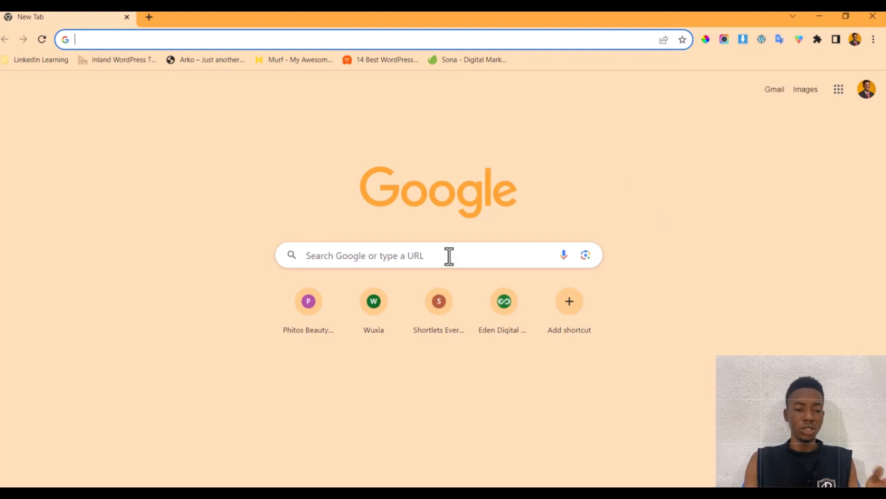
- Go to wordpress.org and open the Get WordPress page offering the WordPress 6.3.1 download
text(wor)
key(Return)
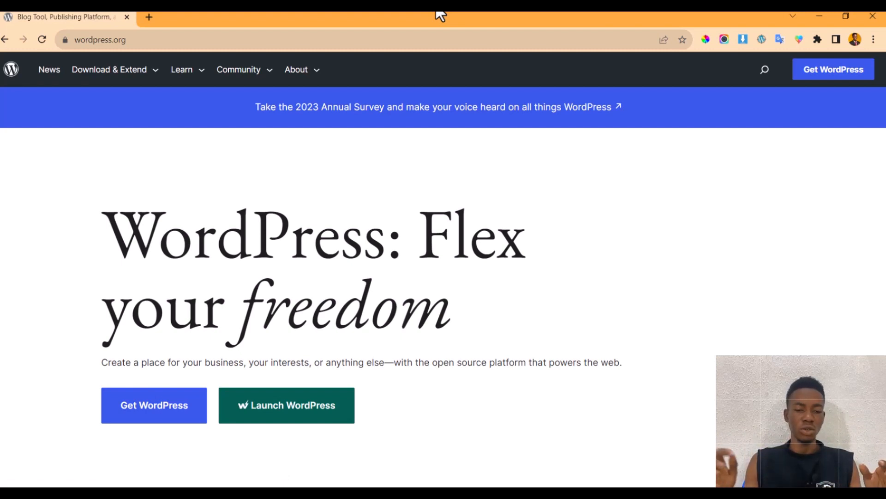
scroll(271, 303, down, 2)
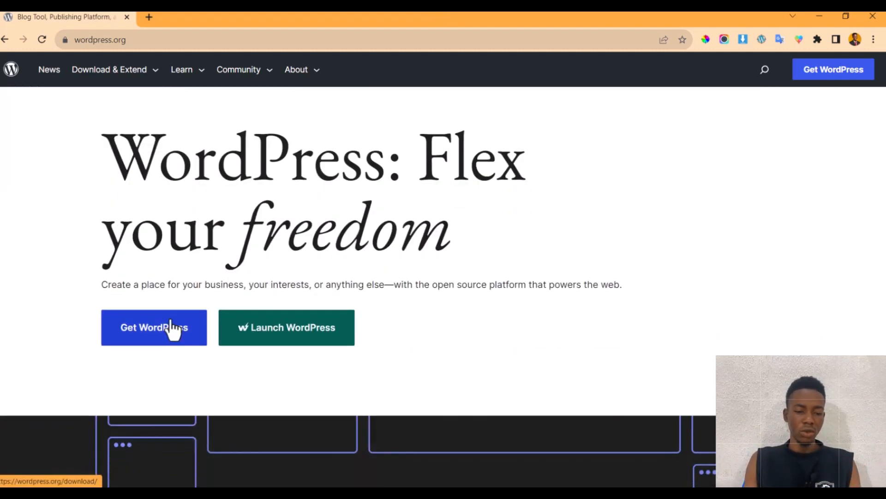
click(170, 323)
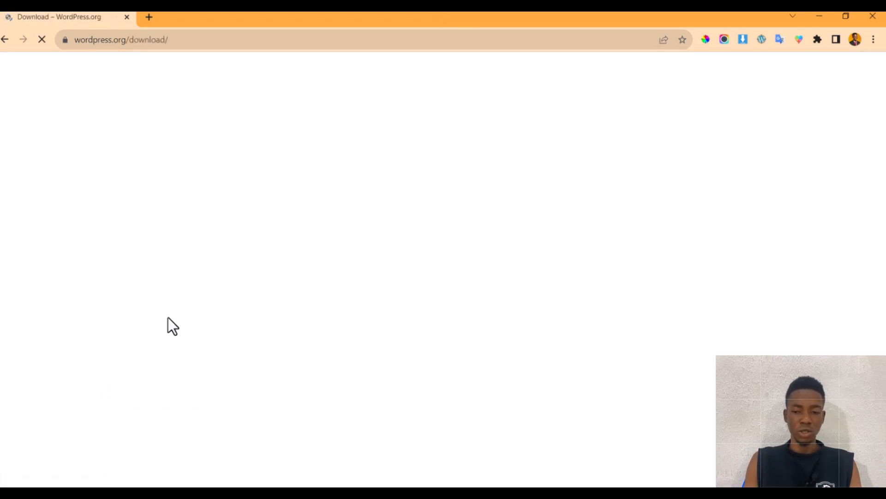
scroll(210, 295, down, 3)
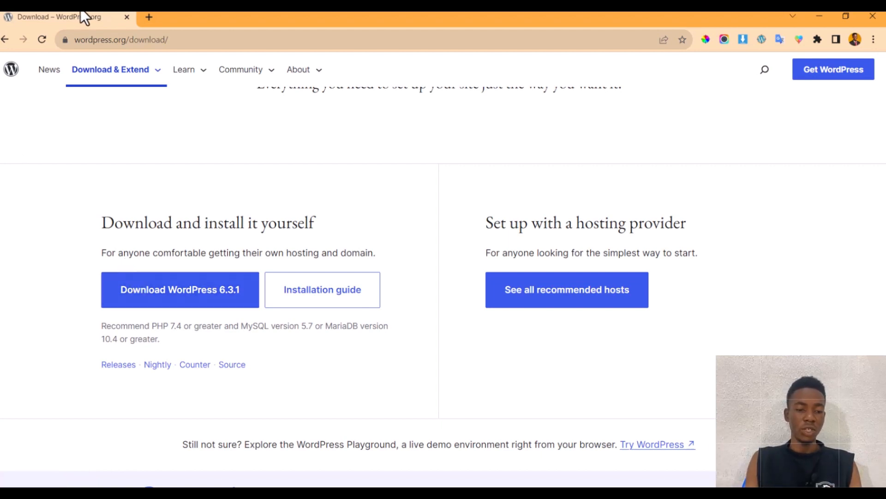
- Load wordpress.com in a new tab and start its Create your account sign-up
click(148, 17)
text(wo)
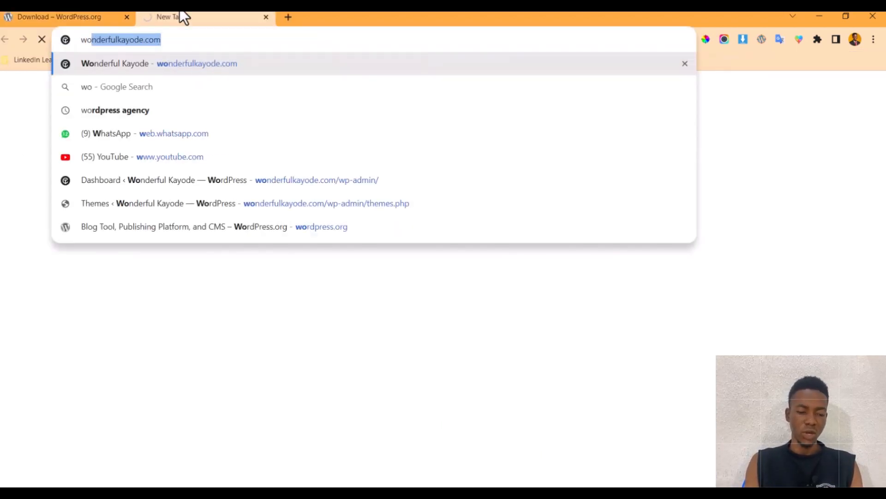
text(rdpress.com)
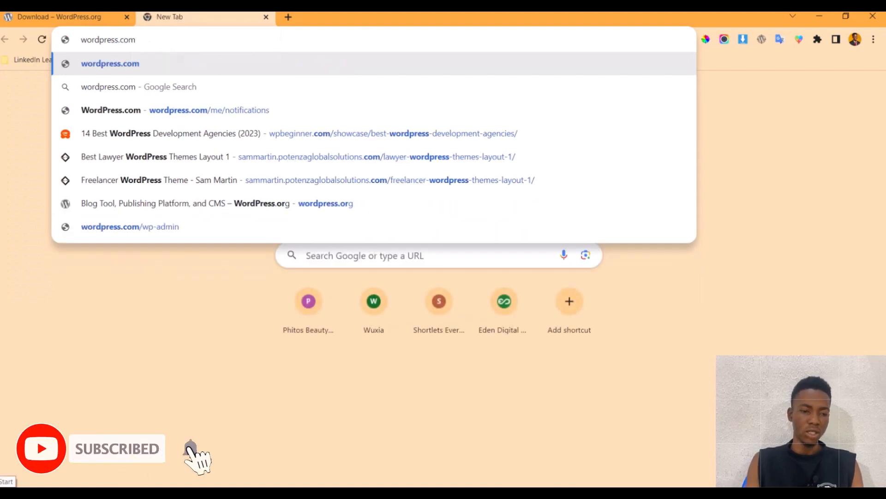
key(Return)
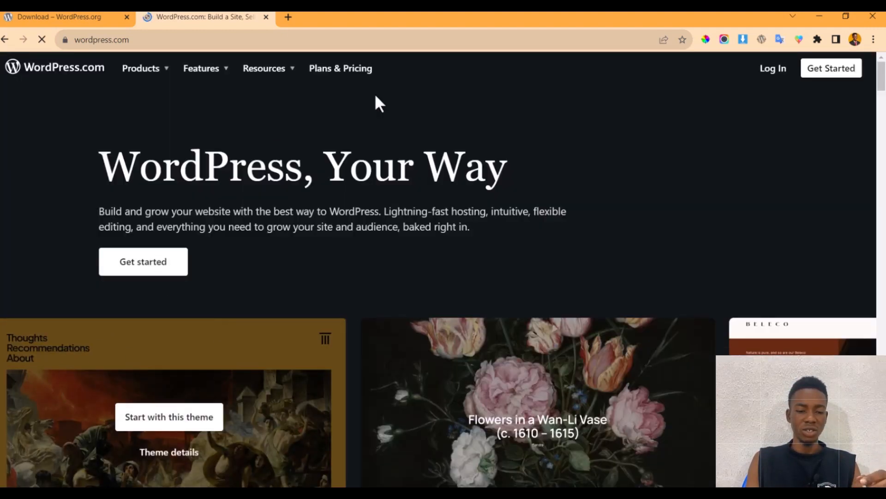
click(844, 76)
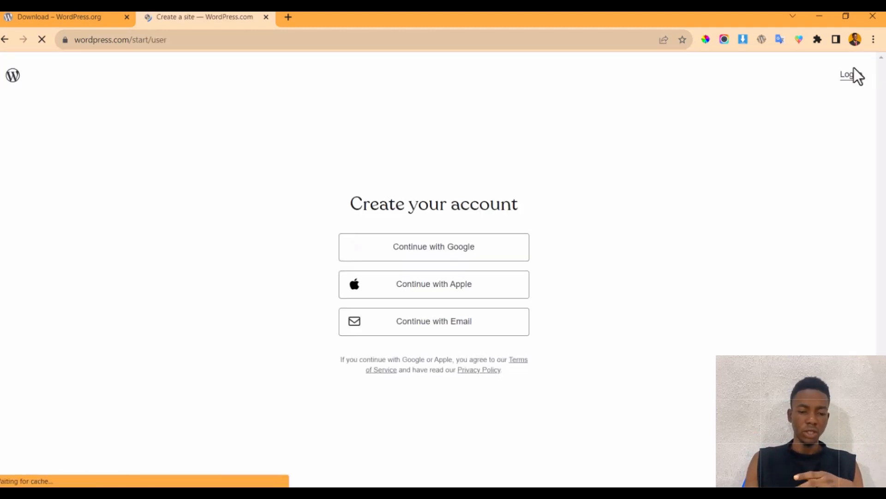
click(294, 20)
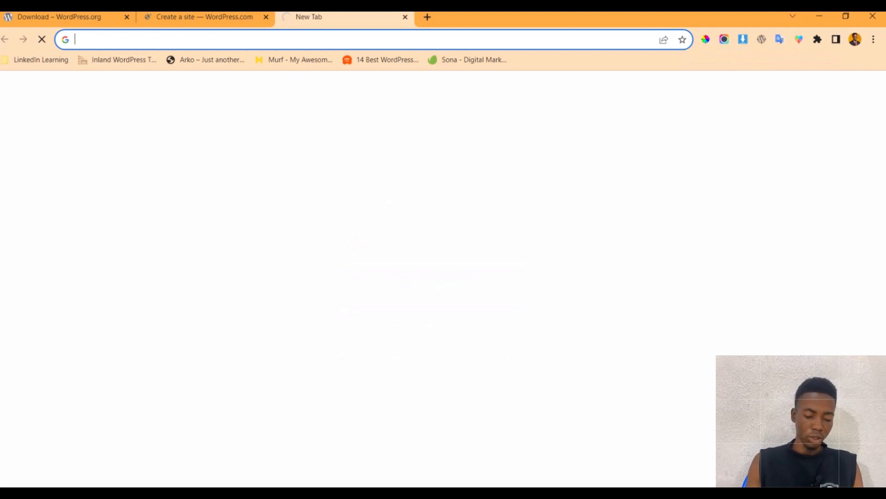
- Search Google for 'difference between wordpress.com and wordpress.org' and skim the results
text(e)
key(BackSpace)
key(BackSpace)
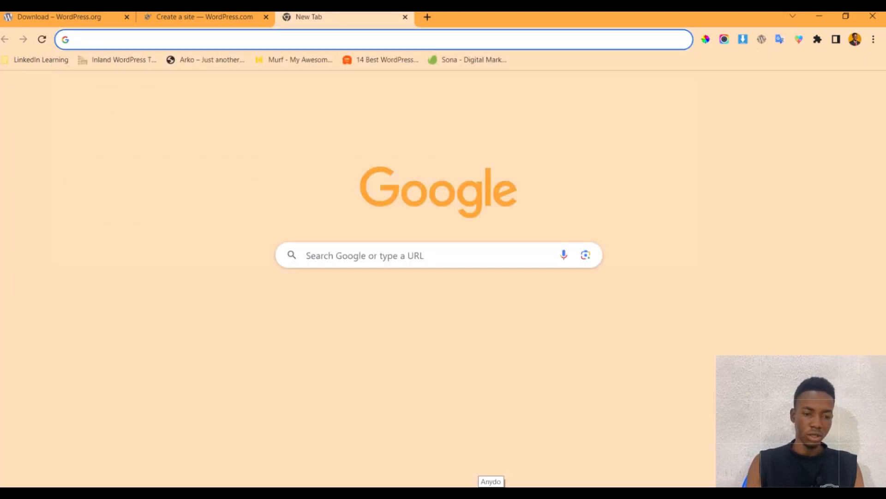
text(difference between wordpress.co)
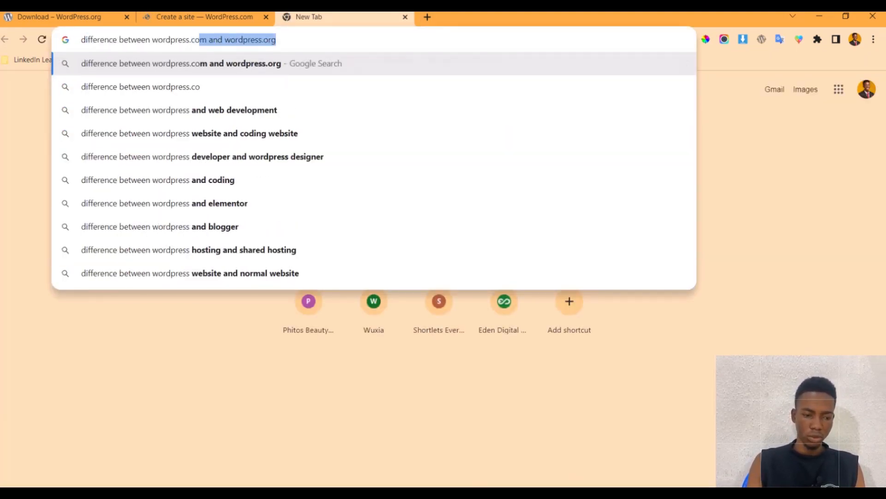
key(Return)
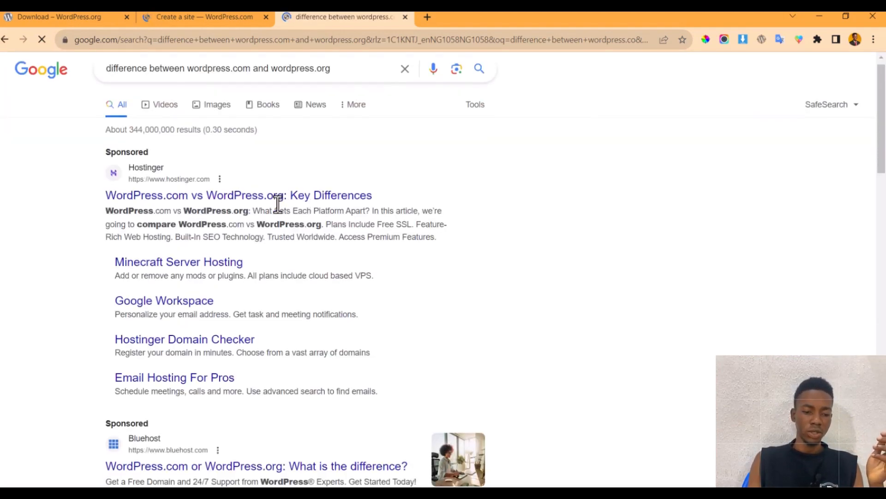
scroll(275, 203, down, 5)
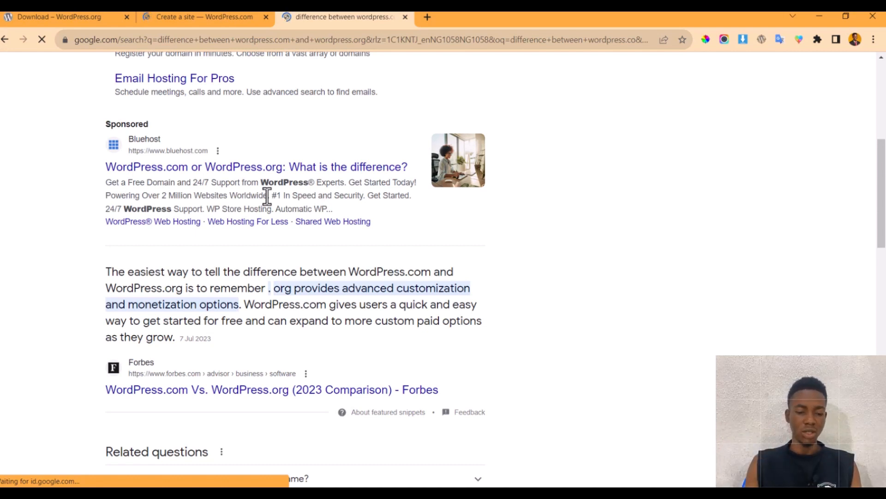
scroll(350, 245, up, 6)
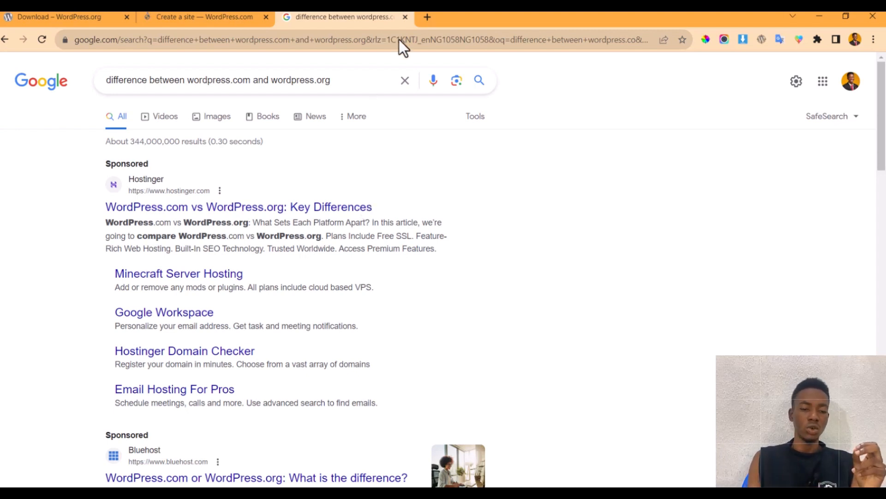
click(430, 17)
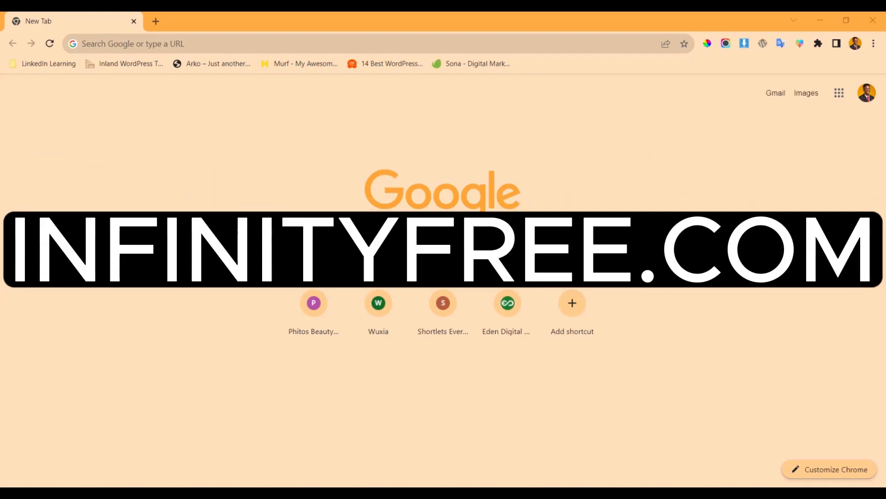
- Enter the hosting site address, which loads the misspelled intinityfree.net
click(187, 49)
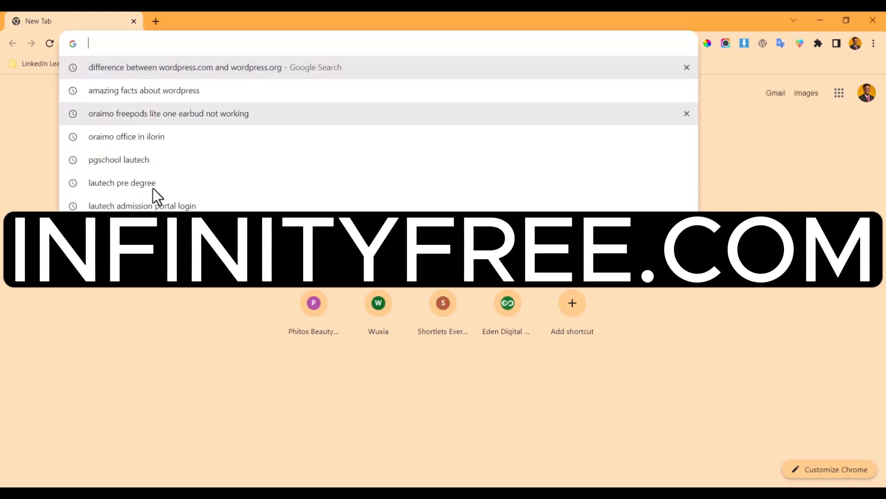
text(im)
key(BackSpace)
key(BackSpace)
text(nfi)
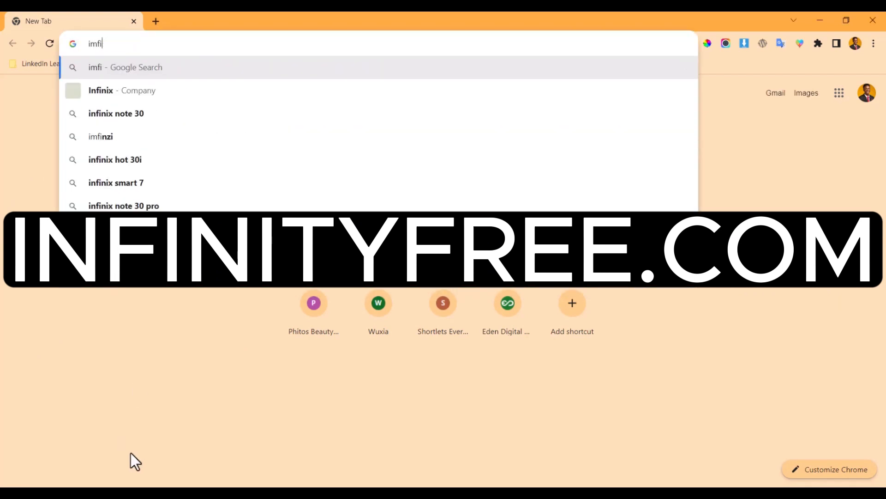
key(BackSpace)
key(BackSpace)
key(BackSpace)
text(ntini)
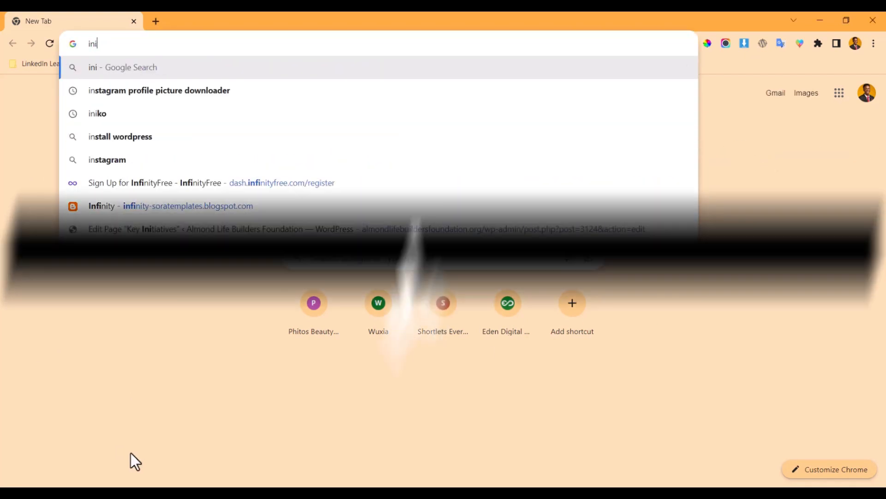
text(tyfree.ne)
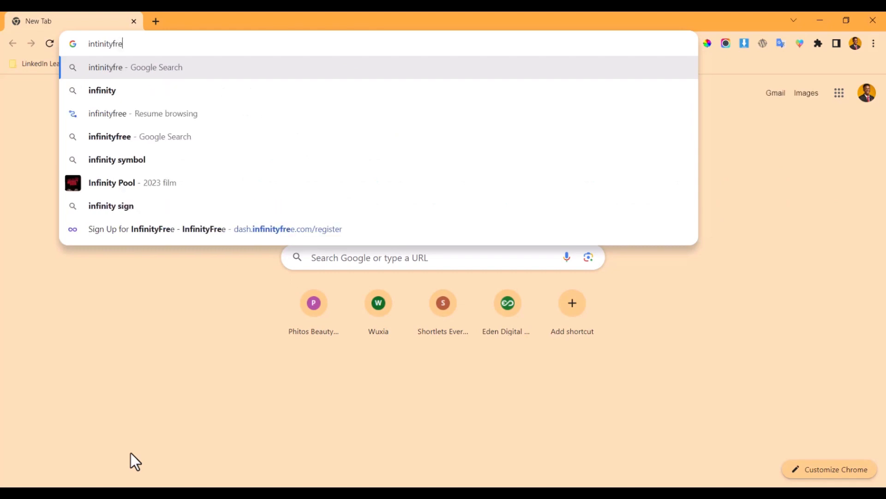
text(t)
key(Return)
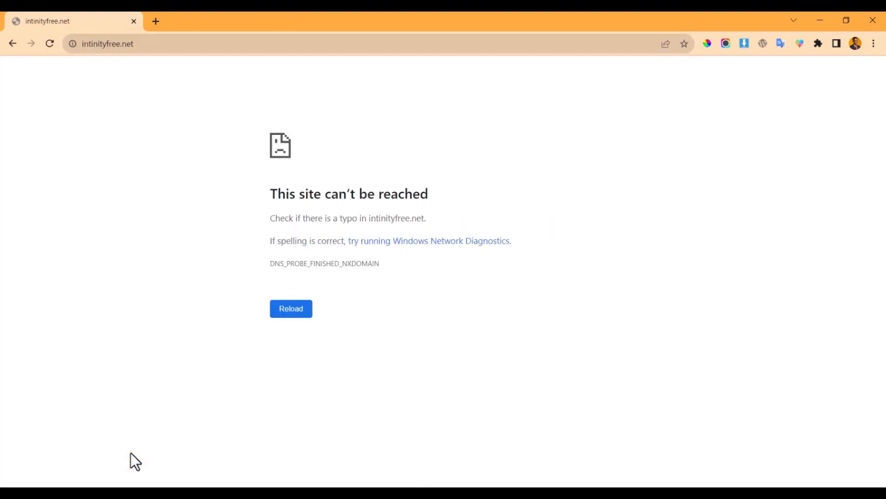
- Correct the address to infinityfree.com and load the InfinityFree homepage
double_click(200, 42)
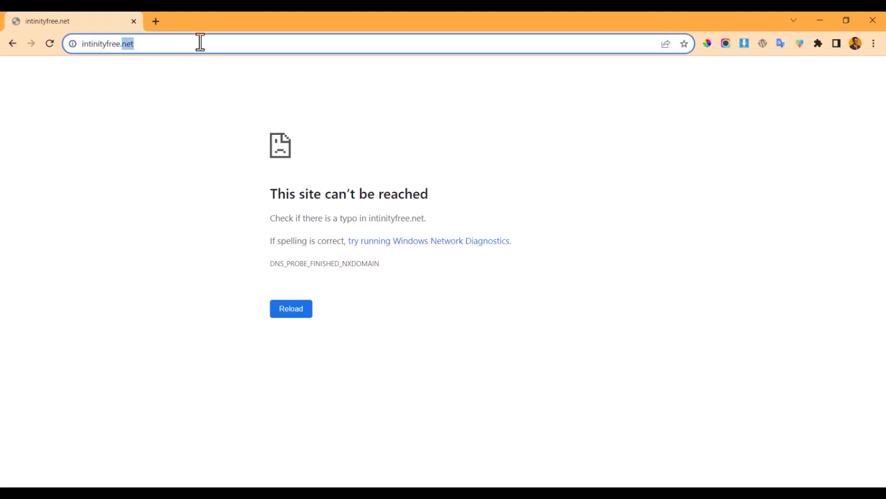
text(com)
key(Return)
click(197, 42)
text(infin)
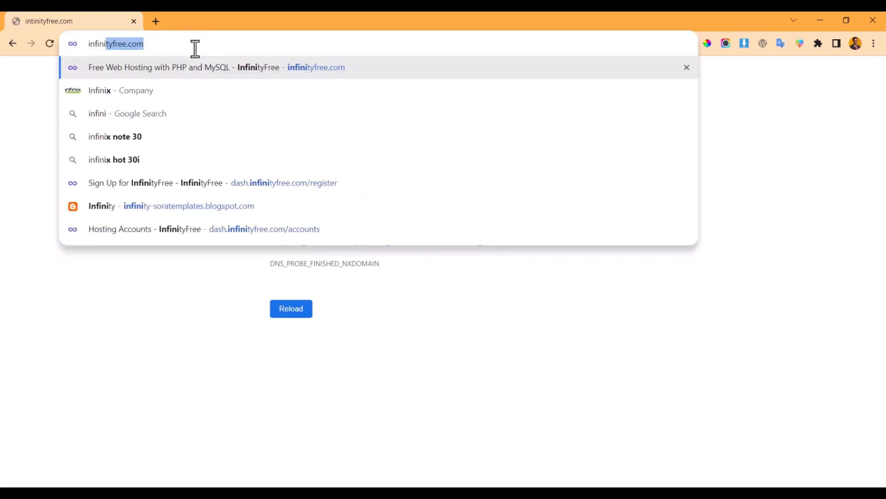
key(Return)
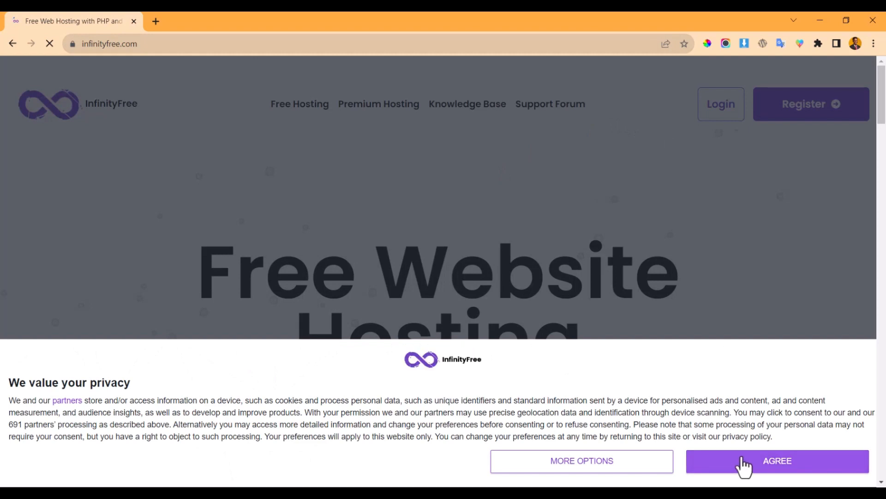
- Accept the privacy notice, close the bottom advert, and go to InfinityFree's Register page
click(715, 464)
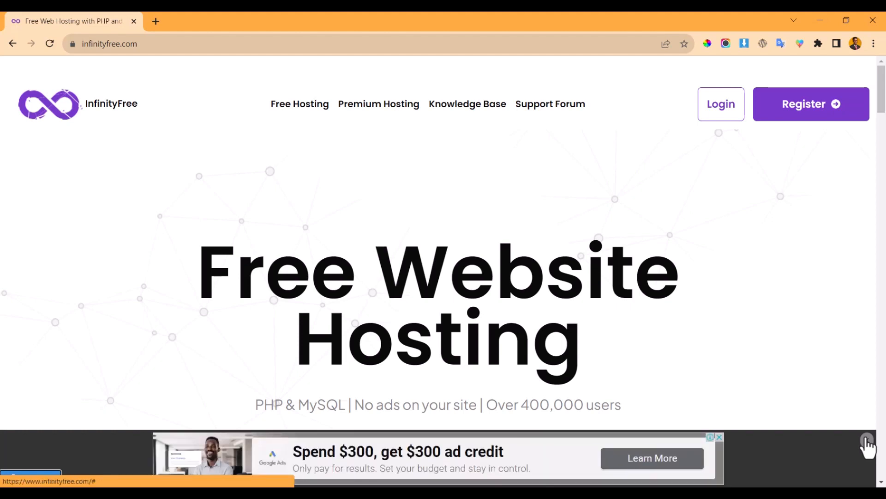
click(866, 441)
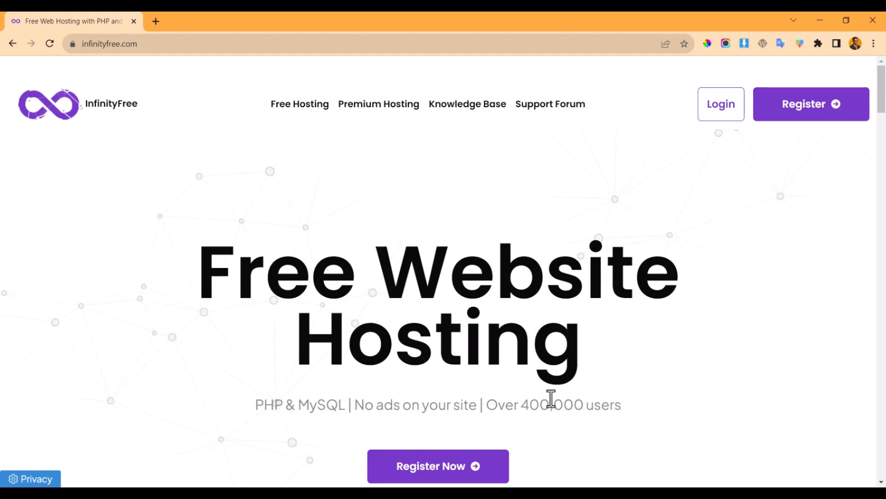
click(837, 110)
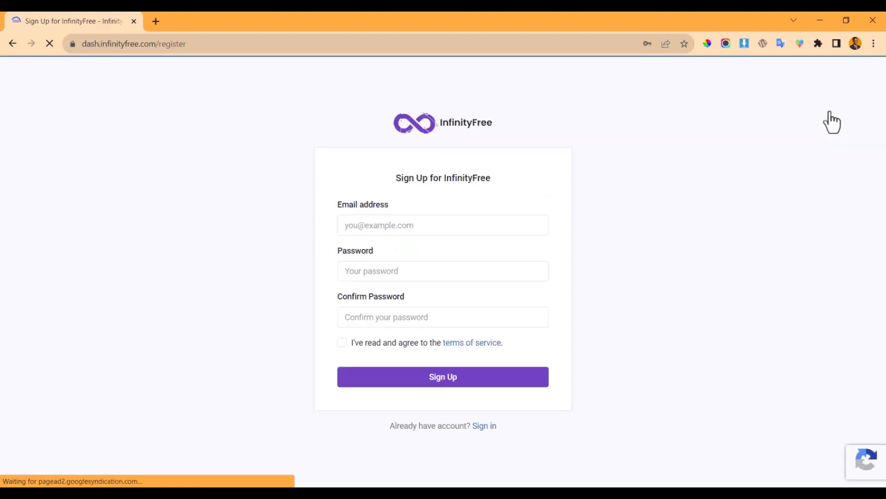
- Fill in the sign-up email, accept the terms of service, and submit the registration
click(478, 229)
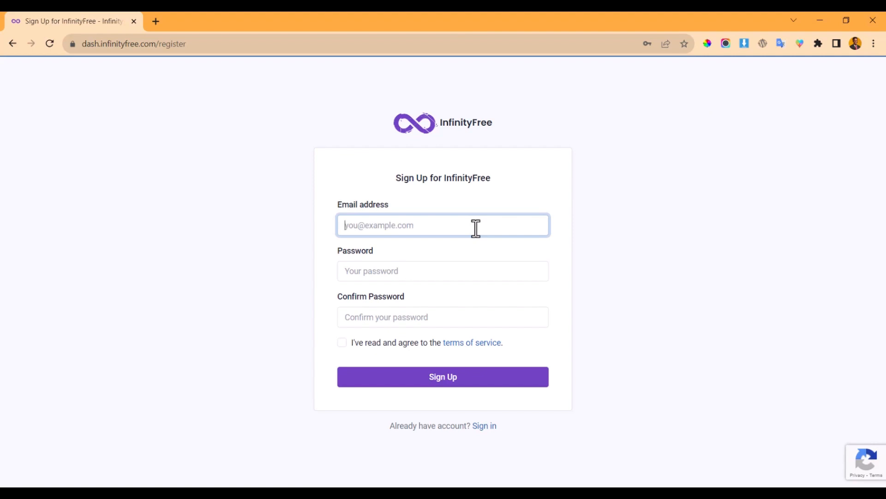
text(vict)
key(BackSpace)
key(BackSpace)
key(BackSpace)
key(BackSpace)
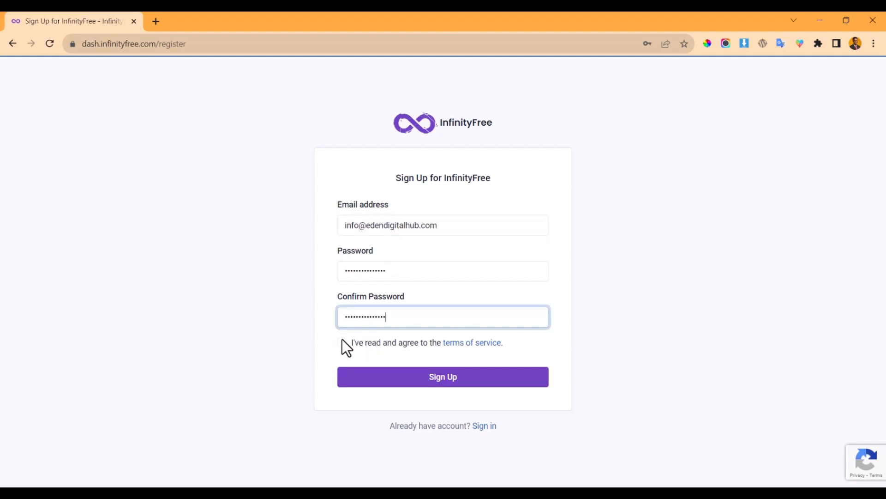
click(342, 342)
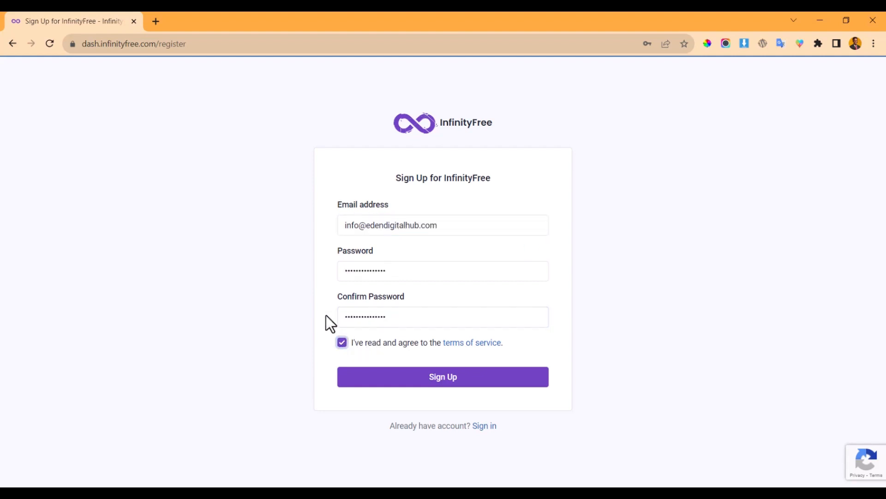
click(396, 382)
click(624, 211)
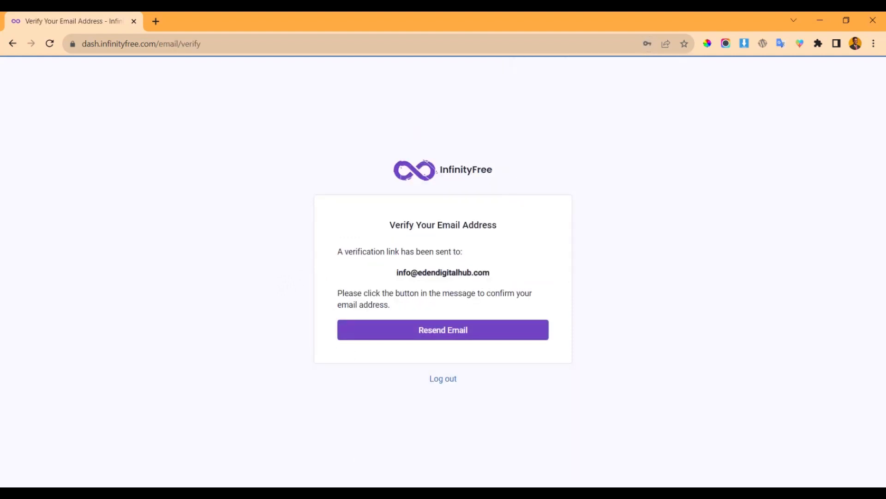
- Paste the emailed verification link into the address bar to verify the account
key(alt+Tab)
click(157, 40)
key(ctrl+v)
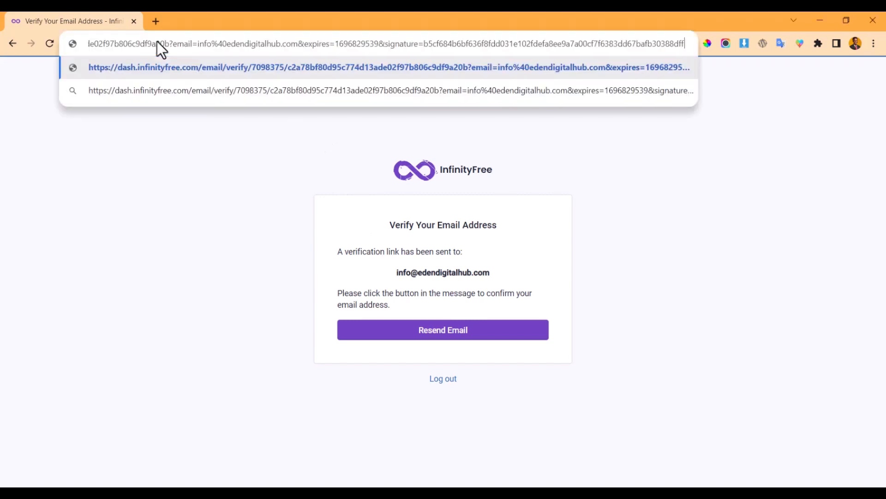
key(Return)
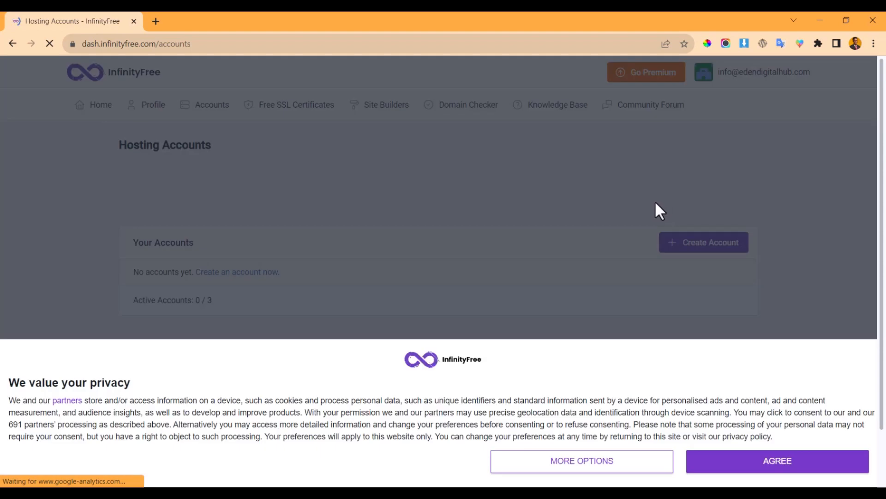
- Accept the privacy notice, close the bottom ad bar, and begin creating a hosting account
click(784, 460)
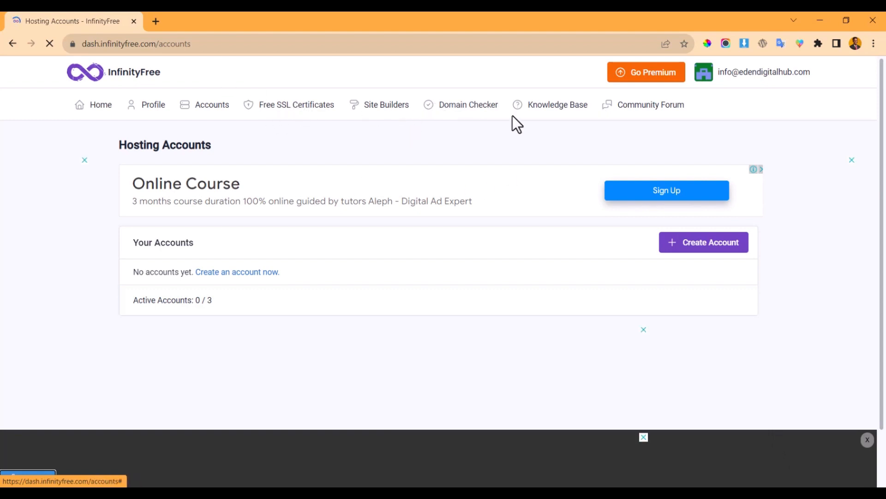
scroll(555, 276, down, 1)
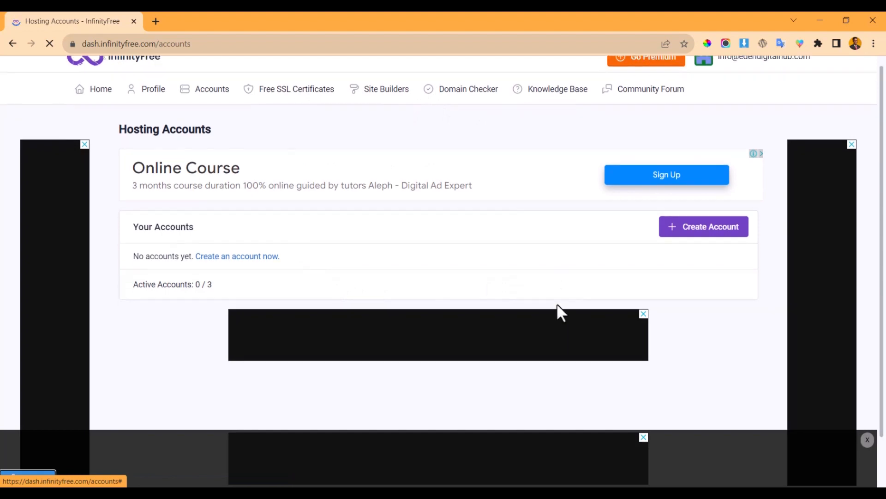
scroll(545, 299, up, 1)
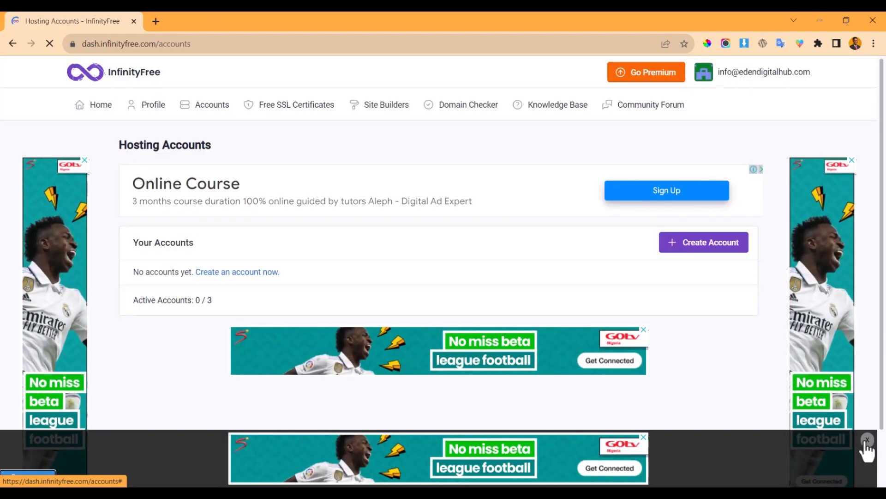
click(866, 441)
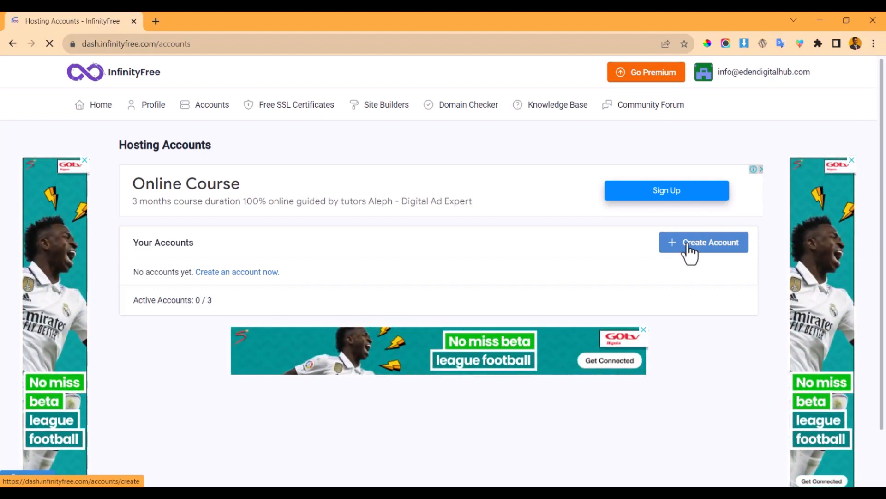
click(688, 250)
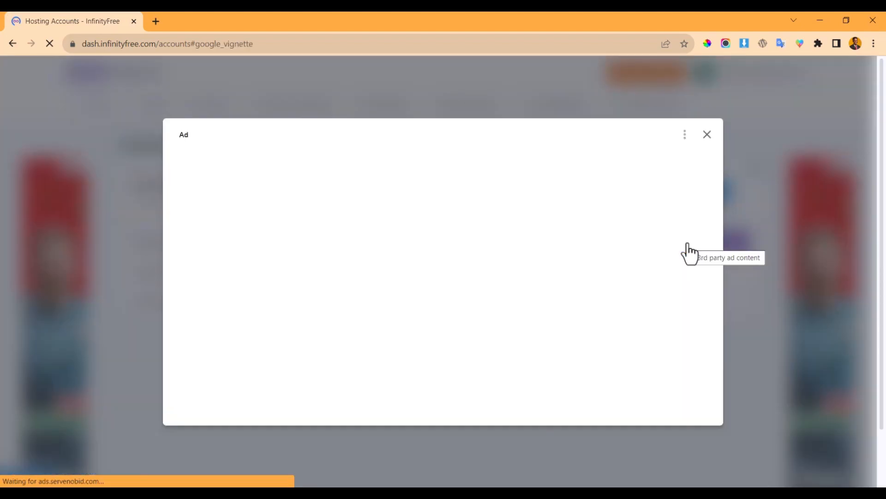
- Dismiss the full-page ad and keep the free Subdomain option for the new account
click(710, 134)
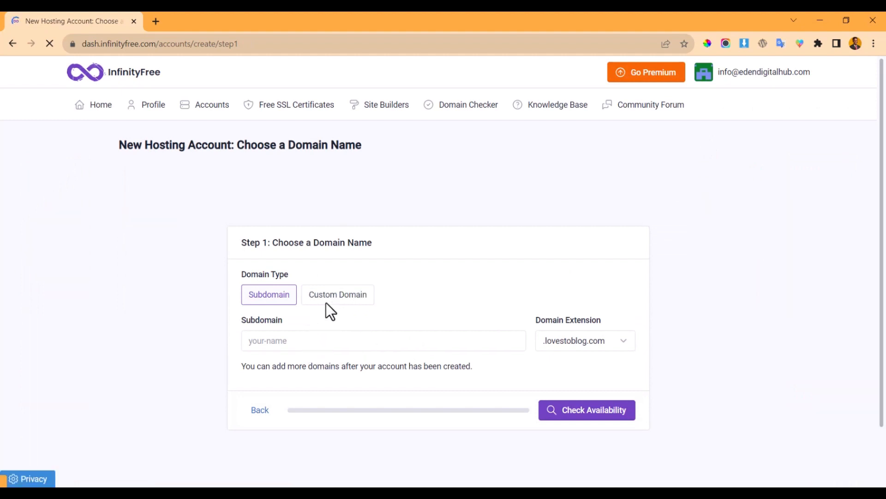
click(334, 342)
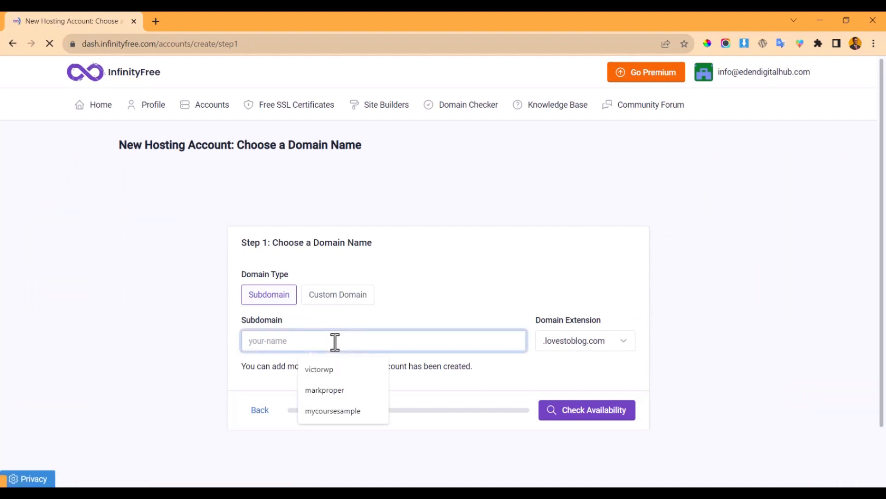
click(373, 310)
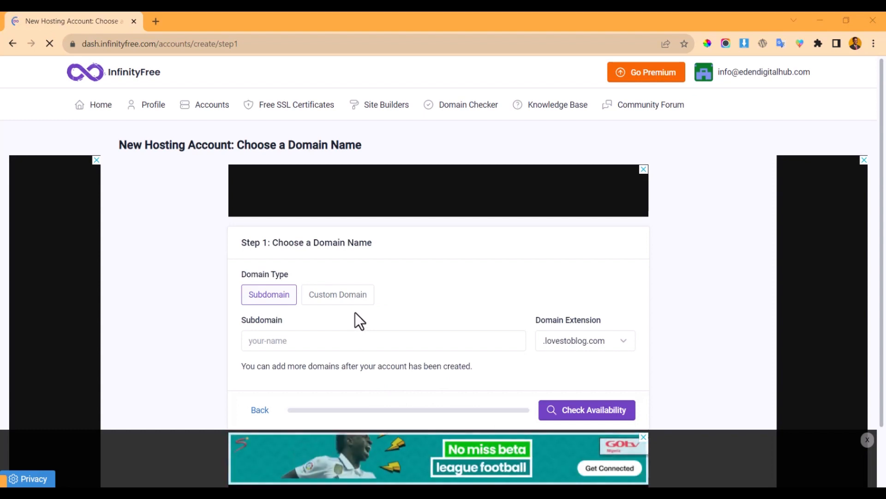
click(351, 298)
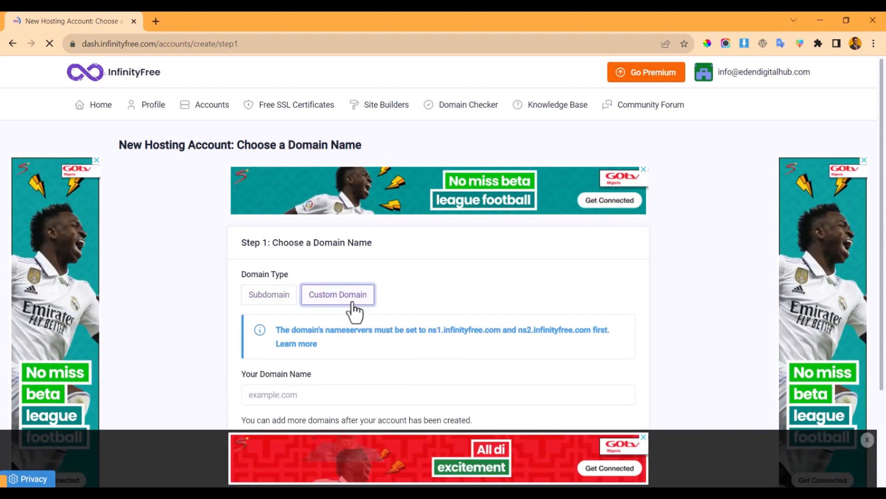
scroll(364, 360, down, 3)
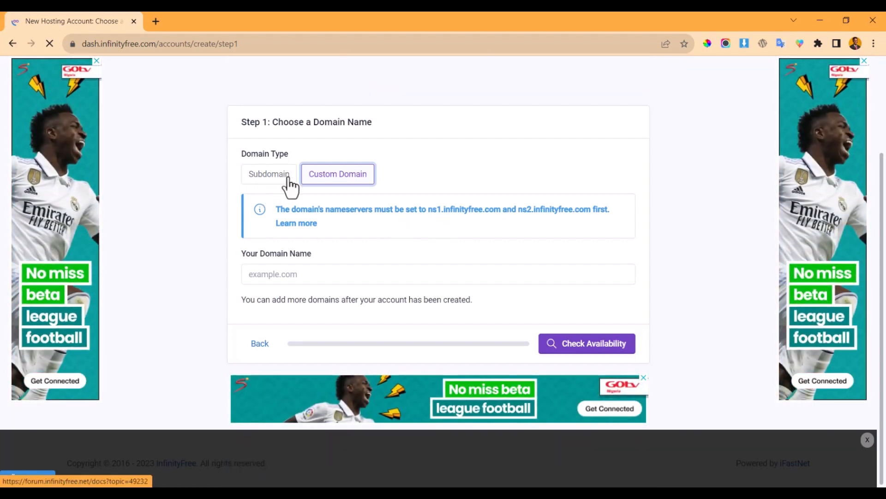
click(286, 179)
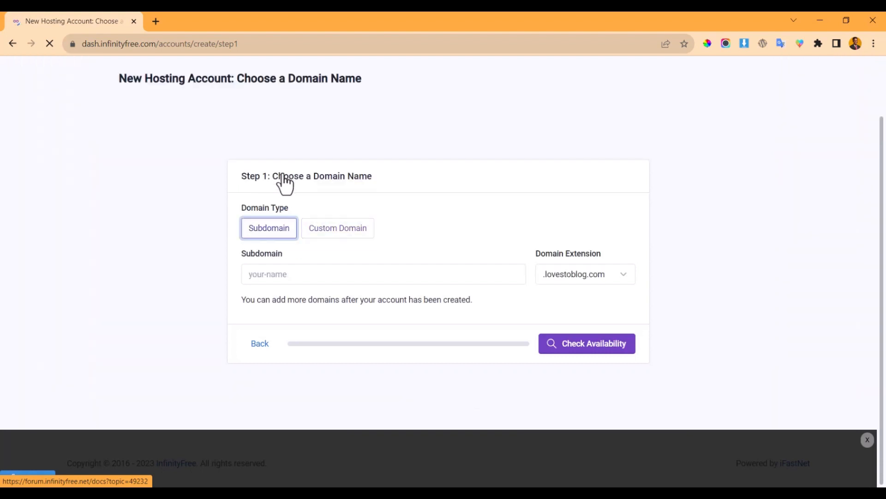
- Enter subdomain freecoursewp with the .free.nf extension and check its availability
click(307, 276)
text(freec)
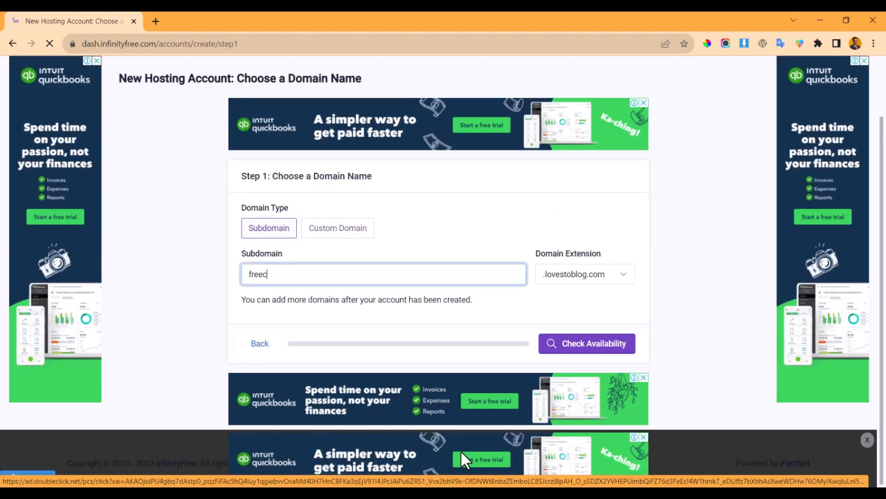
text(oursewp)
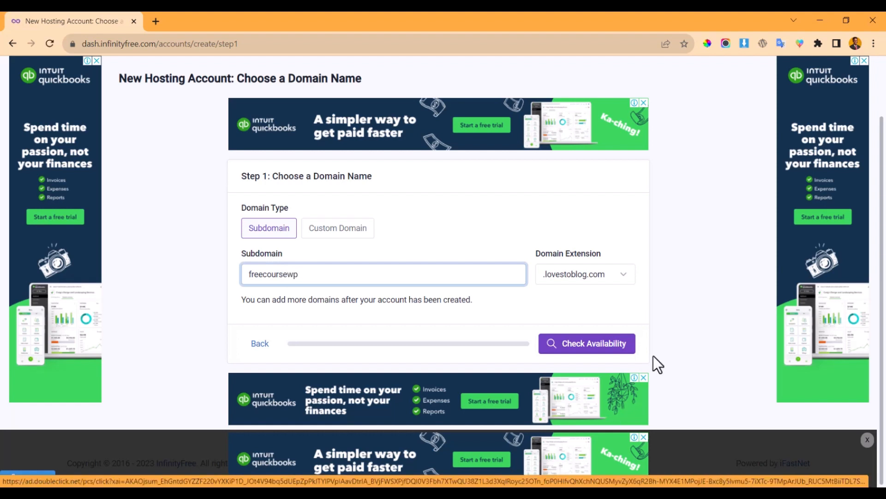
click(587, 270)
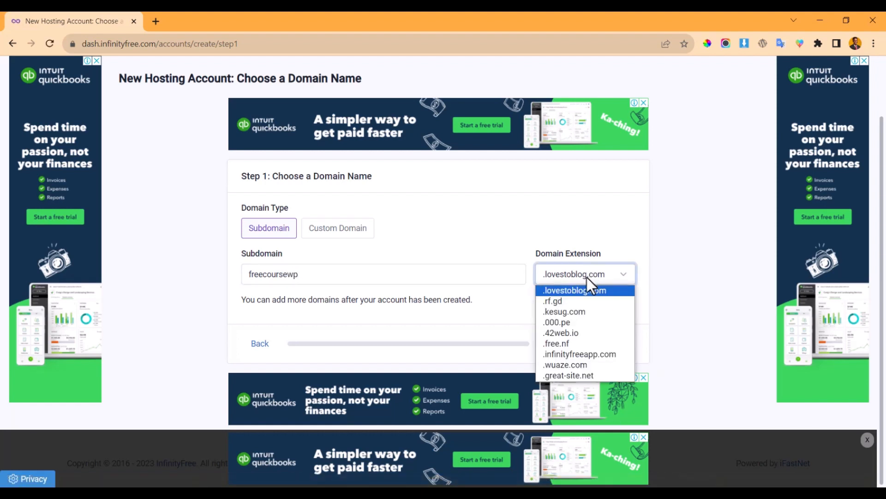
click(579, 344)
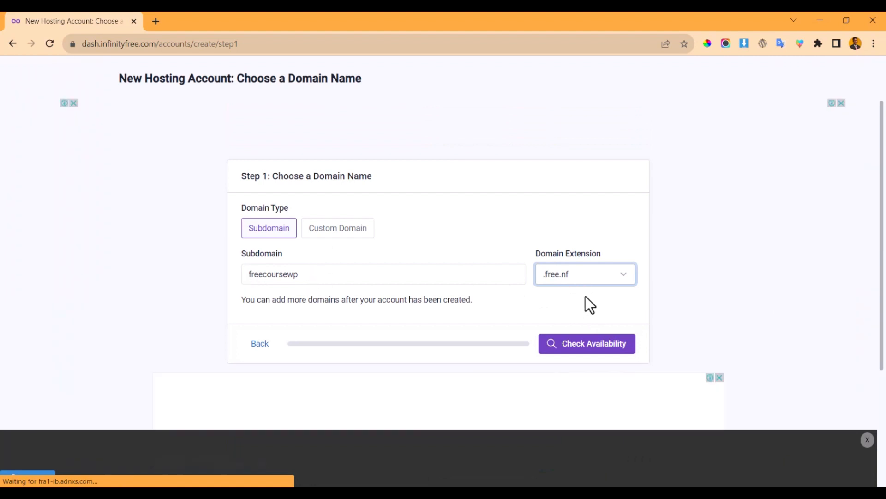
click(582, 278)
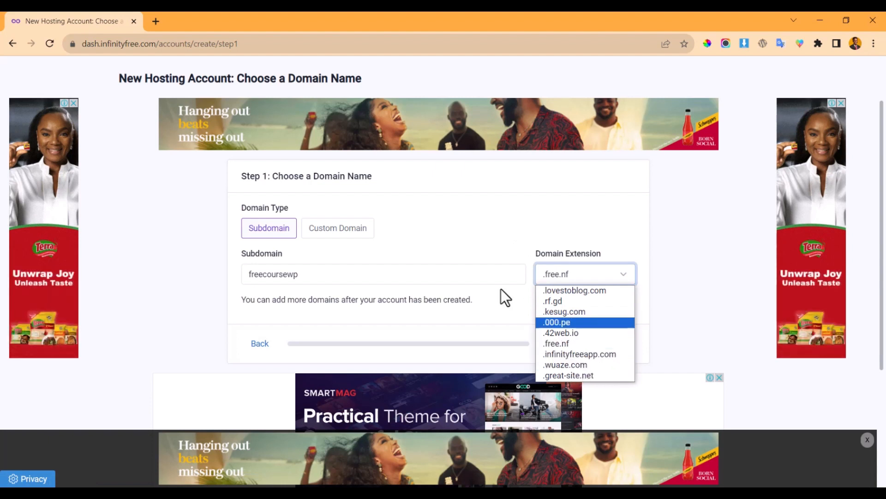
click(484, 274)
click(583, 348)
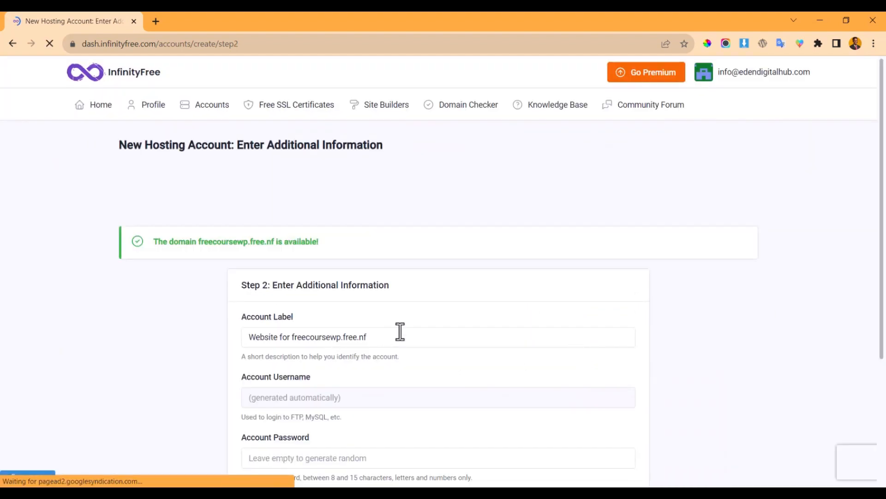
- Finish Step 2 to reach the Account Created confirmation for freecoursewp.free.nf
scroll(397, 330, down, 3)
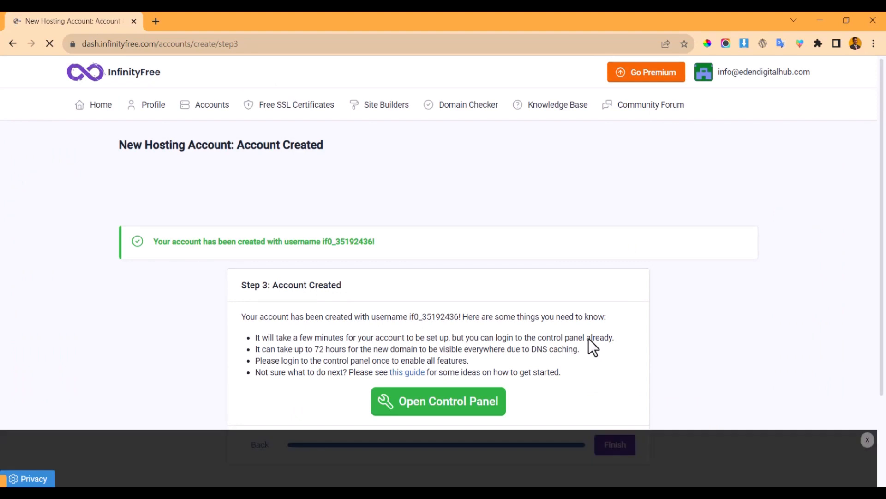
scroll(669, 435, down, 2)
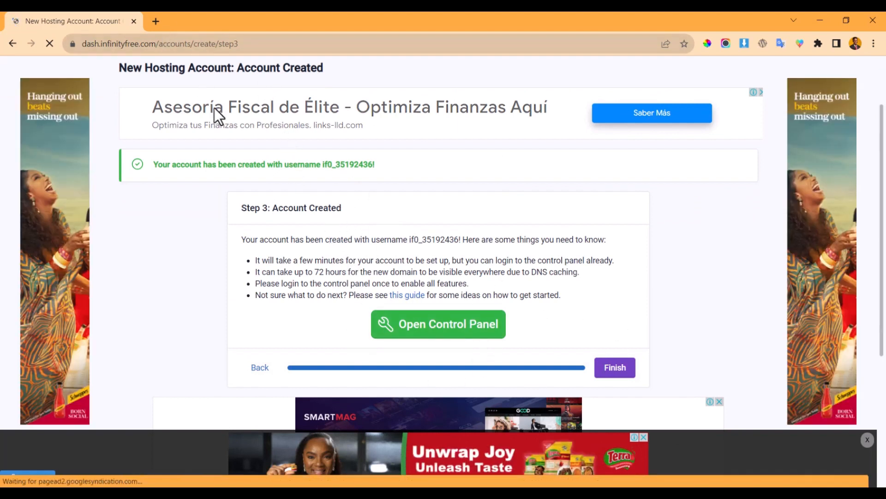
click(161, 18)
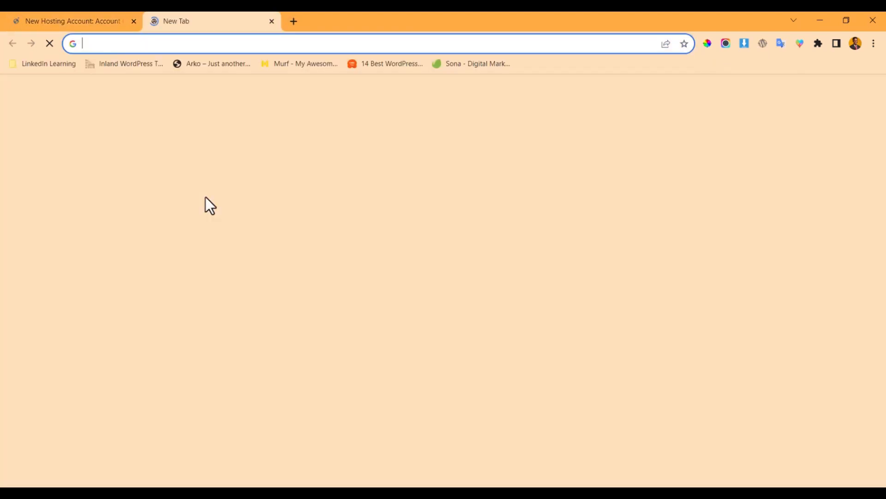
- Load freehostia.com, browse its free Chocolate plan, and bring the Notepad hosting list forward
text(freehost)
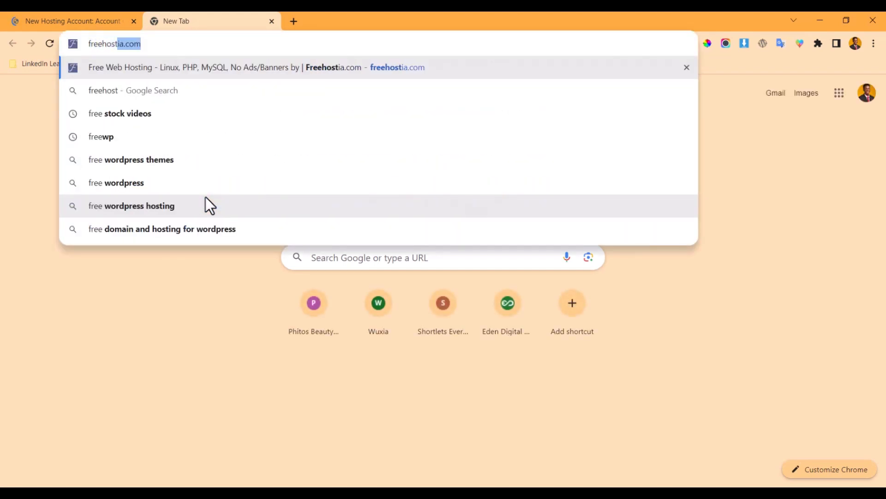
key(Return)
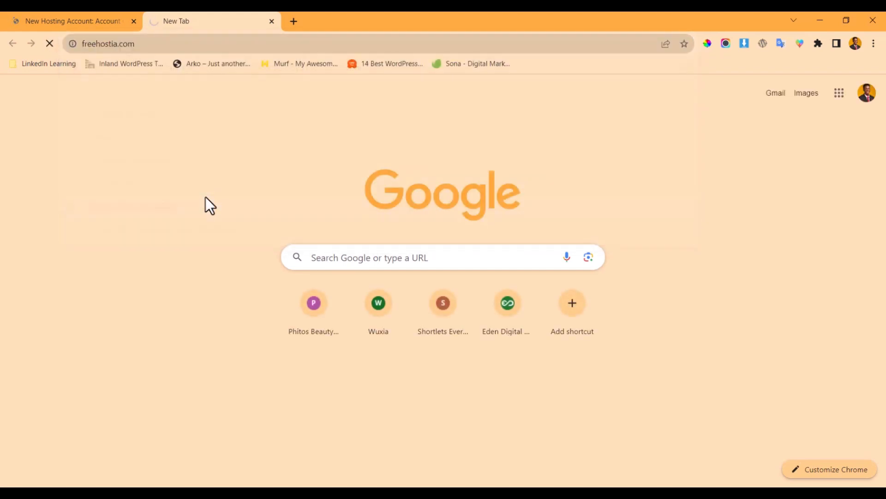
scroll(323, 221, down, 3)
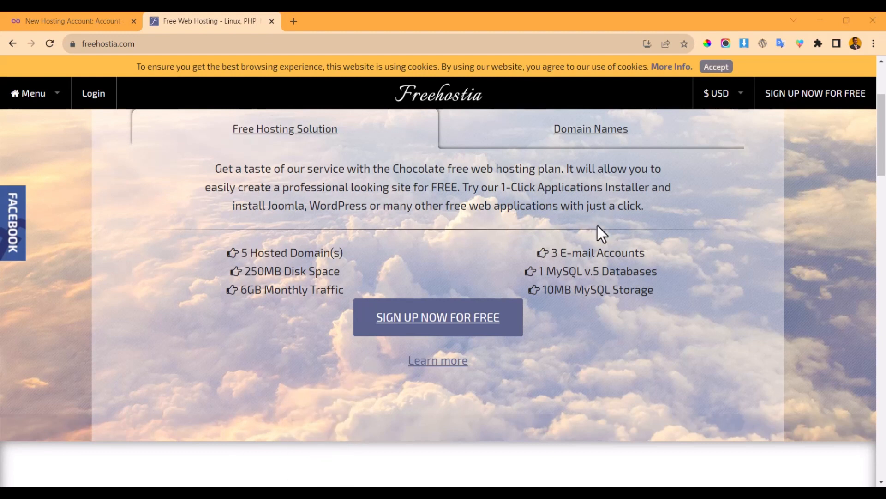
scroll(505, 224, up, 3)
scroll(407, 407, down, 5)
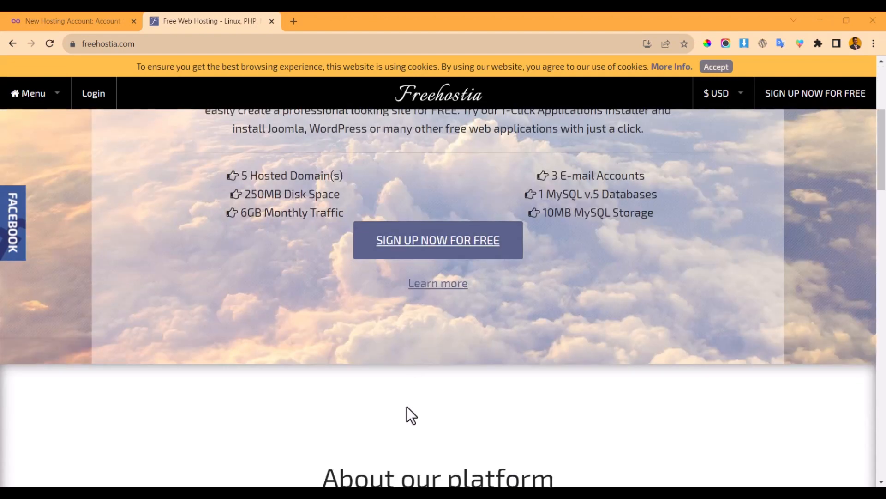
click(397, 493)
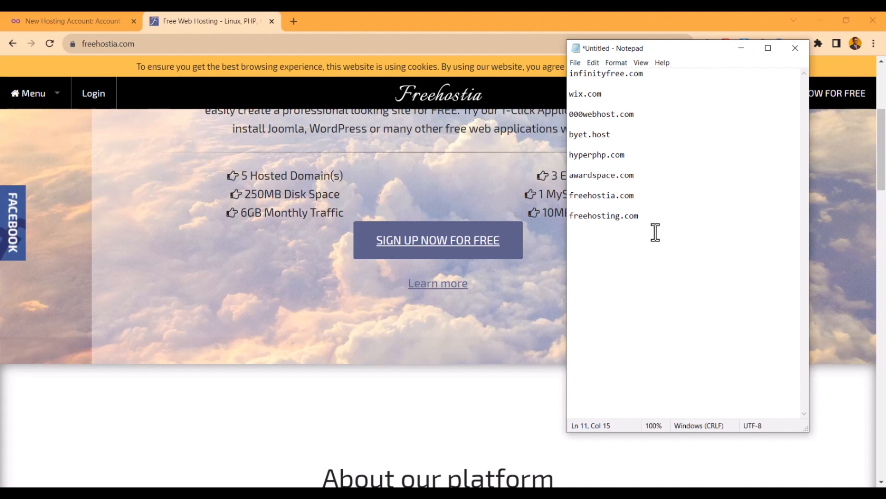
- Remove the wix.com line from the Notepad hosting list
drag(641, 216, 571, 74)
scroll(643, 125, up, 13)
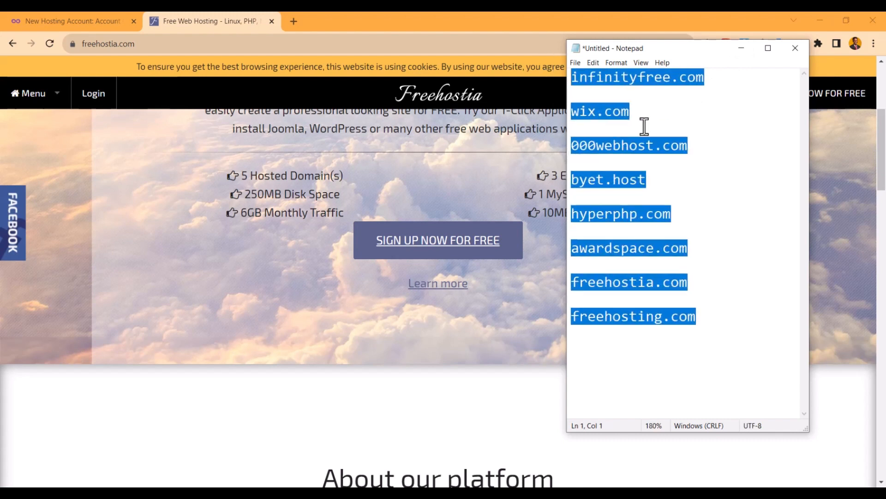
click(754, 131)
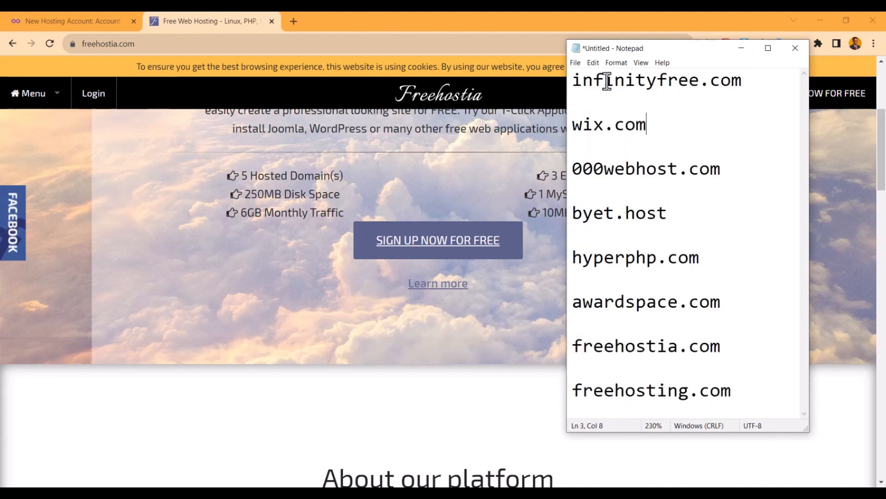
drag(578, 80, 743, 77)
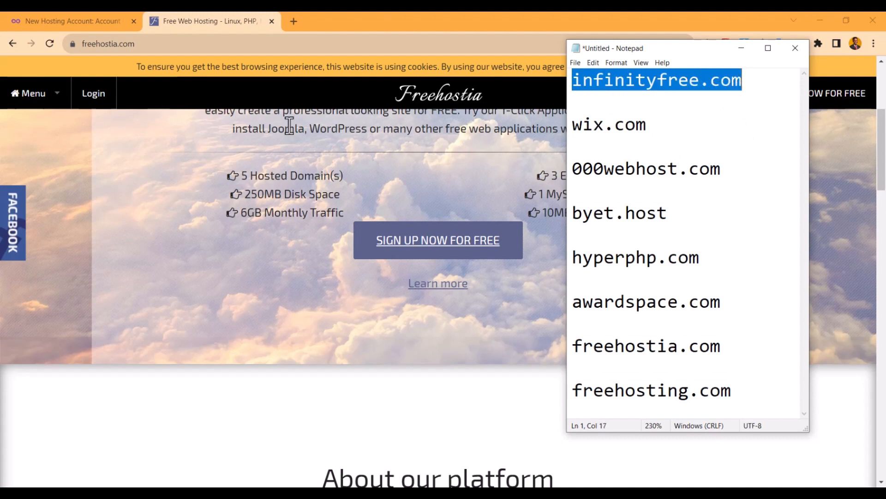
click(700, 126)
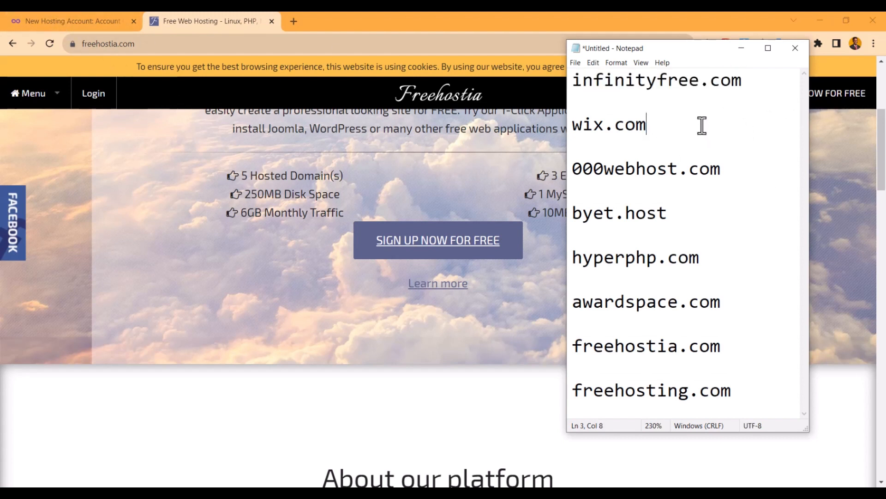
drag(659, 126, 576, 141)
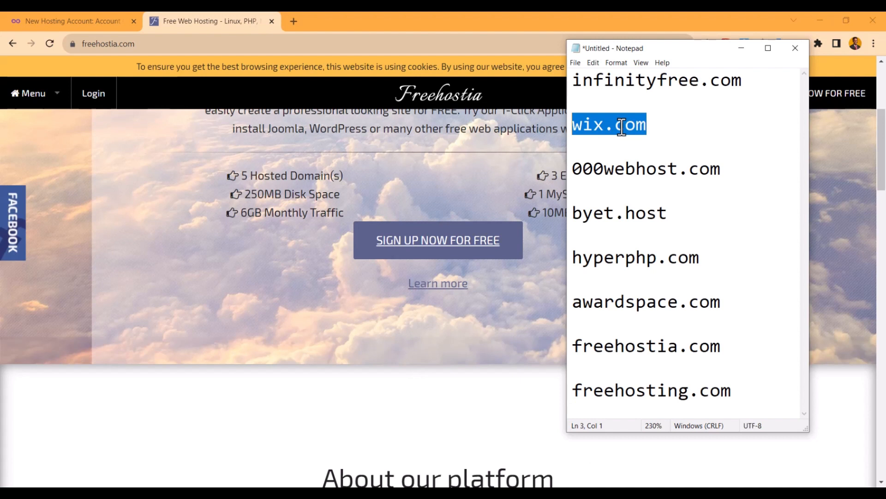
key(BackSpace)
key(BackSpace)
key(BackSpace)
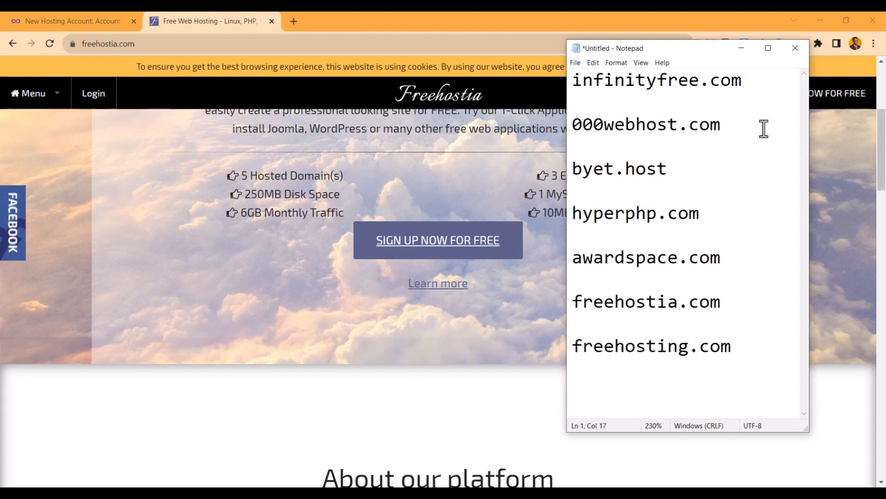
- Copy 000webhost.com from the list and load it in a new browser tab
drag(726, 125, 537, 124)
key(ctrl+c)
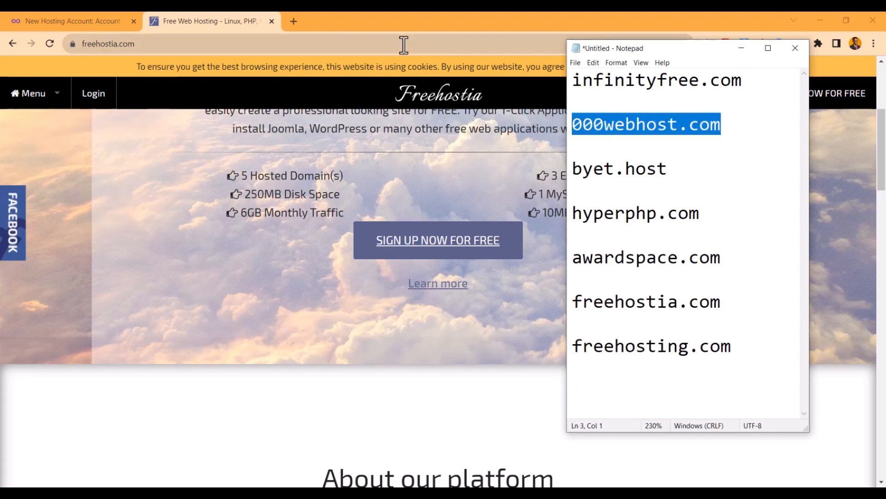
click(294, 21)
key(ctrl+v)
key(Return)
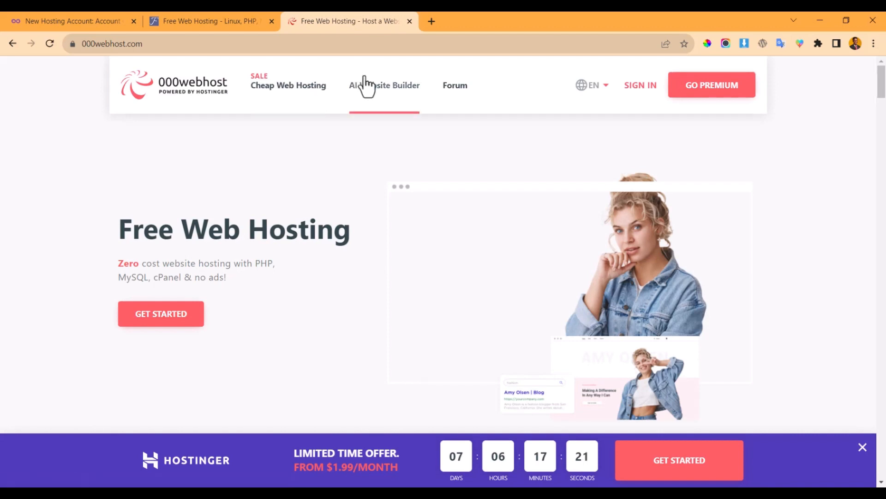
- Scroll 000webhost's plans and close the Hostinger discount popup
scroll(341, 185, down, 10)
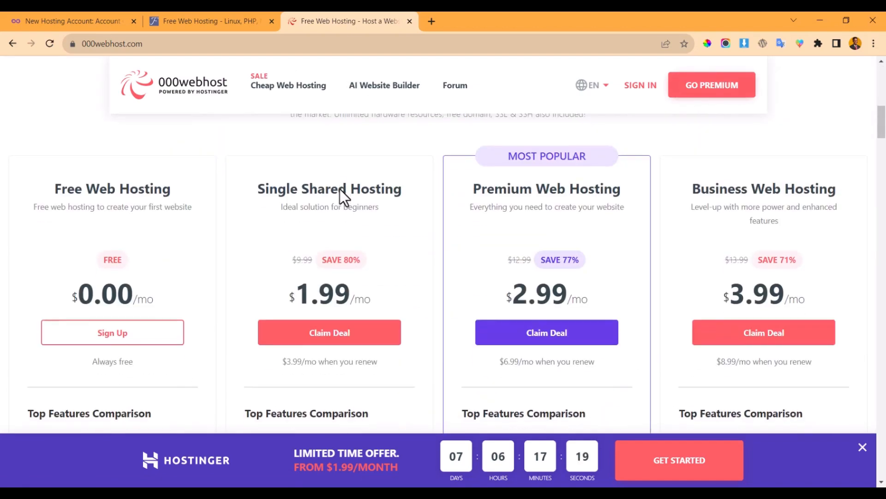
click(862, 447)
scroll(339, 260, down, 6)
scroll(295, 254, down, 5)
scroll(240, 233, up, 15)
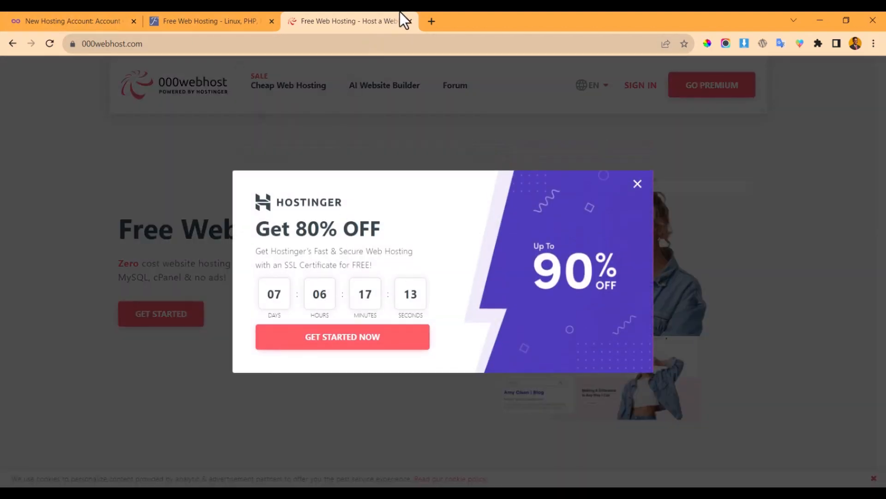
click(638, 186)
click(212, 21)
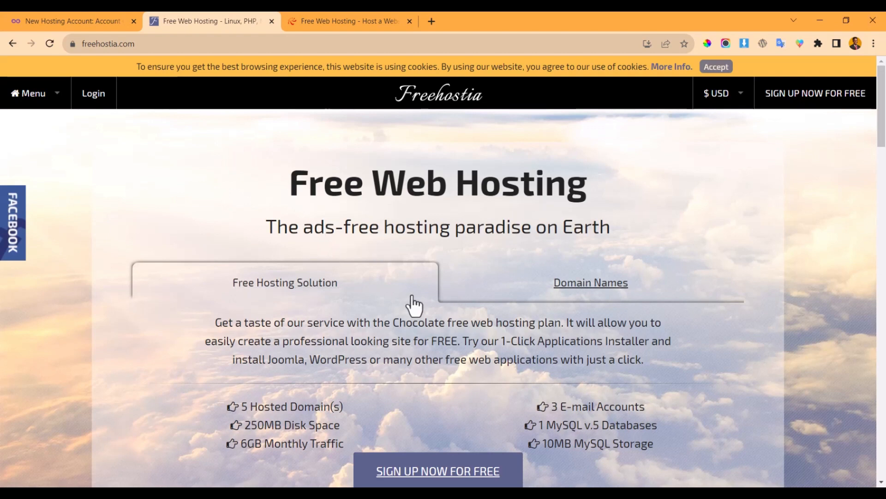
click(311, 20)
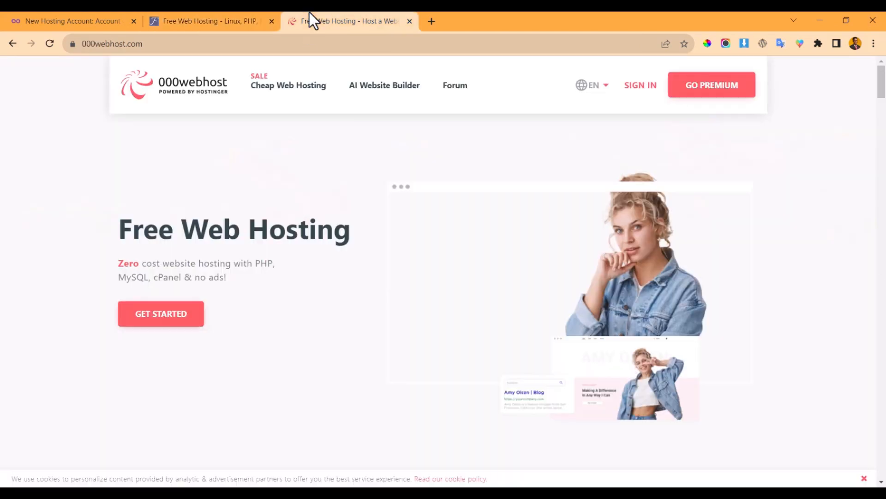
- Select byet.host in the Notepad hosting list and open a new blank browser tab
key(alt+Tab)
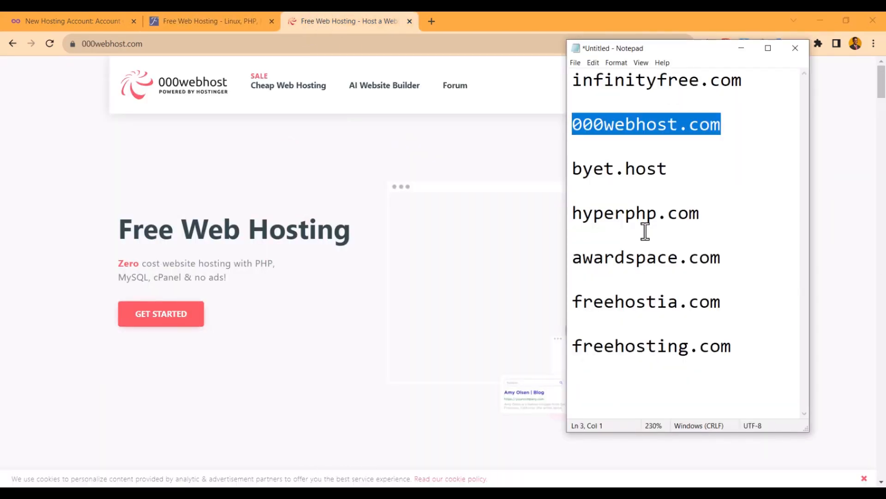
click(667, 189)
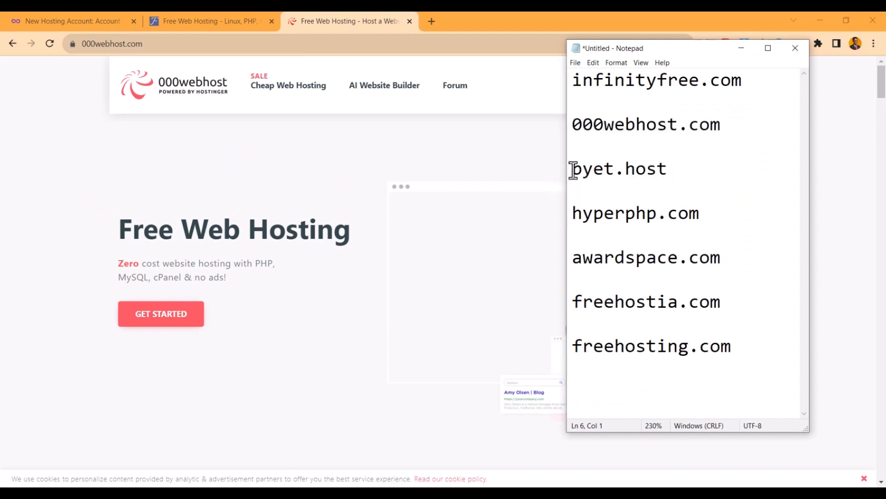
drag(573, 169, 669, 168)
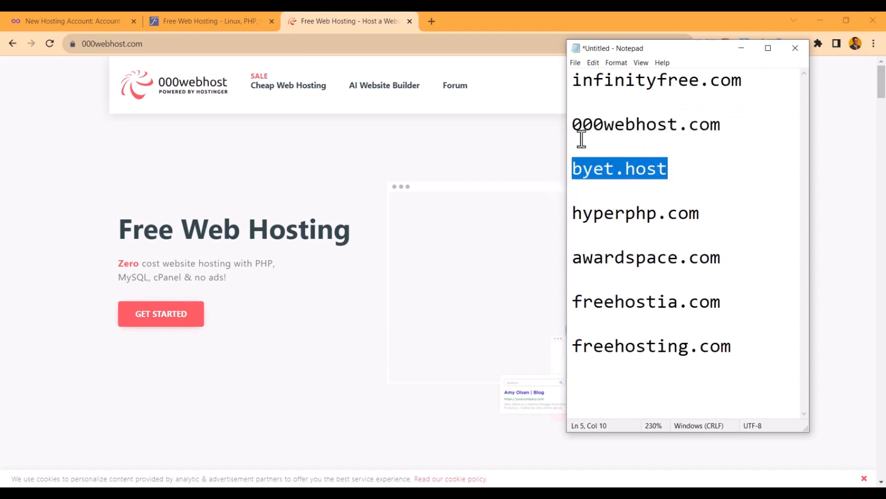
click(437, 18)
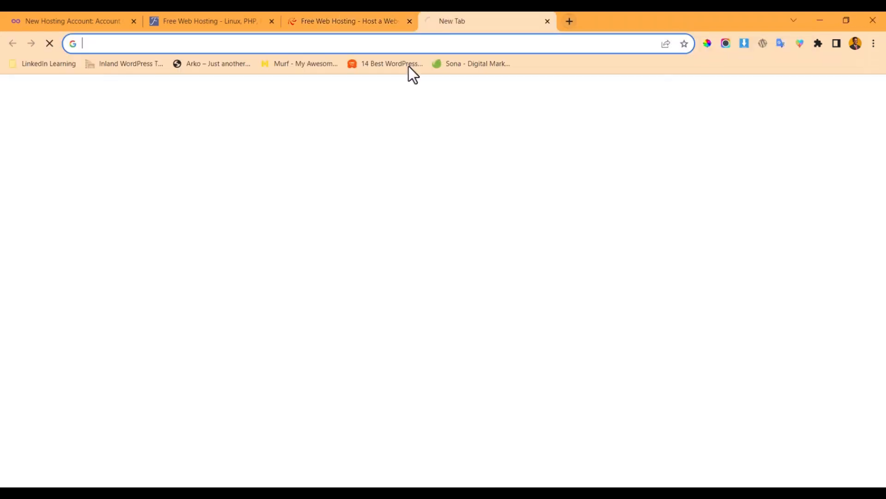
- Load byet.host in the new tab and scroll through its homepage
key(ctrl+v)
key(Return)
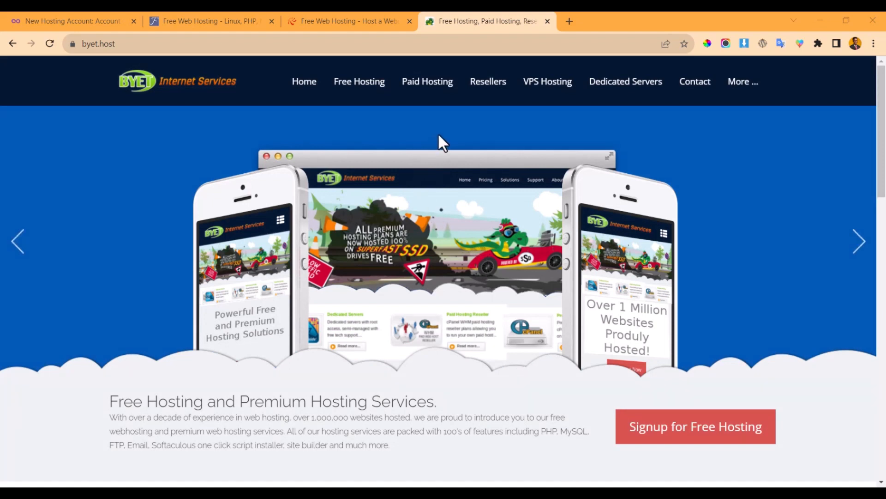
scroll(436, 138, down, 3)
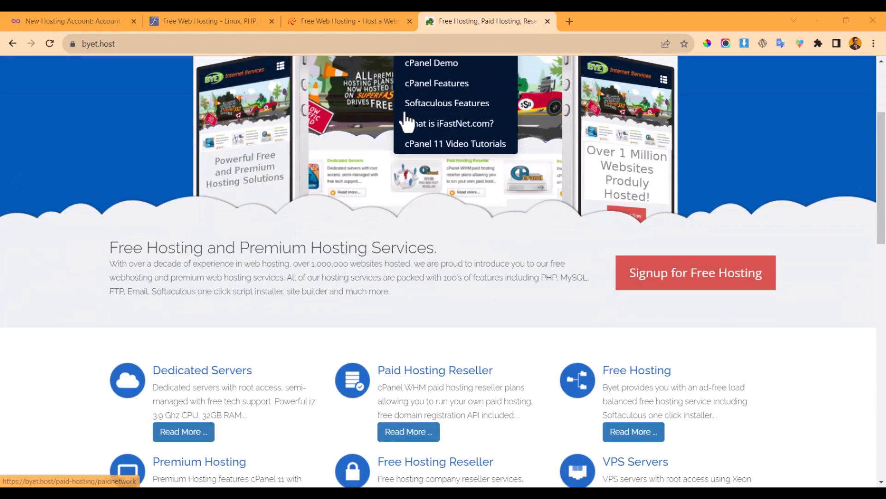
scroll(462, 259, down, 3)
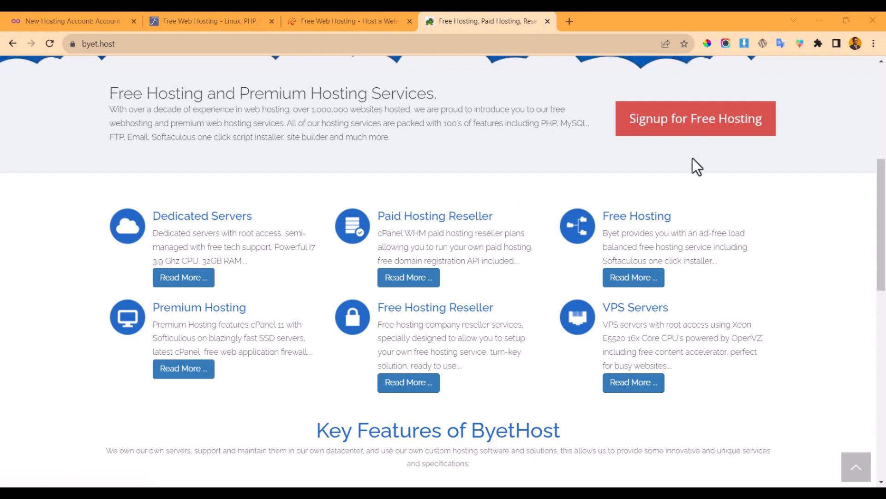
scroll(692, 159, up, 2)
scroll(671, 203, up, 5)
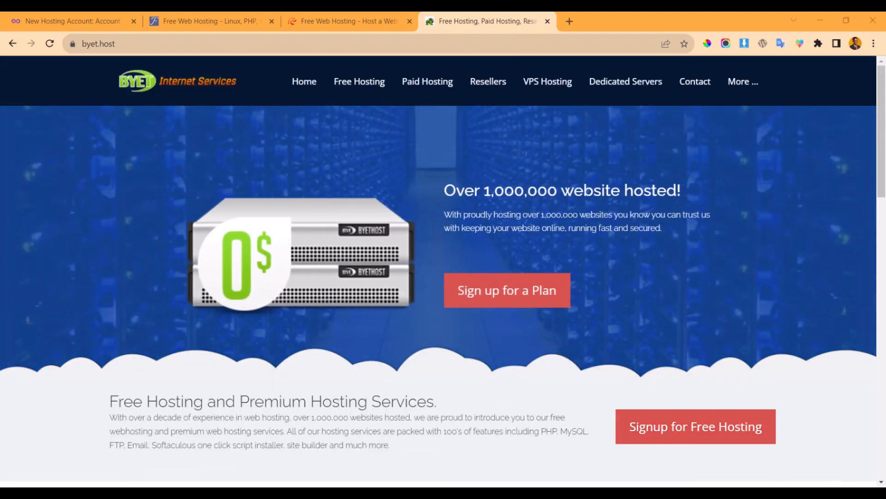
- Copy hyperphp.com from Notepad and load it in another new tab
key(alt+Tab)
drag(711, 212, 556, 217)
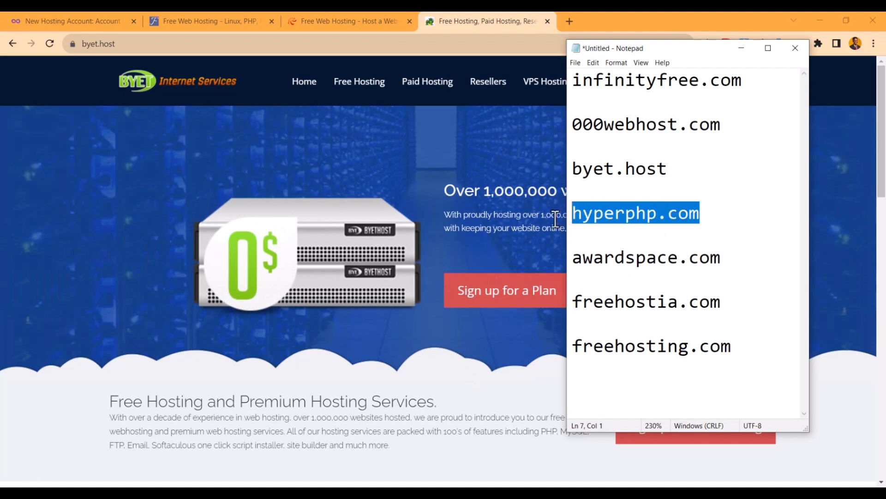
key(ctrl+c)
click(565, 20)
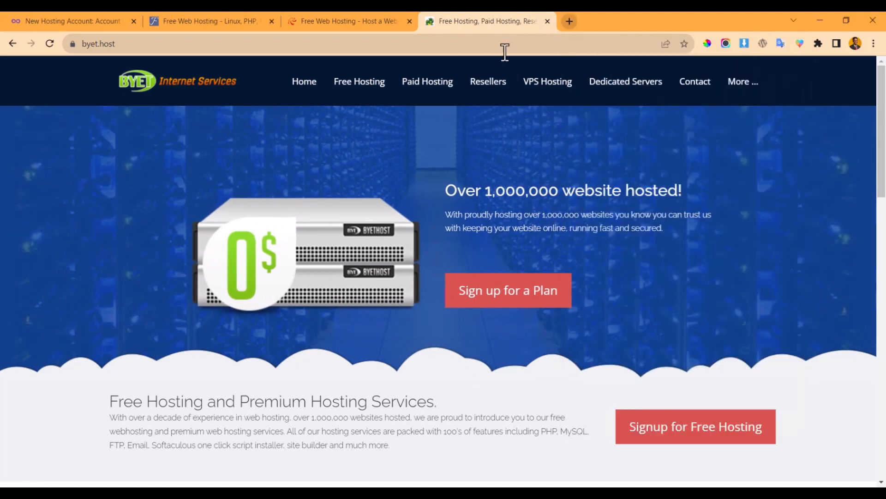
key(ctrl+t)
key(ctrl+v)
key(Return)
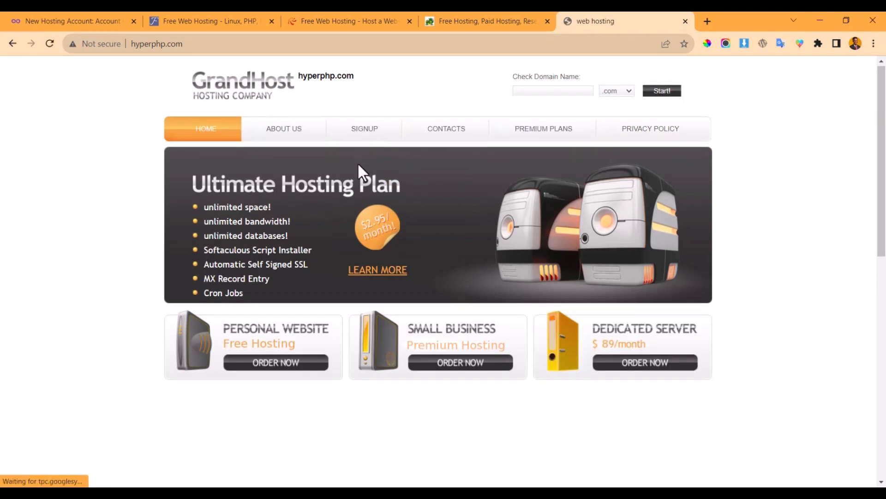
- After a glance at HyperPHP, load awardspace.com from the Notepad list in a new tab
scroll(361, 166, down, 8)
scroll(363, 171, up, 8)
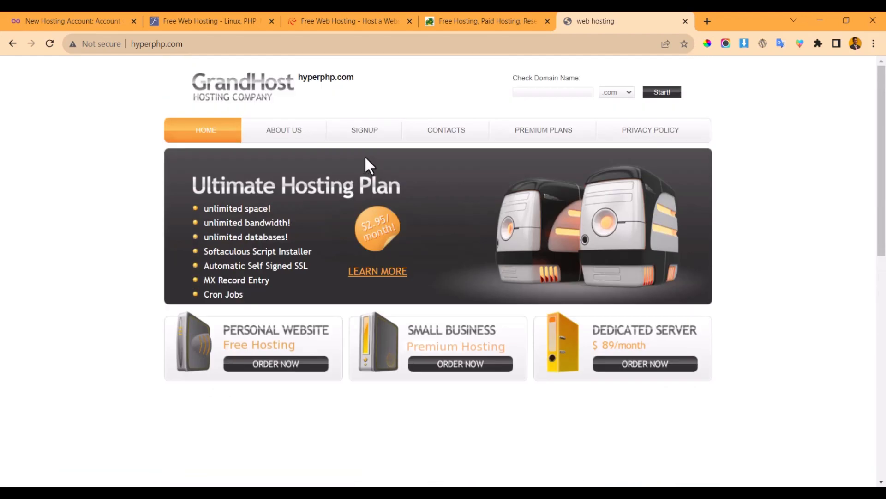
key(alt+Tab)
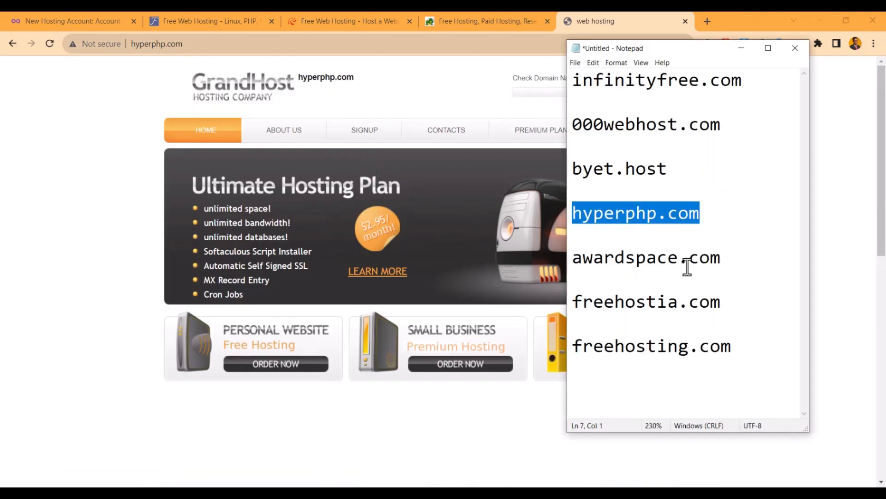
click(565, 277)
key(shift+Up)
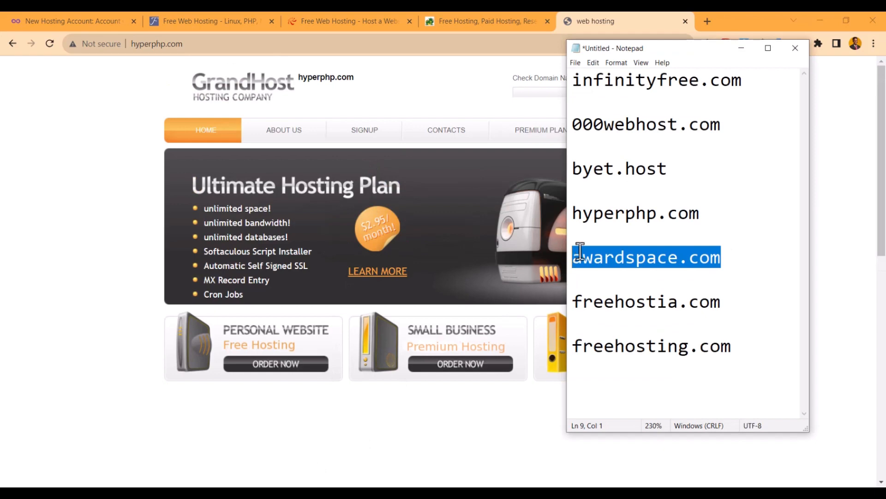
key(ctrl+c)
click(706, 21)
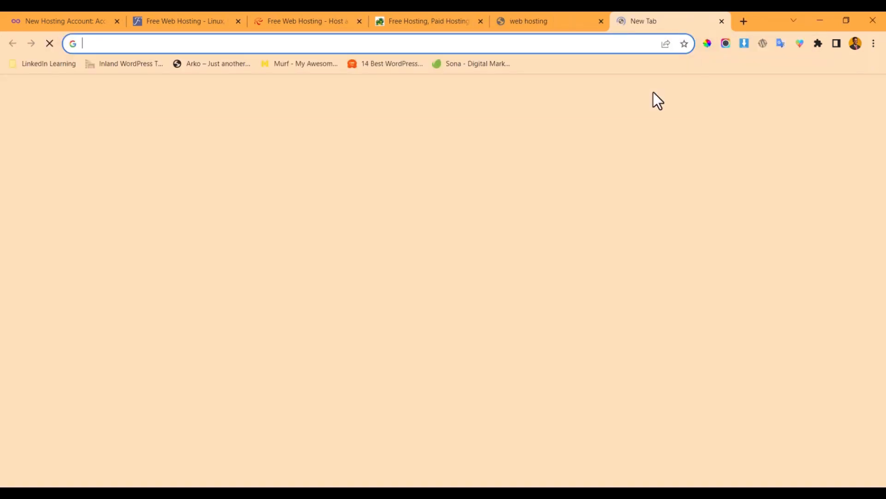
key(ctrl+v)
key(Return)
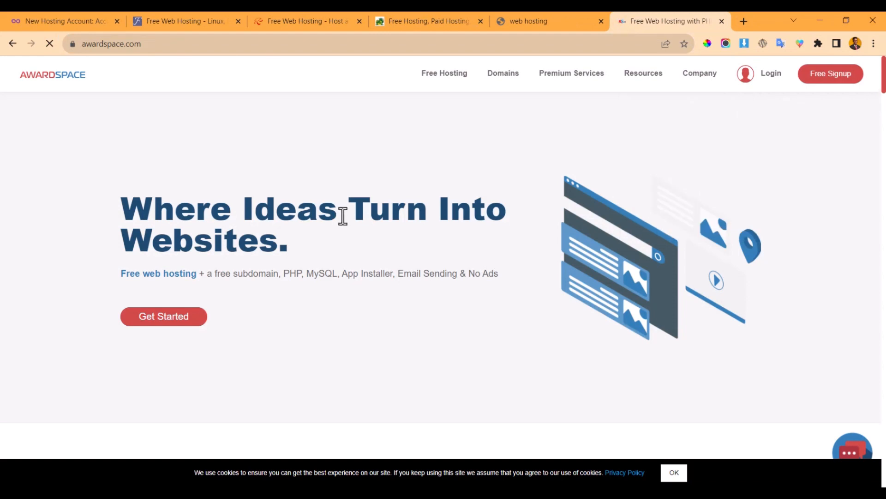
- Review AwardSpace's Basic, Web Pro Plus and Max Pack Plus plans, then return to Notepad
scroll(461, 245, down, 7)
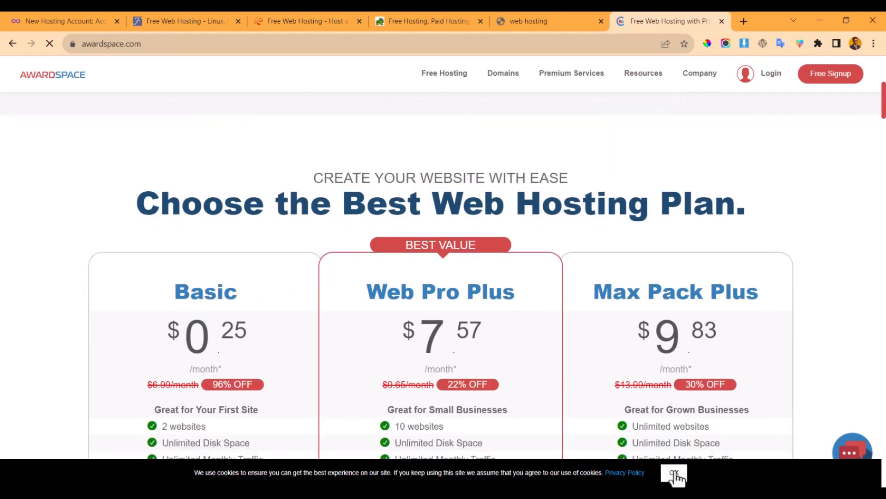
scroll(312, 362, down, 3)
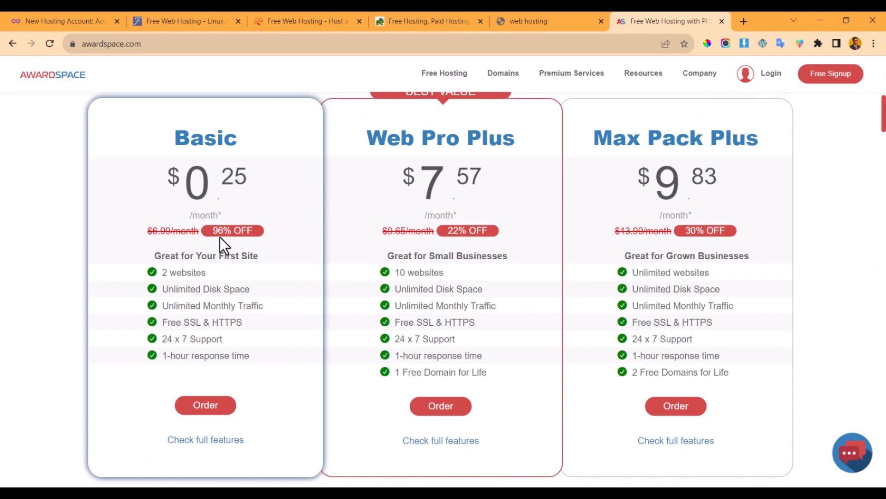
scroll(239, 256, up, 10)
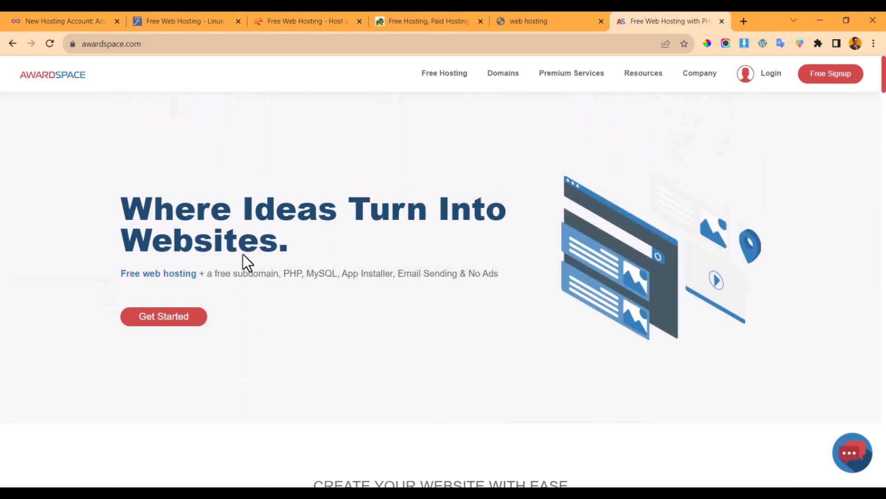
scroll(243, 254, down, 11)
scroll(245, 258, up, 3)
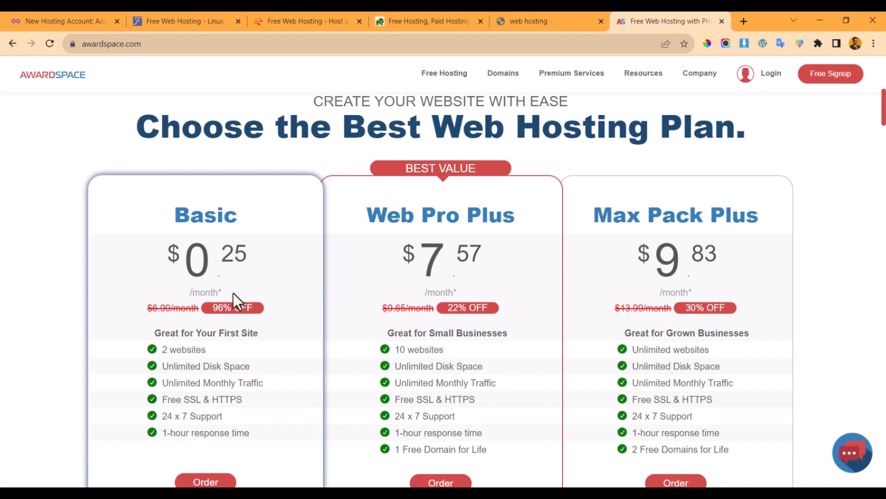
scroll(257, 306, up, 8)
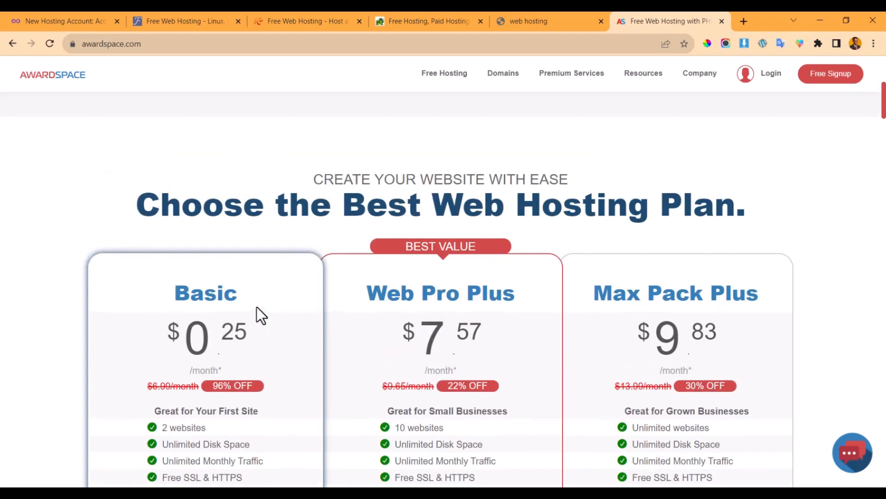
click(321, 493)
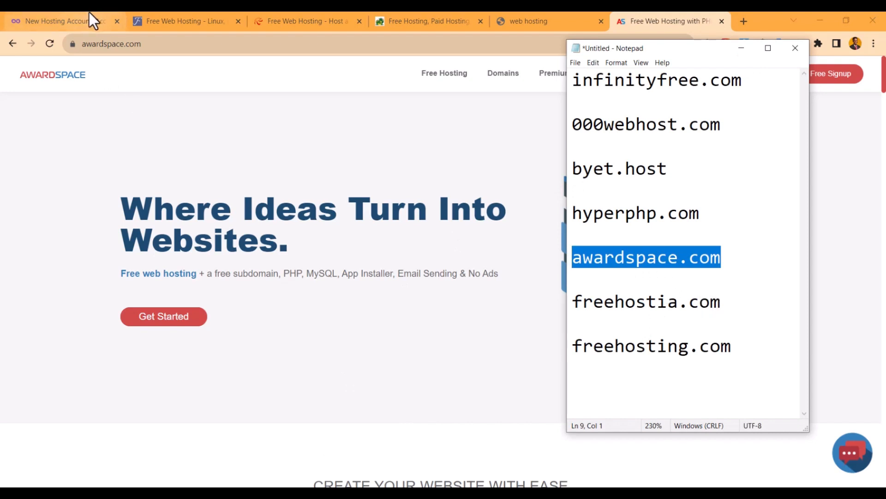
click(751, 339)
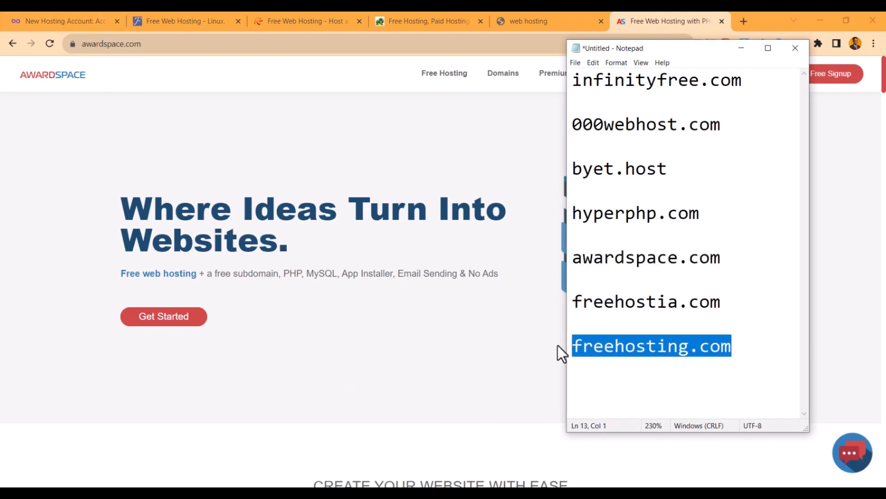
click(744, 21)
key(ctrl+v)
key(Return)
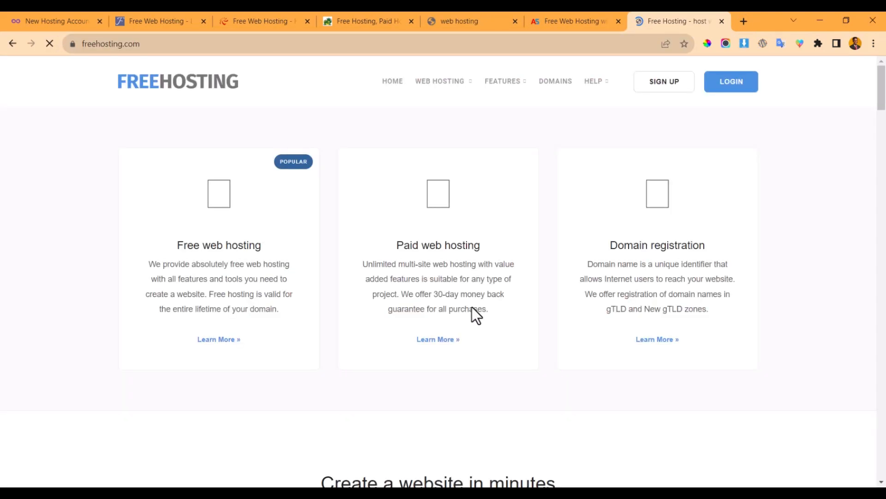
scroll(509, 249, down, 20)
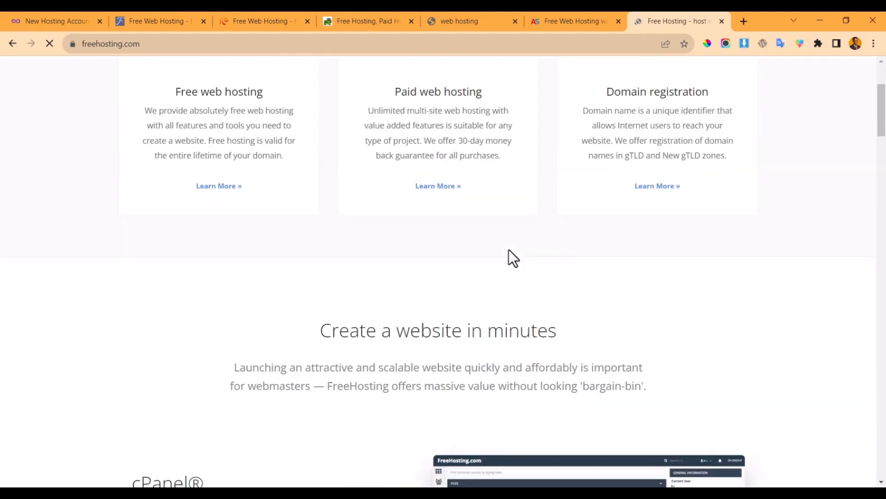
scroll(508, 250, down, 13)
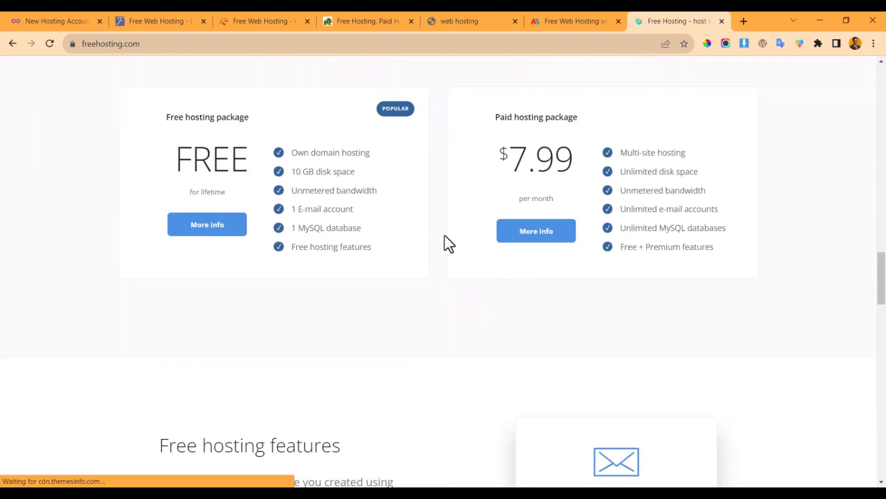
scroll(444, 235, down, 2)
scroll(445, 235, up, 5)
scroll(442, 238, down, 15)
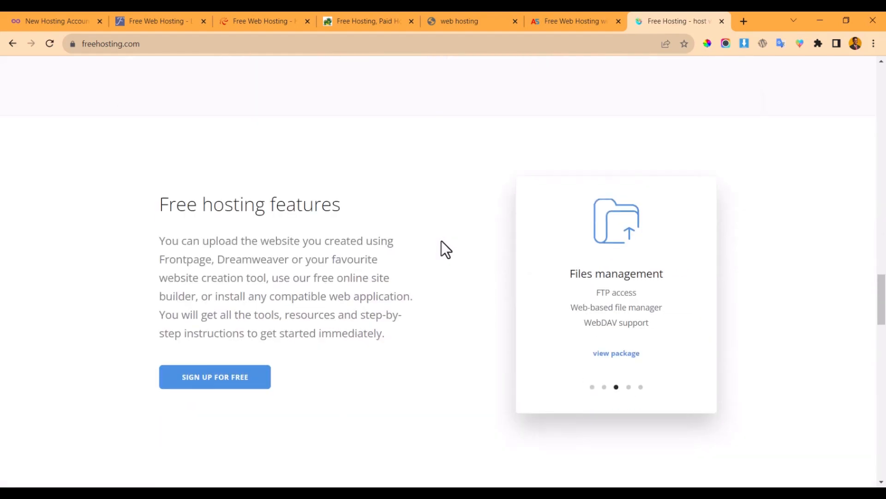
scroll(434, 255, down, 15)
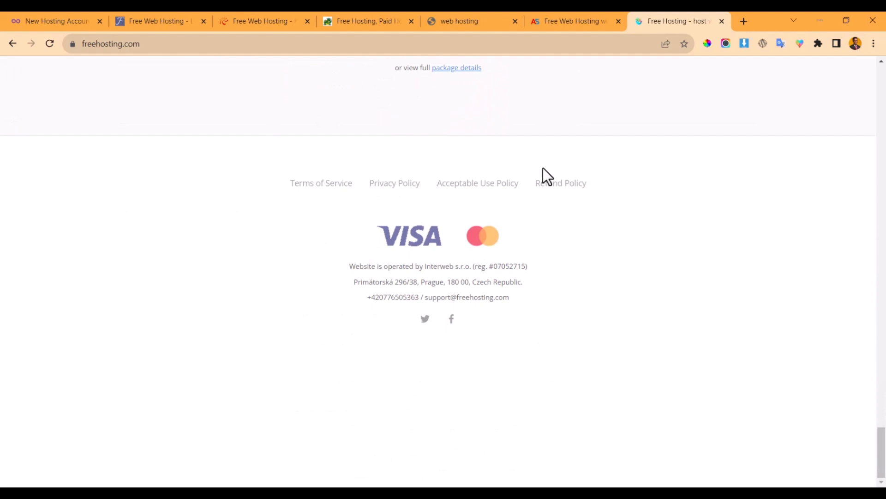
- Look over the 000webhost and Byet.host tabs, then close all tabs right of InfinityFree
click(52, 14)
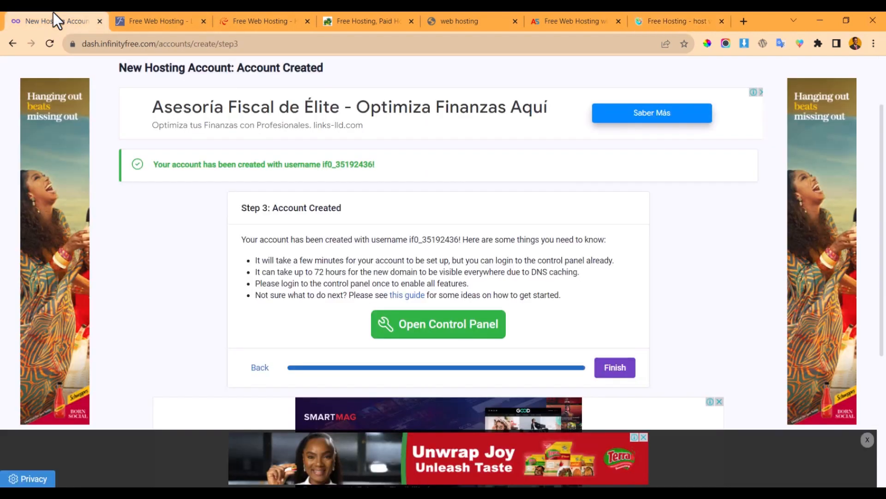
click(272, 21)
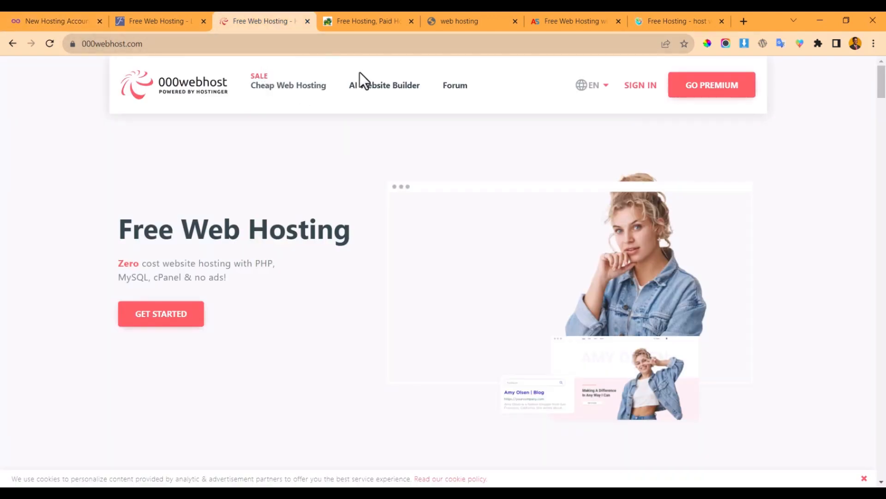
click(381, 15)
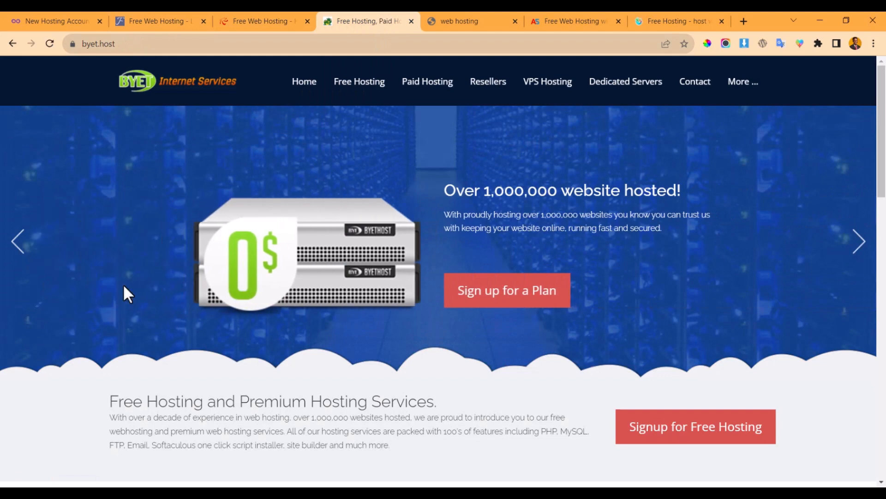
click(47, 15)
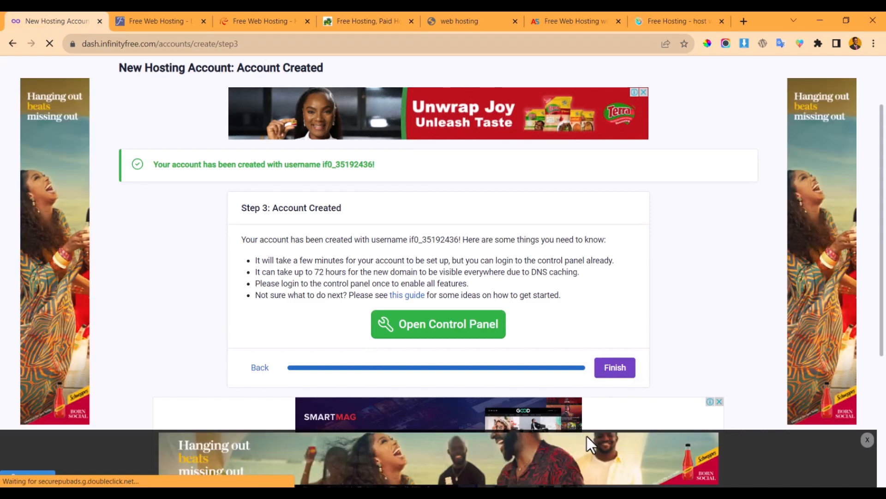
scroll(554, 295, up, 2)
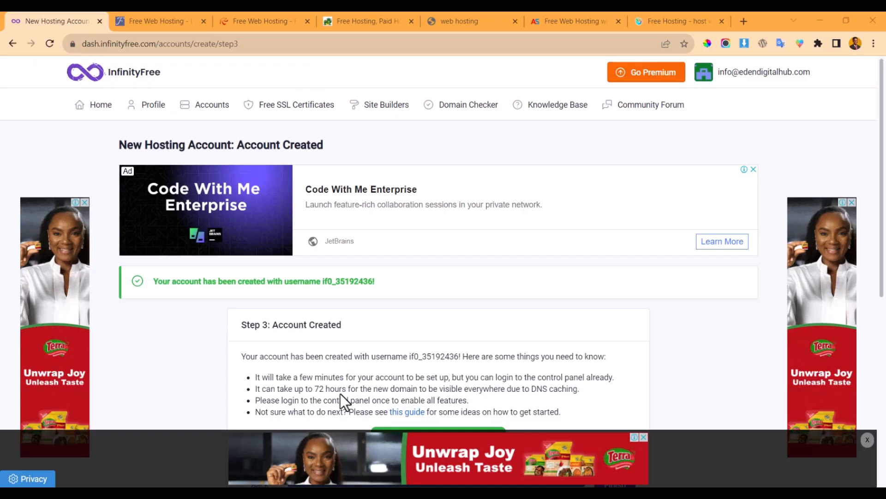
scroll(356, 320, down, 3)
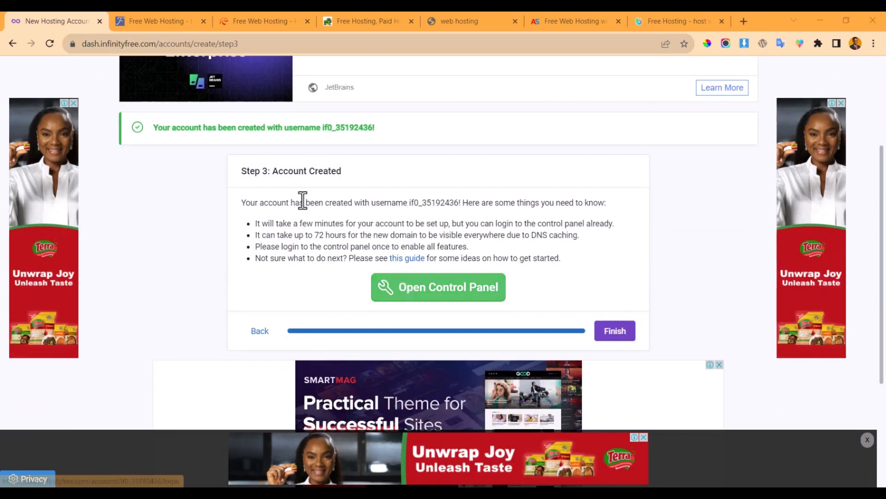
right_click(52, 15)
click(107, 174)
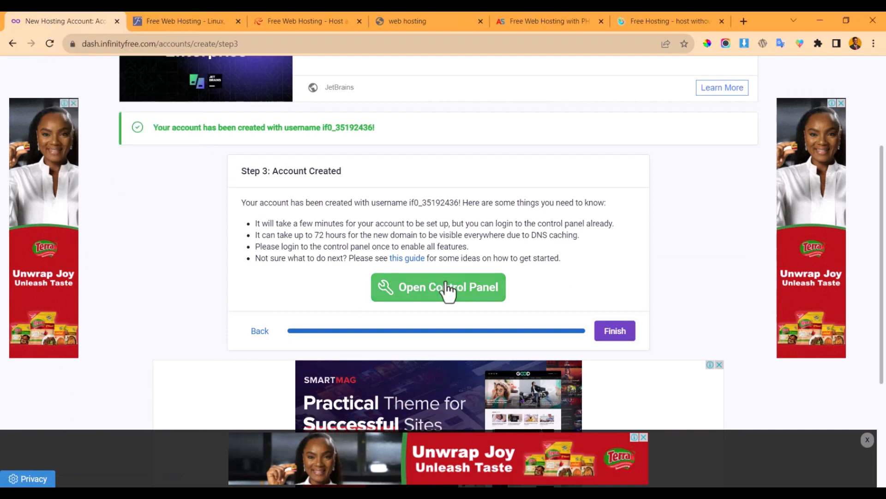
- Open the new hosting account's control panel from the Account Created page
click(434, 301)
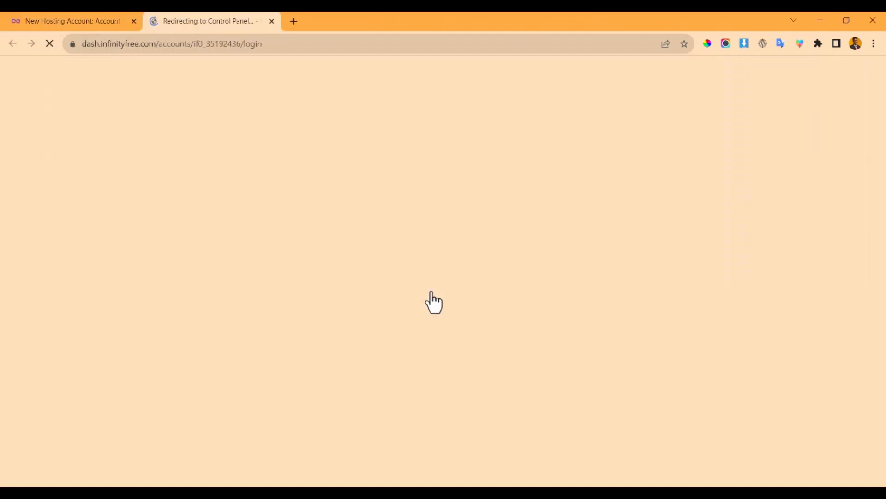
scroll(406, 300, down, 2)
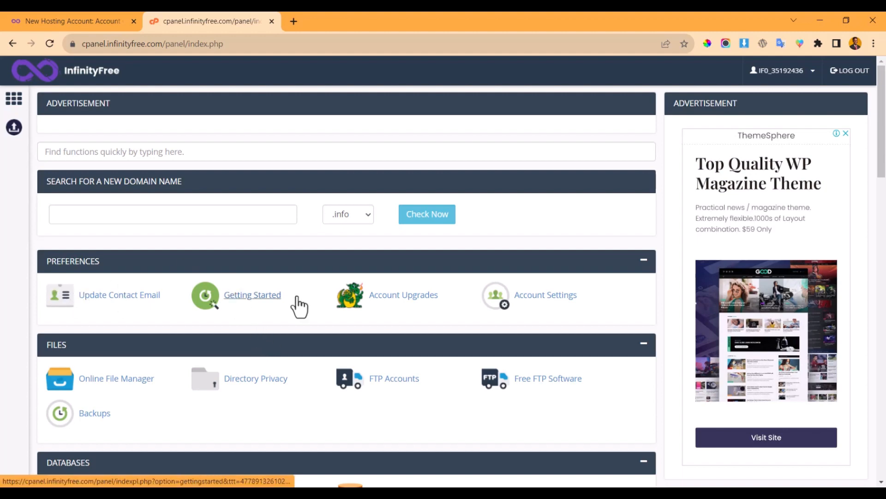
scroll(110, 330, down, 2)
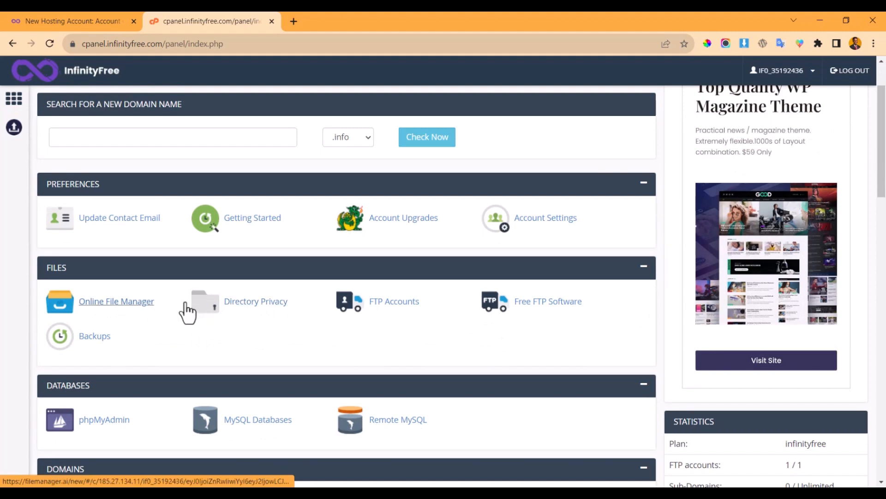
scroll(187, 314, down, 5)
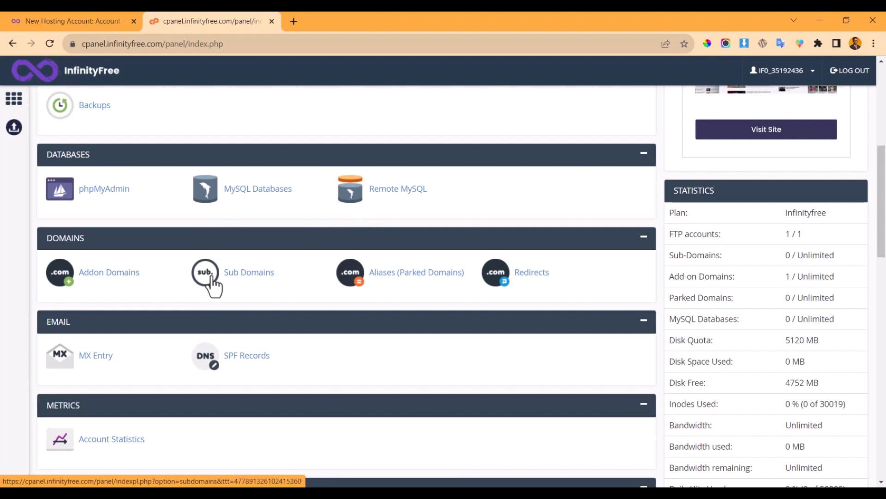
scroll(204, 281, up, 3)
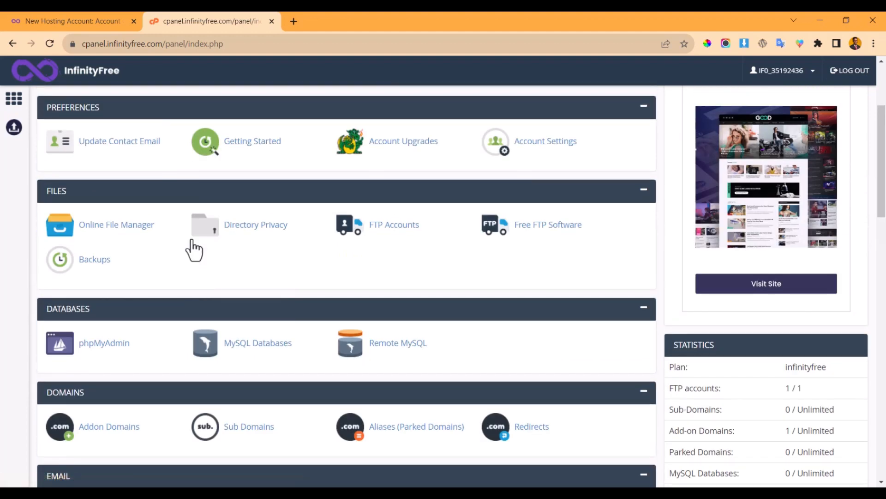
scroll(326, 245, down, 5)
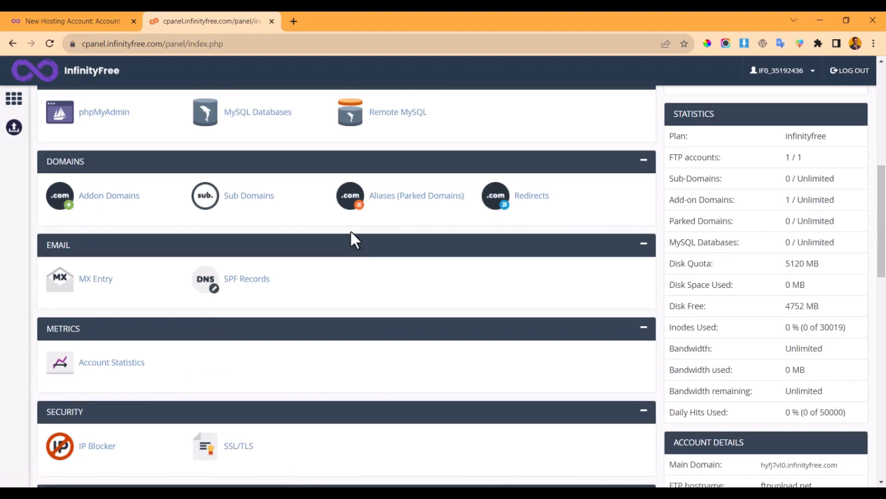
scroll(350, 230, down, 6)
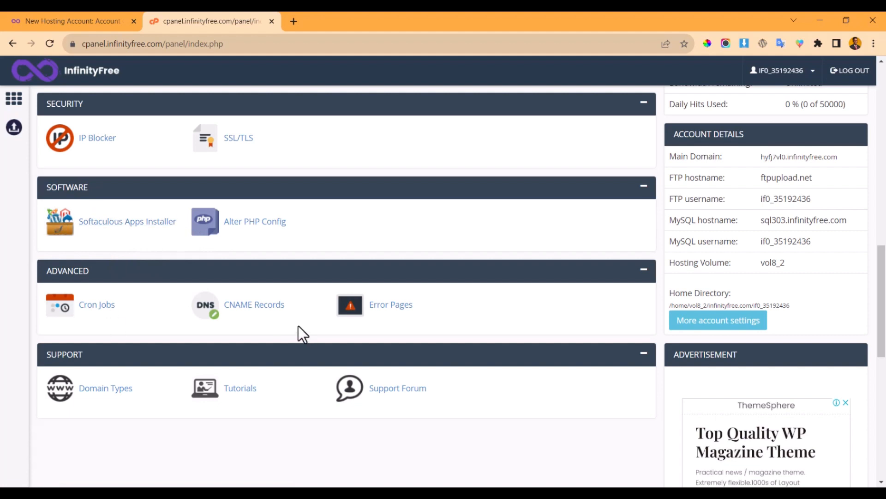
scroll(518, 337, up, 15)
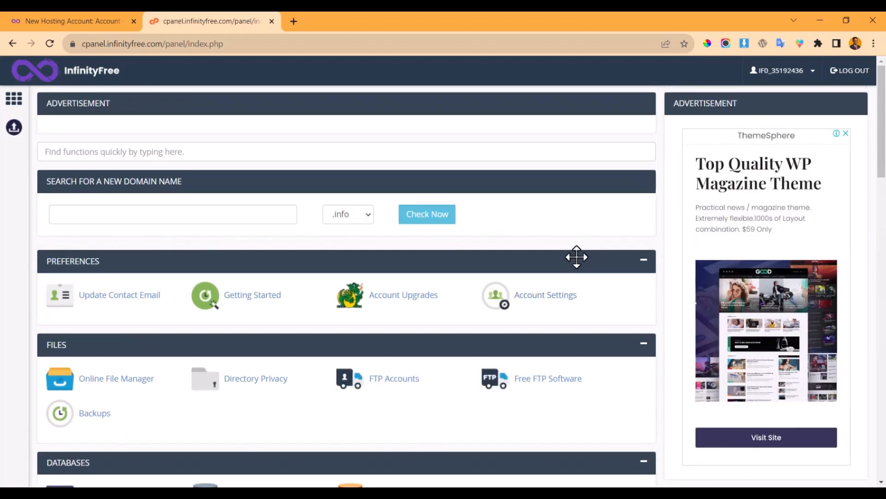
scroll(776, 300, down, 8)
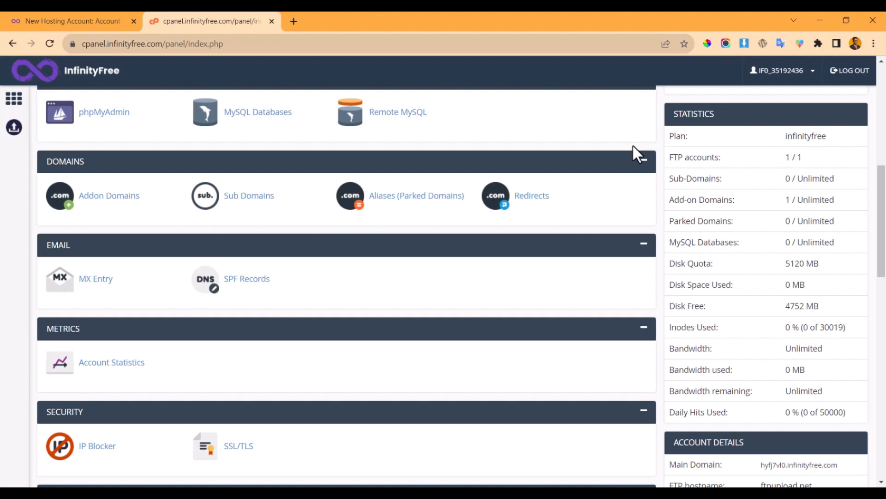
click(108, 197)
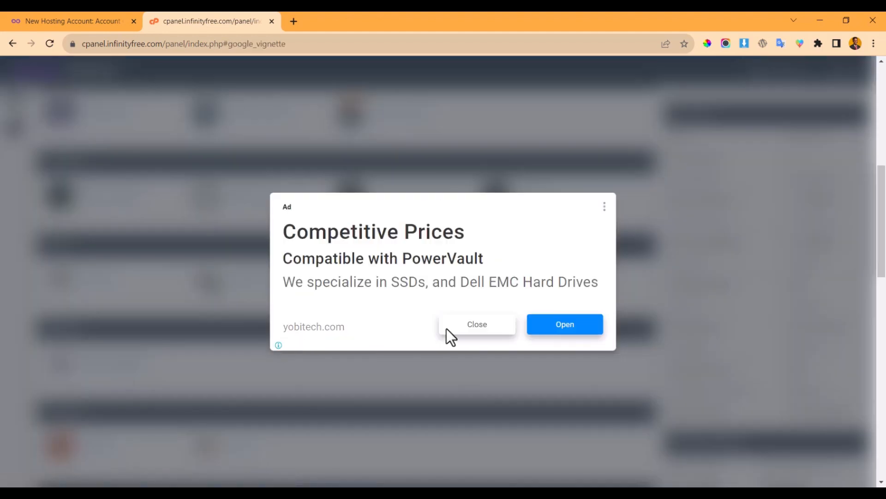
click(460, 329)
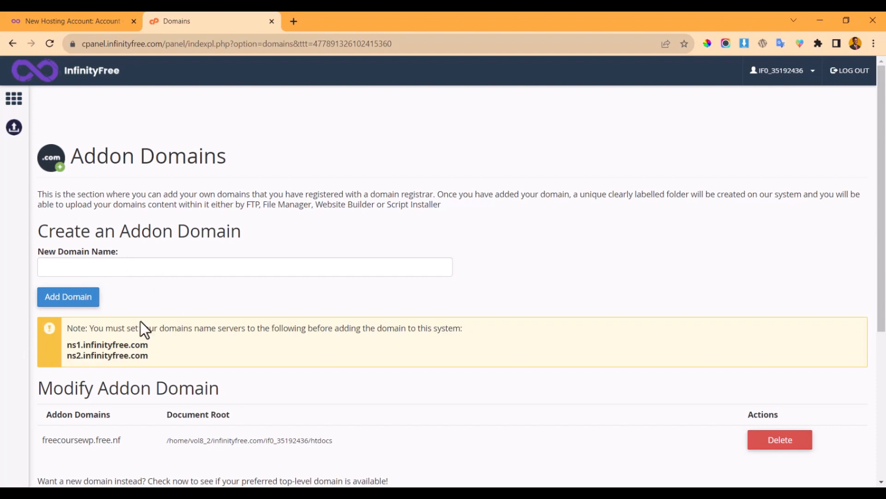
click(143, 267)
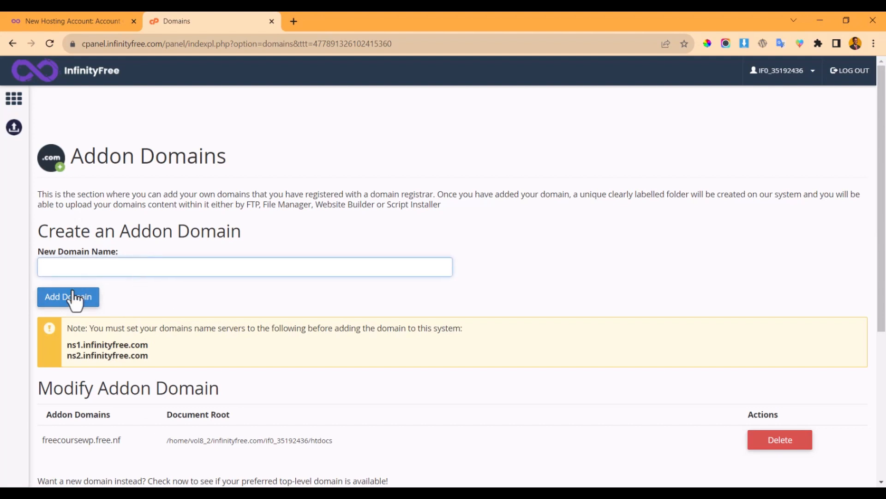
click(7, 45)
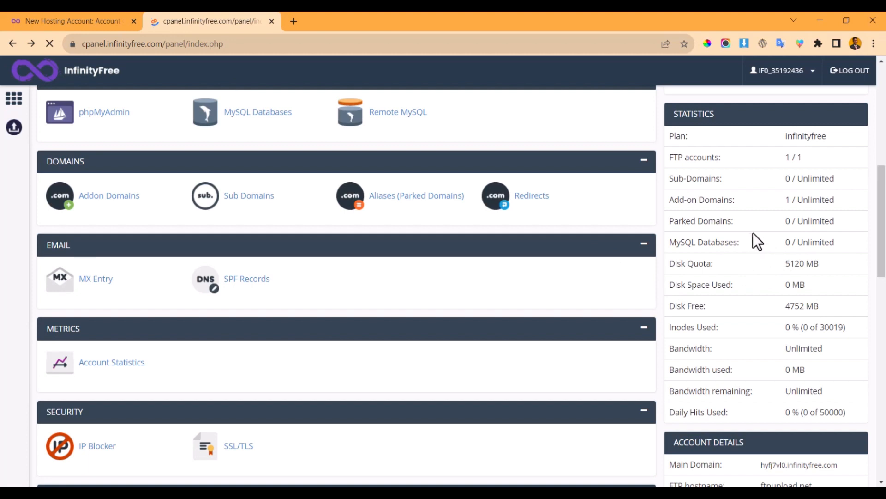
scroll(725, 231, down, 2)
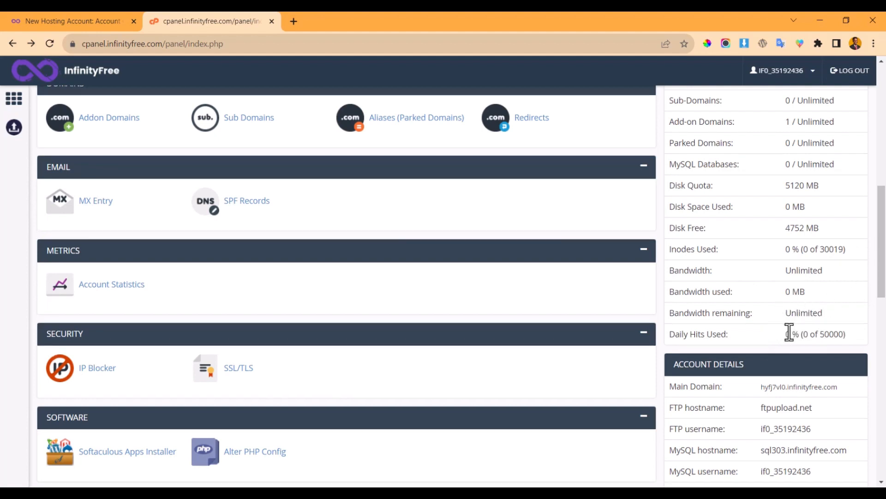
scroll(787, 296, down, 2)
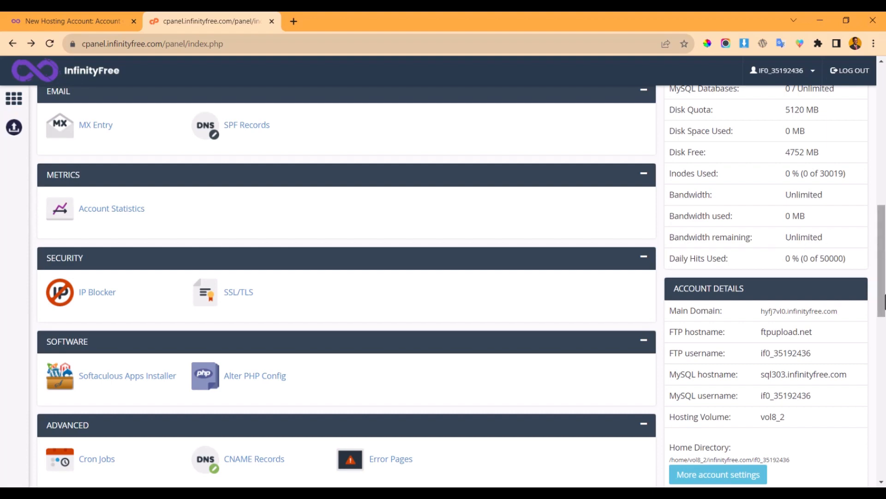
- Find the Software section in cPanel and launch Softaculous Apps Installer
scroll(799, 323, down, 5)
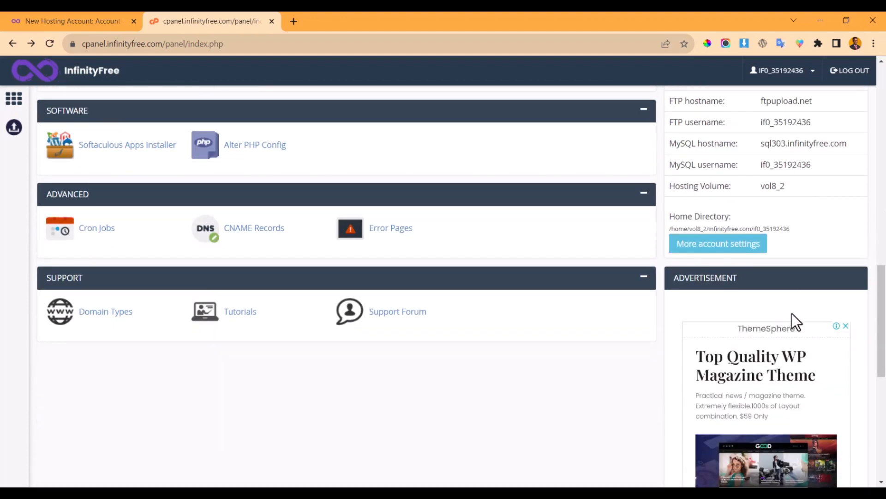
scroll(791, 314, up, 4)
scroll(787, 311, down, 4)
scroll(630, 336, down, 5)
scroll(627, 336, down, 2)
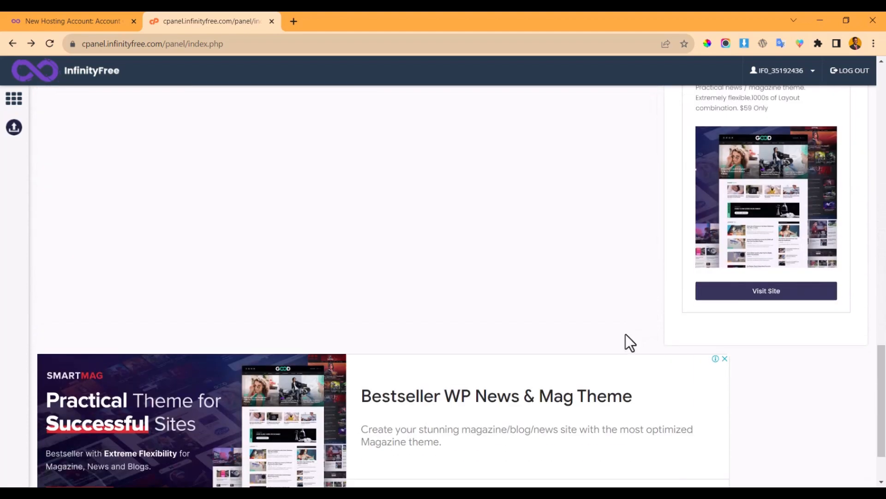
scroll(646, 338, down, 2)
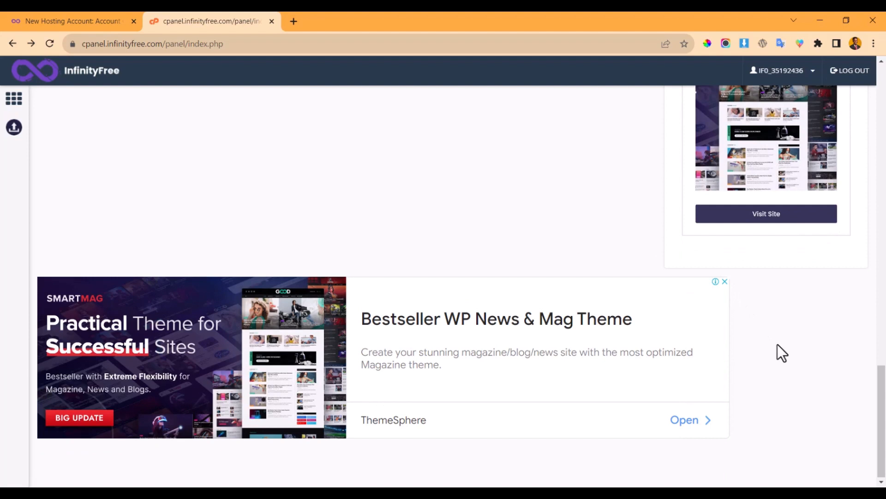
scroll(645, 279, up, 10)
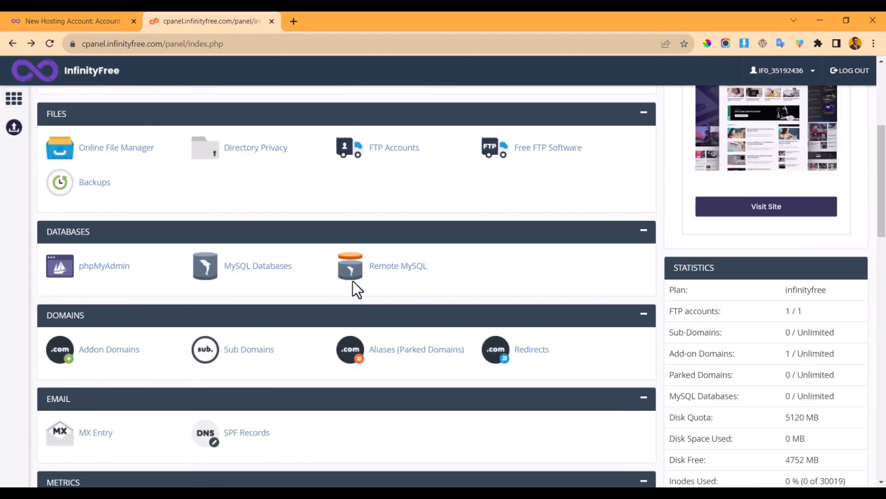
scroll(427, 281, up, 5)
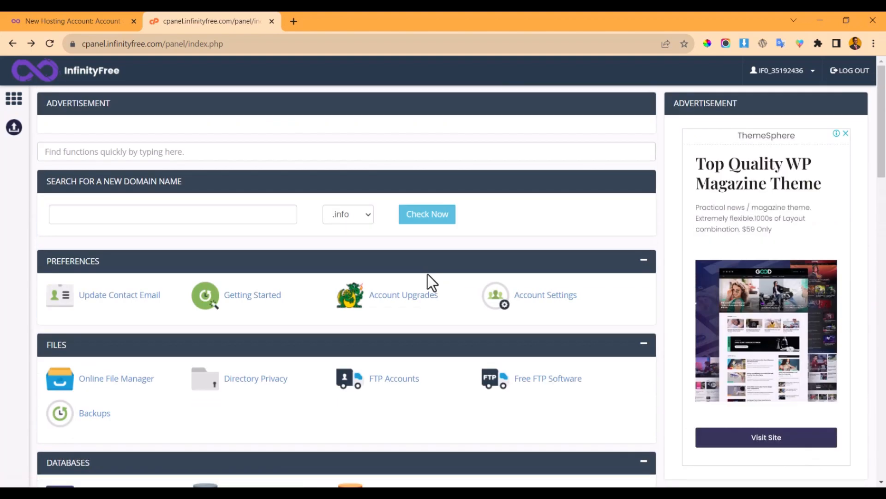
scroll(427, 273, down, 15)
scroll(429, 276, up, 8)
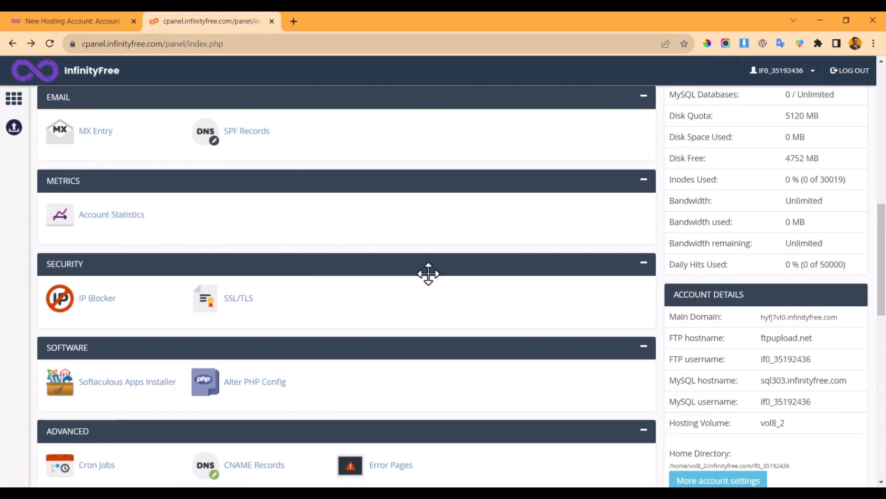
scroll(429, 274, up, 5)
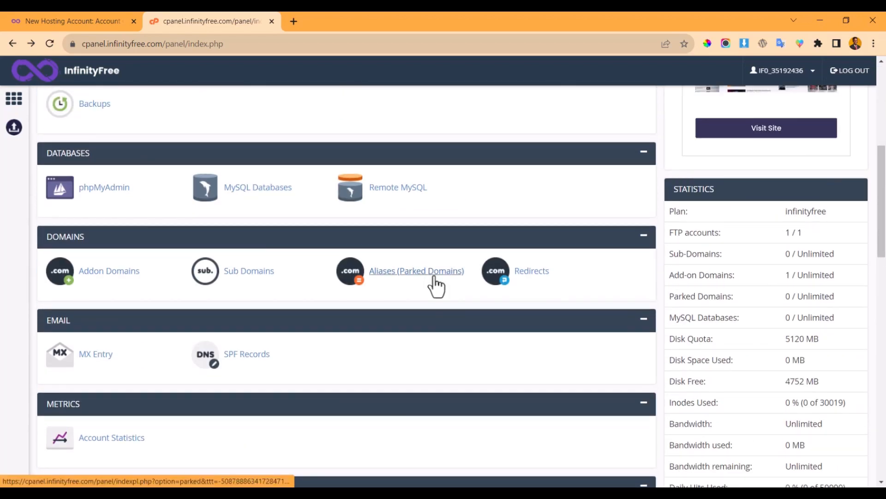
scroll(428, 272, down, 3)
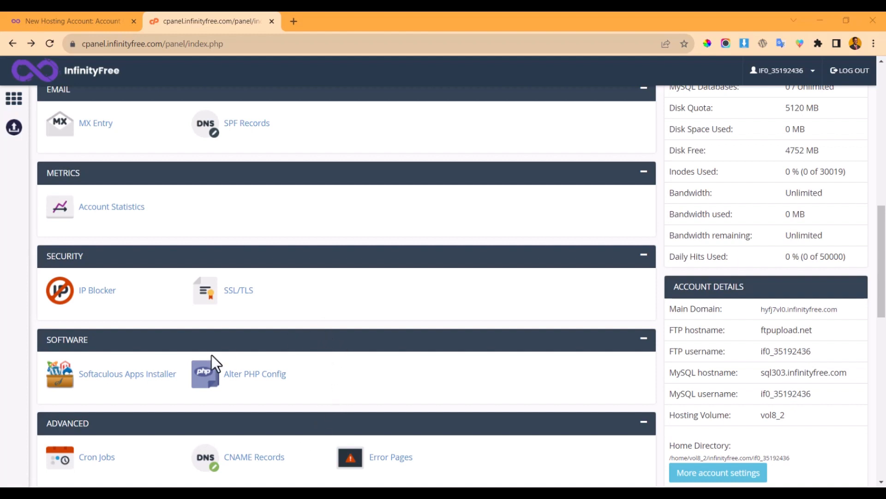
click(112, 377)
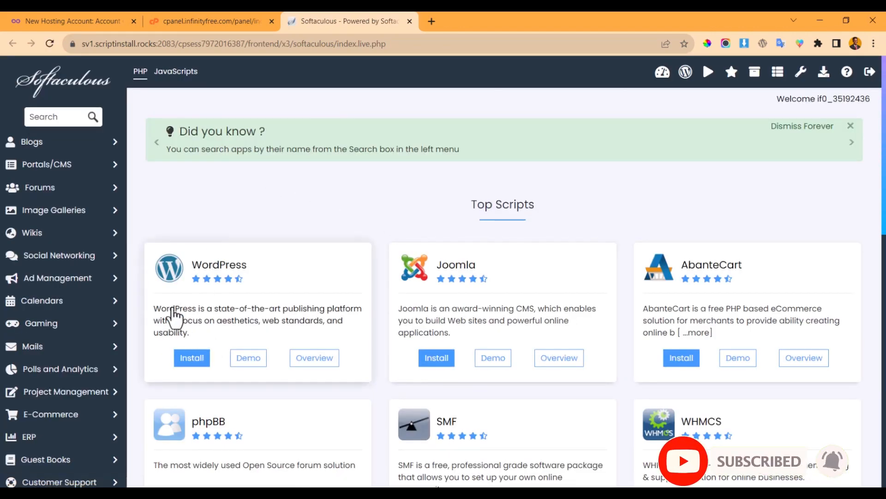
- Choose Install under WordPress in Softaculous's Top Scripts list
click(196, 364)
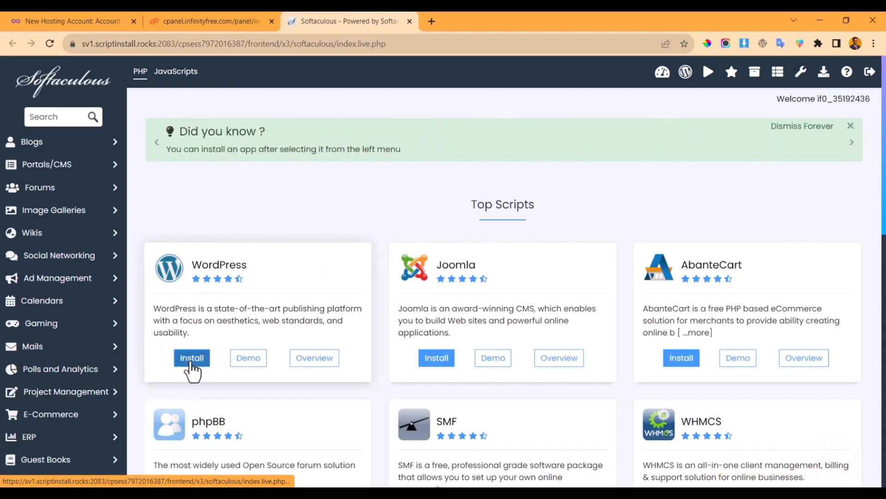
- Open the WordPress install form and keep freecoursewp.free.nf as the install domain
click(191, 359)
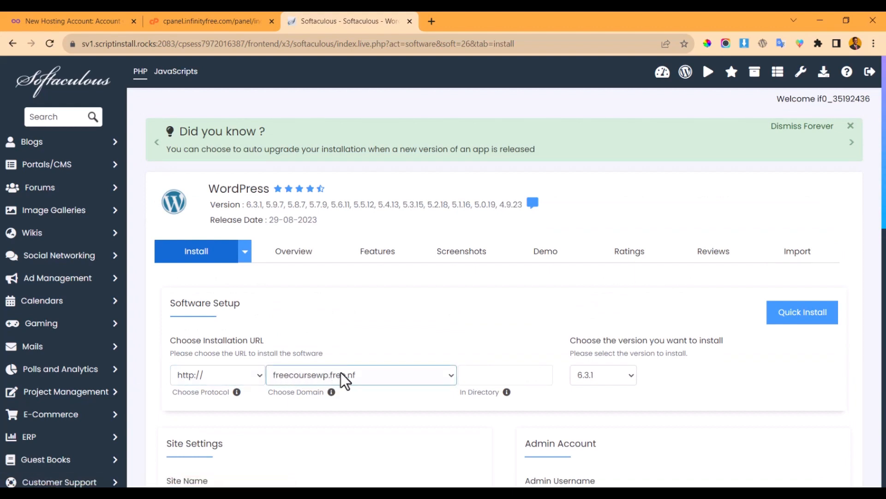
scroll(346, 356, down, 2)
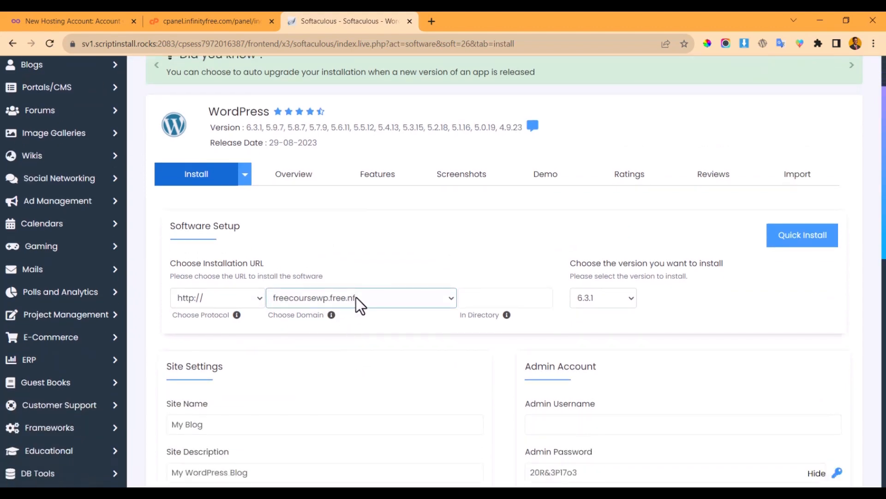
click(356, 298)
click(356, 298)
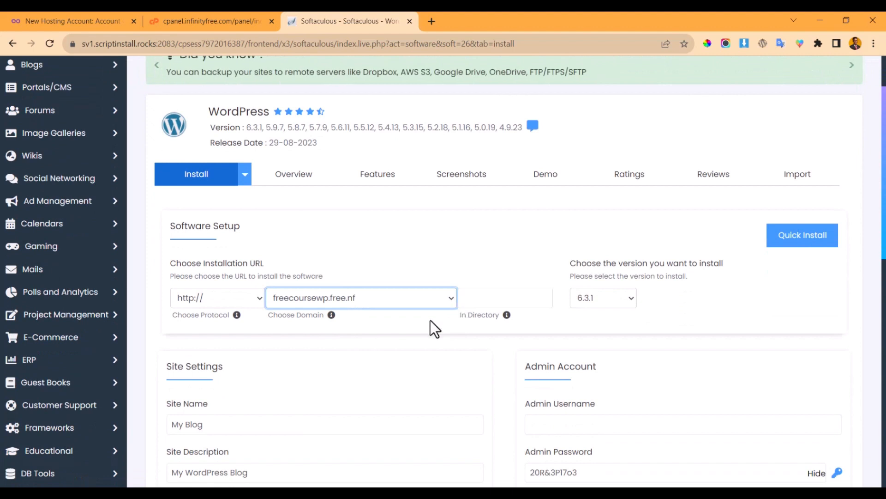
scroll(262, 306, down, 2)
- Set both Site Name and Site Description to 'My test website'
click(232, 359)
key(ctrl+a)
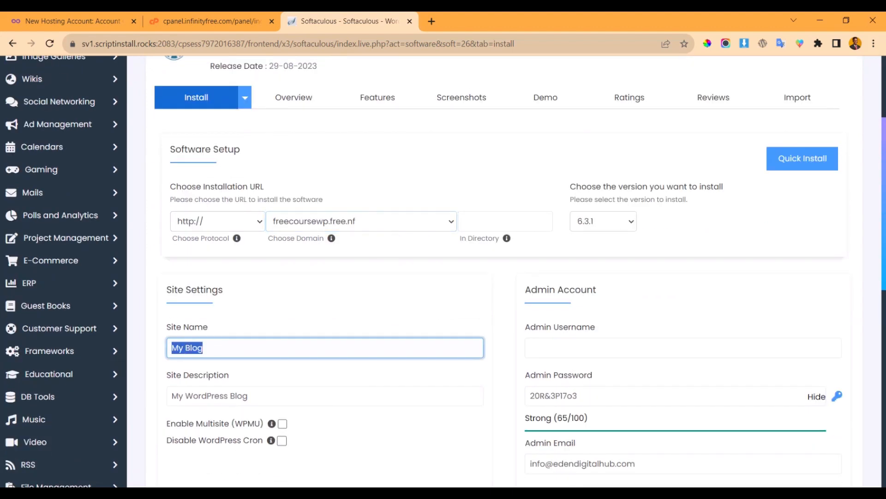
text(My test website)
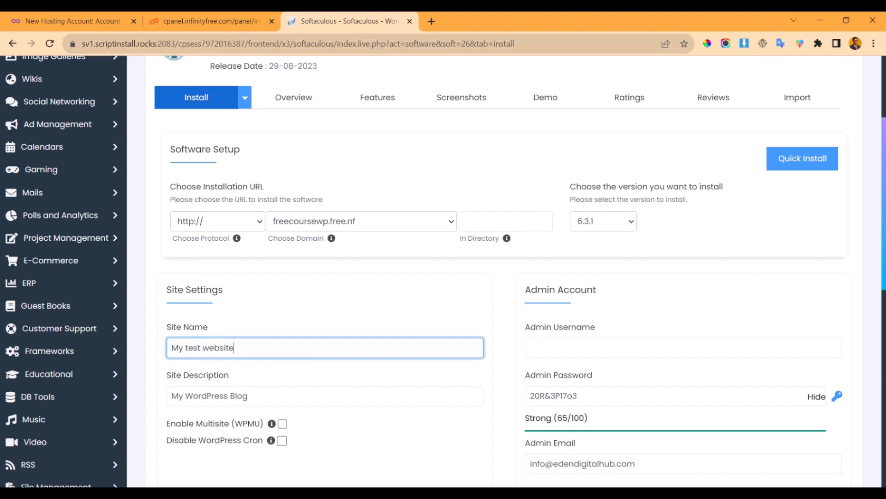
key(ctrl+a)
key(ctrl+c)
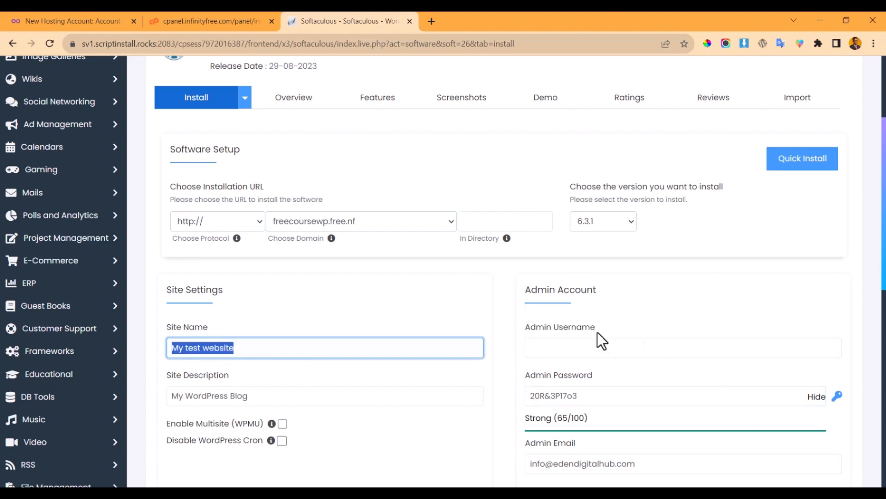
click(398, 396)
key(ctrl+a)
key(ctrl+v)
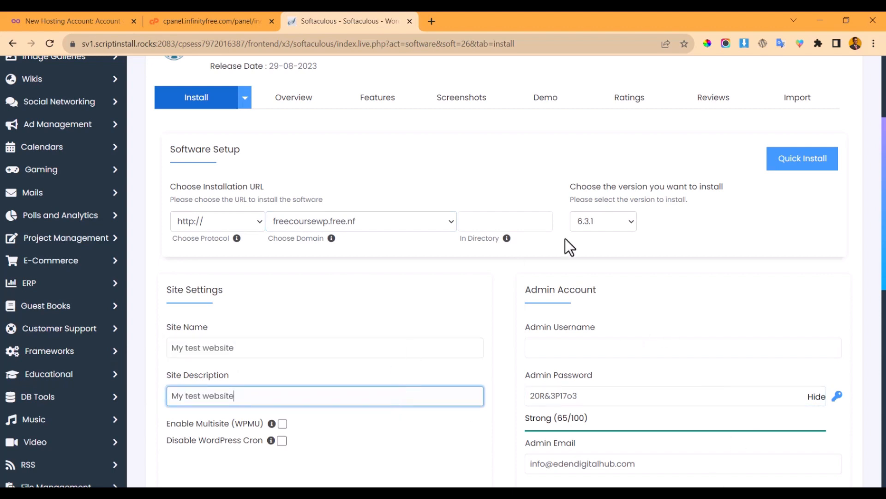
- Enter admin username 'Admin' and replace the generated password with a new strong one
click(609, 345)
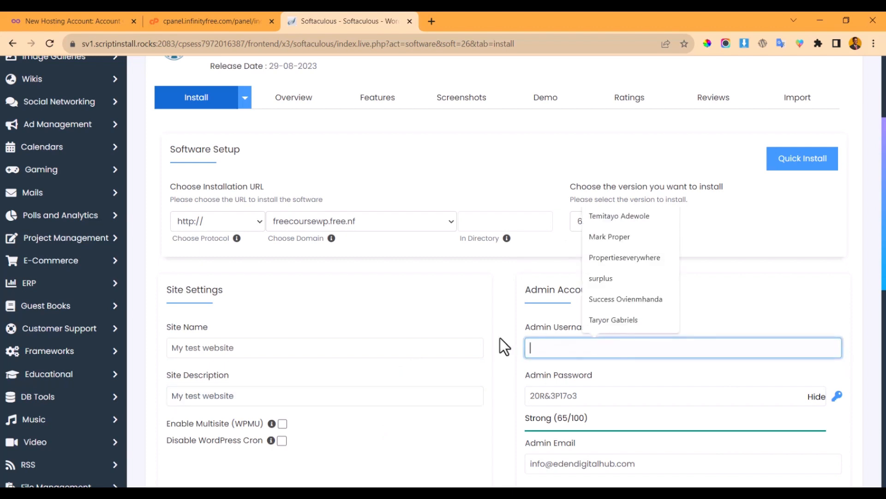
click(539, 344)
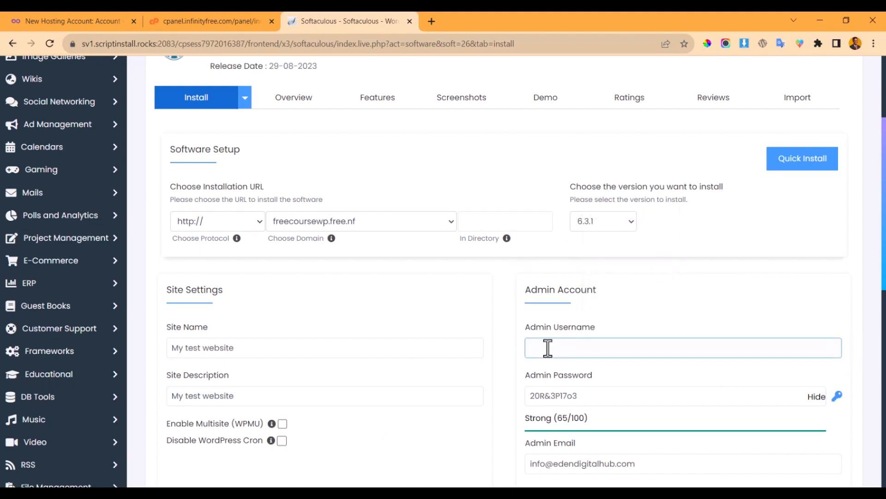
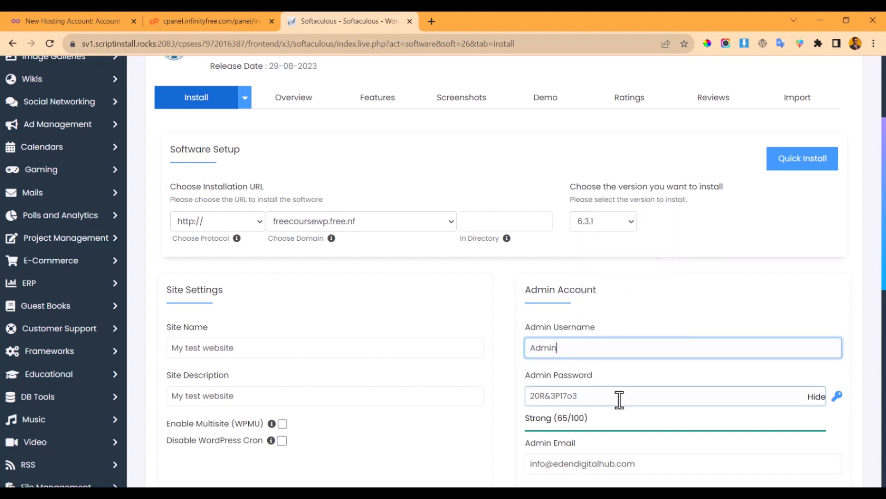
key(Tab)
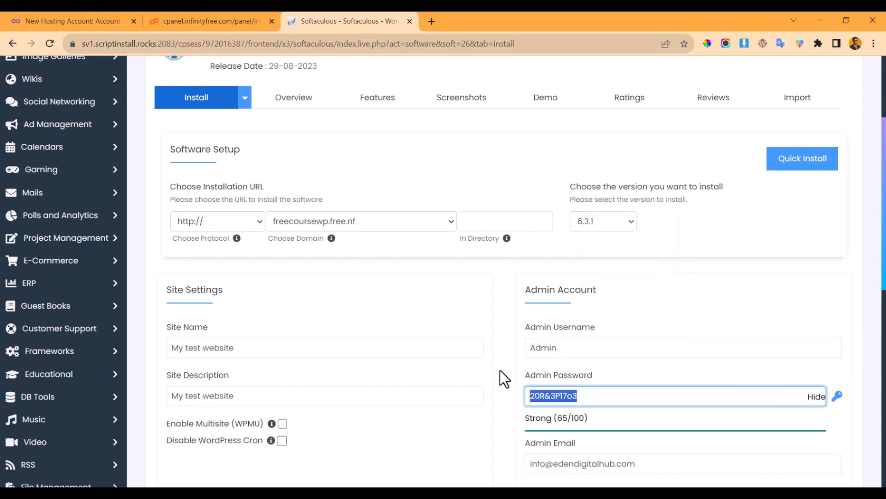
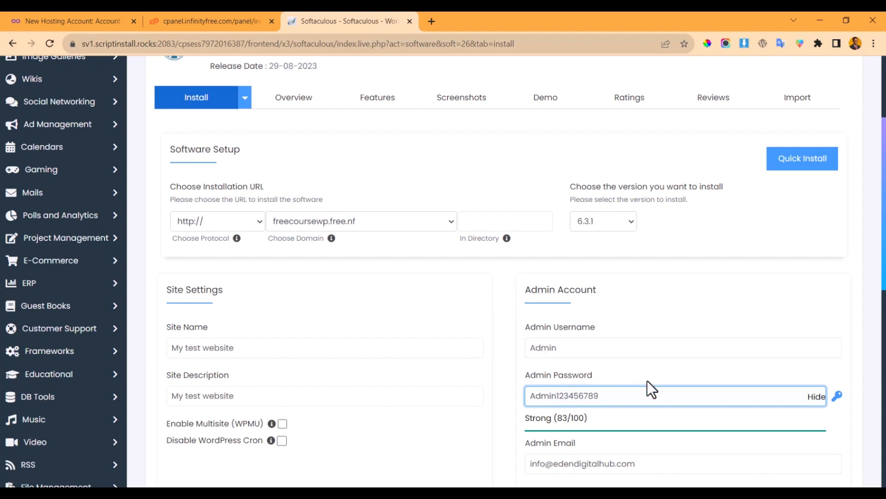
scroll(663, 341, down, 3)
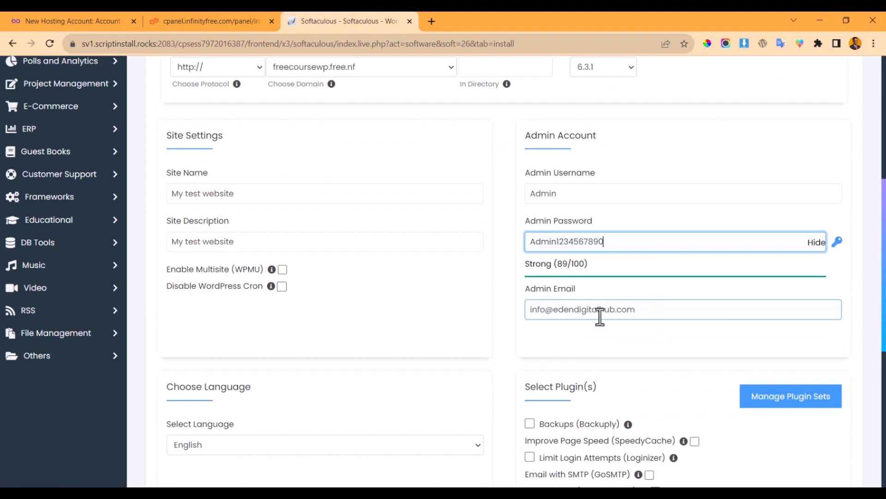
- Review the form and install WordPress to freecoursewp.free.nf
scroll(519, 313, up, 3)
scroll(626, 384, up, 2)
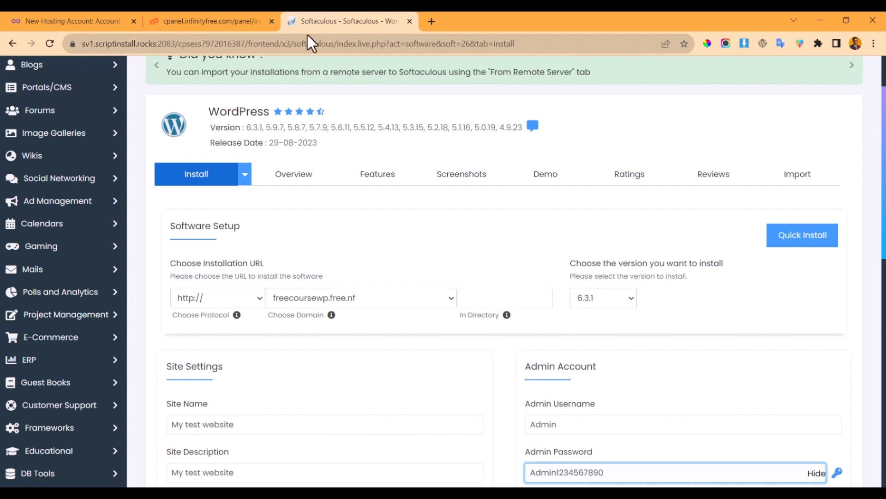
scroll(486, 203, down, 8)
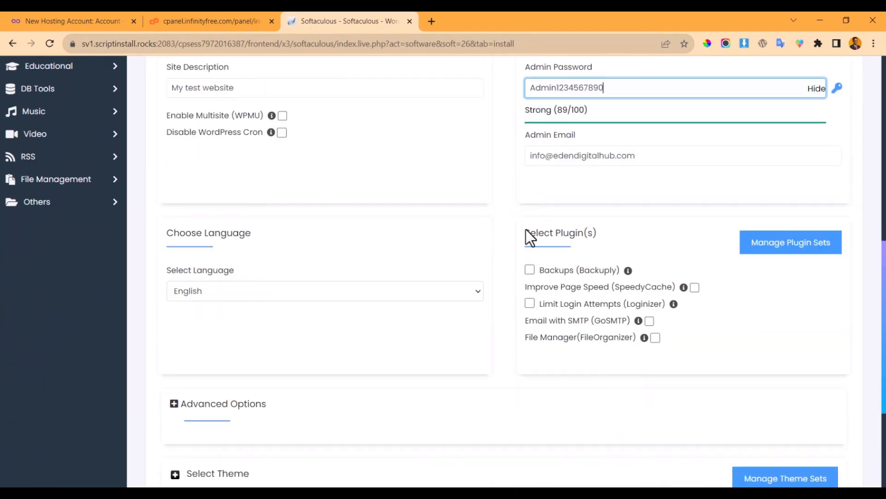
scroll(400, 197, down, 2)
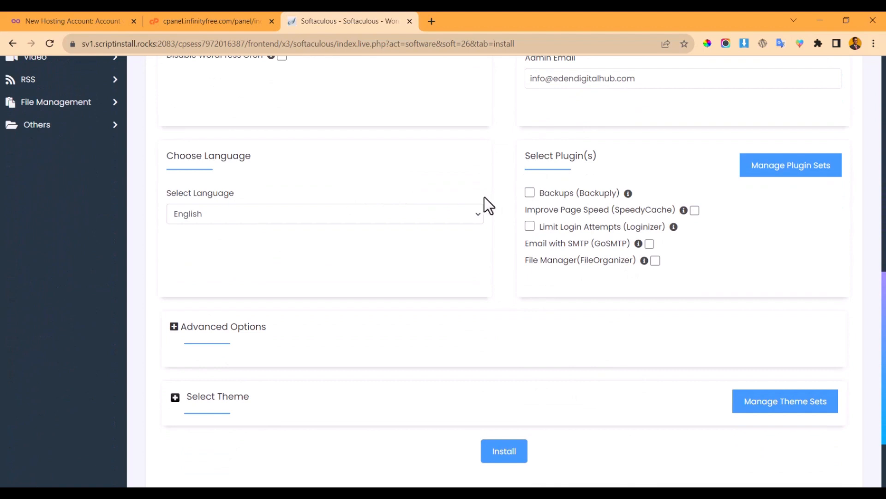
scroll(462, 212, down, 3)
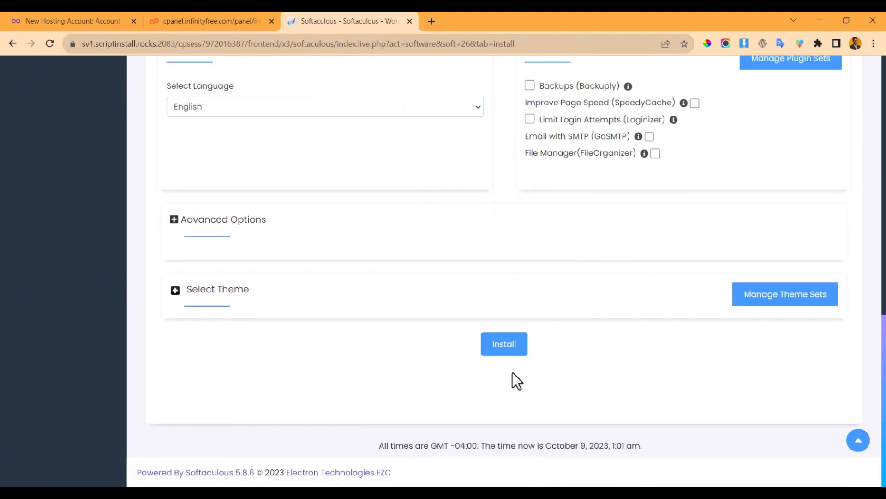
click(506, 348)
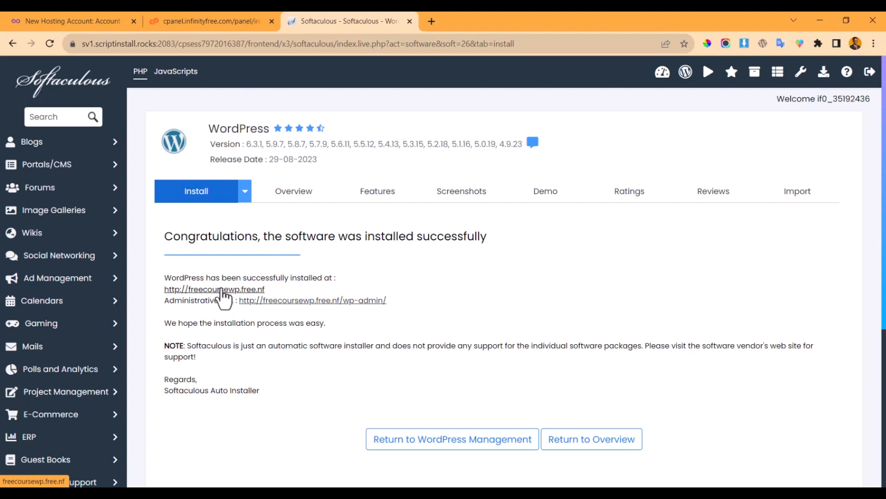
- Open the newly installed WordPress site in a new tab, view it, then return to the success page
right_click(222, 294)
right_click(196, 290)
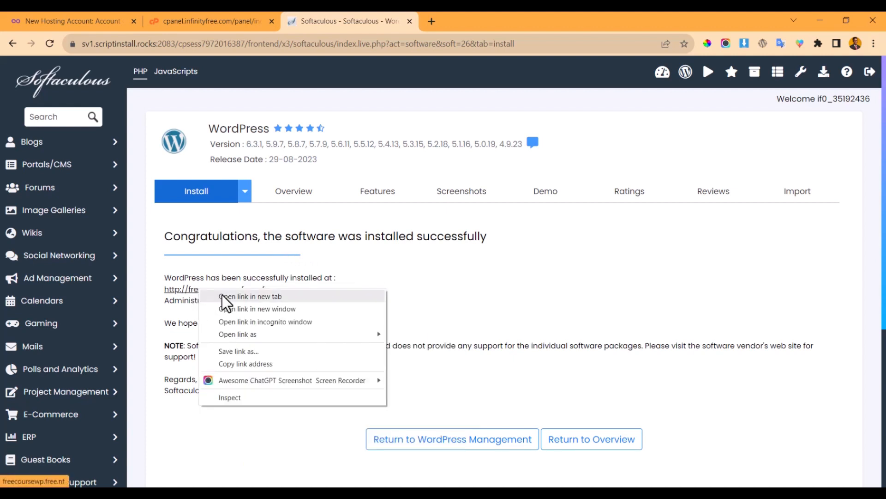
click(231, 296)
click(469, 21)
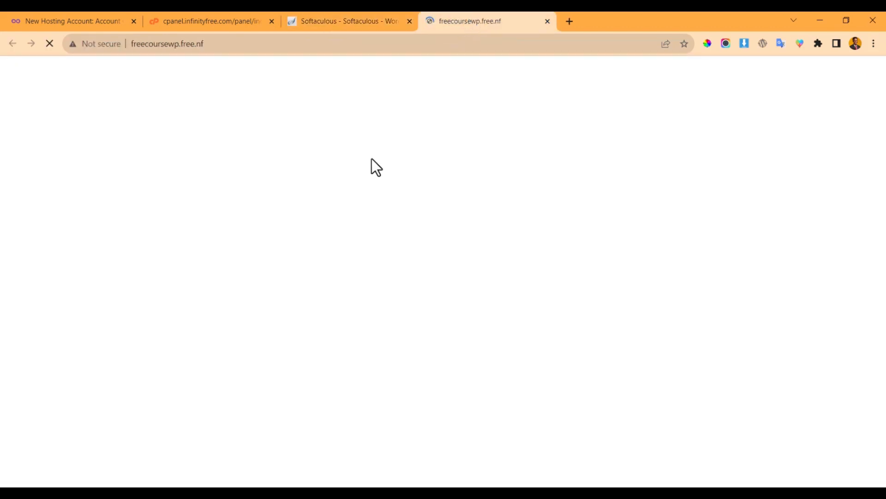
click(350, 21)
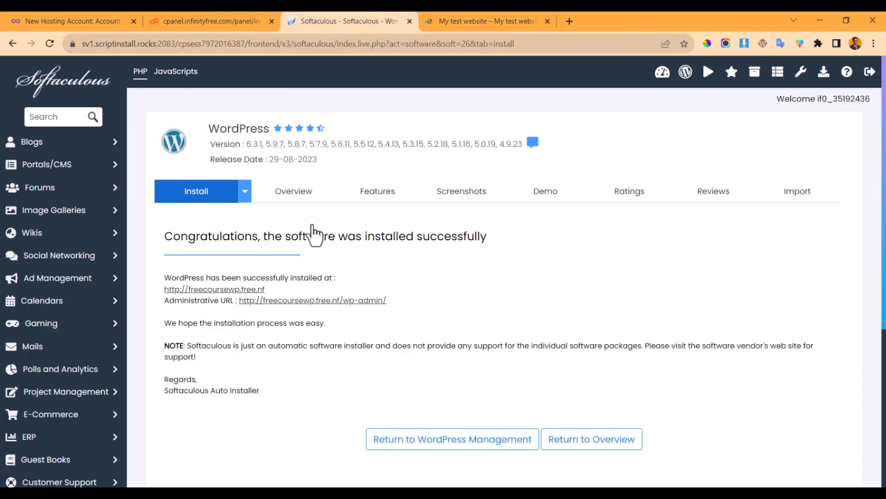
- Open the WordPress admin in a new tab and reload it so the Dashboard appears fully styled
right_click(305, 303)
click(317, 308)
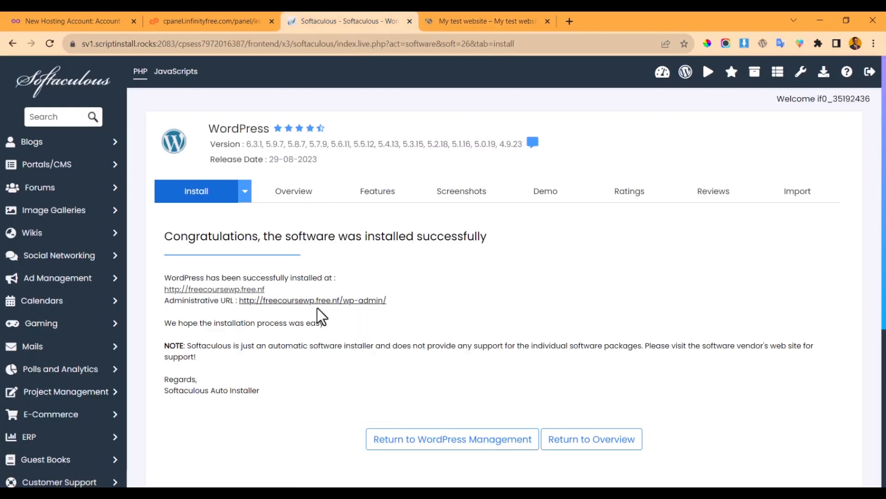
click(586, 13)
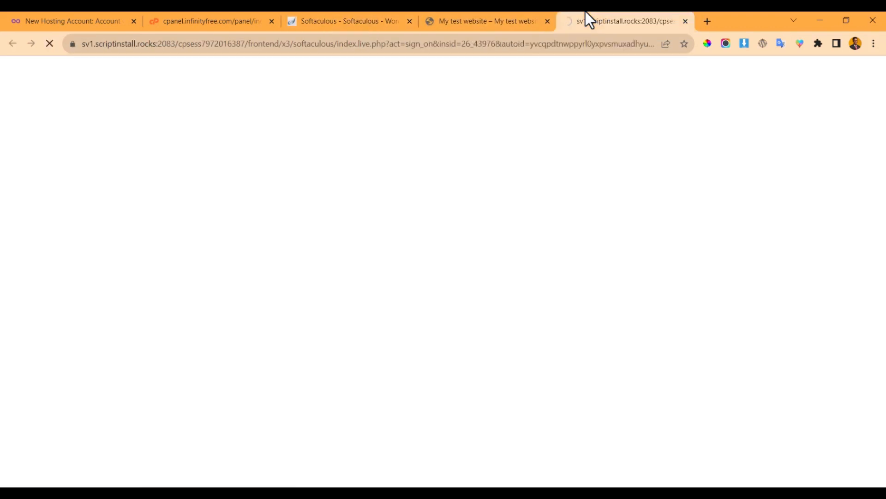
right_click(372, 111)
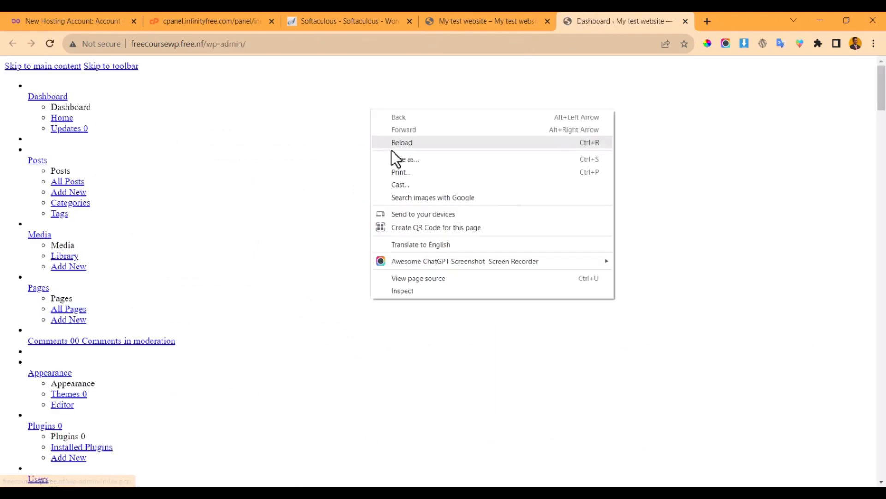
click(417, 145)
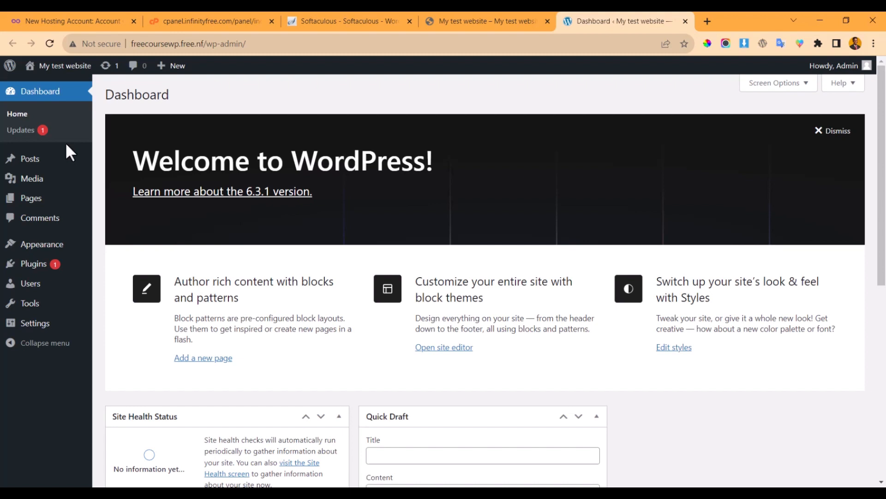
click(708, 18)
text(y)
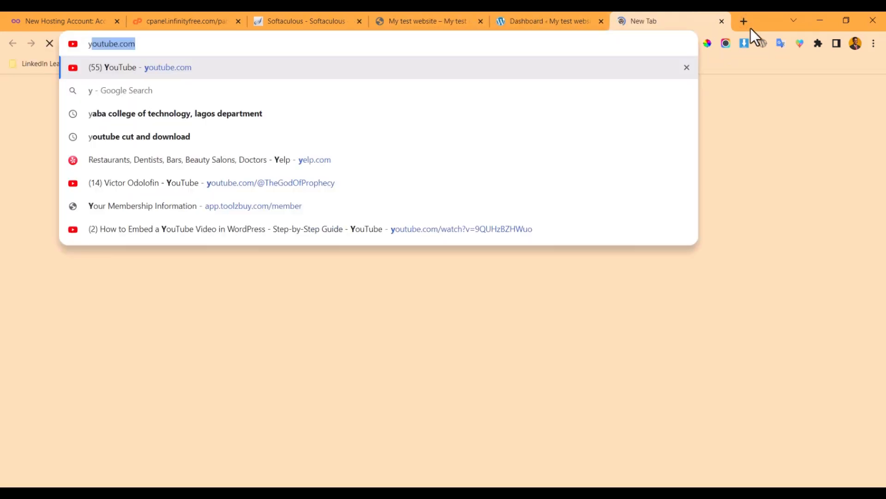
key(Return)
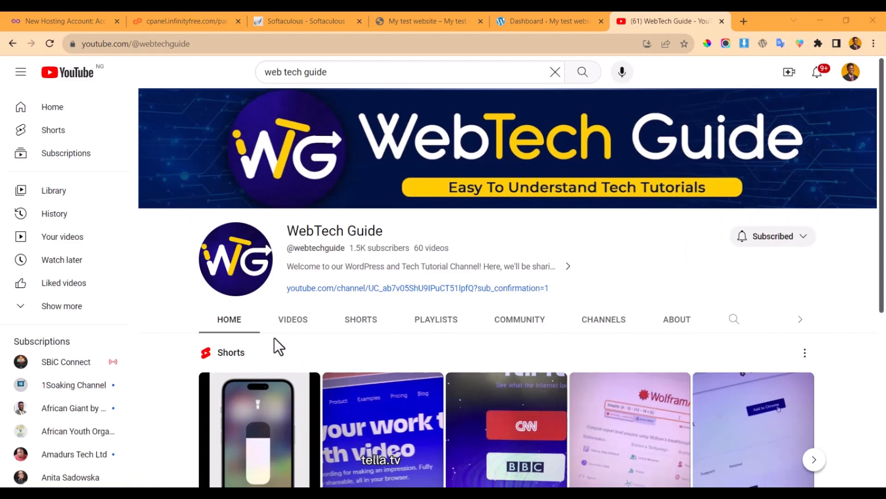
click(294, 327)
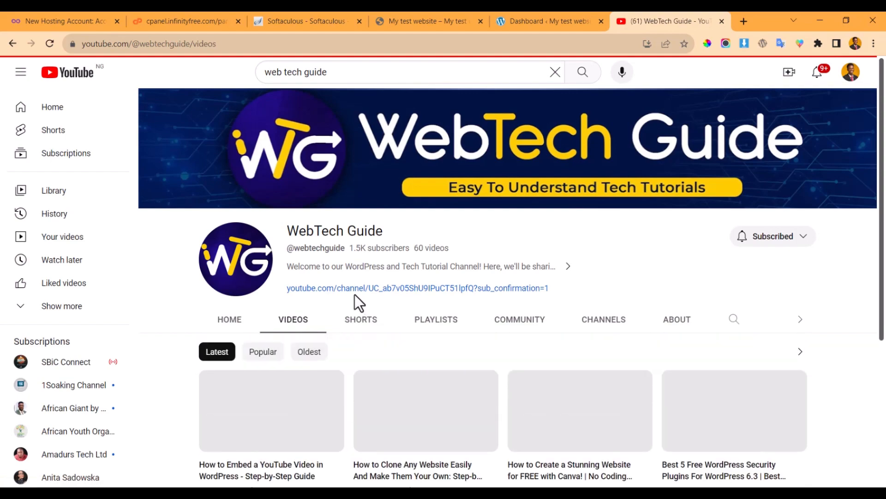
scroll(244, 273, down, 3)
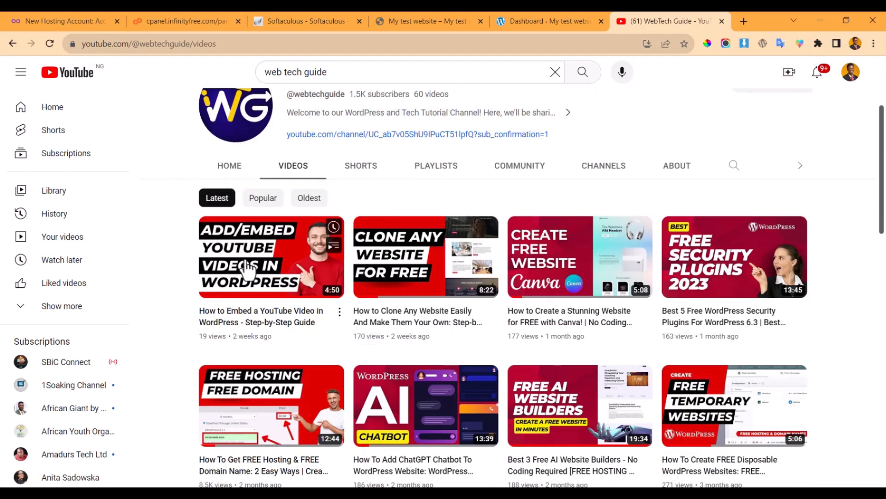
scroll(293, 257, down, 9)
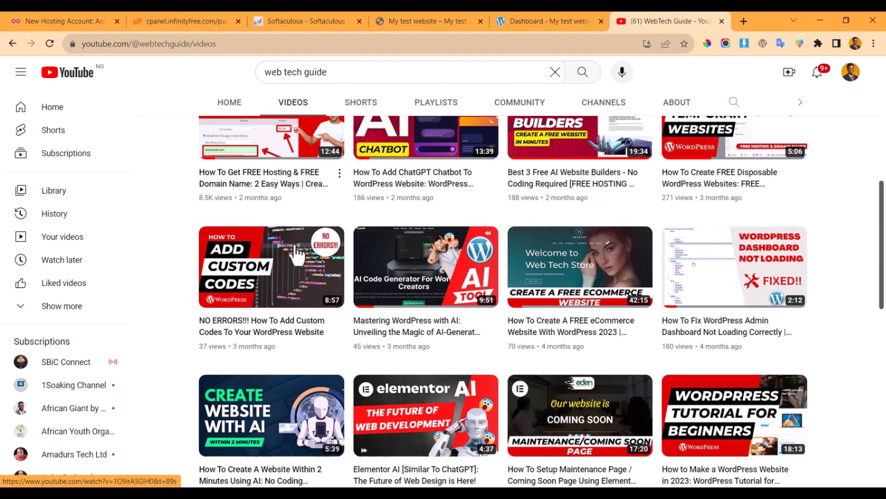
scroll(298, 254, down, 6)
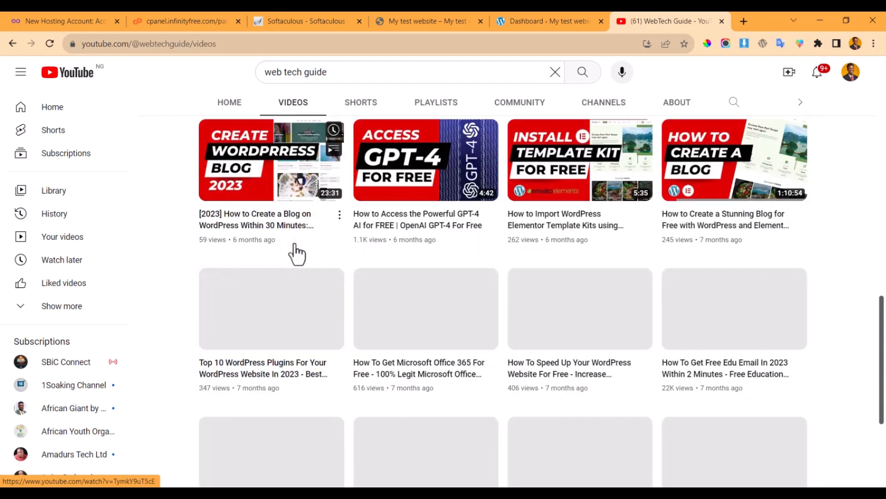
scroll(297, 253, up, 6)
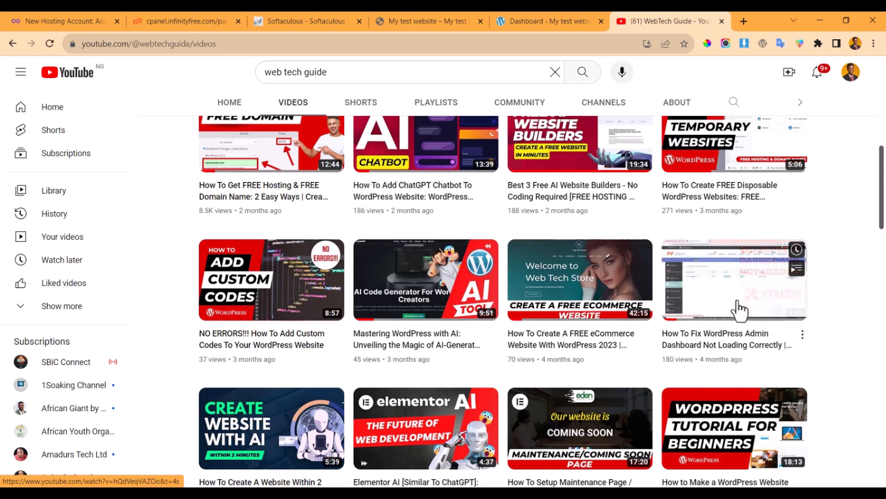
click(744, 293)
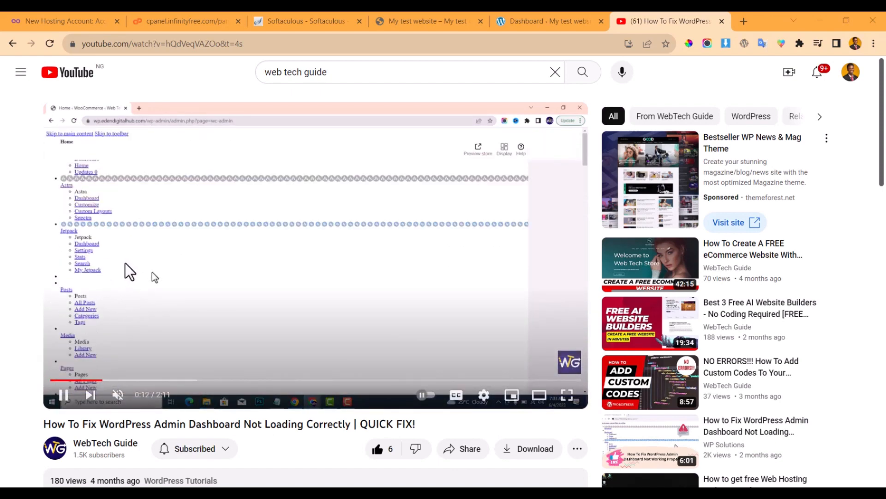
click(63, 395)
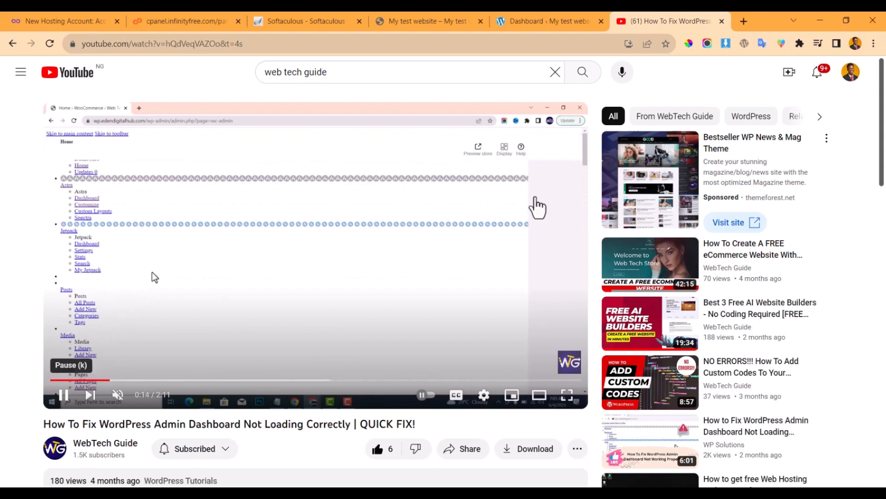
click(722, 21)
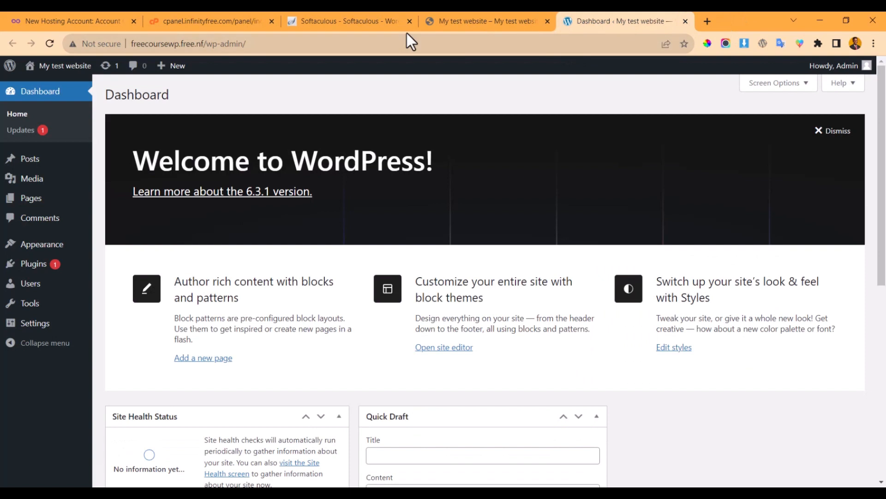
- In the site tab, go to freecoursewp.free.nf/wp-admin and open the admin user's Profile page
click(451, 18)
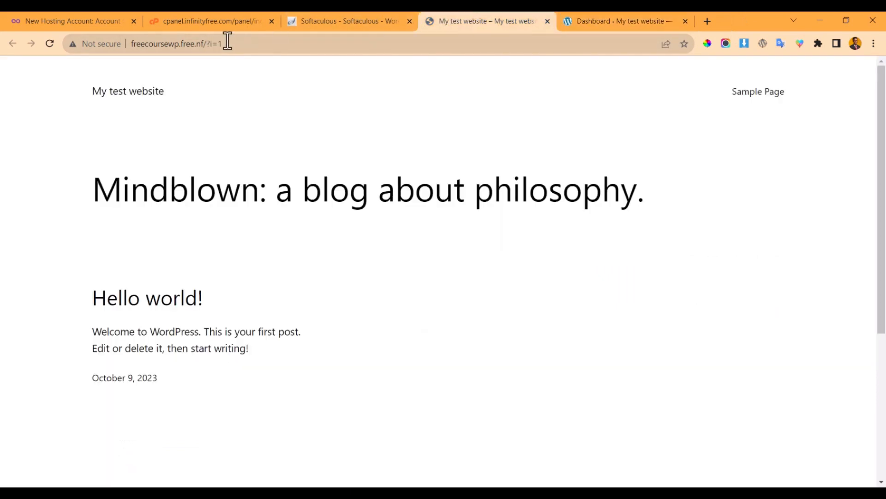
click(328, 46)
key(BackSpace)
key(BackSpace)
key(BackSpace)
key(BackSpace)
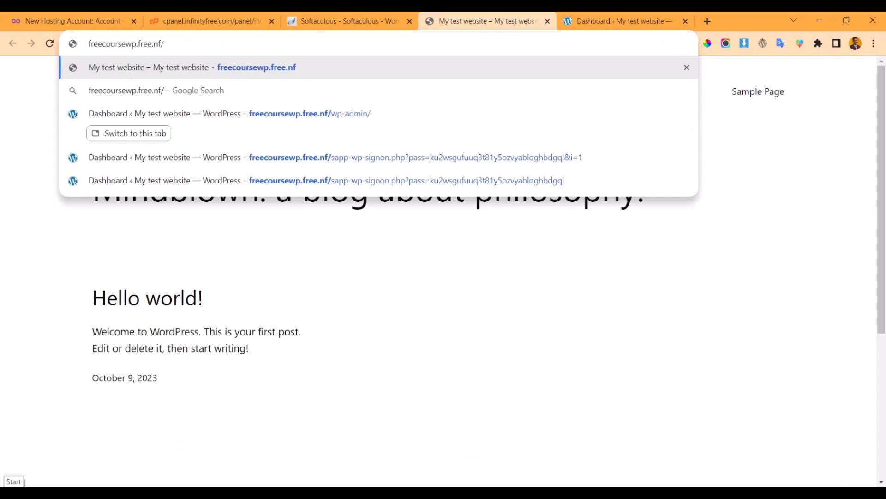
text(wo)
key(BackSpace)
text(p)
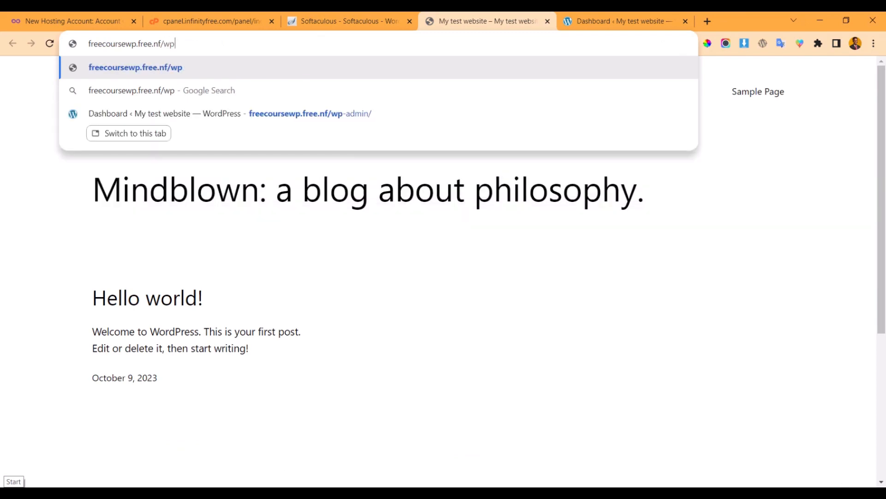
text(-admin)
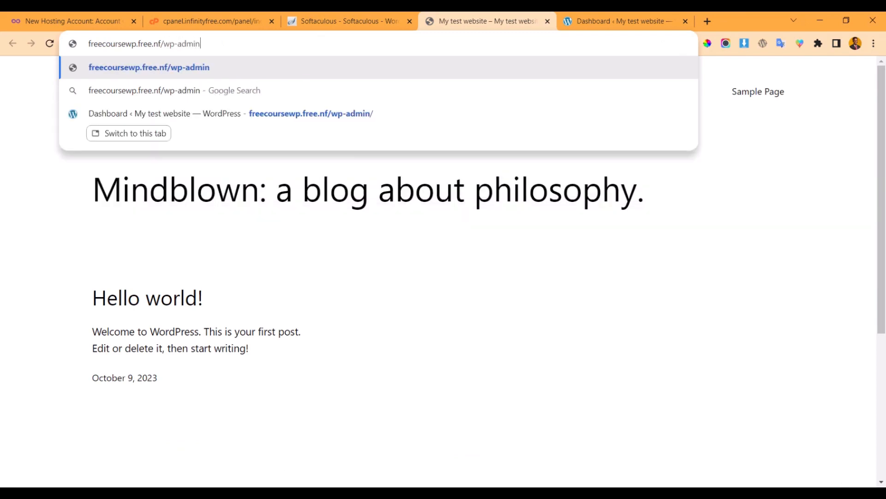
key(Return)
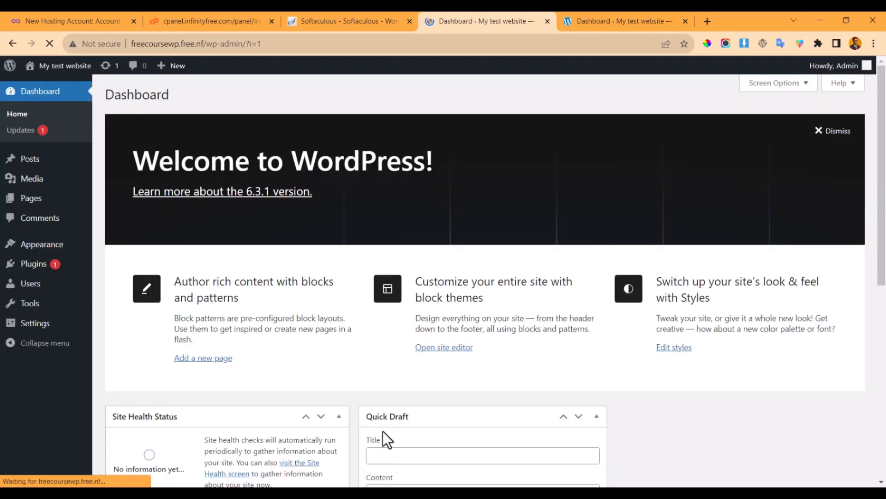
click(837, 70)
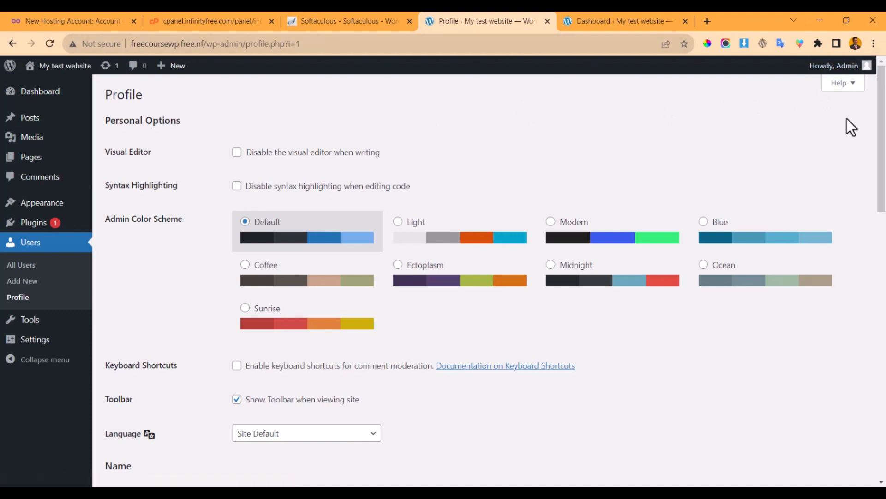
- Leave the admin Profile page and return to the WordPress Dashboard from the sidebar
click(867, 73)
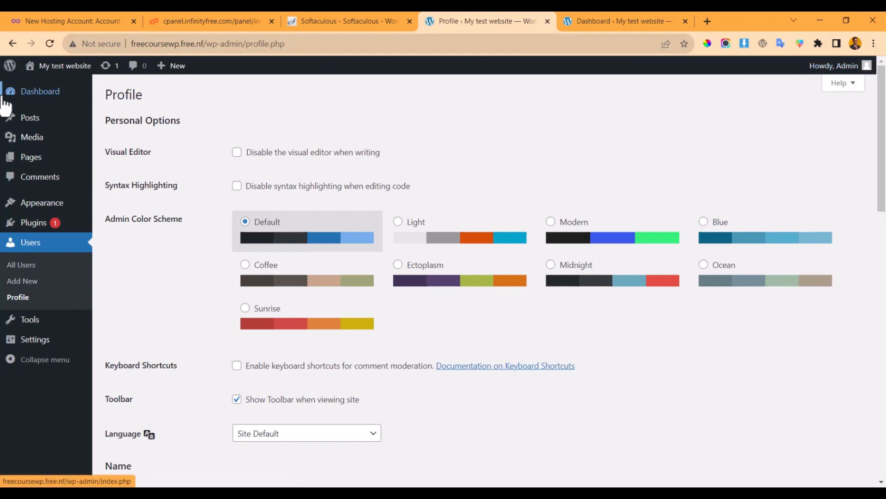
click(858, 72)
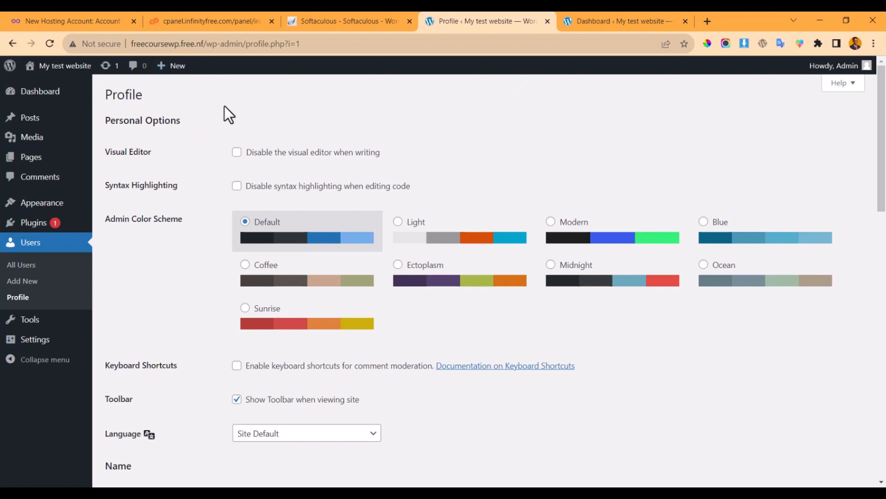
click(50, 97)
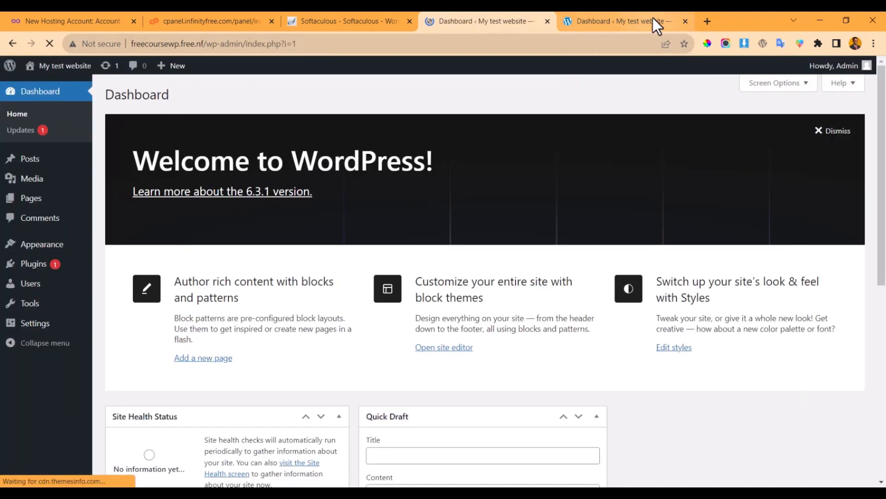
- Close the duplicate Dashboard tab and start a new browser tab
click(685, 22)
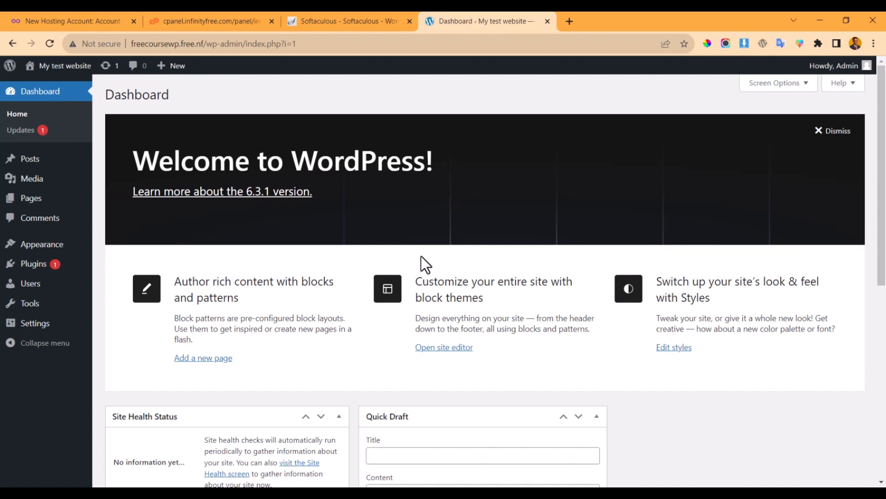
click(569, 22)
- Go to namecheap.com and open Hosting > Shared Hosting to see the Stellar plan pricing cards
text(name)
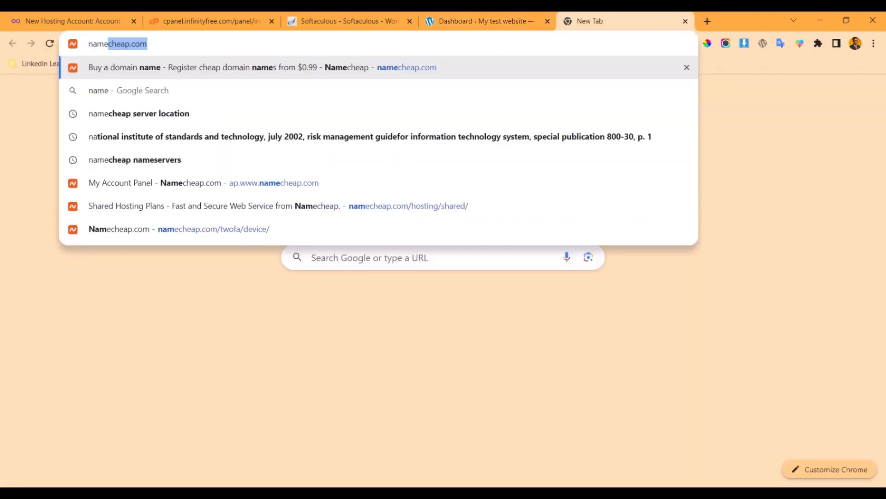
key(Return)
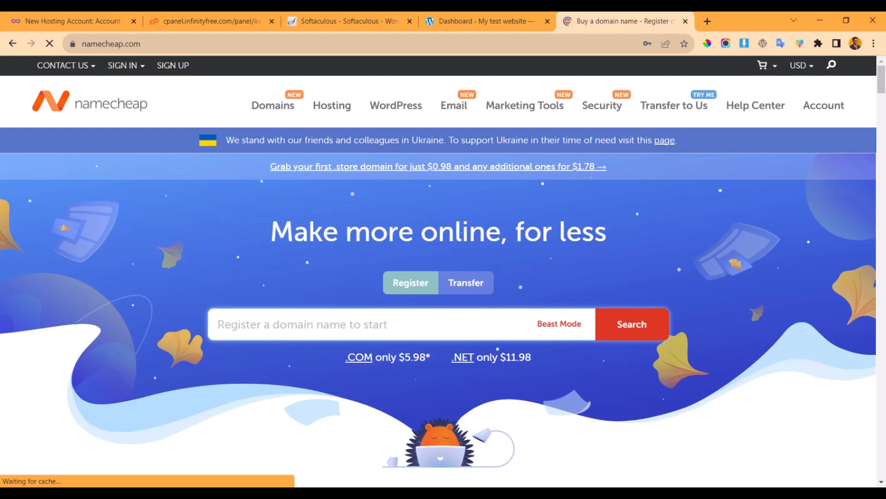
mouse_move(326, 114)
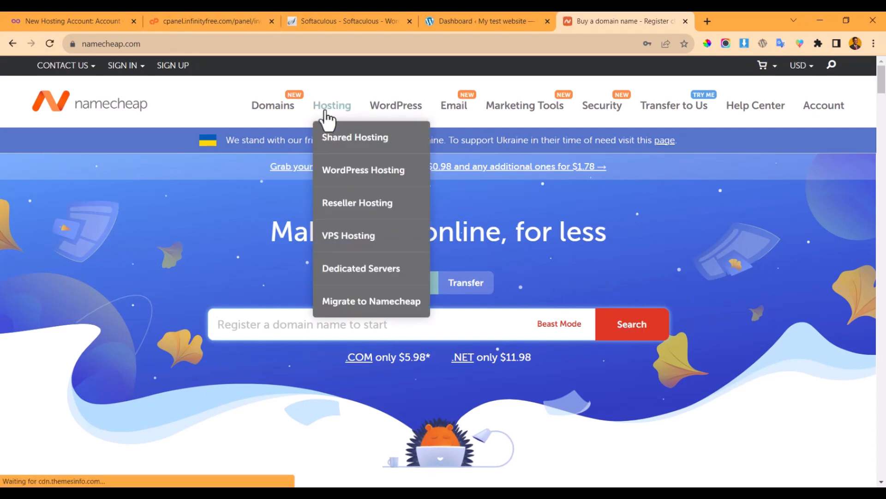
click(352, 143)
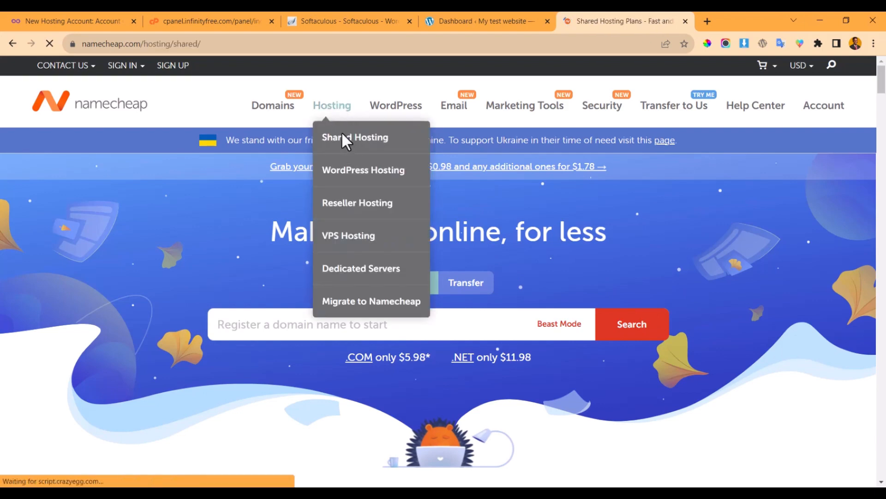
scroll(351, 204, down, 5)
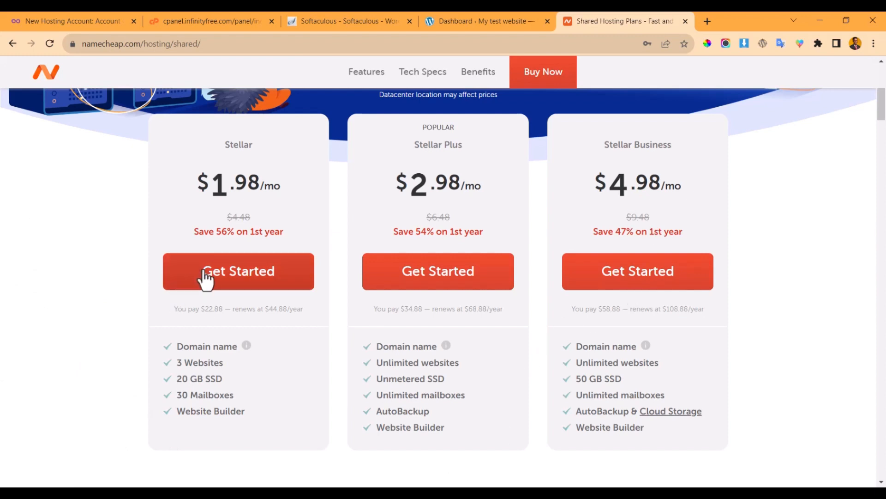
click(238, 283)
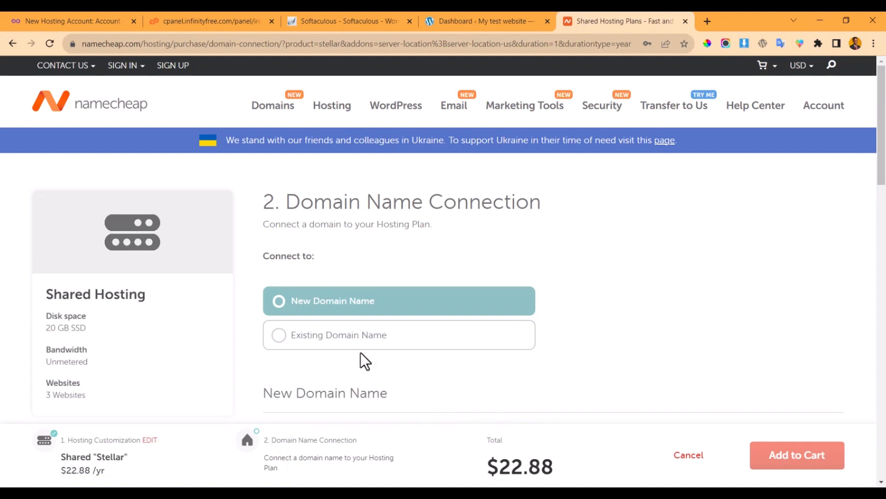
scroll(358, 344, down, 4)
scroll(324, 299, down, 5)
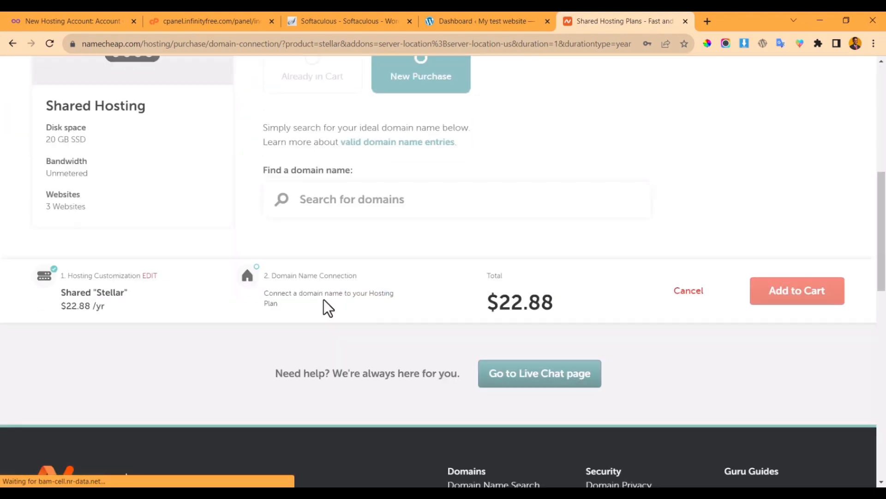
scroll(359, 240, up, 2)
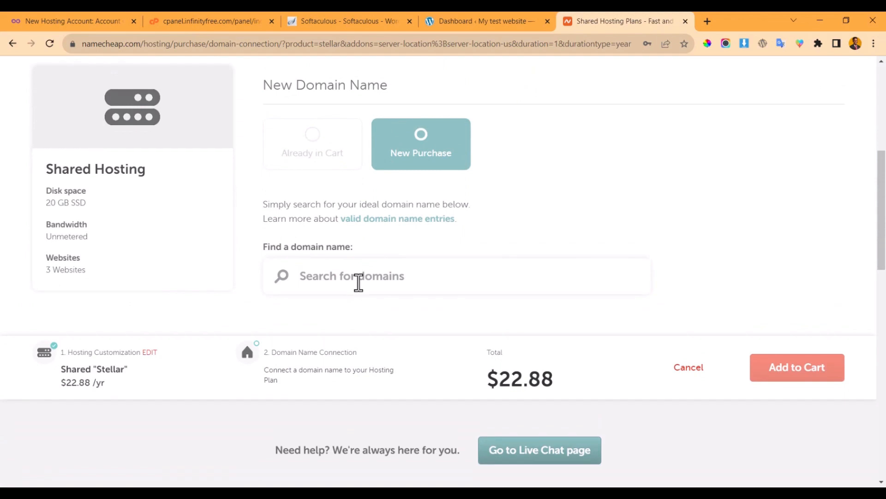
click(359, 282)
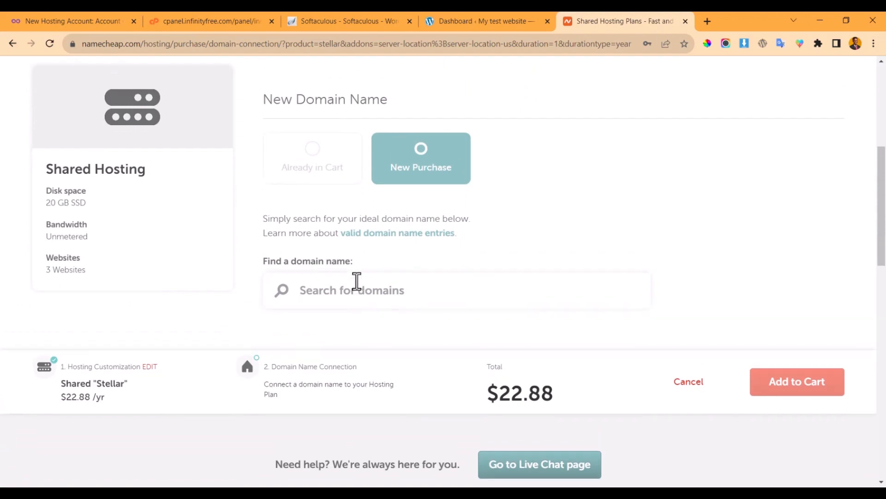
scroll(376, 254, down, 1)
scroll(397, 235, down, 5)
scroll(425, 221, up, 3)
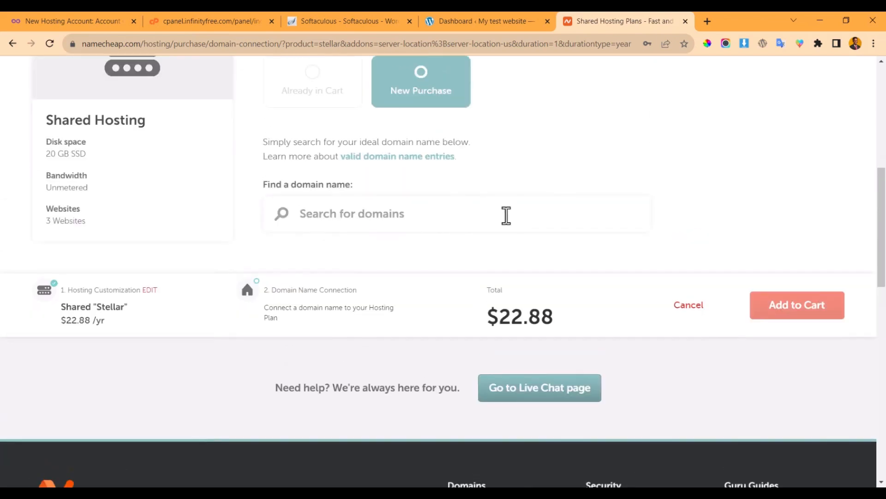
scroll(401, 189, up, 6)
scroll(400, 187, down, 3)
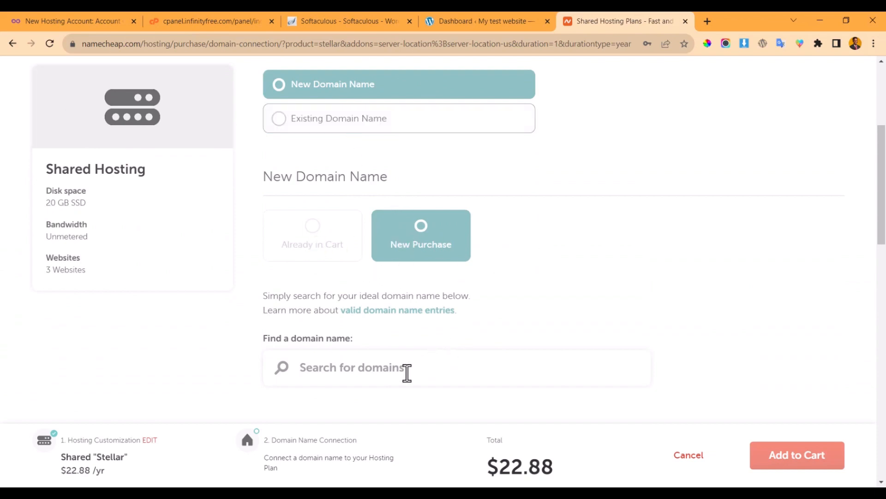
scroll(405, 370, down, 2)
click(365, 295)
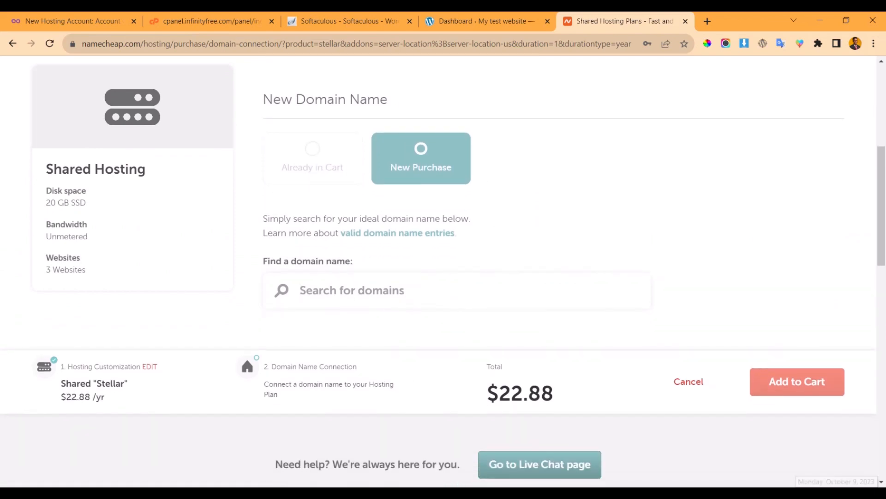
- Search Namecheap for the domain name freecoursetuts
text(freecoyr)
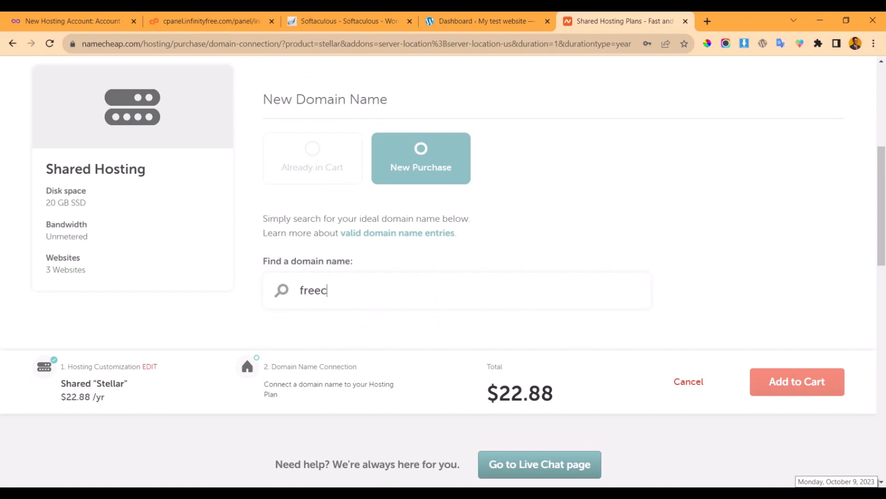
key(BackSpace)
key(BackSpace)
text(ursetuts)
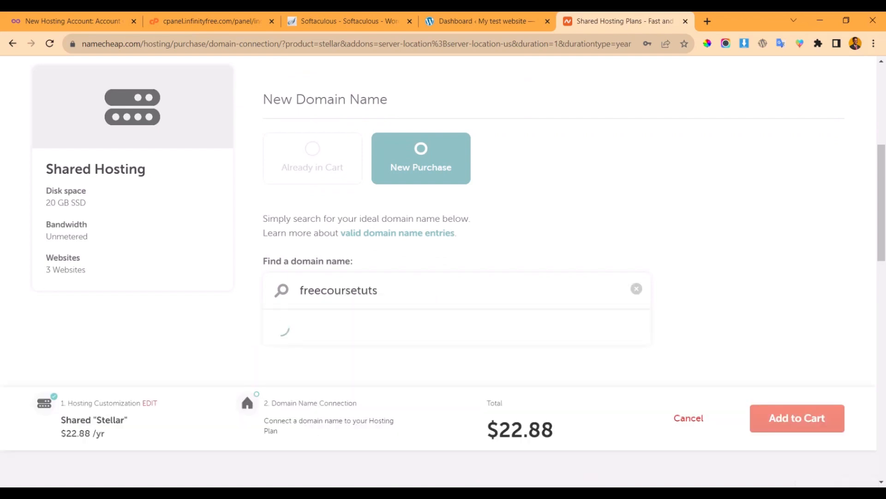
scroll(456, 248, down, 2)
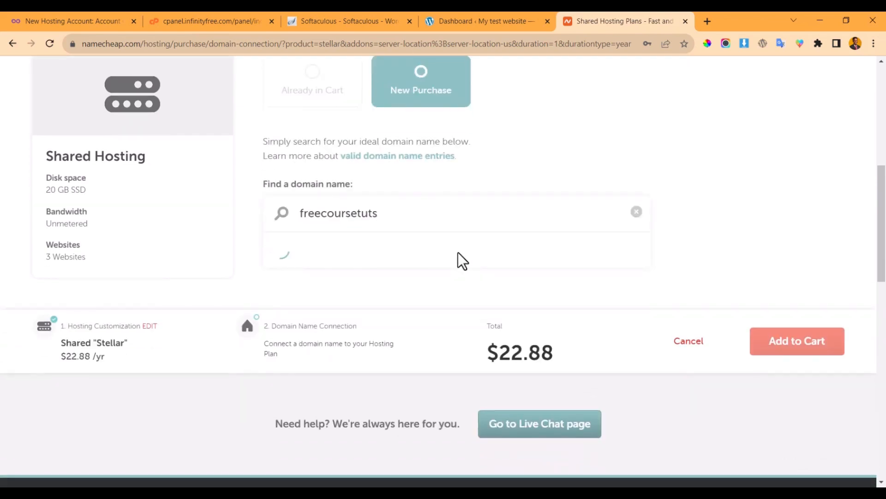
scroll(458, 252, down, 3)
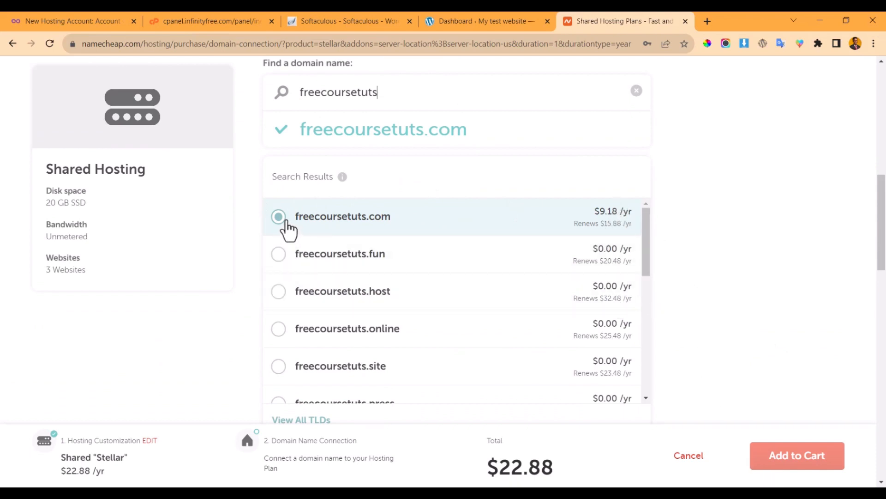
- Select freecoursetuts.fun and browse the domain search results
click(279, 255)
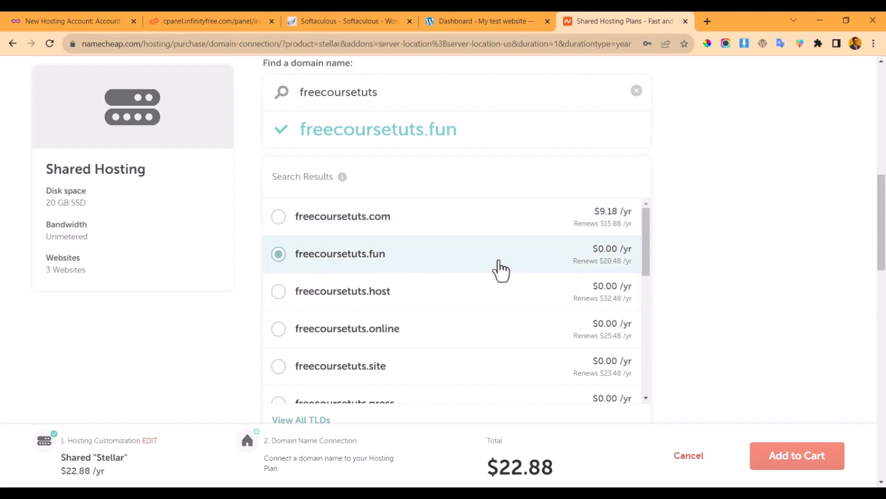
scroll(568, 289, down, 4)
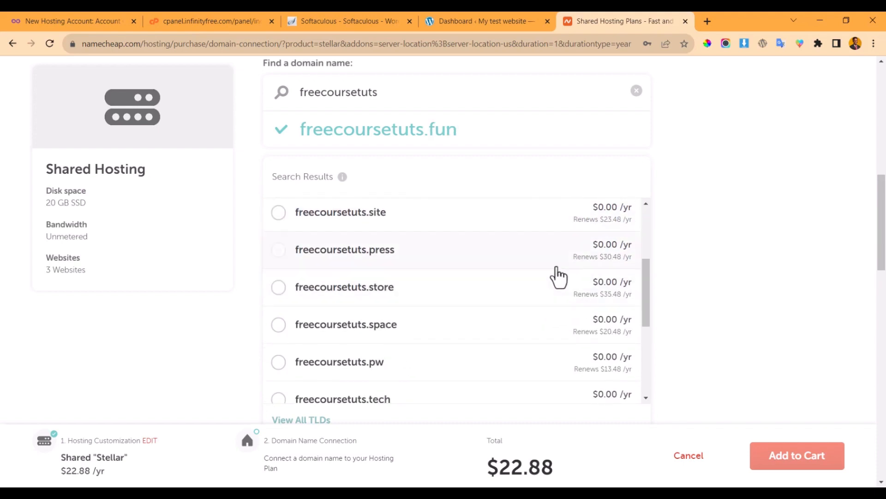
scroll(560, 278, up, 4)
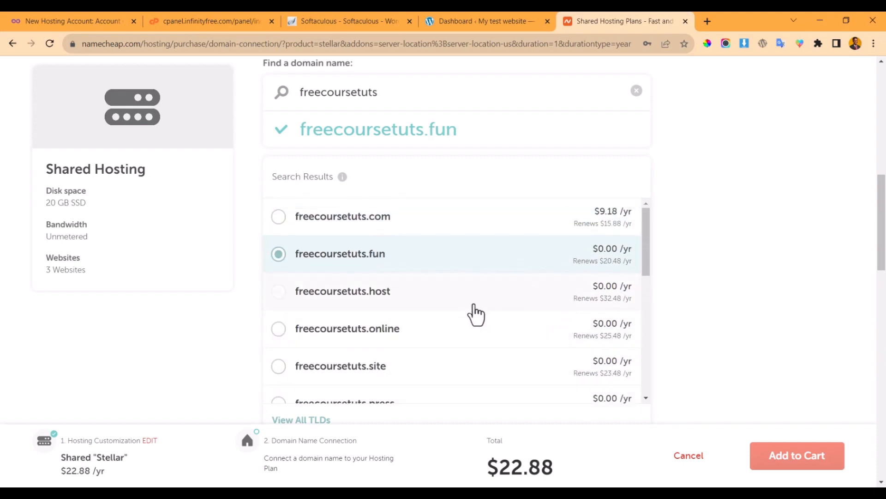
scroll(495, 288, down, 5)
scroll(513, 275, up, 5)
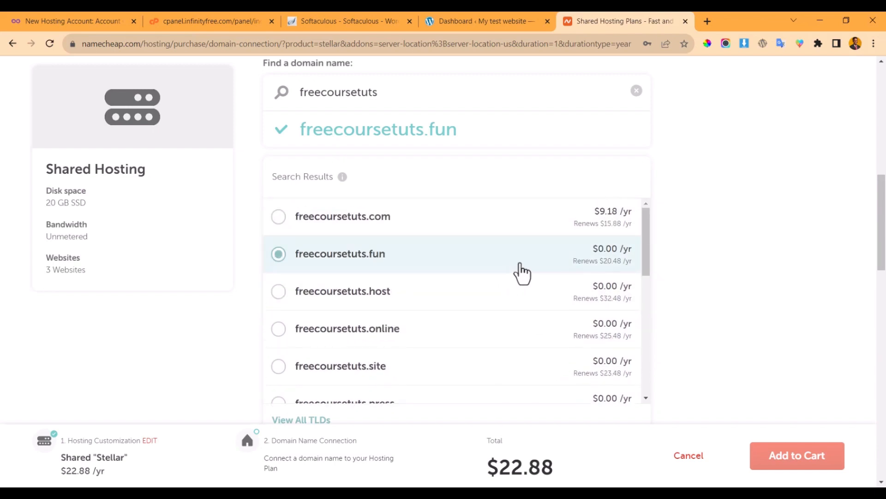
scroll(581, 272, up, 2)
scroll(640, 324, down, 2)
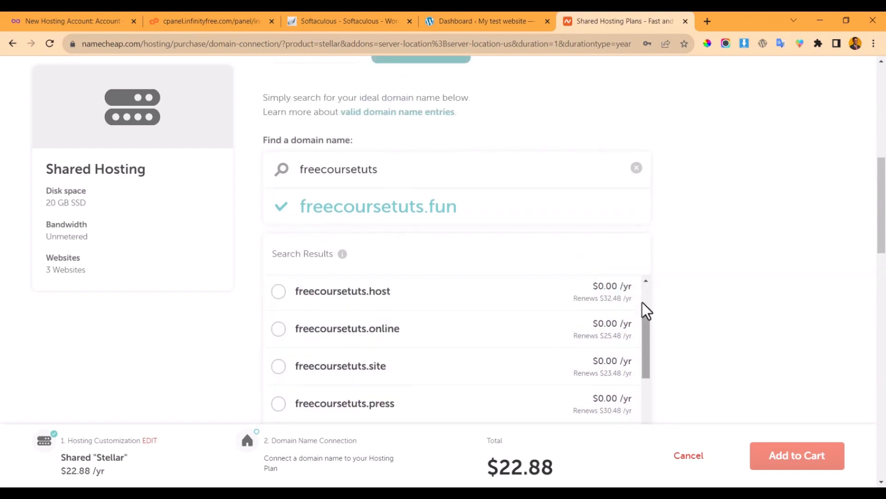
scroll(591, 314, up, 2)
scroll(758, 256, down, 3)
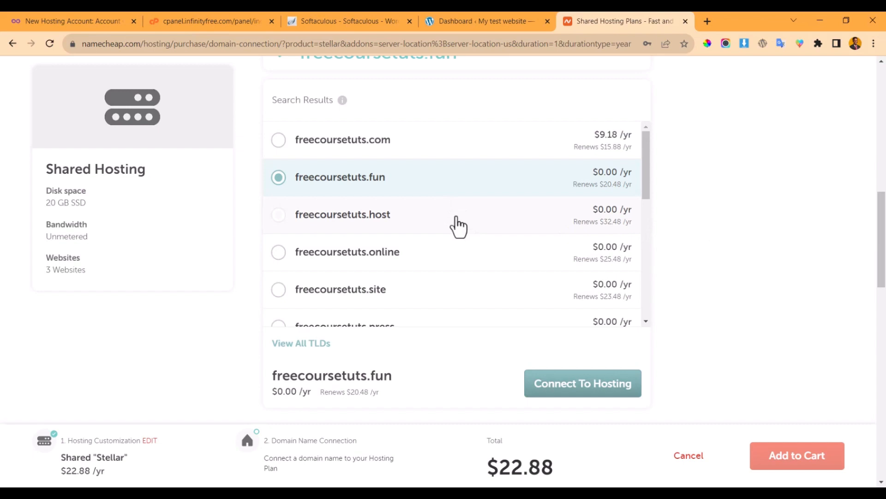
scroll(444, 221, down, 2)
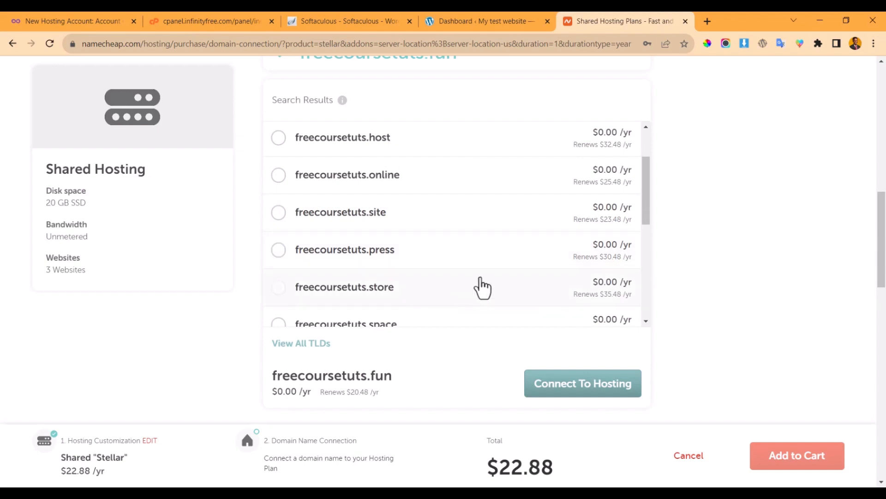
scroll(507, 246, down, 2)
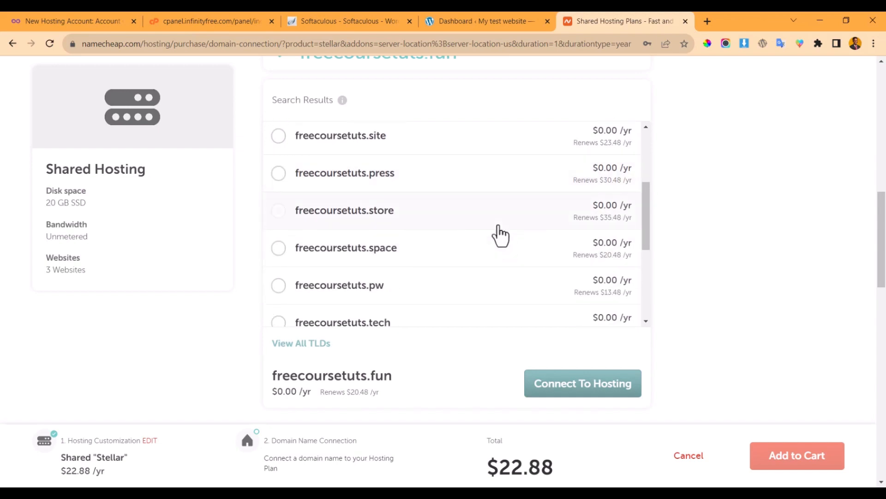
scroll(496, 251, down, 2)
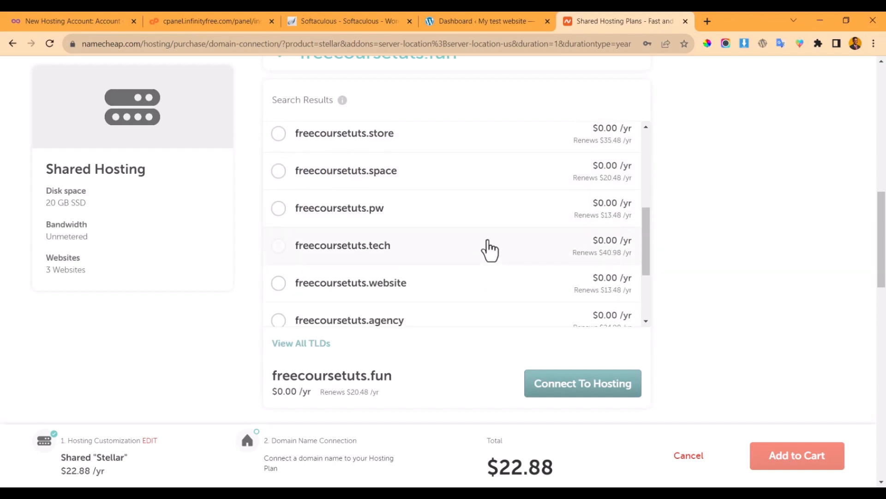
scroll(490, 249, down, 2)
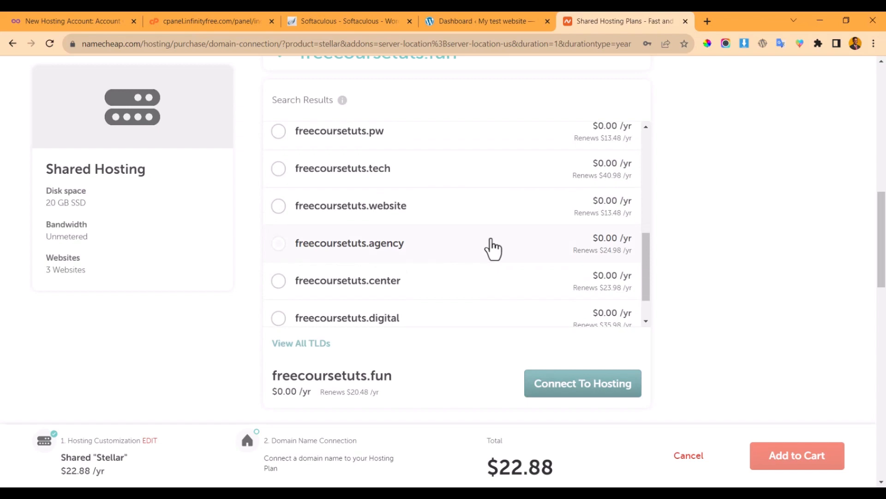
scroll(490, 248, up, 8)
scroll(392, 200, down, 2)
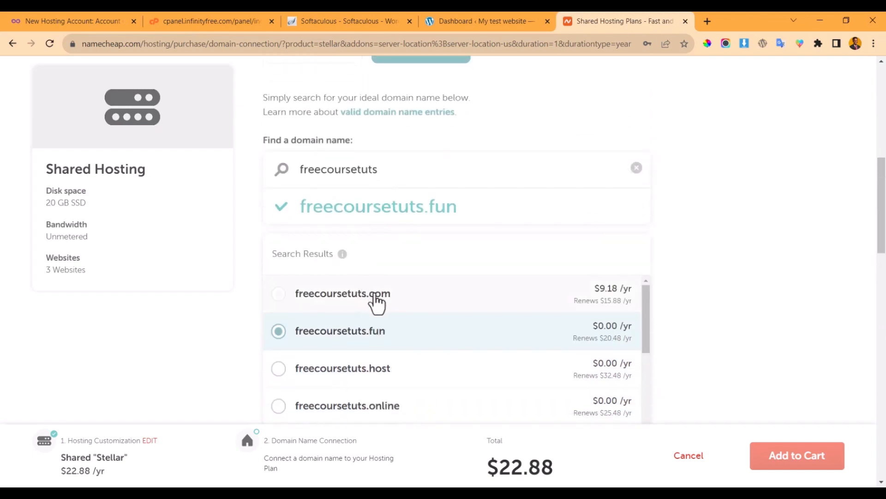
- Switch to freecoursetuts.com and connect it to the Stellar hosting plan, totalling $32.24
click(392, 303)
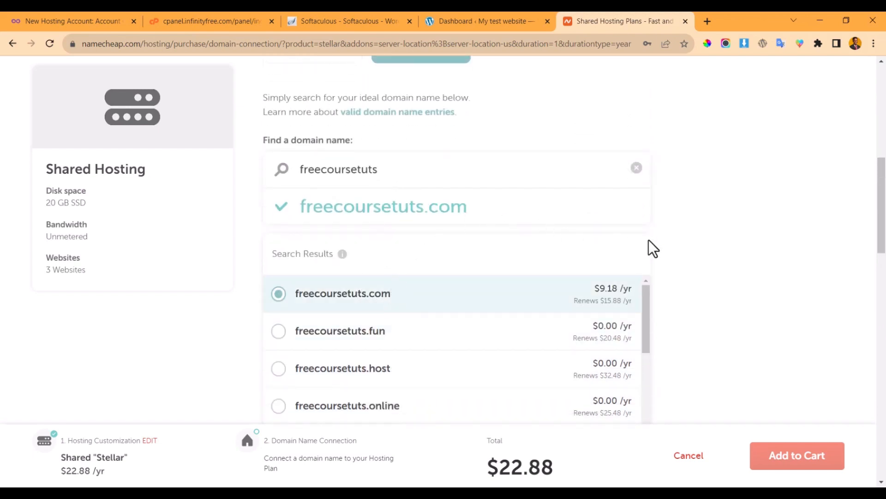
scroll(654, 249, down, 5)
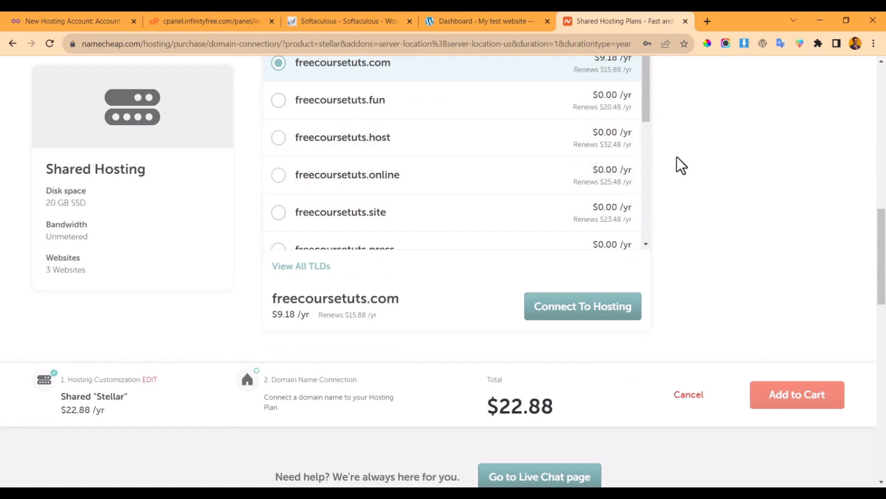
scroll(693, 147, up, 3)
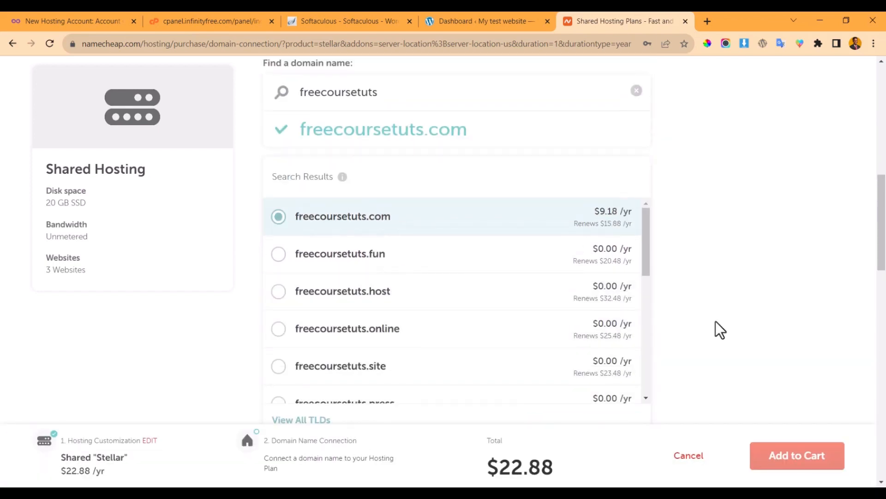
scroll(720, 330, down, 6)
click(580, 155)
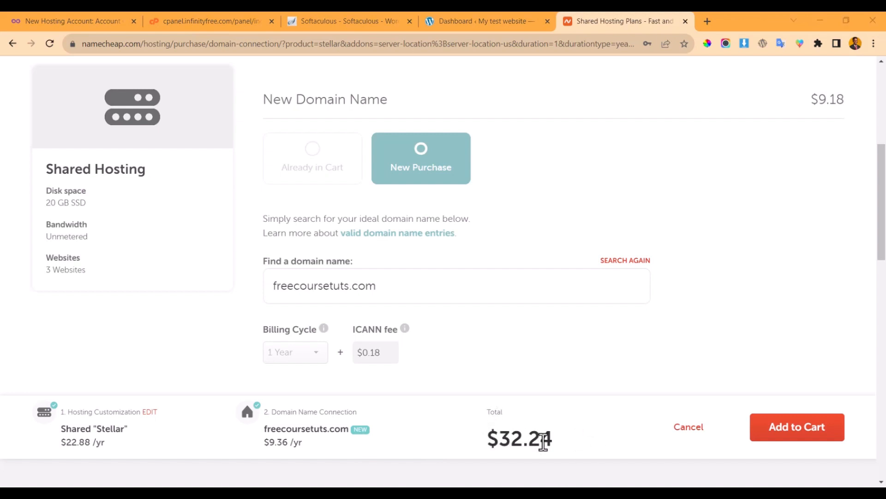
- Add Stellar hosting and freecoursetuts.com to the cart and confirm the order to reach Login/Signup
click(784, 432)
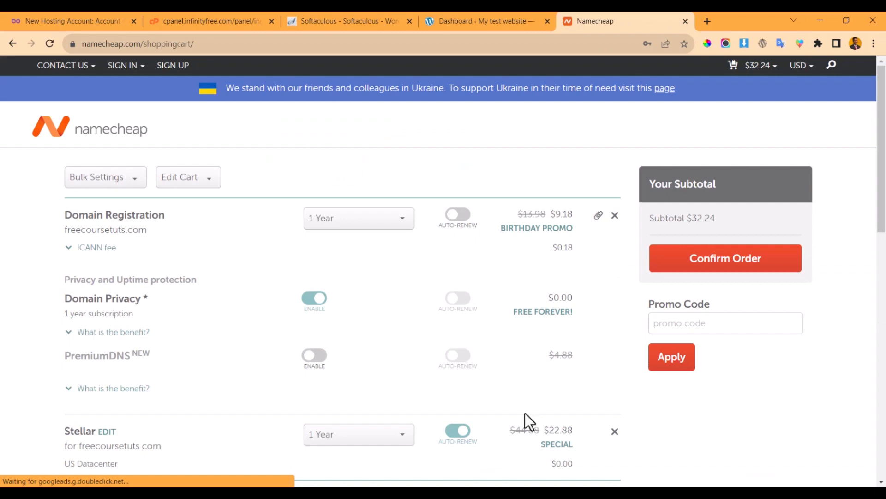
scroll(480, 324, down, 6)
scroll(319, 281, up, 4)
scroll(320, 284, down, 13)
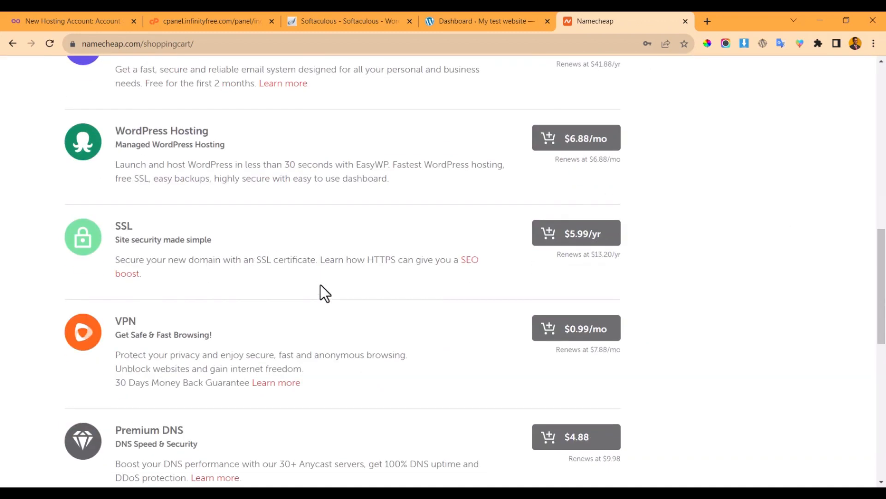
scroll(325, 285, up, 5)
scroll(325, 287, down, 8)
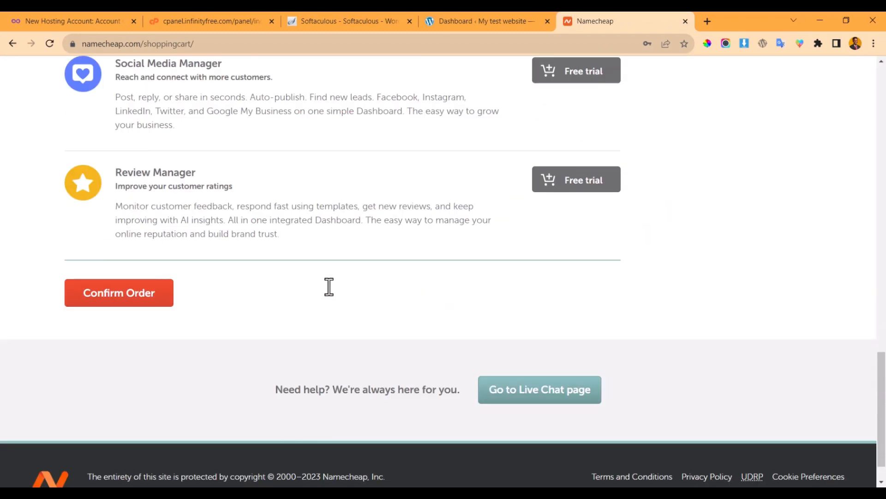
click(122, 305)
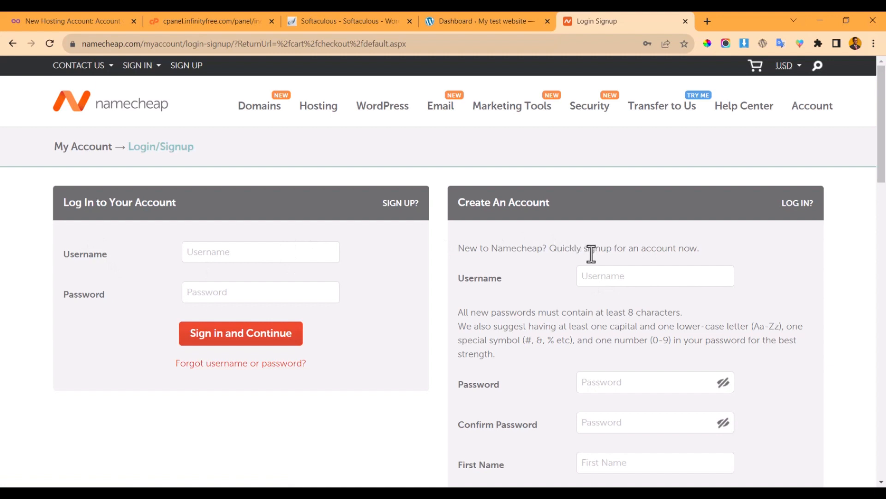
scroll(591, 267, down, 6)
scroll(588, 266, up, 6)
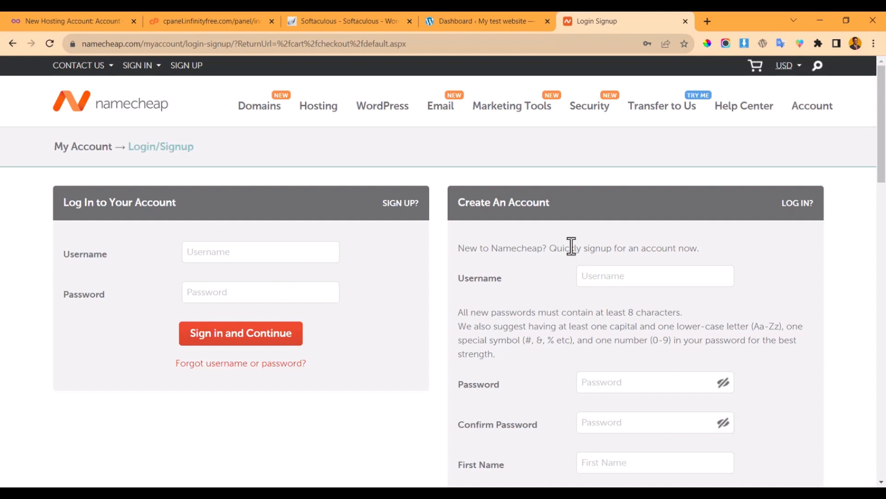
- Open the Namecheap website and sign in to the account
scroll(662, 450, down, 20)
scroll(644, 450, up, 20)
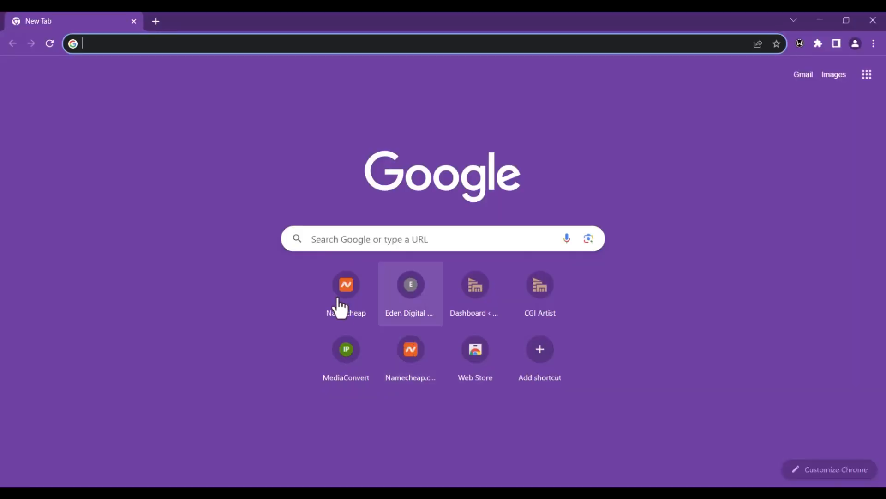
click(346, 291)
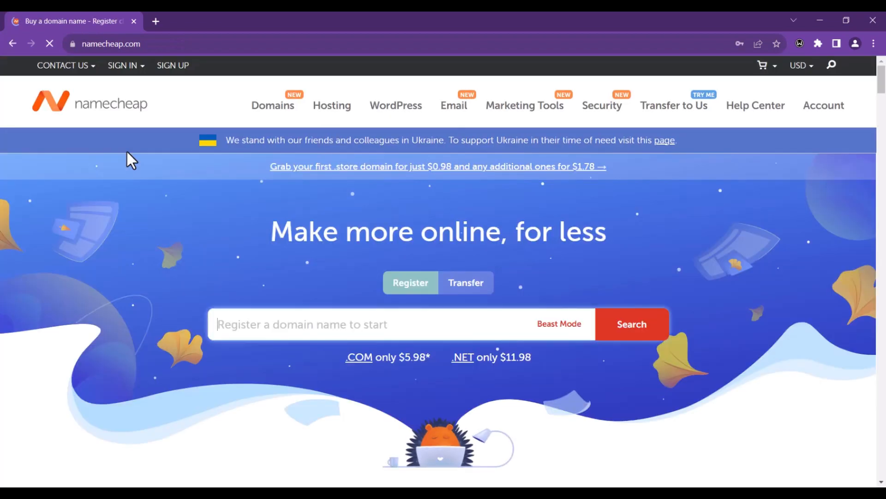
mouse_move(124, 65)
click(156, 176)
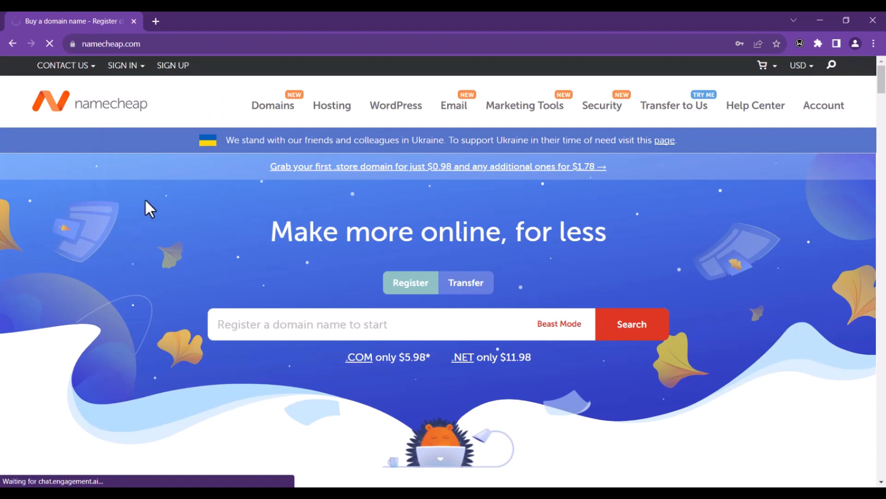
- Open the Hosting List and launch cPanel for the Stellar subscription
scroll(122, 307, down, 2)
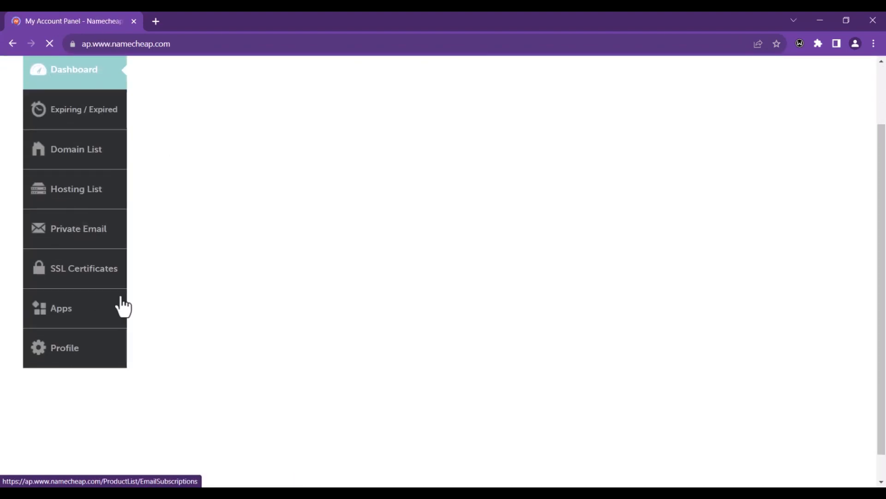
scroll(71, 233, up, 2)
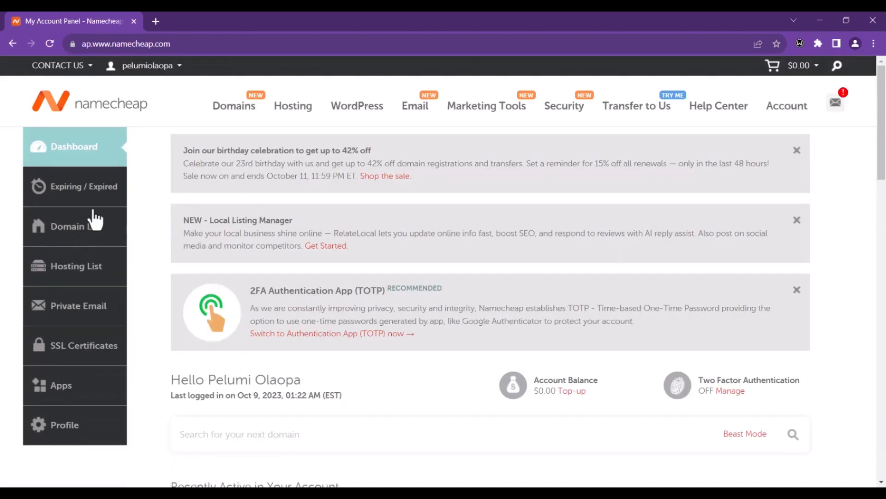
scroll(250, 252, down, 2)
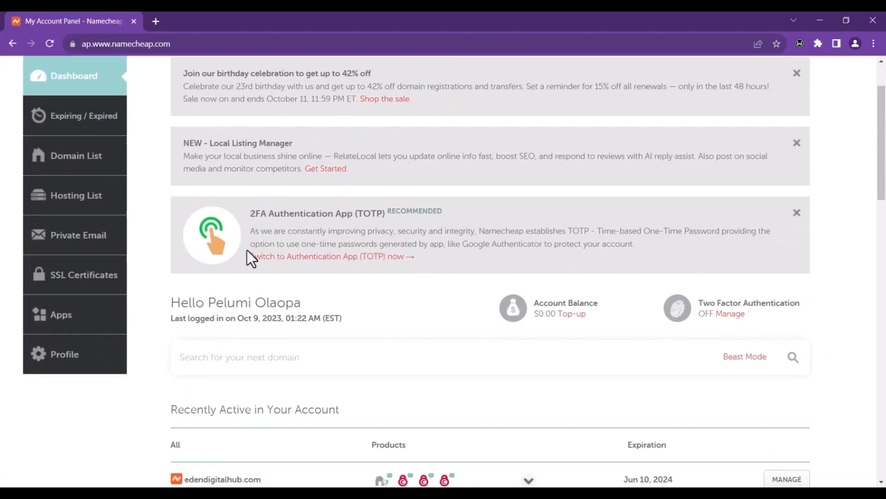
click(67, 198)
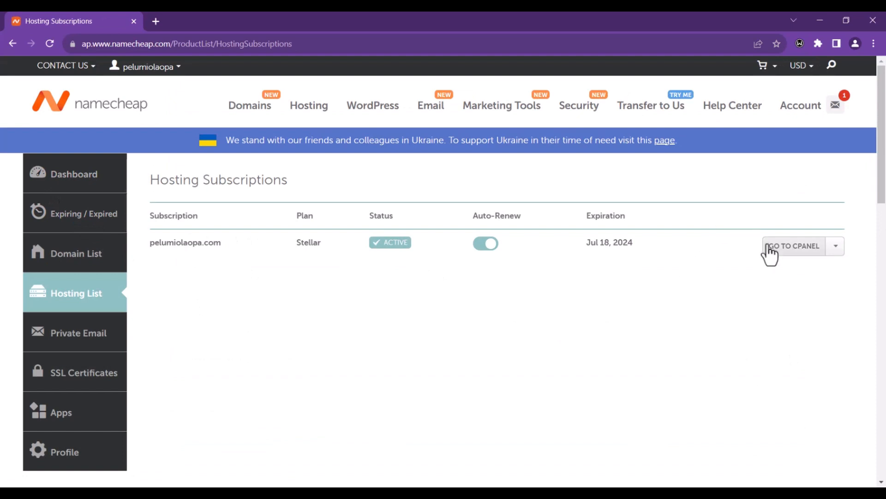
click(771, 250)
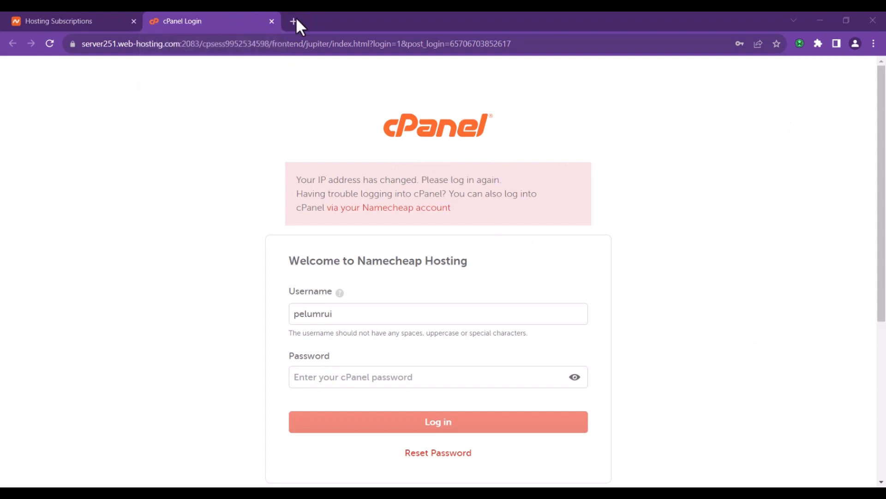
- Close the cPanel login tab and relaunch cPanel from Hosting Subscriptions in a new tab
click(272, 22)
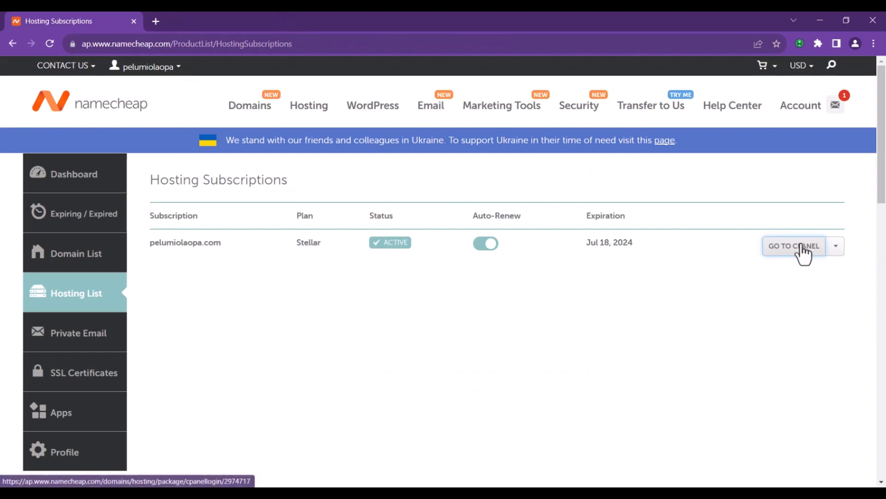
click(802, 246)
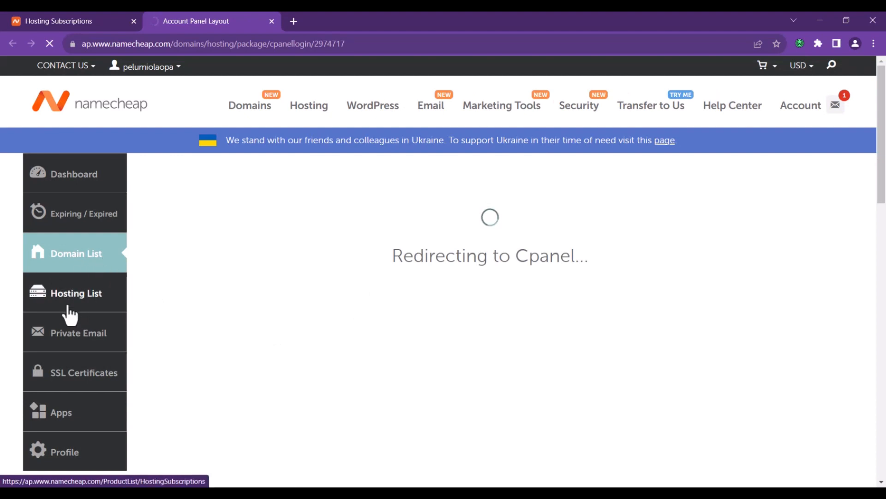
click(115, 300)
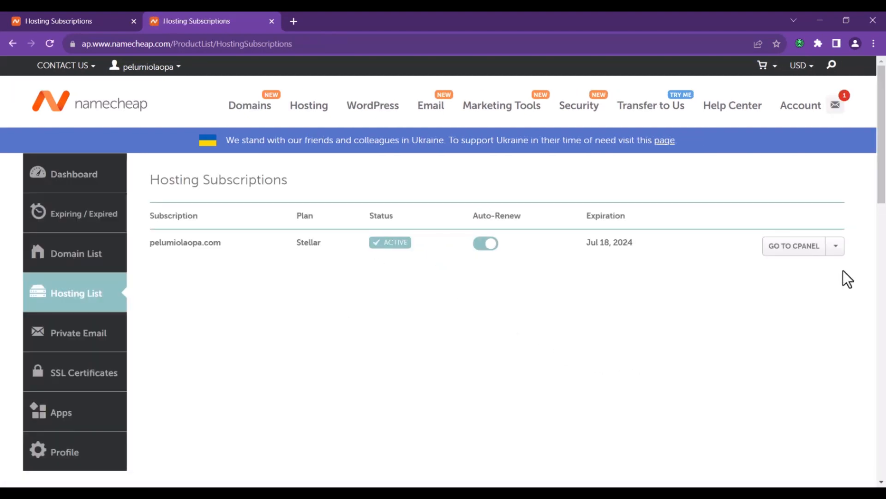
click(787, 248)
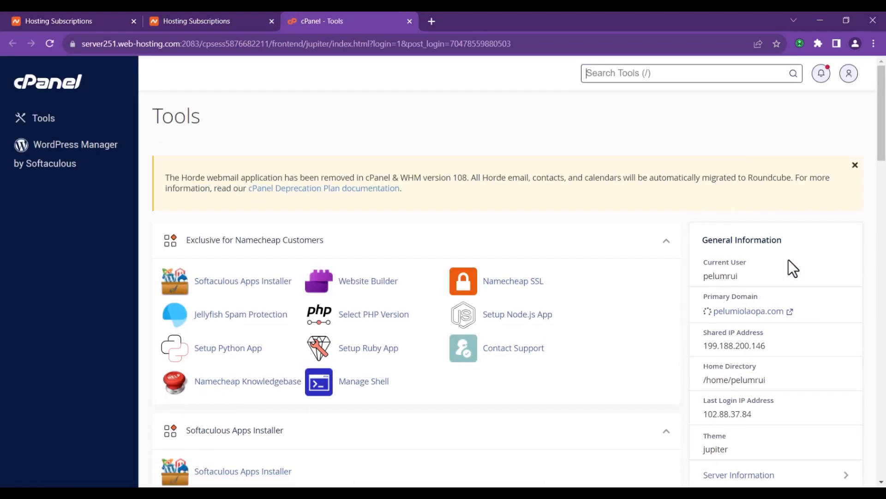
- Scroll the cPanel Tools page down to the footer and back to the top
scroll(323, 249, down, 6)
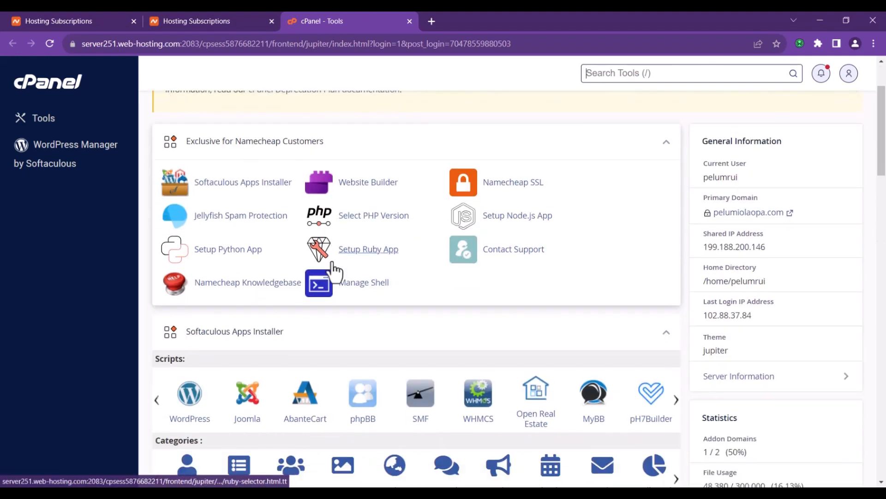
scroll(277, 263, up, 3)
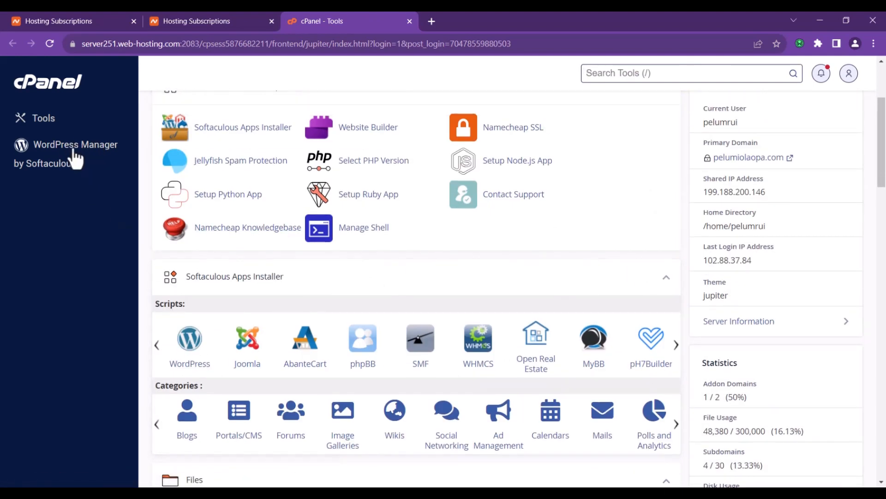
scroll(286, 282, down, 2)
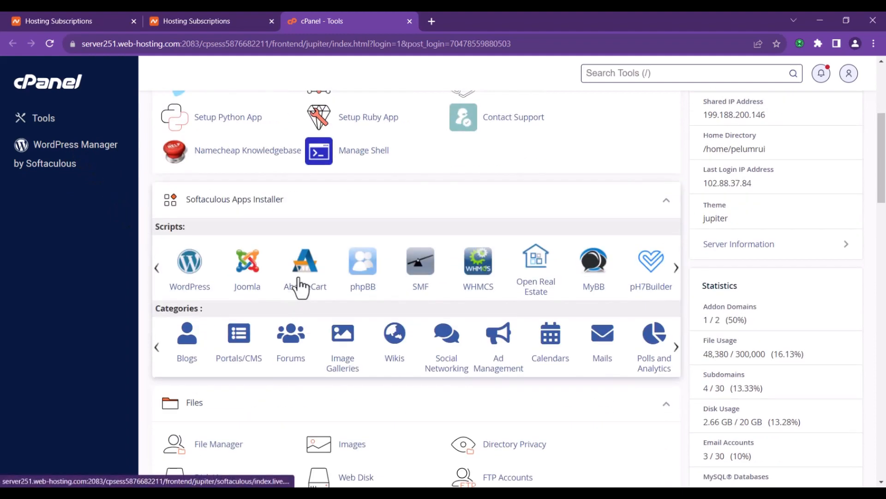
scroll(297, 295, down, 2)
scroll(296, 283, down, 15)
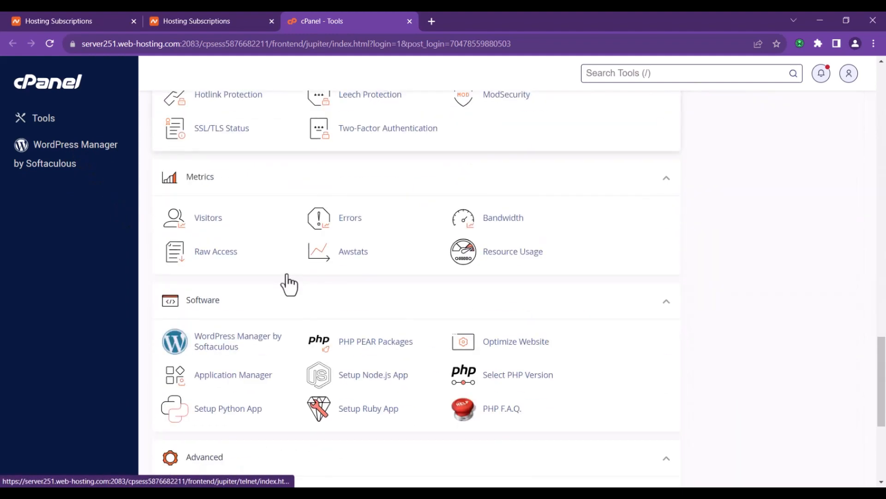
scroll(296, 277, up, 5)
scroll(323, 323, down, 5)
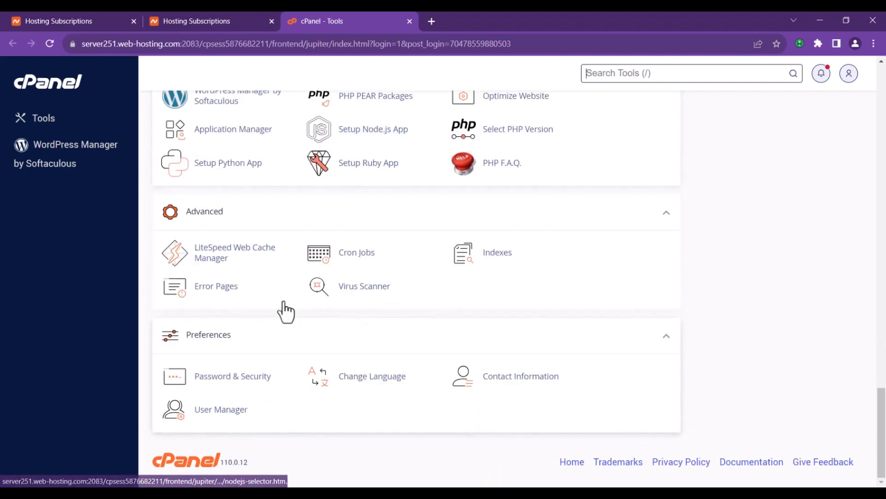
scroll(275, 293, up, 15)
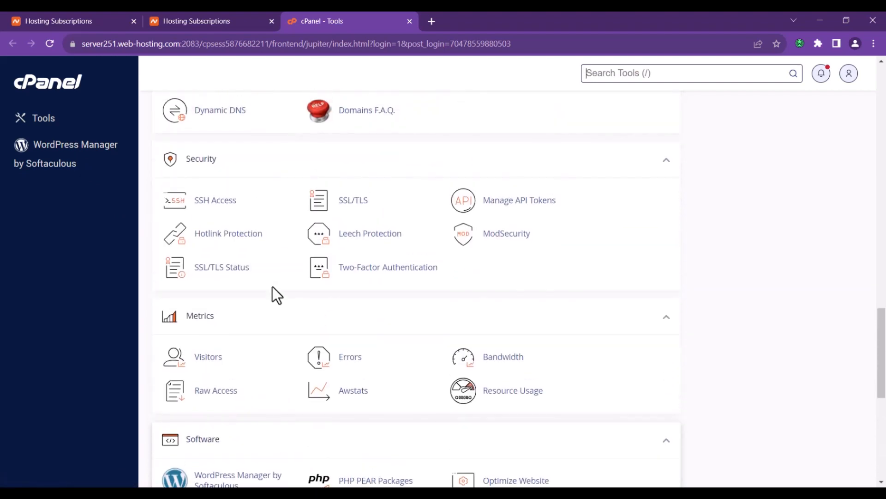
scroll(273, 286, up, 10)
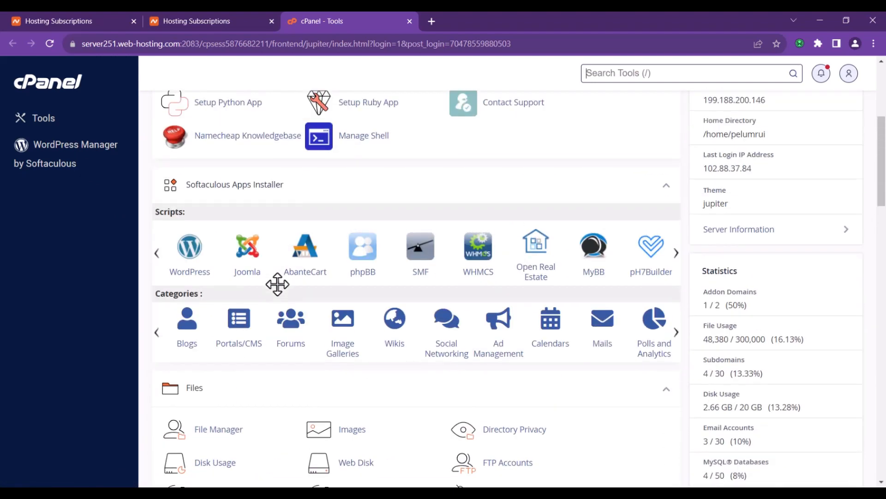
scroll(277, 256, up, 2)
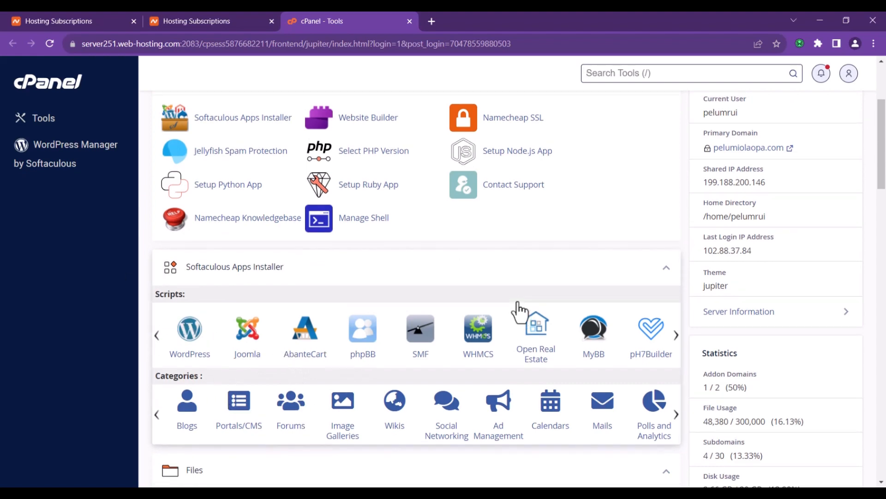
scroll(508, 312, up, 3)
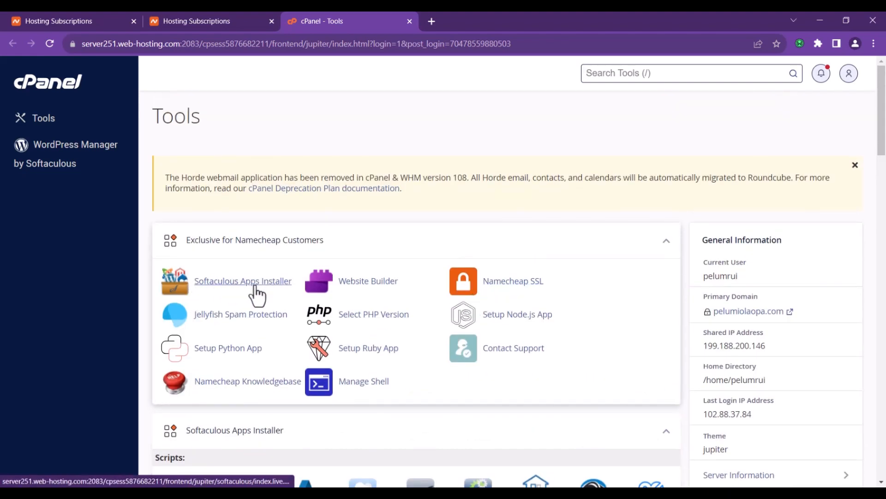
- Reach the WordPress install form in Softaculous's WordPress Manager, then close the browser window
click(85, 149)
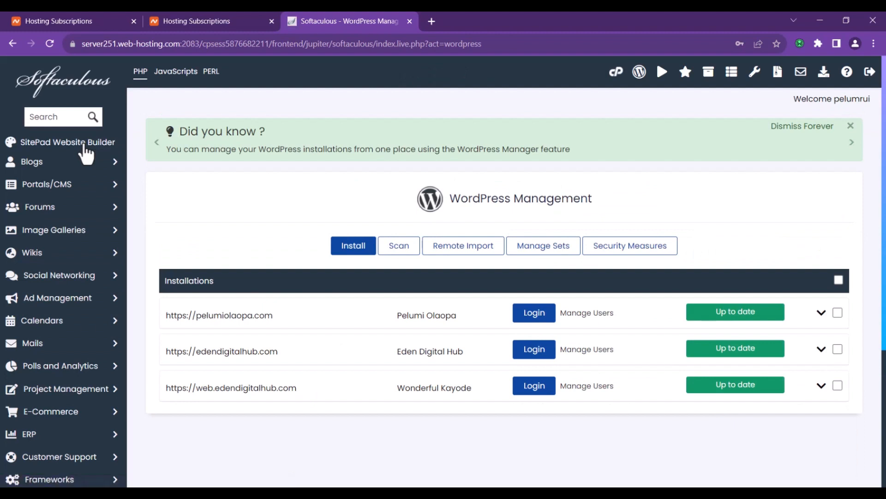
click(354, 253)
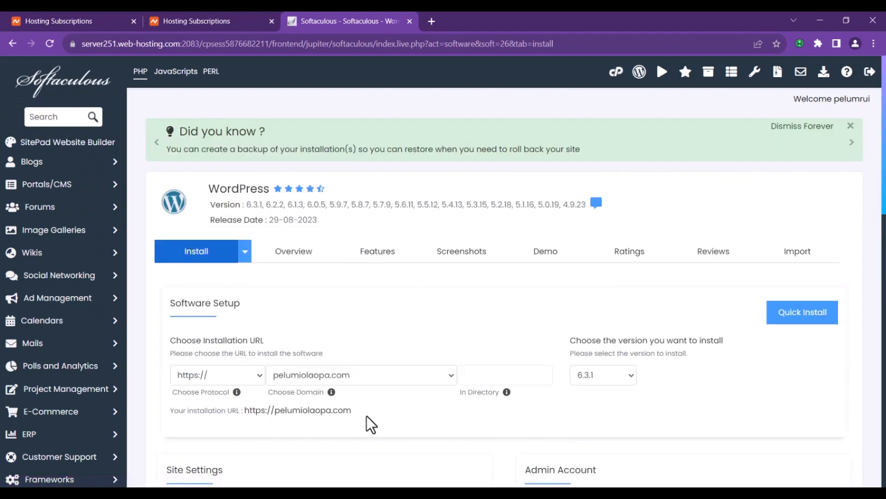
scroll(369, 393, down, 8)
scroll(245, 184, down, 8)
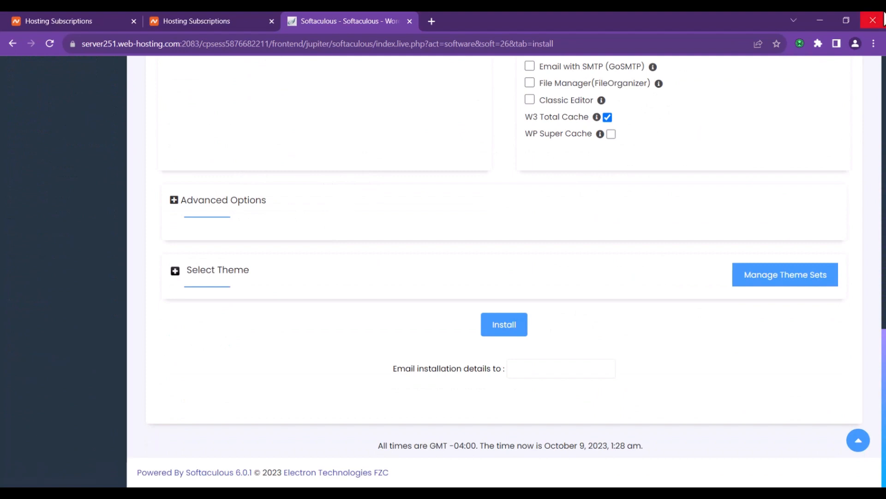
click(873, 20)
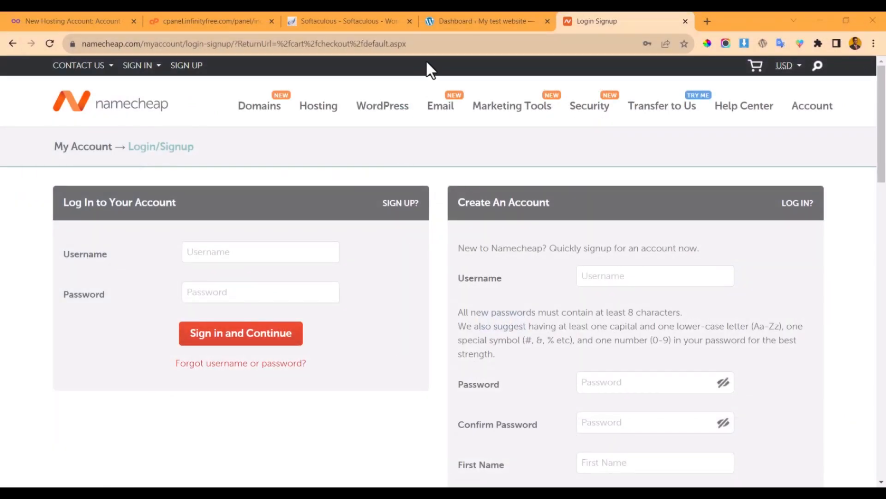
- Switch to the 'Dashboard ‹ My test website' WordPress admin tab
click(490, 16)
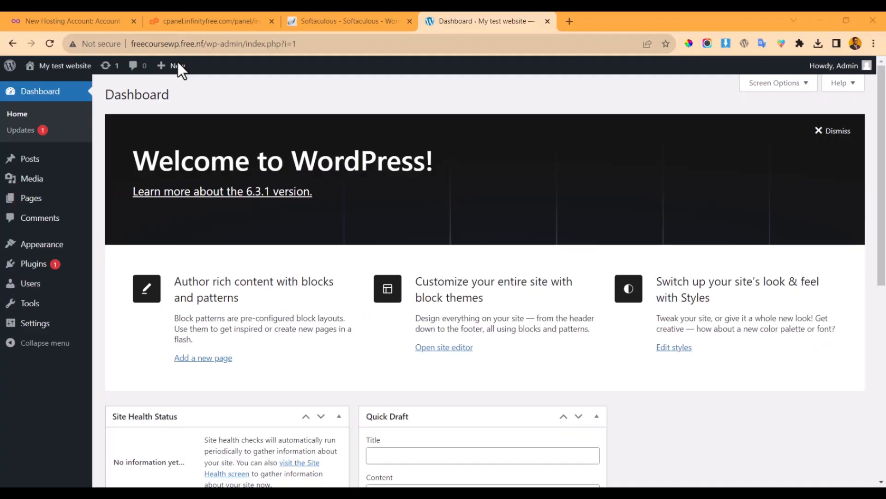
mouse_move(178, 65)
mouse_move(84, 185)
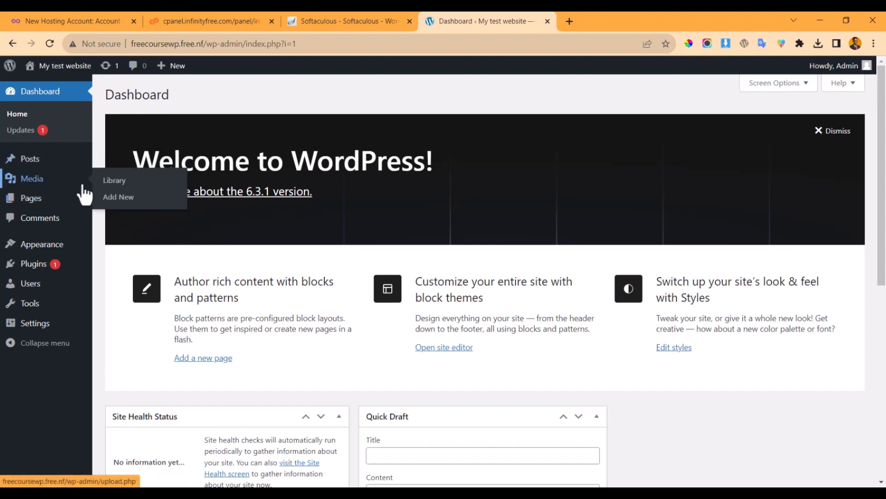
mouse_move(75, 205)
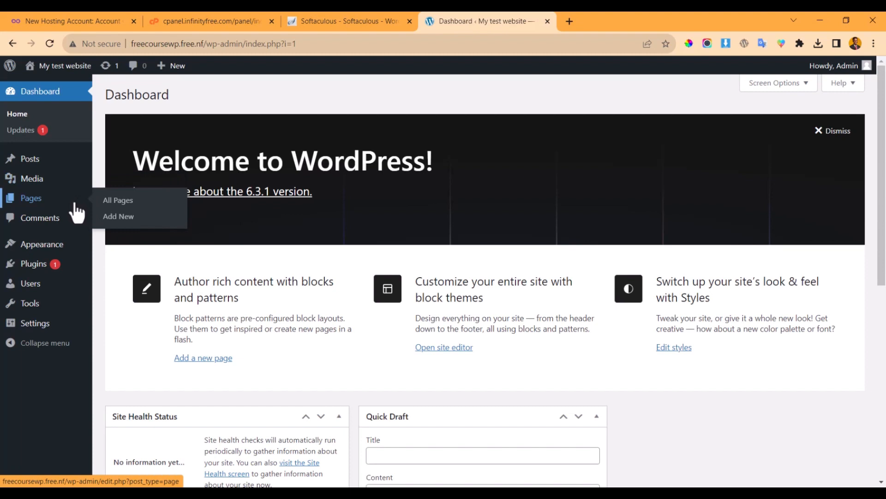
mouse_move(72, 238)
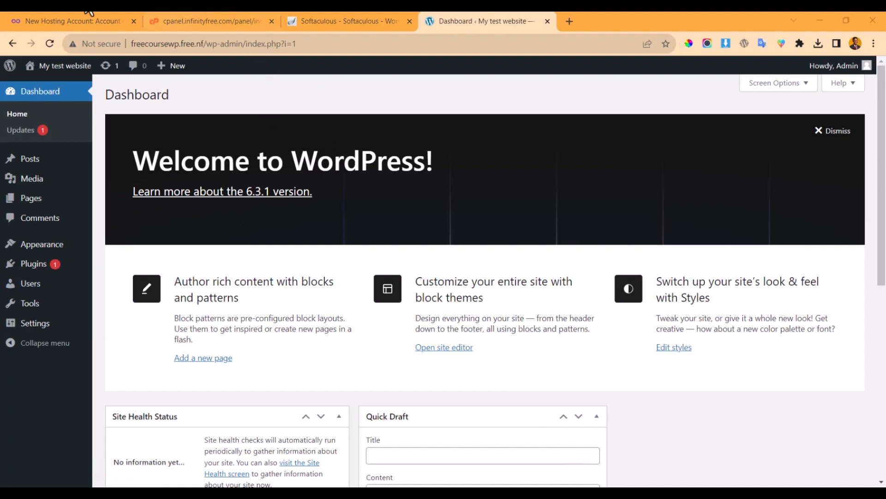
mouse_move(4, 287)
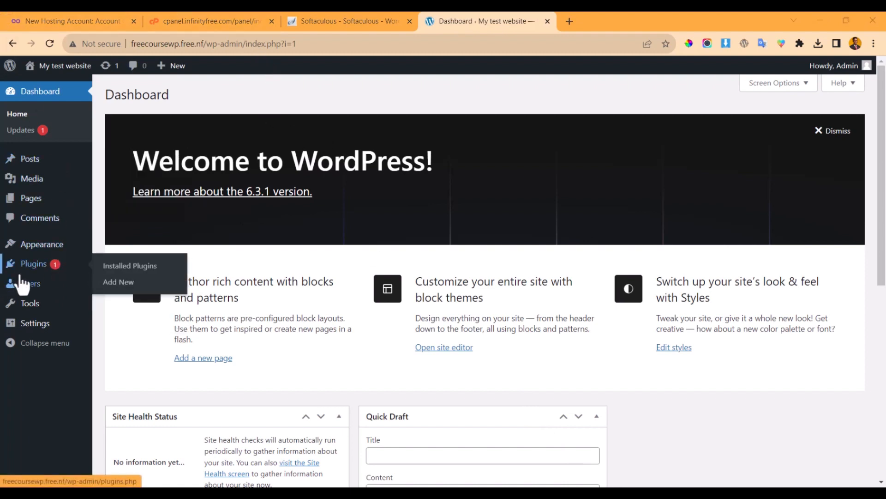
mouse_move(43, 307)
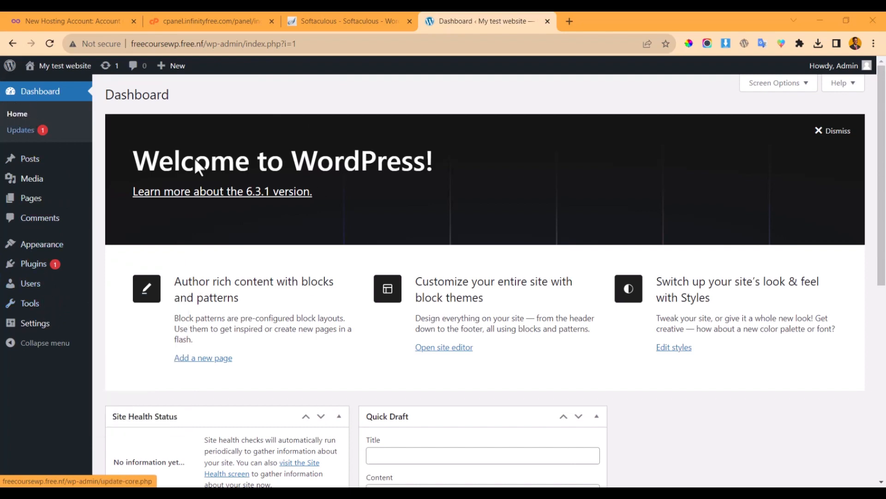
scroll(347, 203, down, 8)
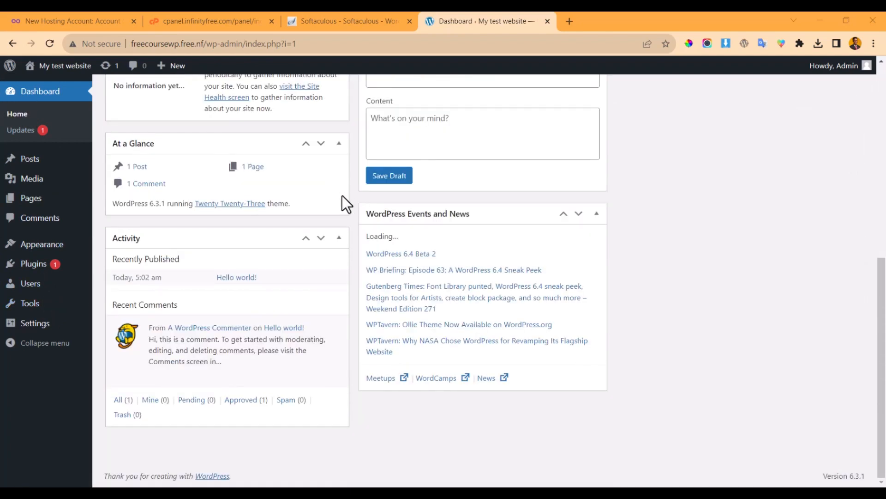
scroll(342, 195, up, 8)
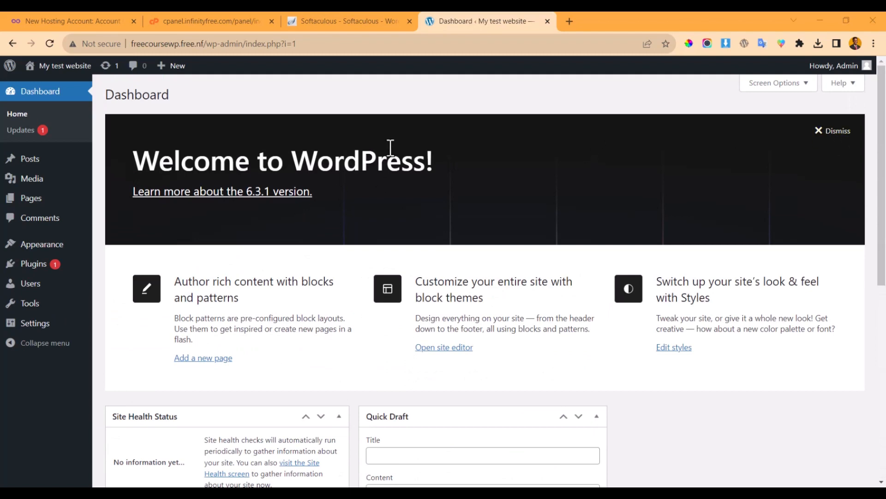
scroll(224, 239, down, 3)
scroll(278, 286, down, 3)
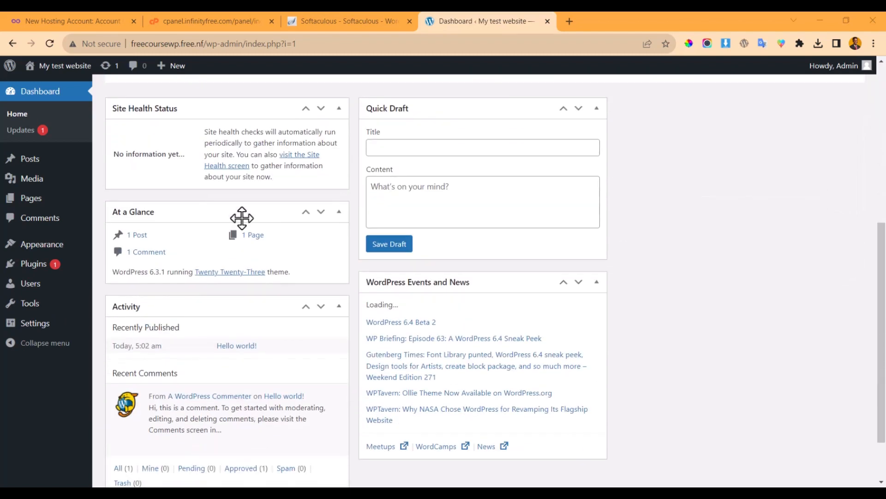
scroll(242, 218, up, 2)
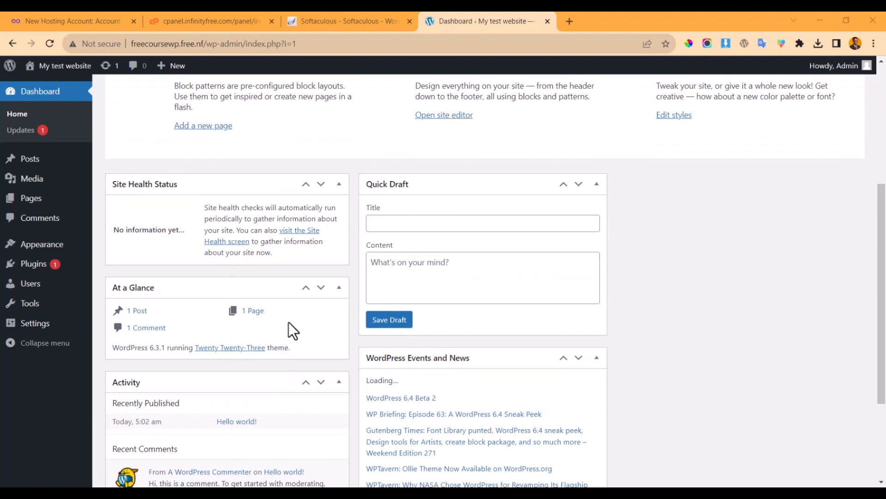
scroll(287, 329, down, 2)
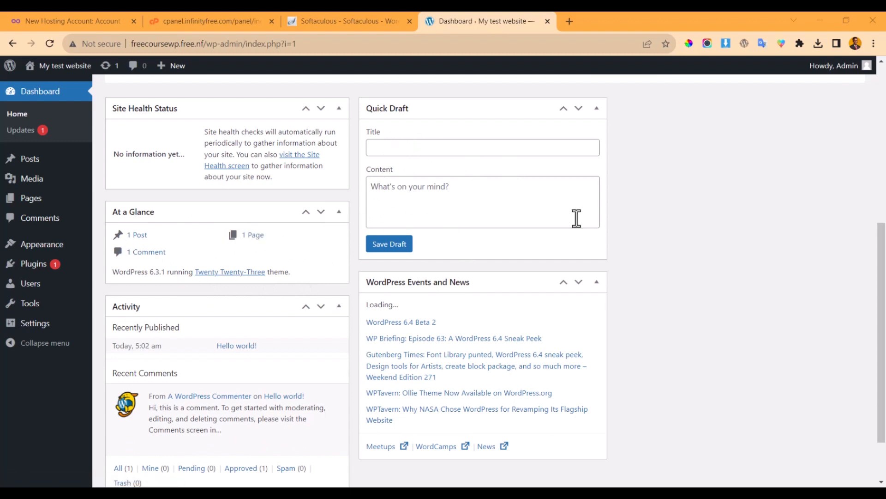
scroll(157, 323, down, 2)
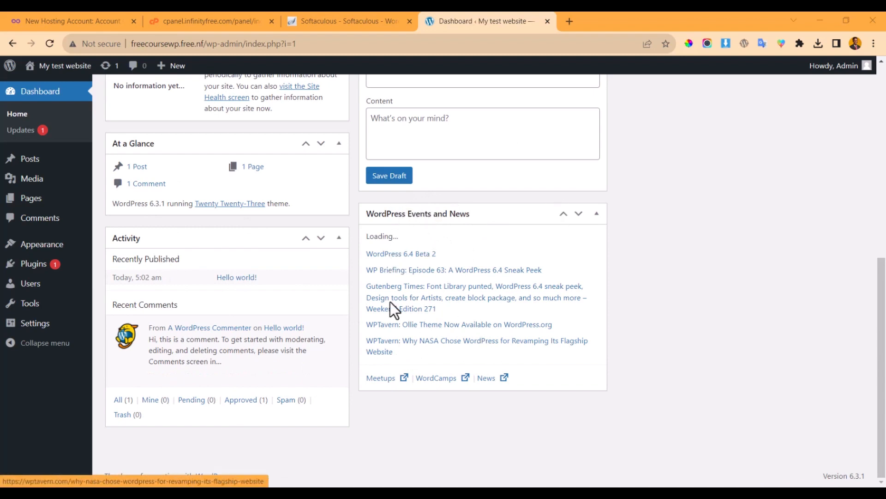
scroll(373, 254, up, 8)
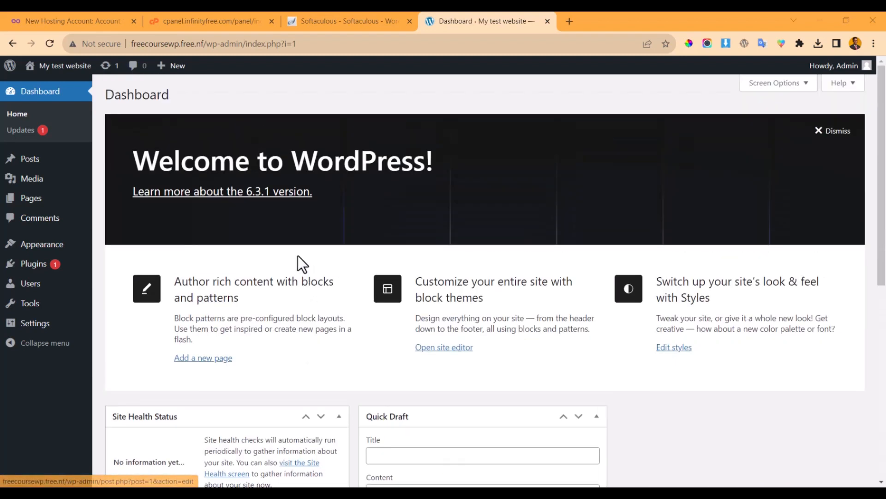
- Try updating all plugins from Dashboard > Updates, then view the Posts list
click(32, 132)
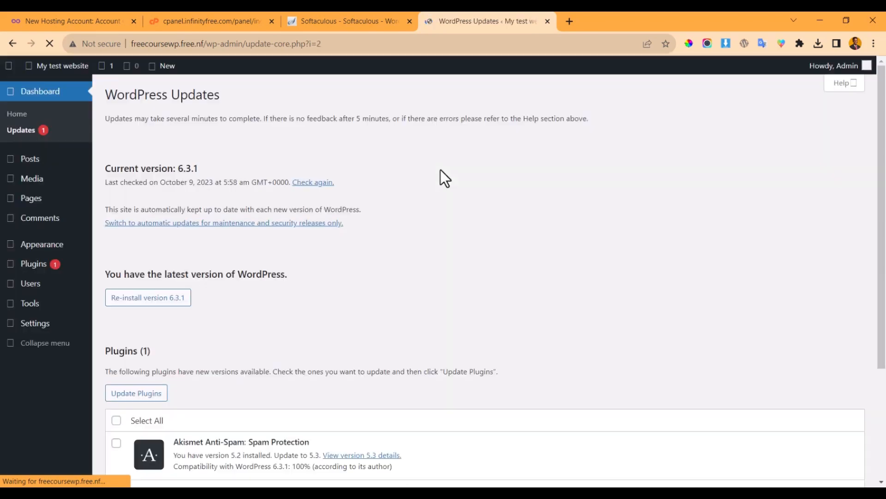
scroll(192, 363, down, 3)
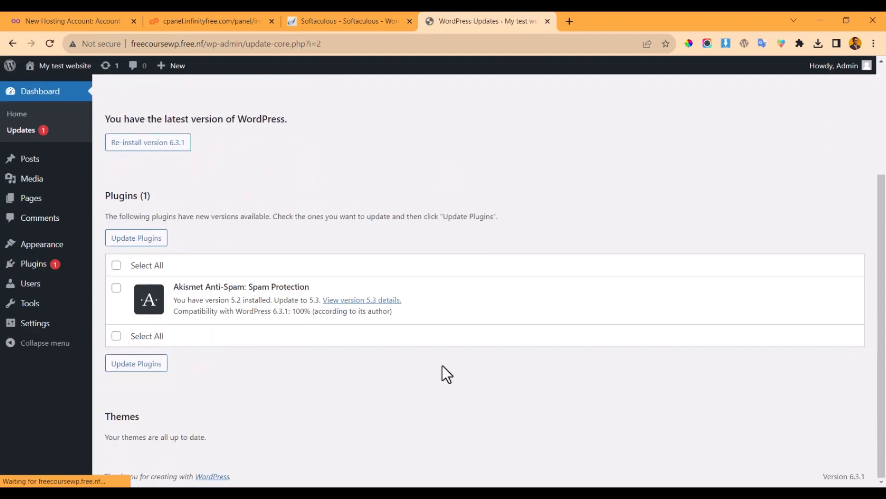
click(116, 265)
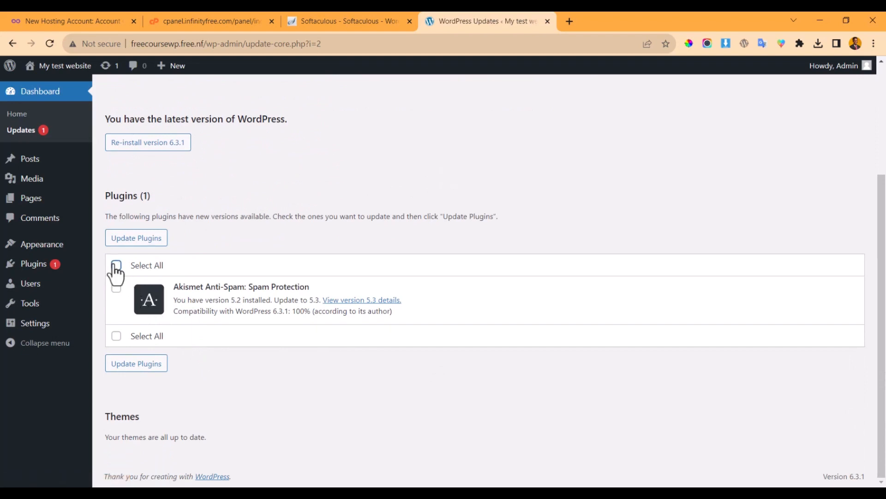
click(137, 236)
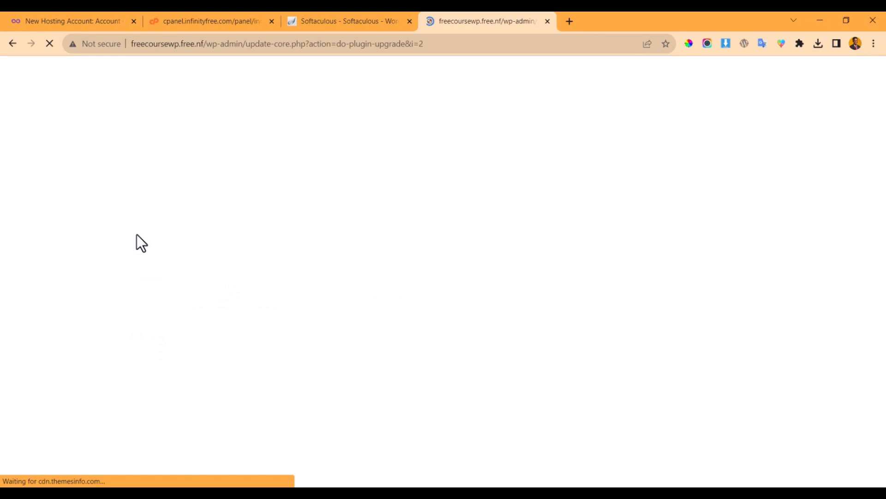
scroll(301, 282, down, 4)
scroll(302, 282, up, 4)
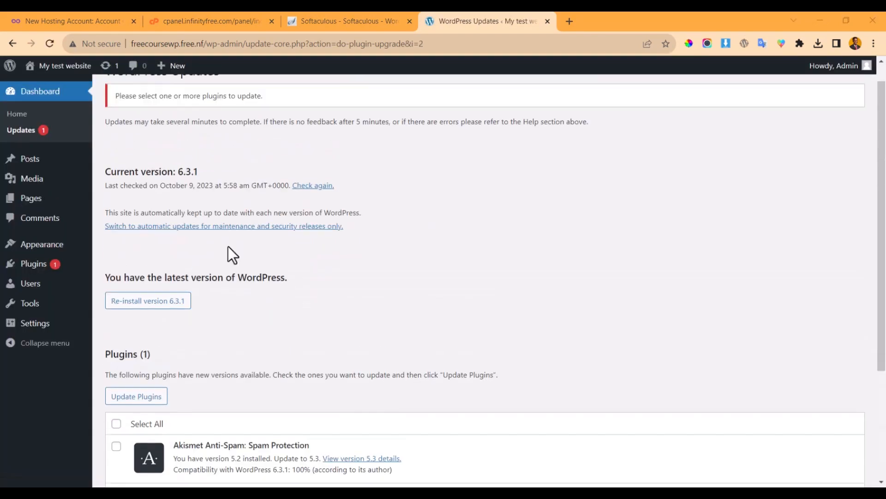
click(23, 158)
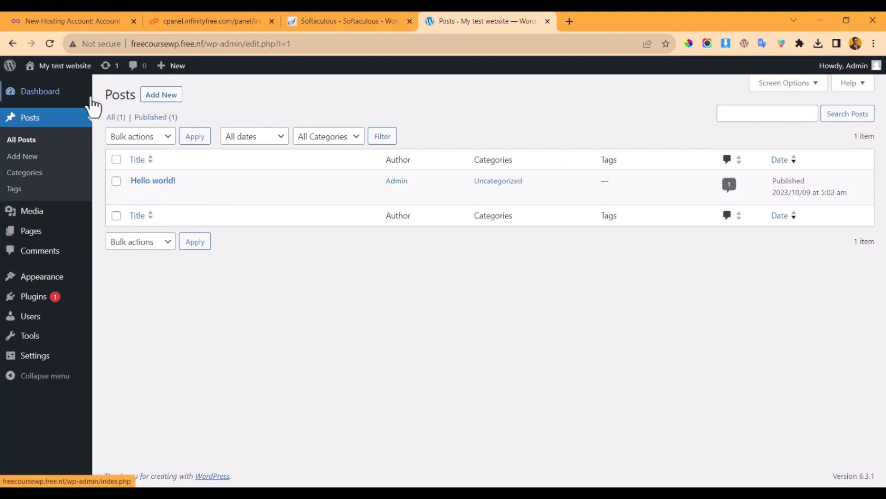
- Try a new post, reload the broken editor, go back, and open Post Categories
mouse_move(92, 104)
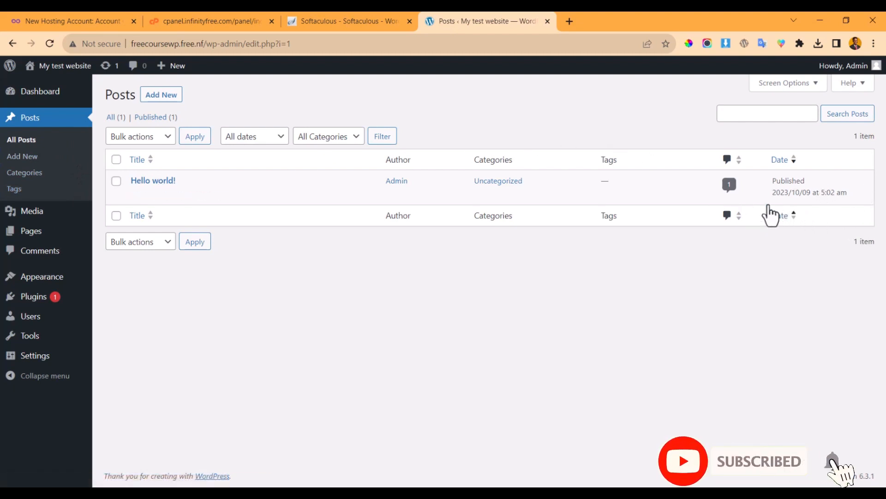
mouse_move(365, 193)
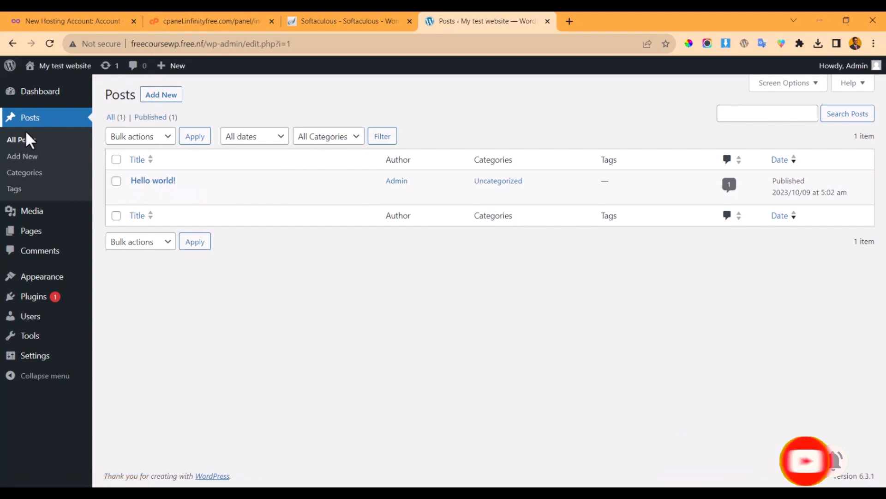
click(157, 95)
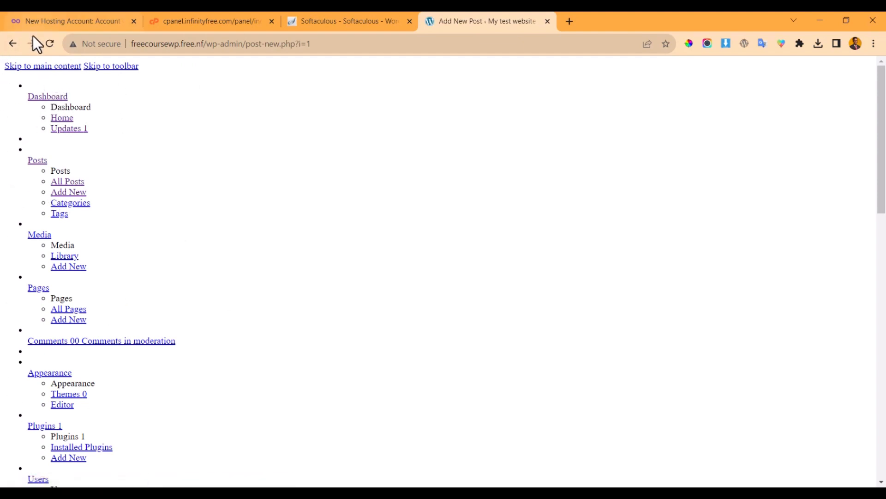
click(48, 44)
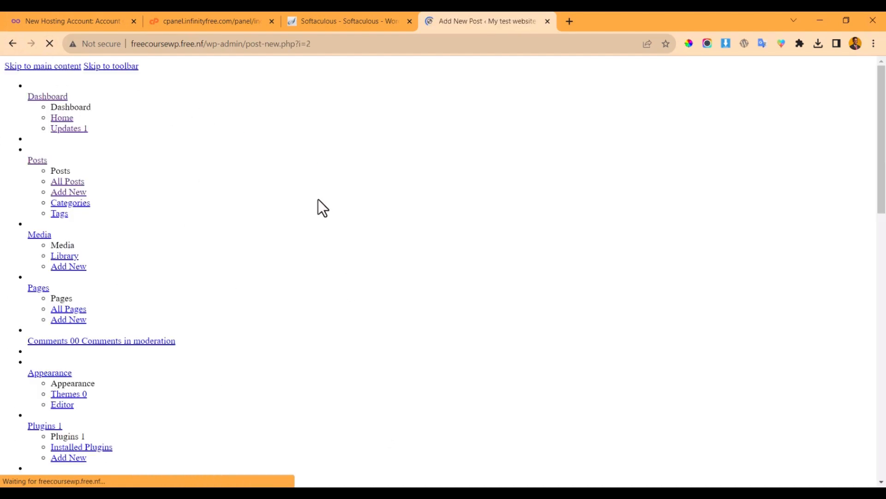
click(9, 41)
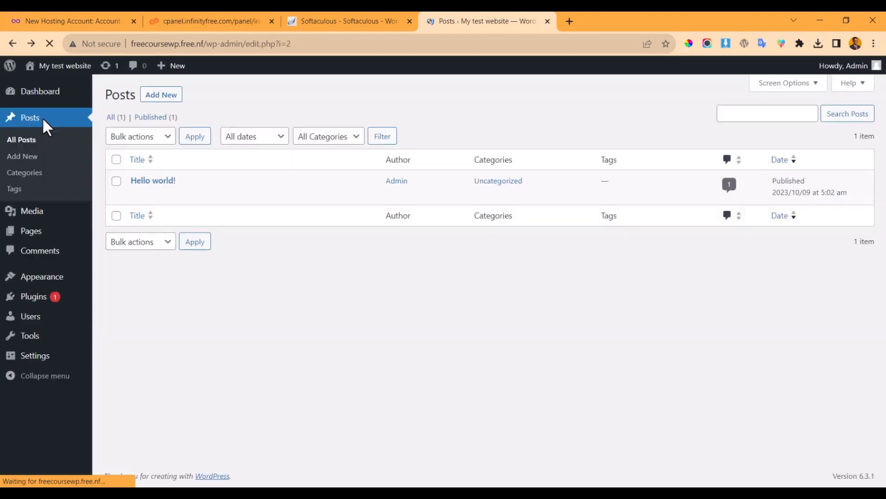
click(30, 174)
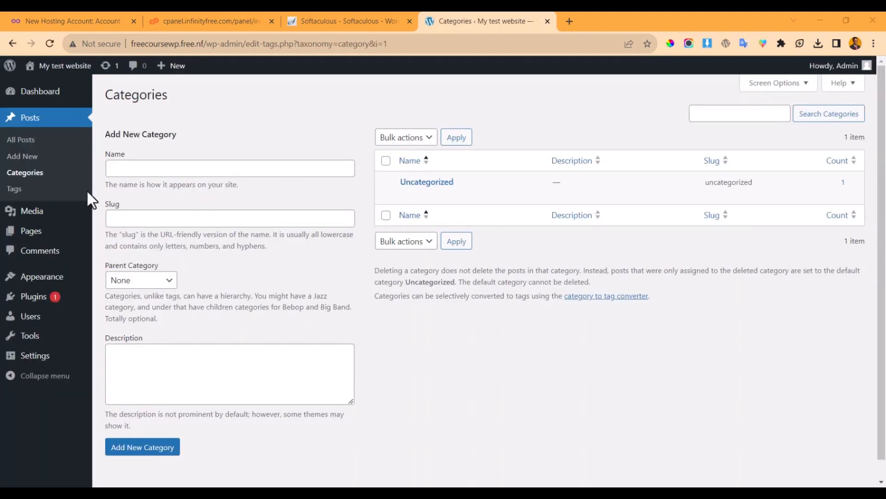
- Open the Media Library twice, backing out when it loads unstyled, then open Pages
mouse_move(24, 217)
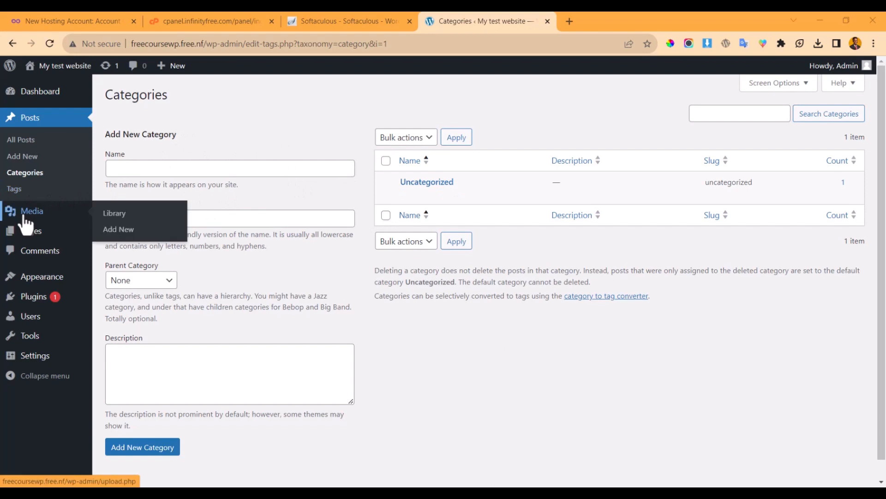
click(23, 219)
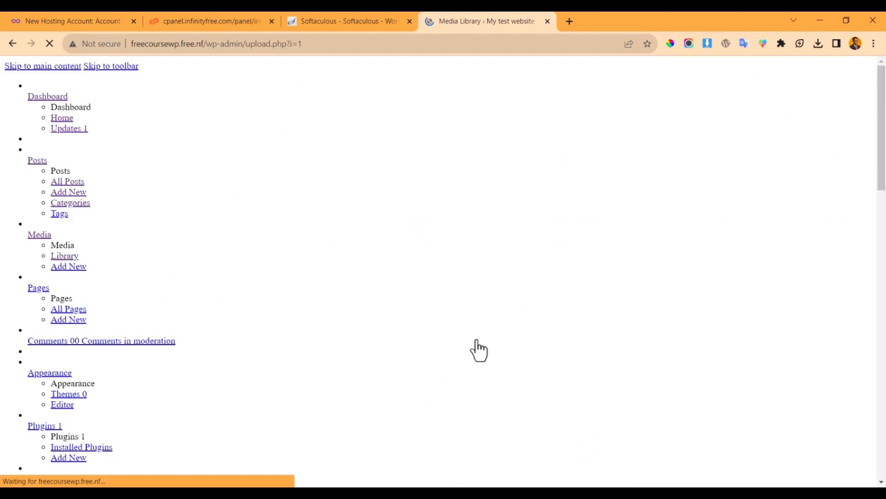
click(6, 48)
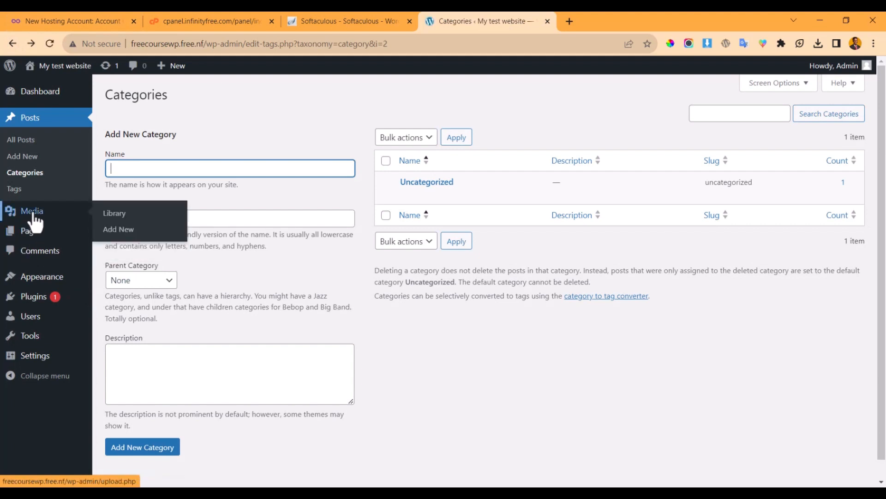
click(34, 217)
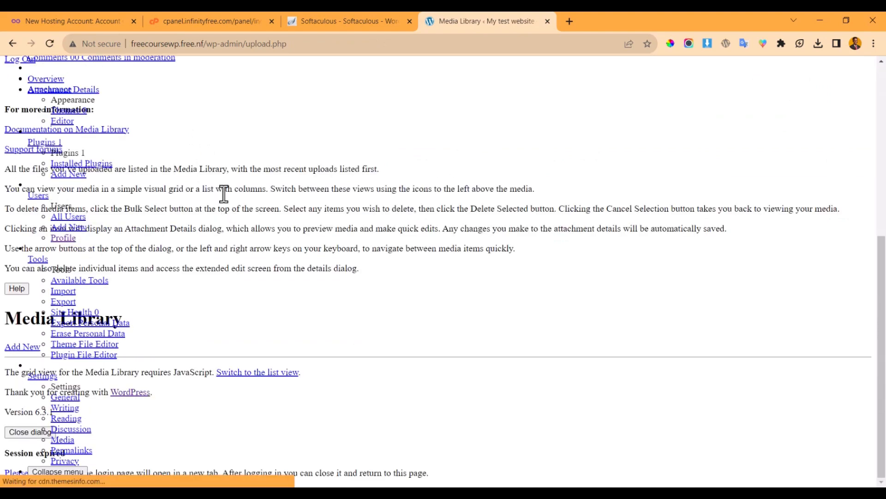
click(7, 44)
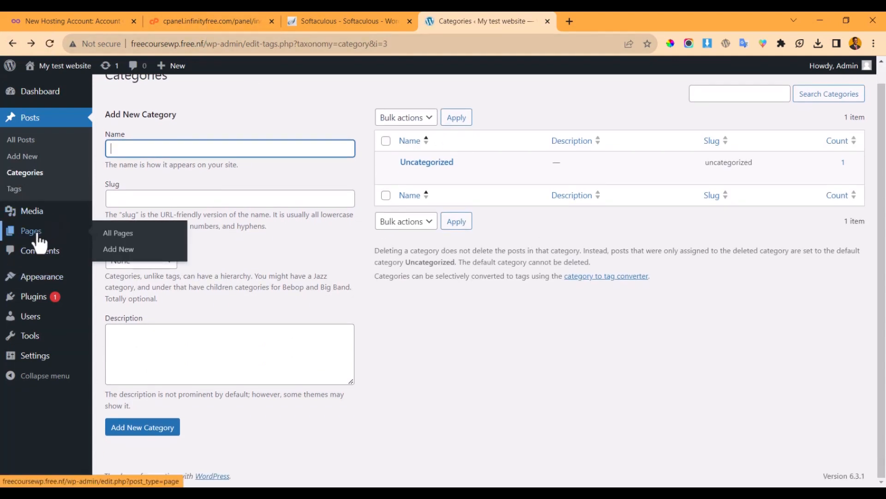
click(33, 230)
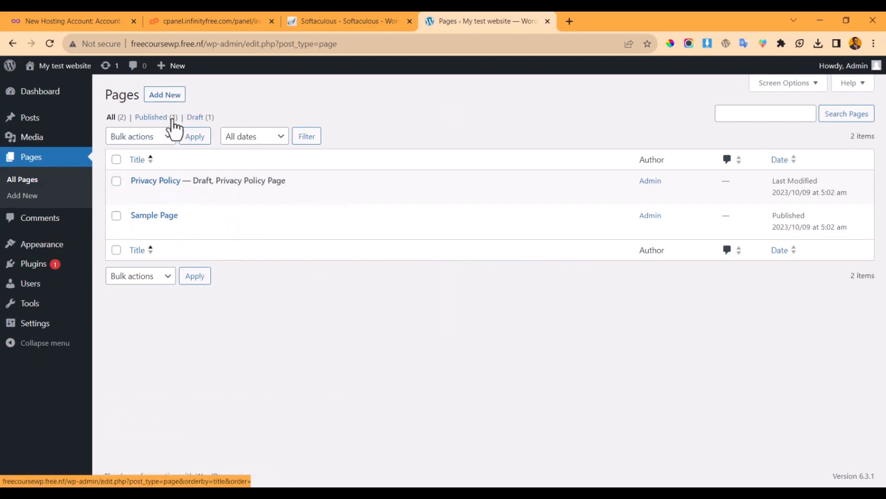
- Visit Comments, Themes, Plugins and Users in turn, ending on the Tools page
click(31, 221)
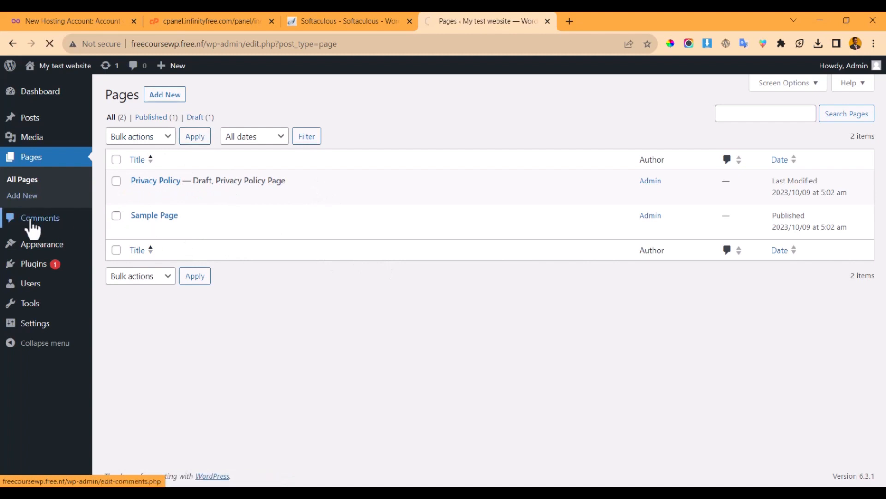
mouse_move(41, 207)
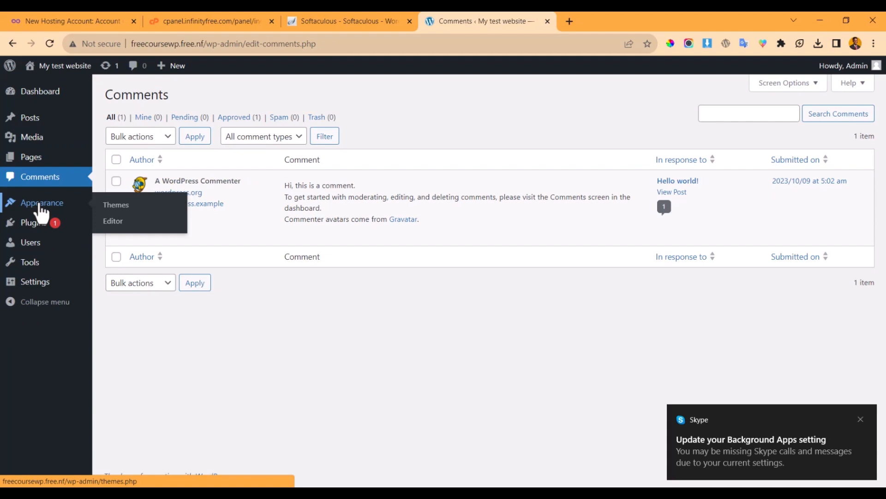
click(41, 207)
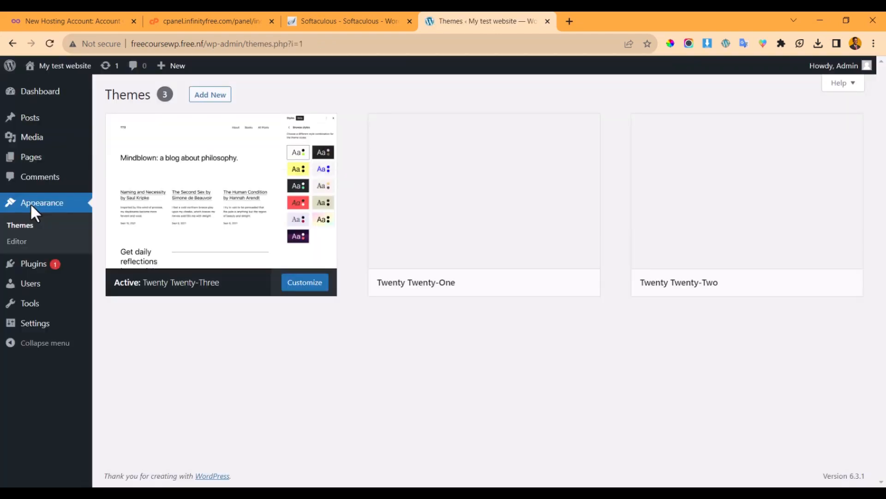
click(40, 265)
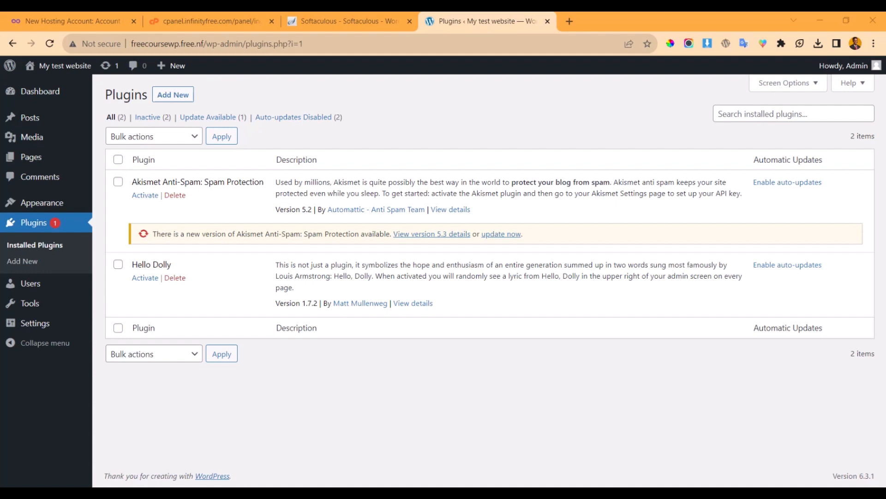
click(33, 290)
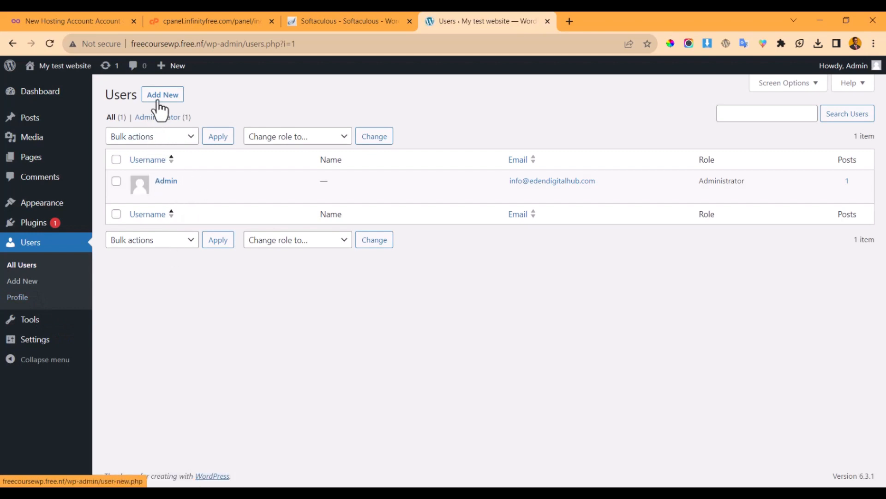
click(32, 322)
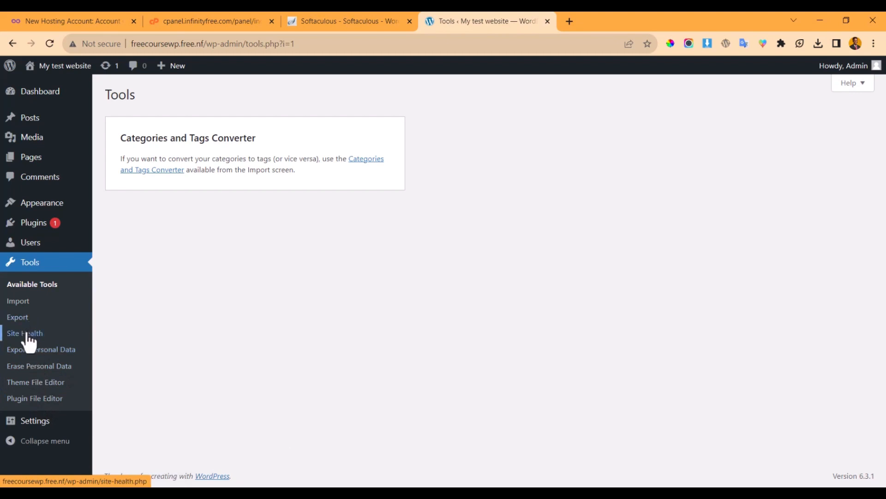
- Browse the General, Writing and Reading settings, ending on Permalink Settings
click(31, 419)
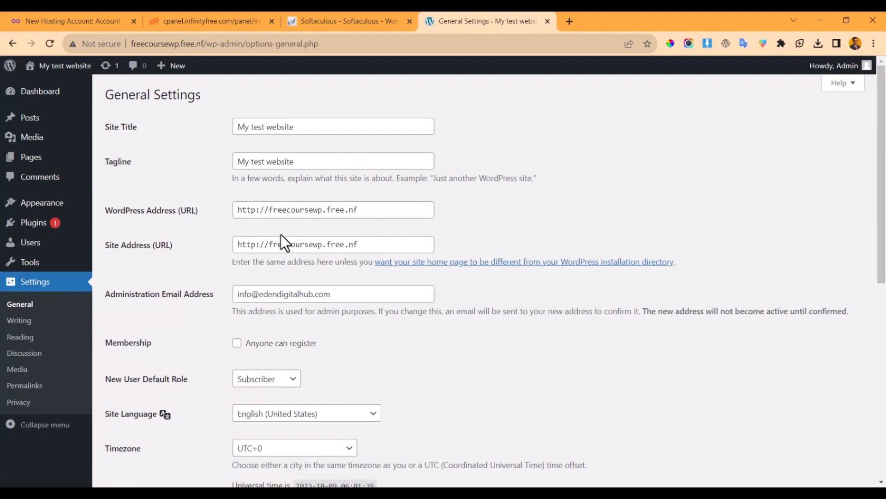
scroll(280, 234, down, 5)
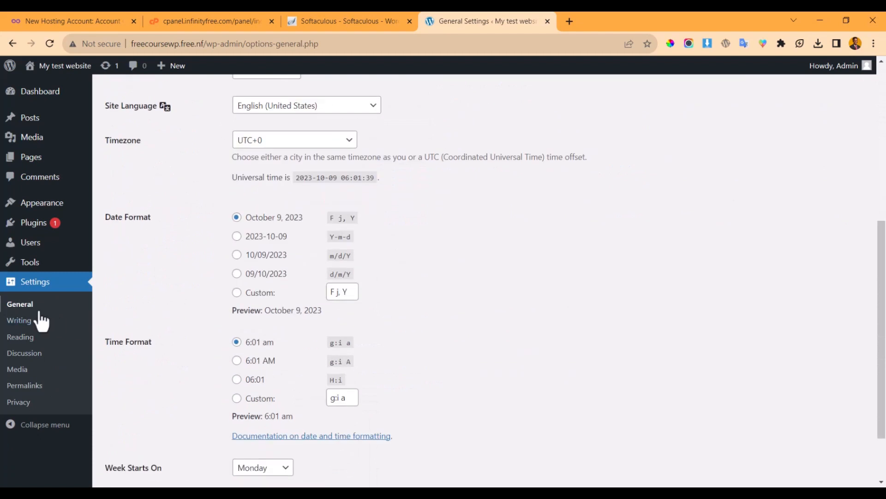
click(12, 323)
scroll(233, 374, down, 2)
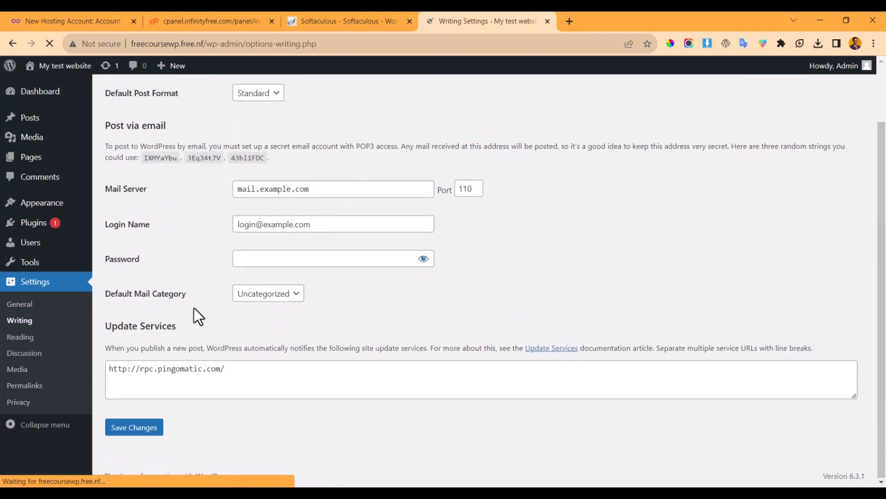
click(21, 342)
scroll(295, 252, up, 2)
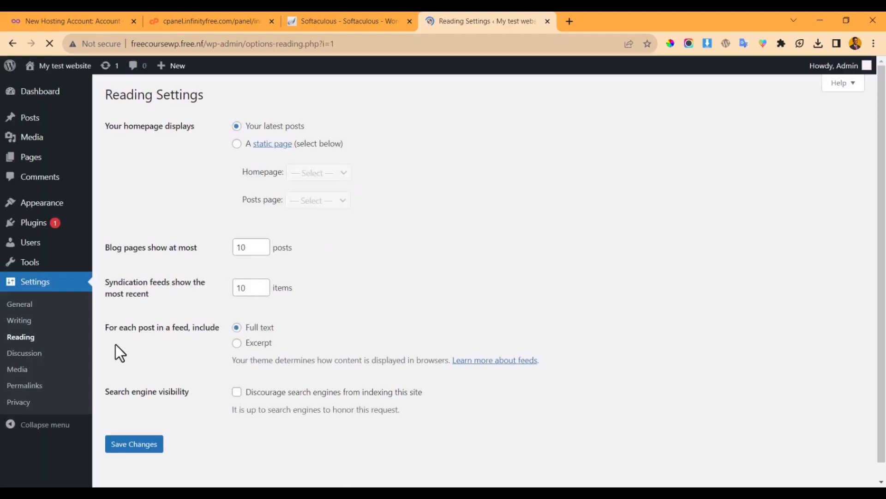
click(22, 386)
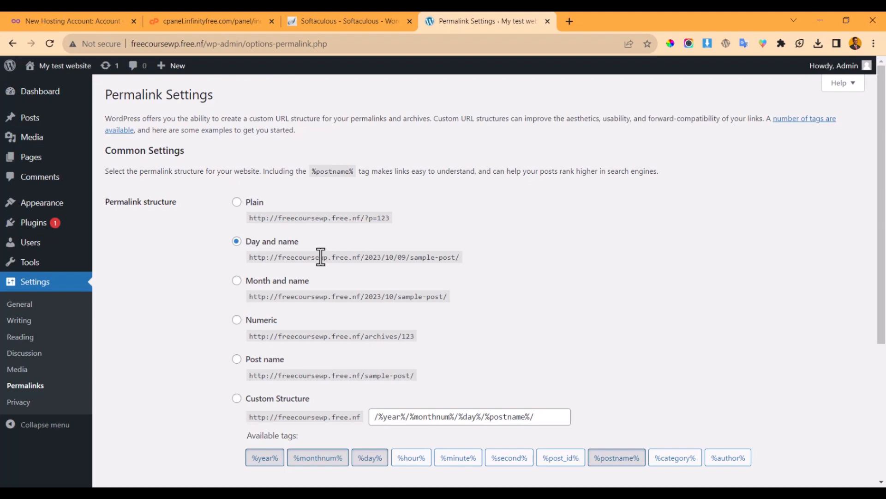
- Switch permalinks to the Post name structure (/%postname%/) and save
scroll(217, 290, down, 2)
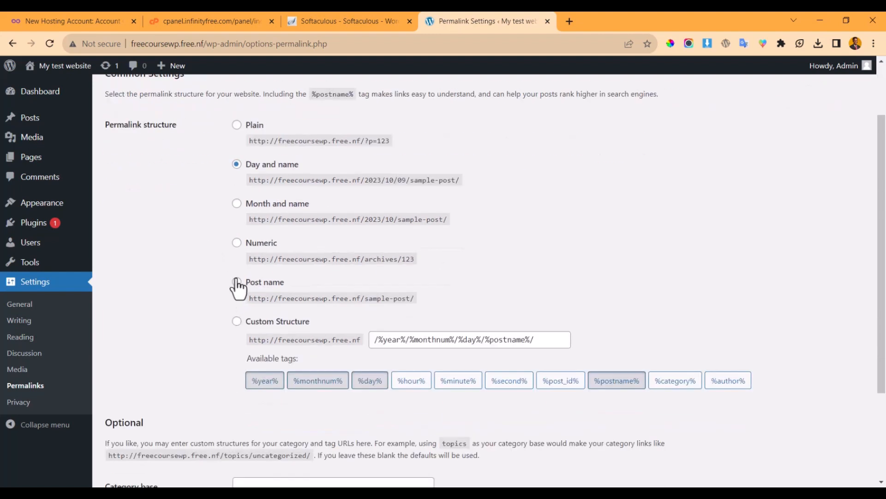
click(236, 282)
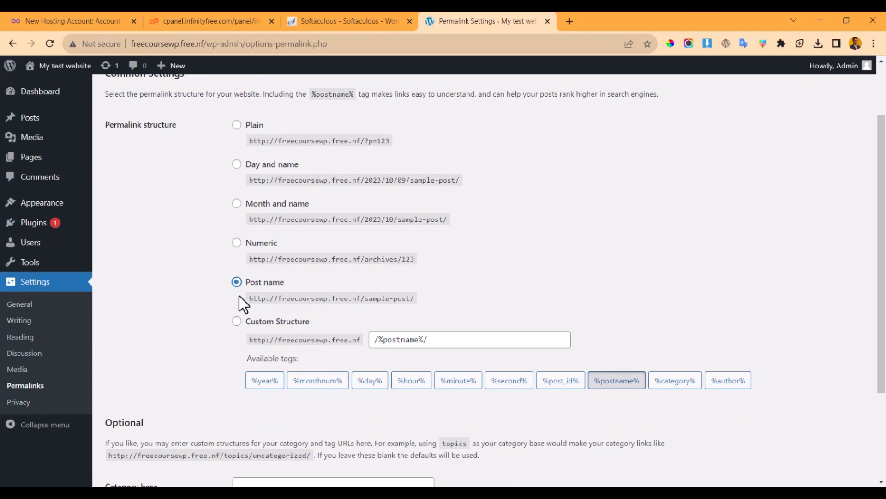
scroll(231, 309, down, 3)
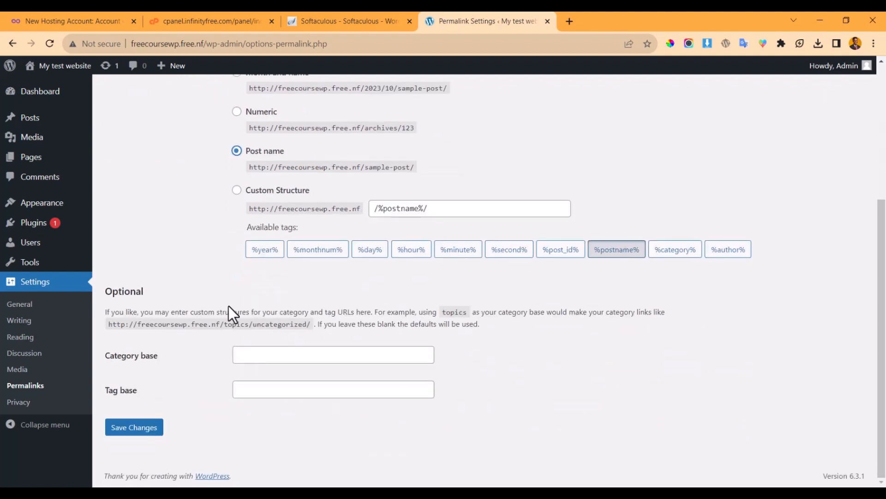
click(139, 431)
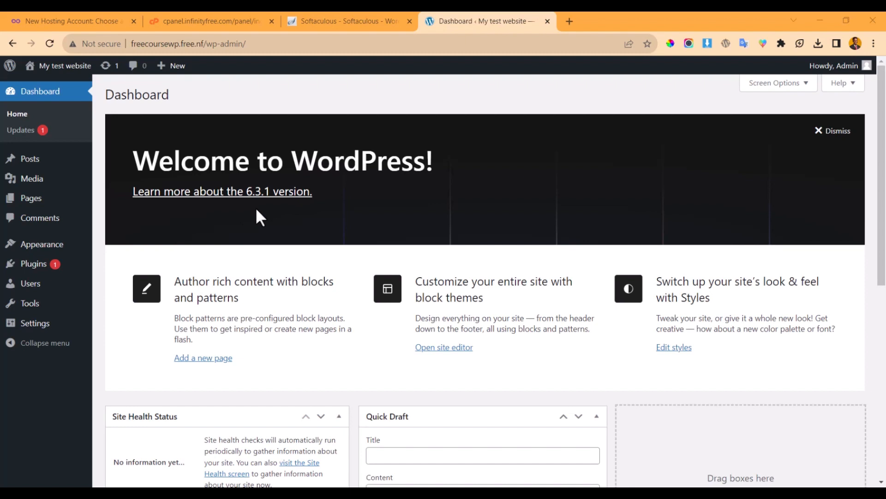
- Go to Appearance to view Twenty Twenty-Three, Twenty Twenty-One and Twenty Twenty-Two installed
click(56, 244)
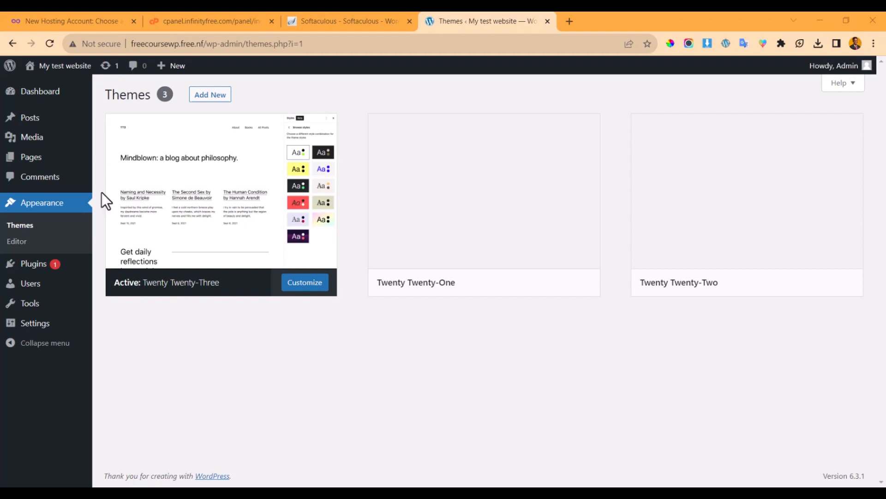
mouse_move(26, 272)
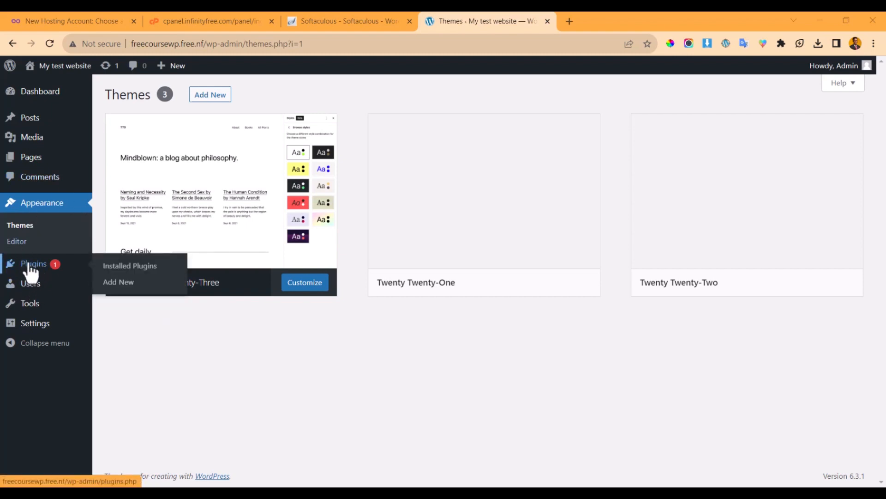
click(28, 264)
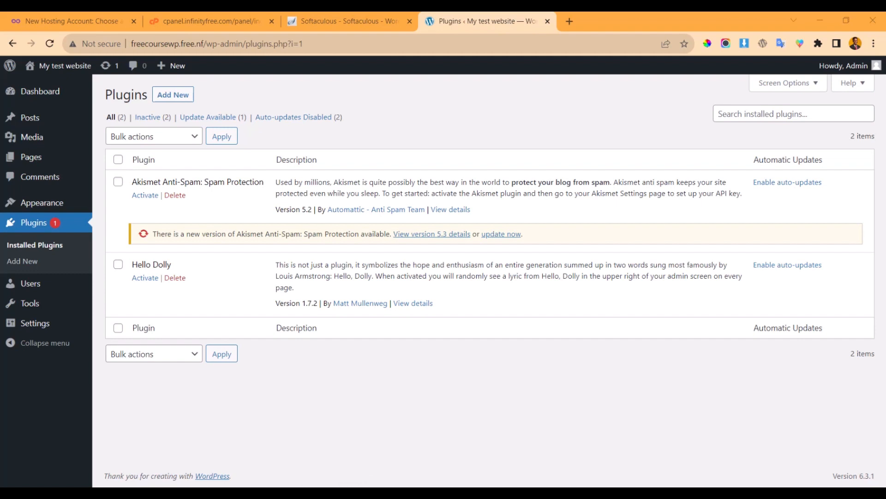
click(58, 207)
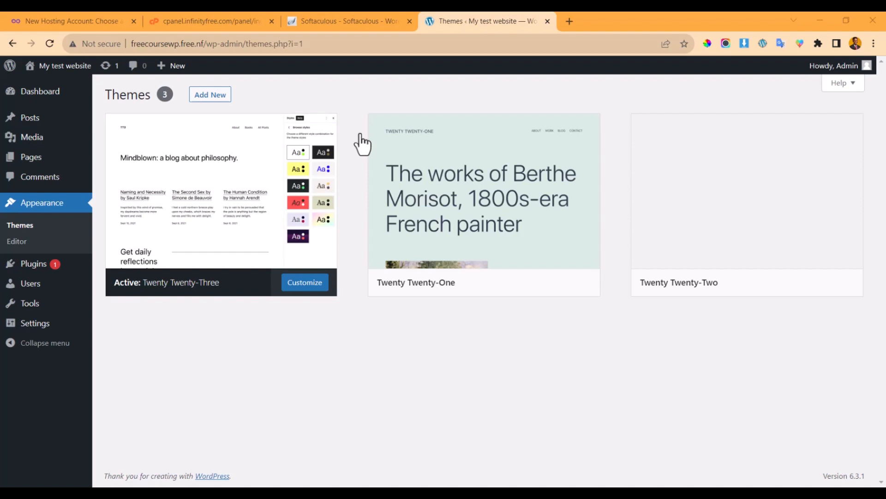
mouse_move(375, 153)
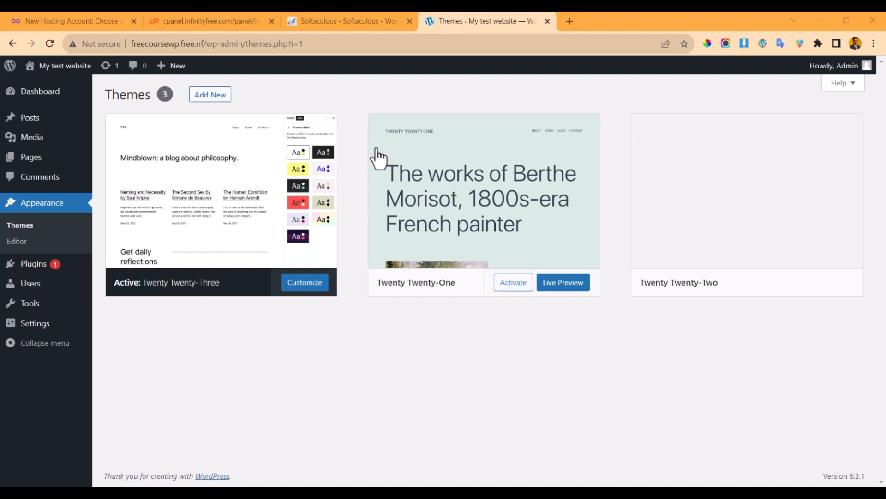
mouse_move(736, 283)
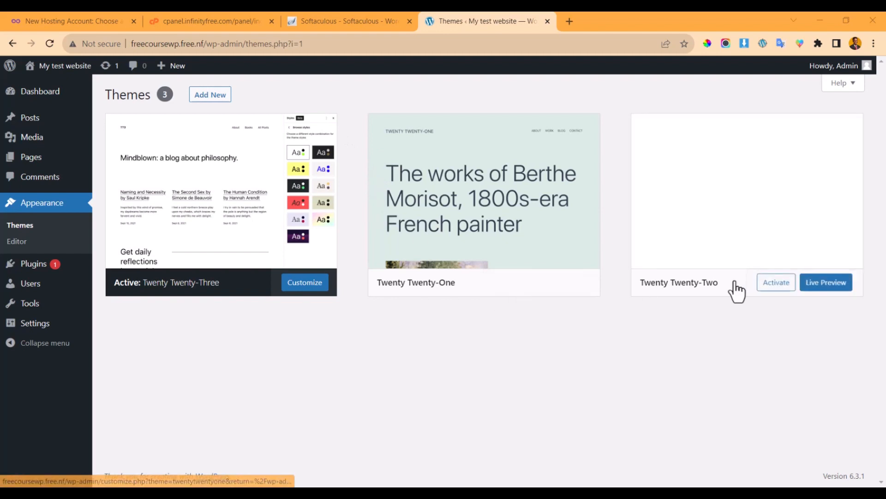
mouse_move(503, 217)
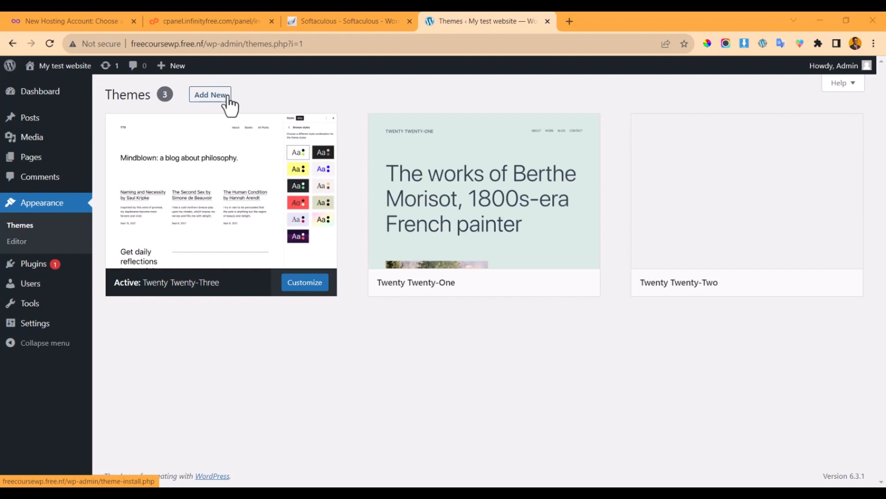
- Open Add New and browse the 5,986-theme directory grid, including Mindscape and Cube Business
click(212, 97)
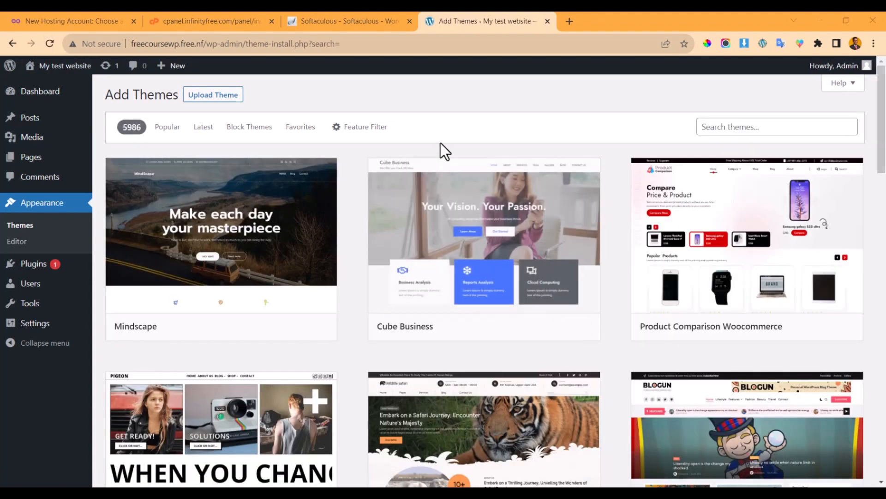
scroll(492, 161, down, 1)
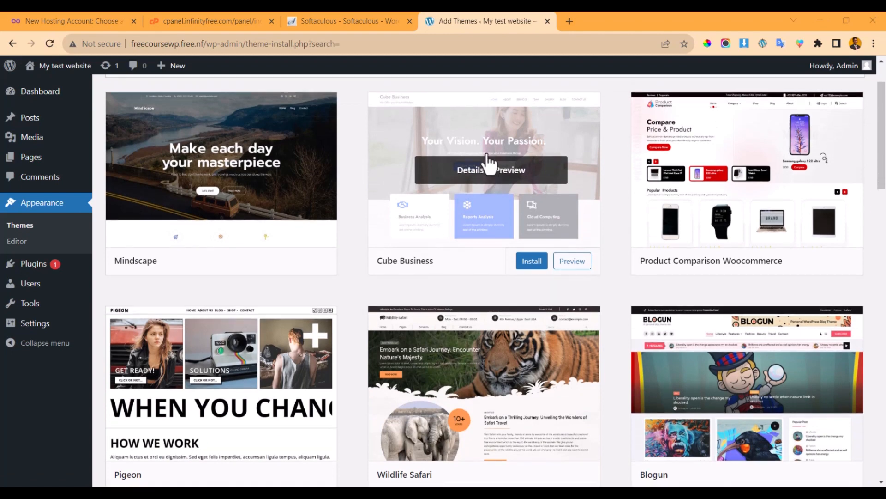
scroll(489, 164, up, 1)
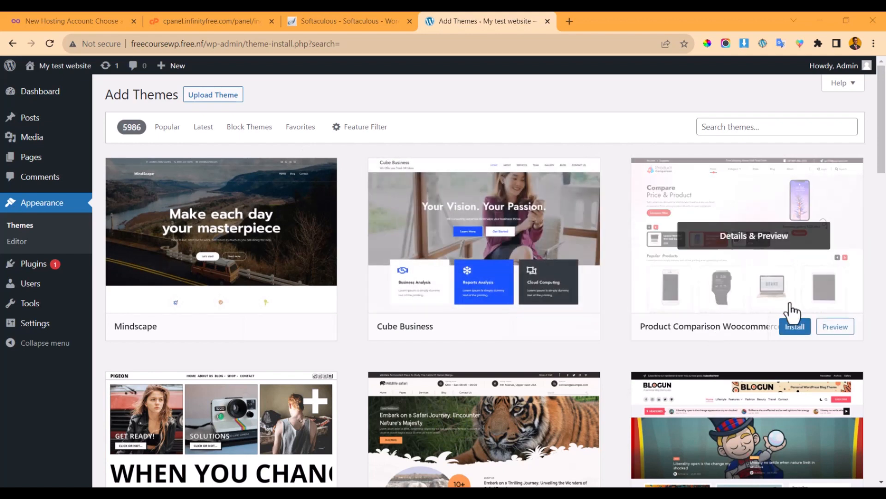
- Preview the Product Comparison Woocommerce theme and scroll through its demo
click(768, 244)
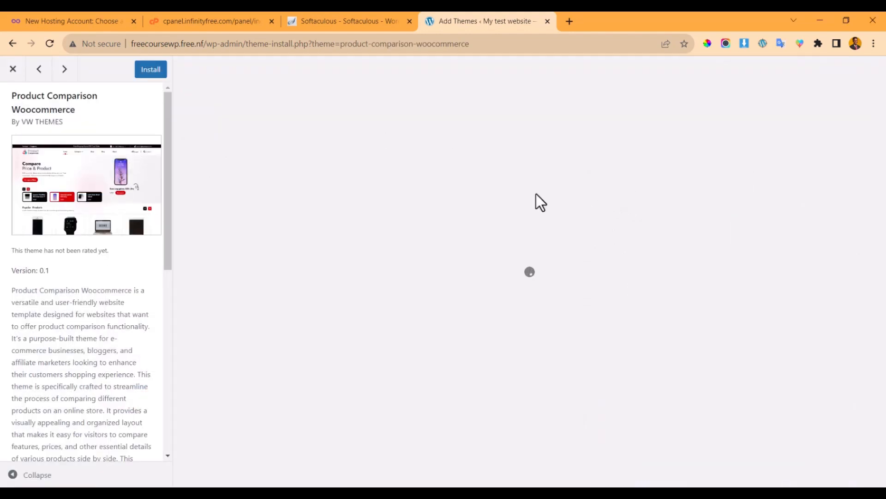
scroll(40, 326, down, 3)
scroll(39, 326, up, 3)
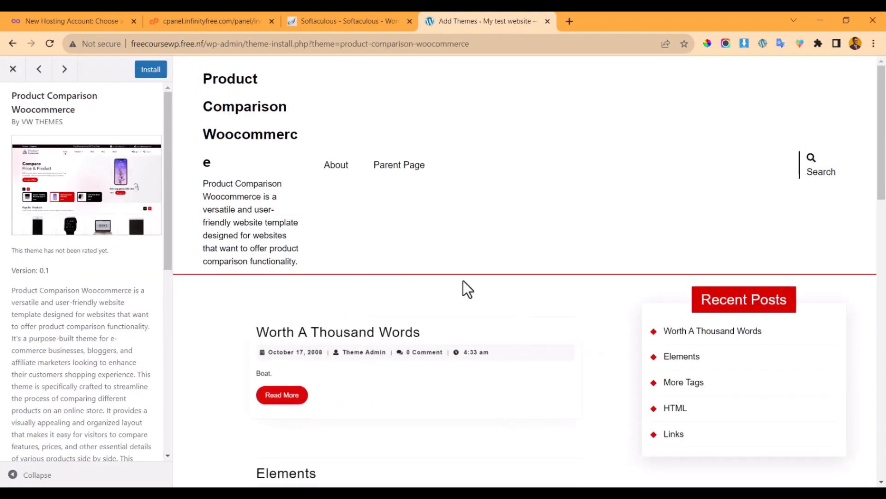
scroll(464, 281, down, 3)
scroll(464, 281, down, 5)
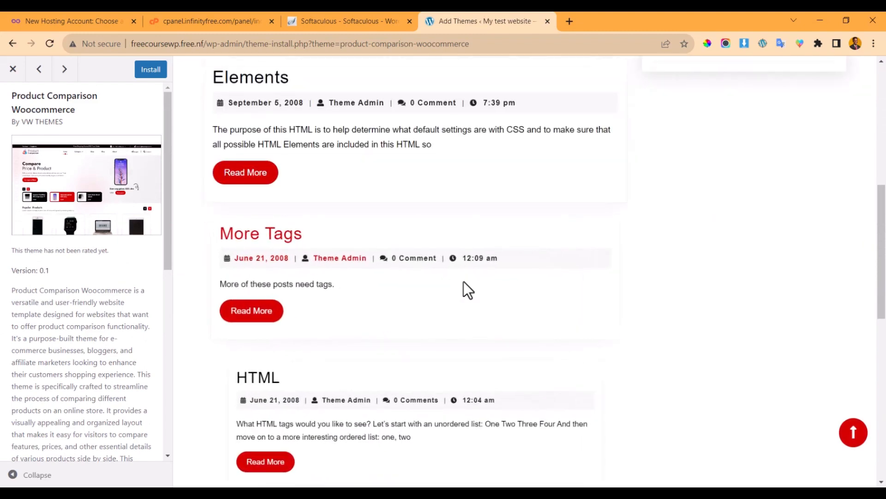
scroll(463, 281, up, 8)
scroll(572, 258, down, 8)
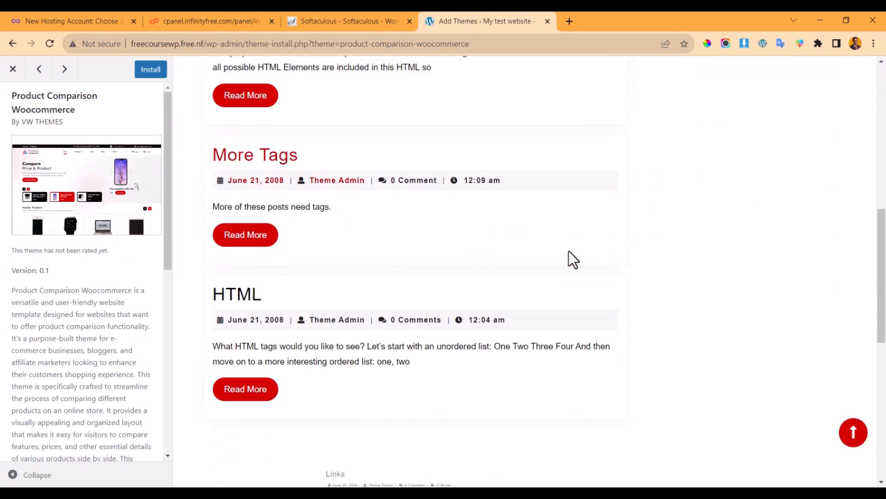
scroll(569, 252, down, 8)
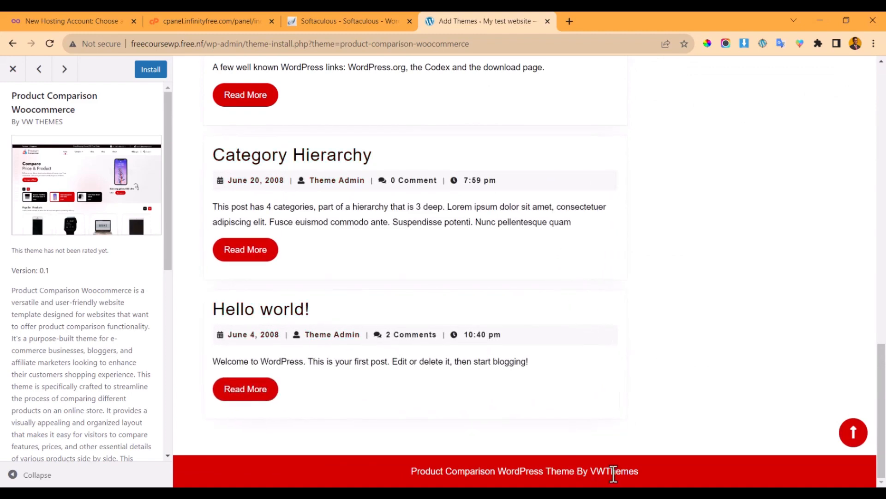
scroll(306, 386, up, 15)
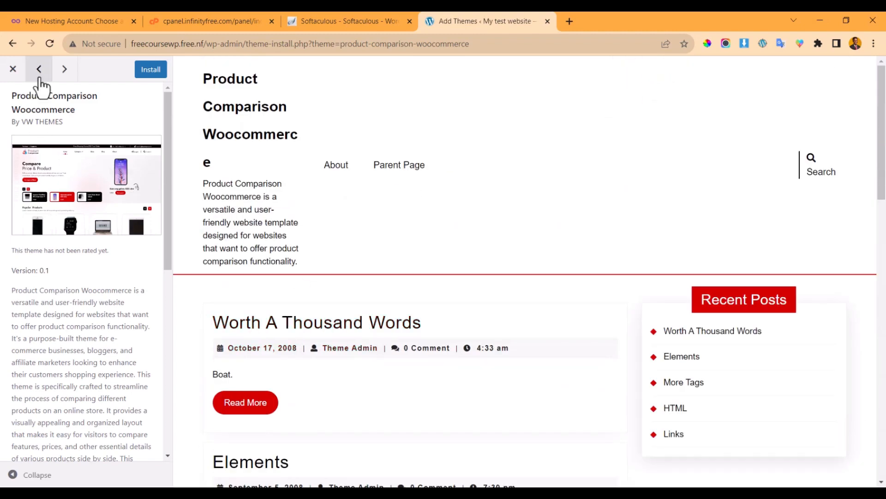
- Switch to the Wildlife Safari theme preview and select its title text
click(13, 70)
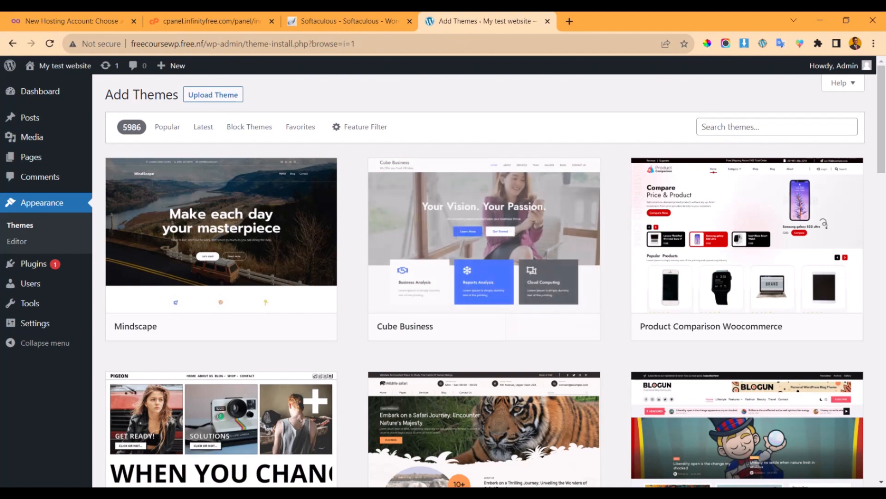
scroll(462, 247, down, 5)
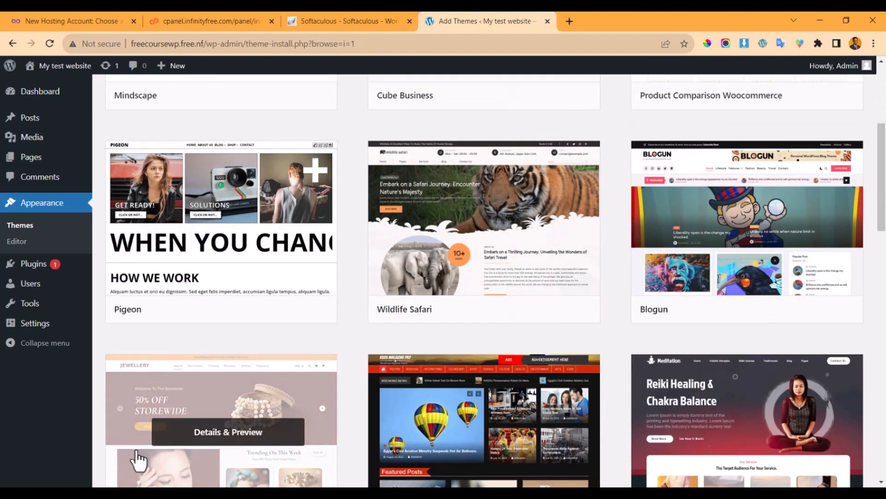
click(510, 223)
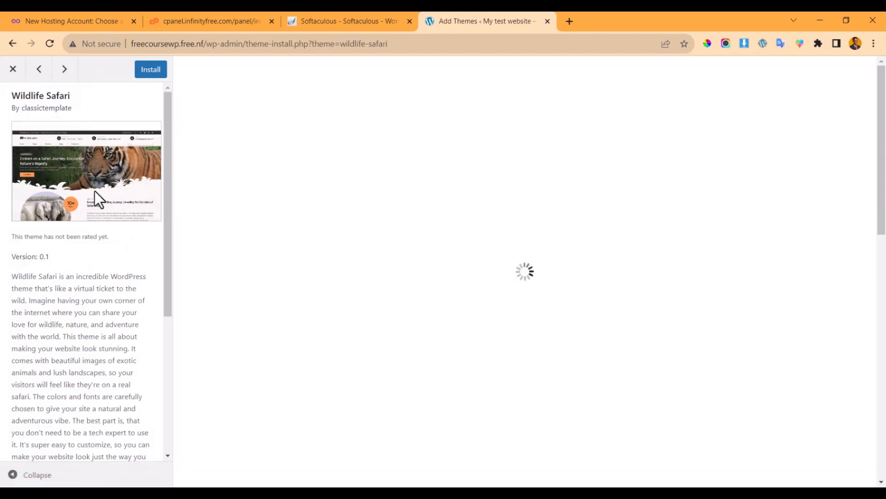
scroll(508, 341, down, 5)
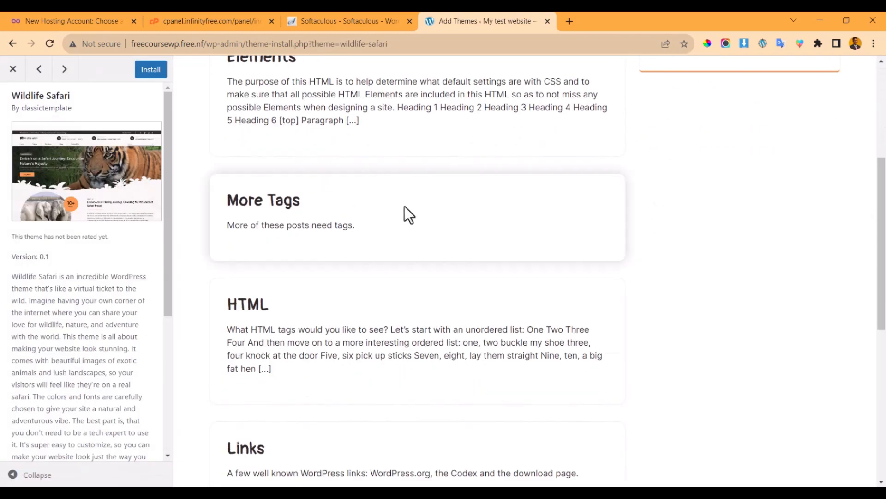
scroll(404, 208, up, 5)
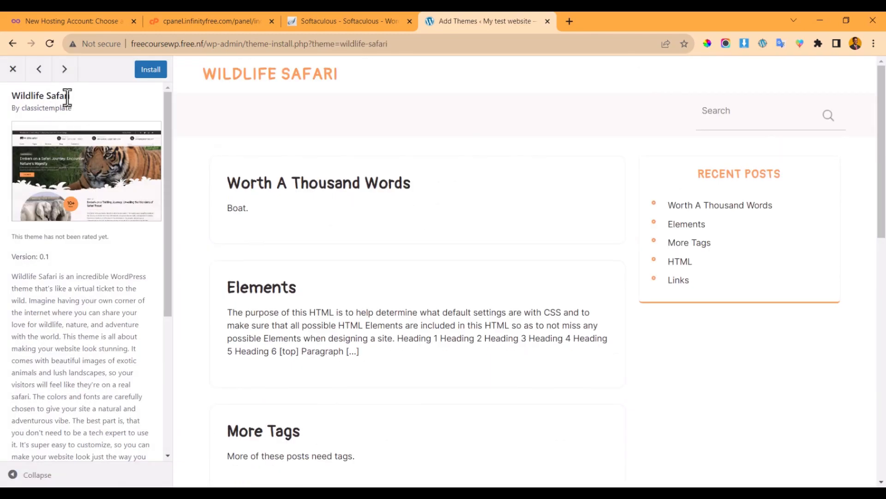
drag(71, 96, 9, 95)
- Google 'Wildlife Safari wordpress theme' from the selected title and open its WordPress.org page
right_click(36, 97)
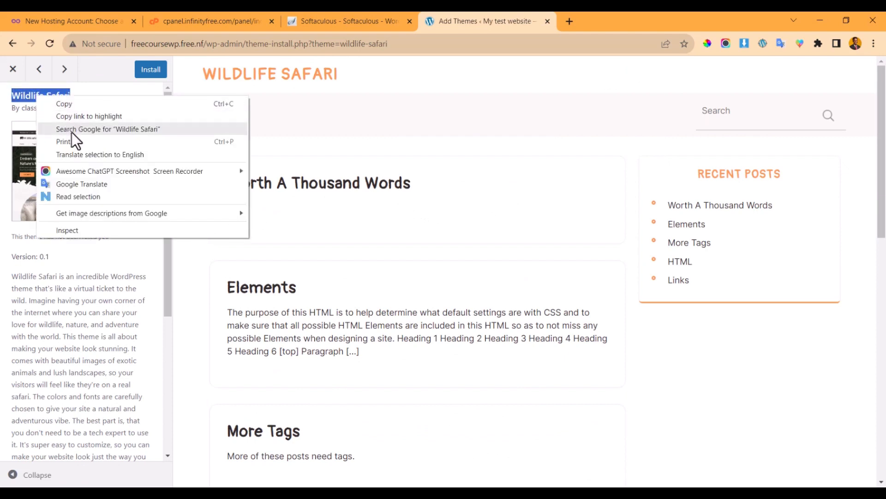
click(71, 129)
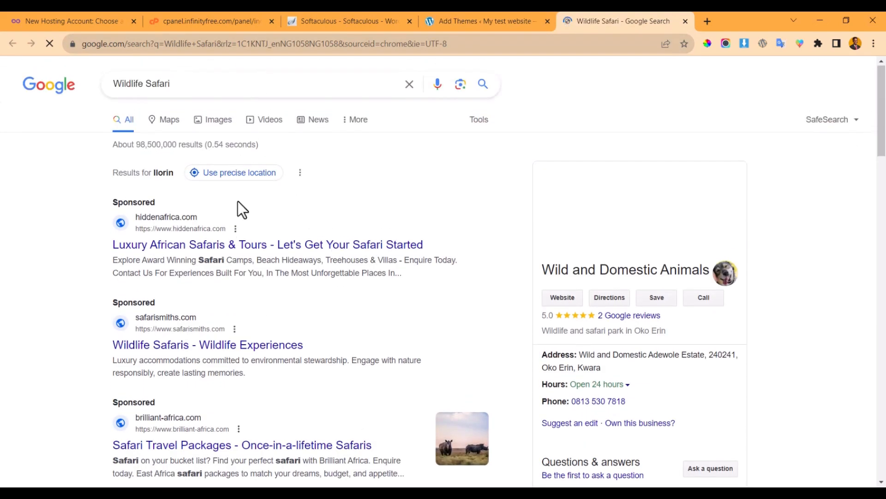
scroll(237, 212, down, 10)
scroll(237, 220, up, 10)
click(212, 83)
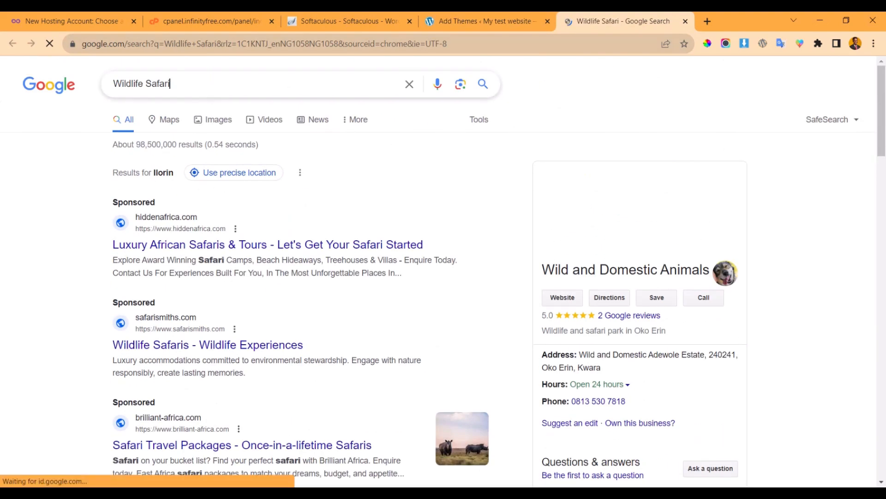
text(wordpress)
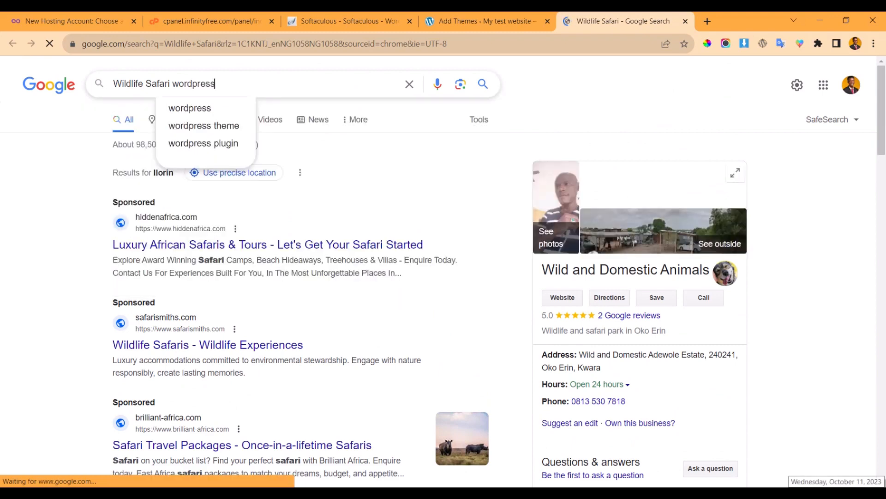
text( theme)
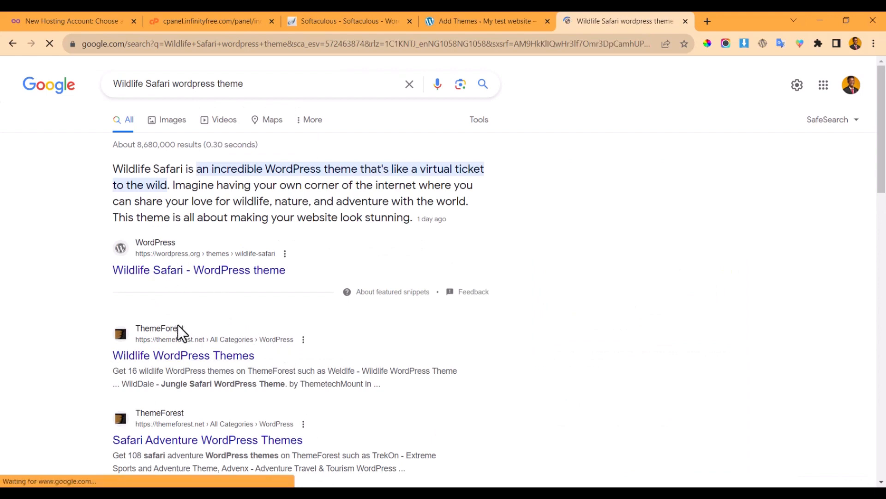
click(192, 269)
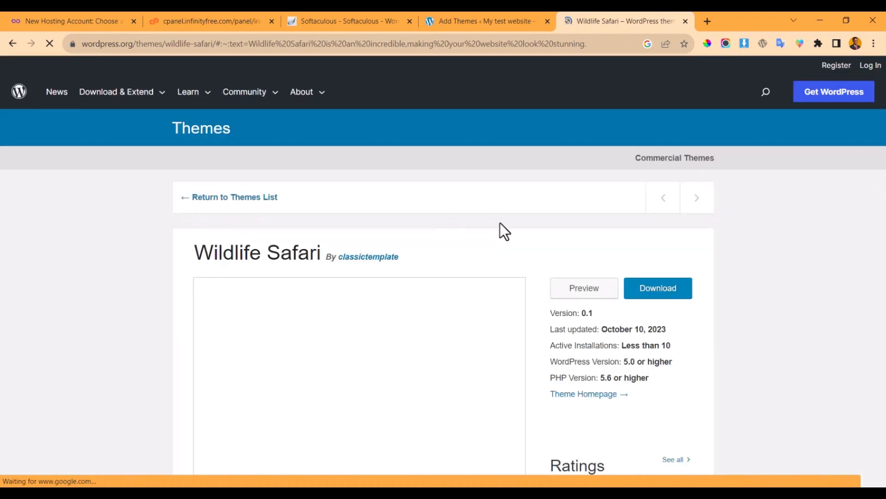
- Scroll the WordPress.org Wildlife Safari page and open its demo preview
scroll(431, 304, up, 4)
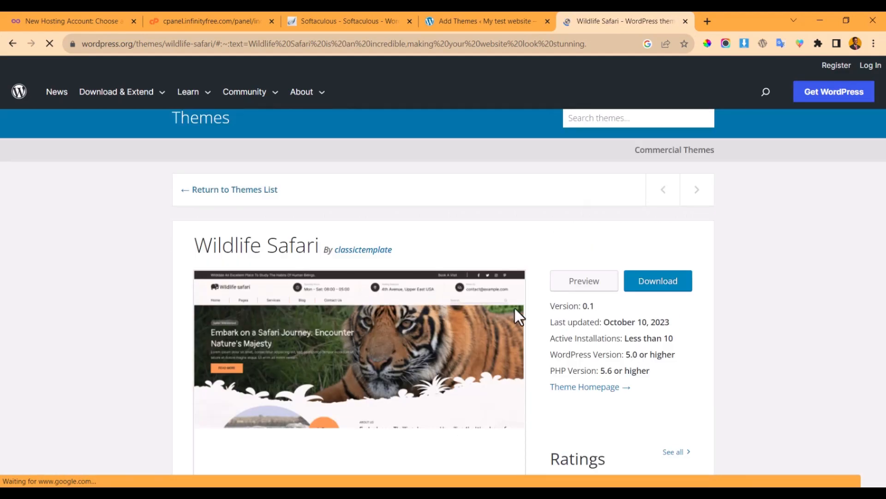
scroll(529, 316, down, 8)
scroll(508, 317, up, 7)
scroll(323, 319, down, 8)
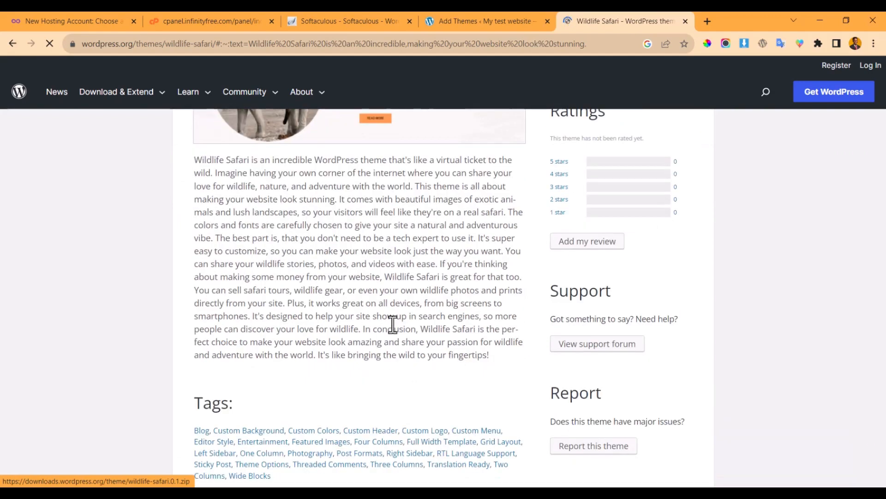
scroll(450, 309, down, 10)
scroll(464, 289, up, 5)
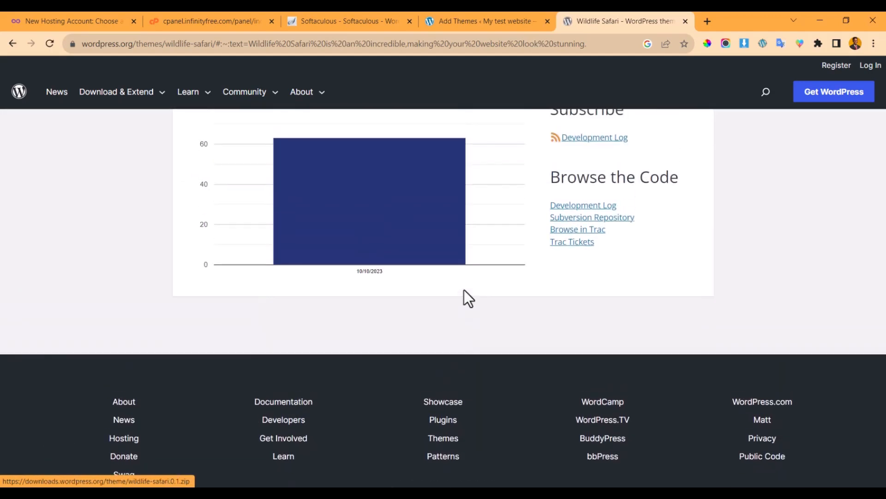
scroll(471, 291, up, 12)
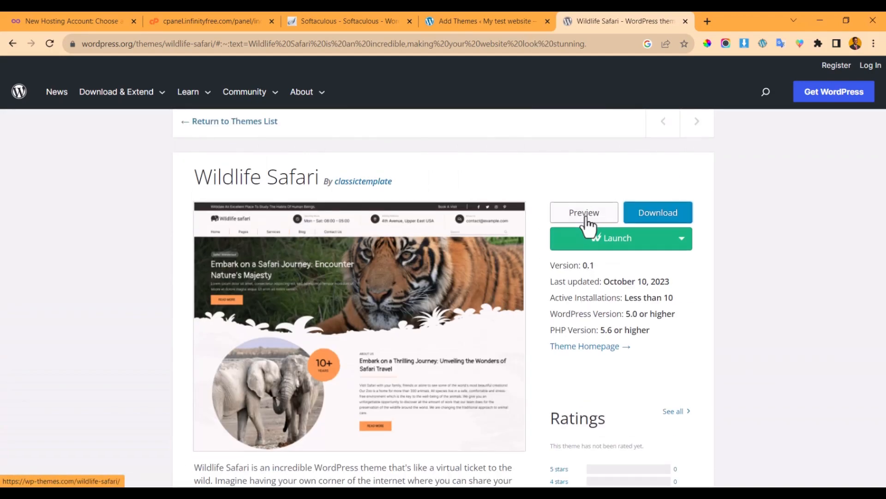
scroll(591, 281, down, 2)
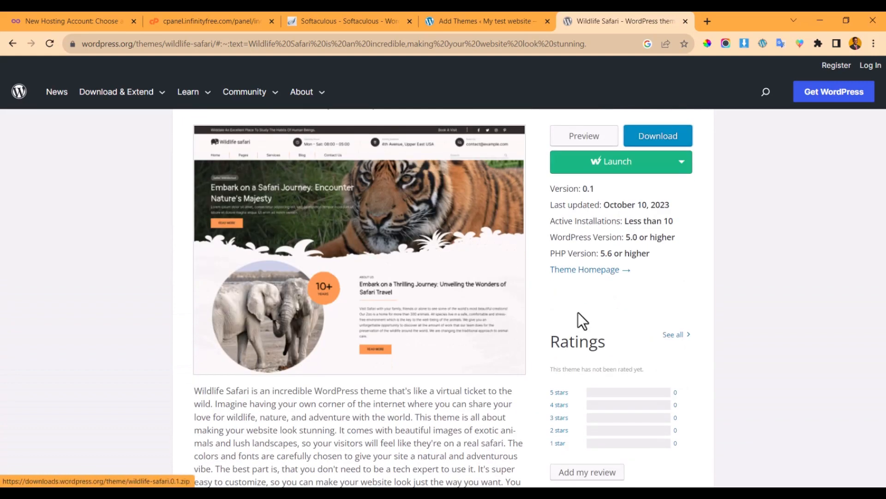
click(562, 134)
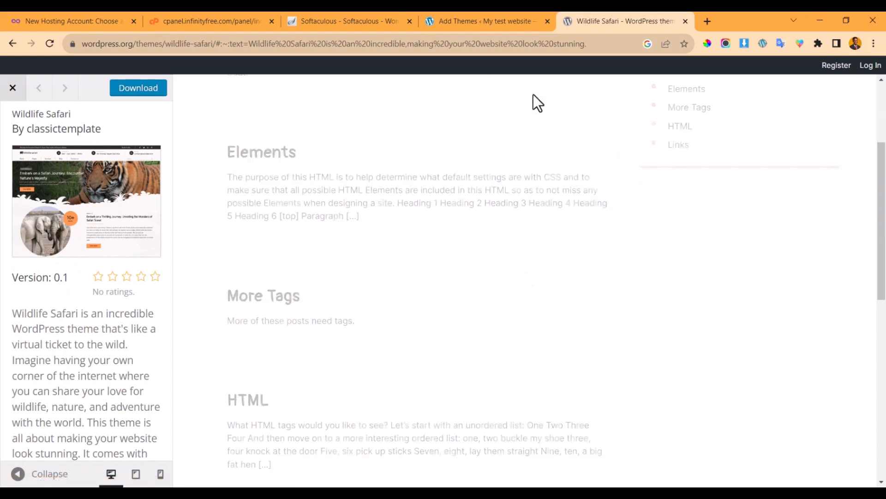
- Close the WordPress.org tab to return to the admin Wildlife Safari preview
click(499, 21)
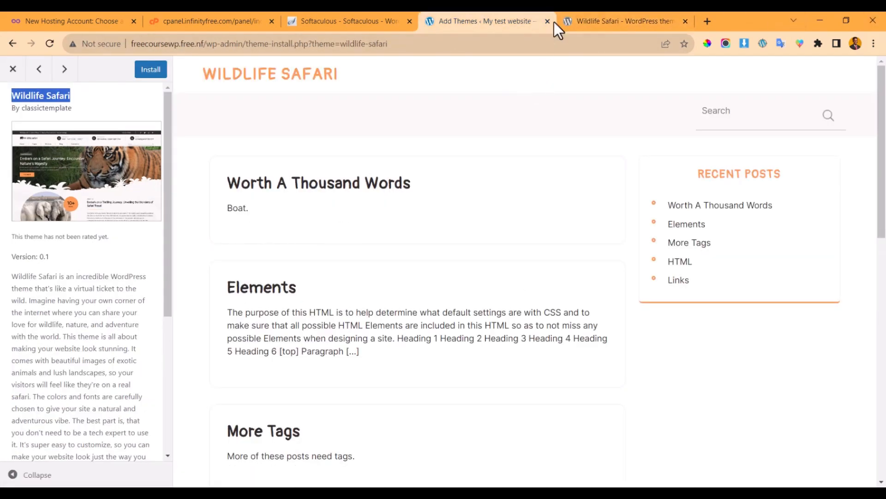
click(584, 21)
scroll(495, 155, down, 10)
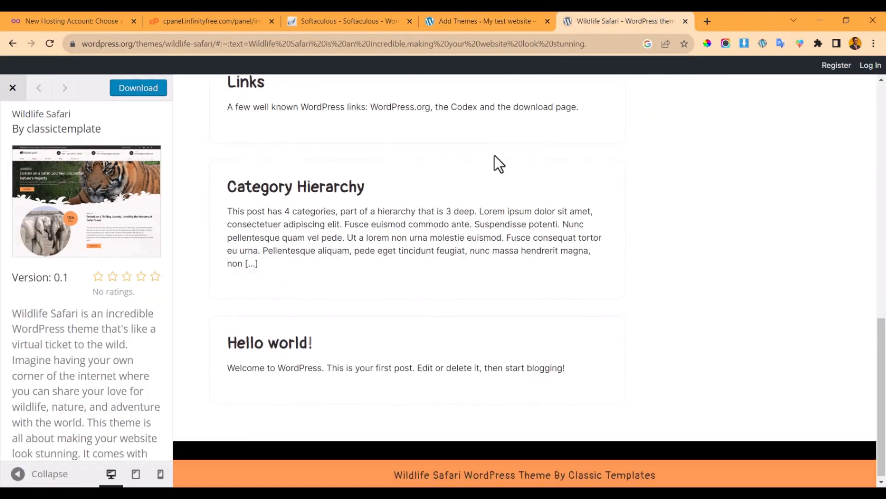
click(686, 21)
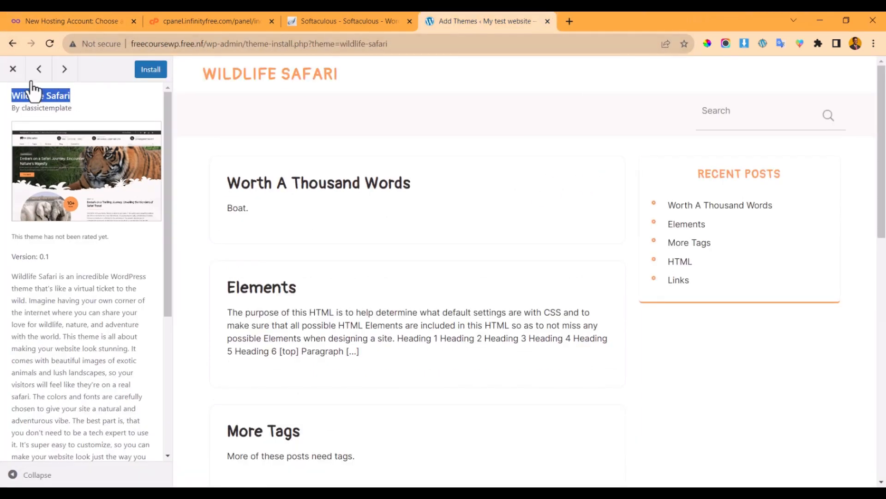
- Close the Wildlife Safari preview and dismiss the theme search suggestions
click(13, 69)
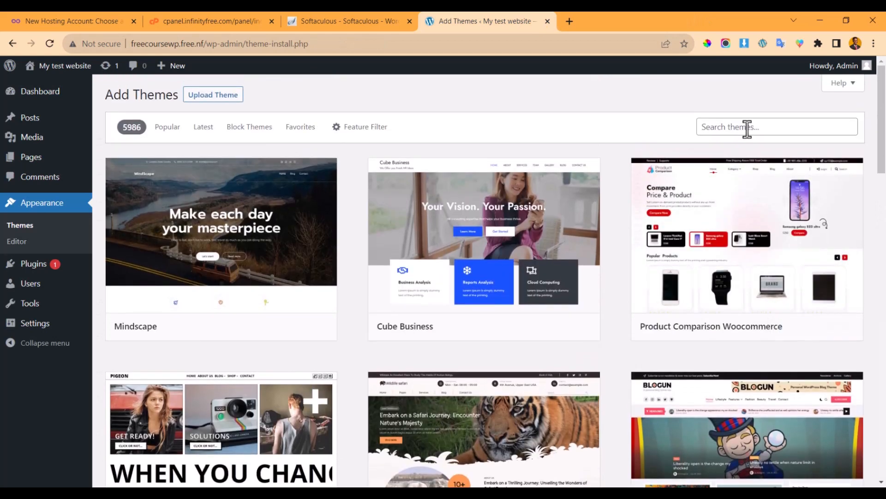
click(746, 128)
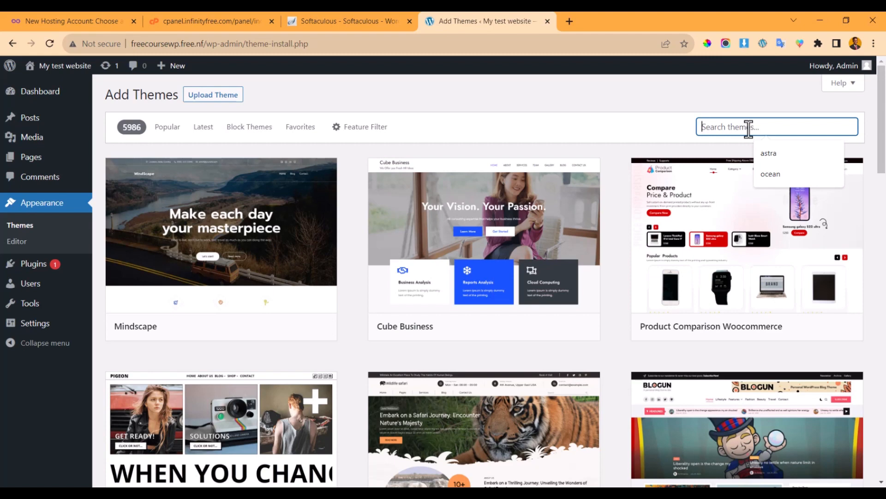
click(662, 130)
right_click(662, 129)
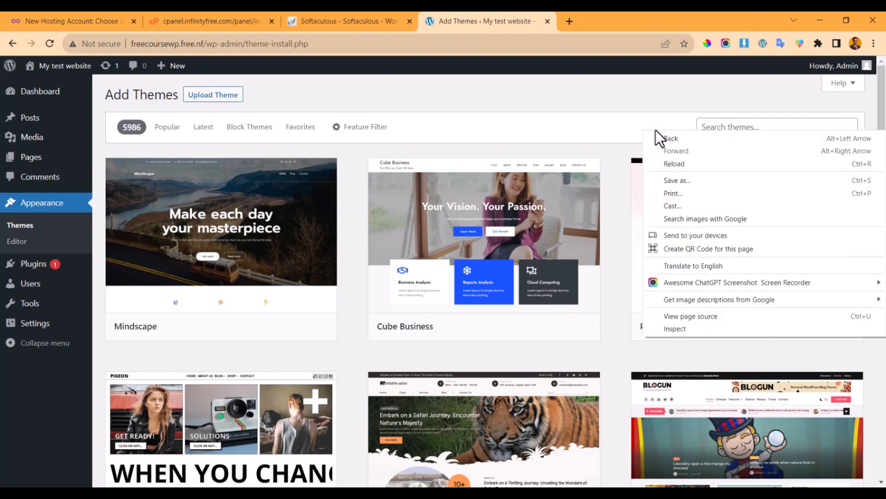
click(626, 123)
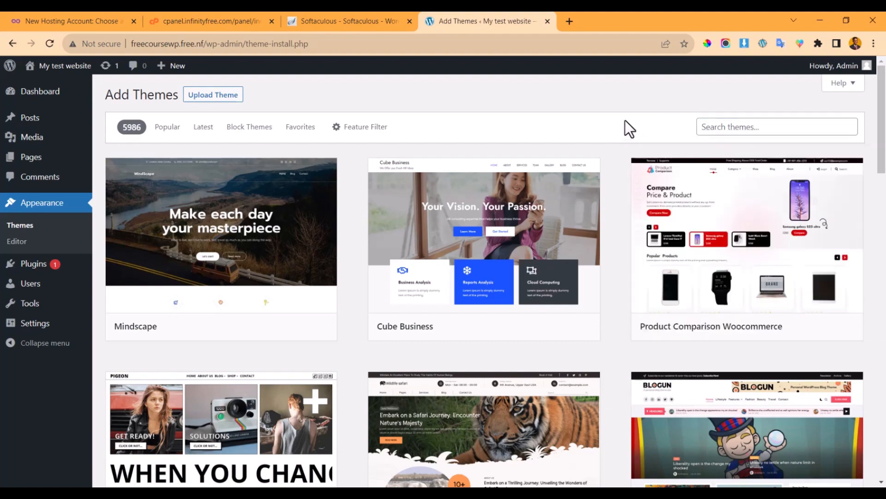
- Scroll through the Add Themes grid and focus the Search themes box
scroll(638, 192, down, 7)
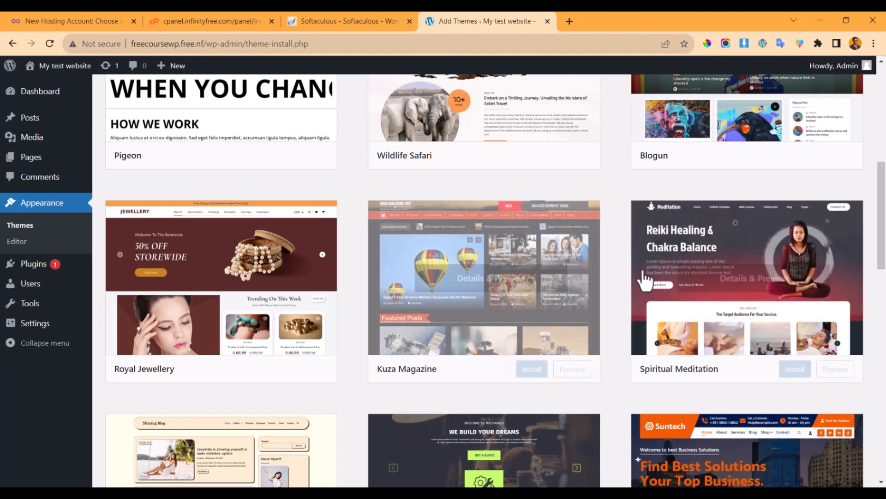
scroll(291, 286, up, 7)
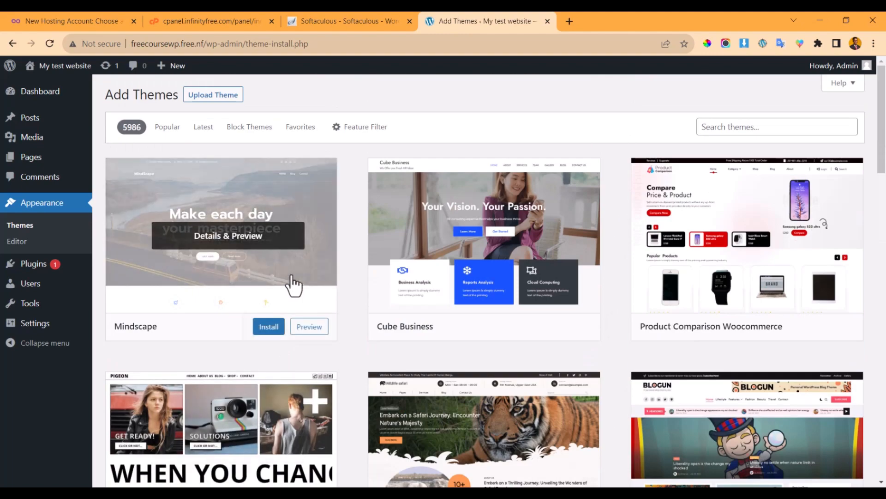
scroll(462, 277, down, 3)
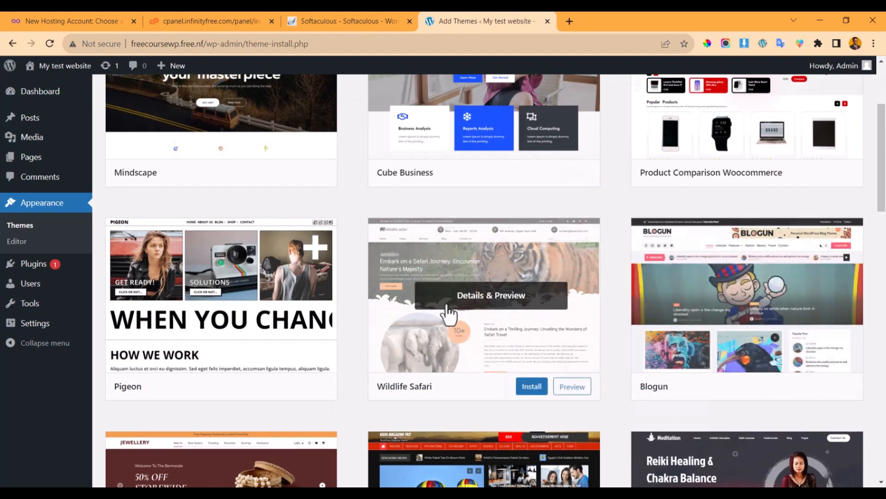
scroll(447, 315, down, 5)
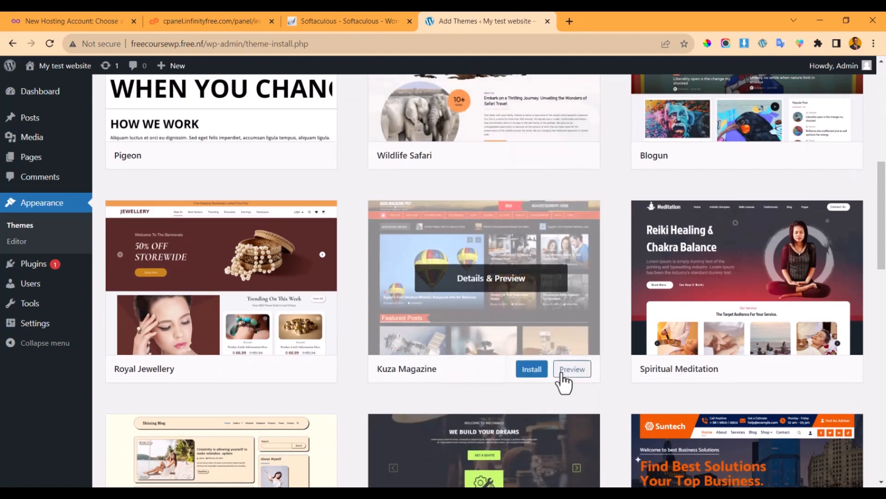
scroll(510, 279, down, 3)
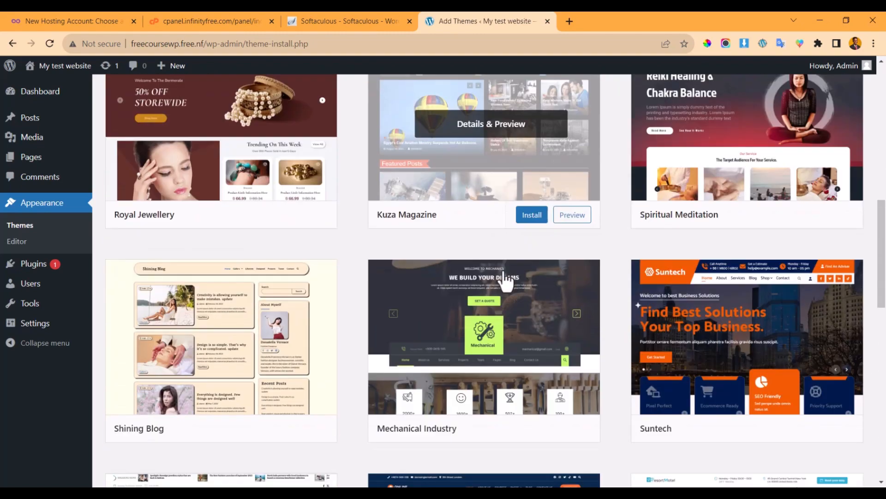
scroll(506, 282, down, 3)
scroll(503, 268, up, 15)
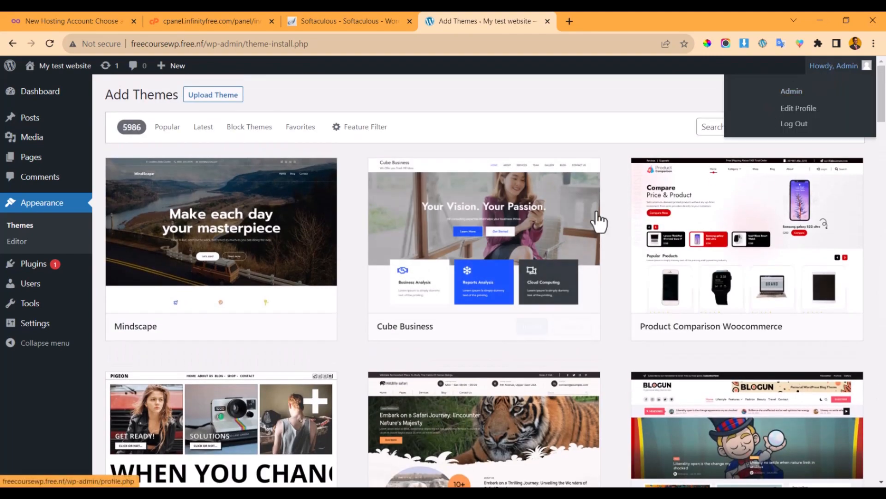
click(779, 128)
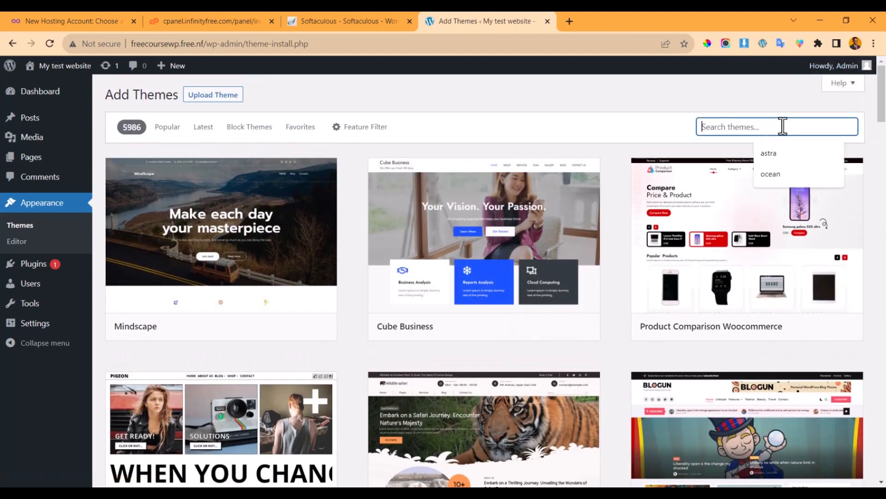
- Search the theme directory for astra and install the Astra theme
click(775, 149)
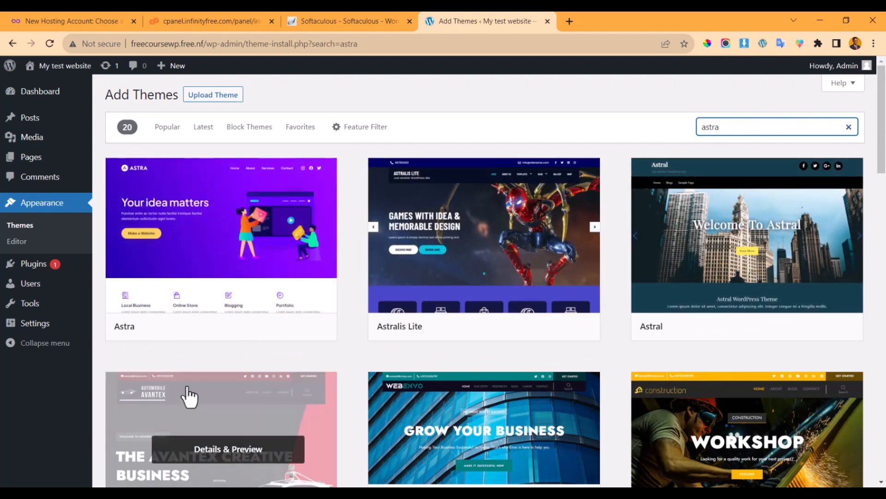
click(261, 328)
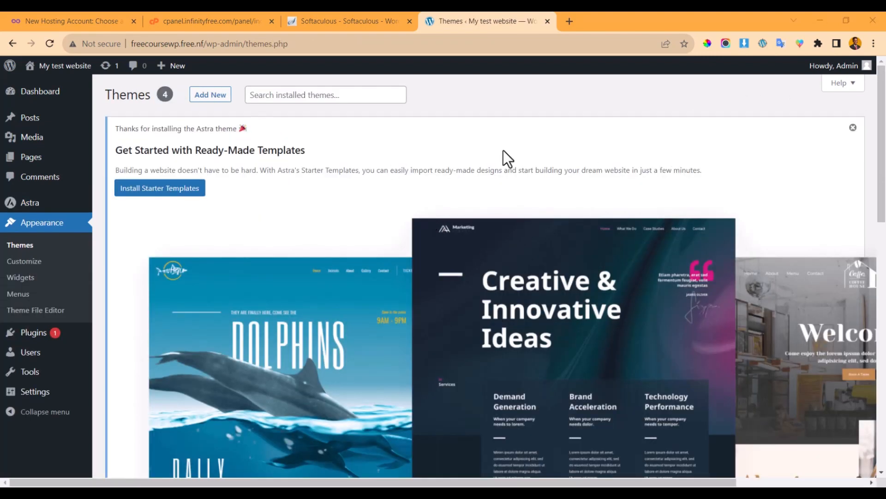
scroll(296, 150, down, 5)
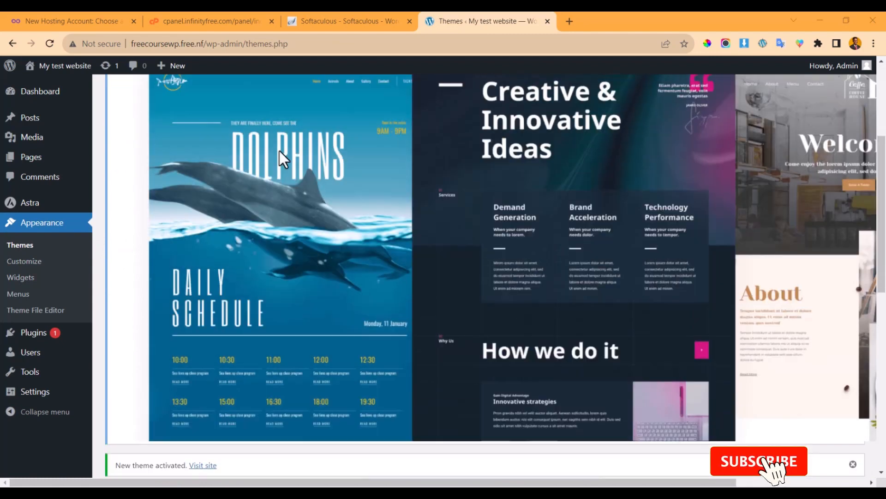
scroll(279, 151, up, 5)
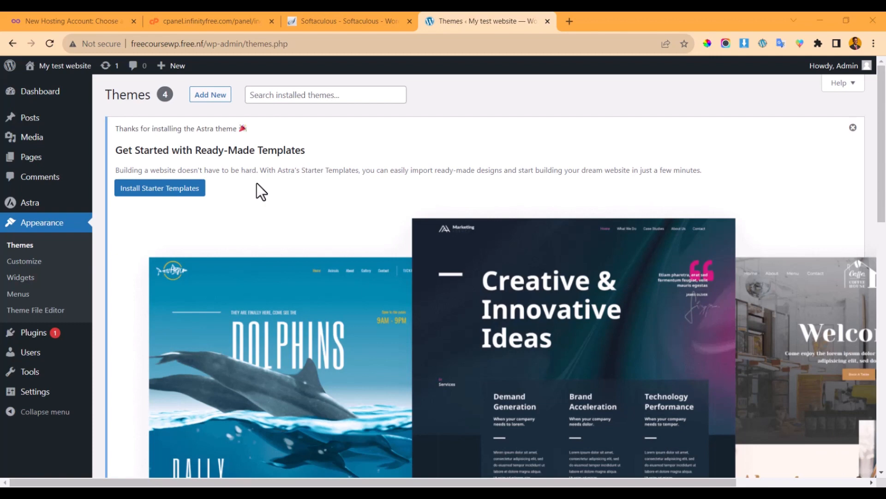
scroll(259, 182, down, 10)
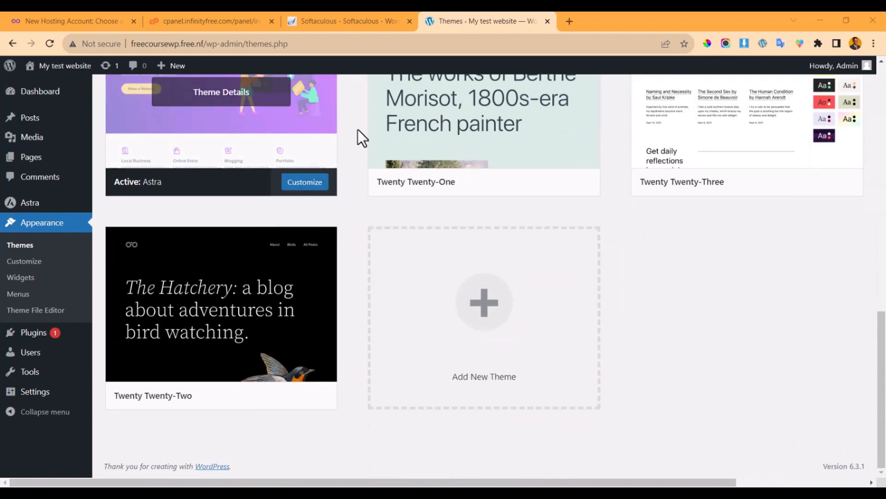
scroll(231, 157, up, 2)
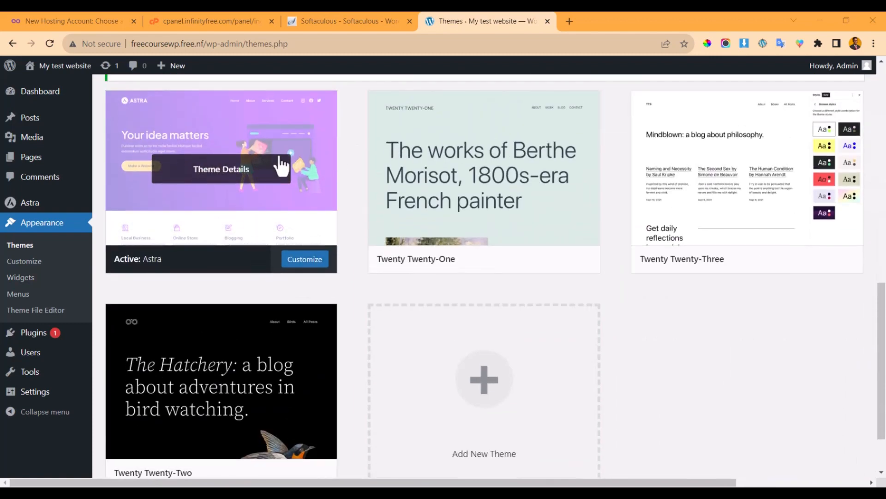
scroll(275, 194, up, 2)
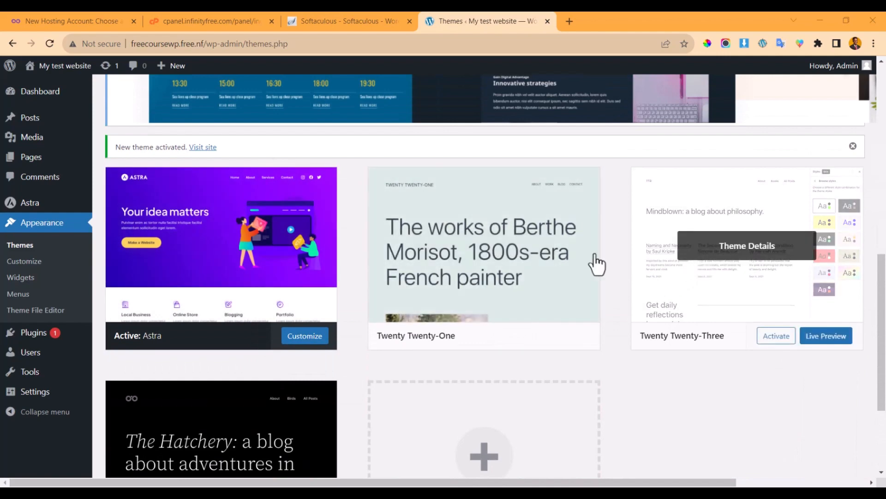
scroll(487, 249, down, 2)
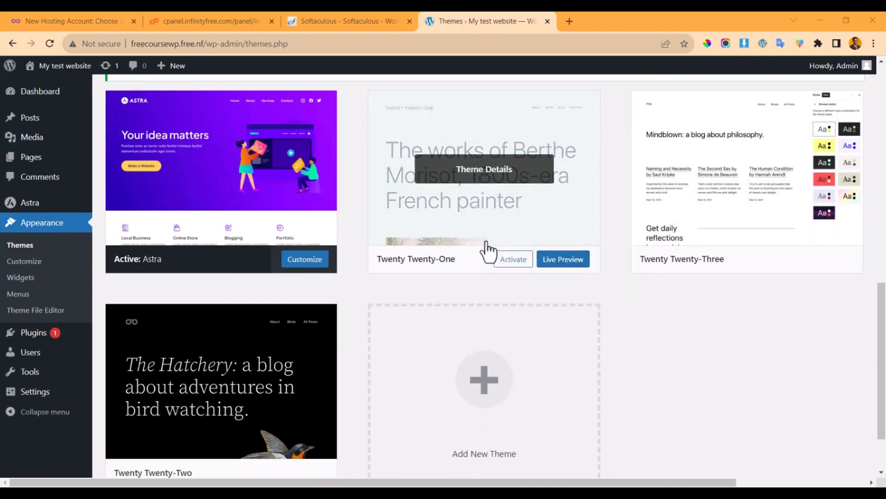
scroll(439, 244, down, 2)
scroll(408, 257, up, 2)
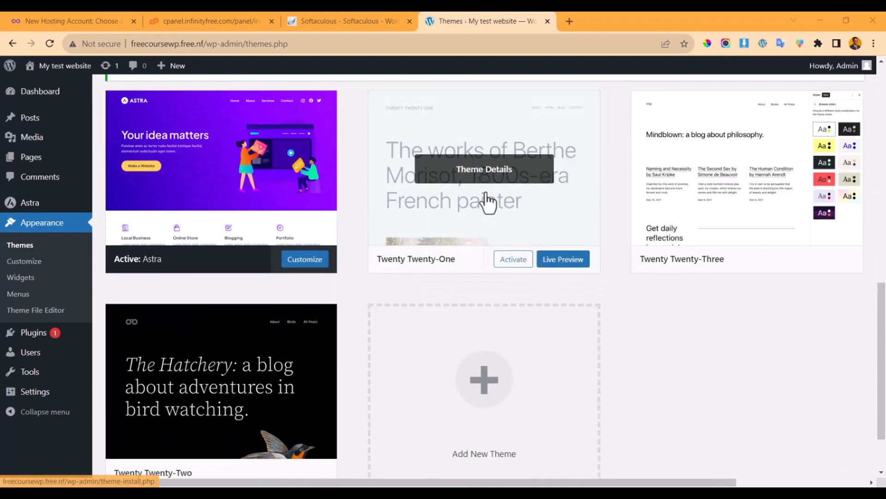
scroll(489, 173, down, 2)
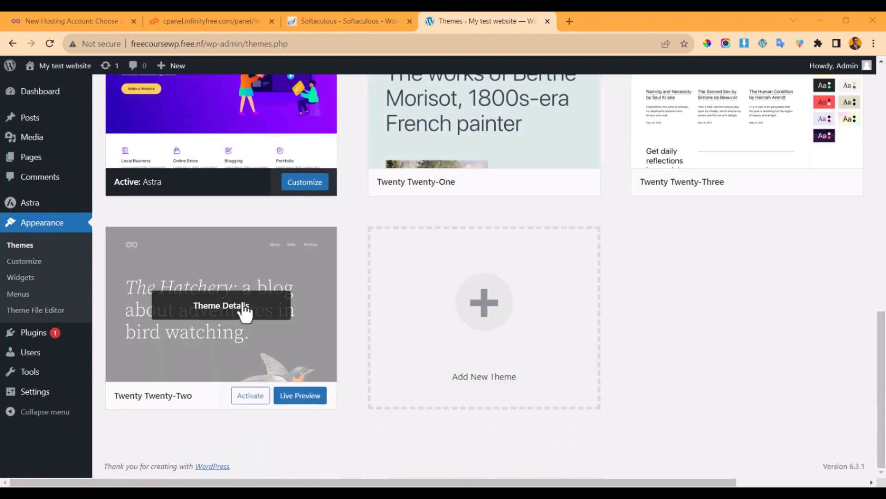
- Delete the Twenty Twenty-Two and Twenty Twenty-One themes, confirming each deletion
click(241, 309)
scroll(796, 362, down, 1)
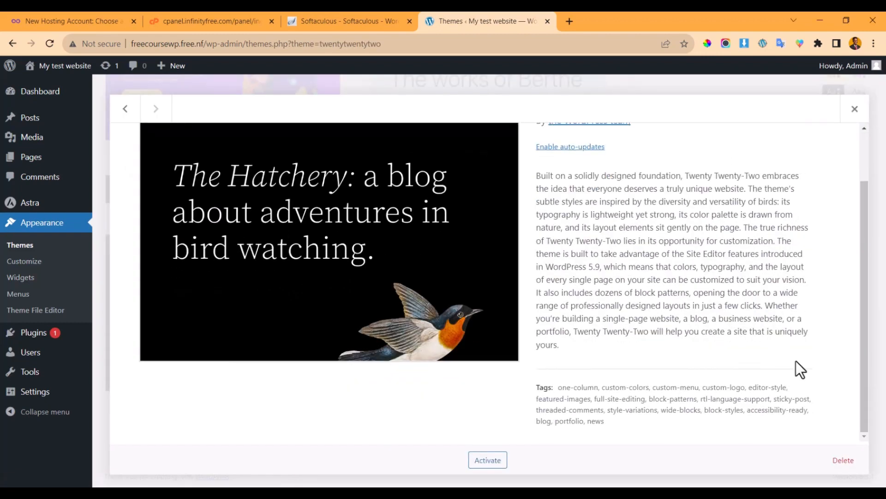
click(841, 460)
click(503, 134)
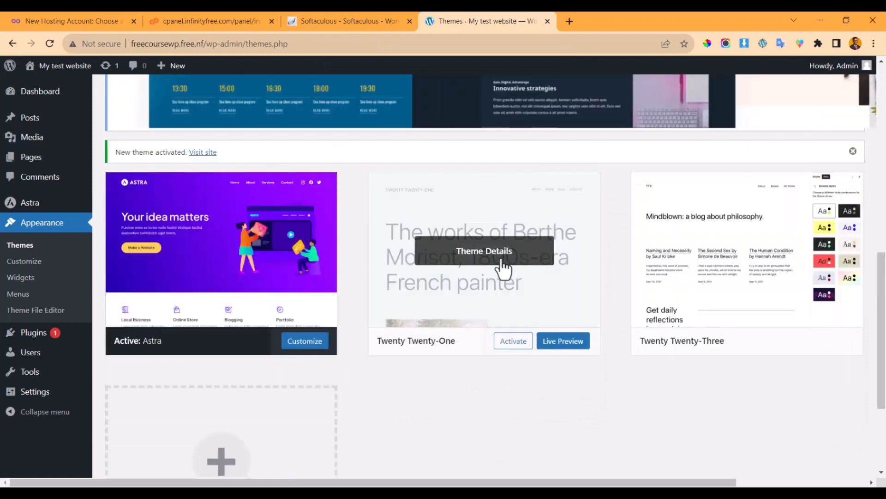
click(505, 273)
click(848, 459)
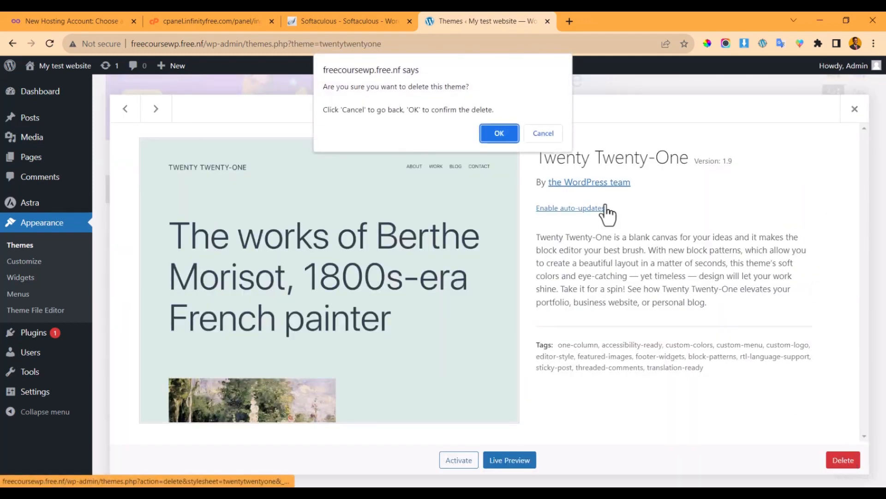
click(497, 133)
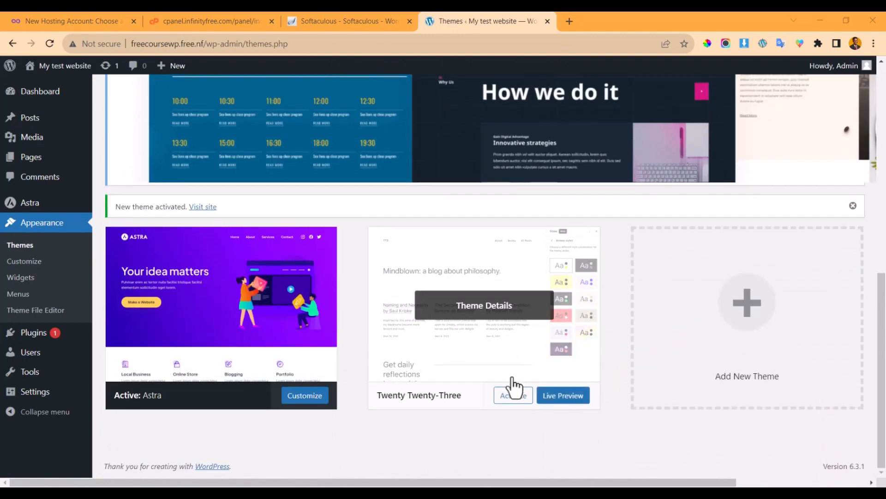
click(512, 395)
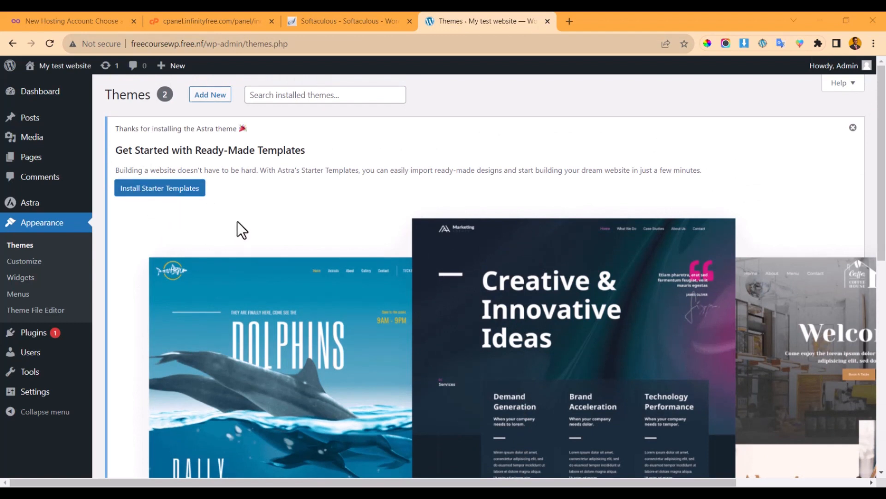
- Google 'wordpress themes' in a new tab and open the WordPress.org Themes directory
click(569, 21)
text(wordpress themes)
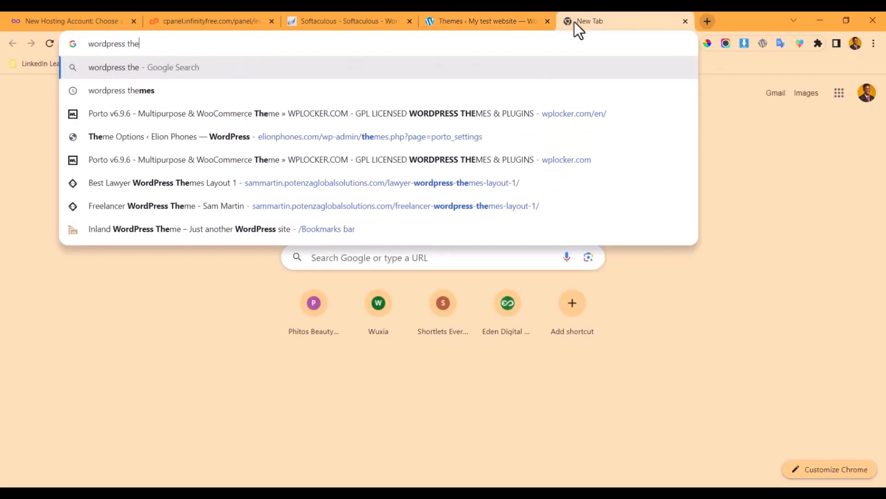
key(Return)
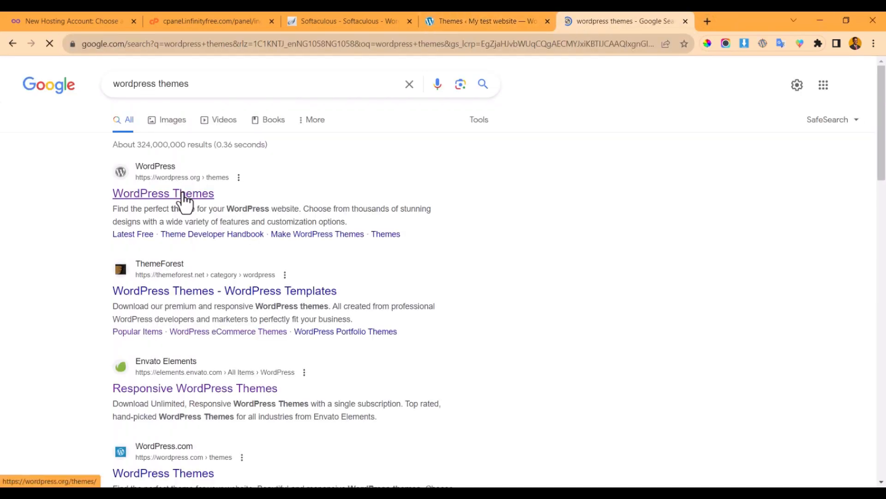
click(184, 196)
click(510, 18)
click(640, 18)
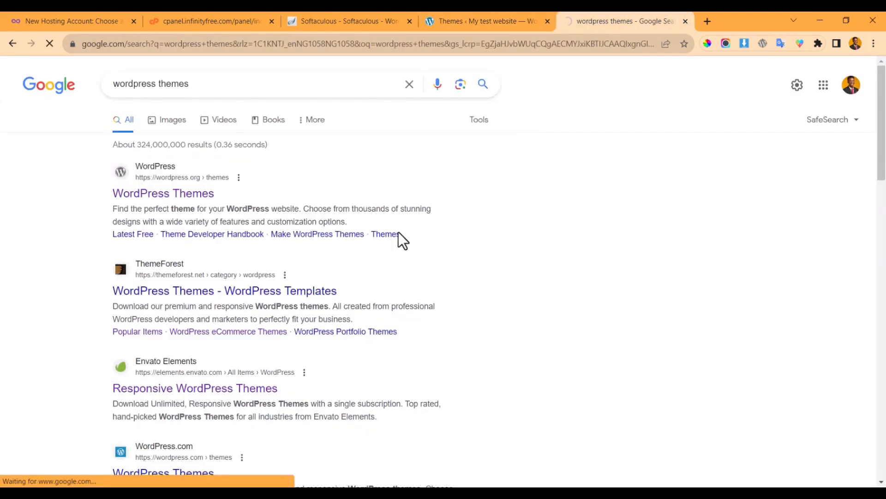
- Browse the WordPress.org Themes directory and load more themes into the grid
click(479, 20)
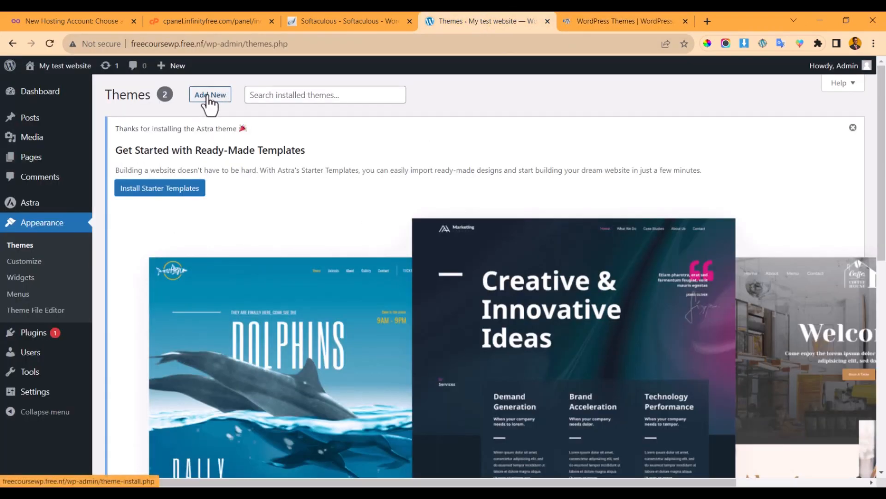
click(645, 19)
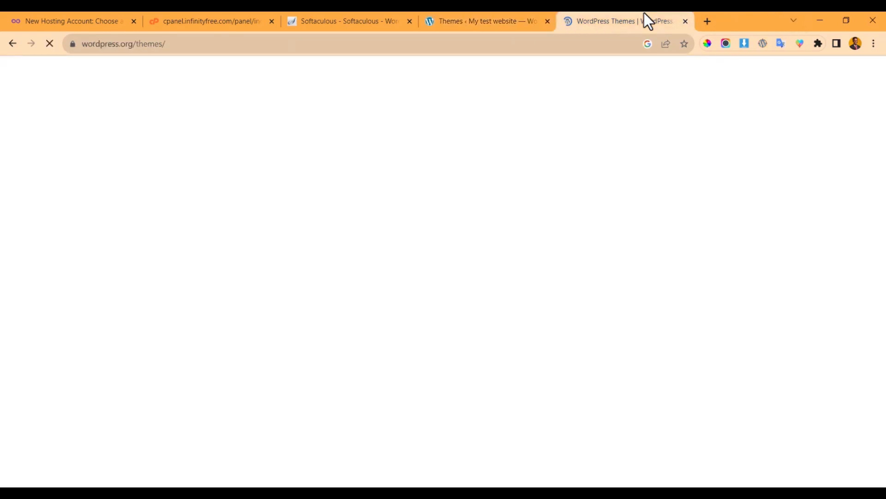
scroll(535, 151, down, 5)
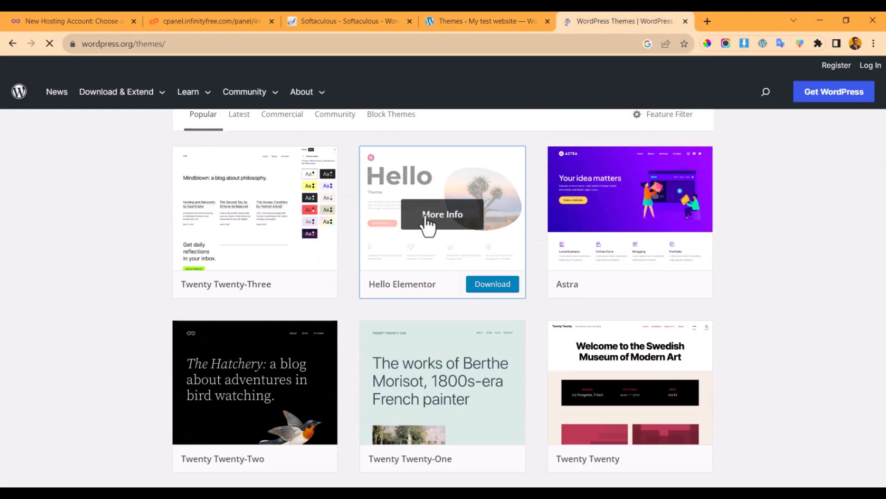
scroll(247, 263, down, 10)
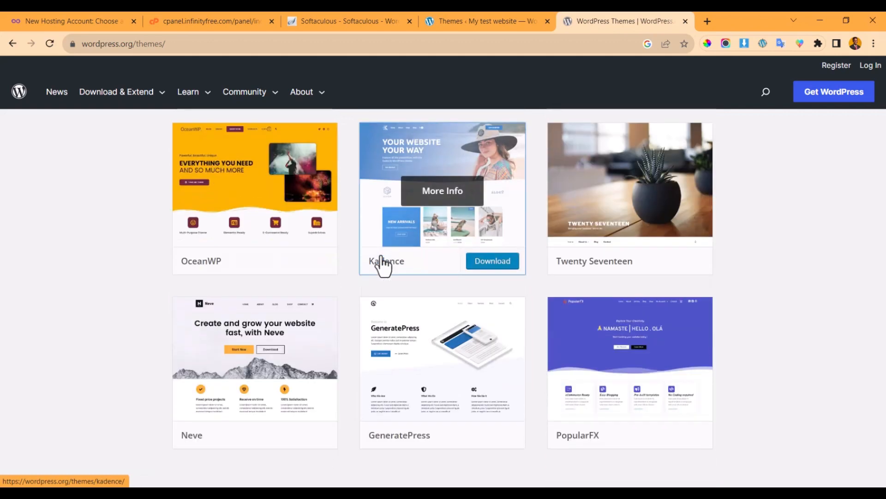
scroll(384, 257, down, 5)
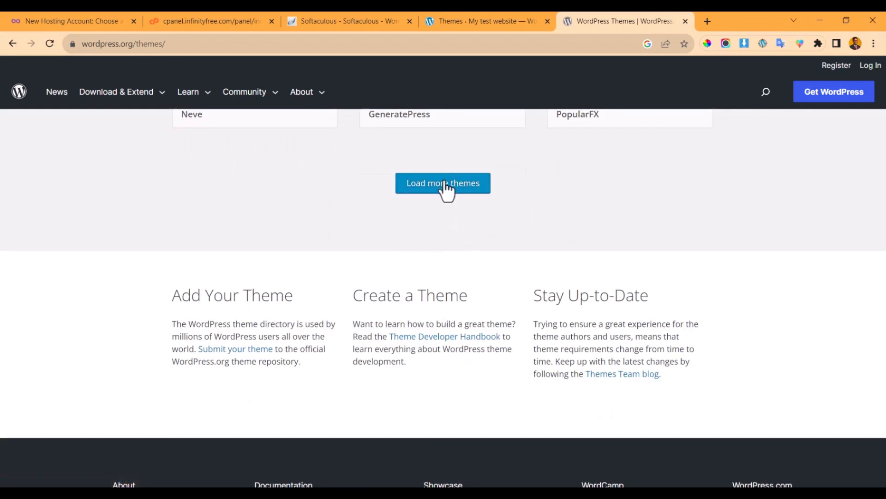
click(446, 187)
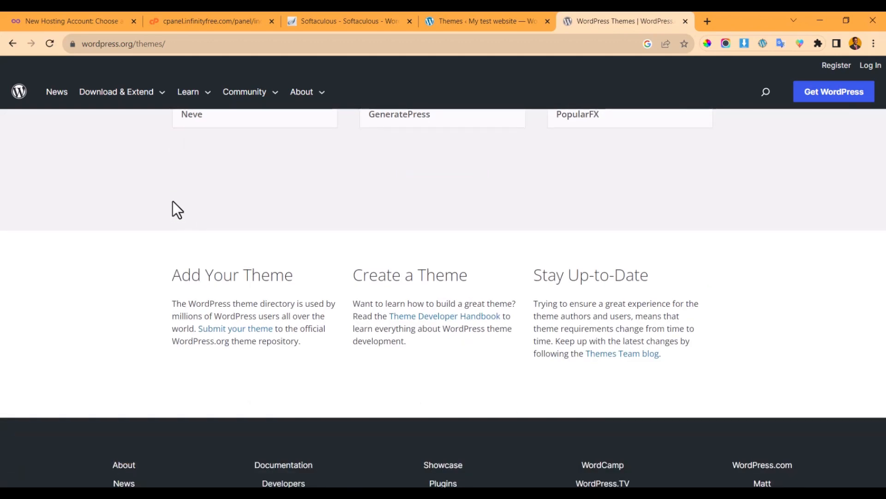
scroll(345, 257, up, 20)
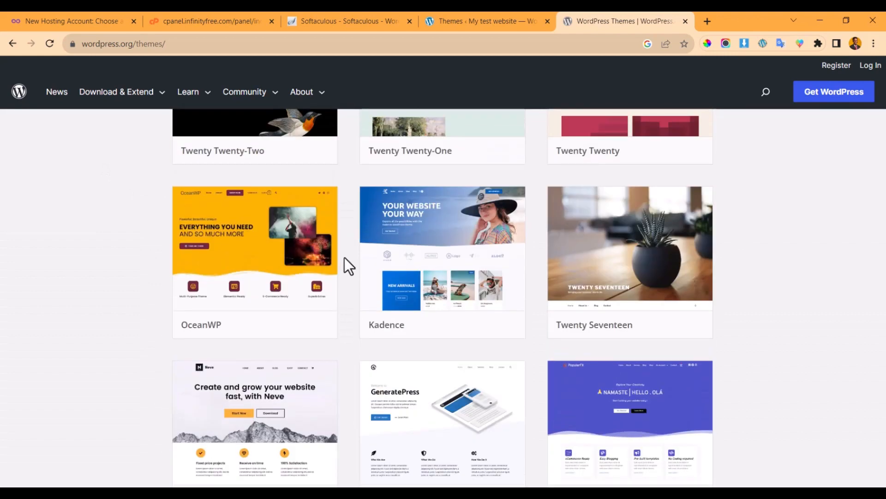
- Open another new tab with 'theme' entered in the address bar, unsearched
click(704, 19)
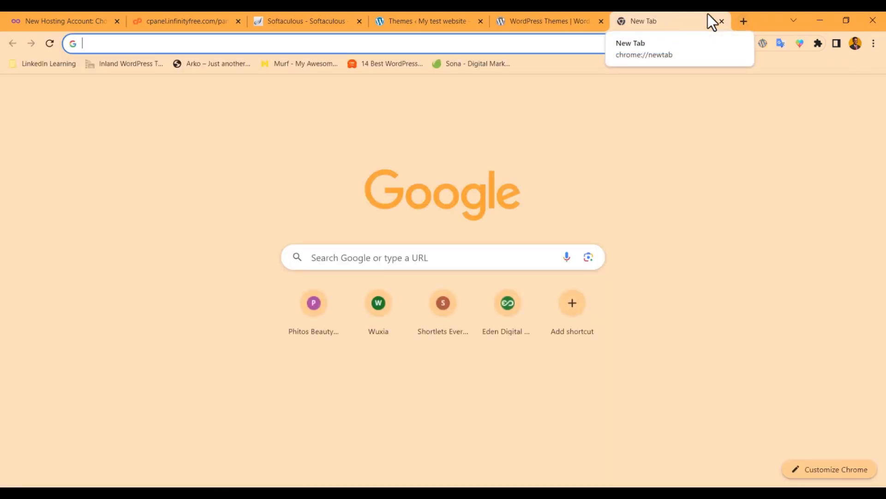
text(the)
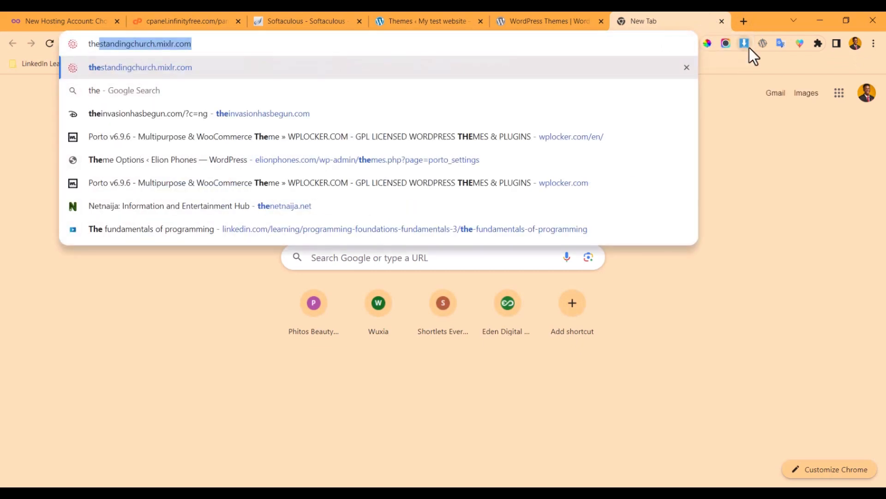
text(me)
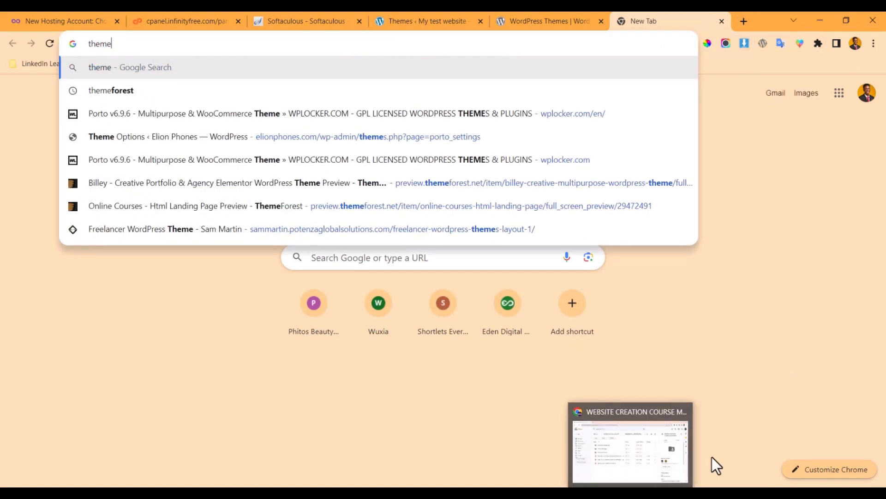
click(168, 309)
right_click(186, 234)
click(179, 196)
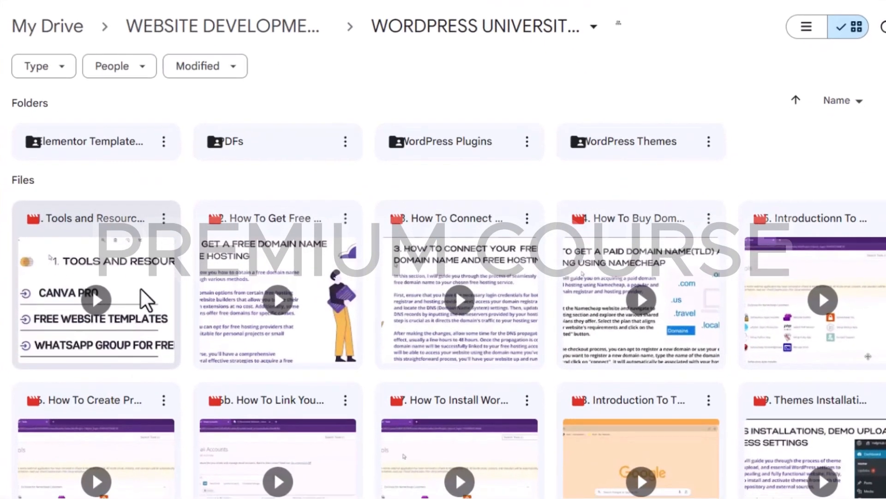
scroll(140, 286, down, 5)
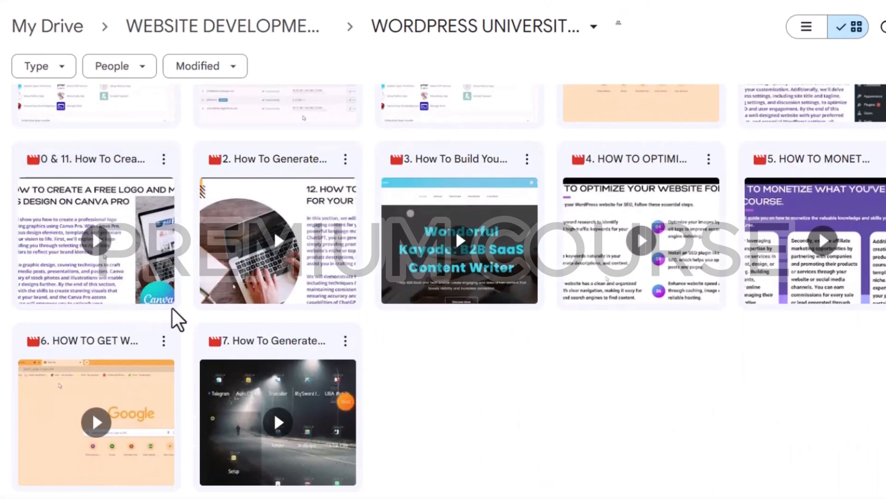
scroll(185, 307, up, 9)
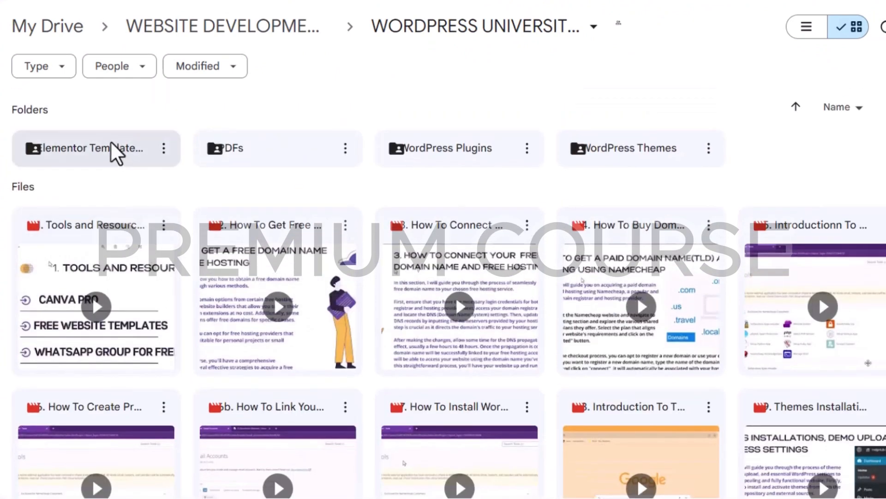
click(99, 148)
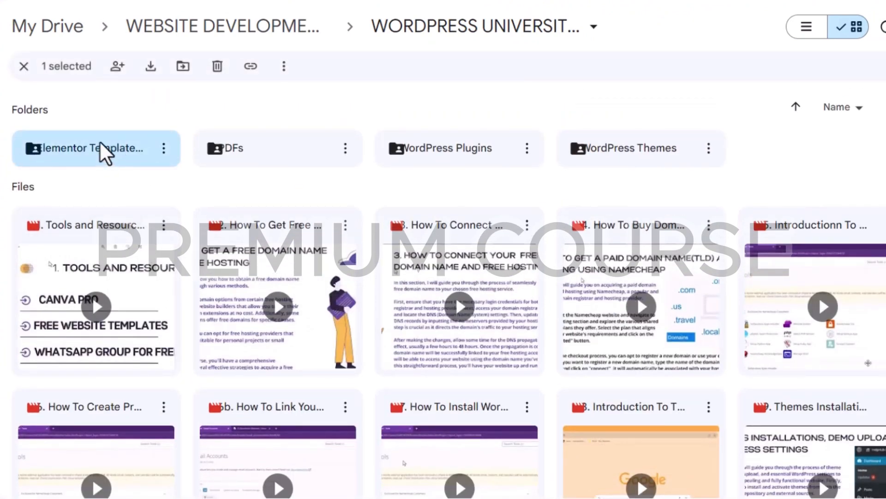
double_click(100, 155)
scroll(286, 191, down, 15)
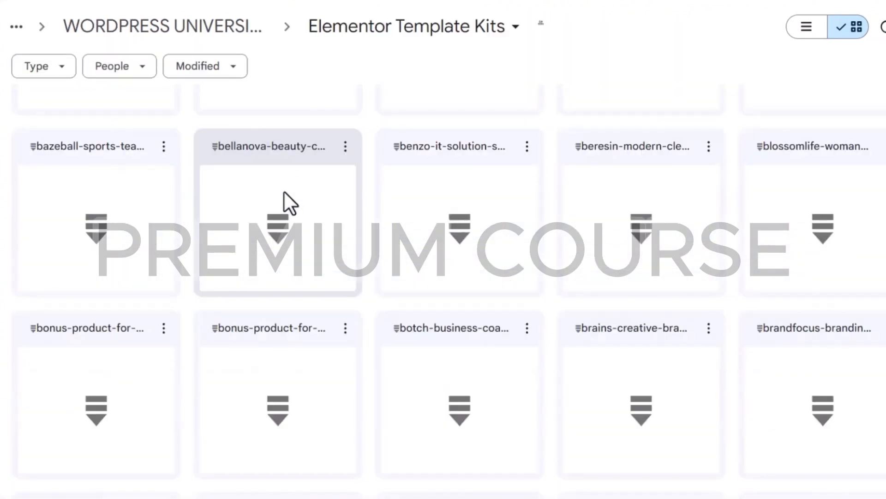
scroll(281, 196, up, 10)
scroll(281, 192, up, 6)
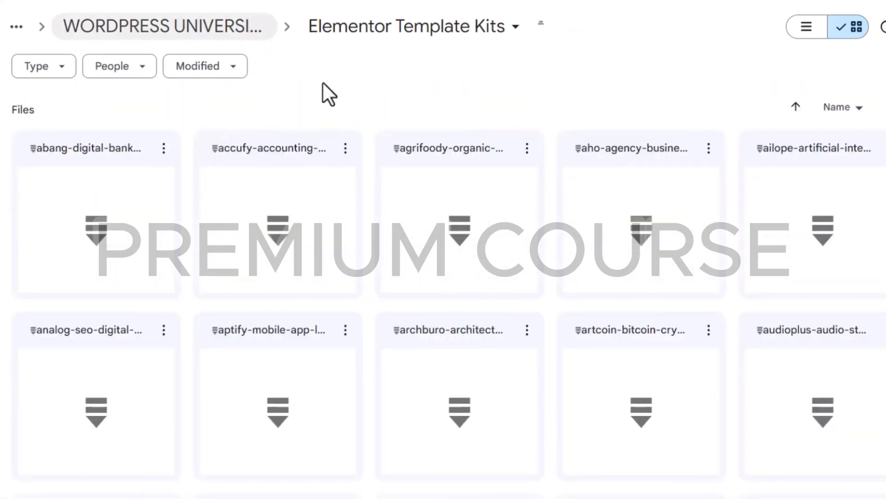
key(alt+Left)
click(446, 154)
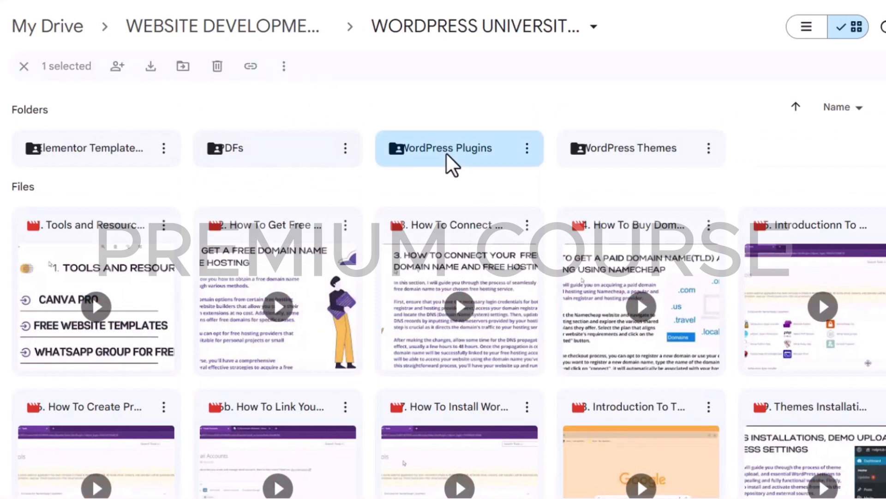
double_click(445, 153)
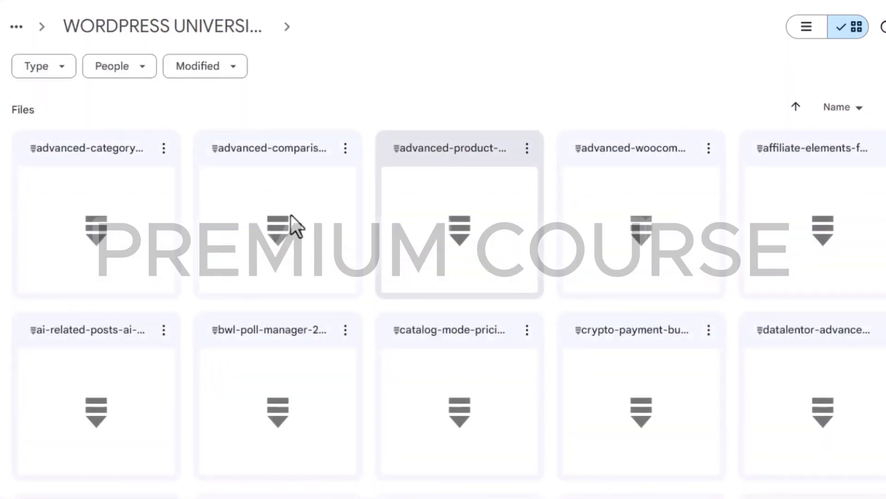
scroll(290, 224, down, 15)
scroll(291, 224, up, 15)
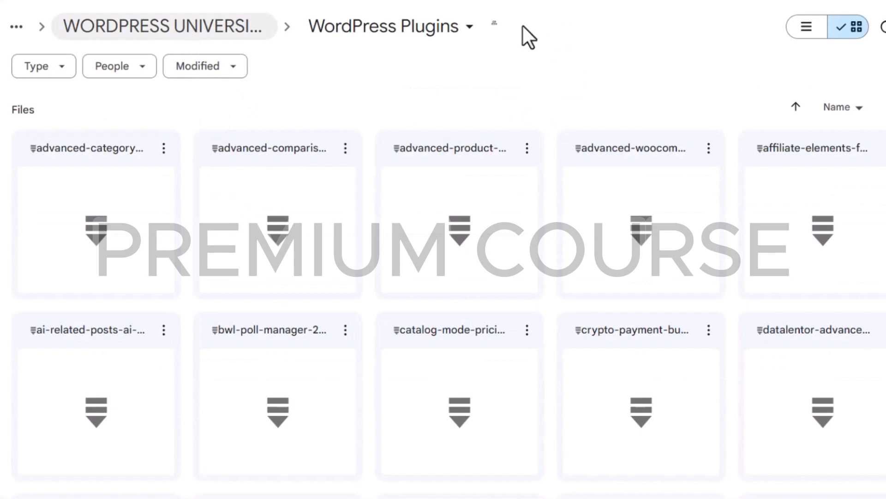
key(alt+Left)
click(632, 152)
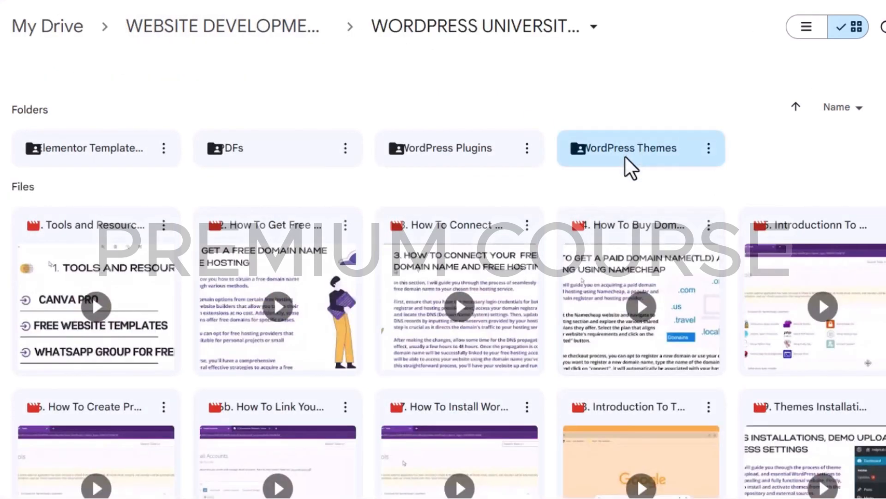
key(Return)
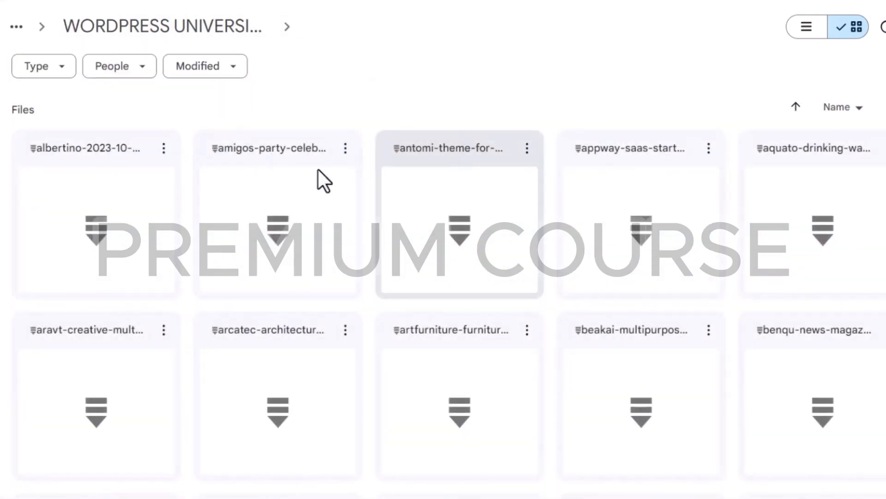
scroll(375, 189, down, 10)
scroll(369, 185, up, 10)
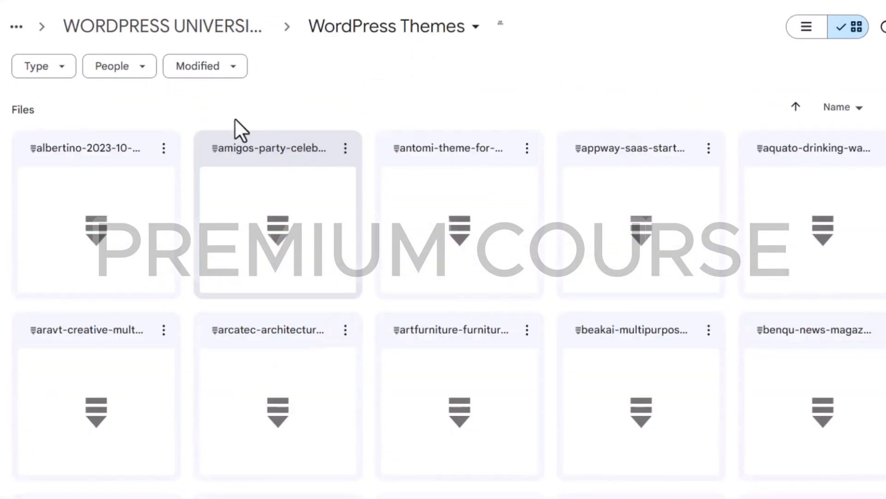
key(alt+Left)
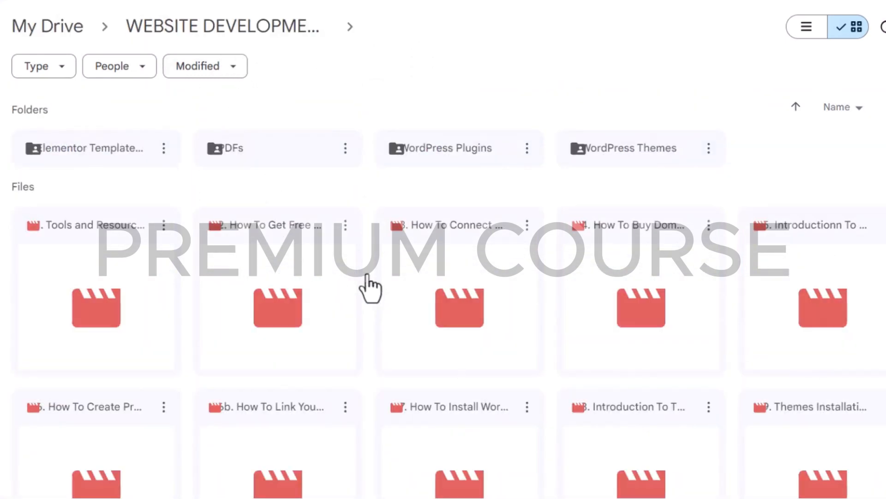
scroll(363, 274, down, 10)
scroll(359, 277, down, 5)
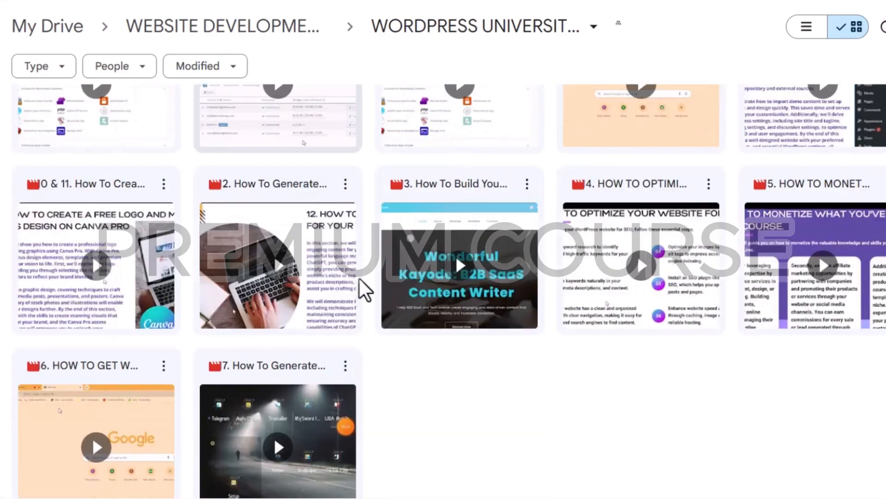
scroll(353, 277, up, 2)
scroll(353, 284, up, 10)
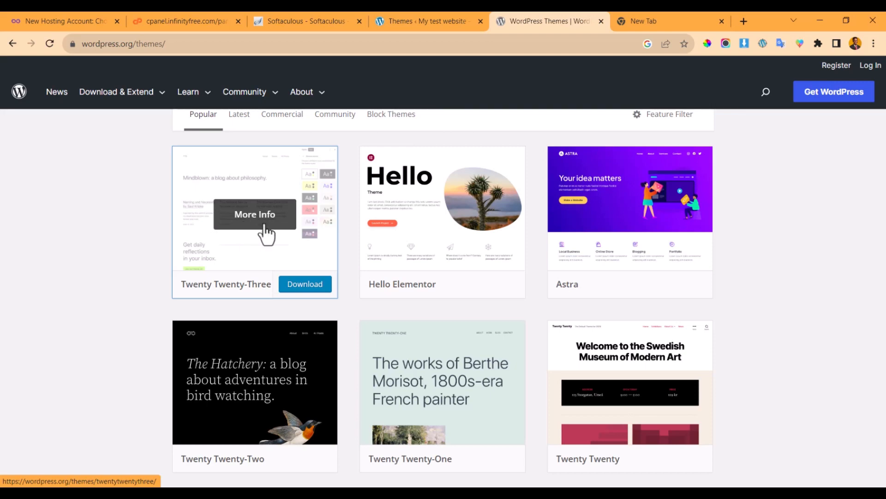
scroll(267, 232, up, 5)
scroll(265, 297, down, 5)
scroll(208, 272, down, 2)
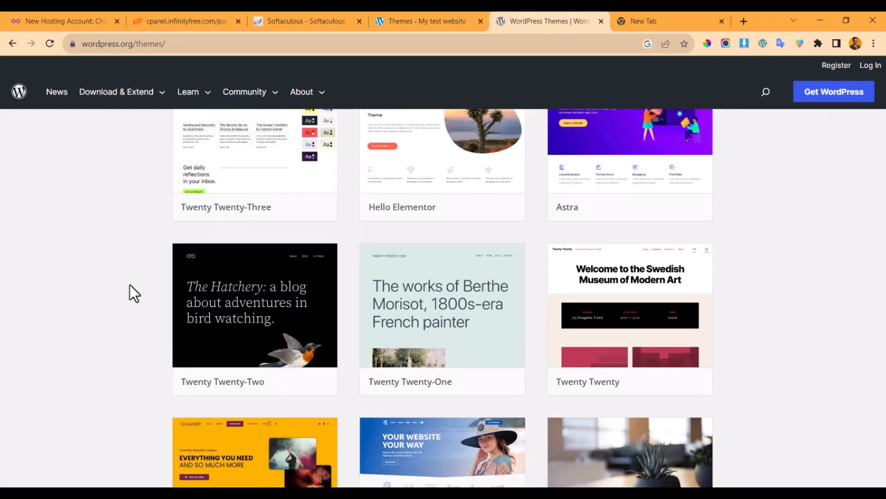
scroll(296, 258, down, 10)
scroll(284, 297, up, 8)
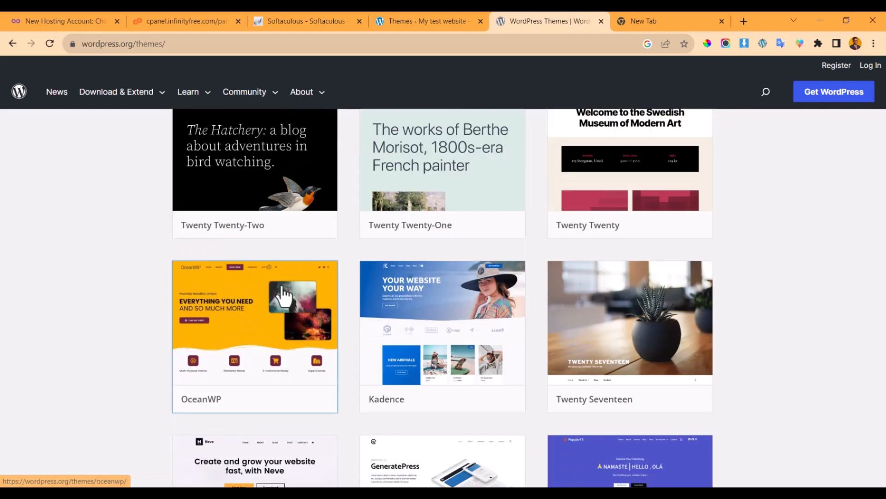
scroll(289, 282, up, 8)
scroll(292, 273, down, 4)
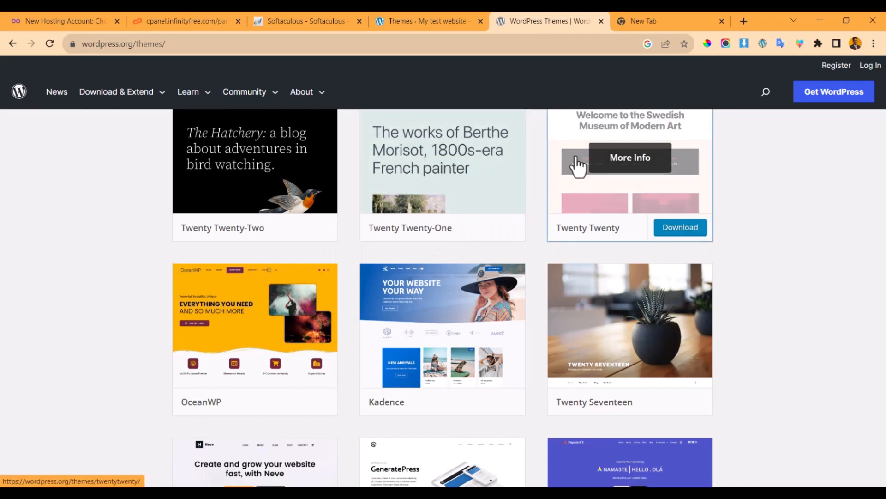
scroll(510, 206, up, 5)
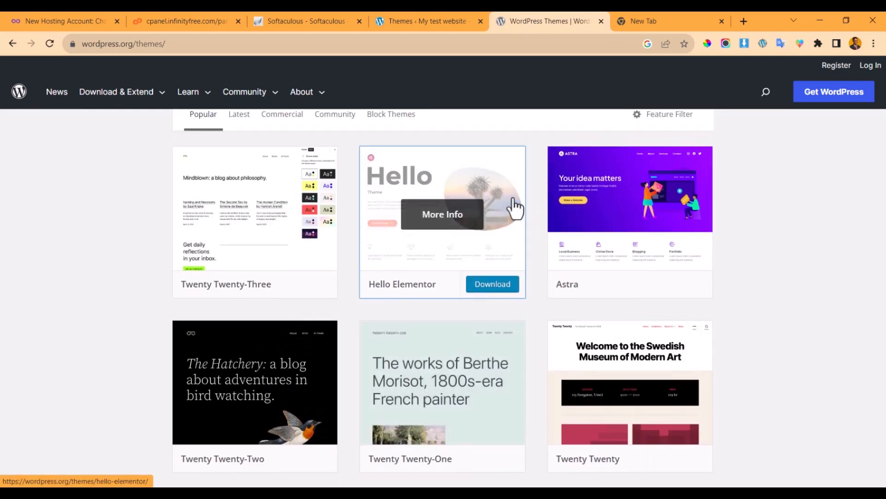
scroll(510, 206, down, 4)
scroll(451, 118, up, 6)
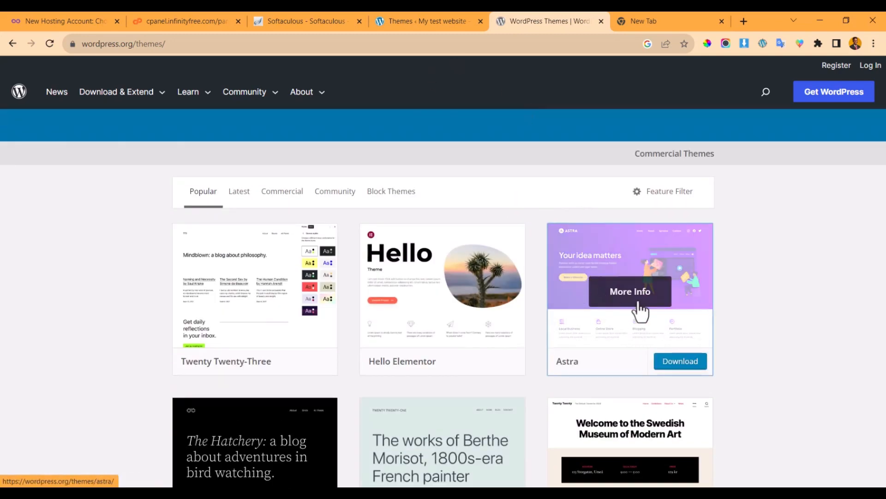
click(666, 364)
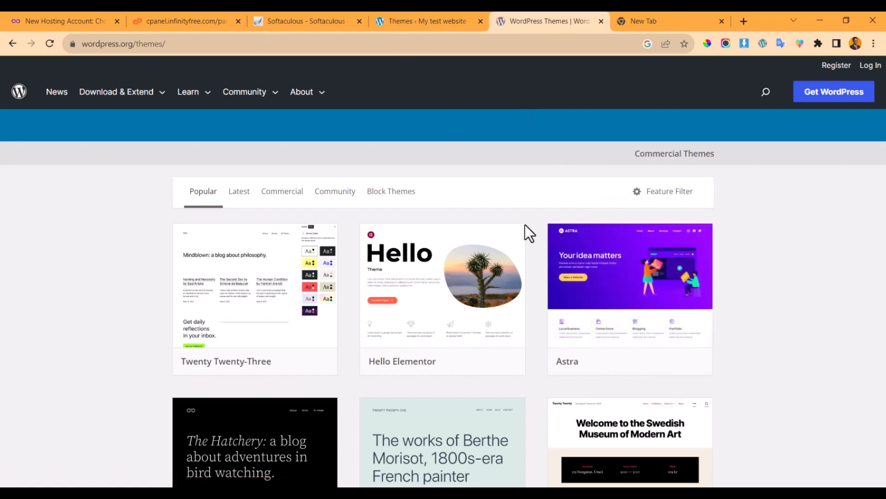
key(Return)
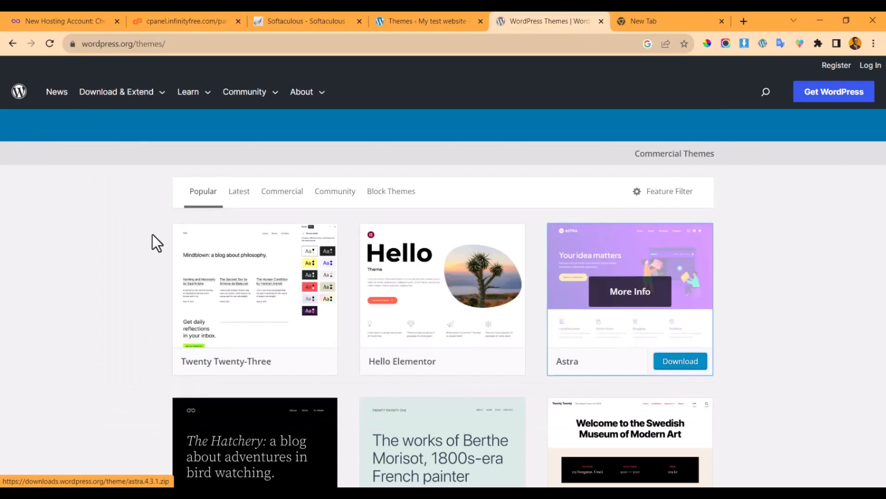
- Download the astra.4.3.1 zip to Downloads again and extract it
click(665, 360)
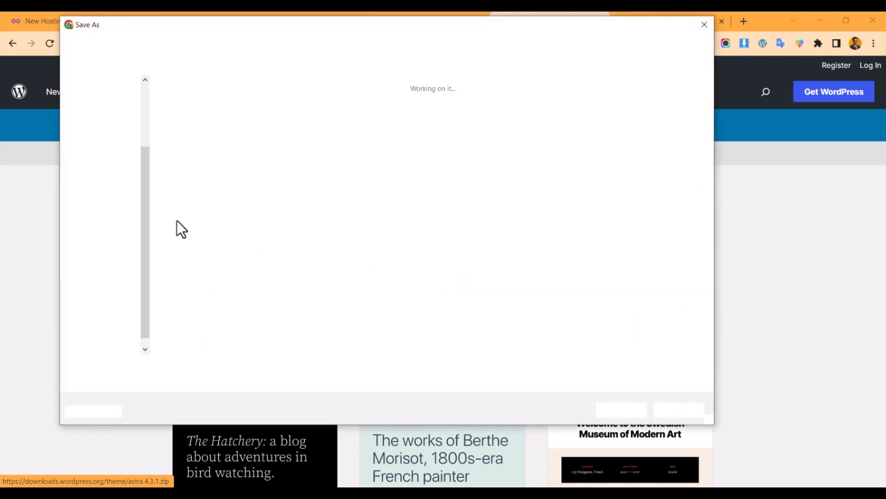
click(628, 409)
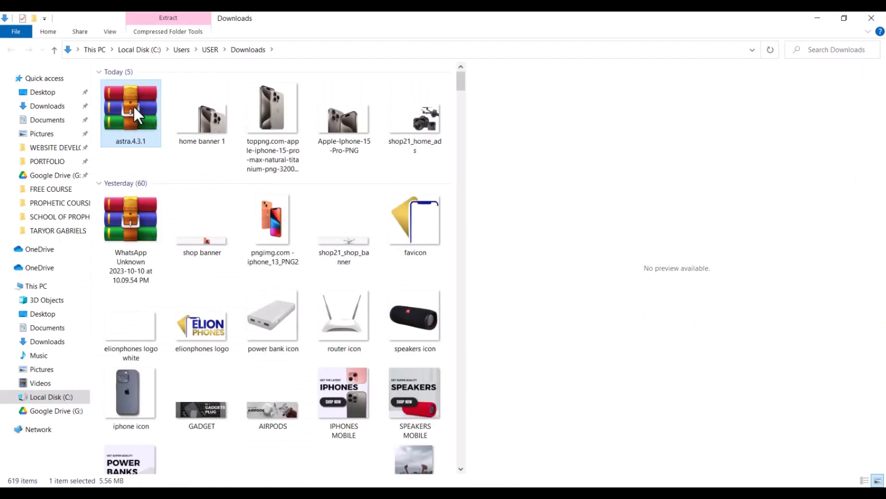
right_click(136, 105)
click(184, 177)
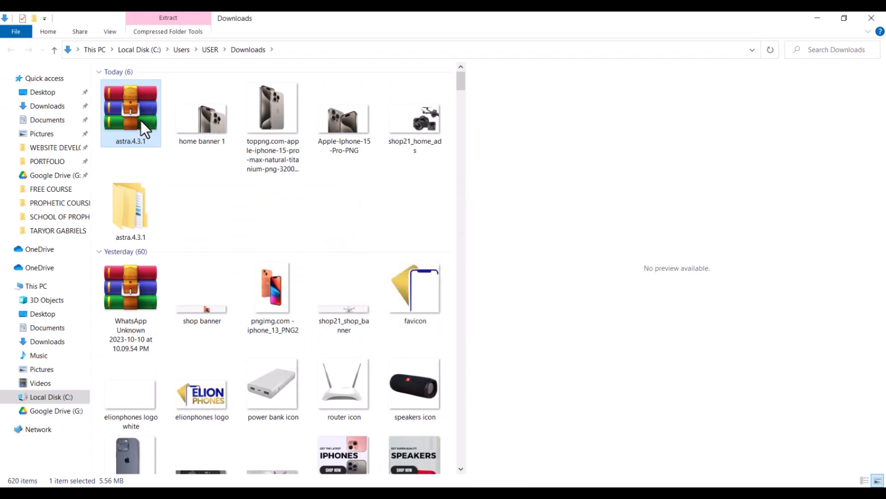
- Browse the extracted astra theme files, then go back to Downloads
click(139, 204)
double_click(139, 204)
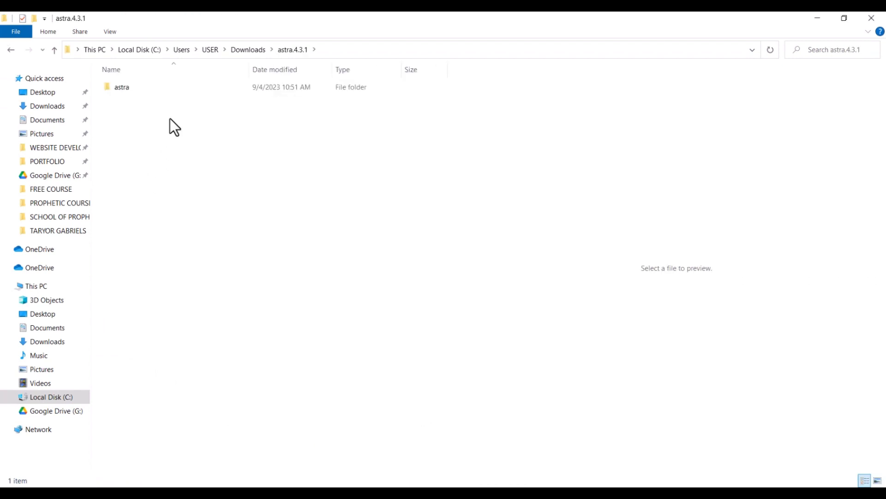
double_click(177, 89)
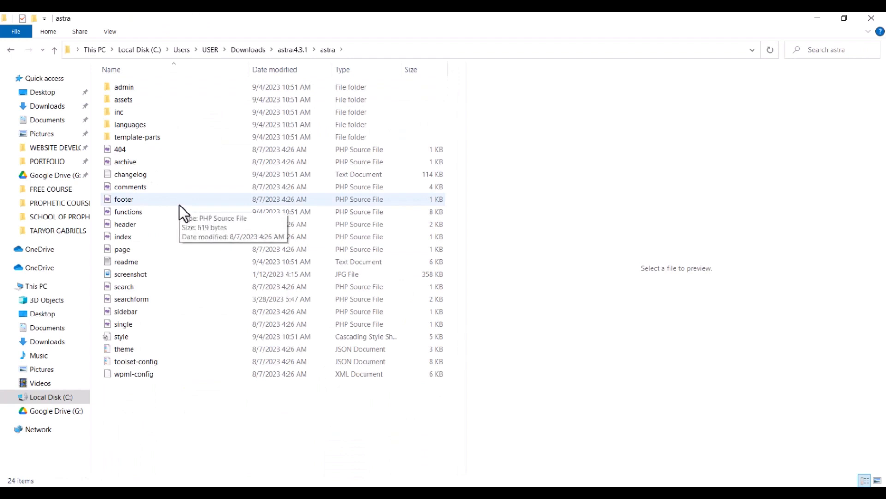
drag(215, 413, 275, 87)
right_click(256, 402)
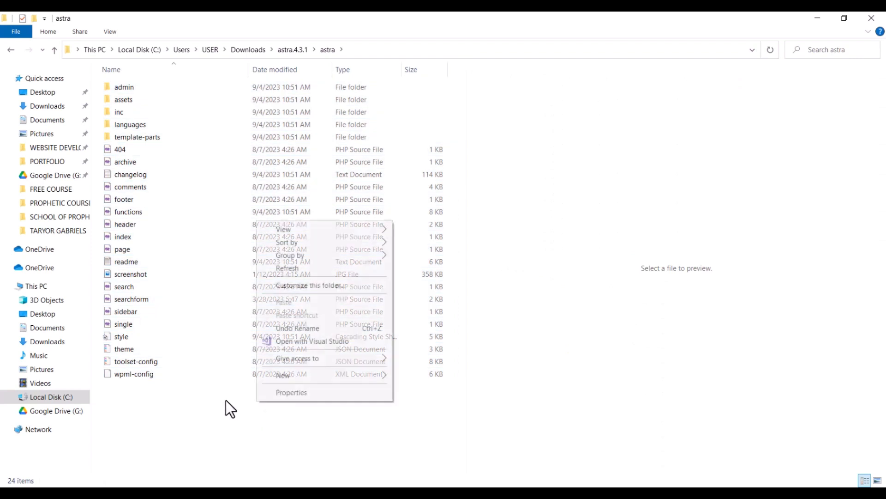
click(221, 401)
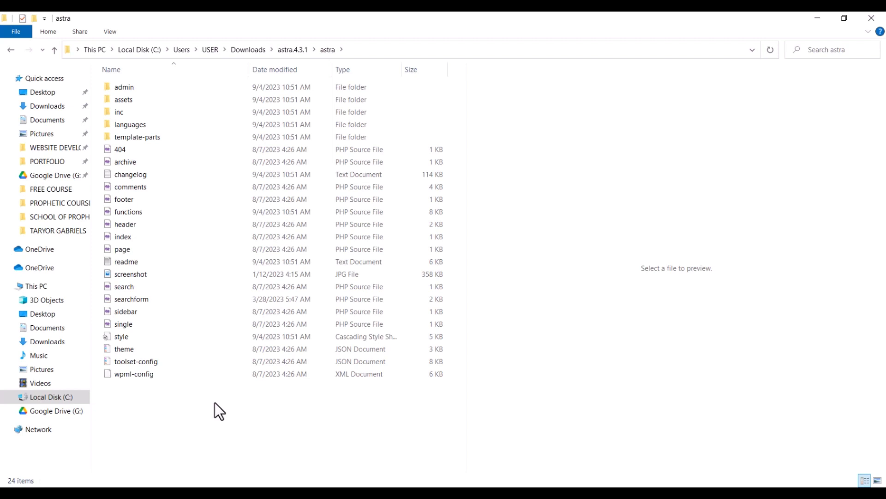
key(BackSpace)
key(BackSpace)
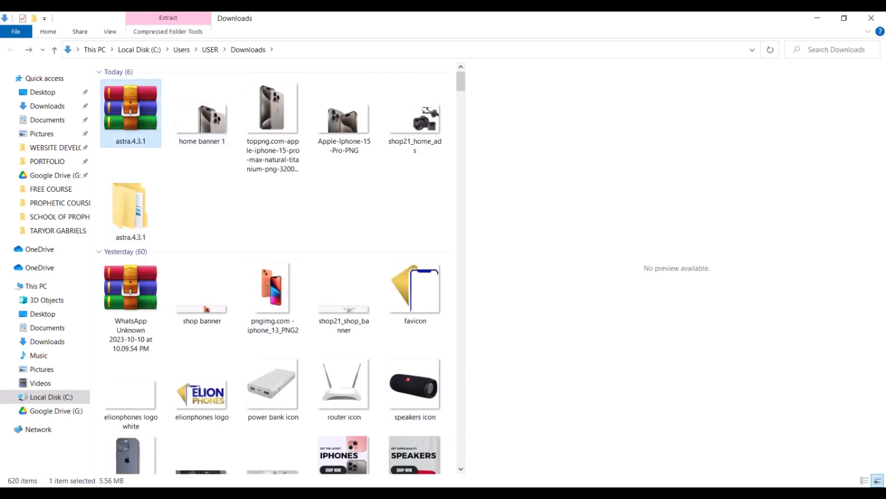
- Reload the installed themes page and activate Twenty Twenty-Three
click(818, 19)
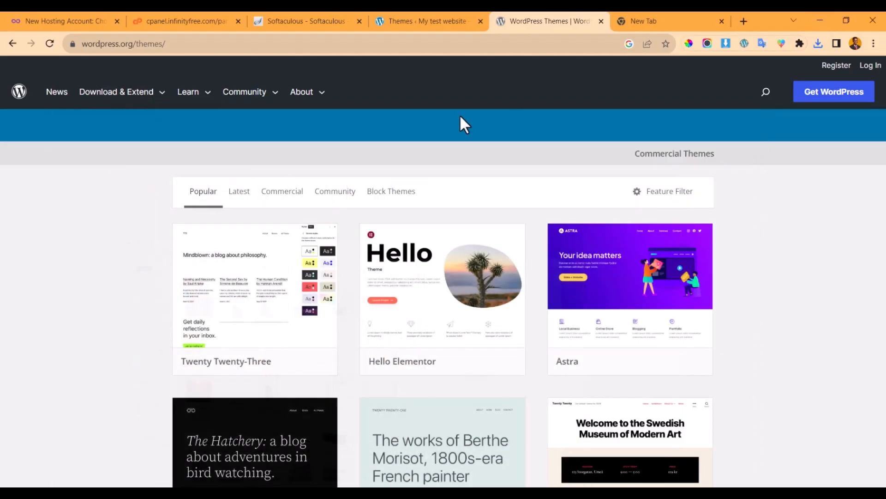
click(425, 14)
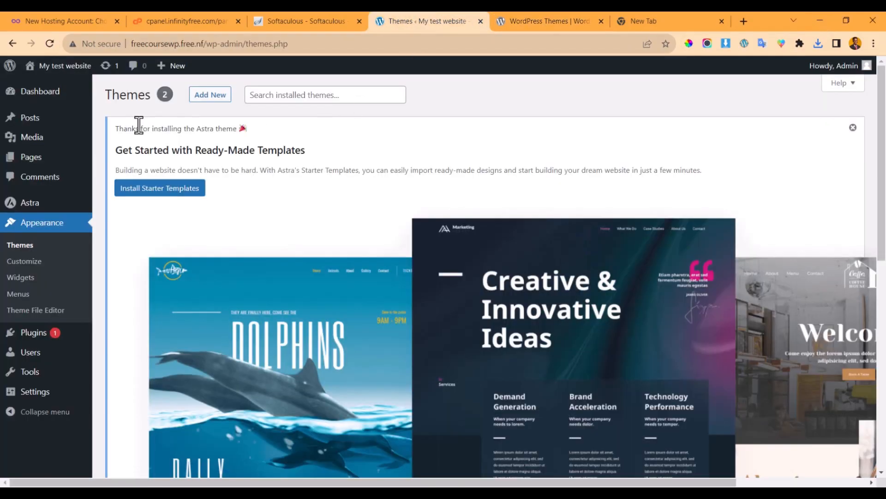
click(26, 245)
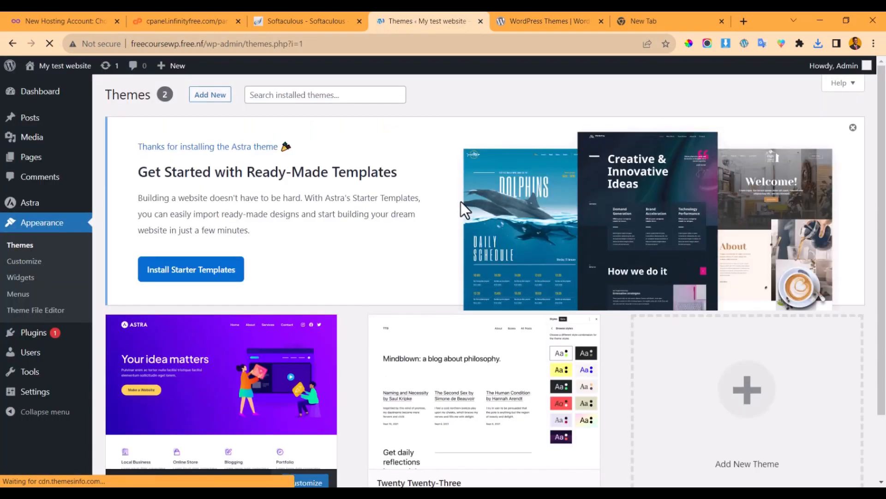
scroll(273, 277, down, 2)
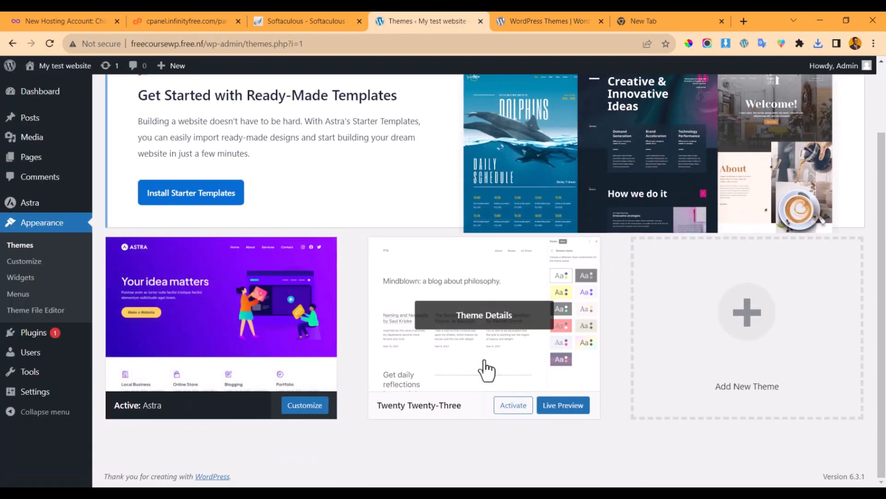
click(514, 417)
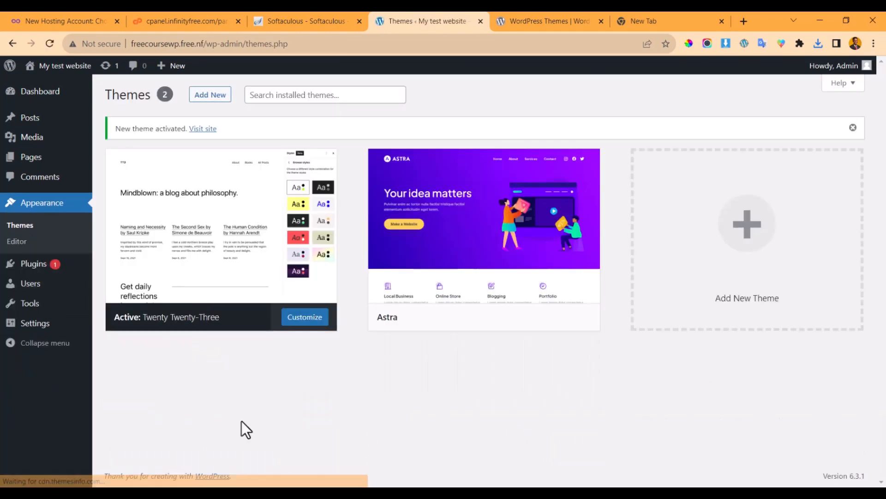
- Delete the Astra theme from its Theme Details and confirm the deletion
click(579, 237)
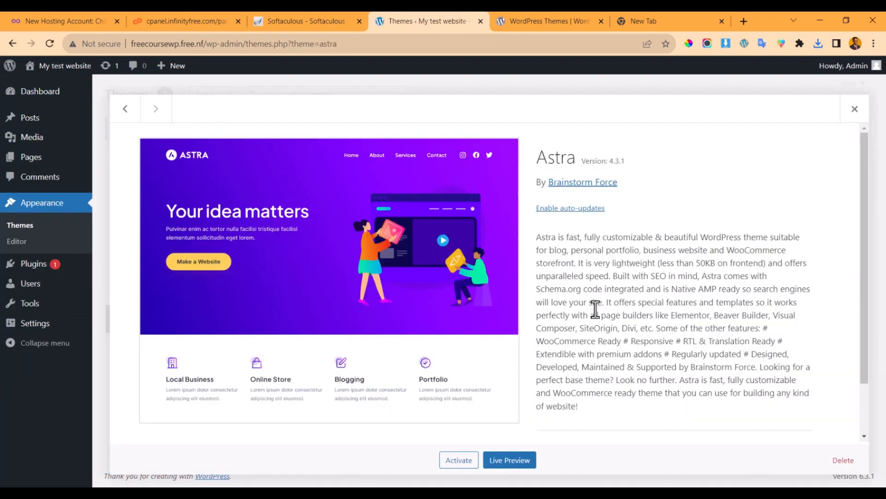
click(845, 461)
key(Return)
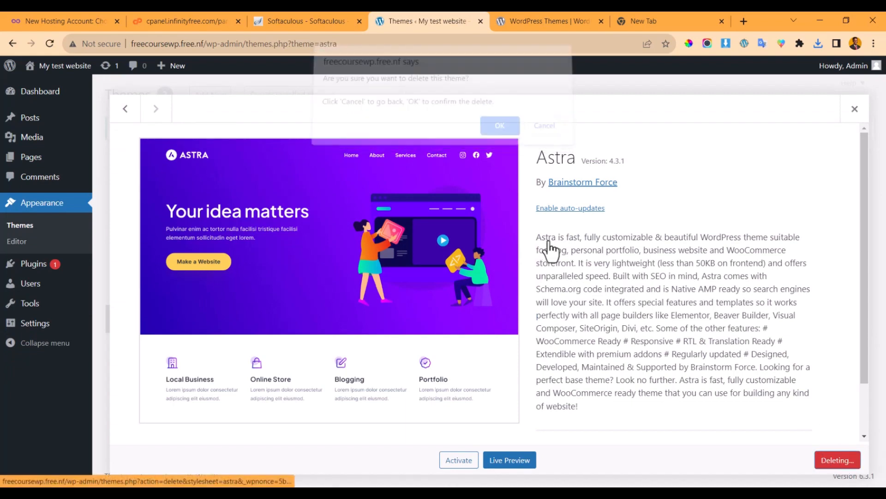
click(843, 460)
key(Return)
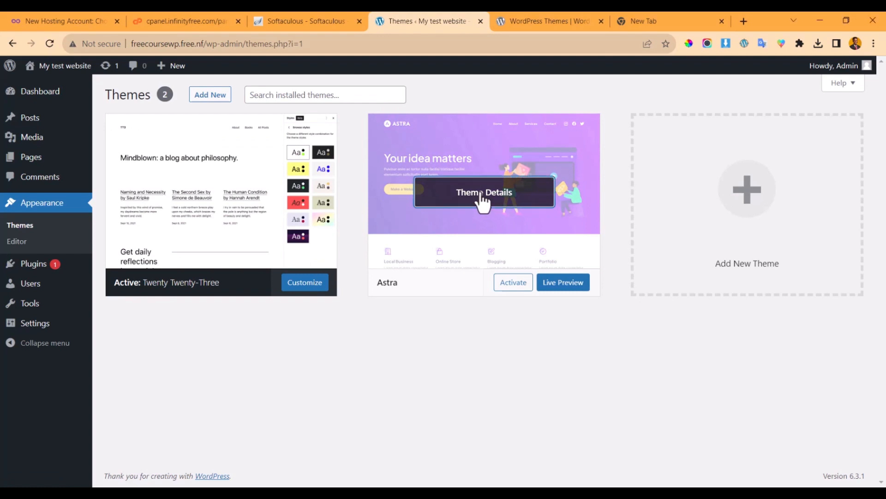
click(482, 200)
click(844, 459)
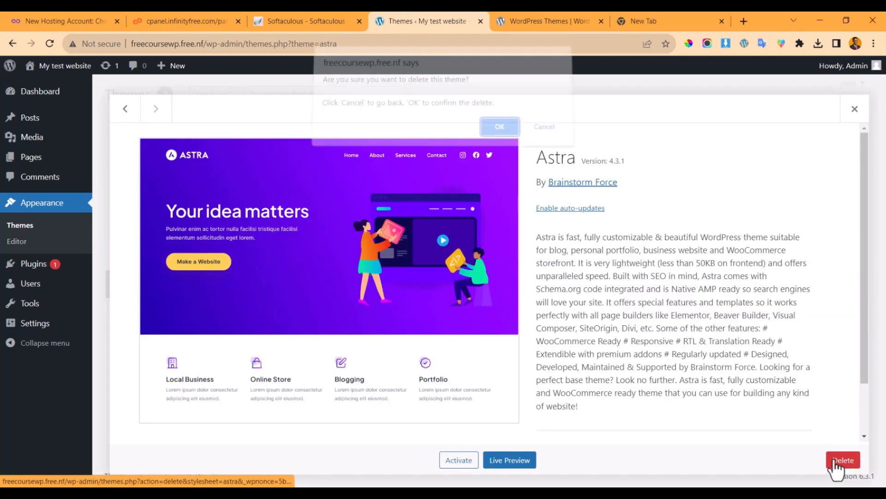
key(Return)
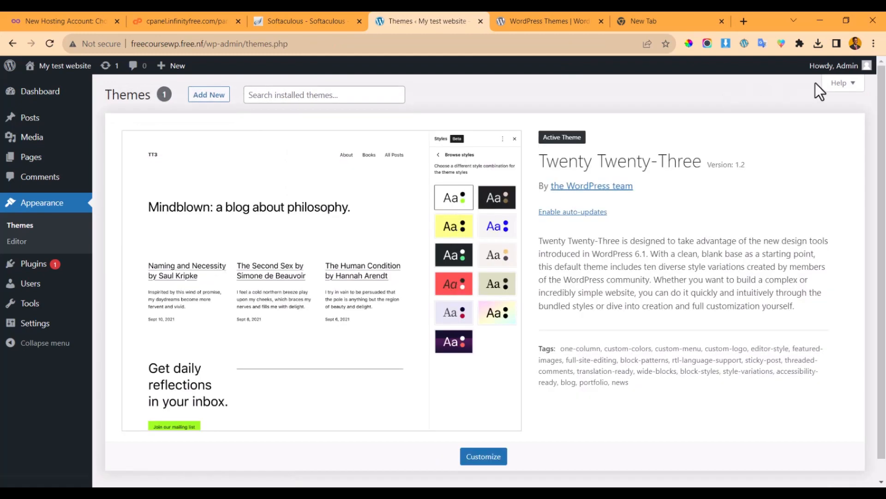
- Go to Add New Themes and view the wordpress.org themes directory
click(213, 97)
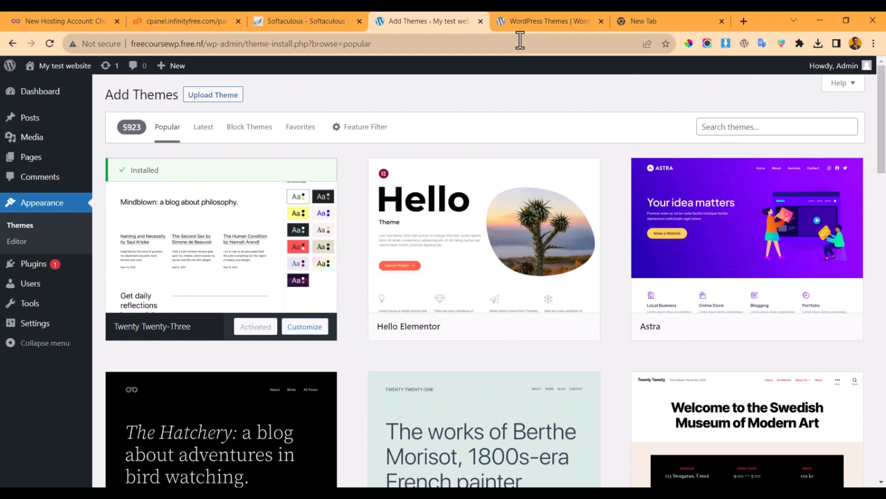
click(527, 21)
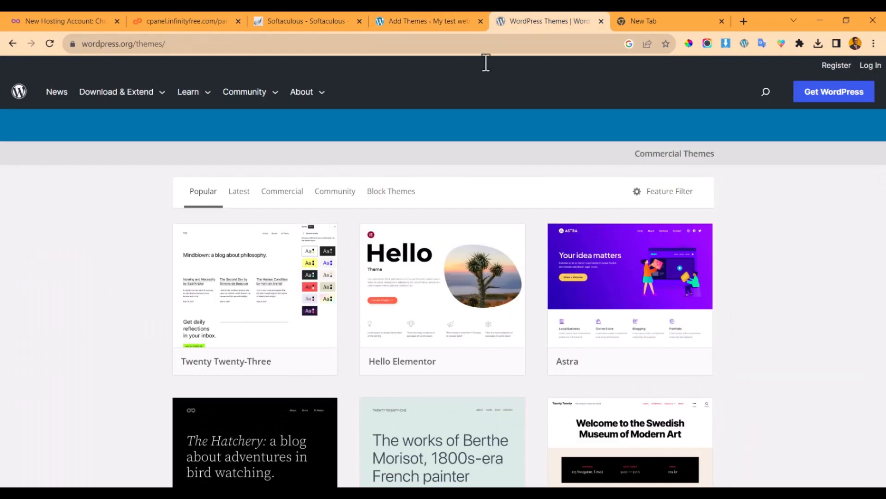
scroll(247, 239, down, 2)
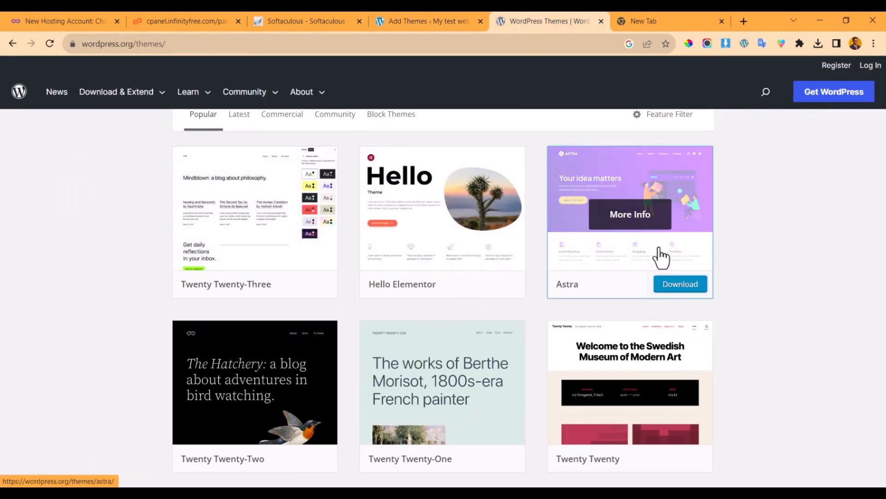
- Return to the Add Themes page and reveal the Upload Theme panel with its Choose File field
scroll(223, 362, down, 2)
scroll(230, 299, down, 4)
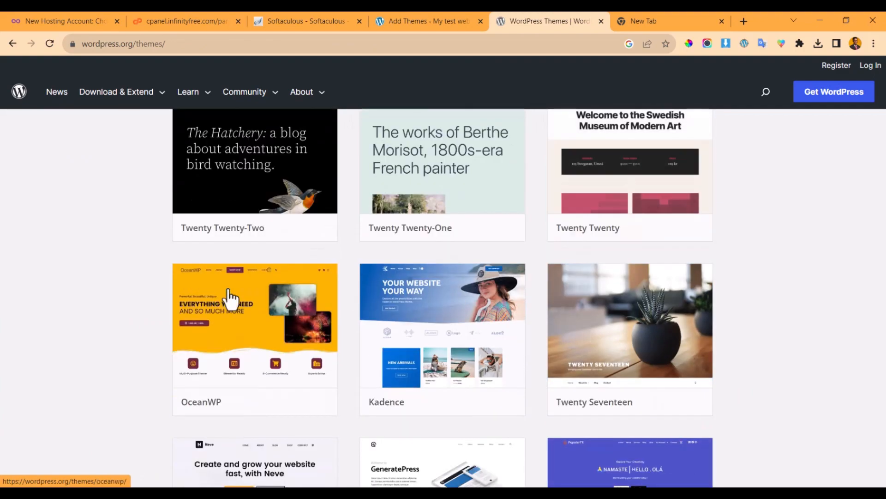
click(452, 24)
scroll(287, 223, down, 2)
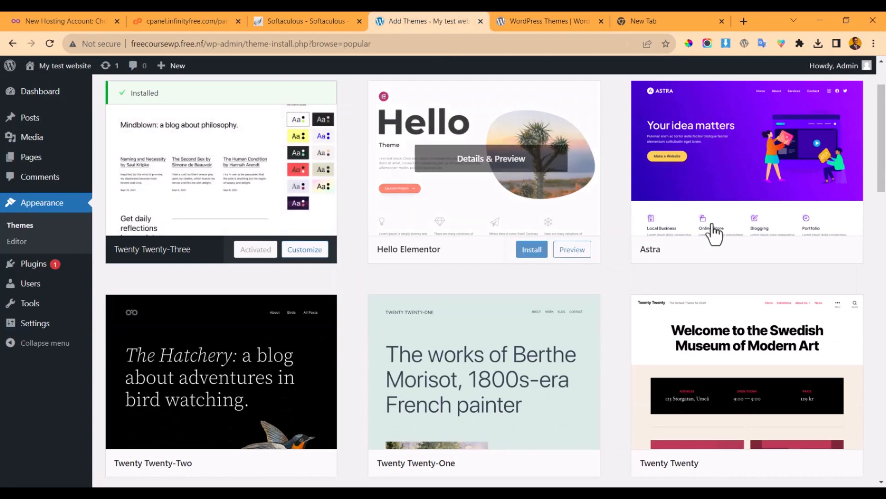
scroll(411, 263, down, 8)
scroll(389, 263, up, 10)
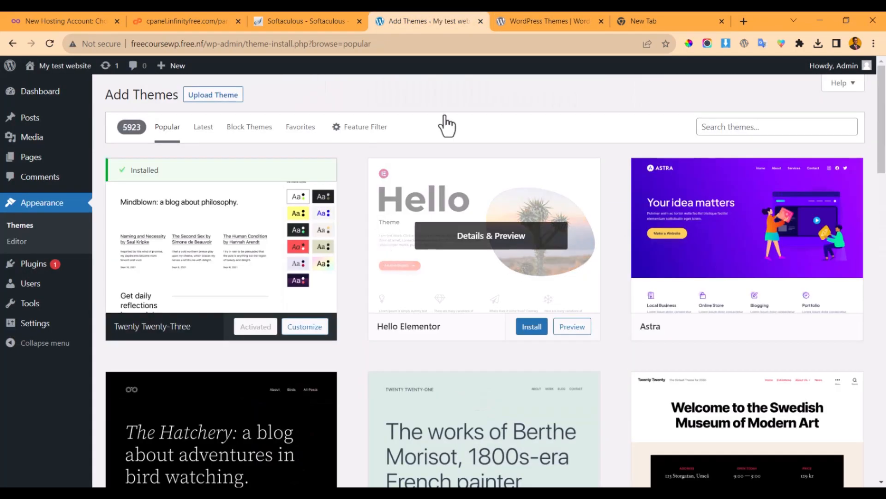
click(537, 19)
click(451, 19)
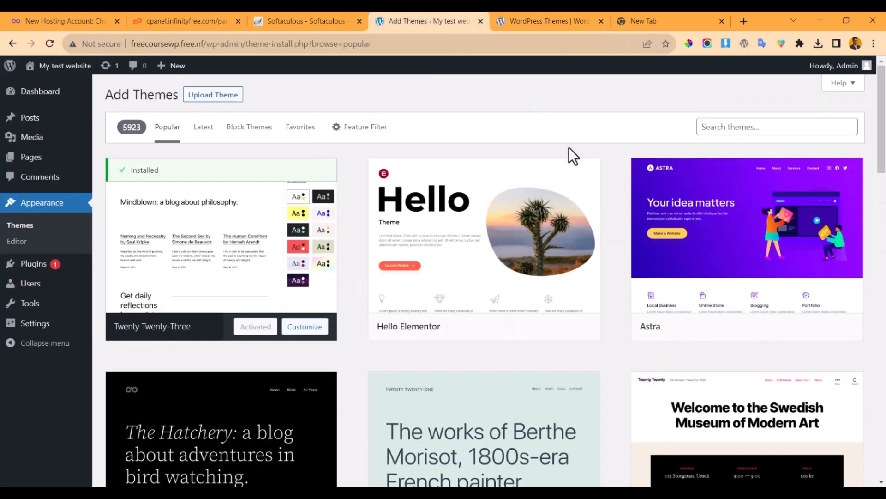
click(217, 97)
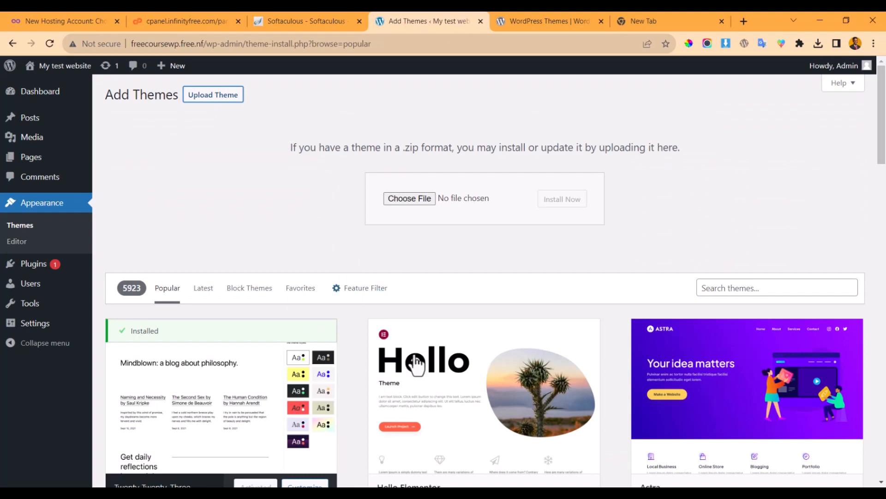
click(295, 492)
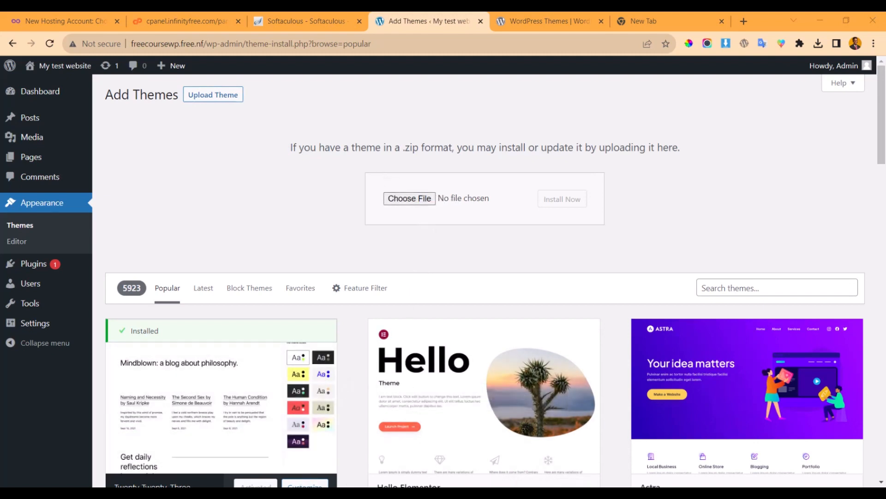
- Drag astra.4.3.1.zip from the Downloads folder onto the theme upload field
mouse_move(260, 492)
click(242, 459)
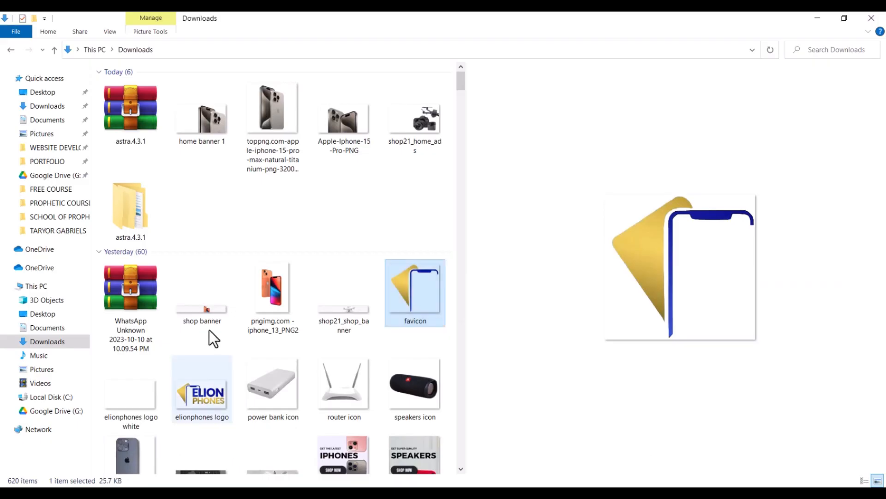
drag(117, 100, 138, 152)
key(alt+Tab)
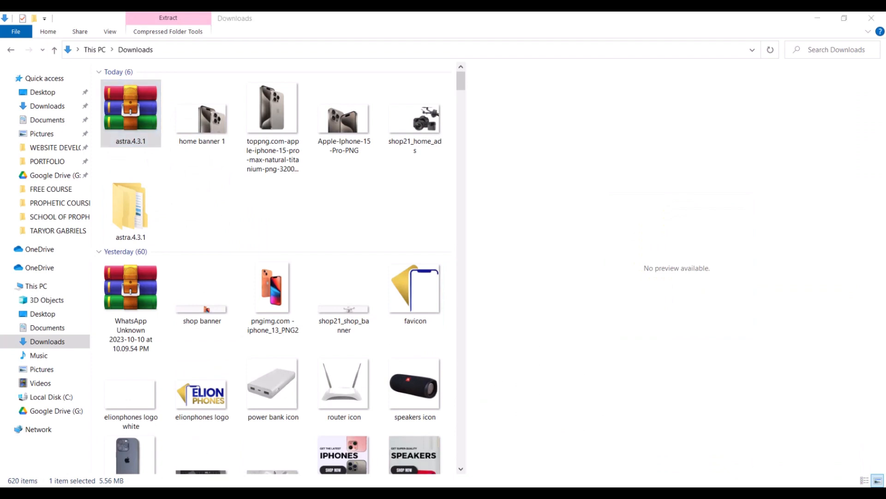
drag(126, 112, 417, 196)
- After the expired-link error, re-select astra.4.3.1.zip, install it and activate Astra
click(562, 205)
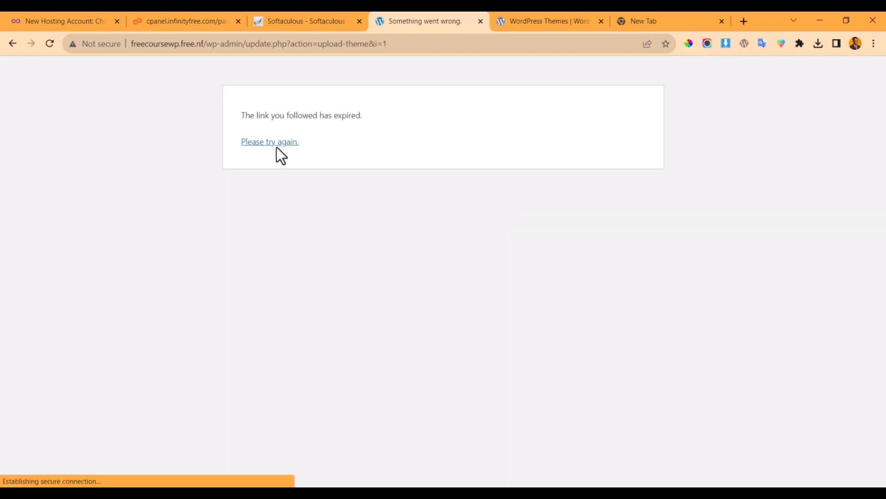
click(275, 143)
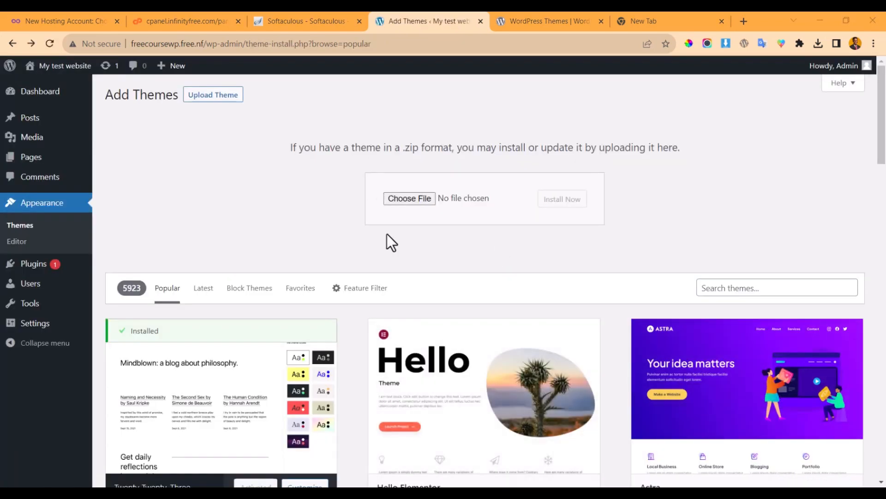
click(406, 198)
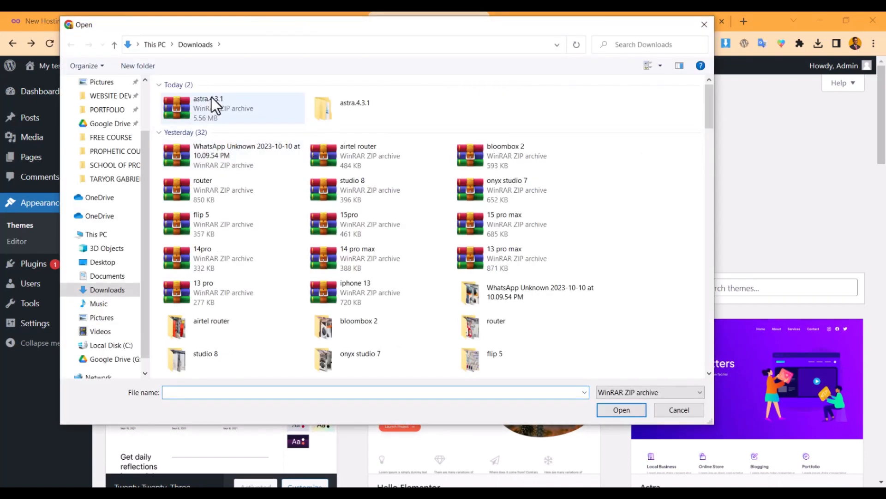
double_click(211, 97)
click(544, 199)
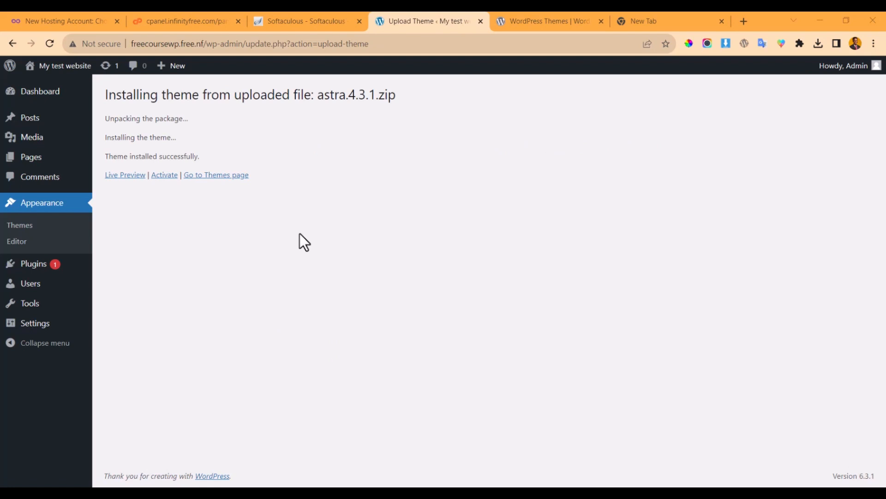
click(162, 175)
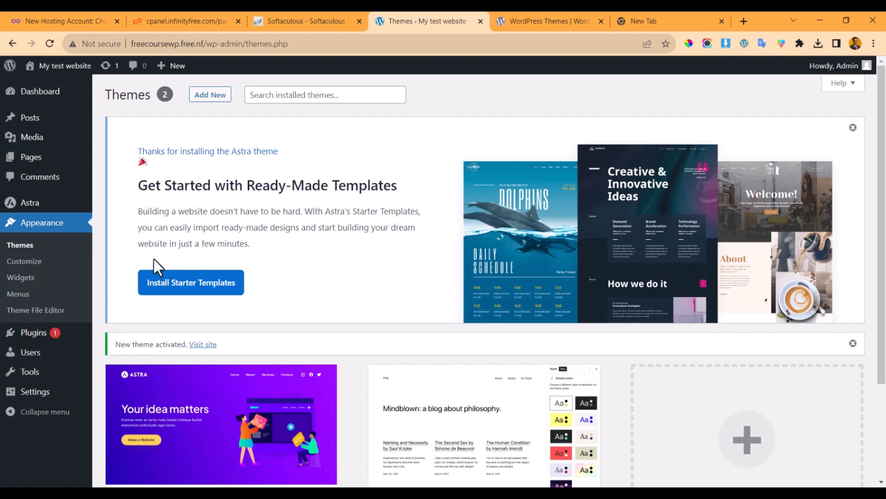
- Go from the installed plugins list to Add Plugins and browse the featured plugins
click(35, 334)
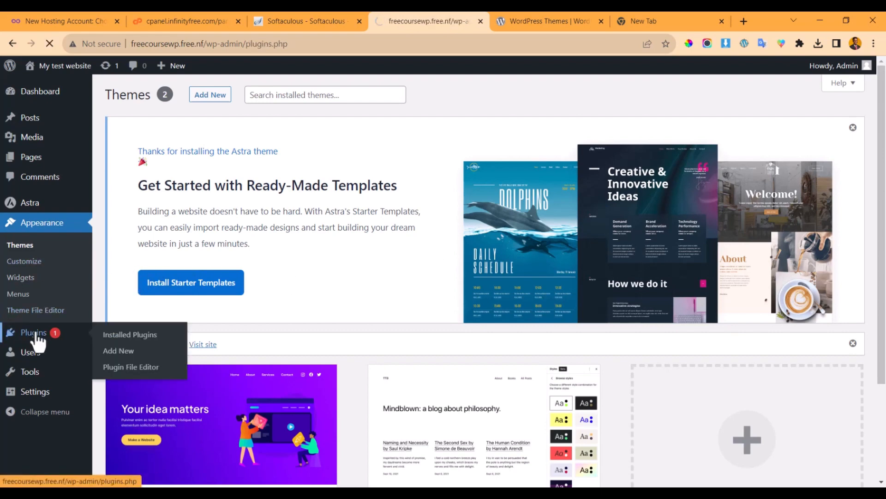
scroll(402, 353, down, 2)
scroll(403, 353, down, 2)
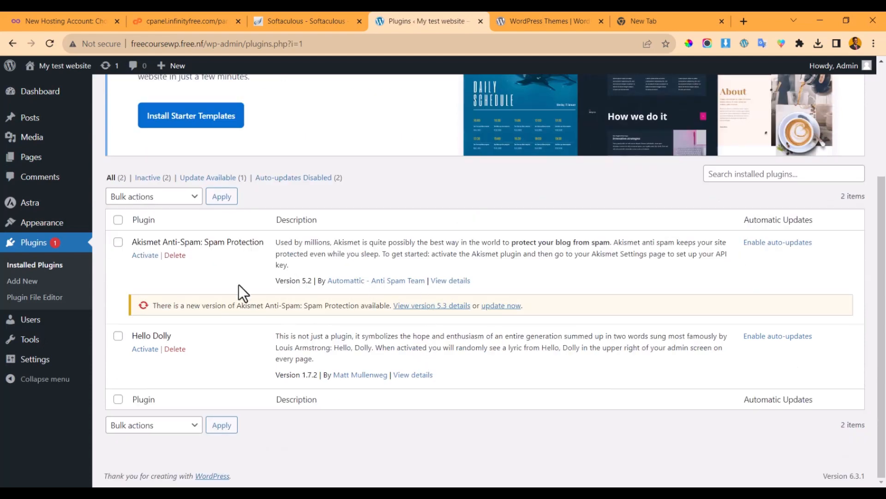
scroll(171, 333, up, 3)
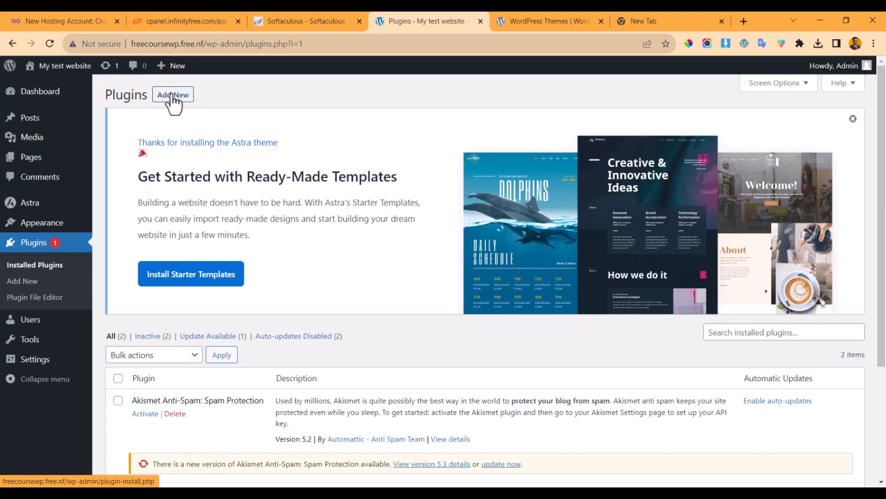
drag(172, 95, 171, 96)
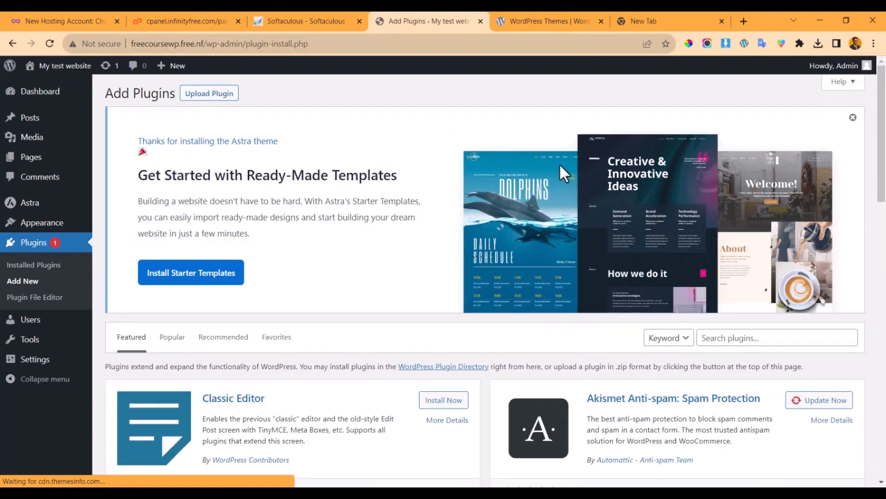
scroll(573, 185, down, 8)
scroll(511, 212, down, 3)
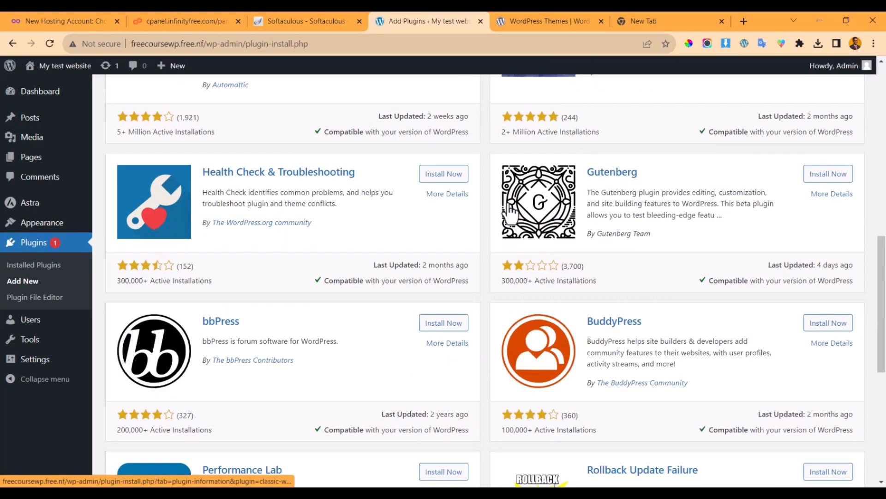
scroll(510, 213, down, 3)
scroll(513, 203, up, 14)
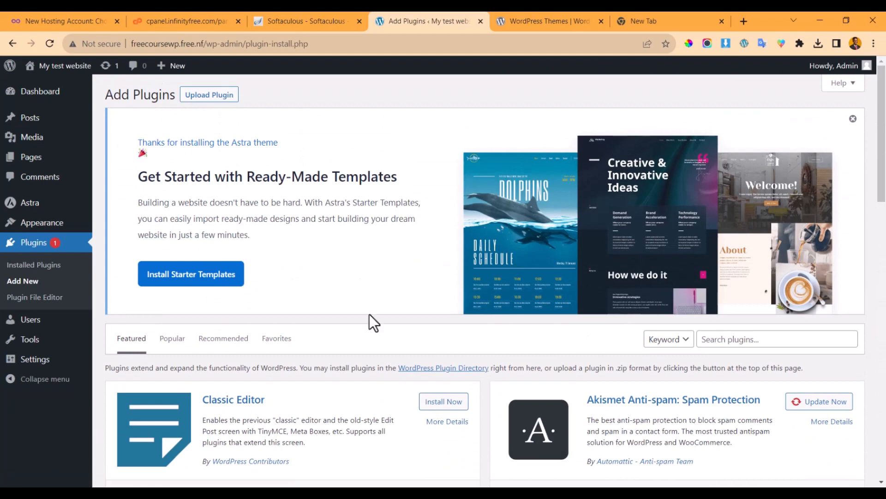
scroll(369, 315, down, 7)
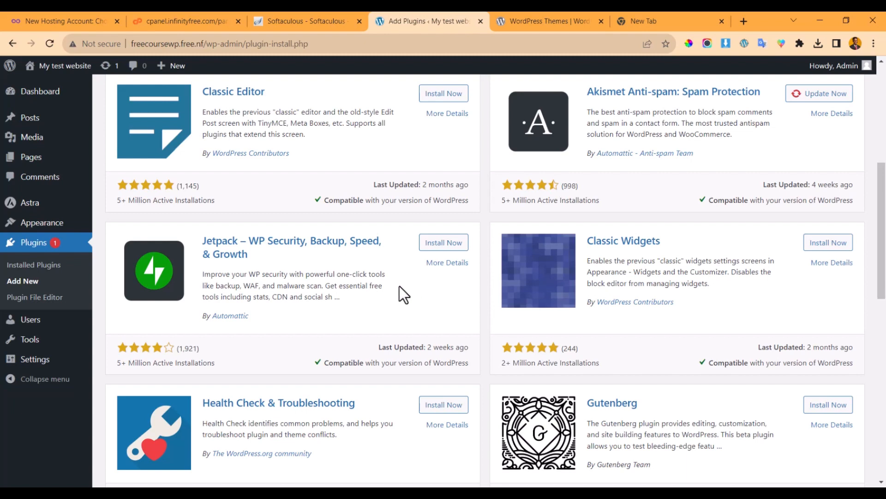
scroll(422, 290, up, 7)
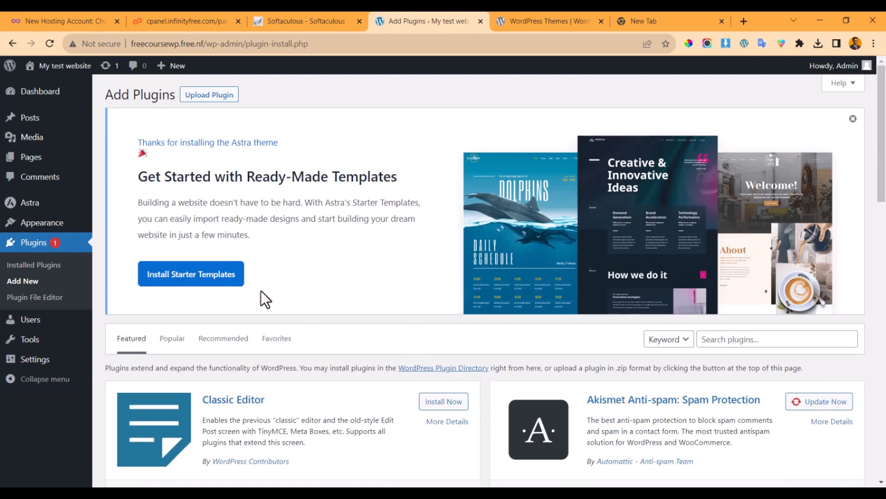
- Find the Jetpack card among featured plugins and install it
click(211, 97)
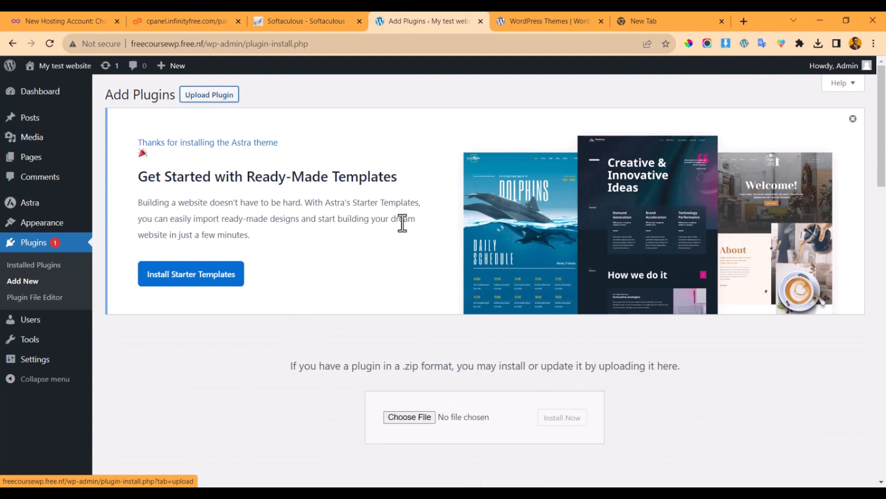
scroll(405, 416, down, 2)
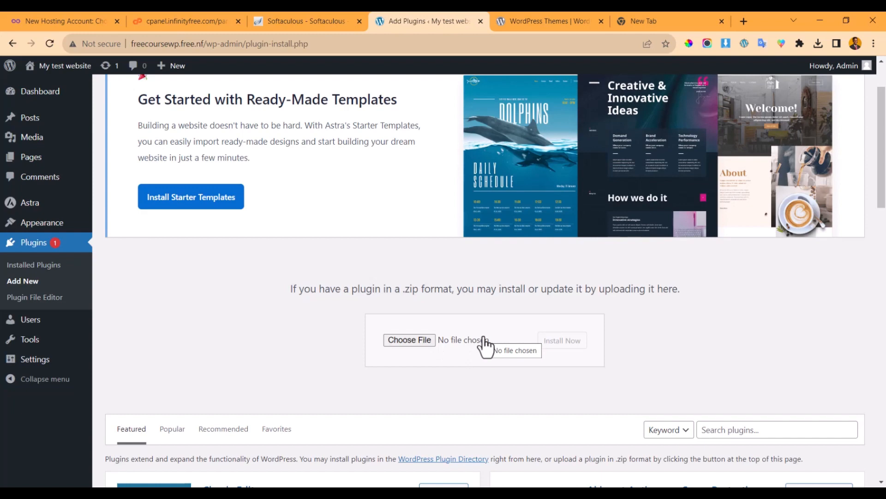
scroll(484, 332, down, 5)
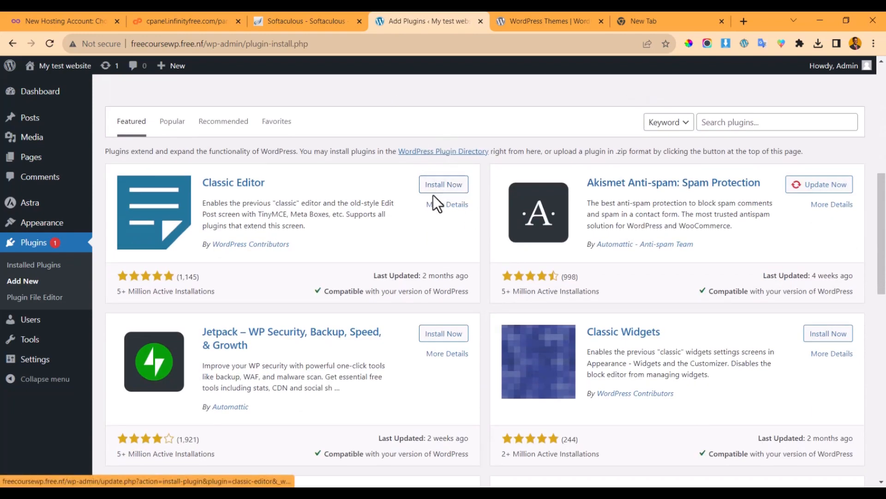
scroll(462, 139, down, 1)
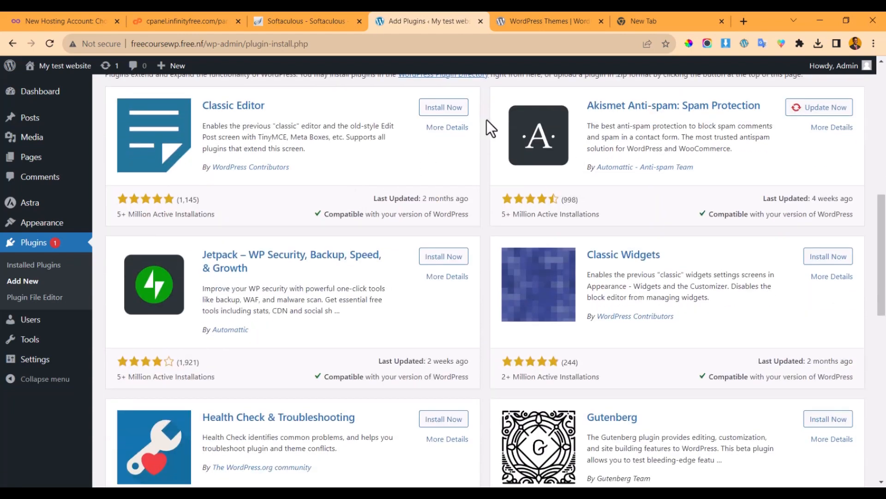
scroll(554, 134, down, 3)
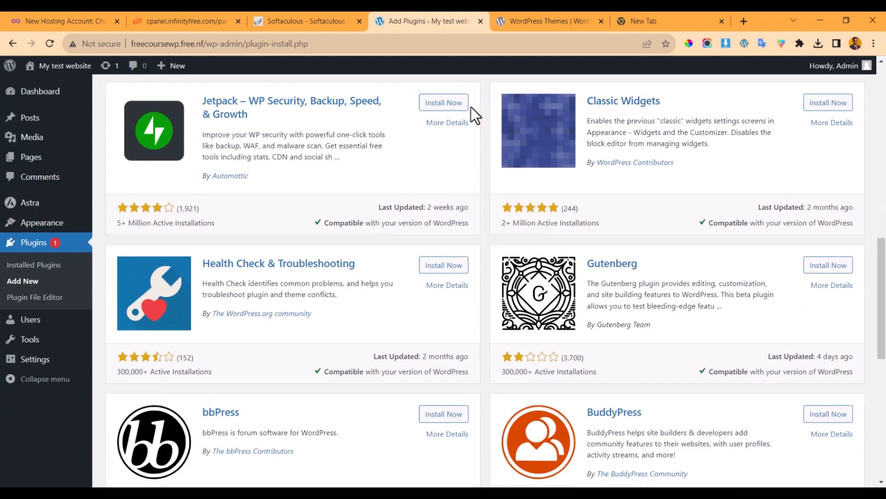
click(448, 106)
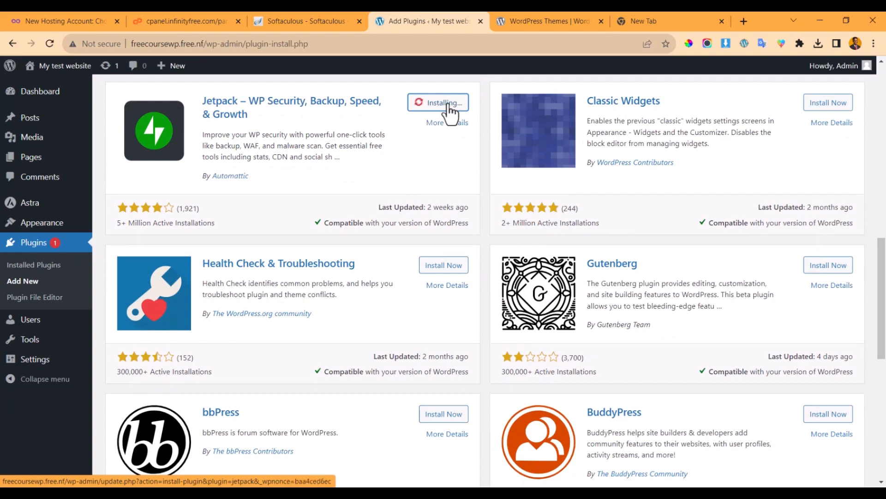
scroll(374, 153, up, 2)
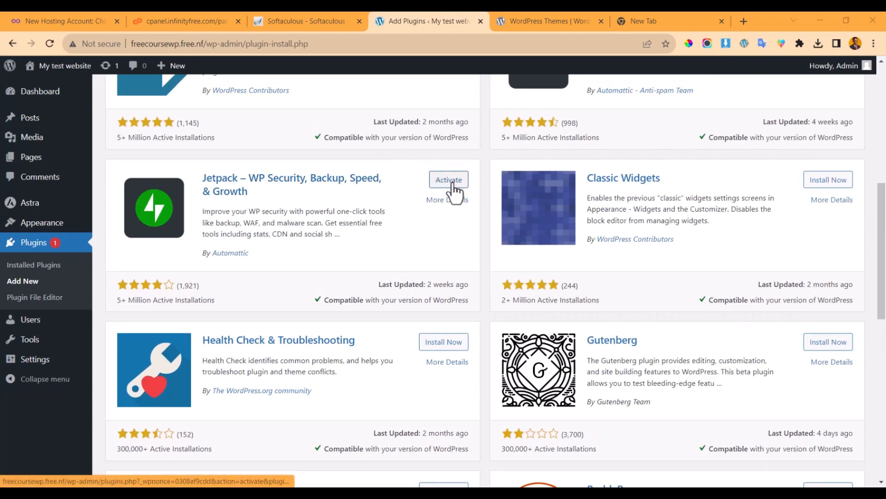
- Activate the newly installed Jetpack plugin
click(455, 182)
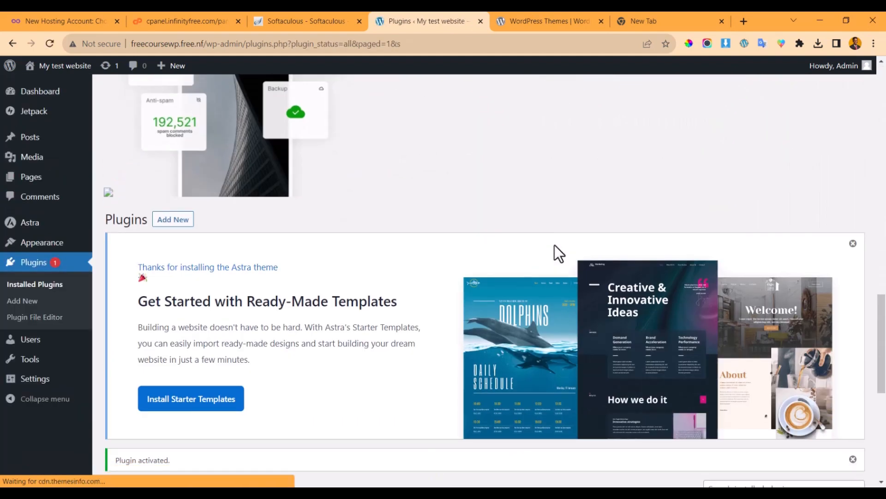
scroll(536, 250, down, 3)
scroll(536, 250, up, 5)
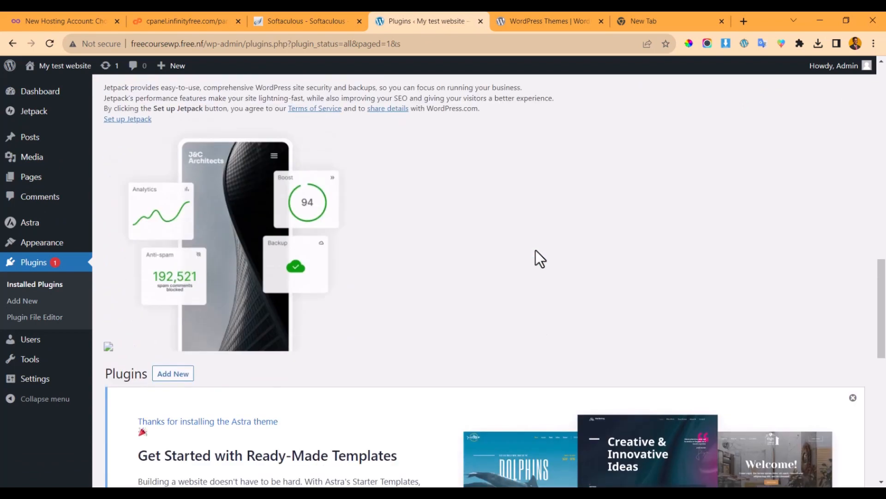
scroll(345, 215, down, 3)
scroll(352, 228, up, 10)
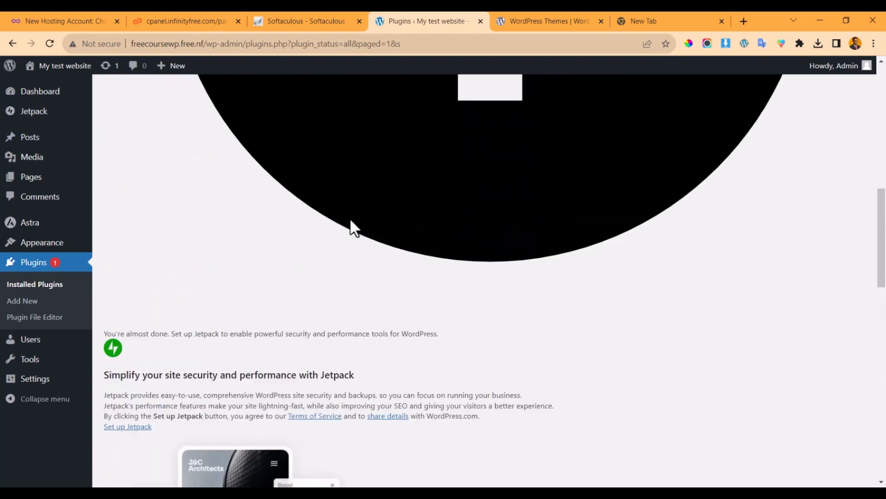
- Visit the Dashboard, then deactivate Jetpack from the installed plugins list
click(35, 94)
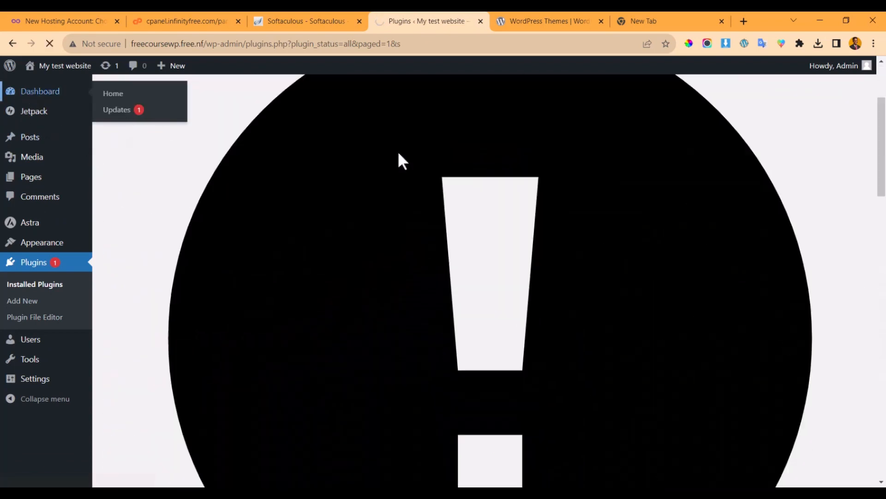
scroll(281, 168, down, 15)
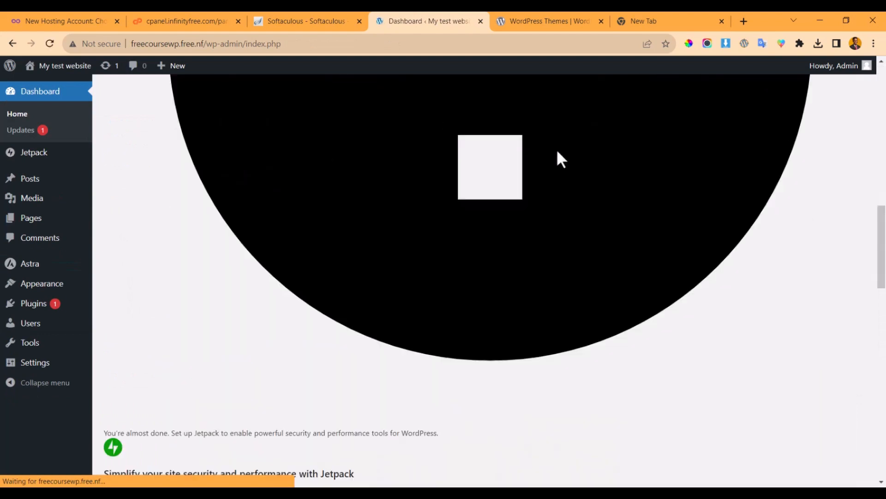
scroll(283, 170, up, 10)
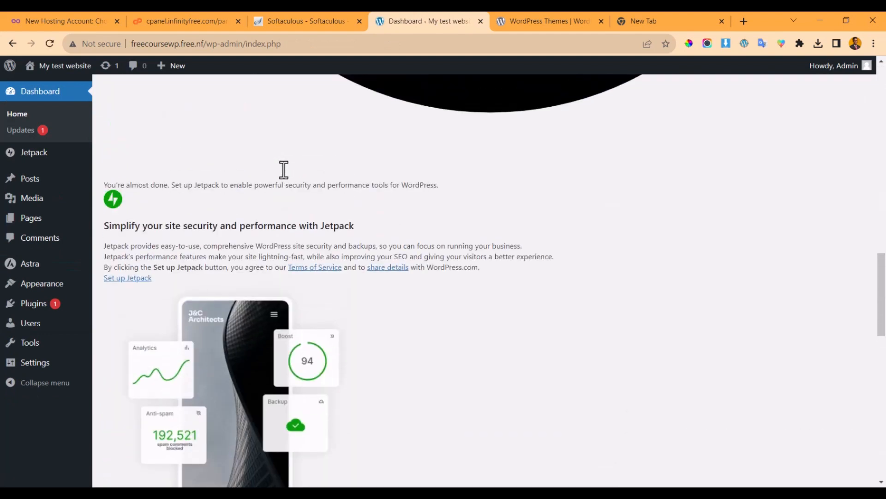
scroll(293, 216, down, 2)
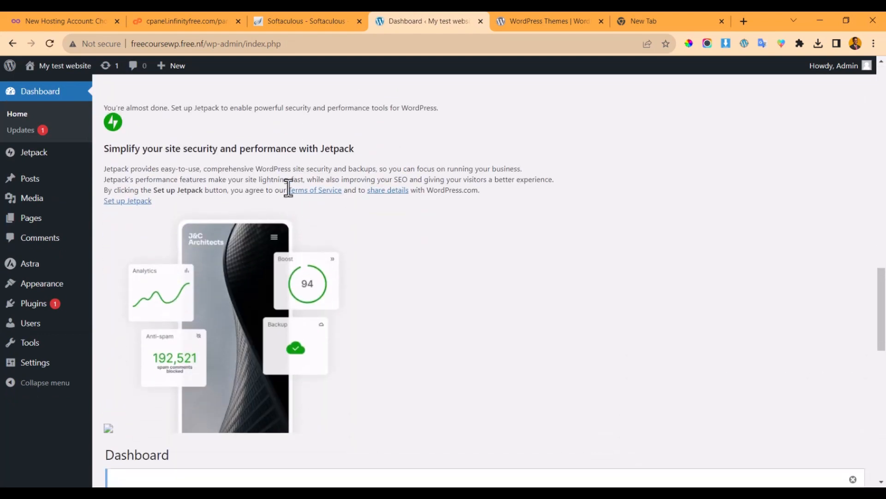
click(62, 305)
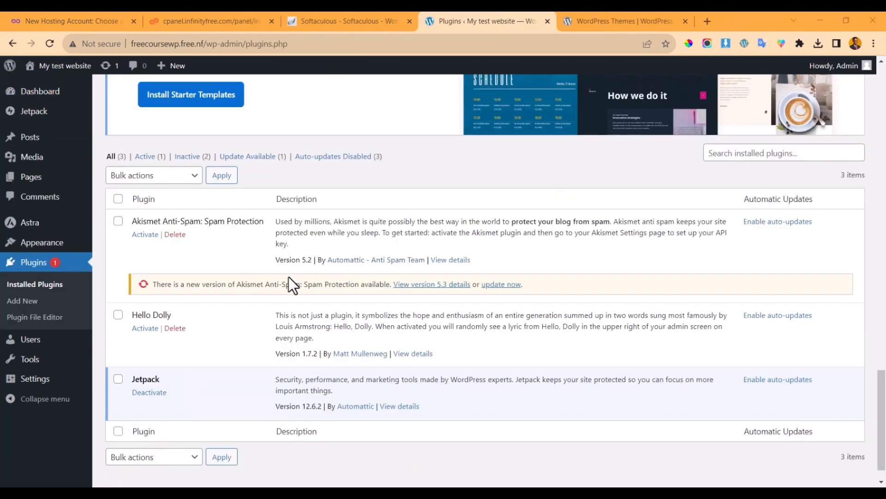
click(152, 393)
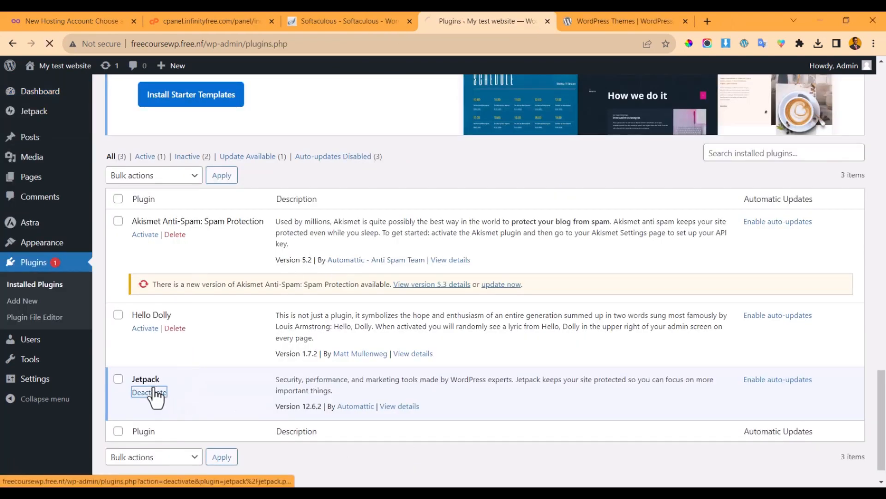
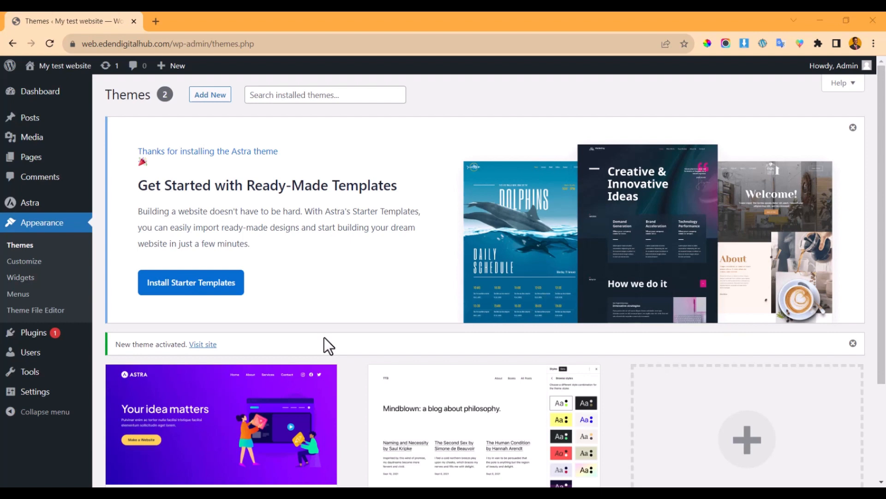
- Launch the Astra Starter Templates installer from the Themes page
click(197, 292)
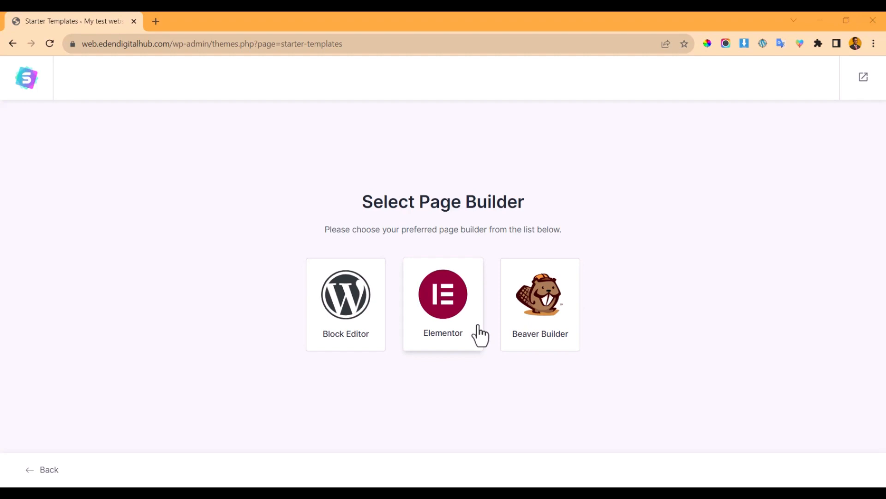
- Choose Elementor as the page builder for the starter templates
click(457, 311)
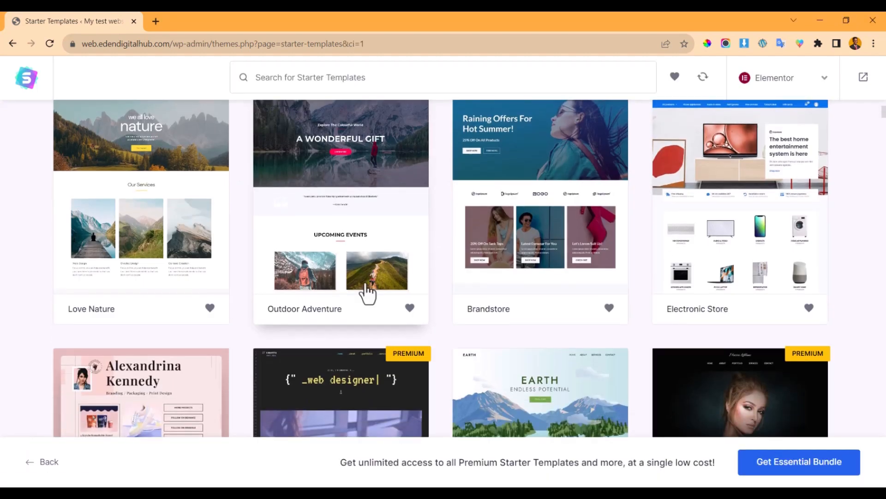
scroll(365, 284, up, 4)
scroll(365, 284, down, 7)
scroll(369, 287, up, 3)
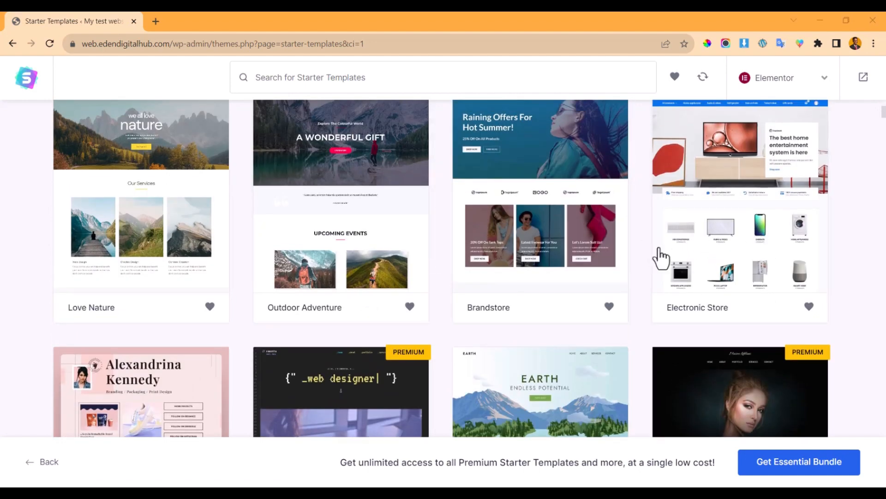
scroll(661, 253, up, 2)
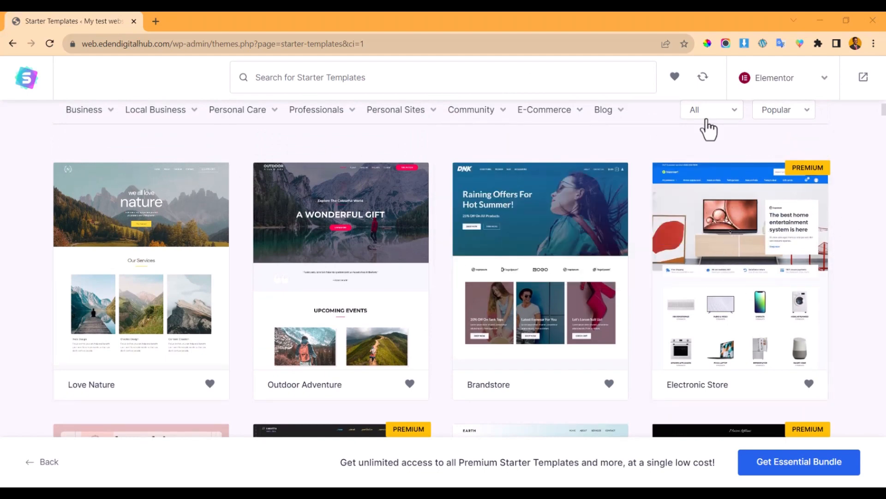
scroll(638, 155, up, 4)
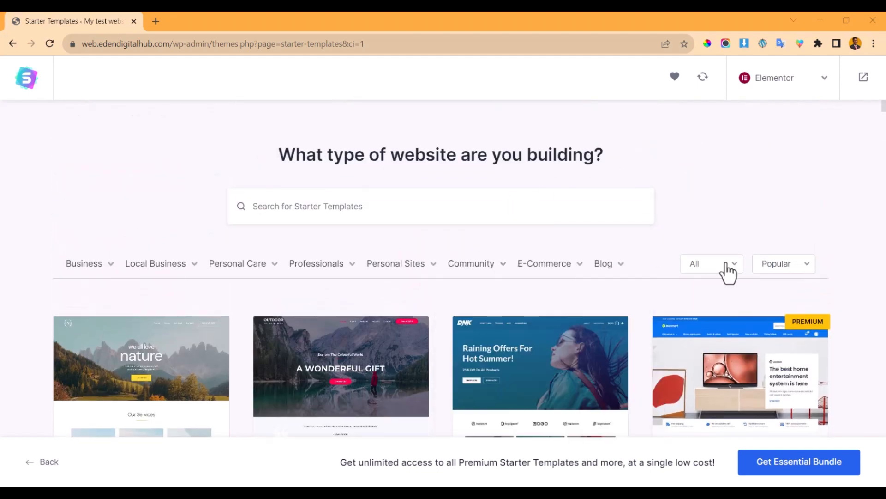
- Check the template sort options and scroll the gallery down to the Roofing Agency design
double_click(778, 265)
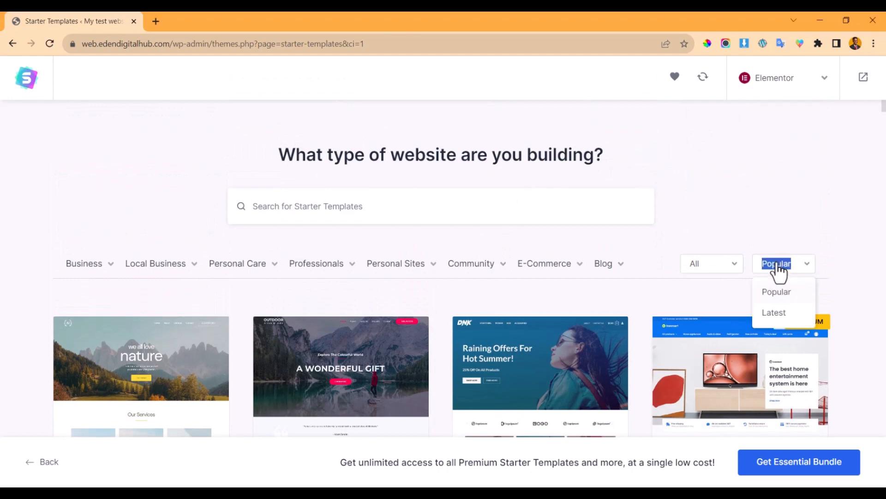
scroll(277, 277, down, 10)
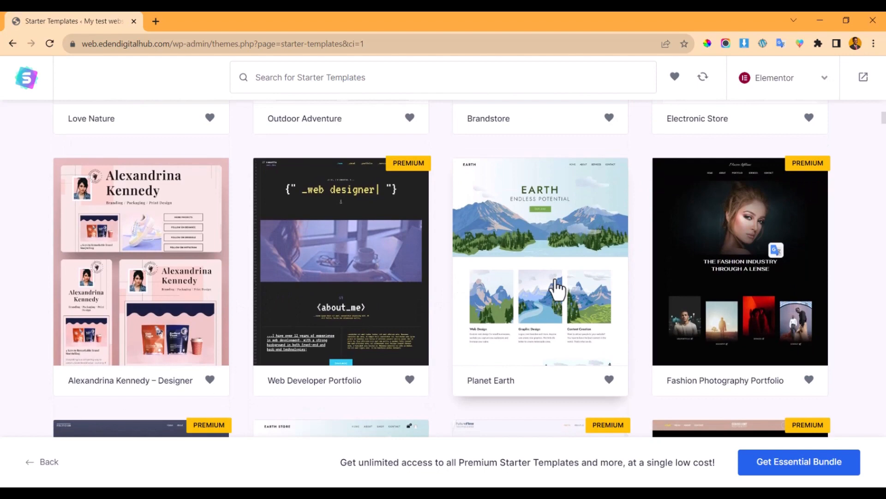
scroll(556, 288, down, 7)
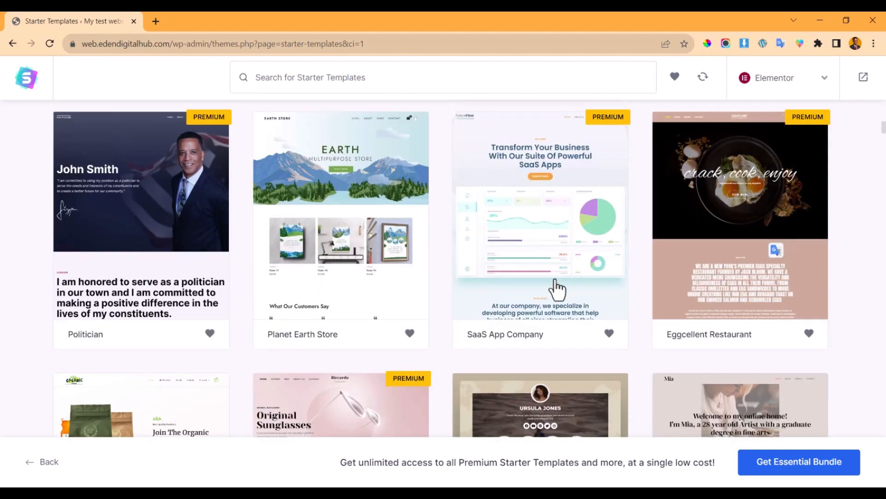
scroll(557, 288, down, 7)
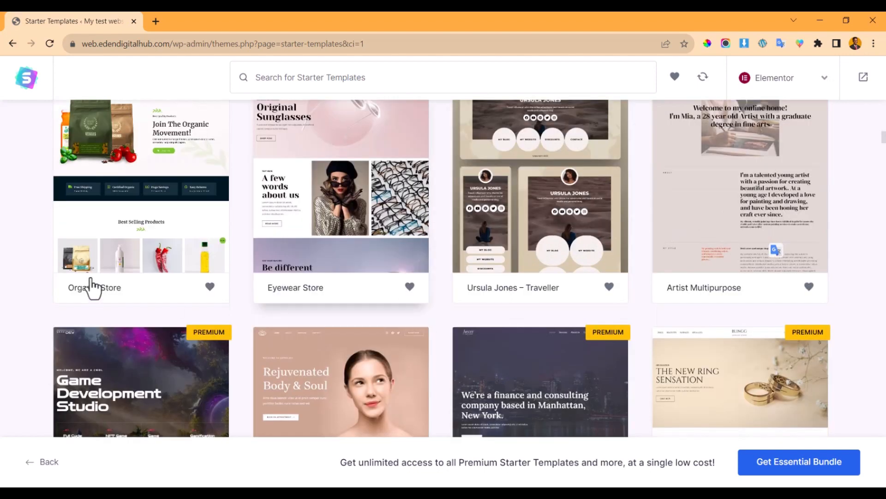
scroll(340, 212, up, 3)
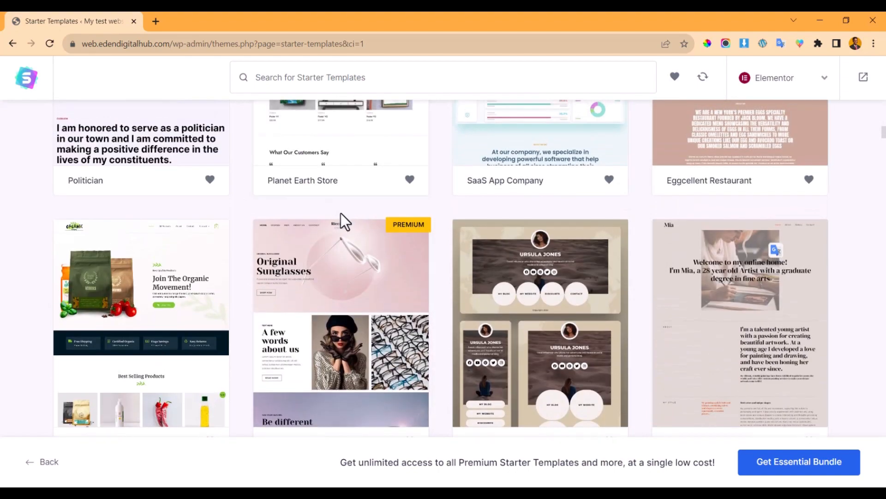
scroll(344, 272, down, 3)
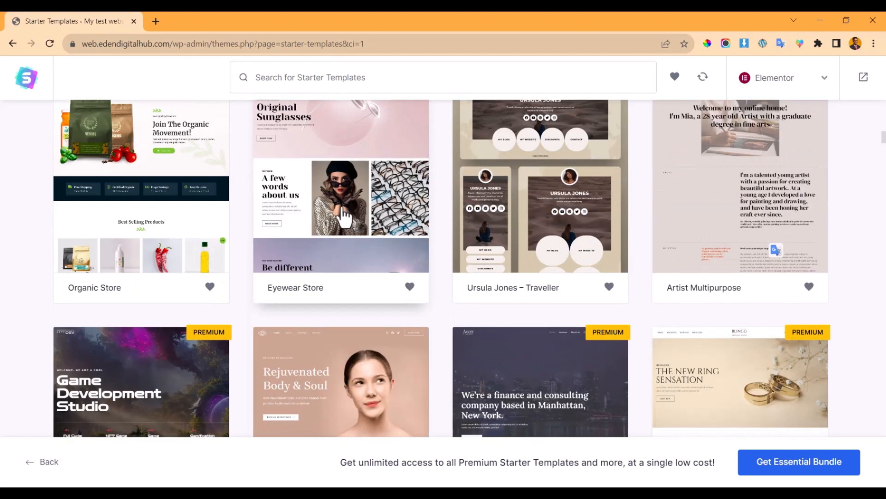
scroll(392, 247, down, 3)
scroll(392, 247, down, 2)
scroll(323, 268, down, 3)
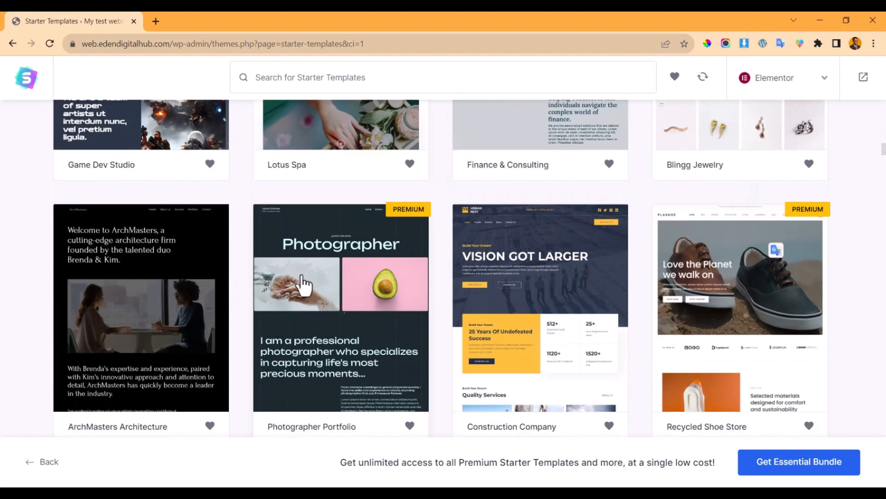
scroll(306, 283, down, 3)
scroll(300, 282, down, 3)
scroll(323, 279, down, 2)
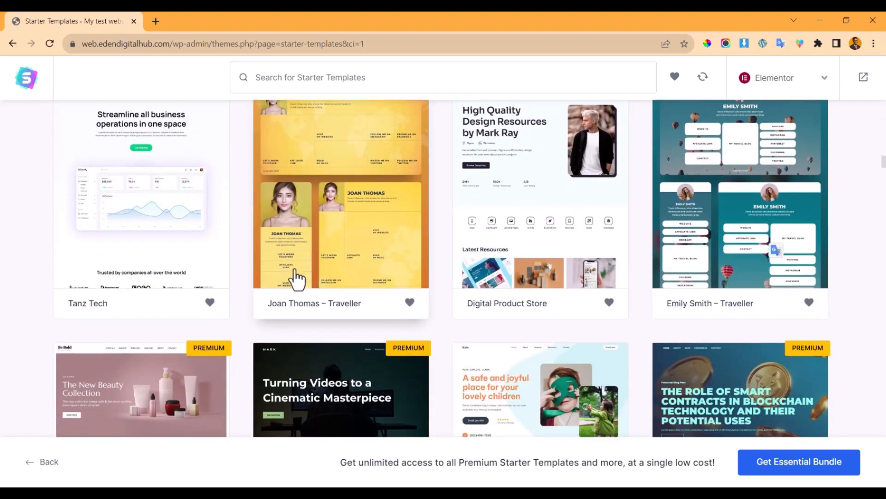
scroll(322, 278, up, 2)
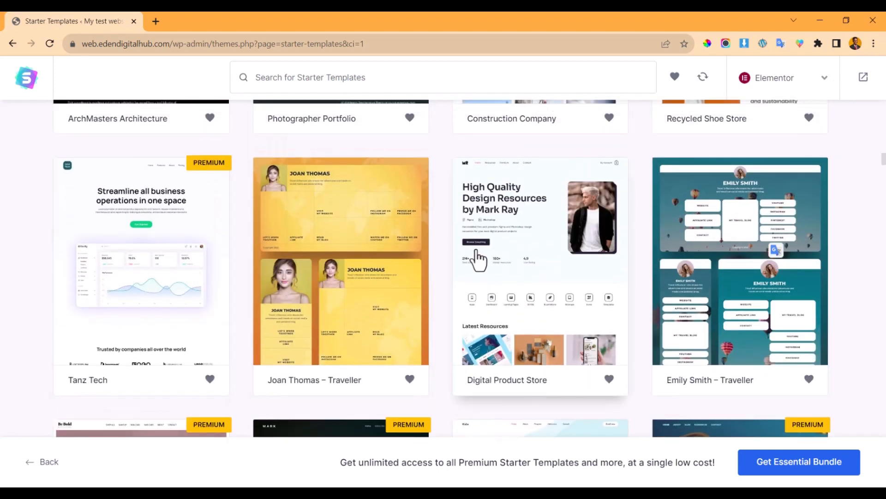
scroll(529, 249, down, 10)
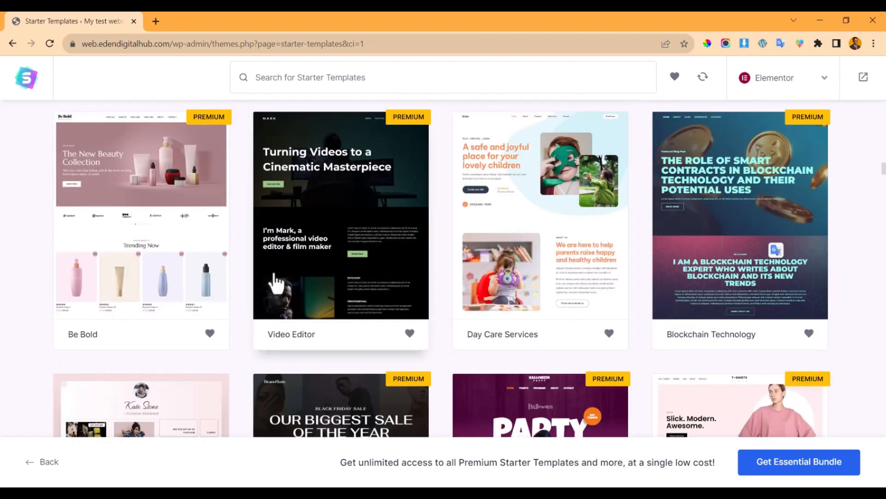
scroll(687, 254, down, 9)
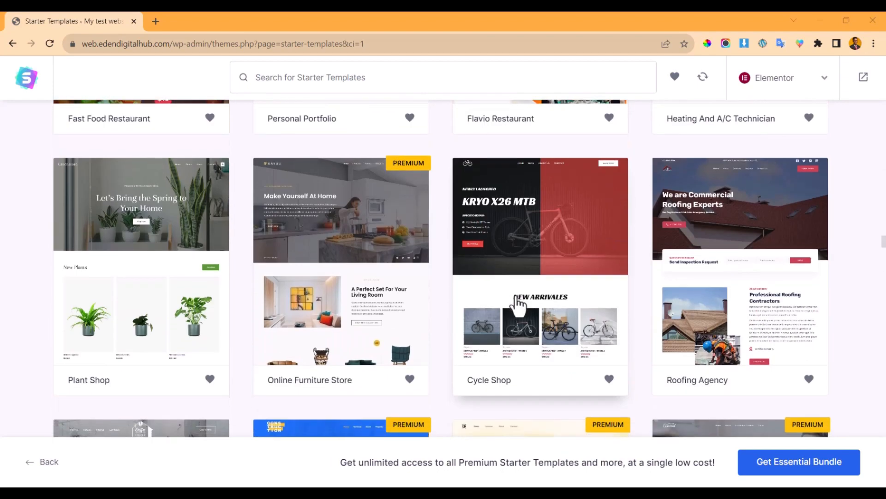
- Pick the Roofing Agency template, preview it, and close the logo uploader without uploading anything
click(706, 215)
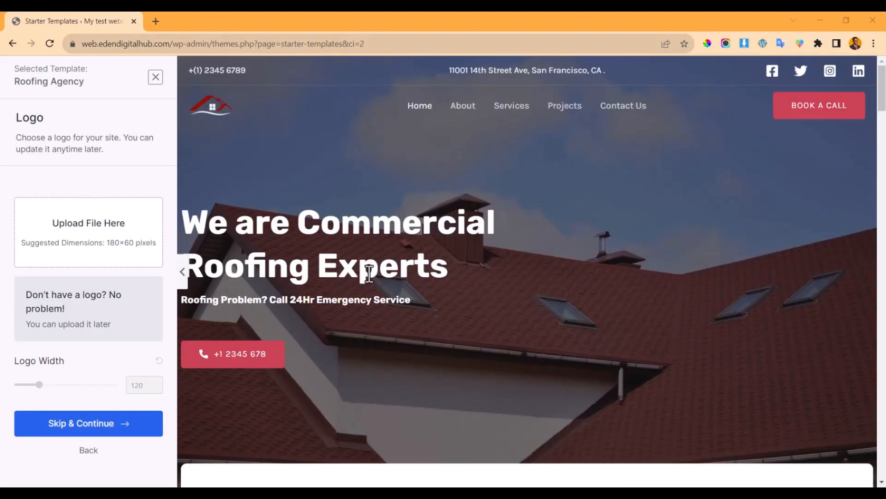
scroll(458, 197, down, 10)
scroll(460, 198, down, 15)
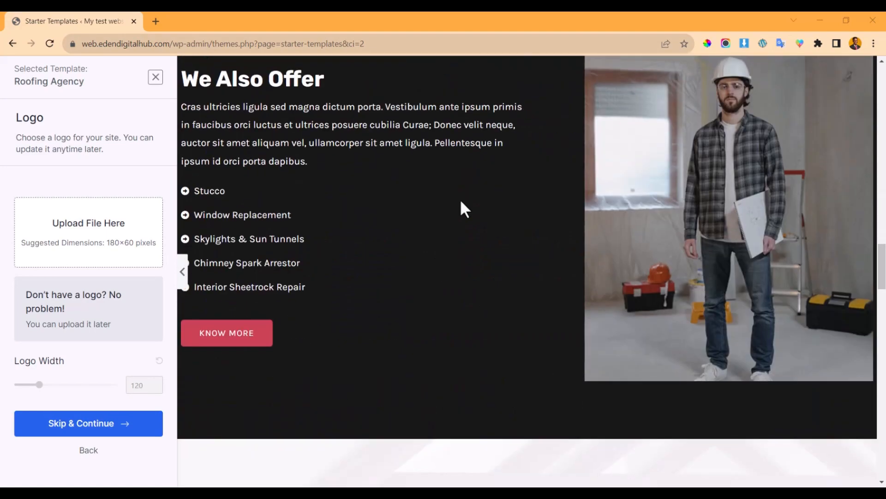
scroll(460, 199, down, 15)
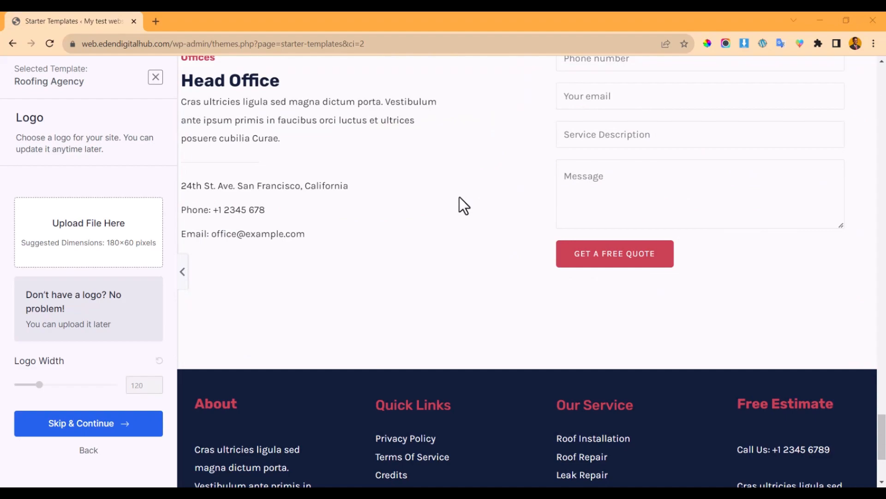
scroll(462, 203, down, 4)
scroll(452, 263, up, 20)
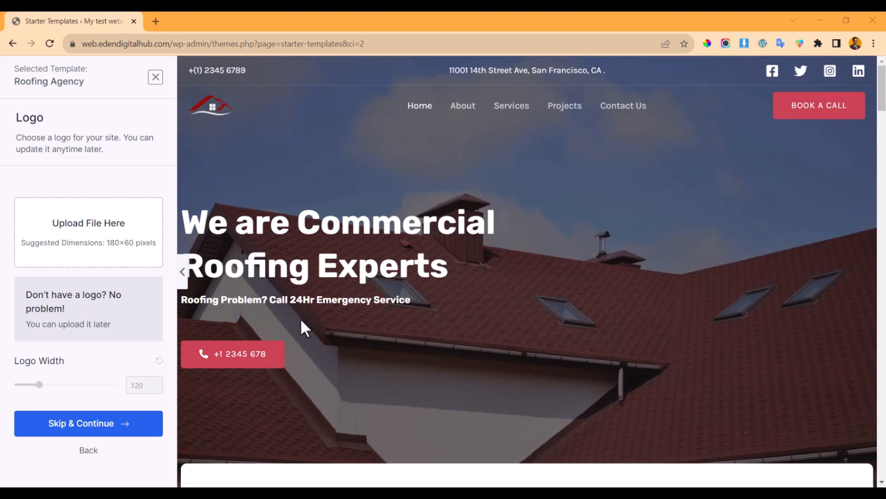
click(104, 236)
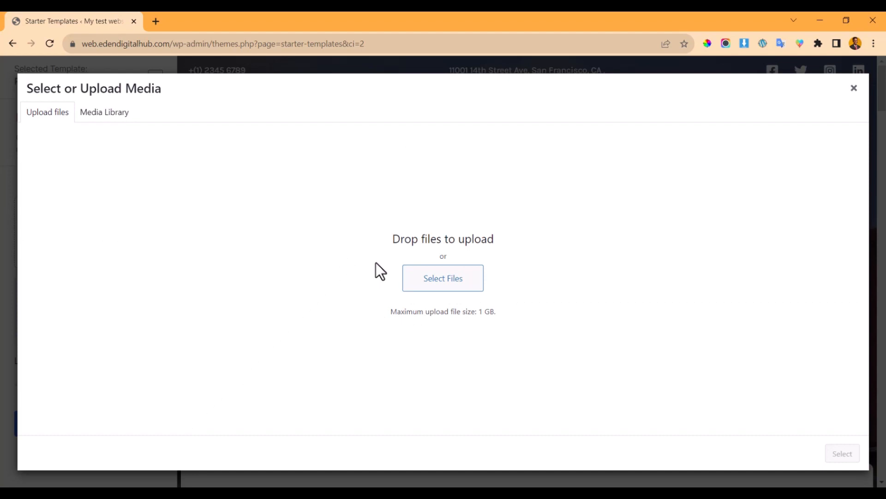
click(854, 89)
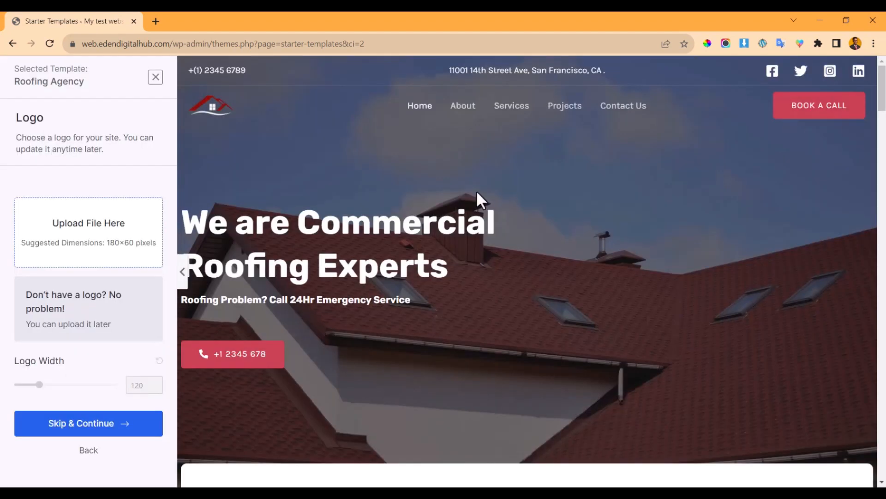
- Skip the logo, try the purple, red, pink, orange and green palettes, then restore default colours
click(98, 427)
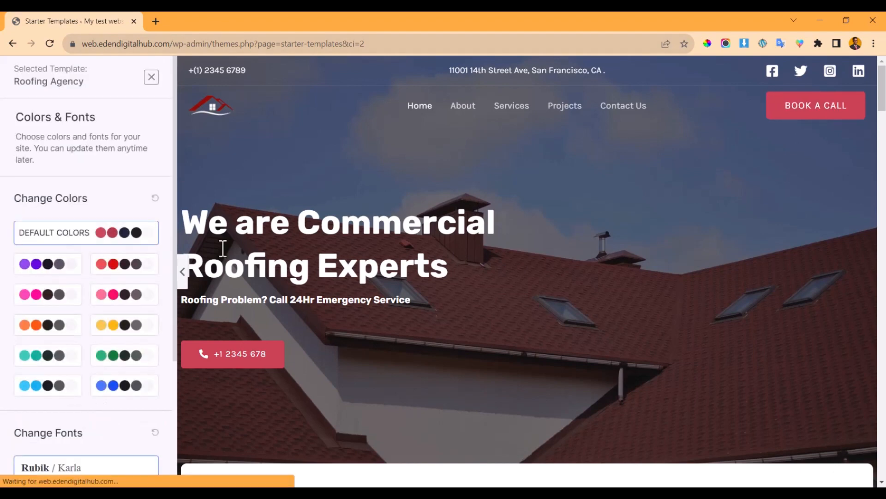
click(55, 268)
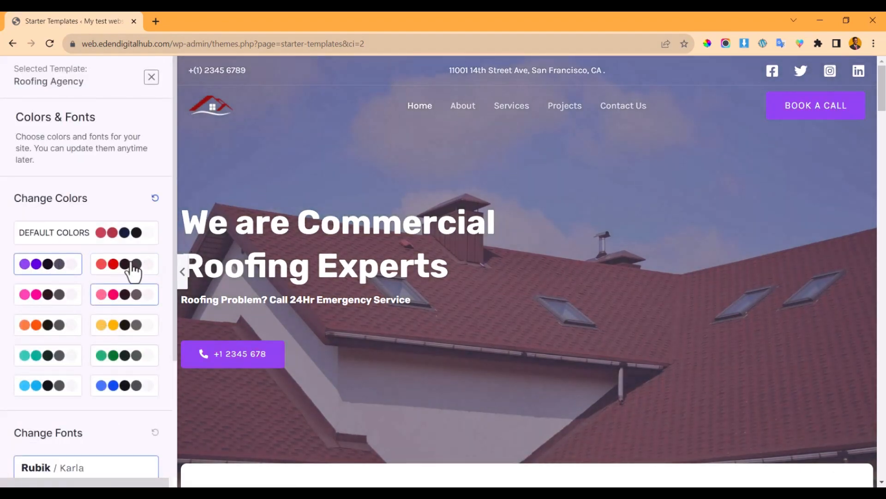
click(114, 272)
click(25, 298)
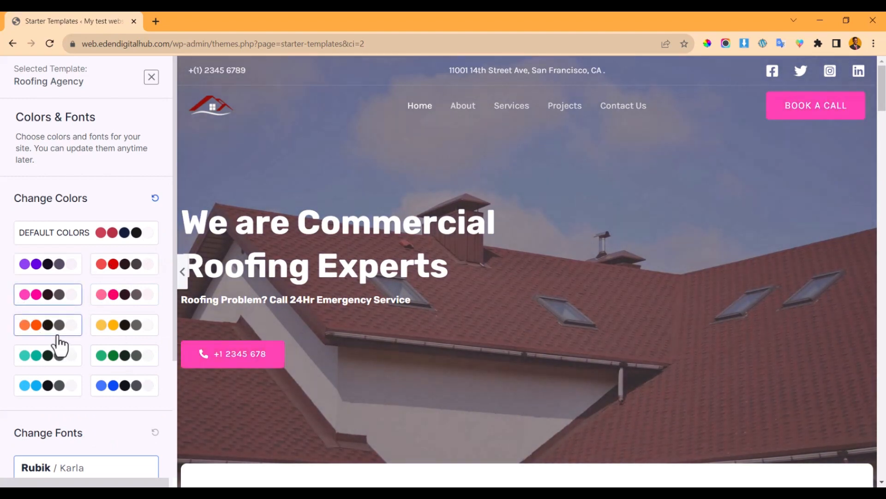
click(53, 326)
click(118, 356)
click(111, 240)
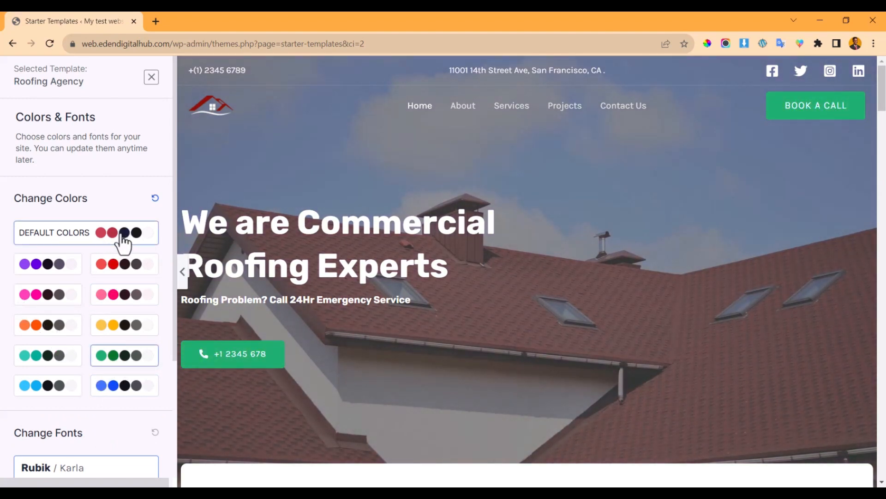
- Compare several font pairs, settle on Poppins / Lato, and continue to the final step
scroll(97, 289, down, 2)
scroll(97, 288, down, 2)
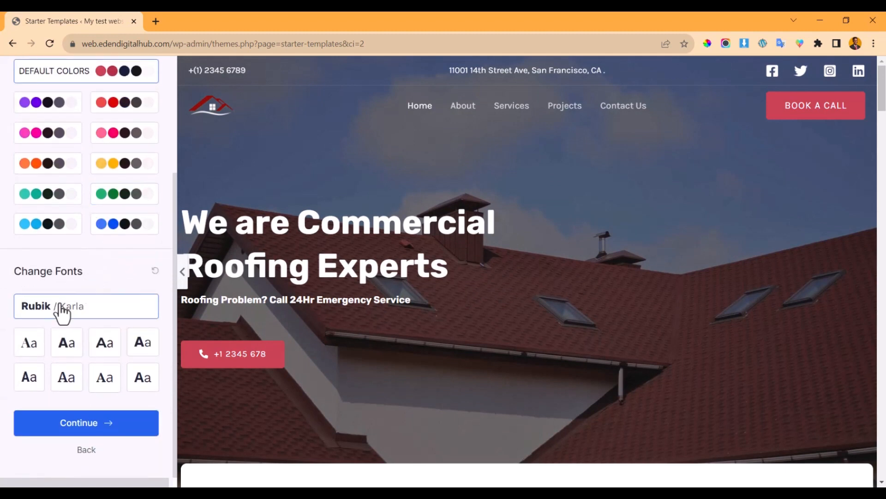
click(28, 342)
click(74, 349)
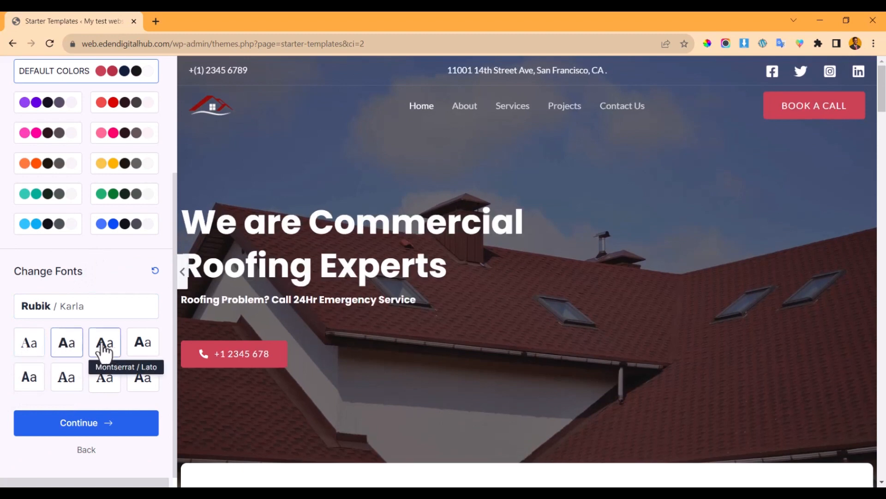
click(105, 350)
click(140, 344)
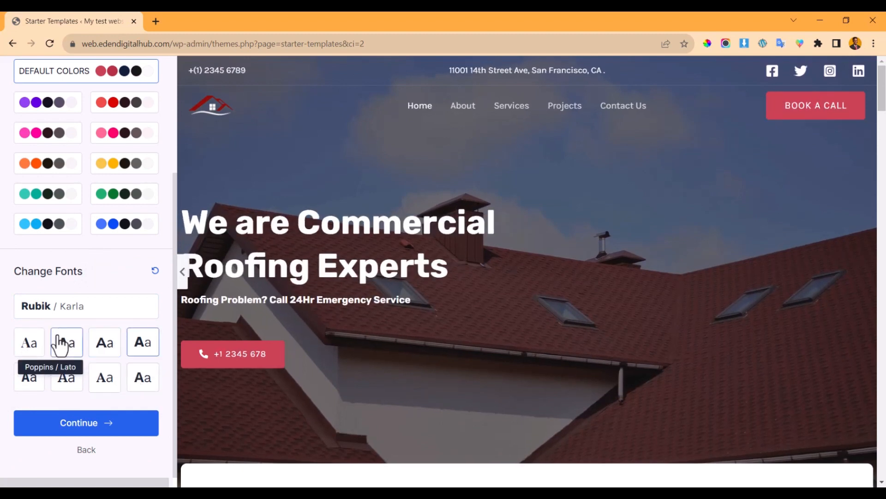
click(32, 381)
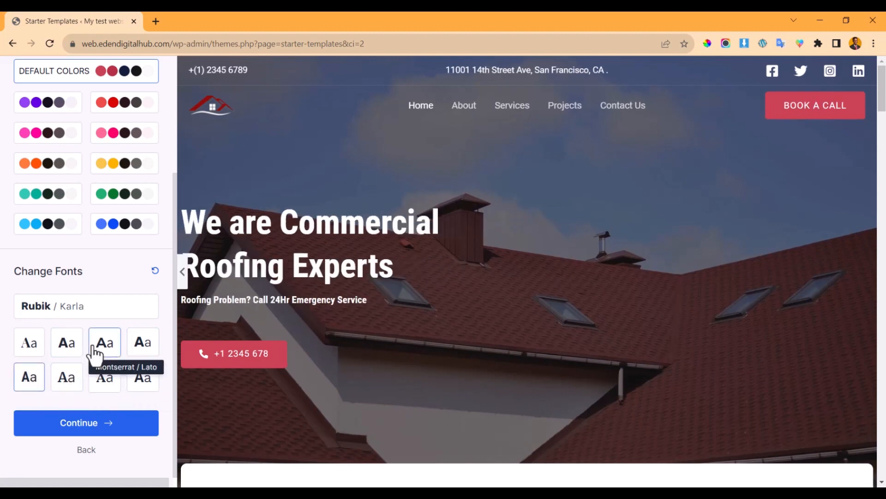
click(72, 355)
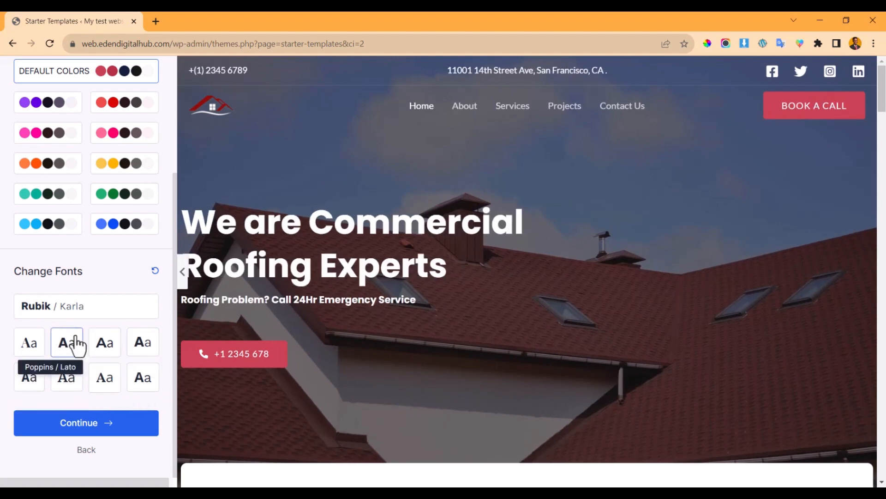
click(111, 429)
- Keep all import options enabled and submit to build the Roofing Agency website
scroll(386, 305, down, 2)
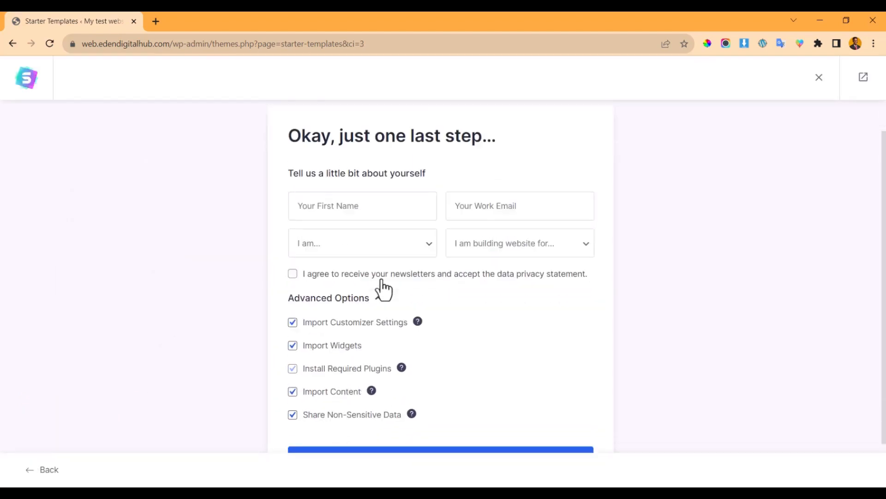
scroll(425, 267, up, 2)
scroll(600, 376, down, 2)
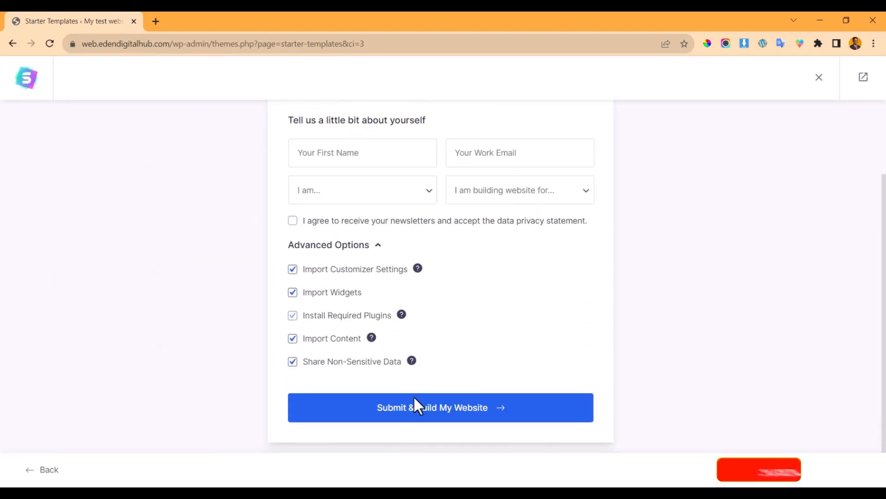
click(404, 407)
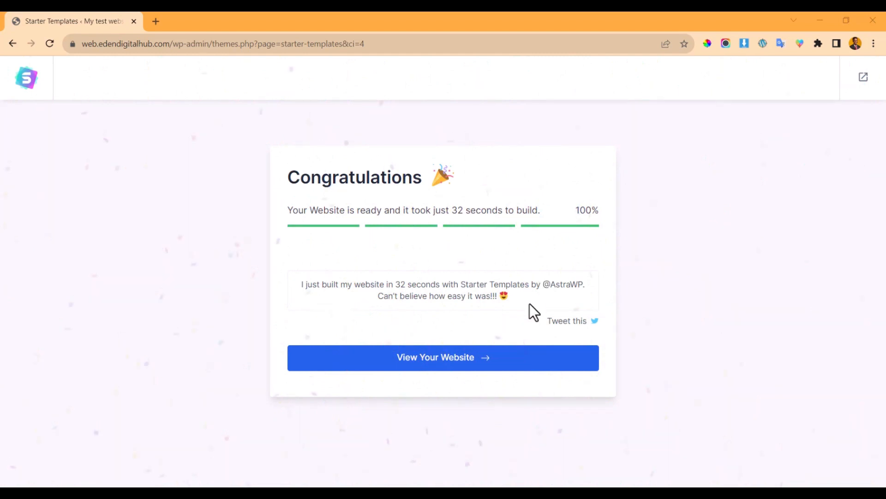
- Open the newly built roofing site in a new tab and scroll down through the homepage
click(465, 365)
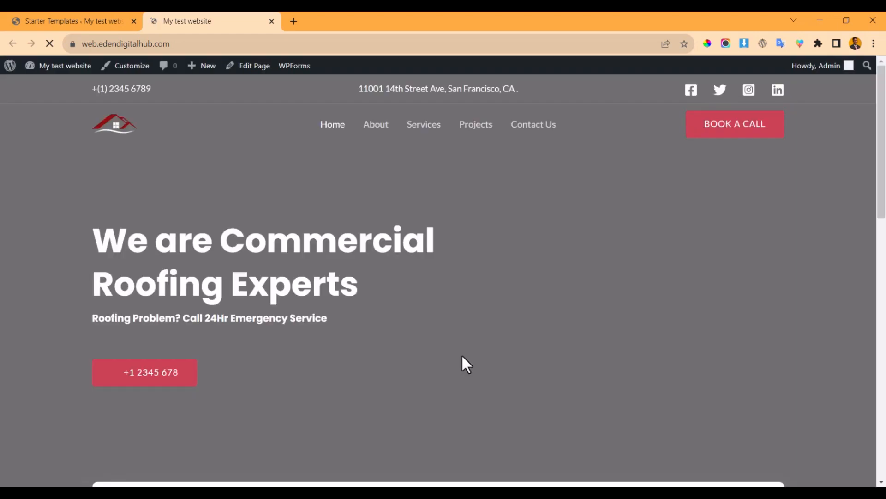
scroll(277, 212, down, 8)
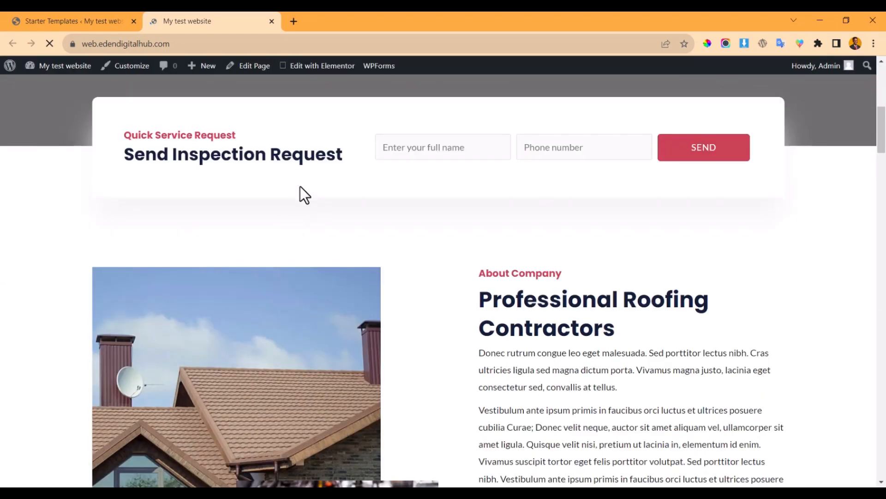
scroll(312, 211, down, 15)
scroll(398, 265, up, 10)
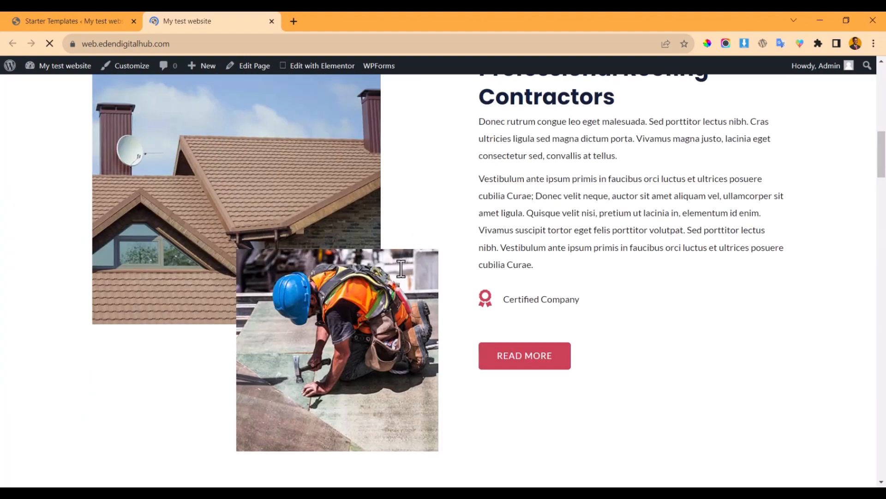
scroll(401, 268, up, 8)
scroll(400, 268, down, 18)
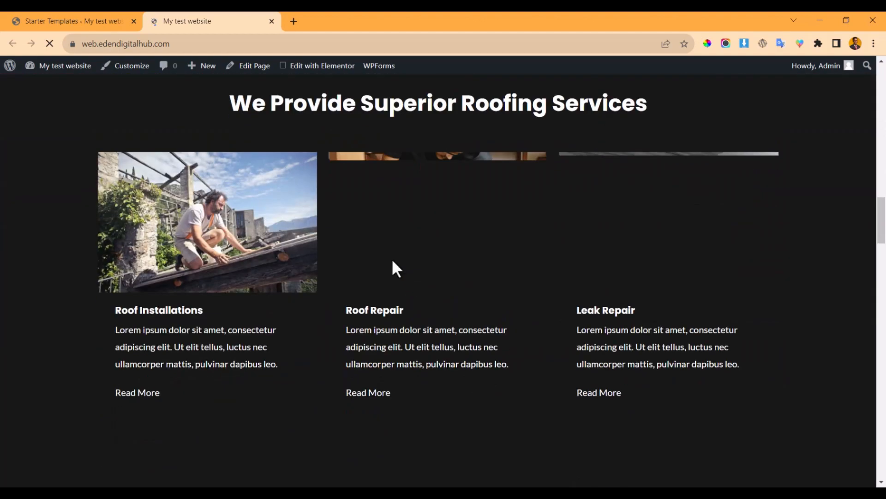
scroll(393, 262, down, 10)
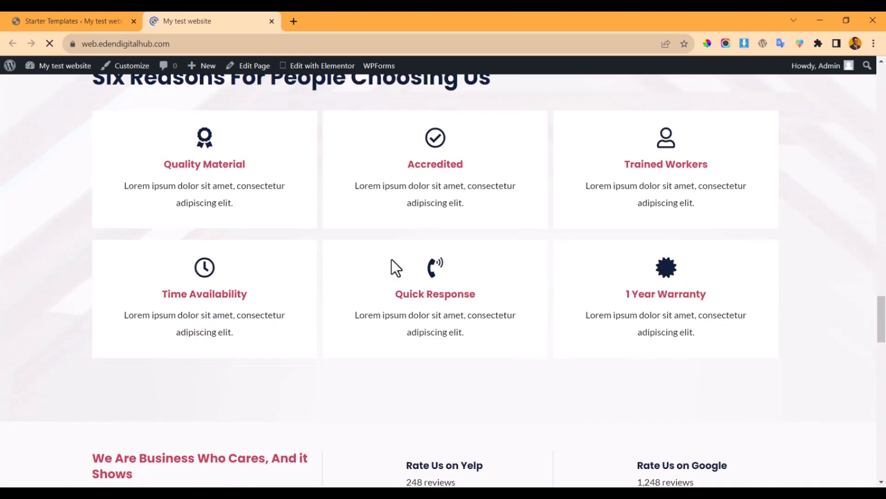
scroll(392, 261, down, 5)
scroll(392, 258, up, 11)
scroll(351, 261, down, 7)
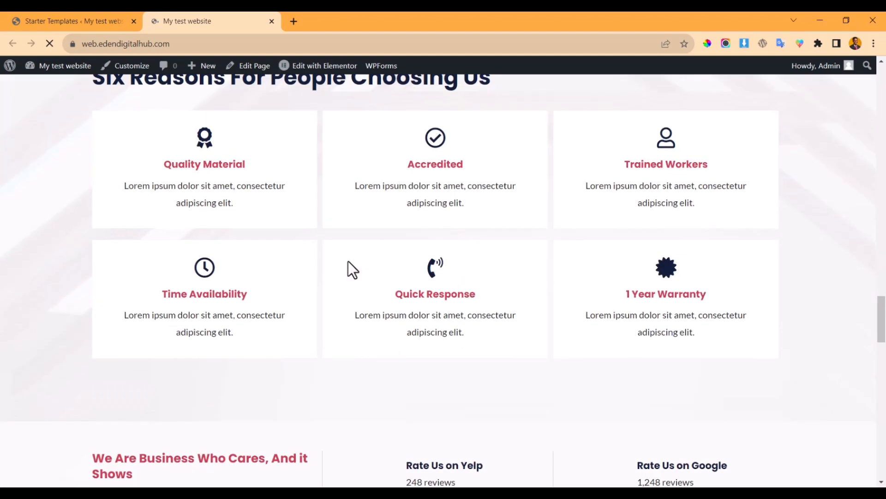
scroll(350, 261, down, 14)
scroll(351, 254, up, 13)
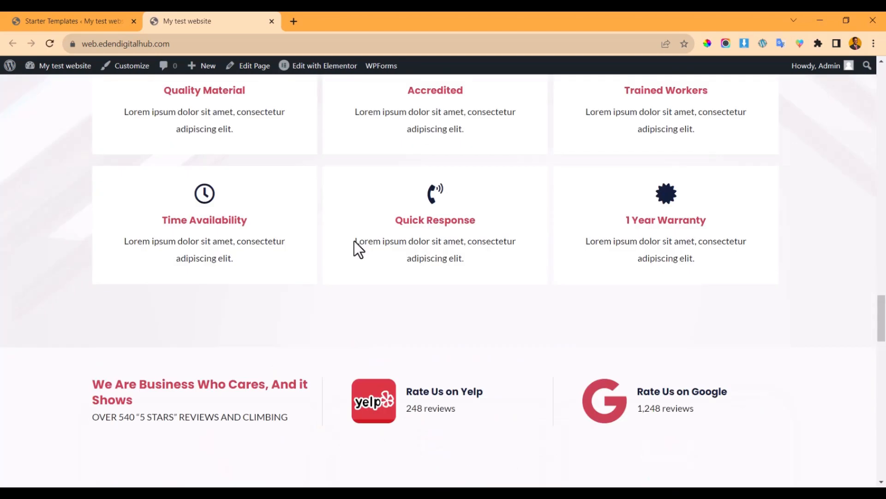
scroll(354, 240, up, 20)
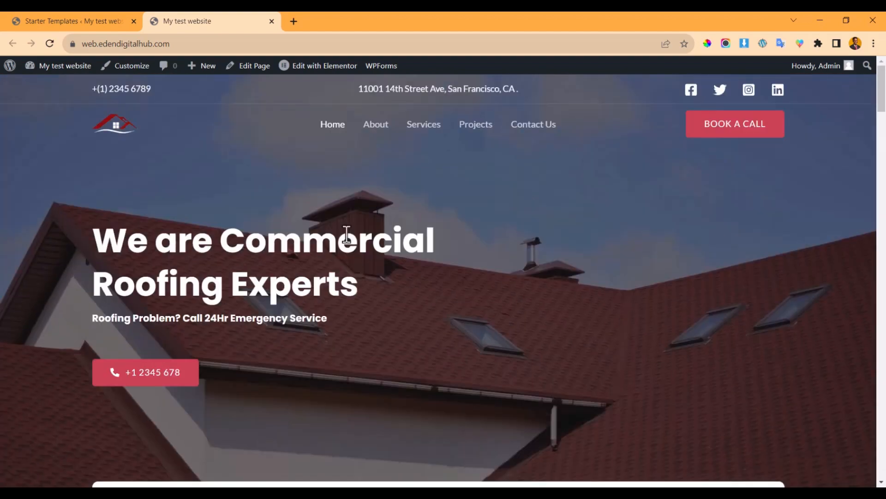
scroll(380, 272, down, 10)
scroll(382, 285, up, 10)
scroll(386, 296, down, 8)
scroll(388, 302, up, 8)
scroll(387, 291, down, 12)
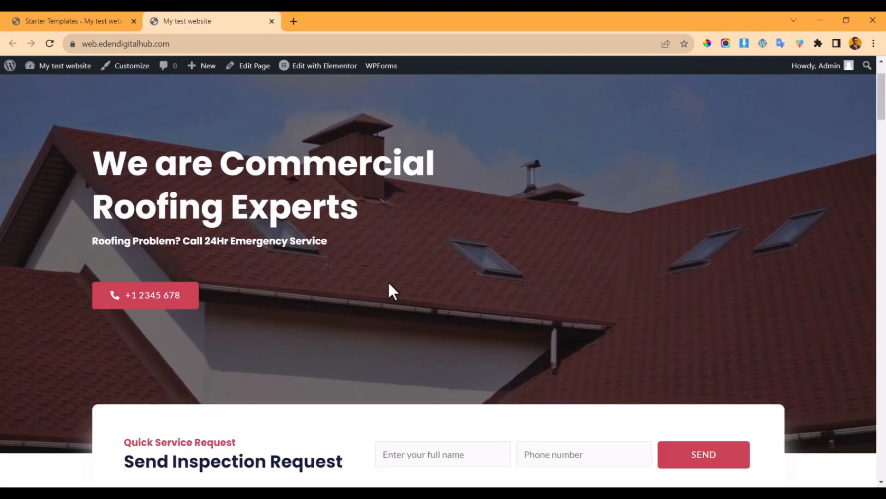
scroll(392, 278, down, 10)
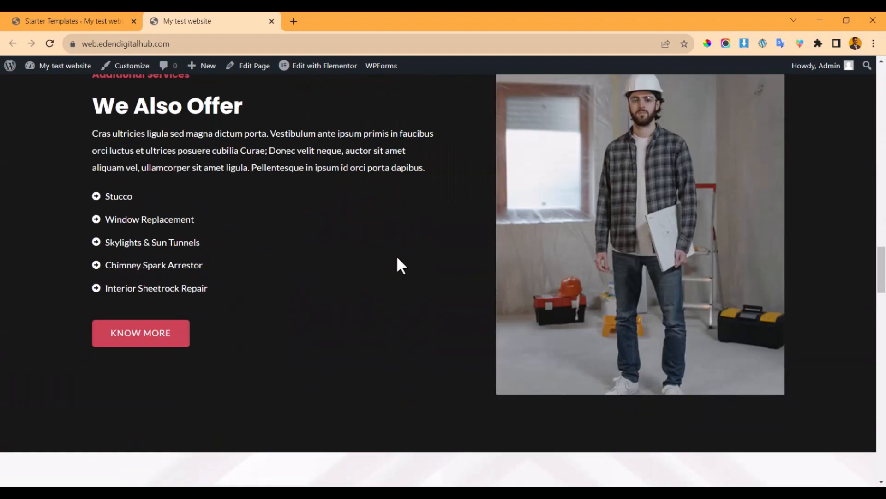
scroll(396, 254, down, 5)
scroll(396, 255, down, 15)
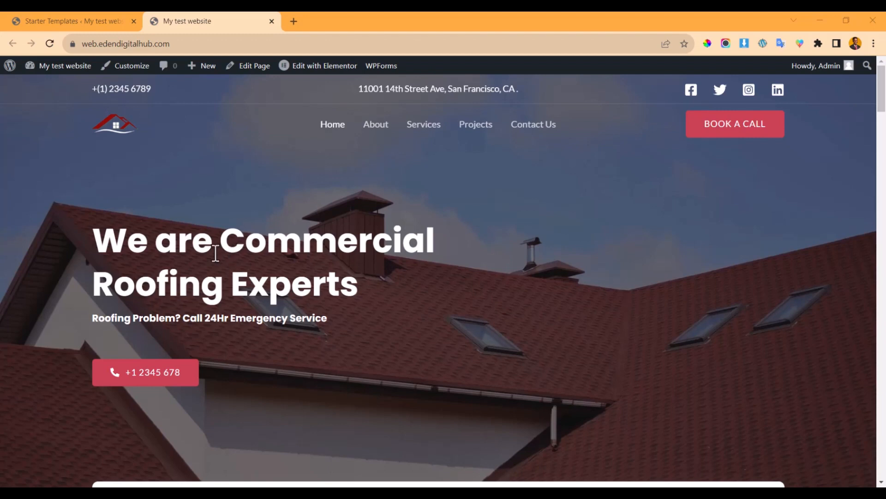
- Review the rest of the homepage down to the footer, then return to the top
scroll(392, 321, down, 10)
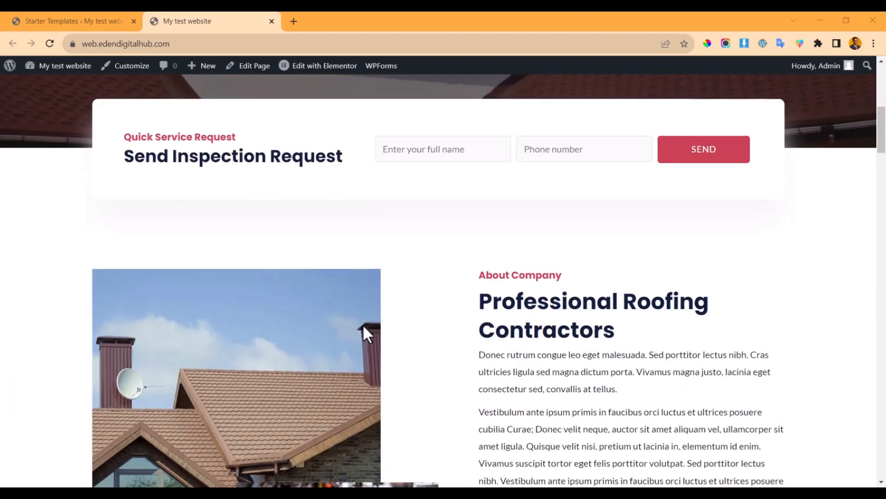
scroll(333, 249, down, 10)
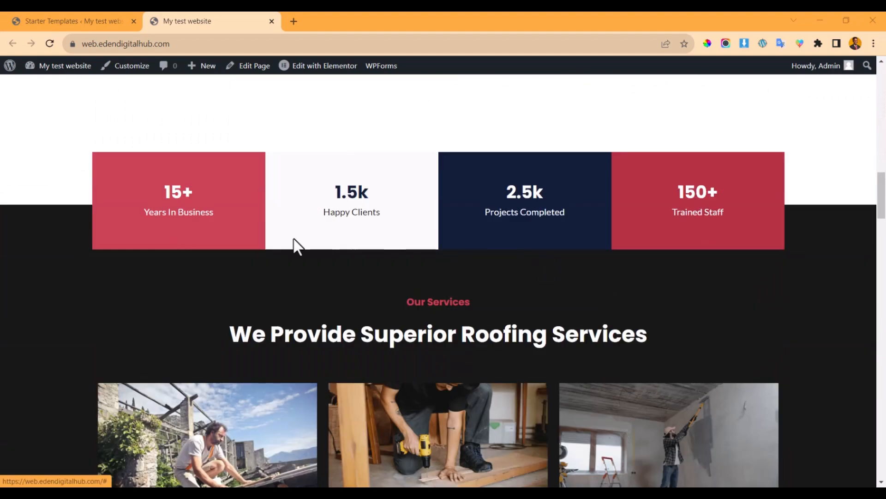
scroll(439, 226, up, 5)
scroll(439, 227, down, 20)
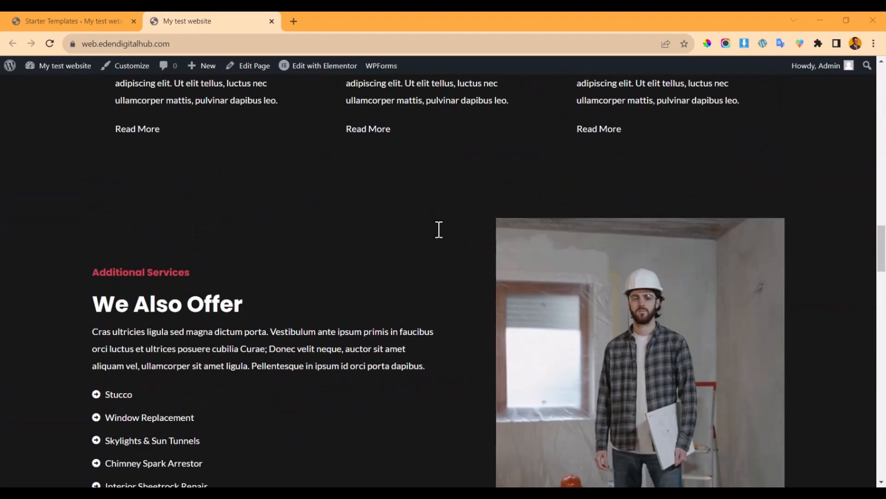
scroll(438, 229, down, 18)
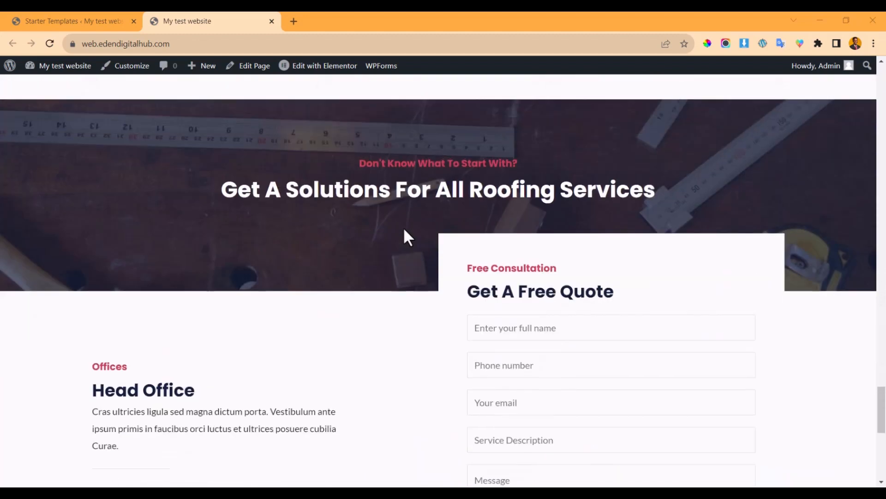
scroll(403, 231, up, 8)
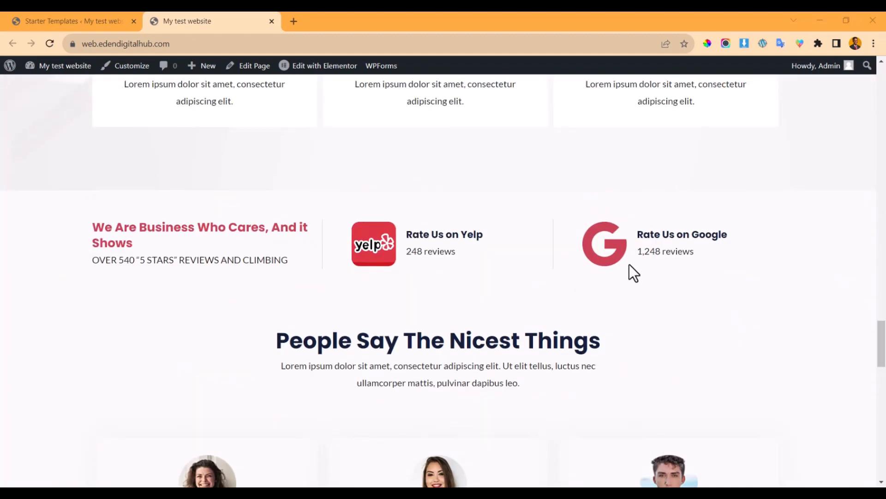
scroll(470, 223, down, 10)
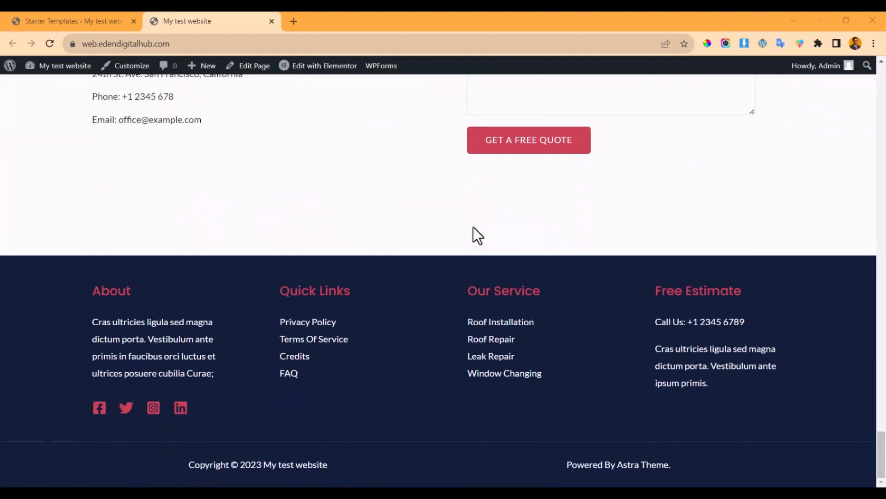
scroll(473, 226, up, 20)
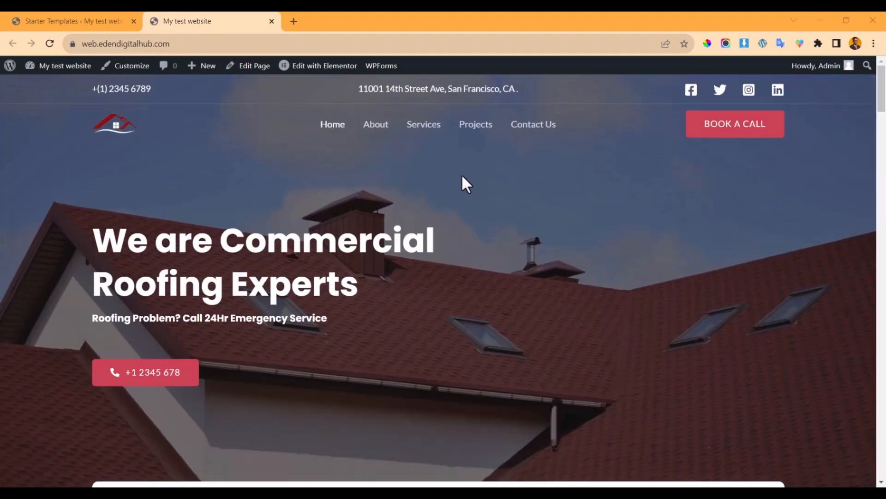
- Open About, Services, Projects and Contact Us in background tabs and review the About page
ctrl+click(376, 131)
ctrl+click(424, 132)
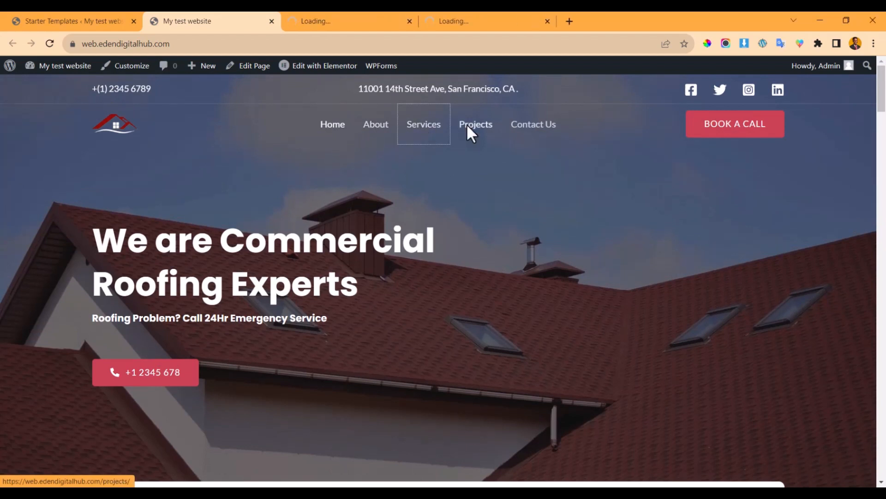
ctrl+click(467, 130)
ctrl+click(531, 134)
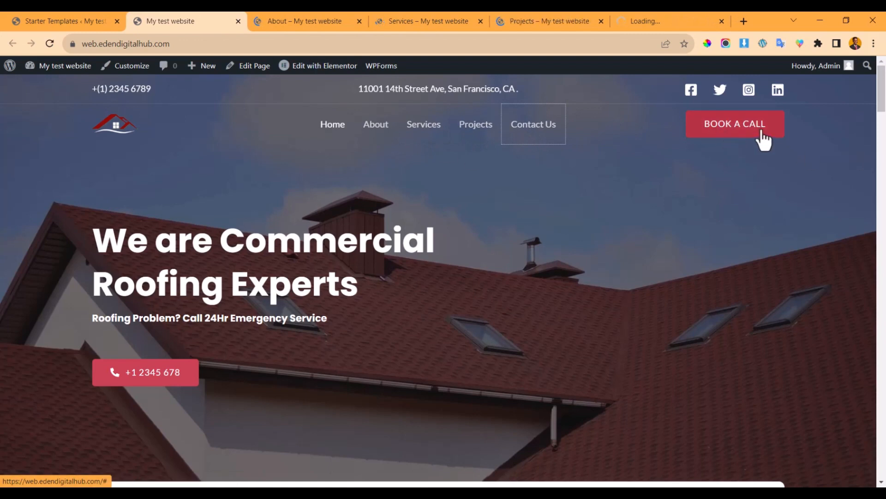
click(337, 16)
scroll(323, 185, down, 5)
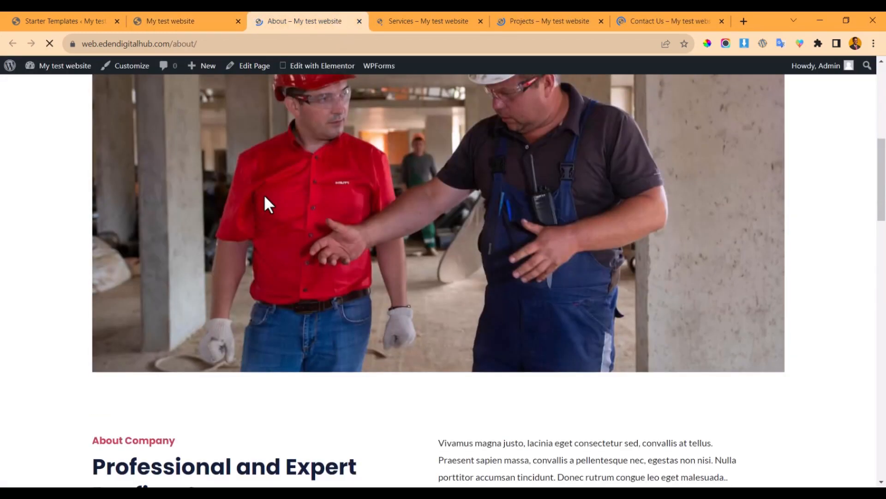
scroll(264, 194, down, 8)
scroll(284, 164, up, 15)
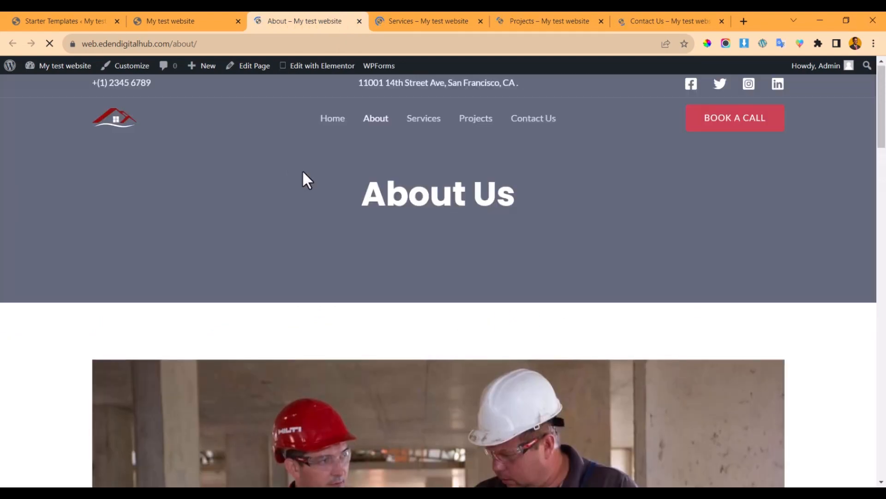
scroll(323, 199, down, 10)
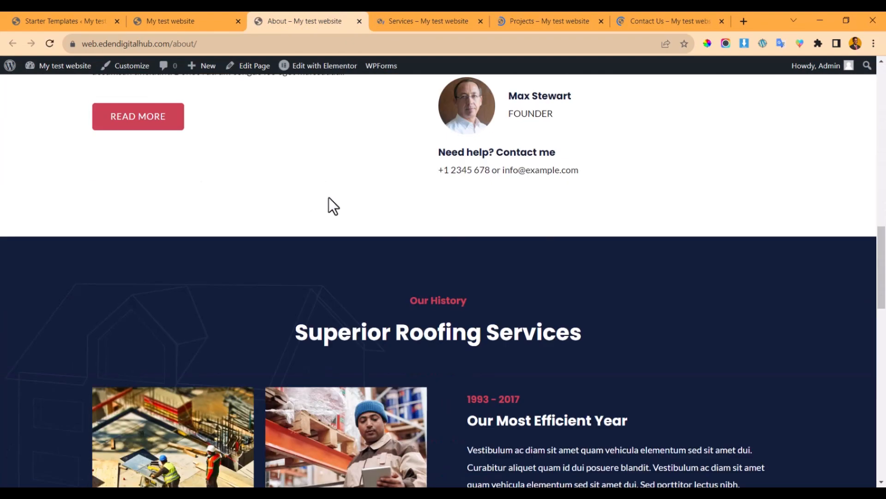
scroll(330, 198, down, 4)
scroll(331, 199, up, 15)
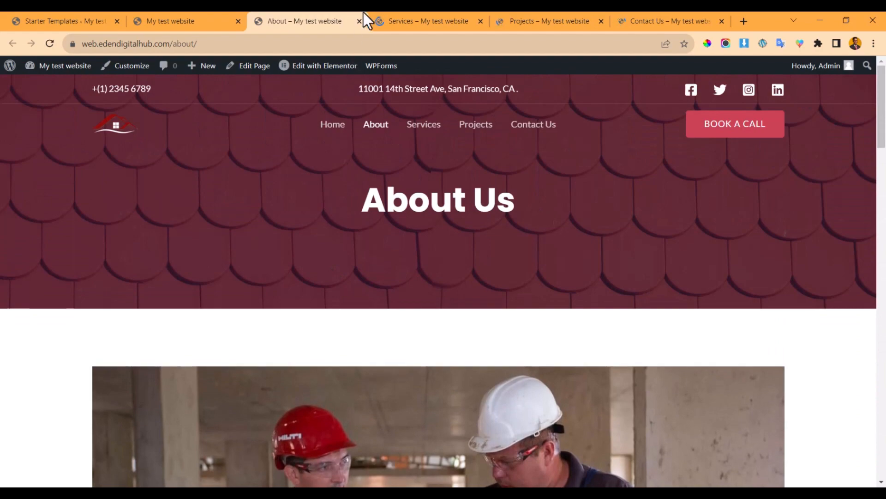
- Review the Services, Projects and Contact Us pages, then return to the homepage tab
click(429, 14)
scroll(376, 208, down, 5)
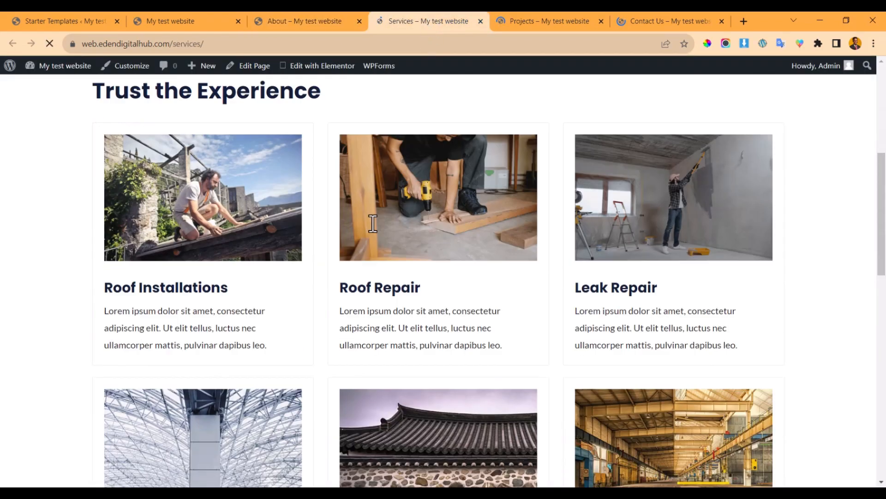
scroll(373, 224, down, 15)
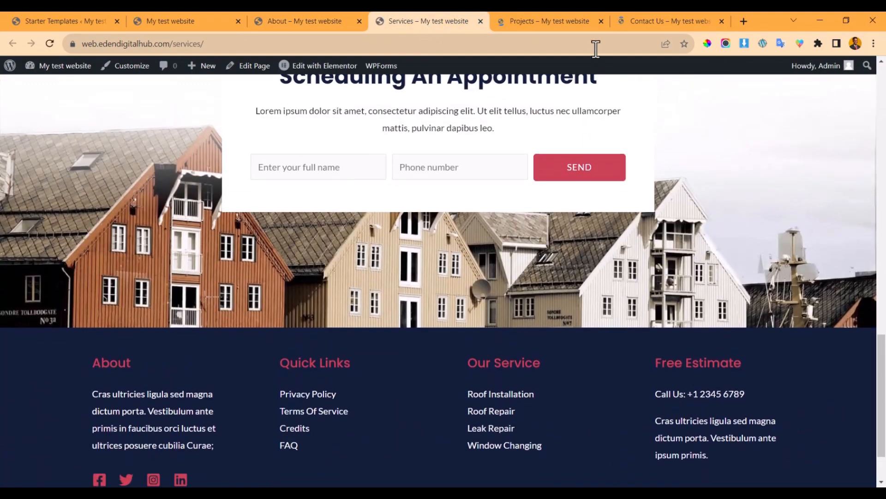
click(538, 19)
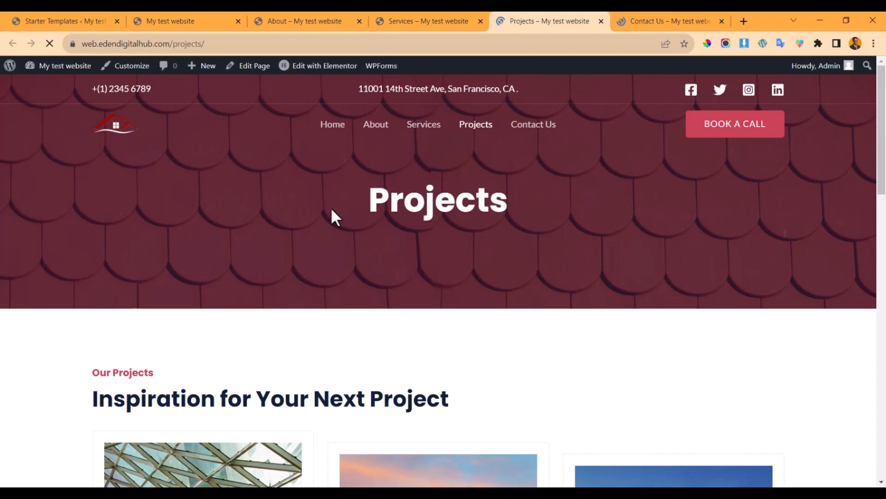
scroll(331, 210, down, 6)
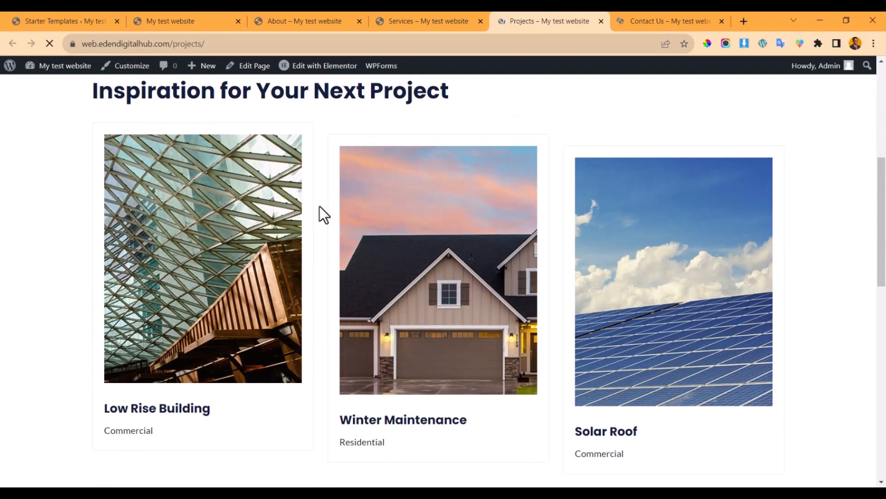
scroll(323, 203, down, 8)
scroll(347, 192, down, 4)
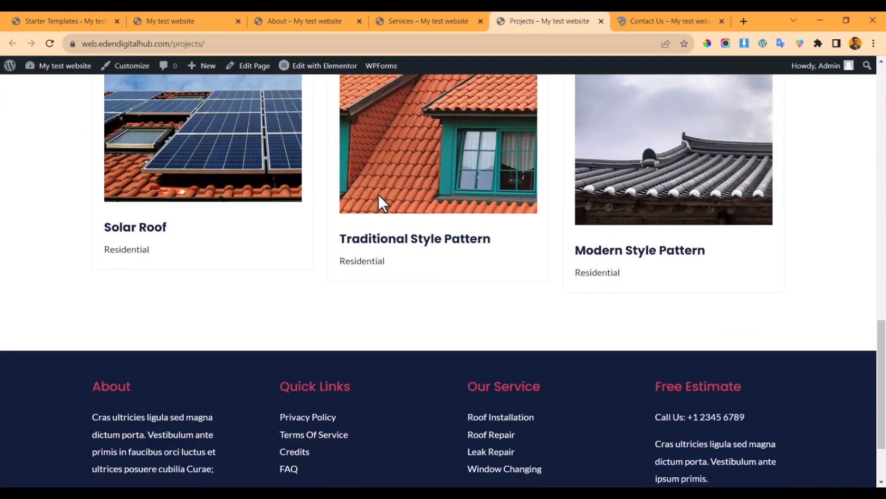
scroll(397, 190, down, 3)
scroll(415, 192, up, 10)
click(651, 18)
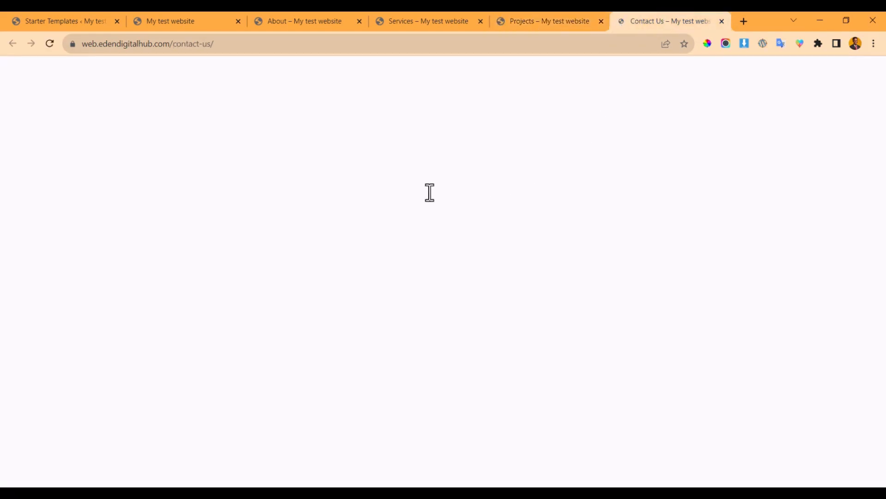
scroll(423, 199, down, 10)
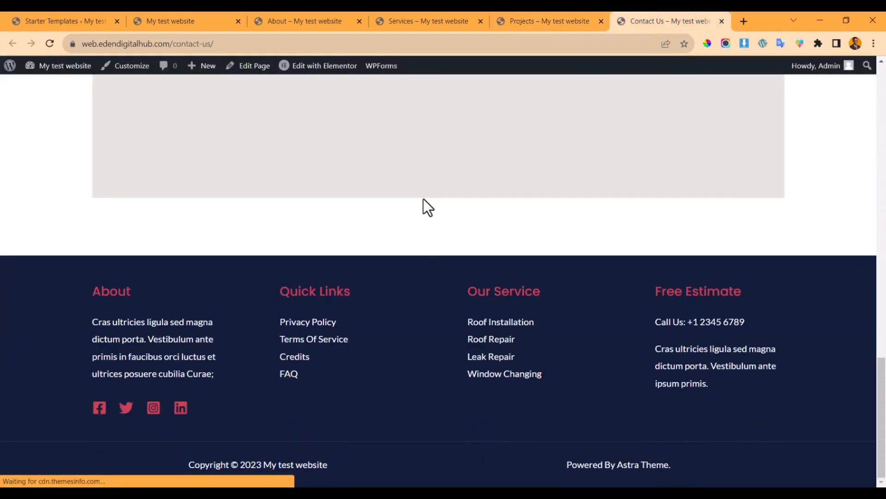
scroll(429, 205, up, 10)
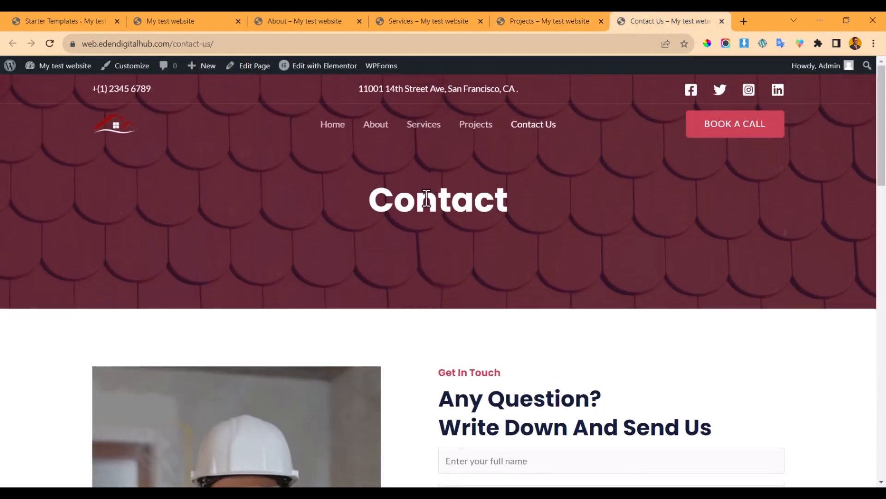
click(62, 21)
click(219, 18)
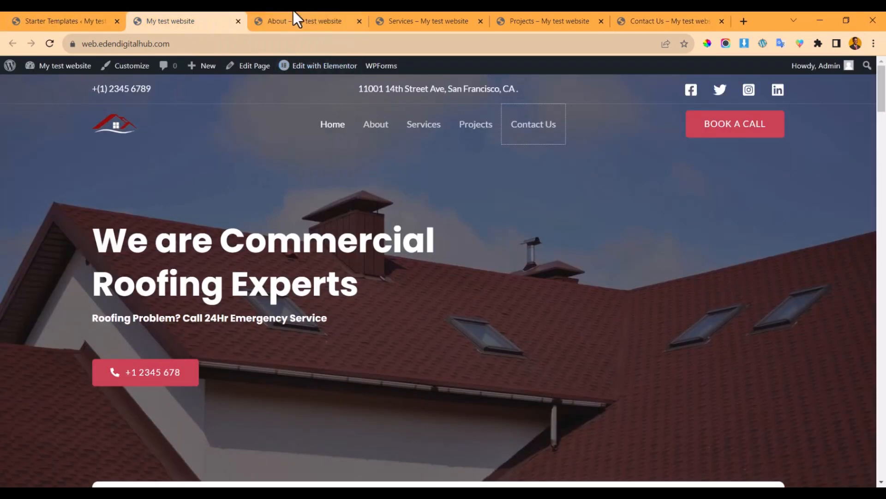
- Open the roofing homepage in Elementor and dismiss the AI image generator announcement
mouse_move(296, 69)
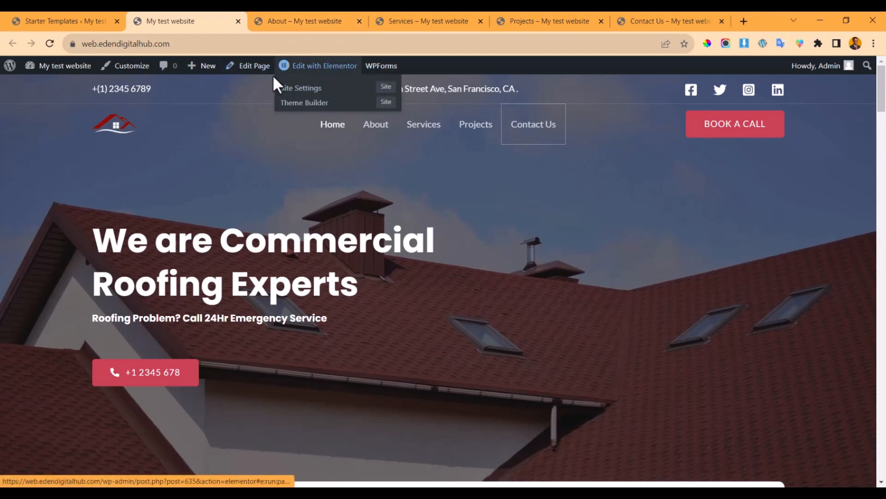
click(304, 17)
click(210, 18)
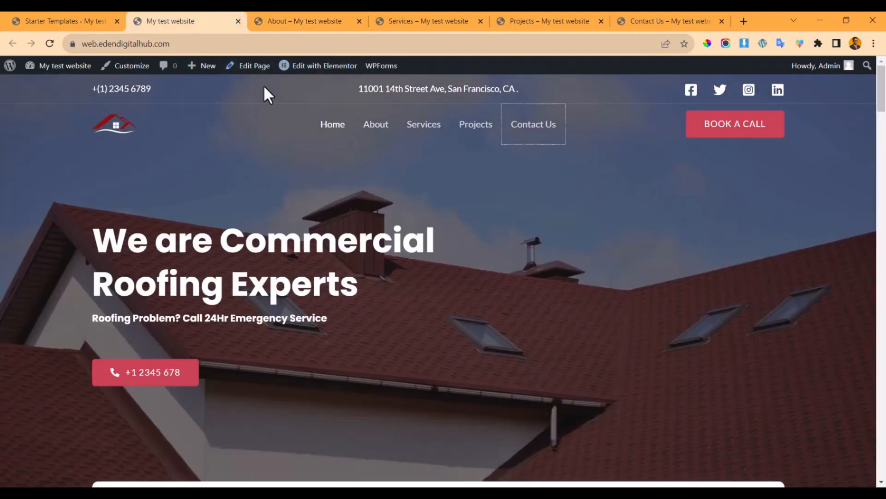
click(303, 67)
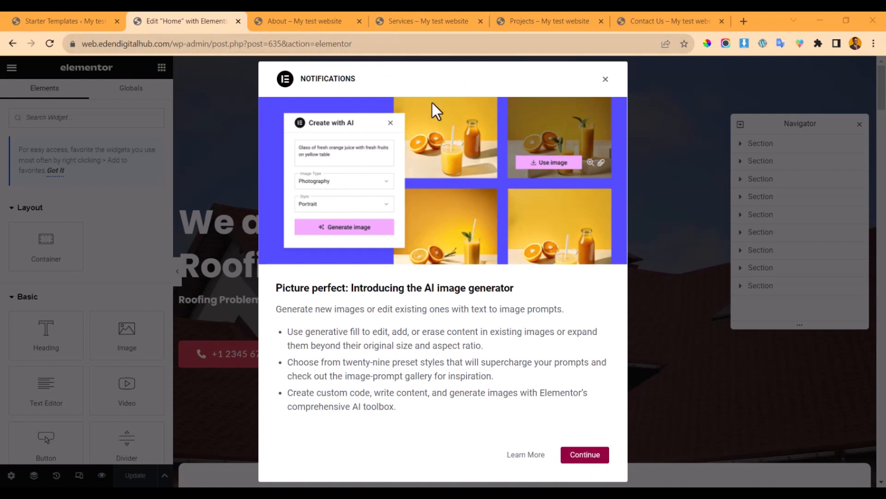
click(583, 455)
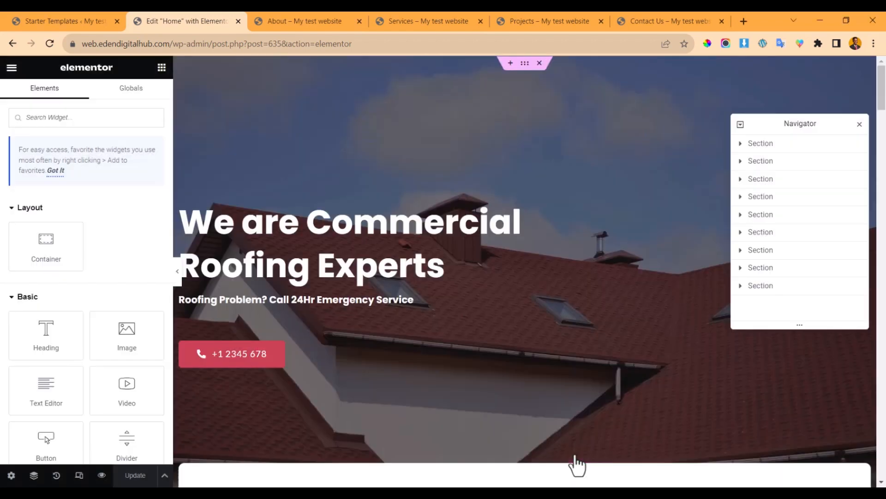
- Change the hero heading from 'We are Commercial Roofing Experts' to 'Eden Digital Hub'
click(468, 237)
click(448, 226)
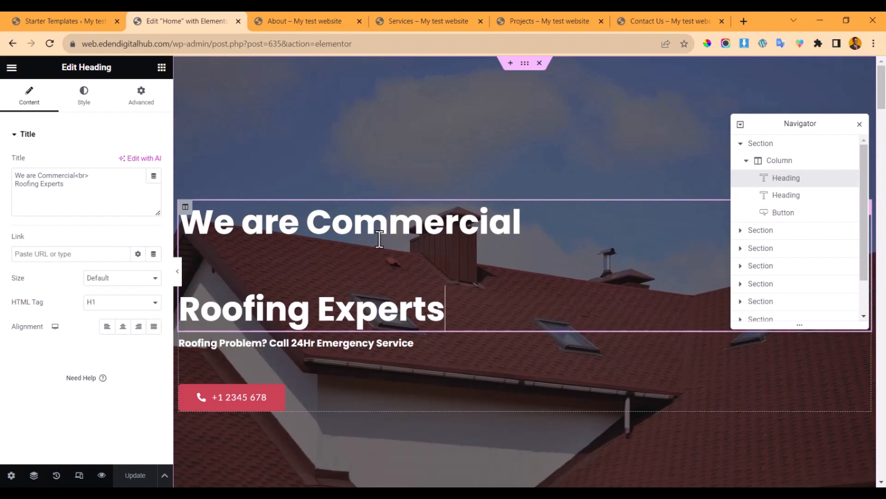
scroll(377, 242, down, 2)
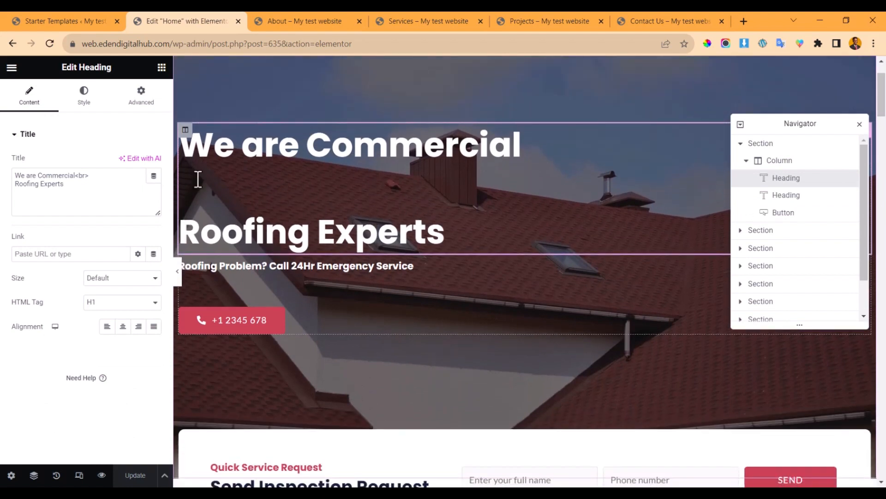
click(77, 189)
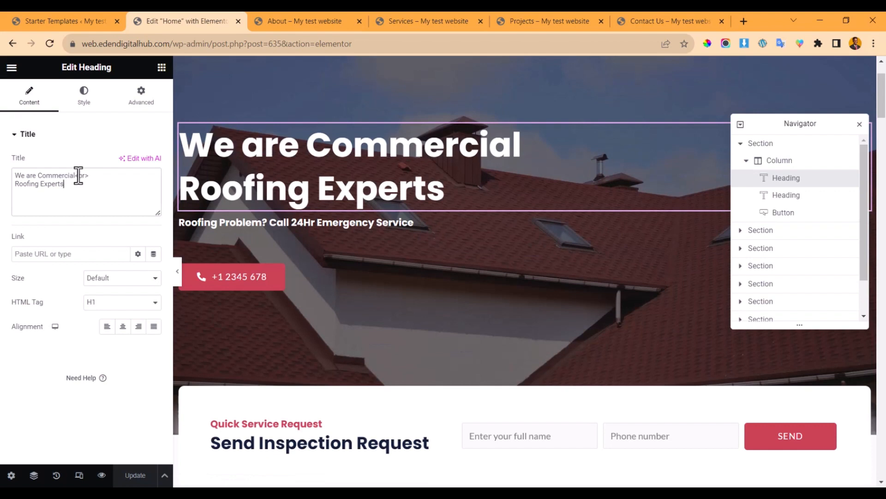
drag(76, 175, 2, 176)
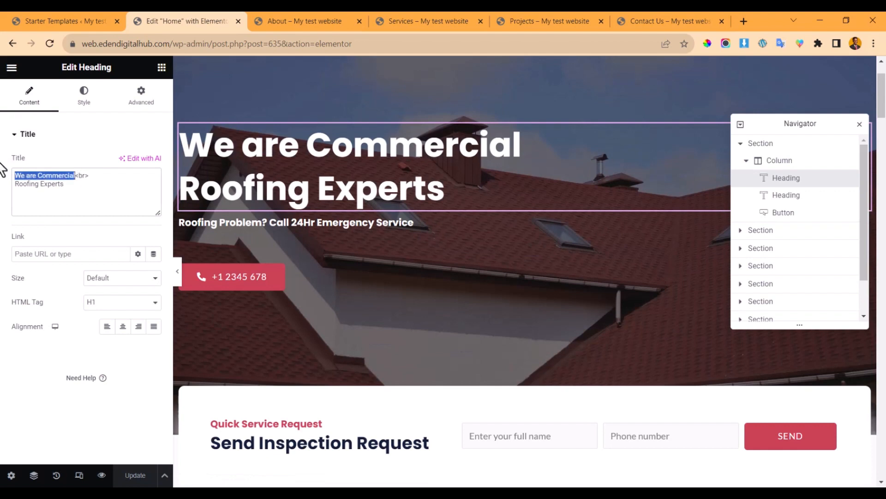
text(Ede)
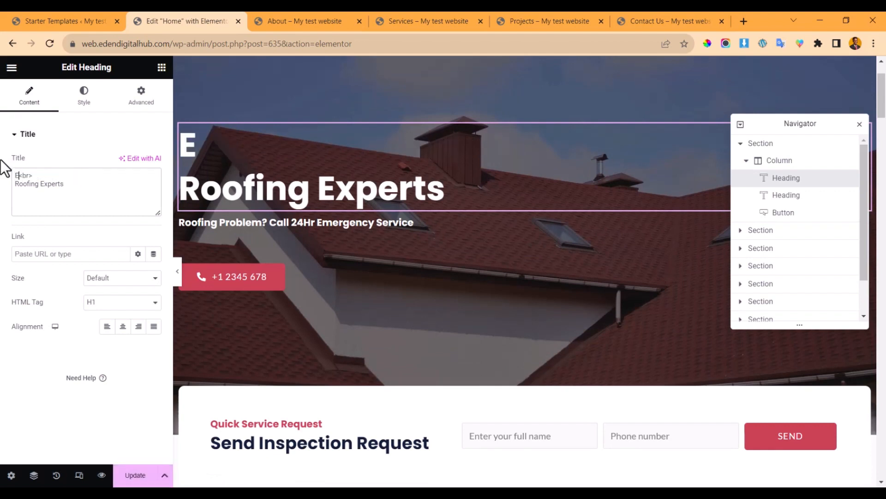
text(n Di)
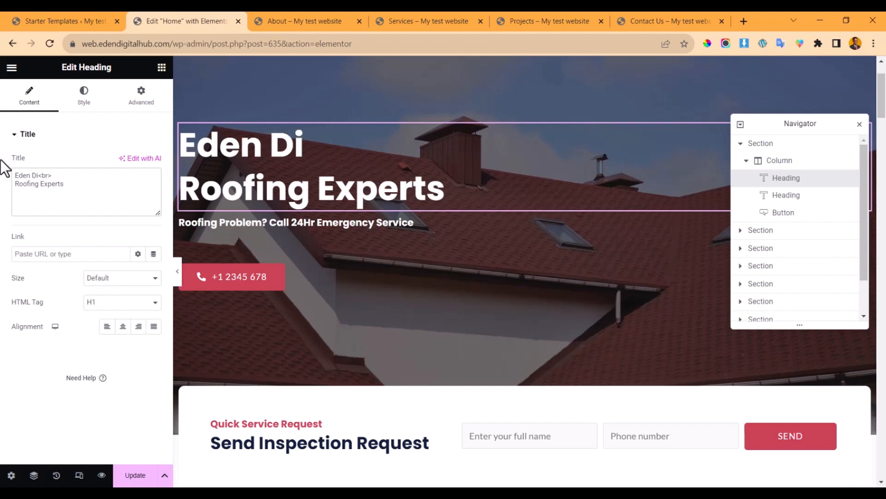
text(gital)
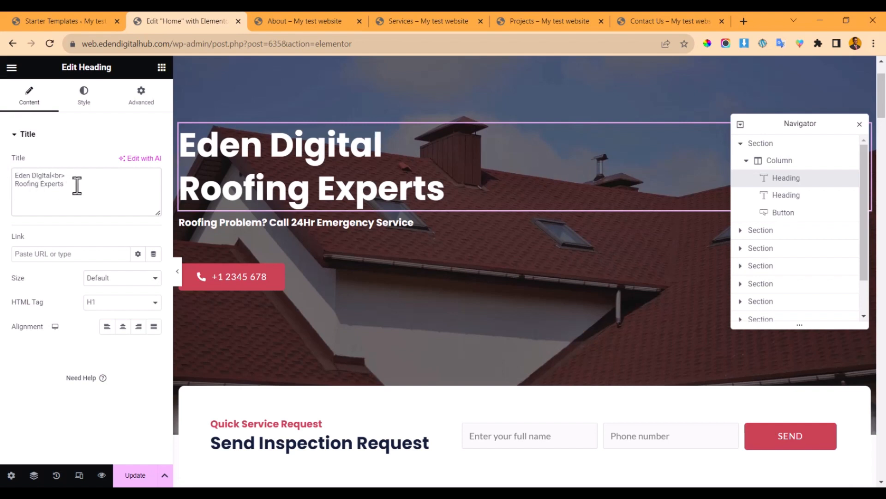
drag(76, 186, 8, 187)
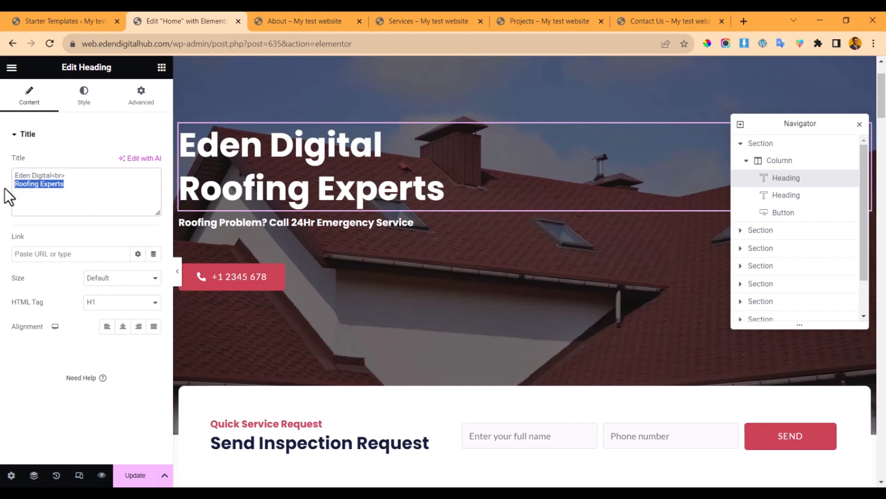
text(Hub)
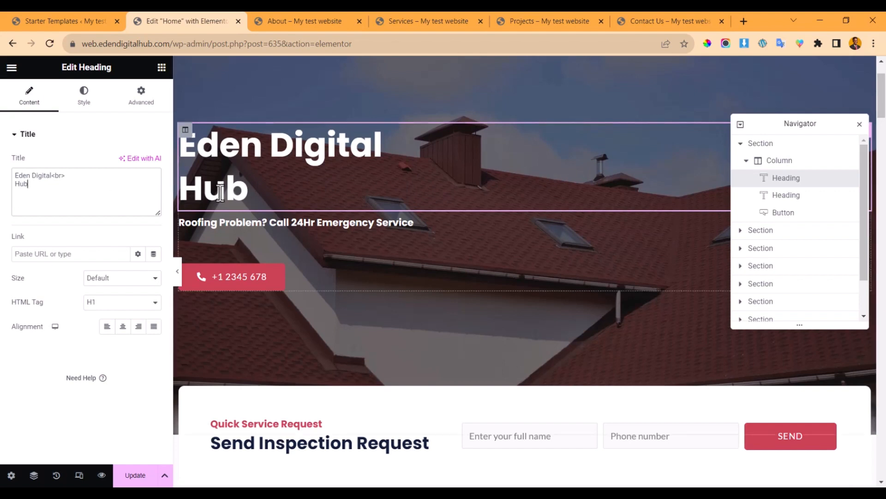
- Select the emergency service subheading, then the phone number button
click(217, 223)
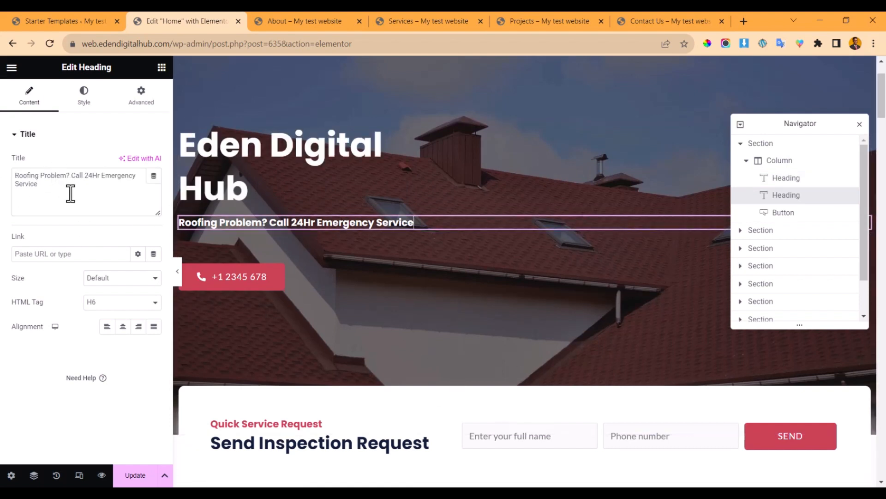
drag(38, 184, 18, 206)
click(323, 279)
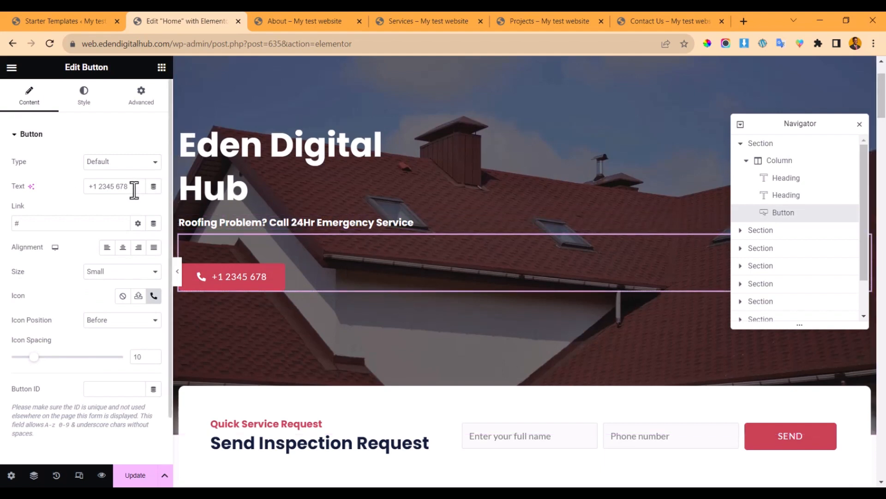
- Inspect the phone-number button's text and its current link value
drag(140, 186, 56, 185)
click(49, 187)
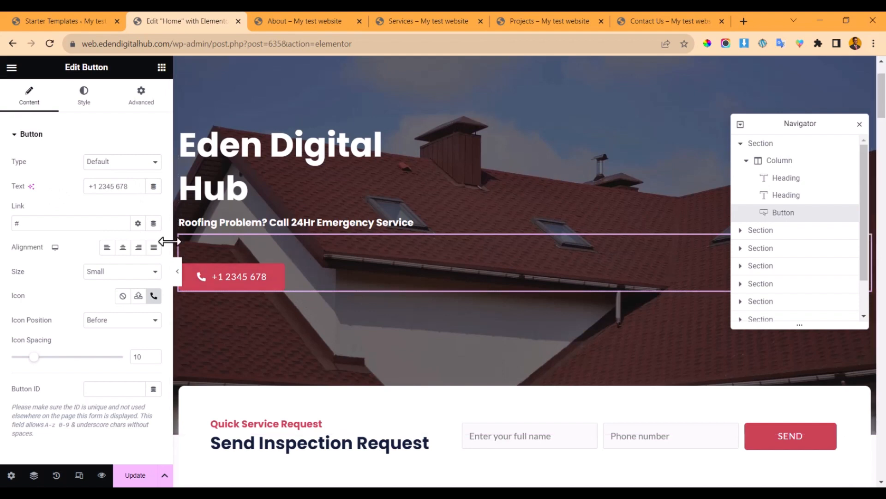
drag(31, 222, 5, 226)
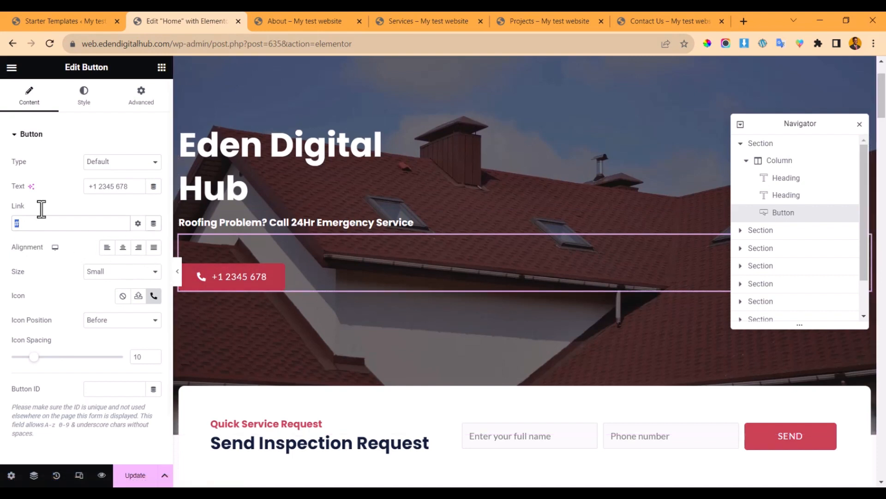
click(28, 223)
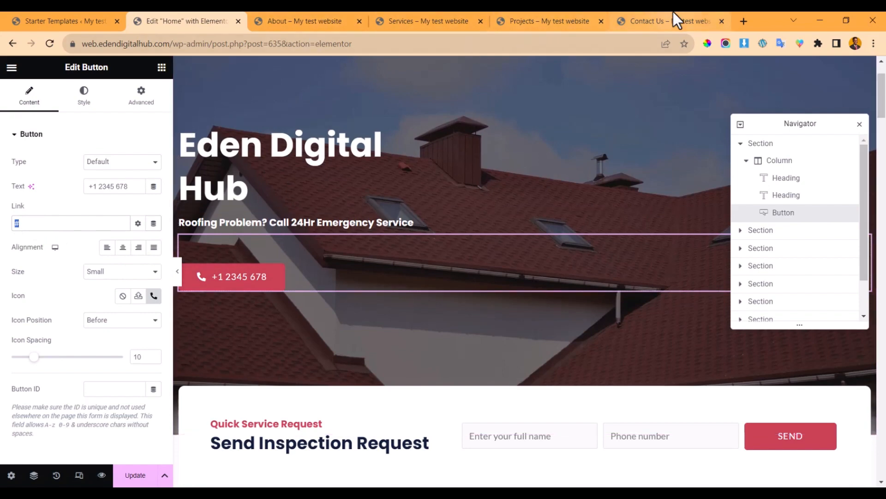
- Copy the Contact Us page URL and paste it as the button's link
click(665, 21)
click(311, 42)
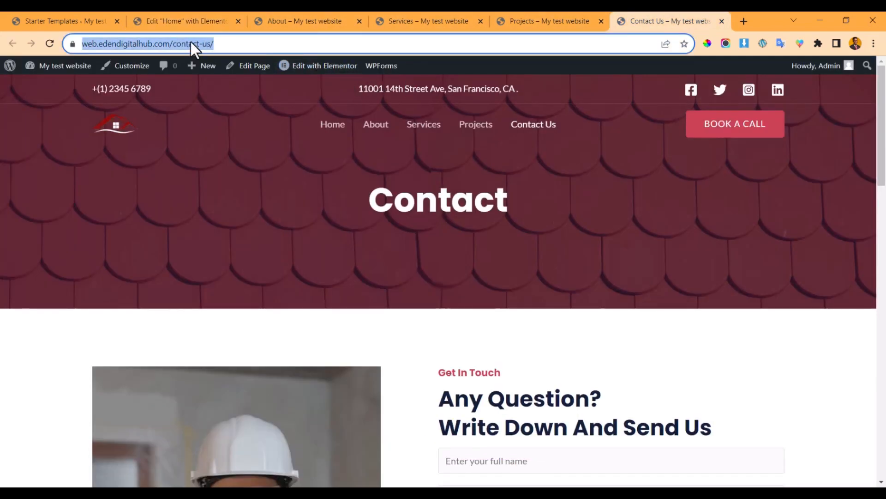
right_click(190, 42)
click(218, 112)
click(194, 21)
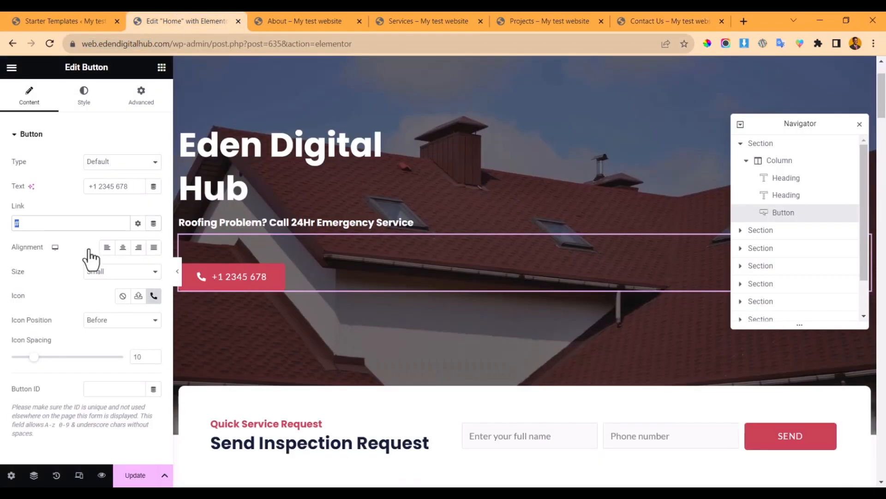
right_click(19, 220)
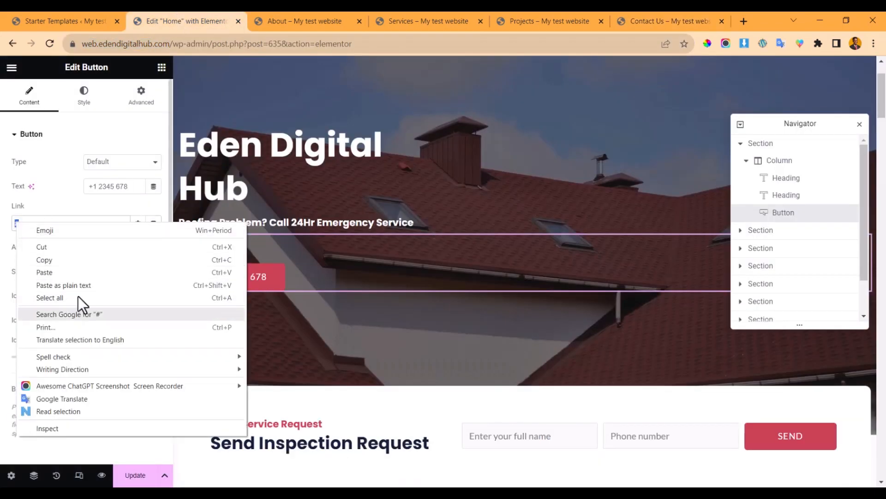
click(73, 273)
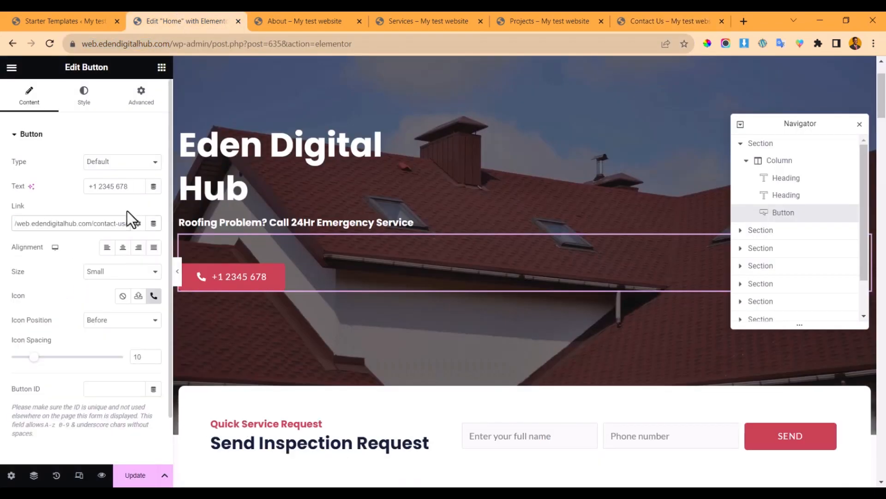
click(76, 198)
scroll(446, 309, down, 5)
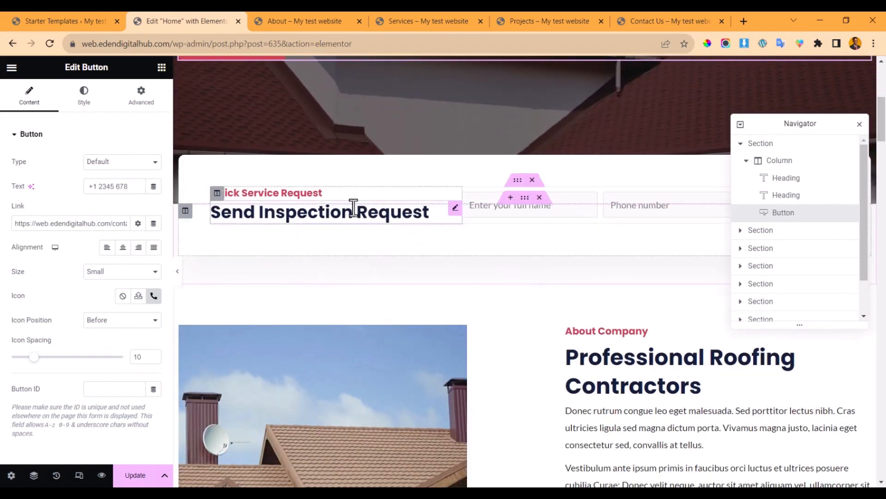
- Select the Send Inspection Request heading and the WPForms quick service request form
click(363, 208)
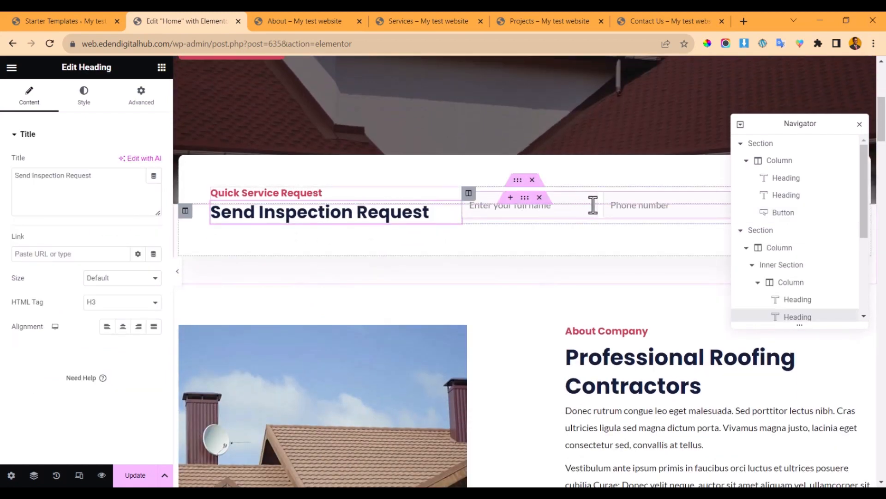
click(593, 205)
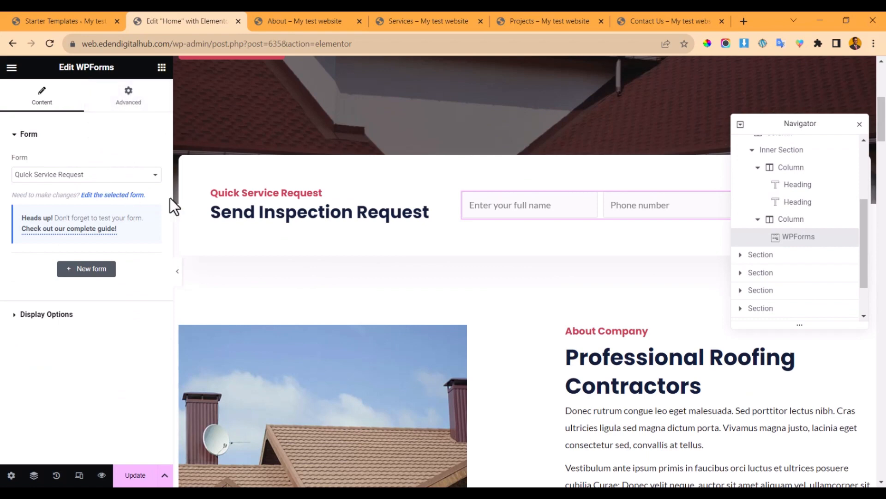
scroll(394, 239, down, 5)
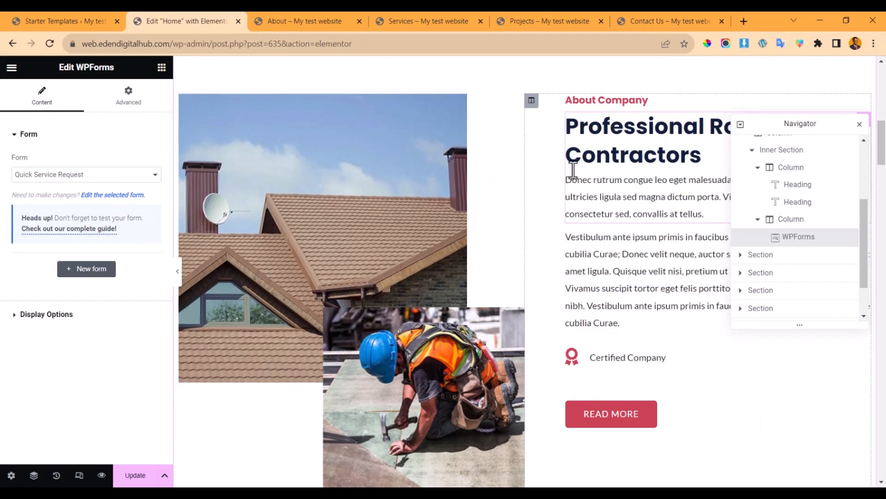
scroll(601, 170, up, 2)
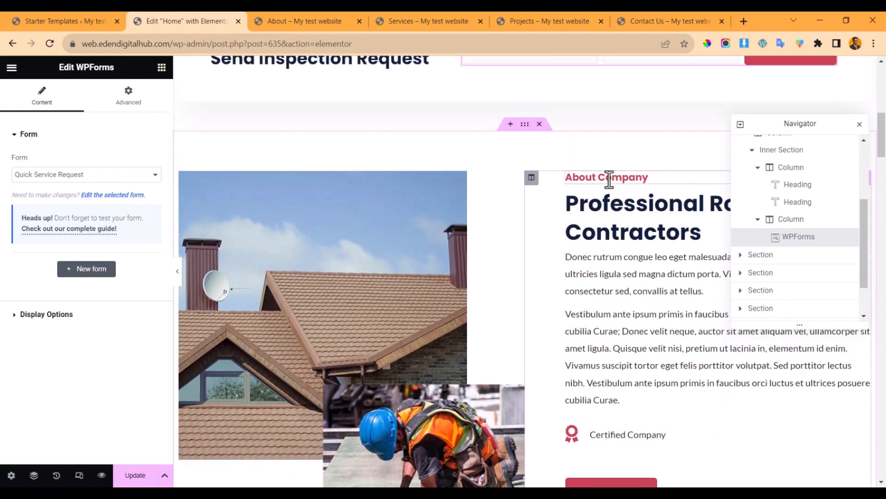
- Review the About Company heading's Style settings, then select the About Company roof photo
click(609, 178)
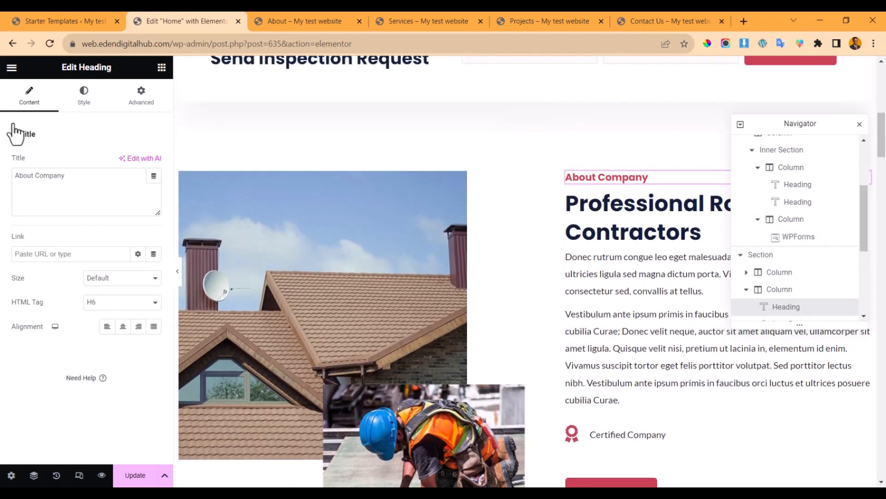
click(95, 103)
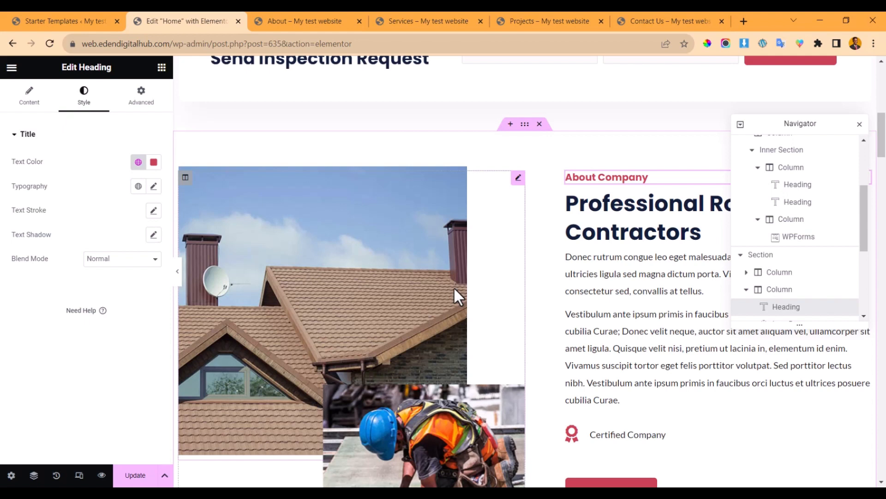
click(453, 268)
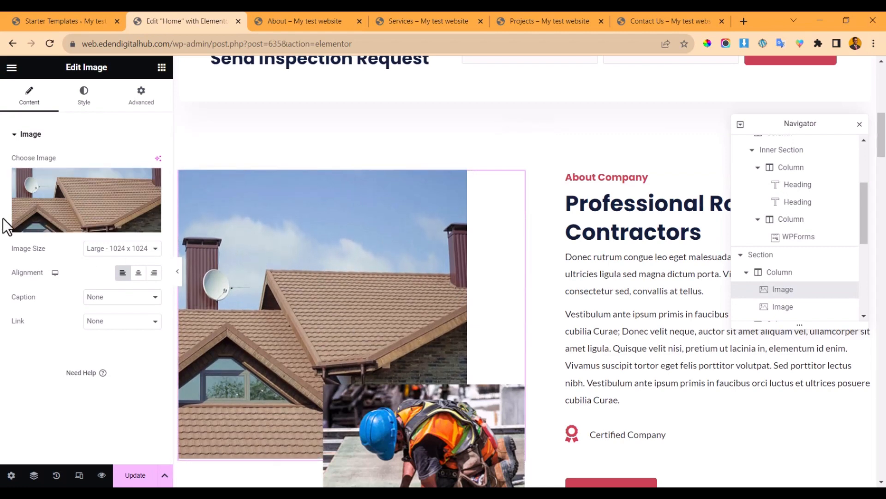
click(84, 212)
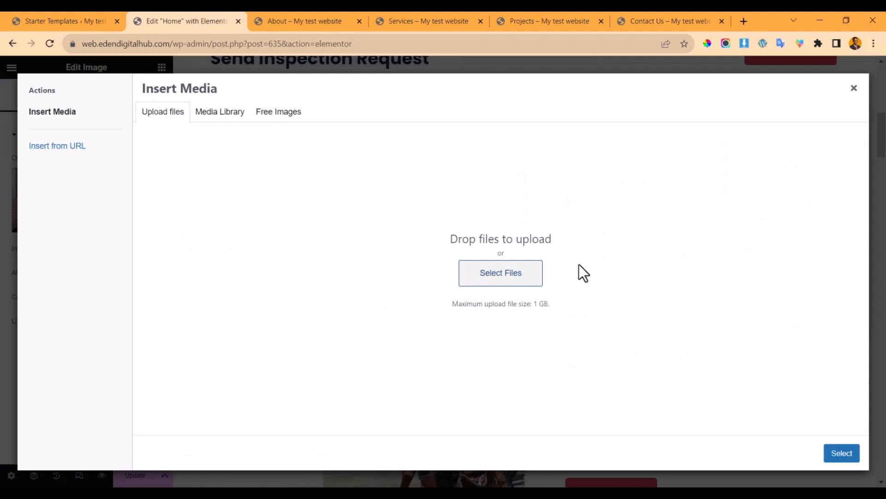
click(854, 89)
scroll(472, 256, down, 5)
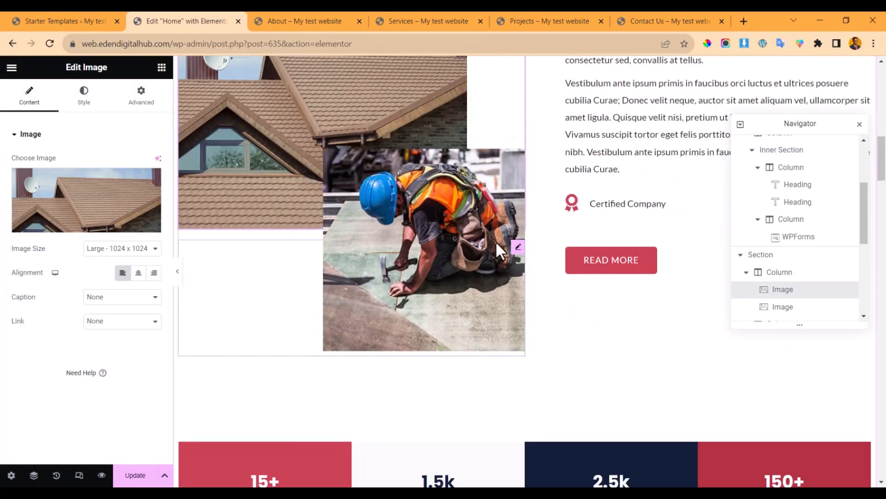
click(518, 250)
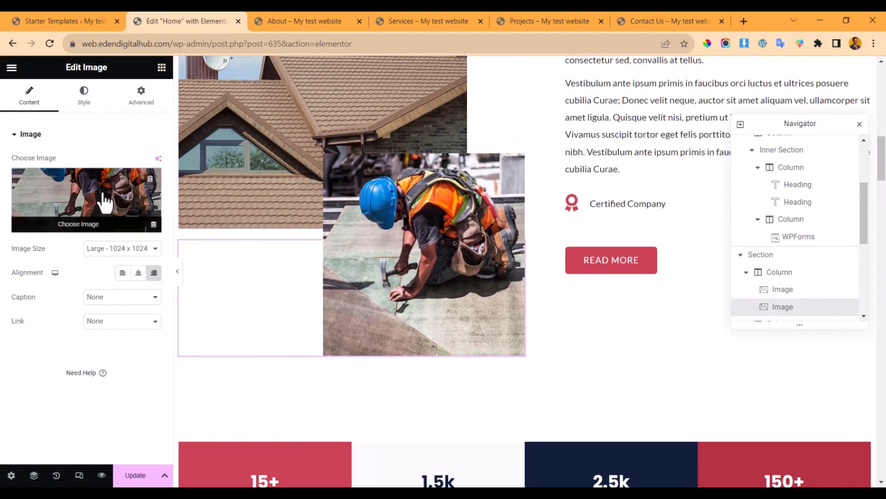
scroll(574, 337, down, 2)
scroll(574, 337, down, 2)
scroll(614, 257, up, 4)
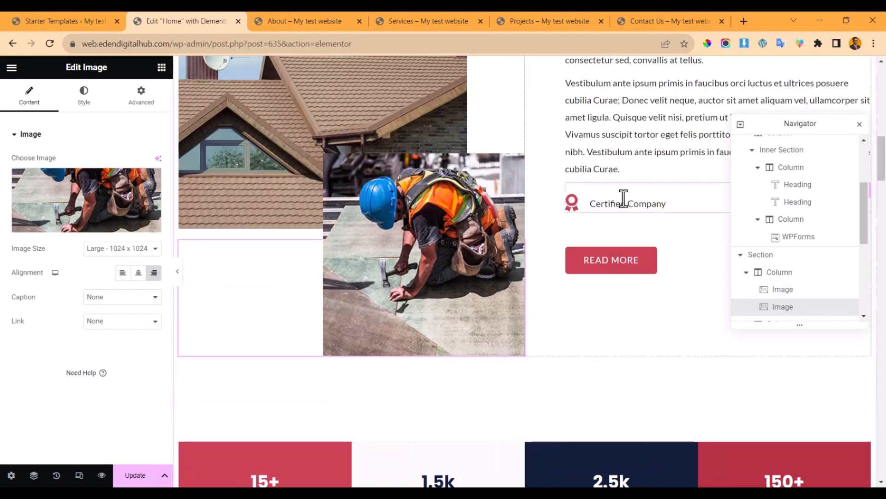
click(625, 199)
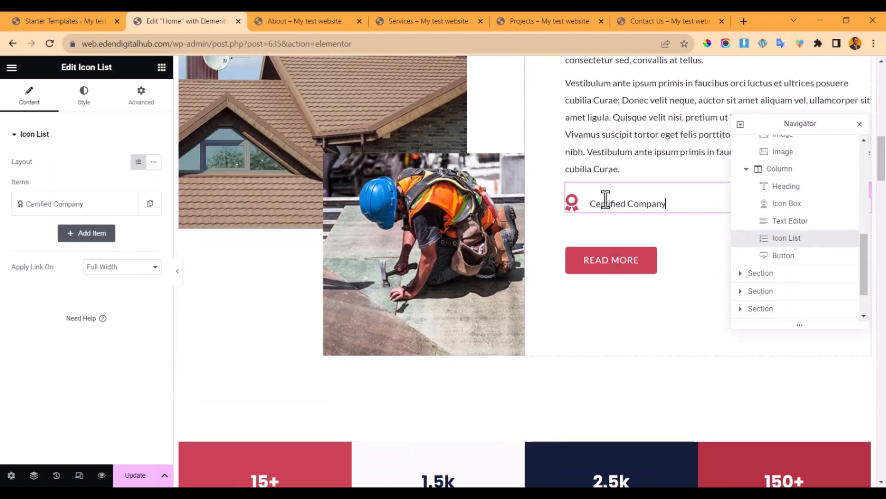
right_click(603, 199)
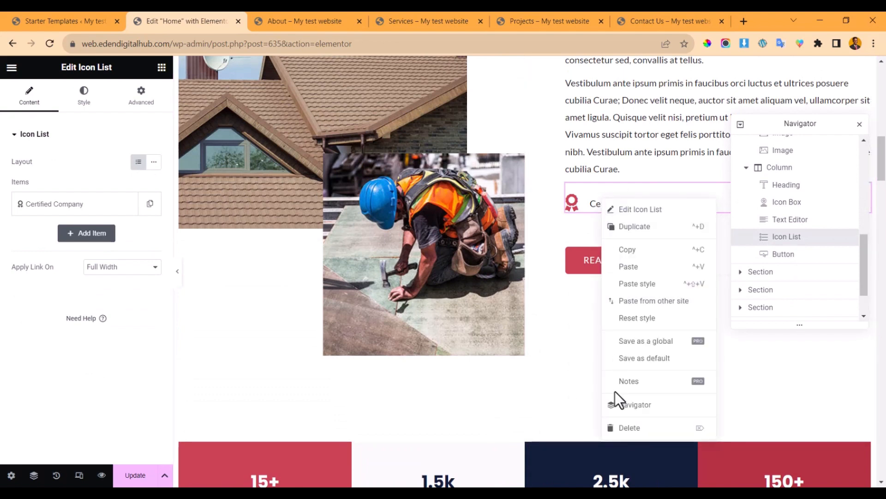
click(632, 425)
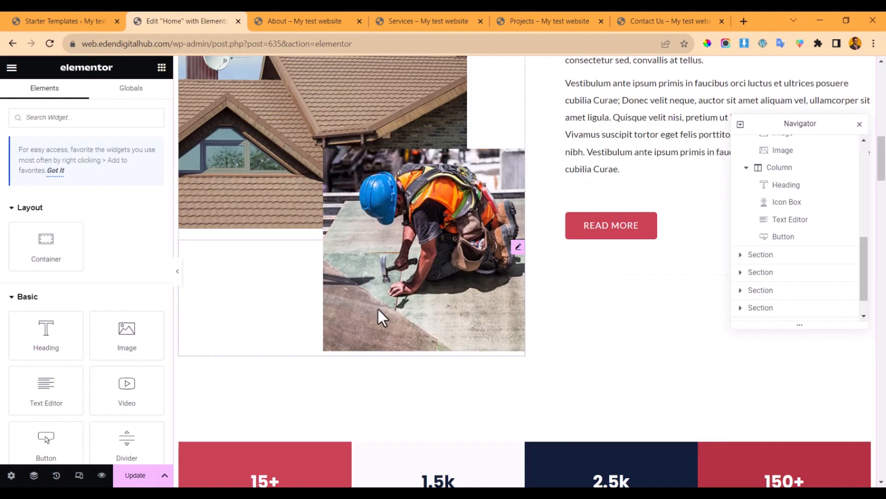
key(ctrl+z)
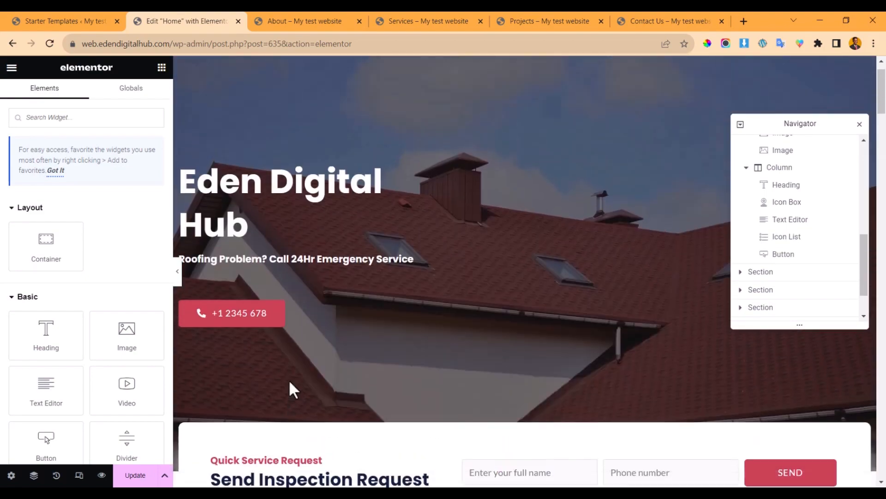
- Delete the Certified Company line from the About Company icon list
scroll(405, 314, down, 3)
scroll(538, 251, up, 9)
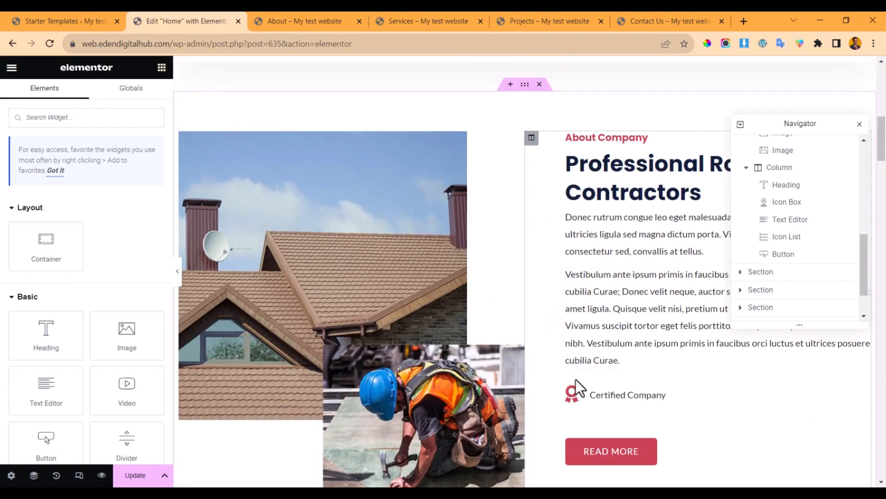
right_click(615, 392)
click(652, 477)
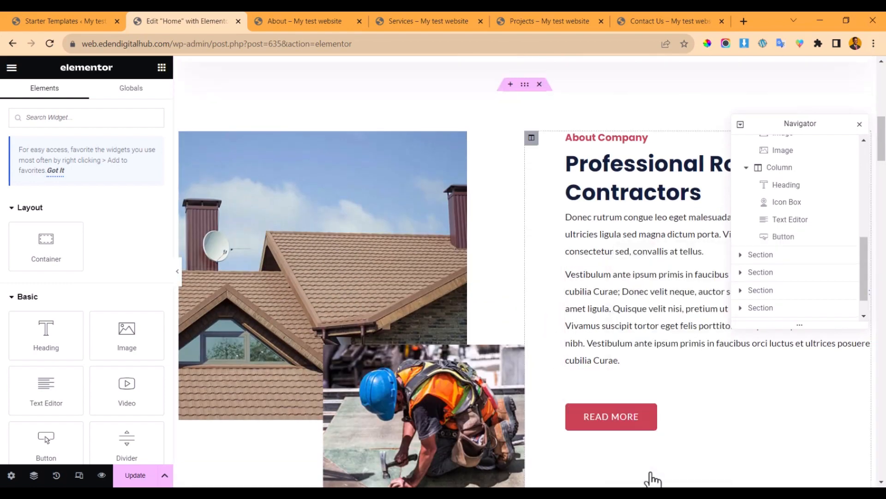
- Revert the page through History to the 'Button Link Edited' entry, restoring Certified Company
click(56, 475)
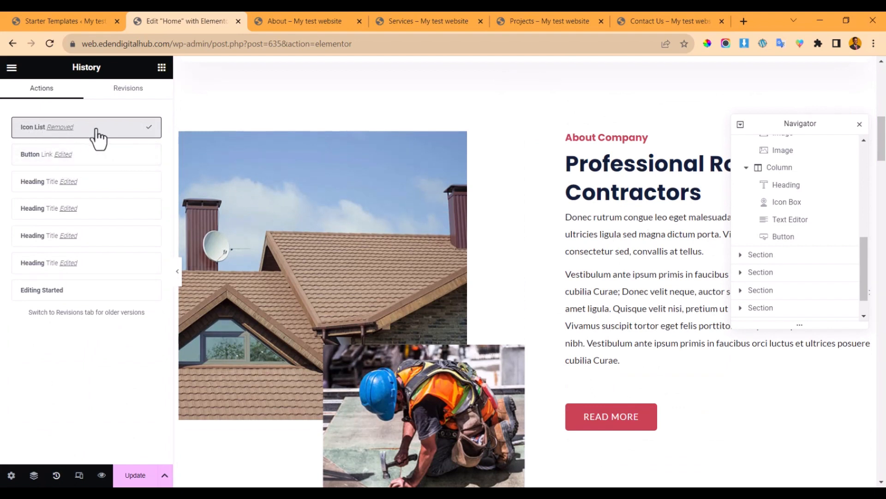
click(92, 155)
scroll(528, 346, up, 10)
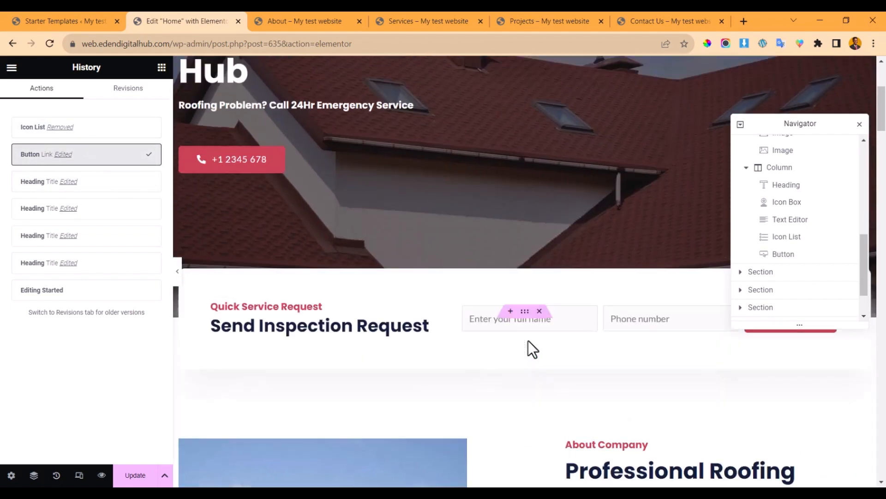
scroll(528, 340, down, 5)
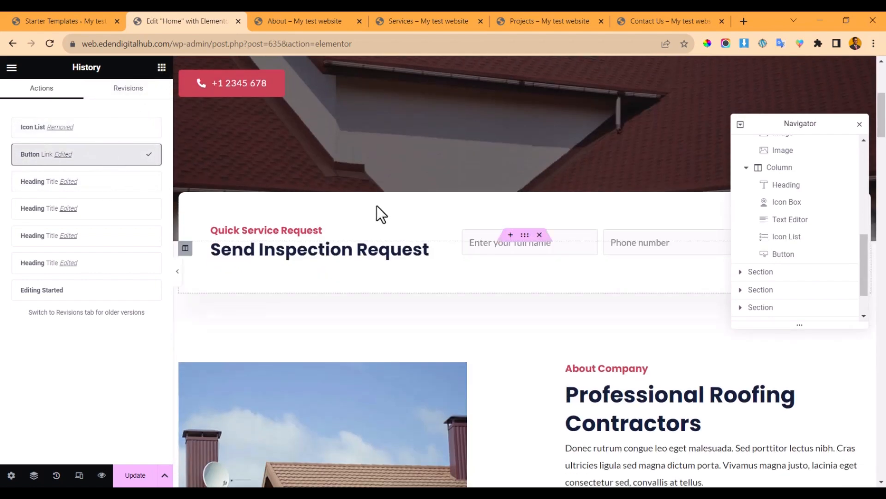
scroll(377, 206, down, 6)
scroll(365, 226, down, 5)
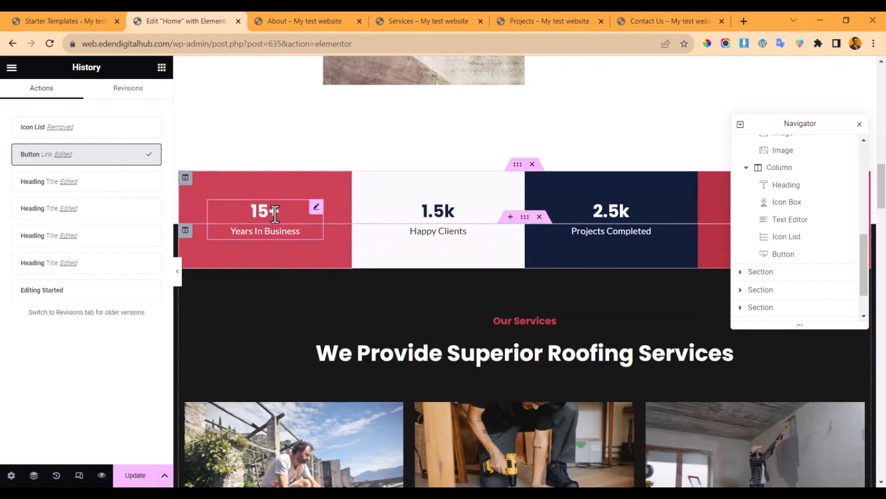
- Select the 15+ Years In Business and 1.5k Happy Clients counters
click(274, 215)
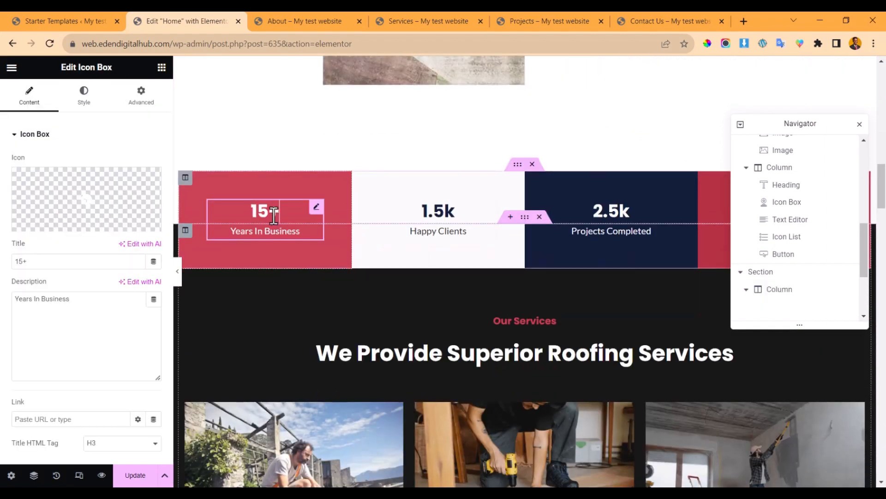
click(446, 220)
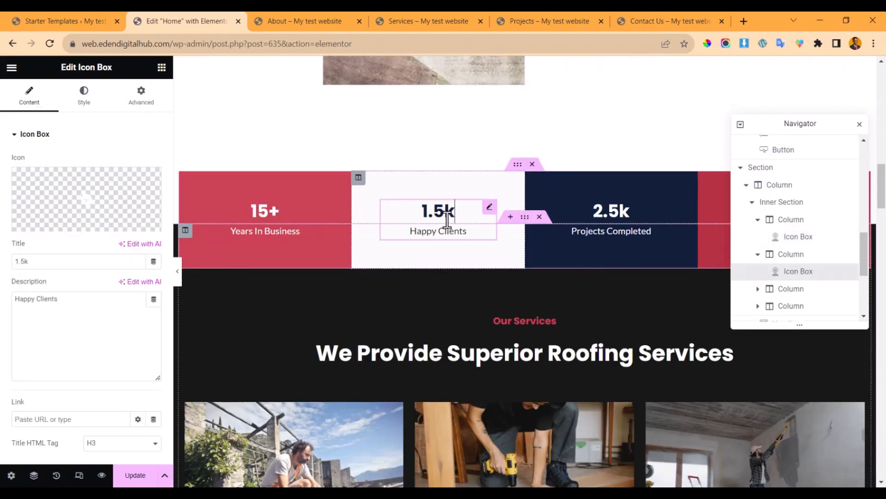
scroll(585, 220, down, 3)
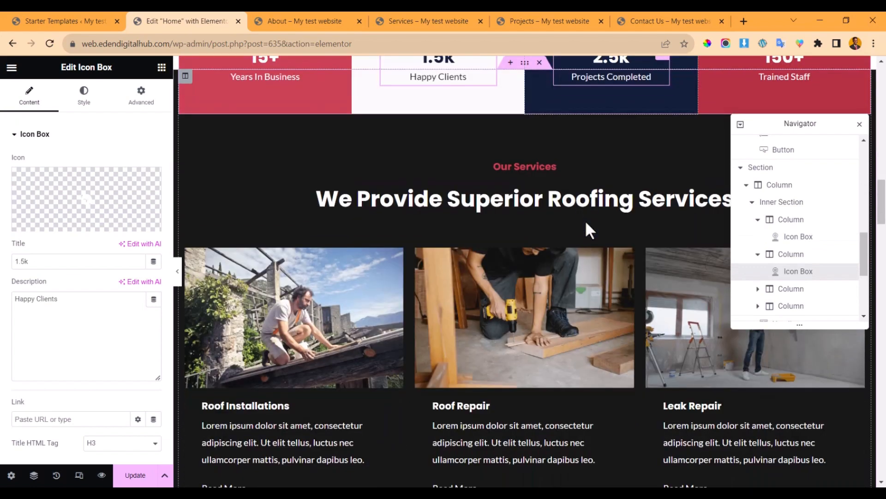
- Delete the Inner Section holding the Roof Installations, Roof Repair and Leak Repair cards
click(506, 200)
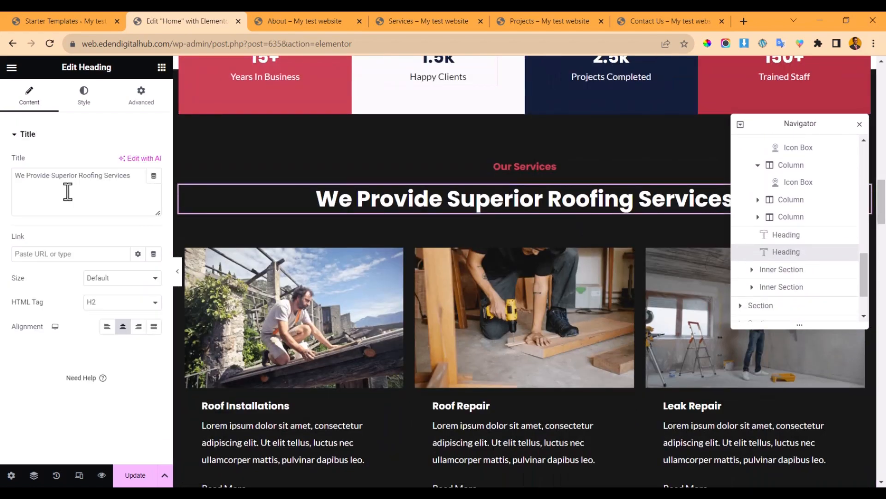
click(498, 166)
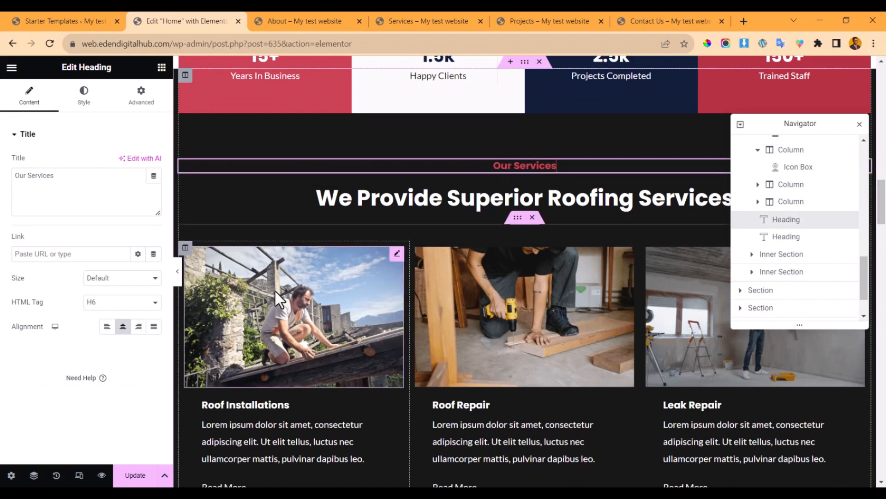
scroll(278, 203, down, 3)
scroll(347, 251, down, 3)
scroll(342, 277, up, 5)
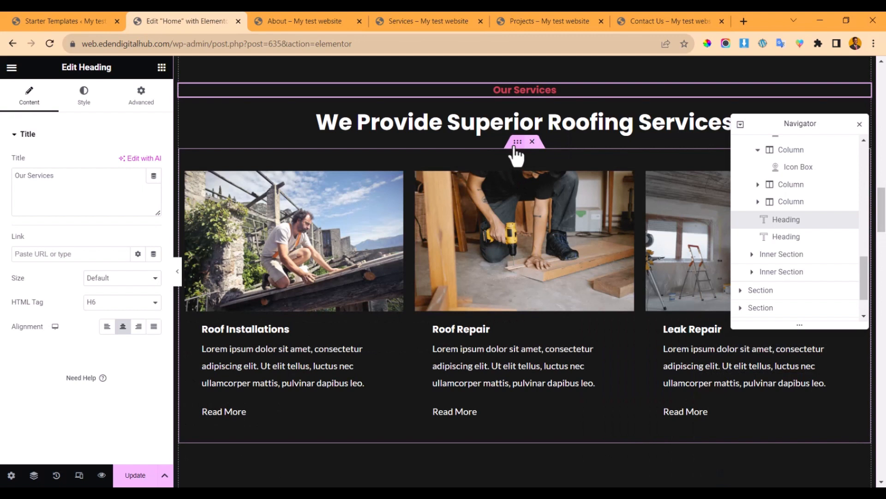
click(515, 149)
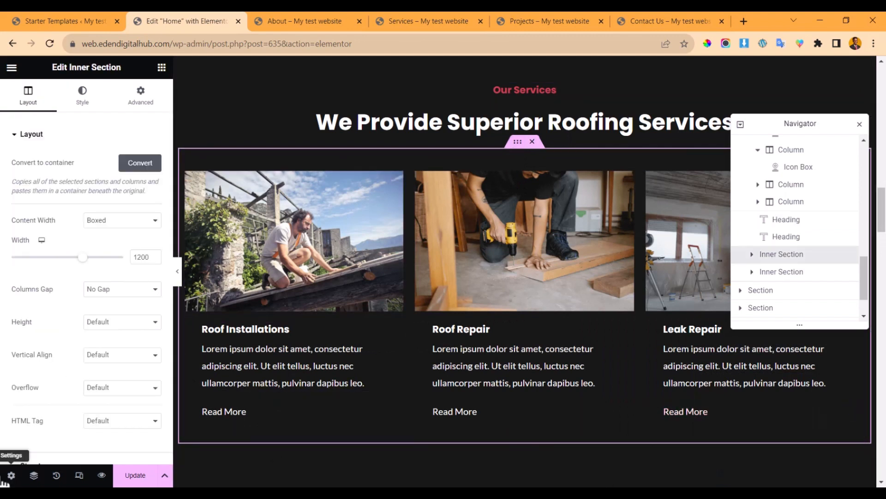
click(534, 142)
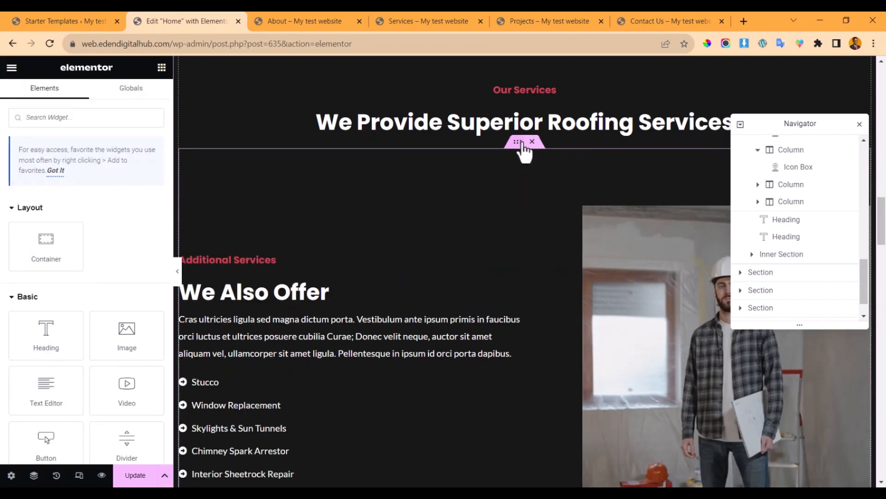
- Undo the deletion with Ctrl+Z to bring back the three service cards
key(ctrl+z)
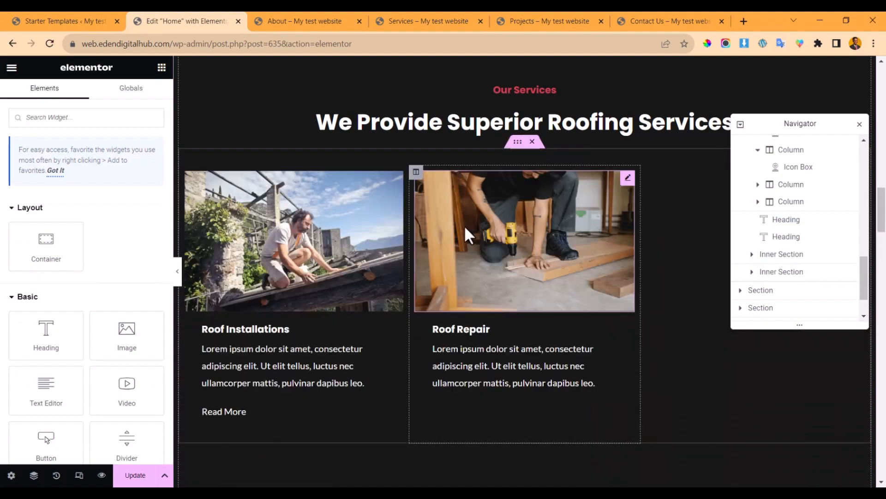
scroll(461, 227, up, 8)
scroll(464, 236, up, 5)
- Select the Quality Material icon box in the Why Choose Us section
scroll(465, 238, down, 15)
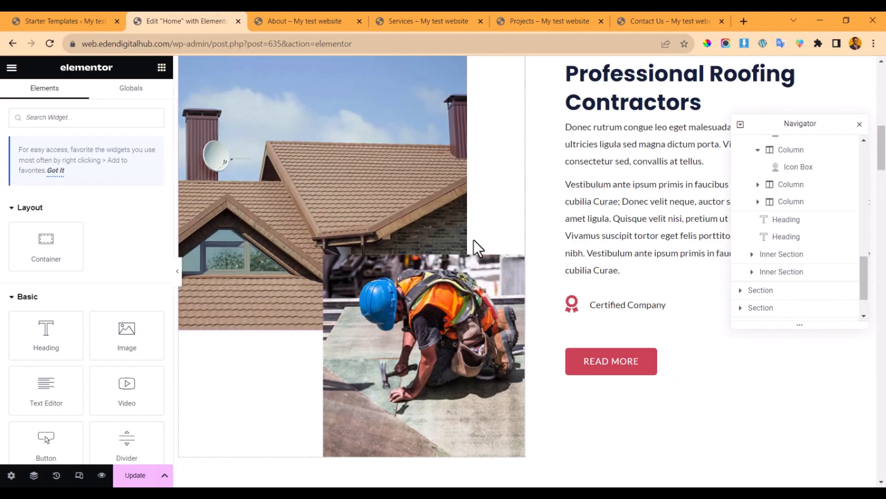
scroll(472, 245, down, 5)
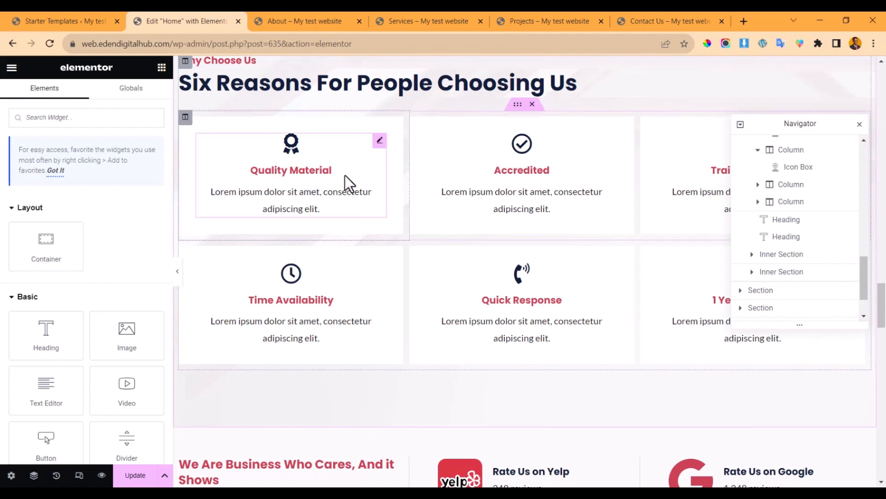
click(323, 170)
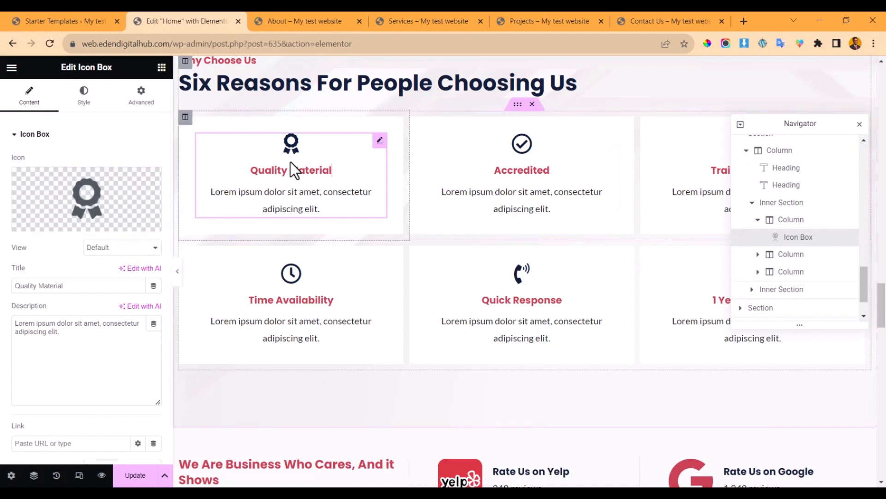
mouse_move(113, 208)
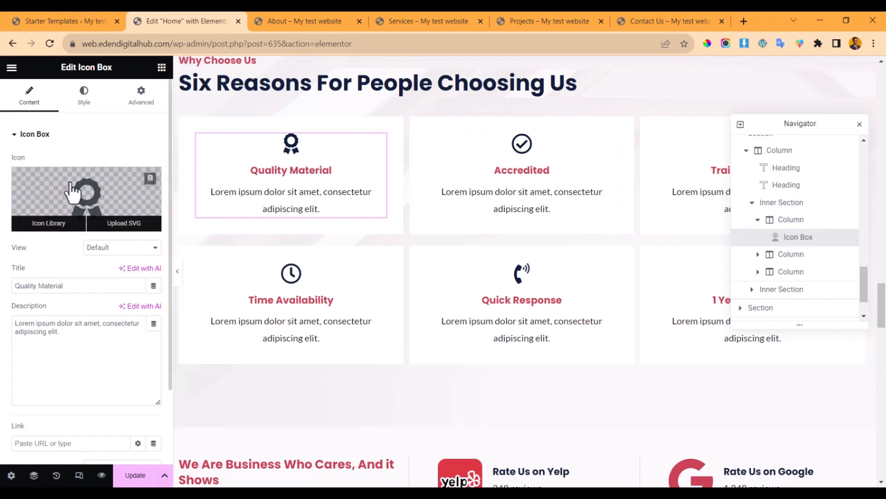
click(70, 192)
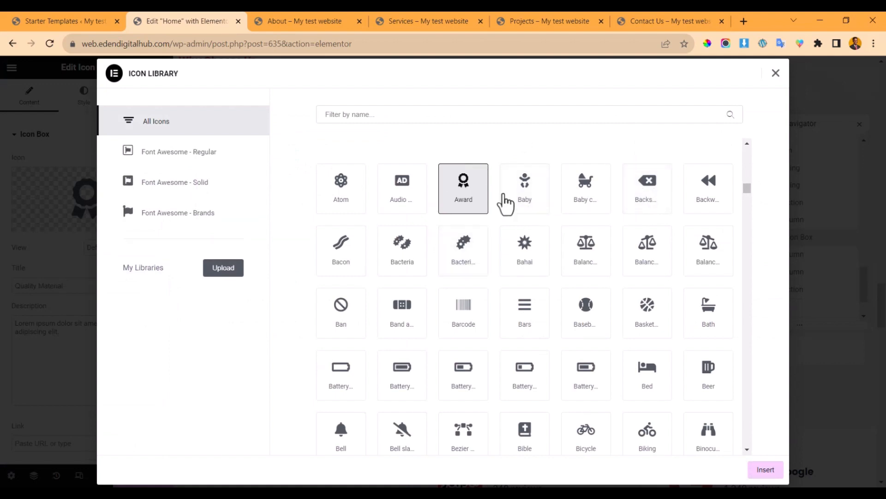
scroll(526, 323, down, 3)
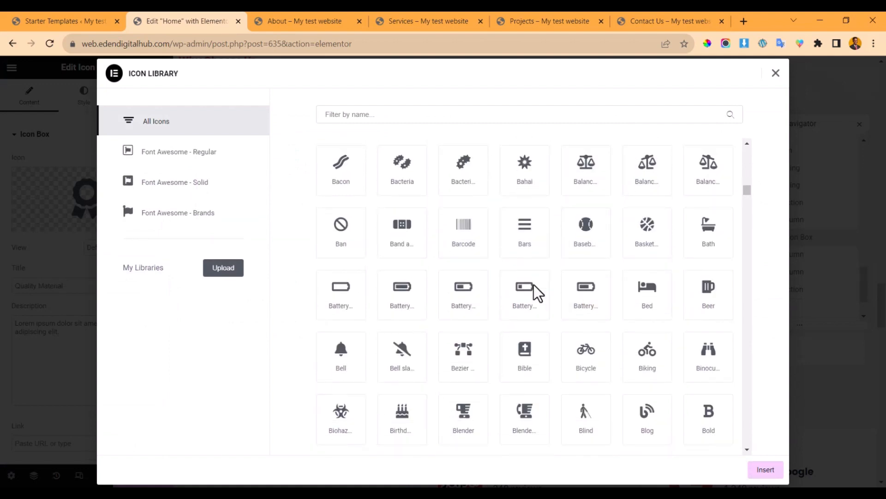
scroll(538, 282, up, 7)
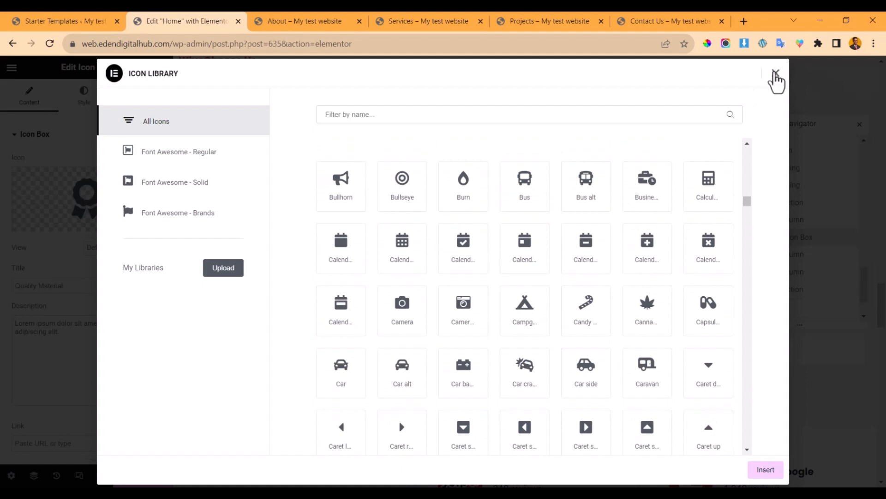
click(777, 73)
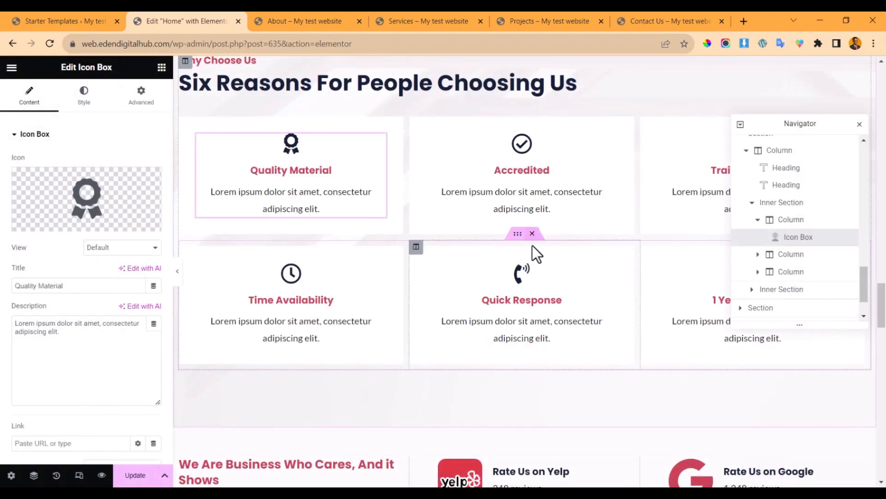
- Inspect the Rate Us on Yelp and Google cards and the middle testimonial's text
scroll(508, 222, down, 3)
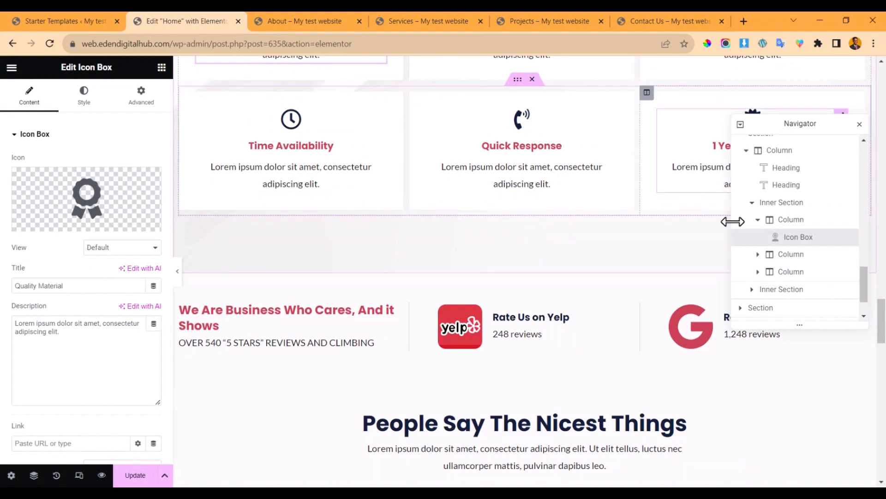
click(567, 318)
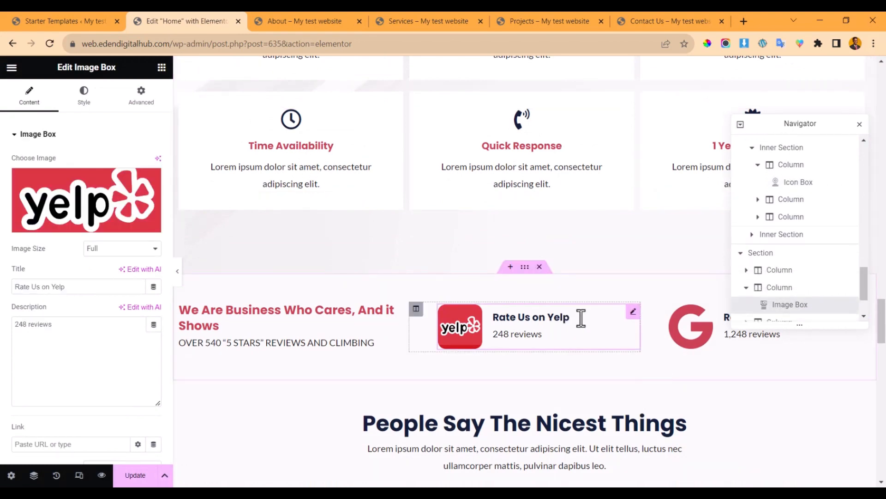
click(719, 331)
scroll(547, 339, down, 5)
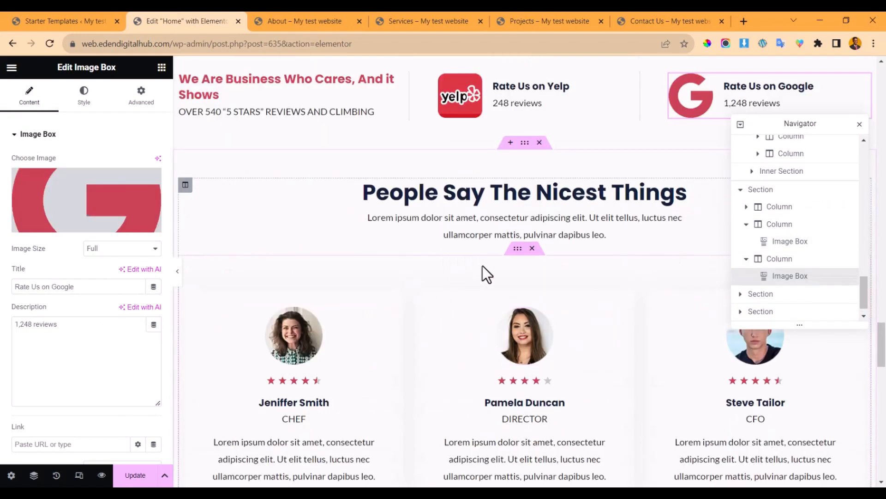
click(500, 439)
- Select the roofing-services banner section with the measuring-tape background
scroll(501, 415, down, 6)
scroll(493, 342, down, 6)
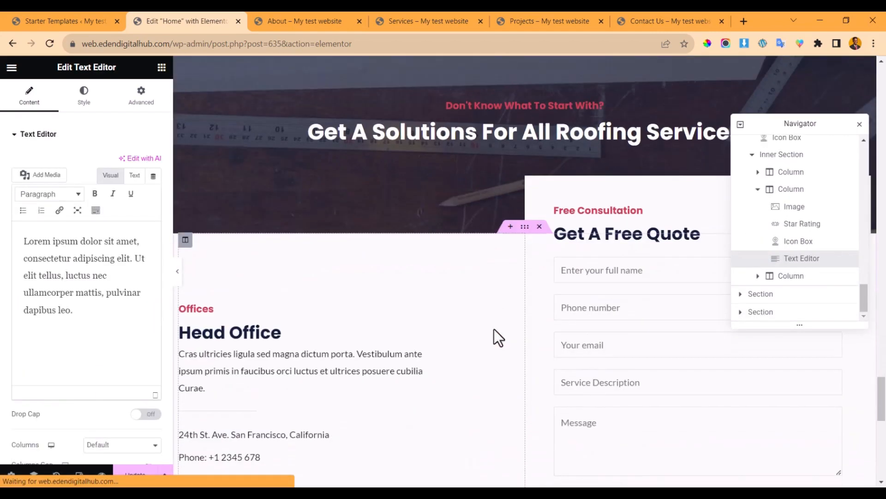
scroll(490, 305, up, 4)
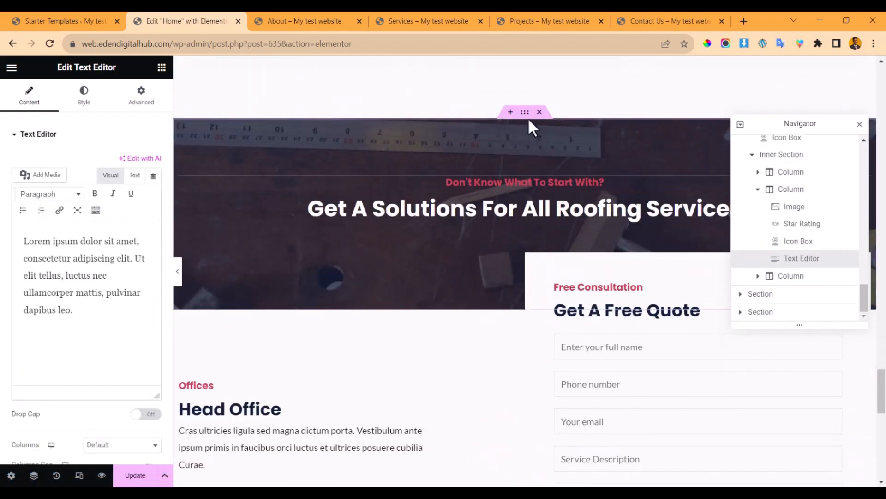
click(529, 119)
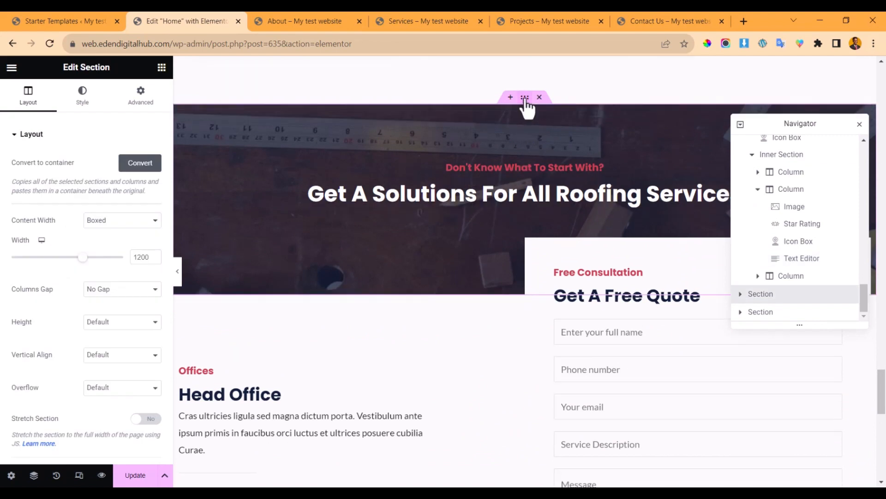
- Close the Navigator element tree panel
click(860, 124)
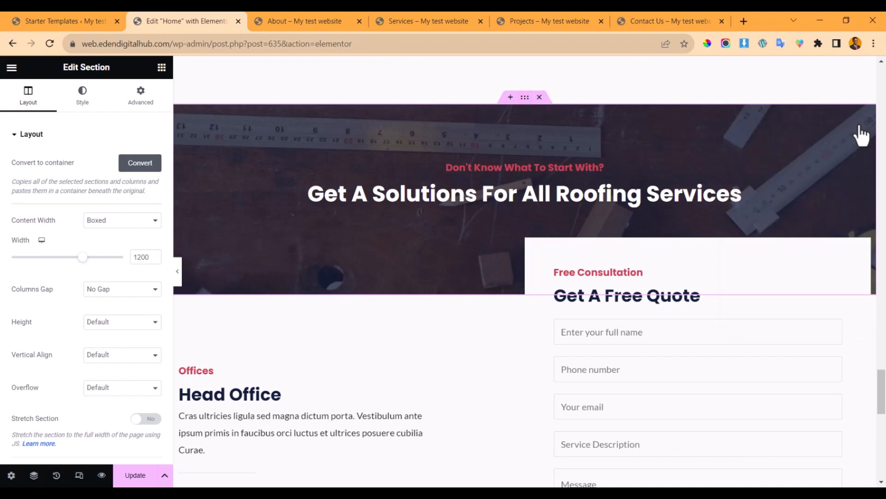
click(34, 475)
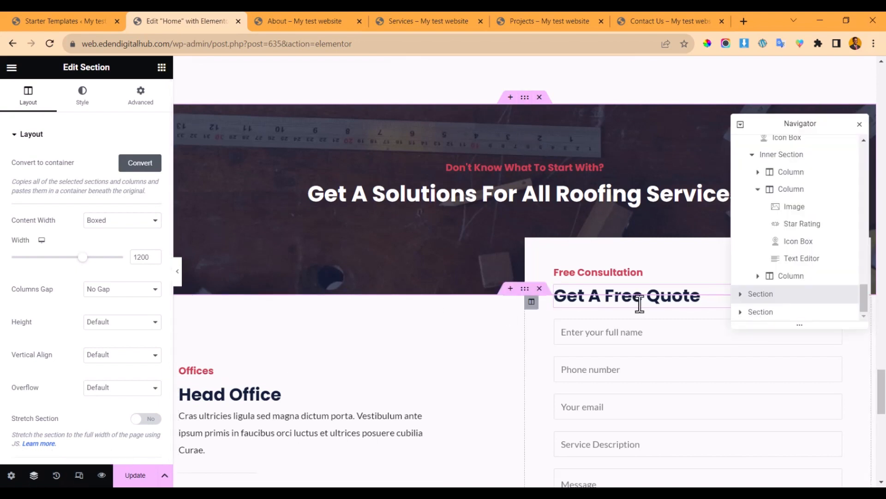
click(859, 125)
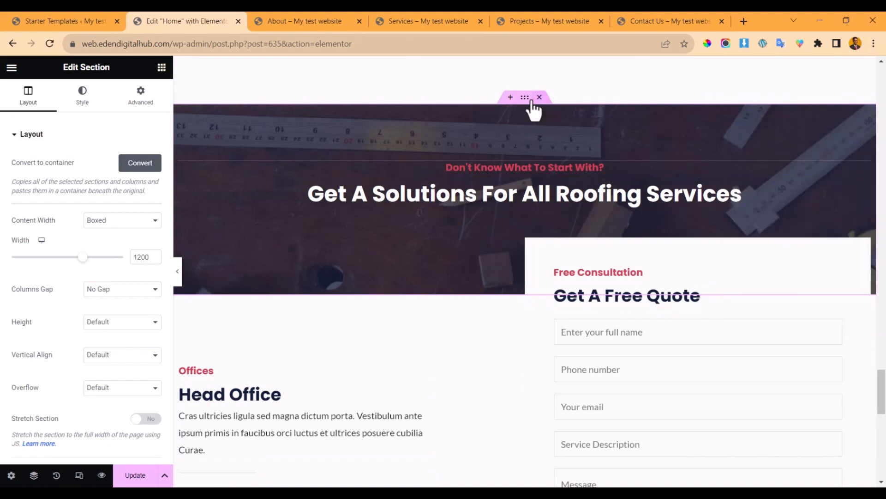
- Try other Background Overlay opacities on the banner, leaving it at 0.71
click(83, 100)
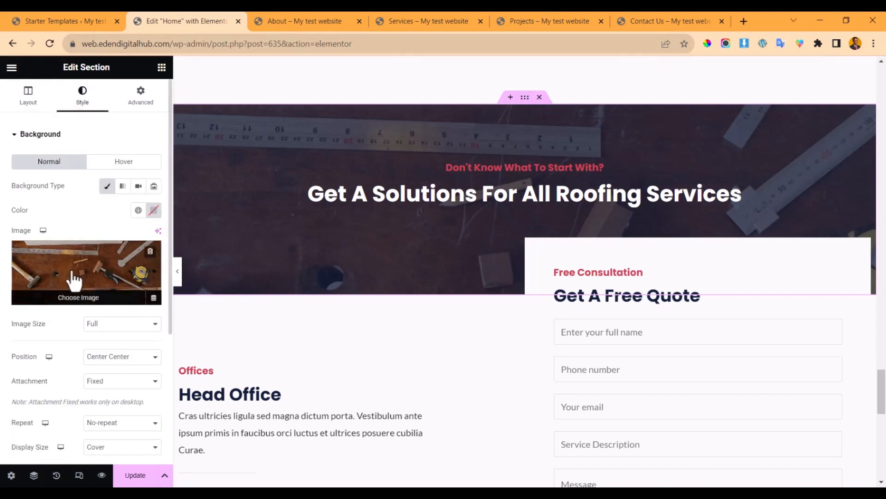
scroll(79, 365, down, 2)
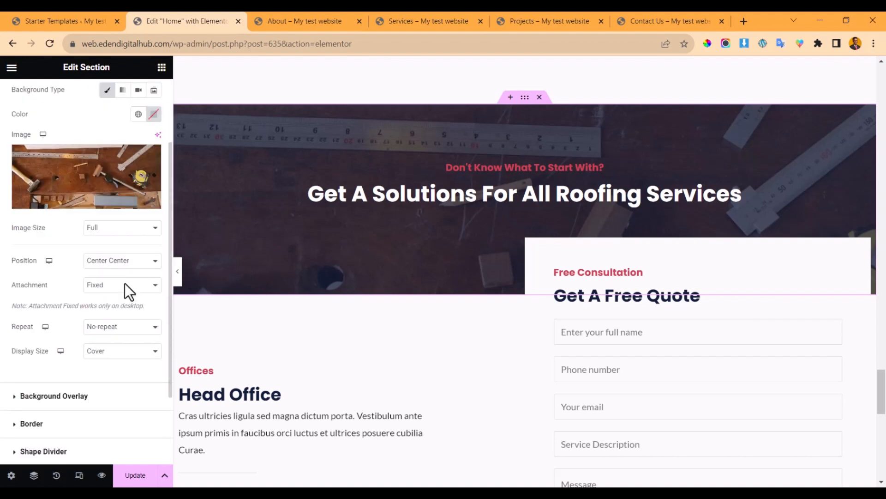
scroll(125, 283, down, 2)
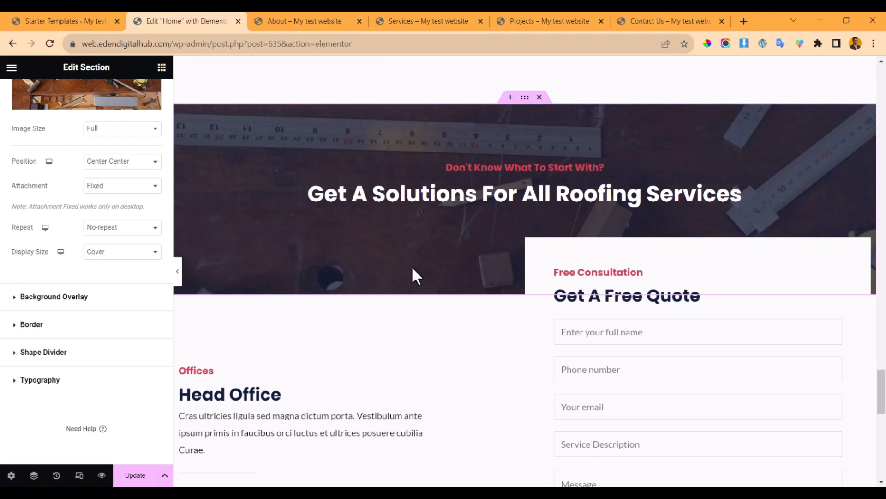
click(67, 297)
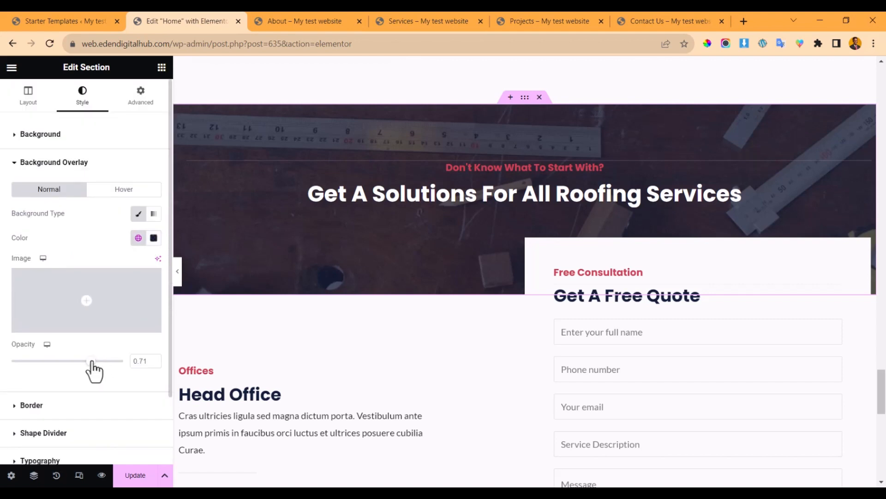
mouse_move(93, 361)
mouse_down()
mouse_move(135, 362)
mouse_move(16, 357)
mouse_move(86, 364)
mouse_up()
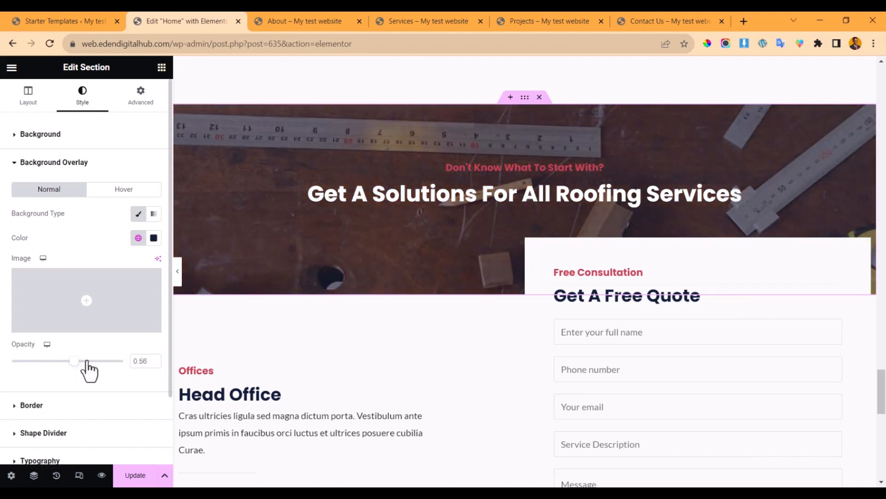
click(90, 363)
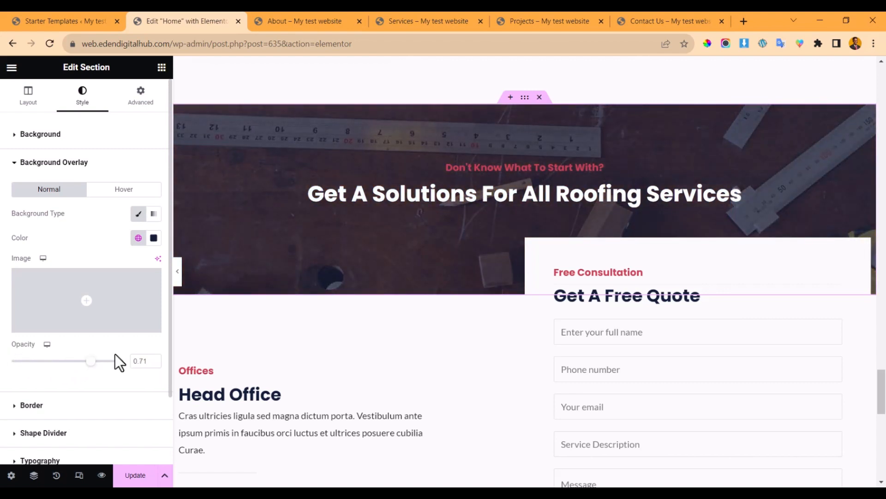
click(685, 345)
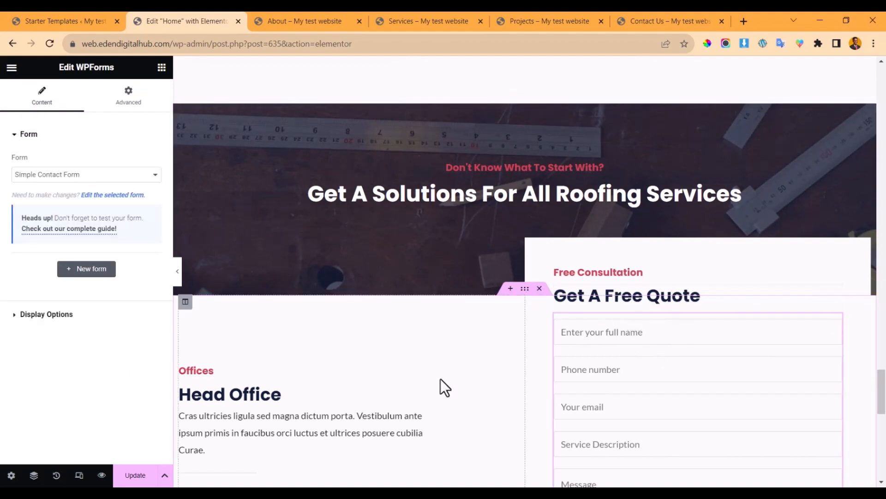
- Select the Head Office contact icon box
scroll(440, 378, down, 2)
click(318, 342)
scroll(507, 318, down, 5)
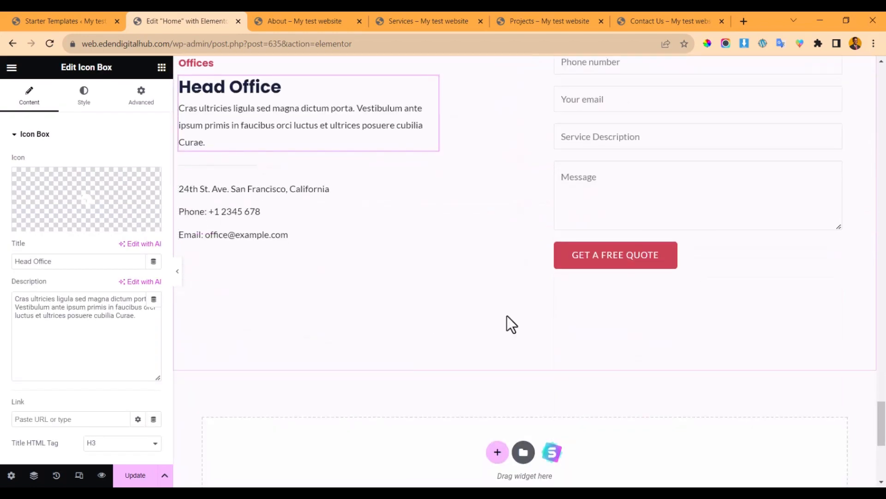
- Open the 'Phone: +1 2345 678' text line, then view the live About Us page
click(297, 206)
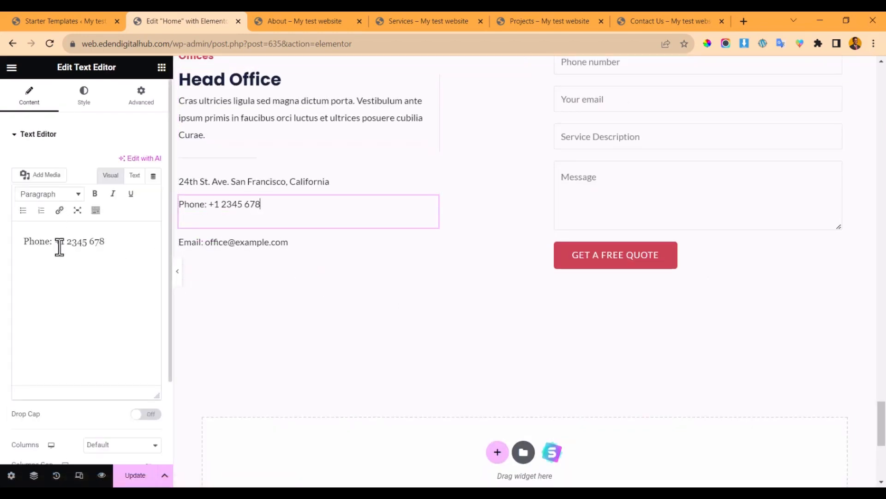
scroll(464, 291, down, 6)
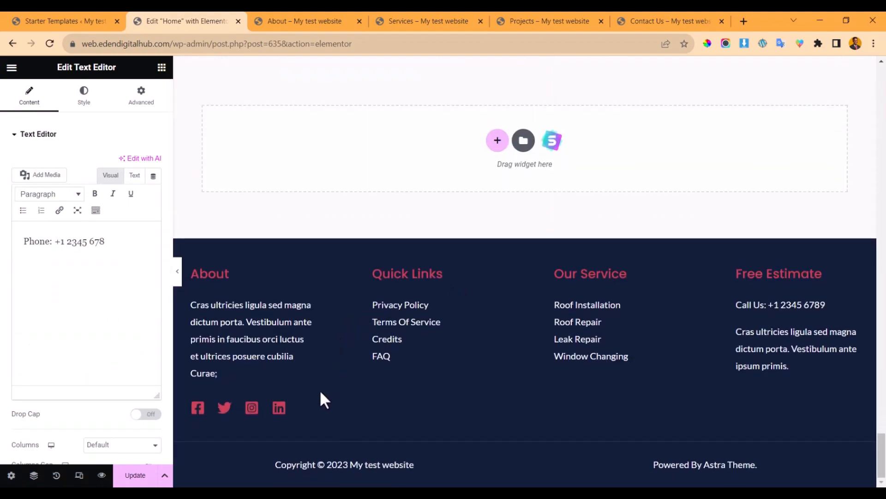
scroll(343, 329, up, 15)
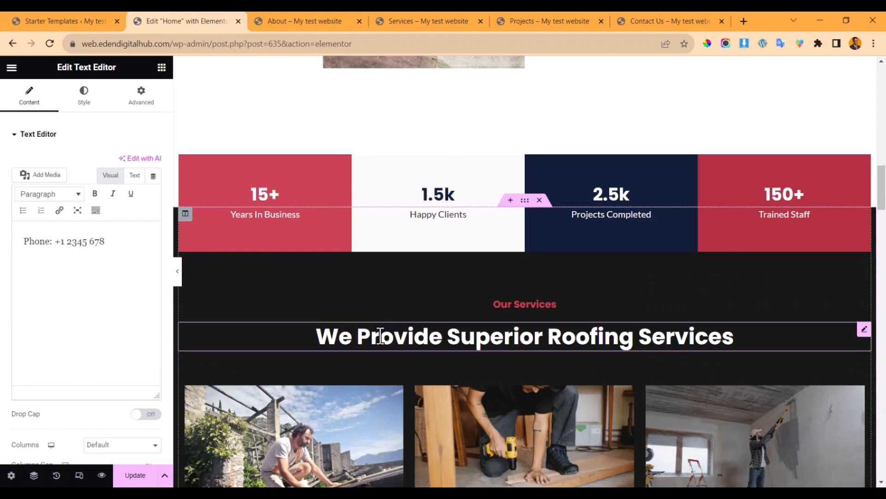
scroll(389, 329, up, 10)
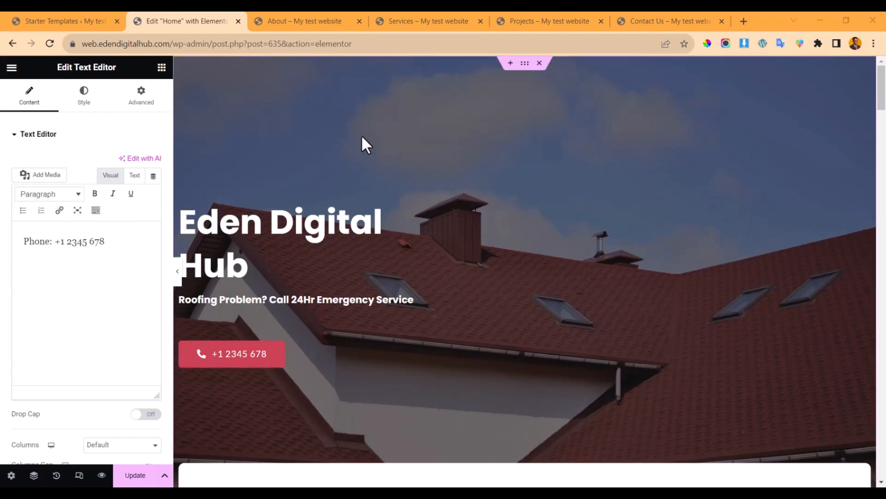
click(310, 22)
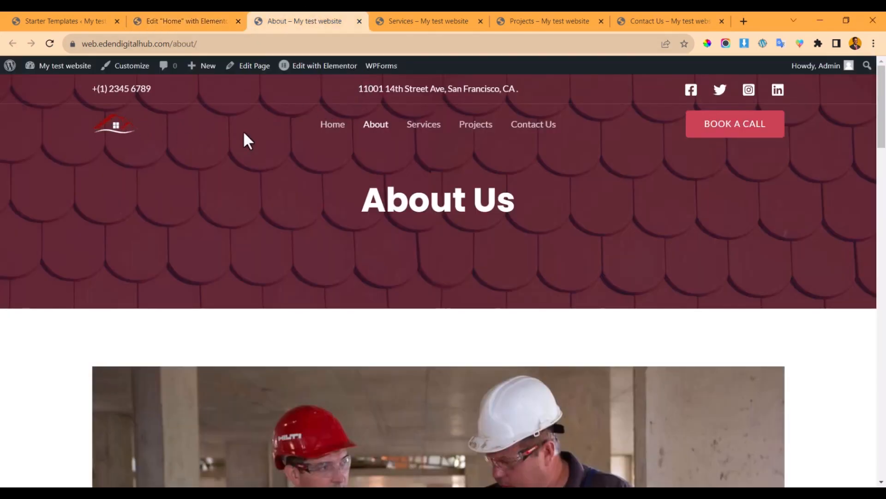
scroll(214, 193, down, 20)
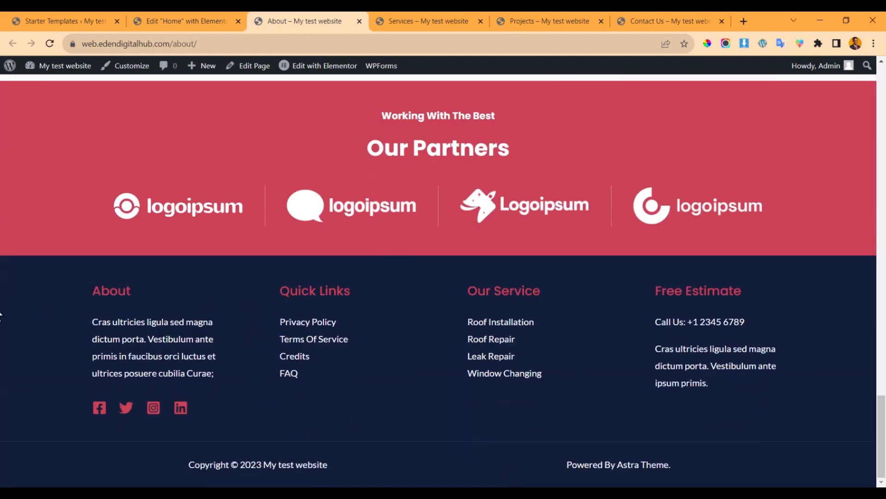
scroll(337, 204, up, 20)
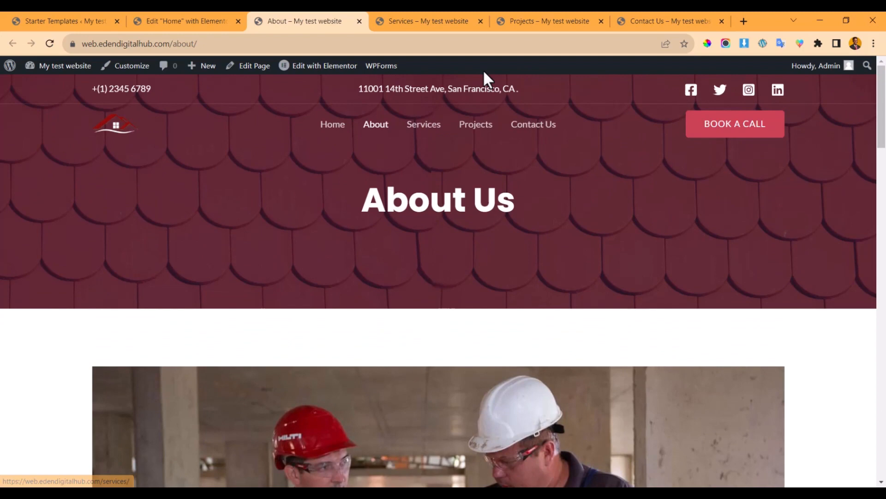
click(437, 20)
scroll(401, 226, up, 20)
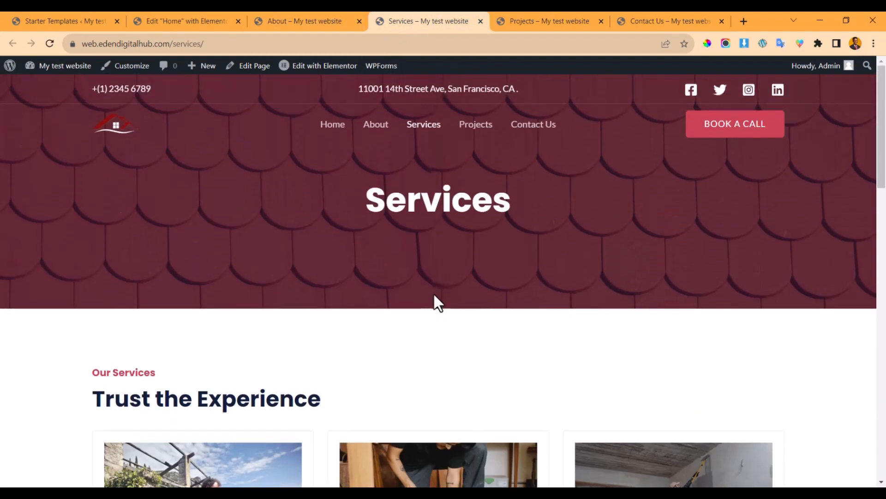
click(538, 15)
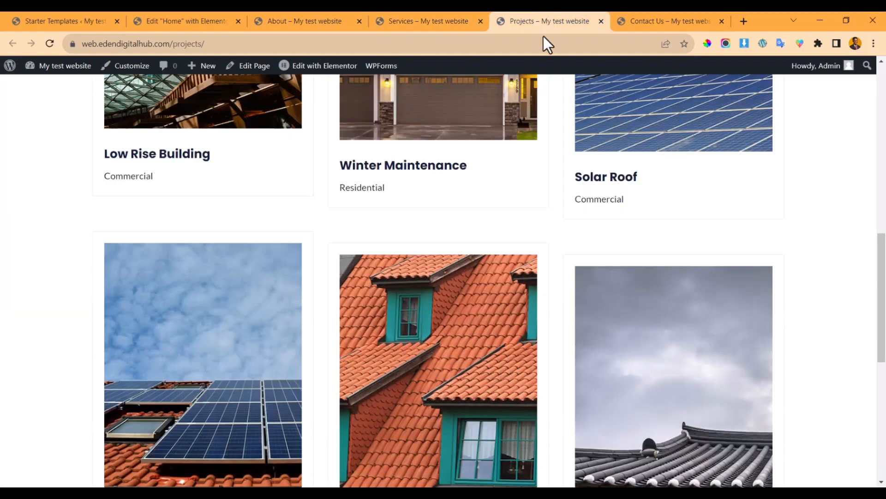
click(655, 13)
click(208, 21)
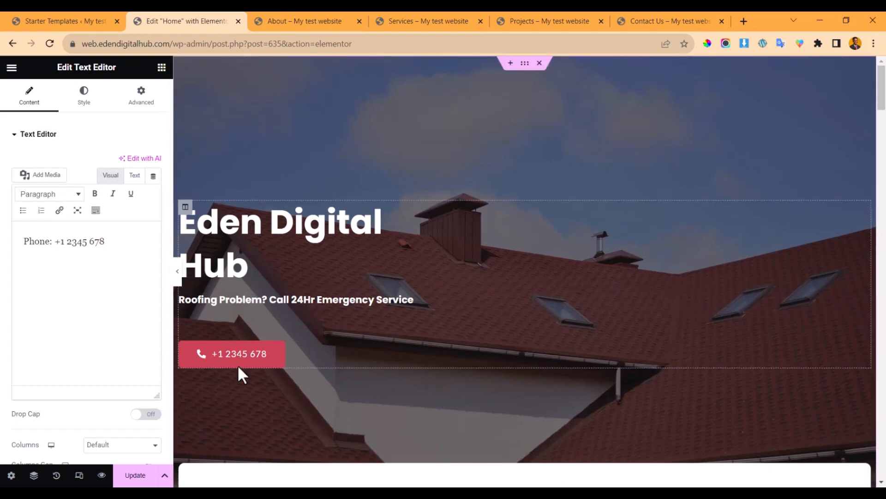
- Save the homepage edits with Update
click(133, 478)
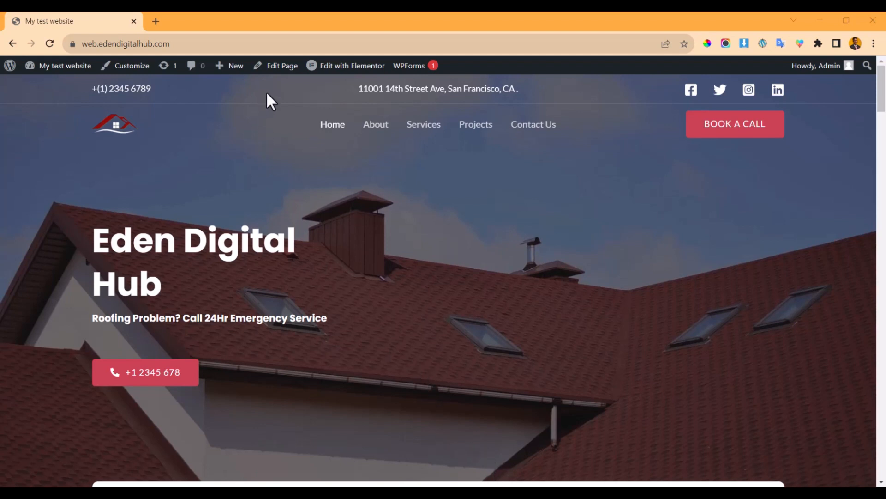
- Open the homepage's Edit with Elementor link in a new tab
right_click(340, 71)
click(350, 76)
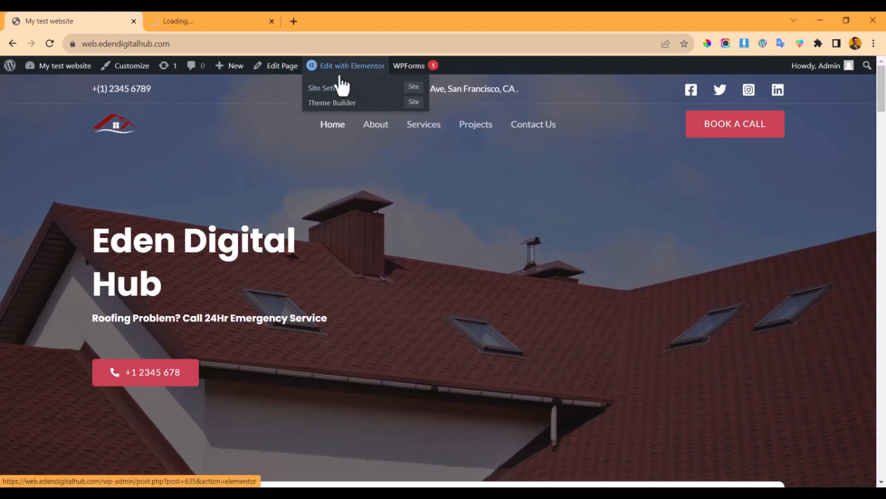
click(233, 19)
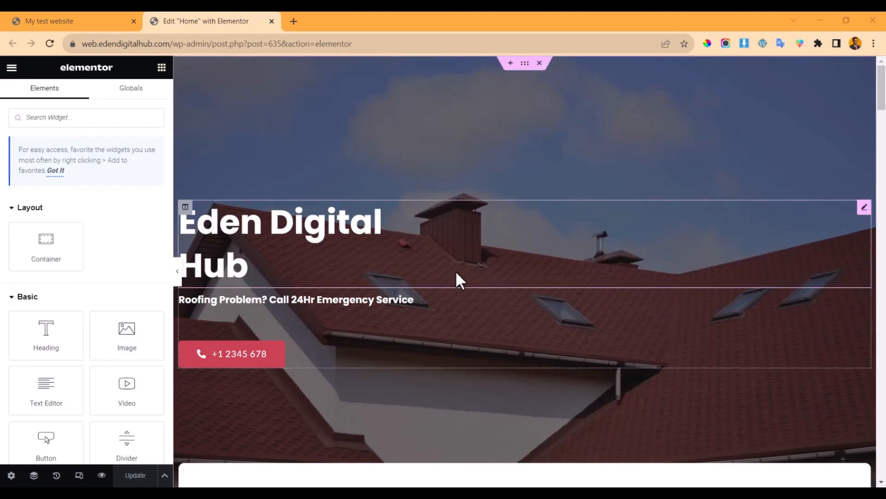
- On the live homepage, select then deselect the Eden Digital Hub heading, and open a blank tab
click(76, 20)
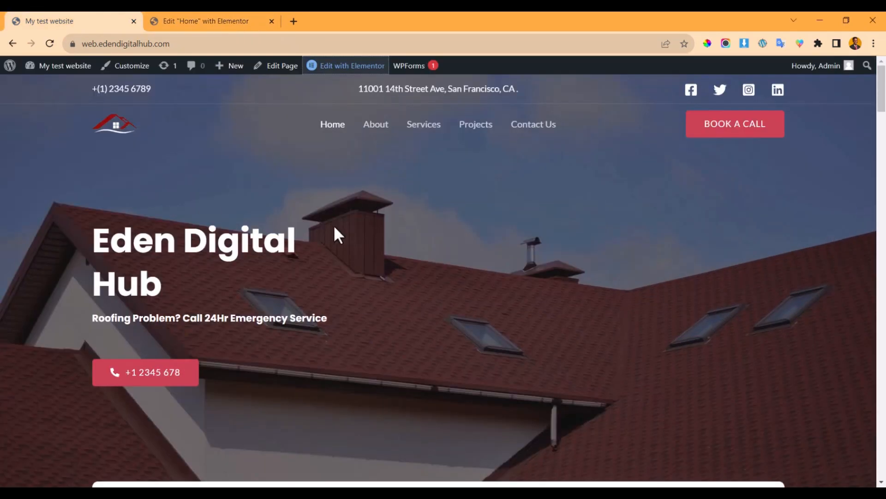
scroll(308, 220, down, 5)
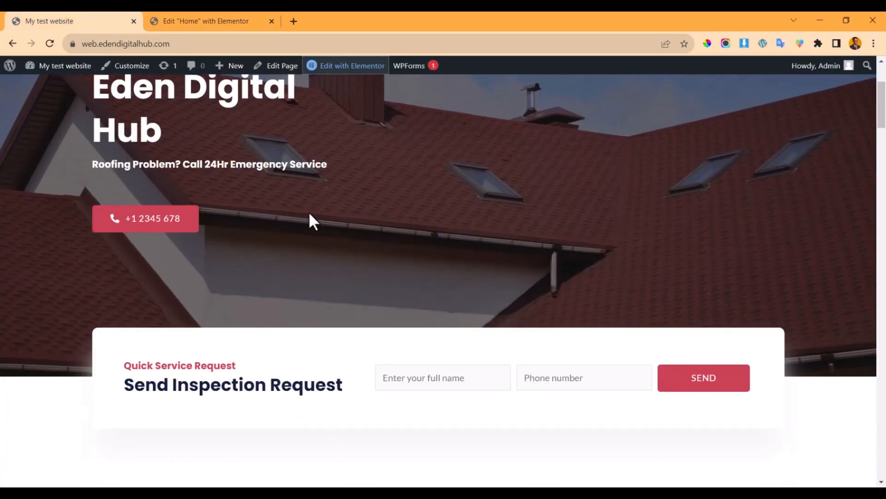
scroll(307, 220, up, 5)
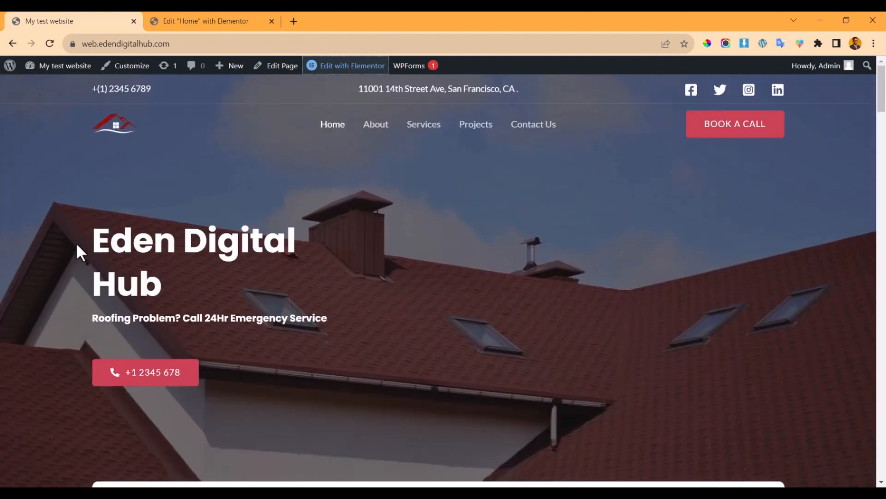
drag(90, 242, 192, 297)
right_click(391, 303)
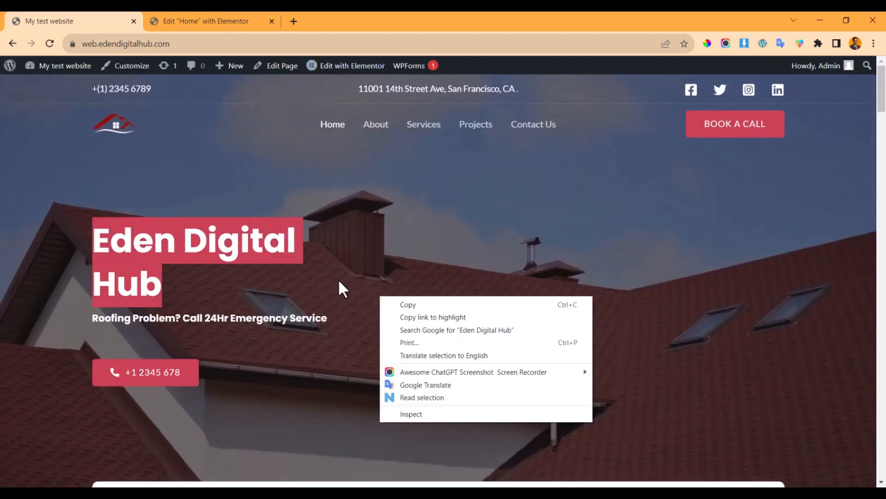
key(Escape)
click(250, 303)
scroll(397, 270, down, 12)
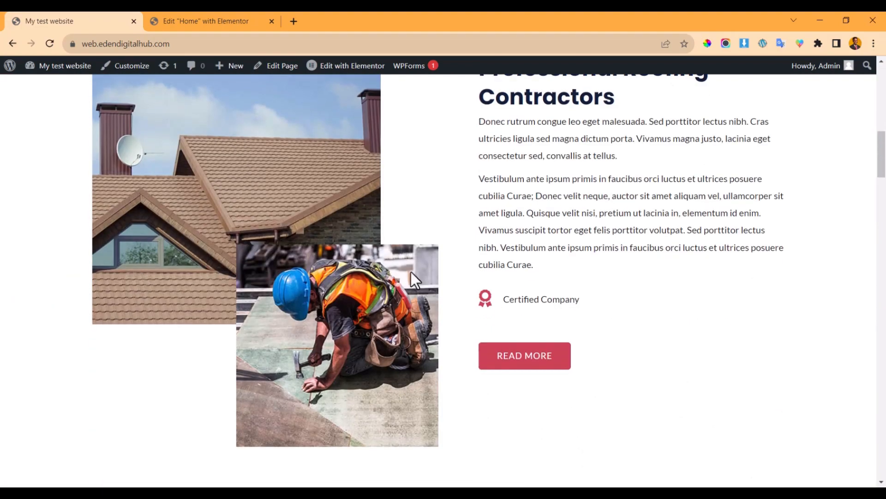
scroll(410, 271, up, 10)
scroll(429, 268, down, 12)
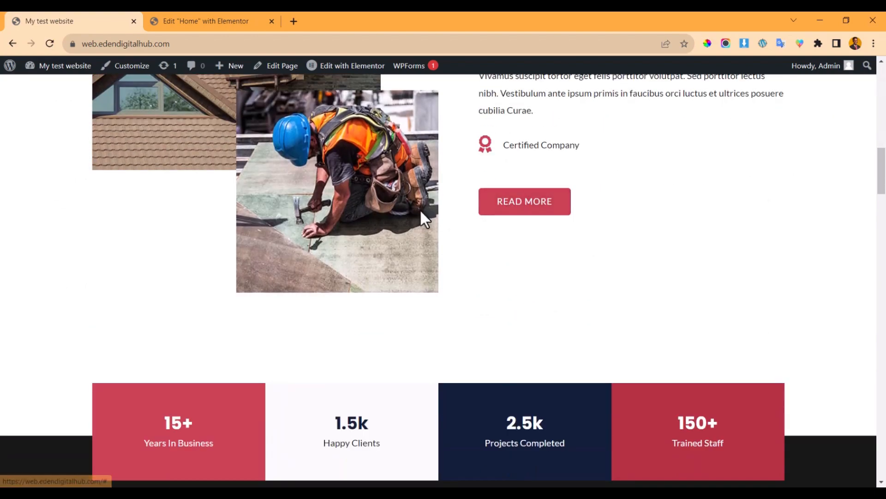
scroll(351, 179, up, 15)
click(296, 25)
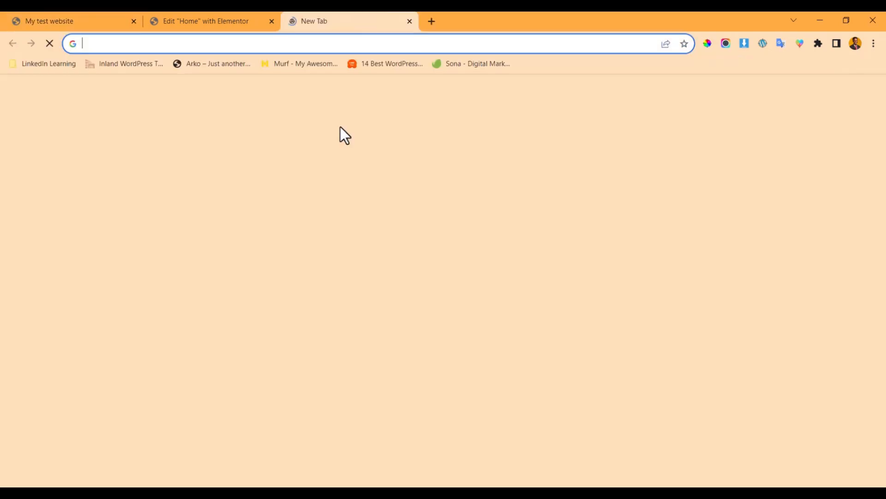
- Go to ChatGPT and draft the prompt 'generate a complete website content for a digital agency'
text(chat.openai.com)
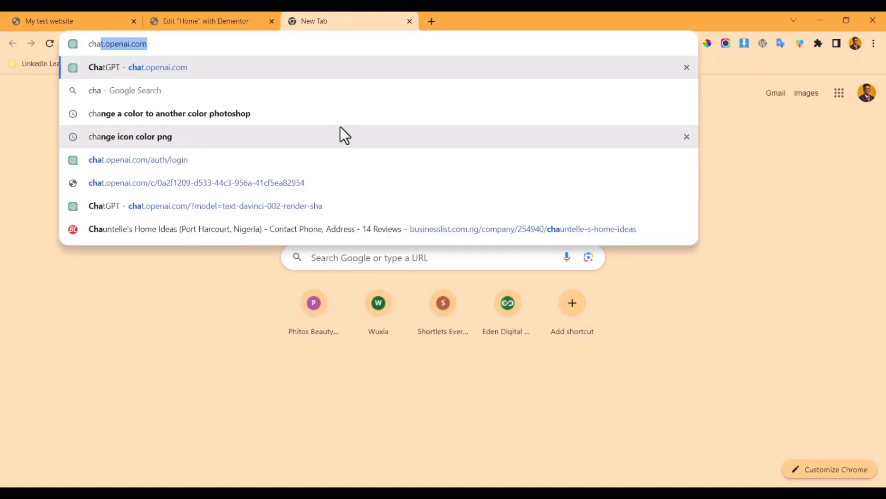
key(Return)
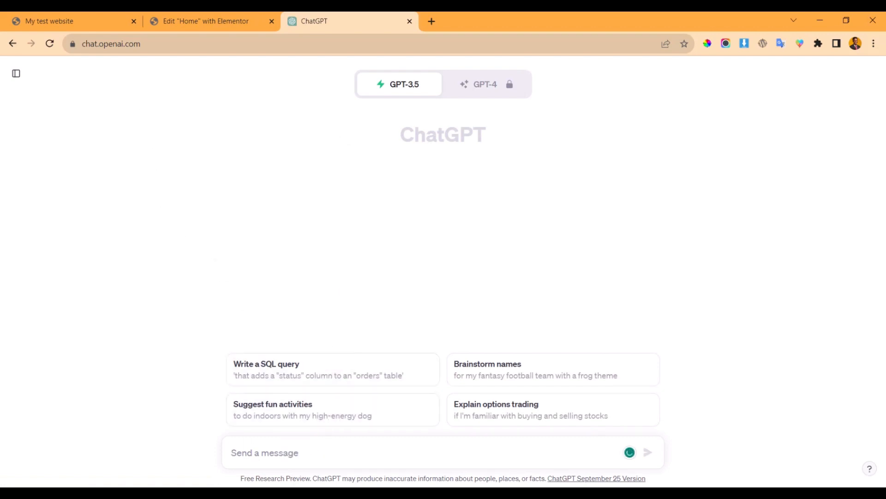
text(generate a )
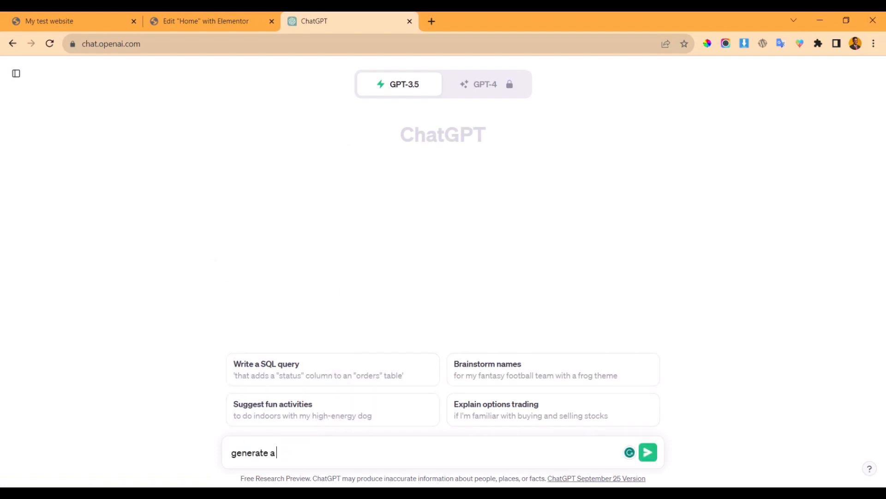
text(complete web c)
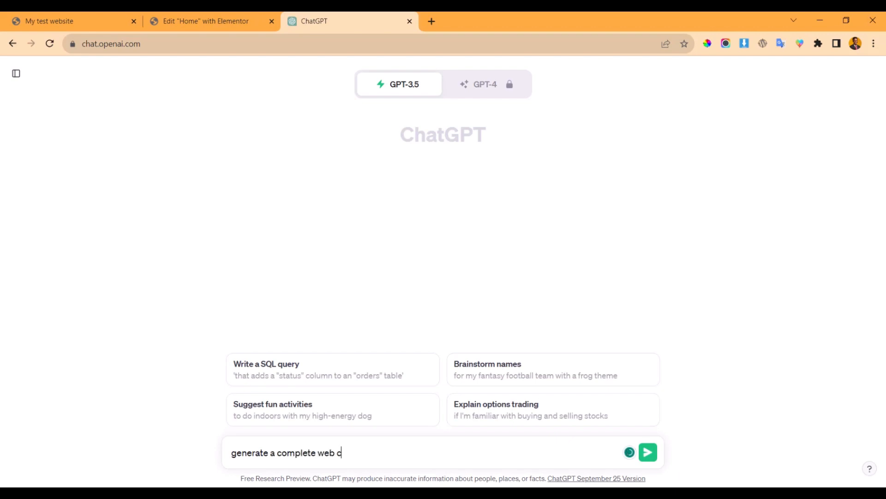
text(ontent for a )
text(site)
click(422, 457)
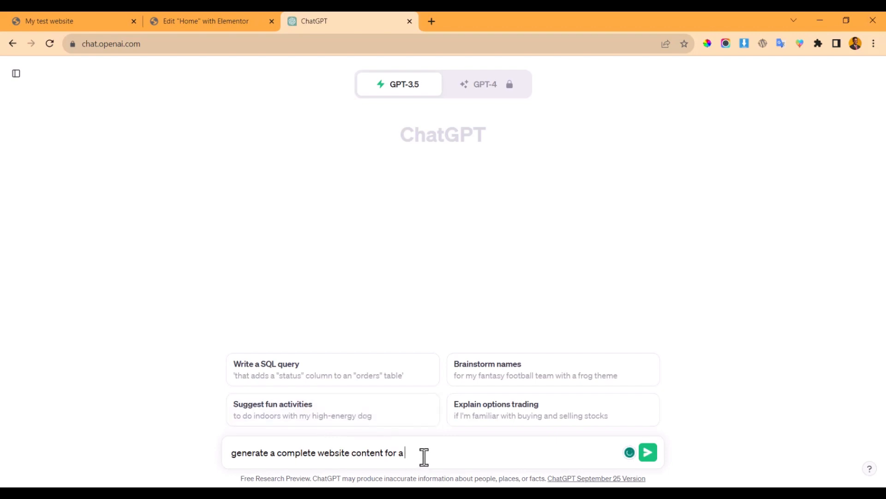
text(digital agency offering)
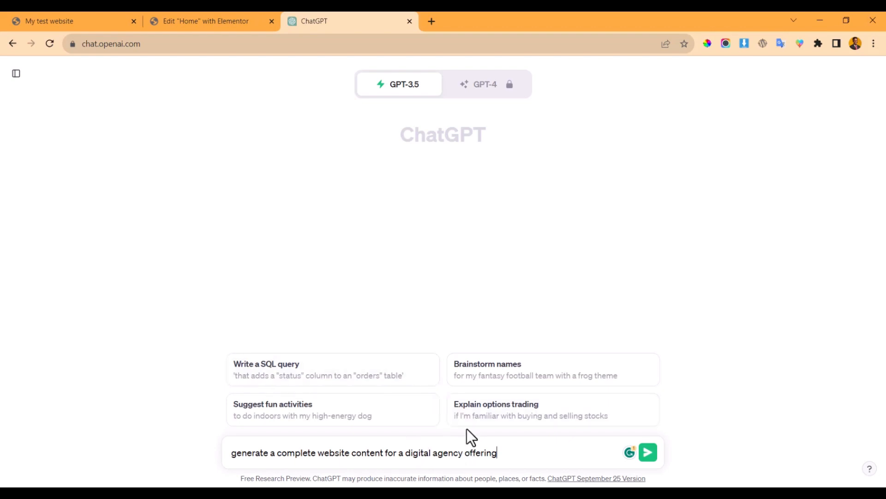
drag(493, 455, 465, 453)
key(BackSpace)
- Check the live homepage and Elementor editor tabs, then return to the ChatGPT prompt
click(100, 21)
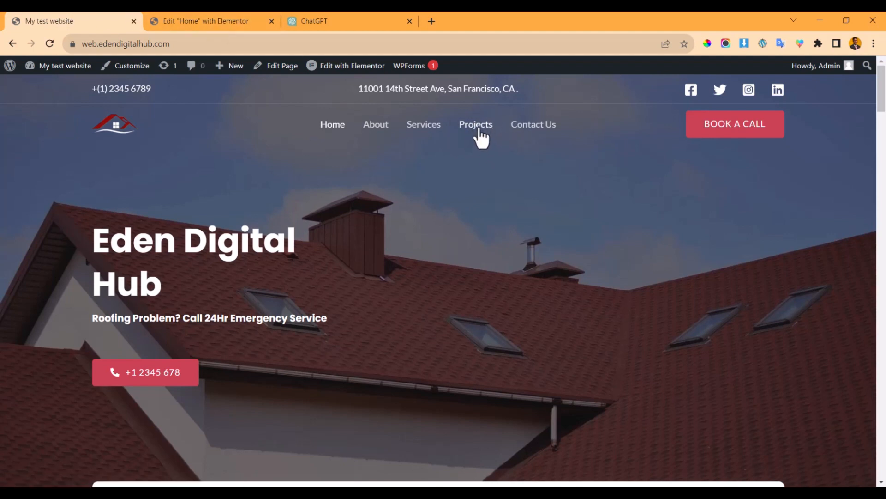
click(217, 21)
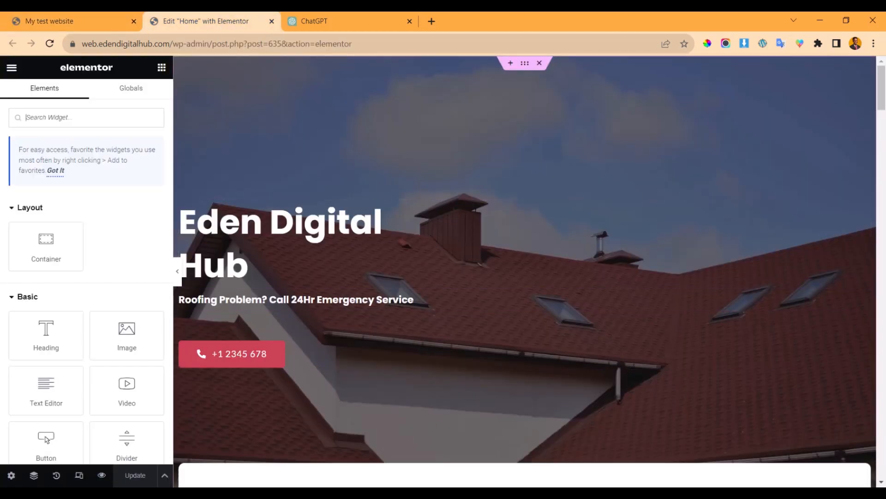
click(332, 21)
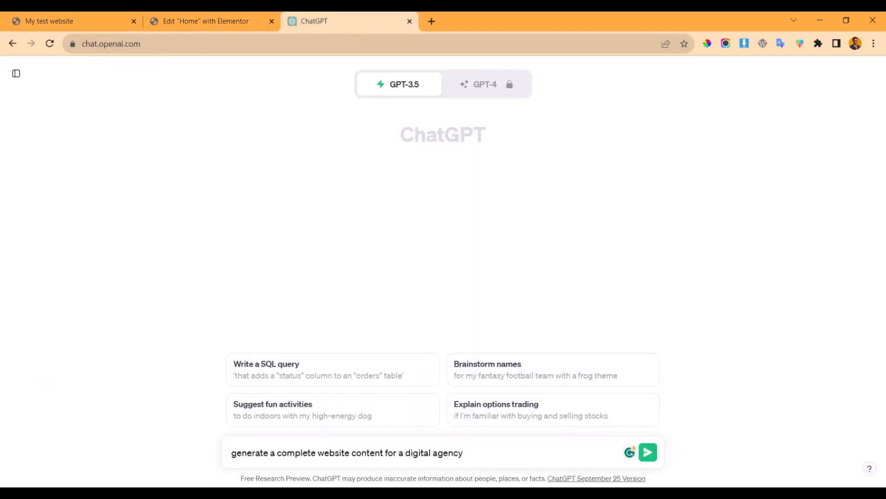
- Extend the prompt with ', I want it to have the following pages:' and start a new line
click(477, 453)
text(, I want it as have the f)
key(BackSpace)
text(fi)
key(BackSpace)
text(ollowig)
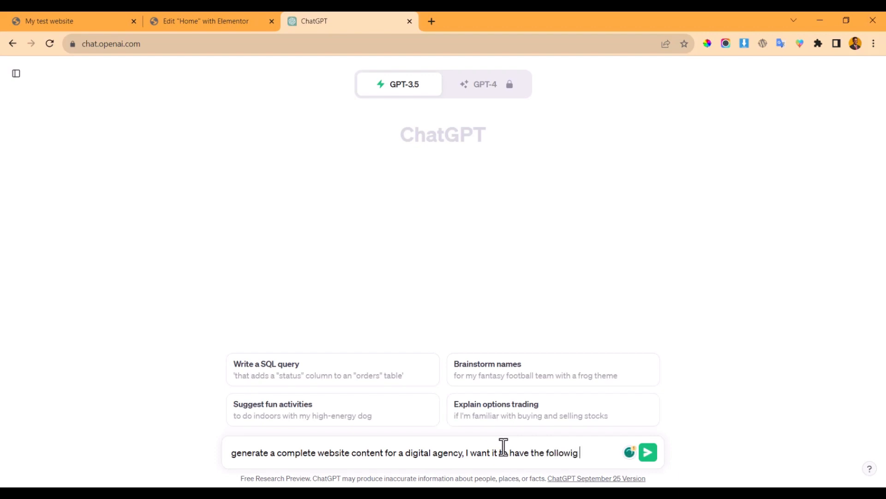
key(BackSpace)
text(ng pages:)
key(shift+Return)
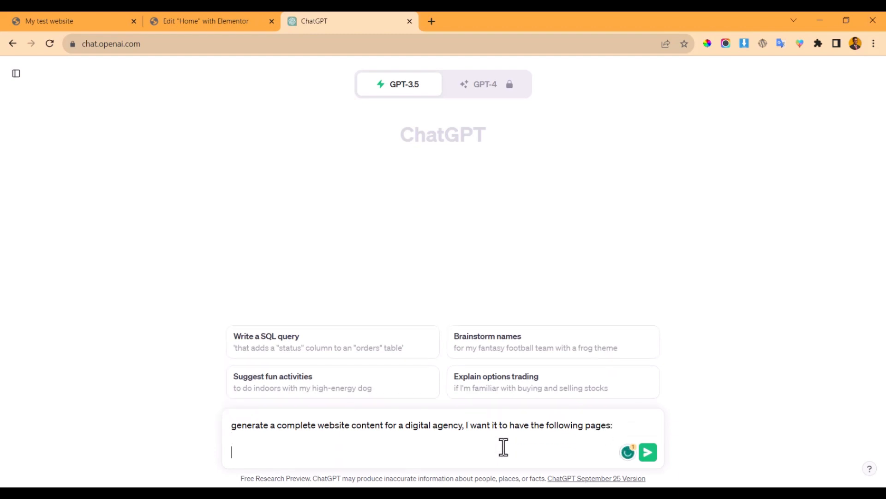
- List the pages Home, About, Services, Portfolio and Contact Us, one per line
text(Hoem)
key(BackSpace)
key(BackSpace)
text(me)
key(shift+Return)
text(About)
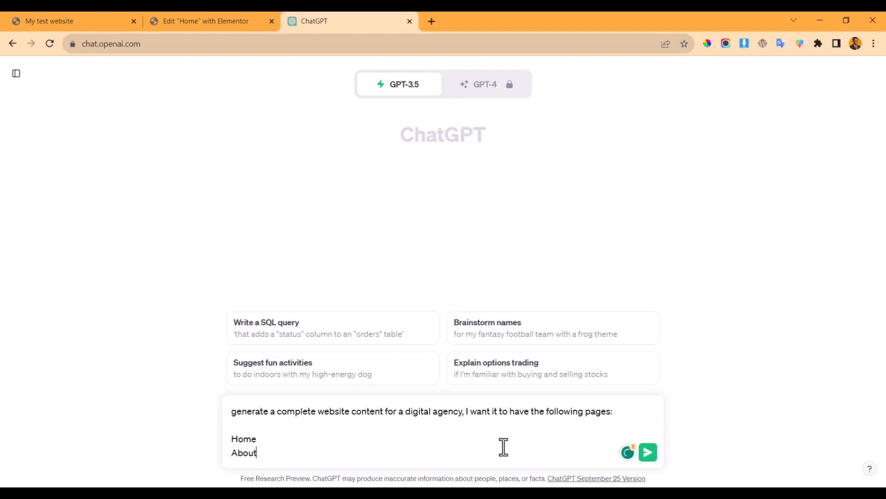
key(shift+Return)
text(Servi)
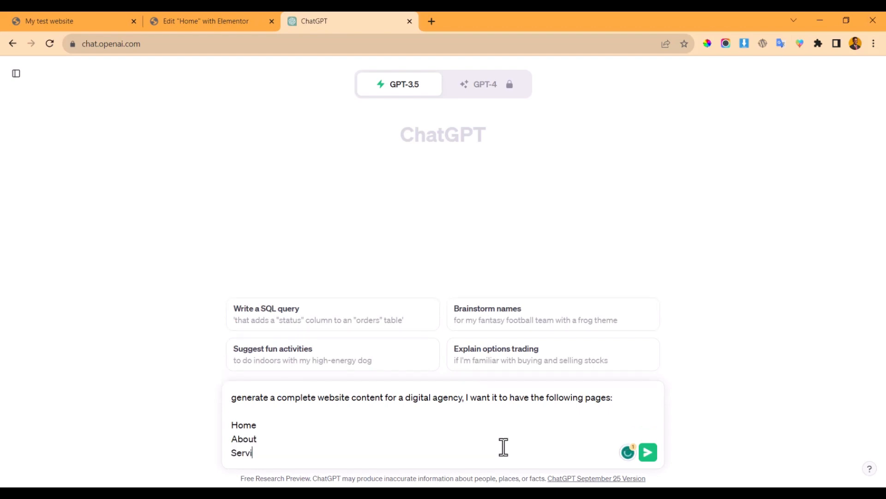
text(ces)
key(shift+Return)
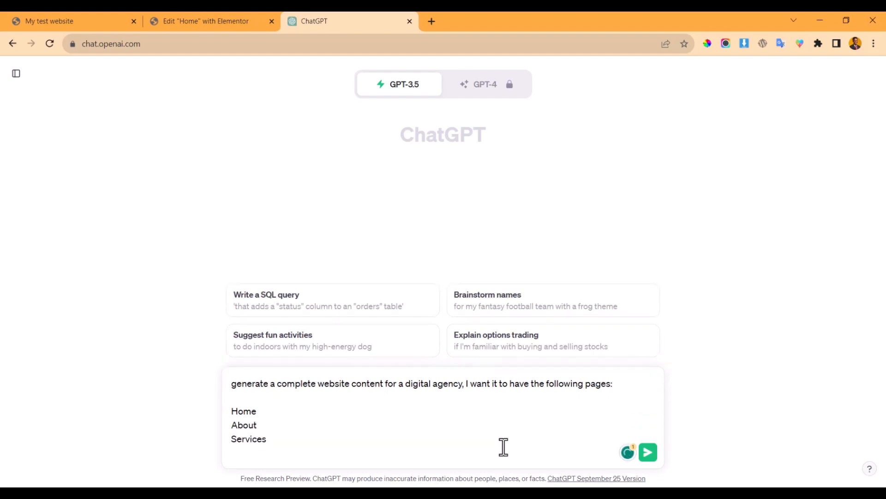
text(Portfolio)
key(shift+Return)
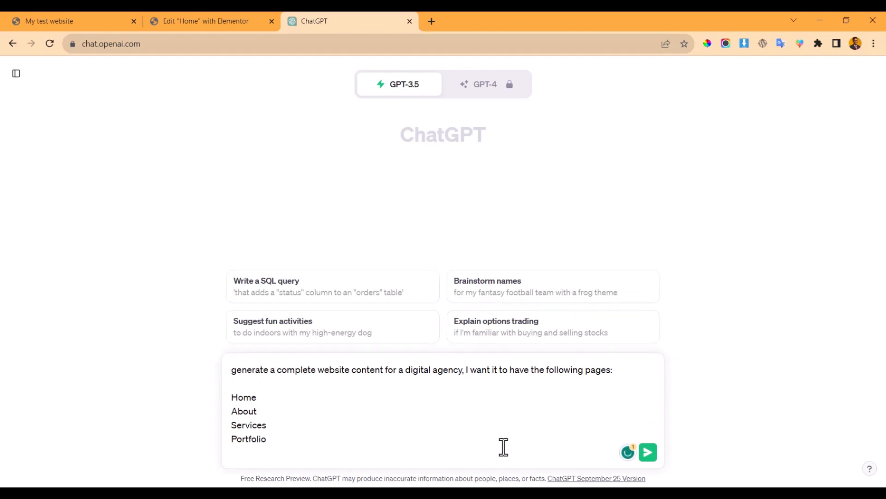
text(Contact Us)
key(shift+Return)
key(shift+Return)
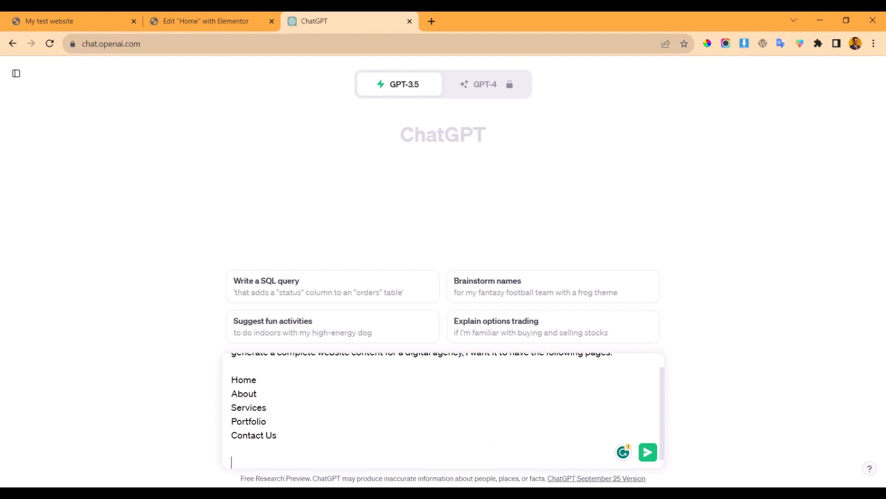
- Start the keywords line: 'And input keywords like digital agency, website developer, website development agency,'
text(And input keywo)
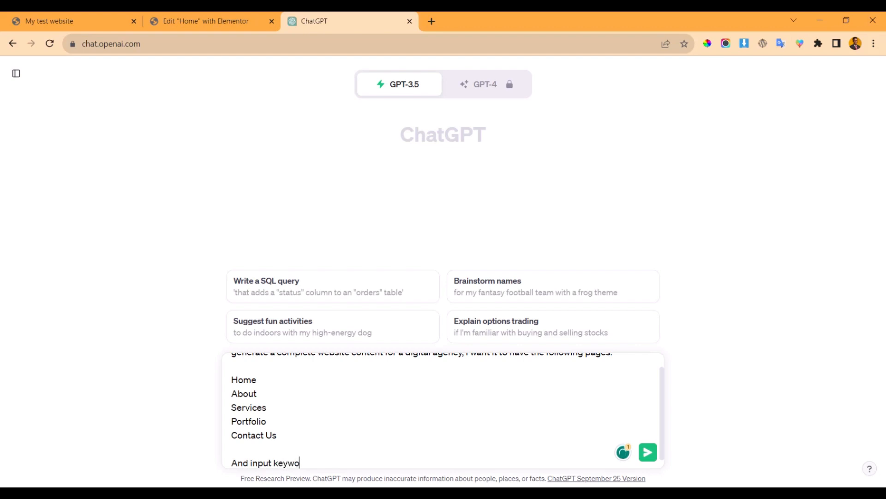
text(rds like)
text(deig)
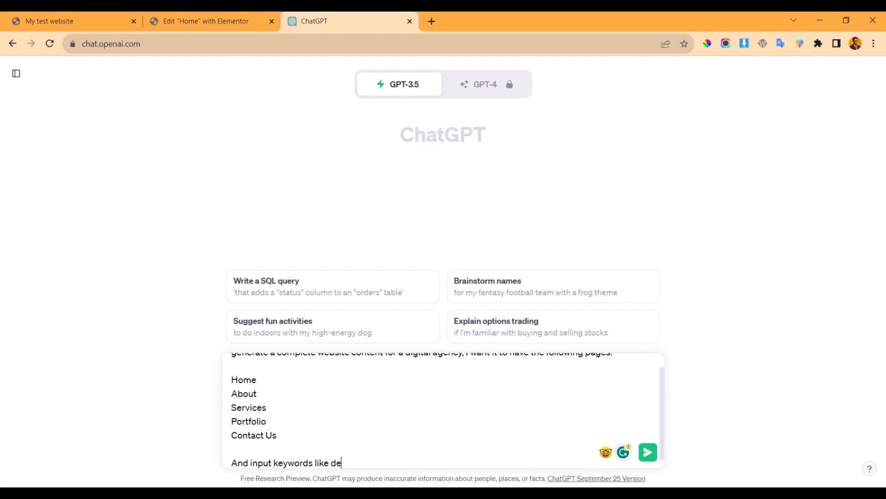
key(BackSpace)
key(BackSpace)
key(BackSpace)
text(igital agn)
text(ncy)
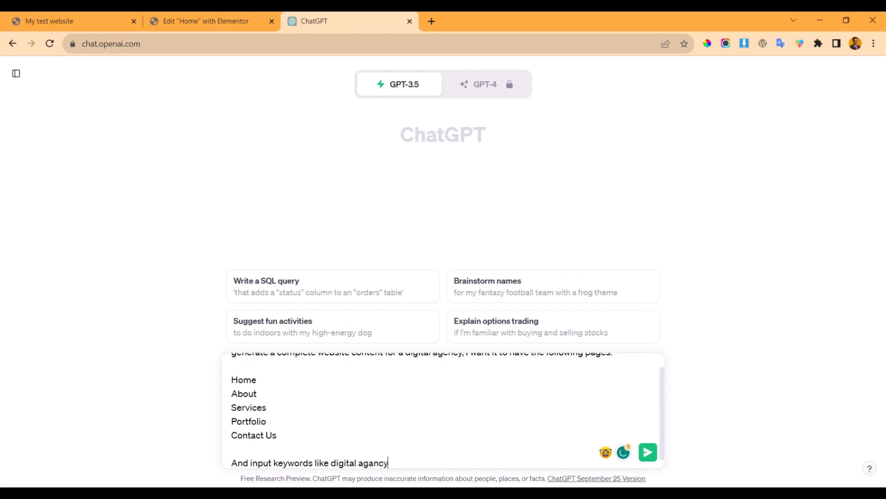
key(BackSpace)
key(BackSpace)
key(BackSpace)
key(BackSpace)
text(e)
text(ncy, website debe)
key(BackSpace)
key(BackSpace)
text(velo)
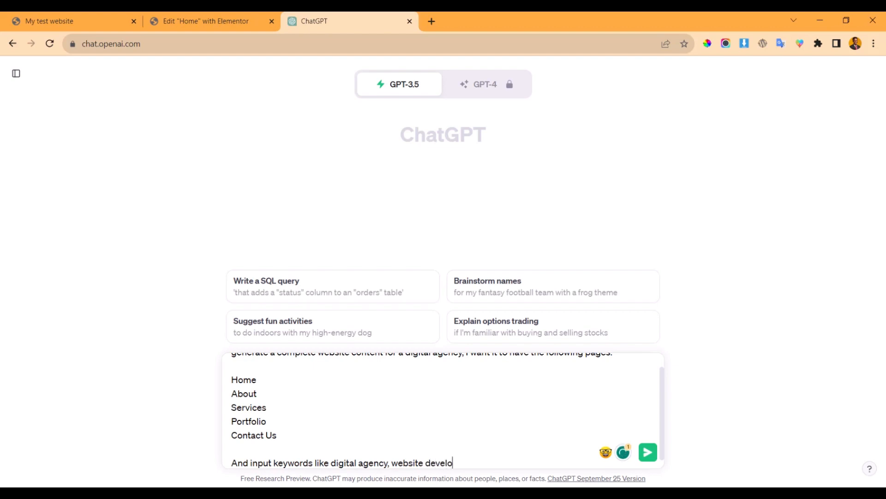
text(per, website developme)
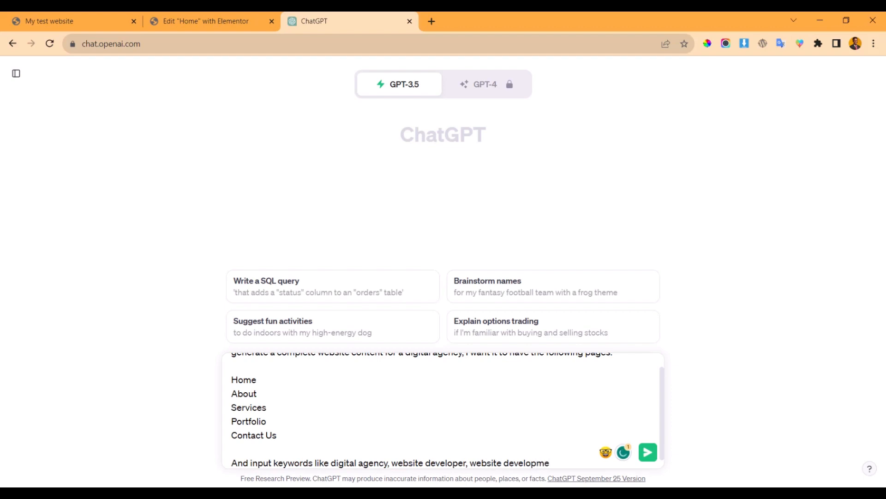
text(nt agenc)
key(BackSpace)
key(BackSpace)
text(ncy,)
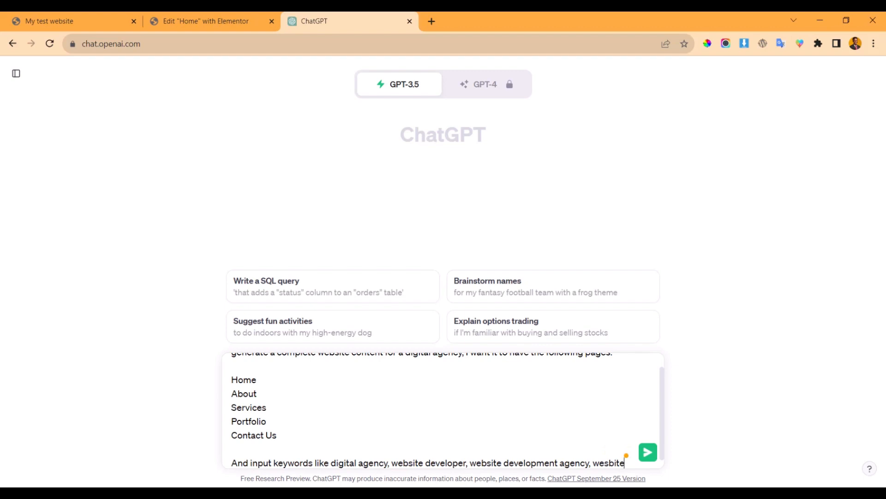
- Finish the keywords with website builder, social media manager, social media management, agency, and correct 'website'
text(wesbite builder)
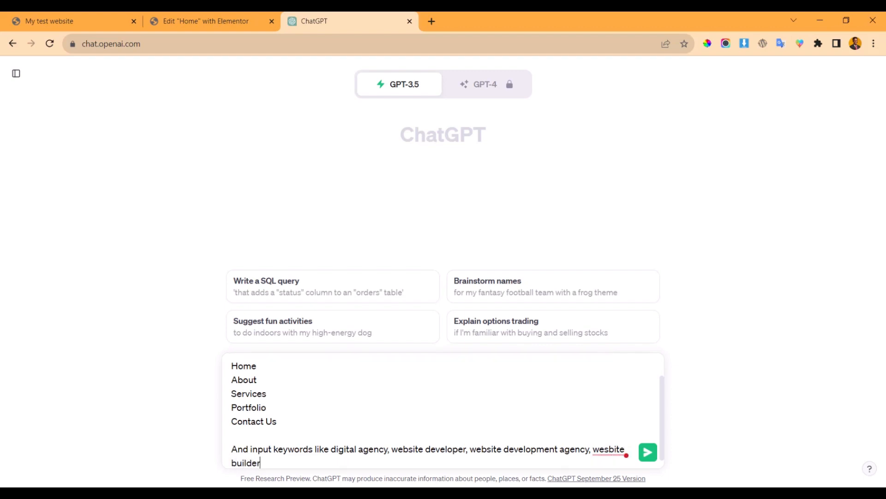
text(, social media manage)
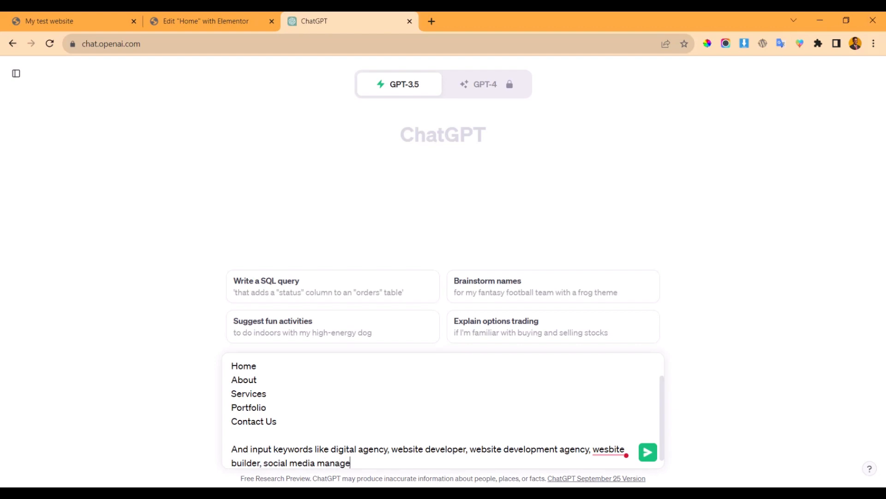
text(r, social media manag)
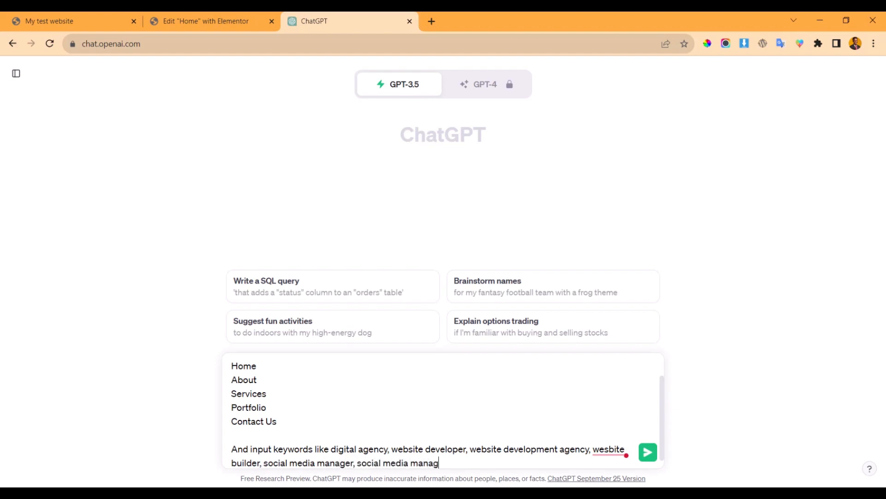
text(ement, agency, digital agency)
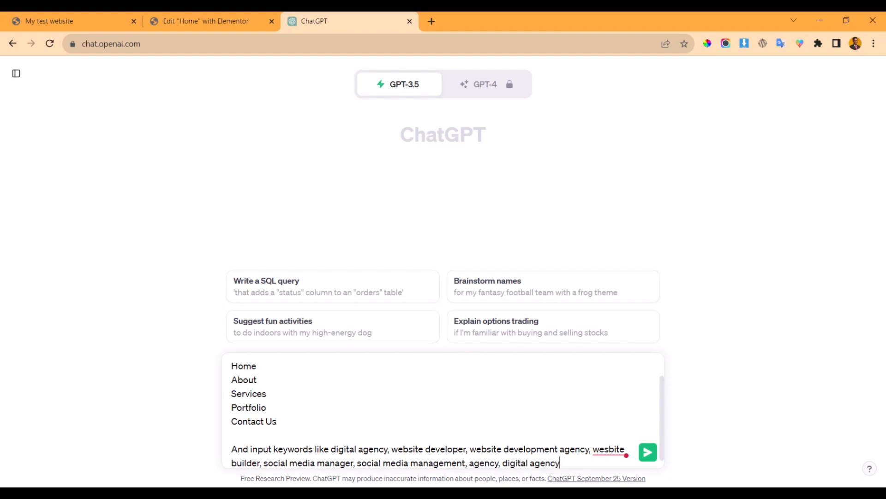
mouse_move(607, 449)
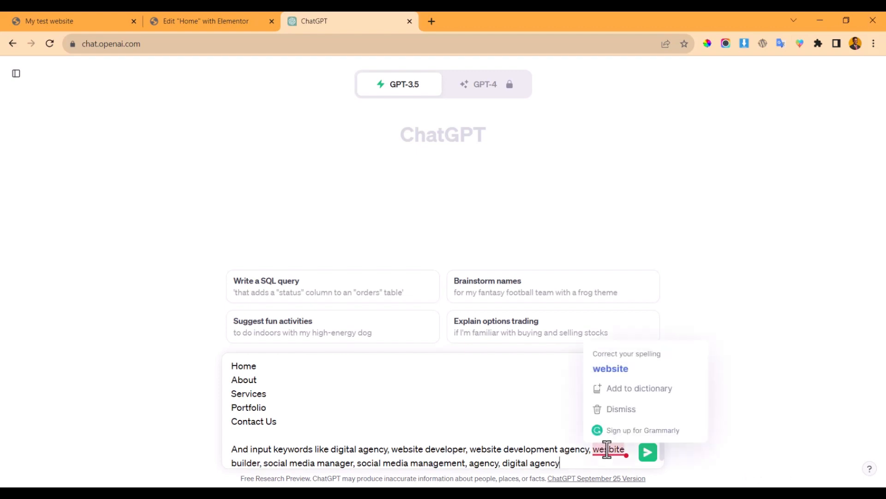
click(607, 369)
click(574, 462)
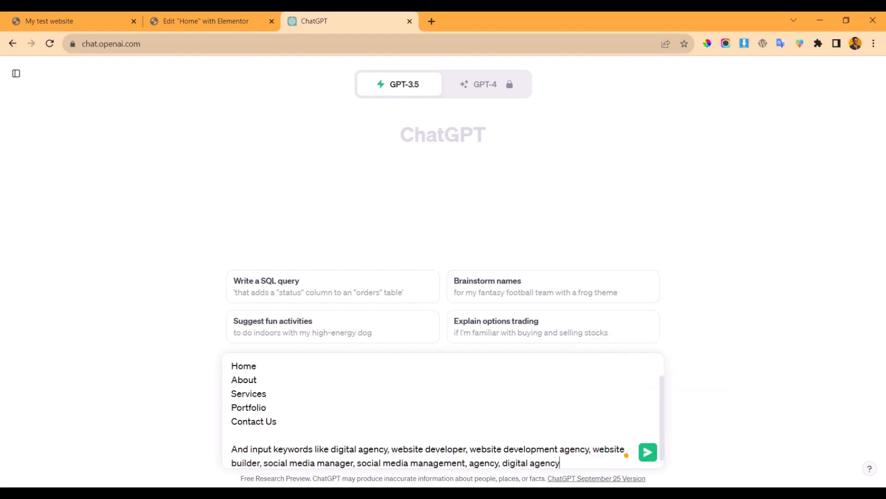
- End the keywords with a period and add the line 'Make each content to be very detailed'
text(.)
key(shift+Return)
key(shift+Return)
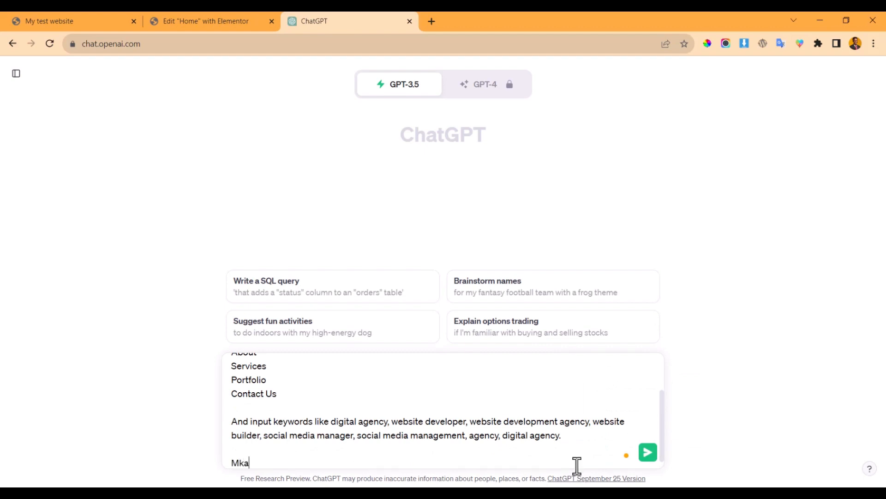
text(Make each conten)
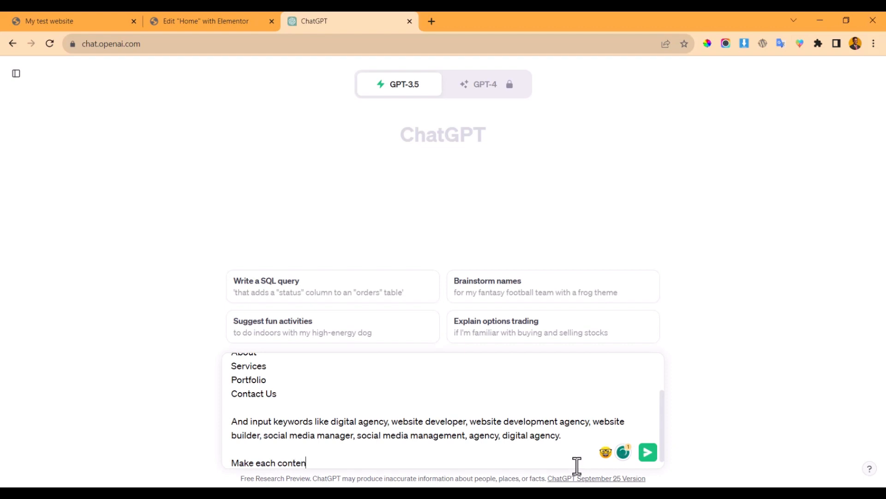
text(t to be cve)
key(BackSpace)
key(BackSpace)
text(very deta)
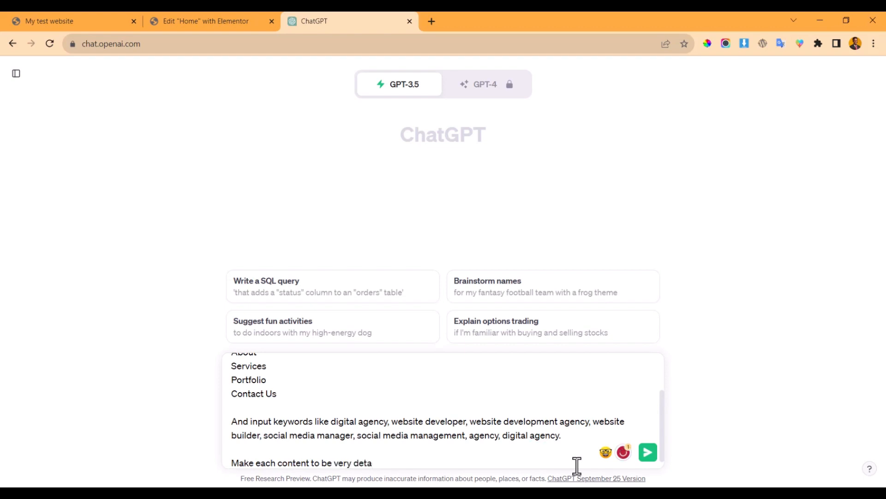
text(iled of about 1000)
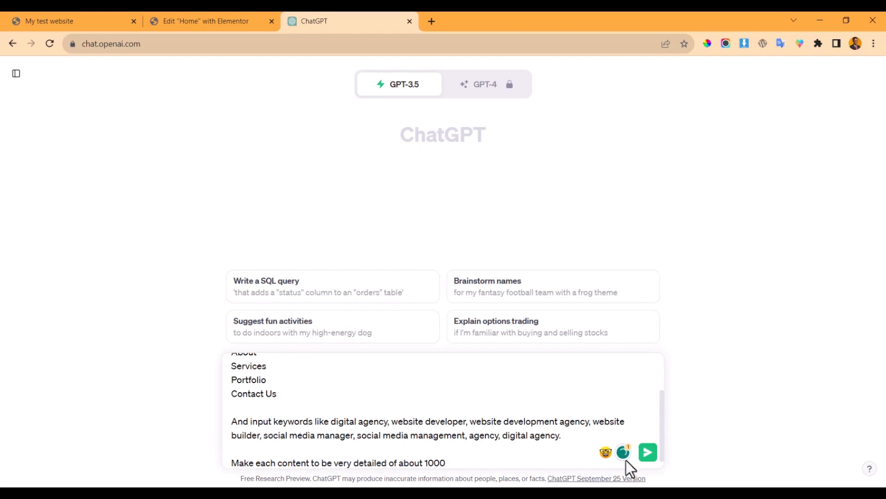
drag(473, 467, 391, 456)
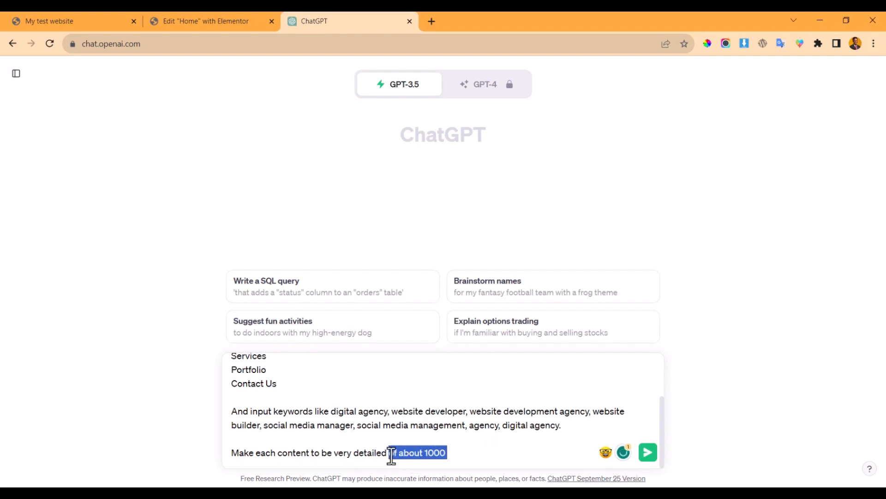
key(BackSpace)
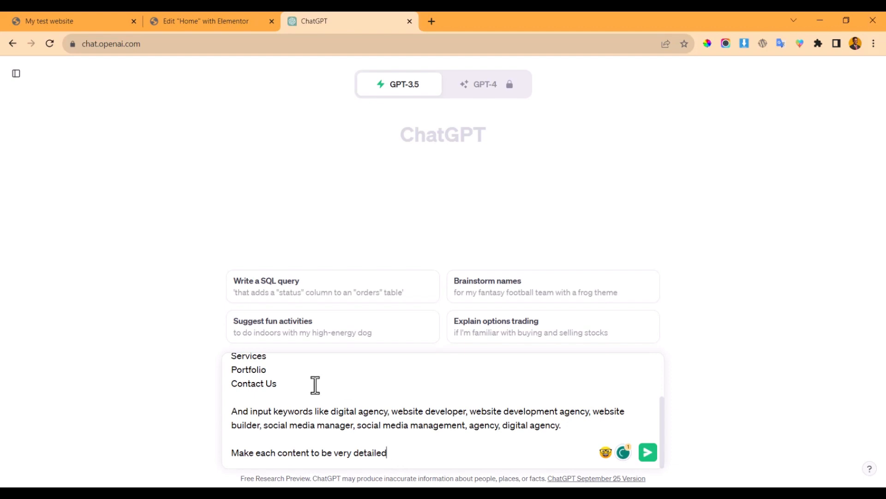
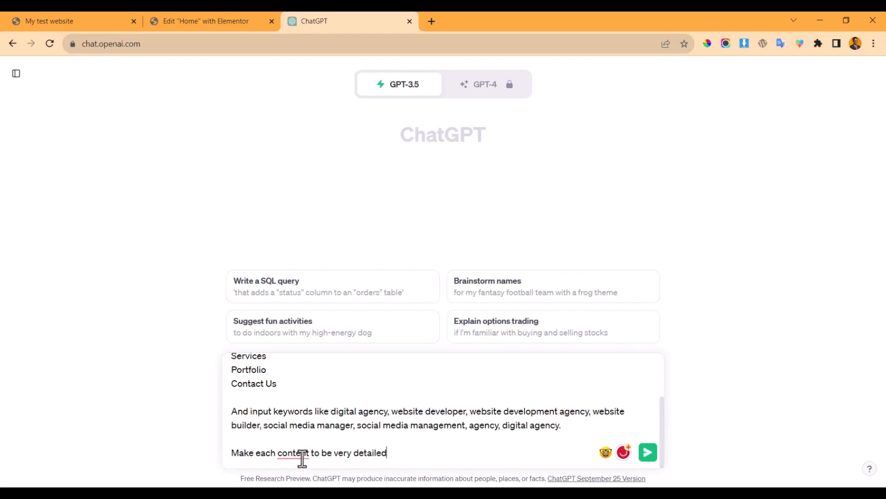
- Accept the 'piece of content' wording, end the prompt with 'home page first' and send it
mouse_move(296, 453)
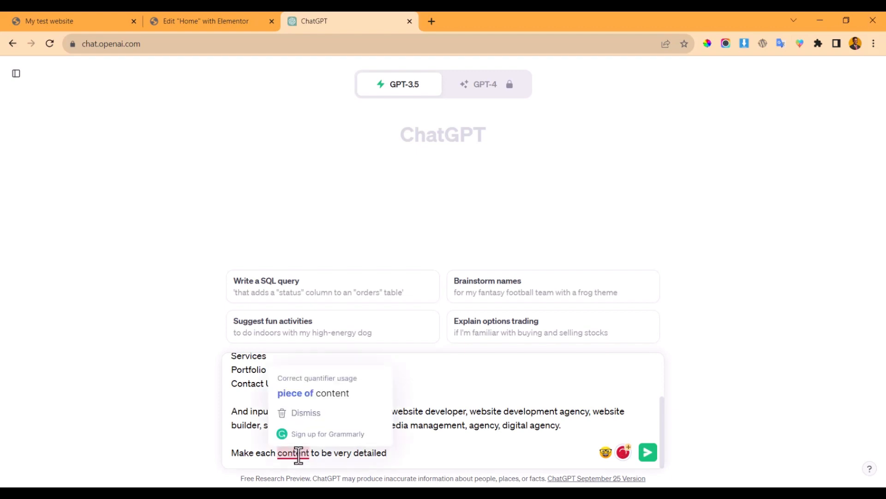
click(315, 396)
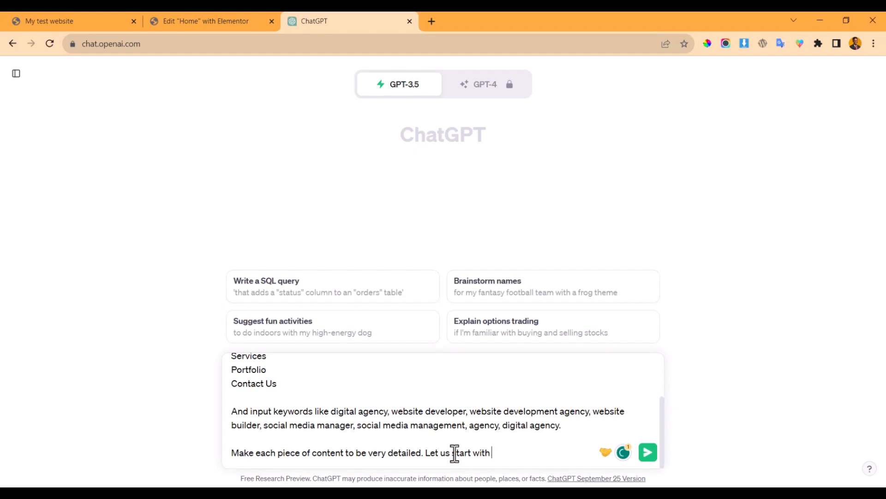
text(hom)
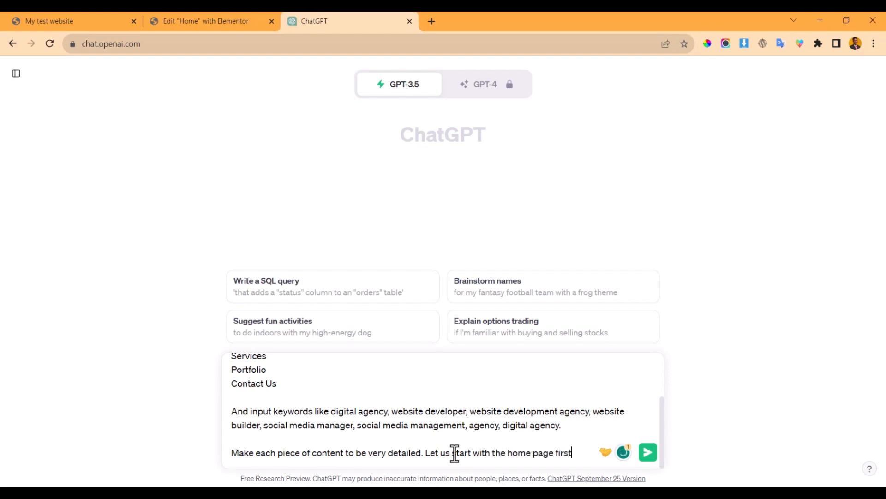
text(e page first)
key(Return)
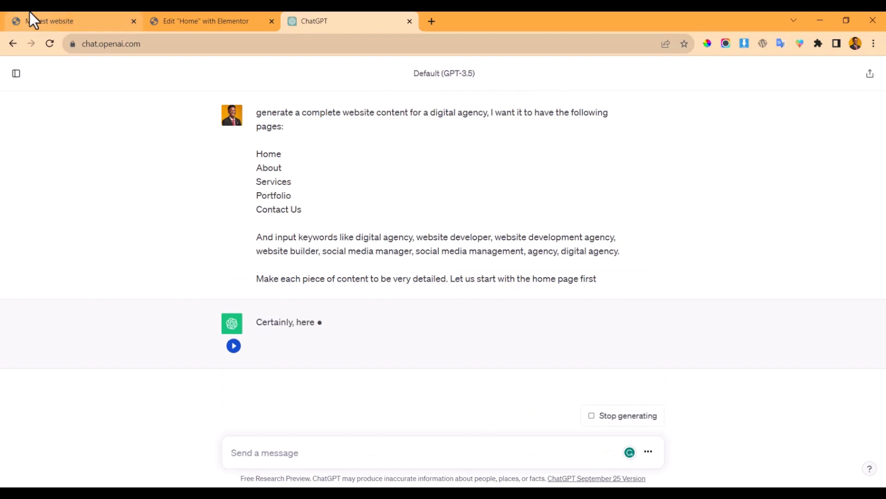
- Review the Home page reply and ask ChatGPT 'can you expand more' for a longer version
scroll(238, 200, down, 3)
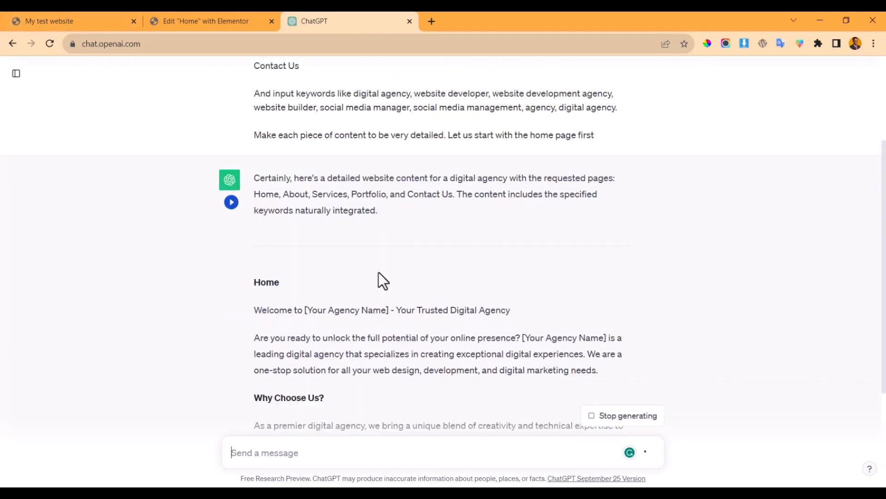
scroll(378, 308, down, 3)
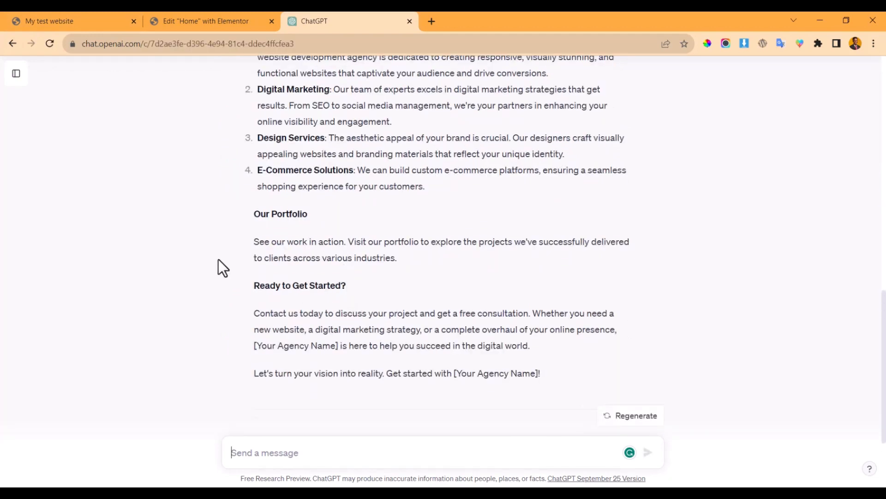
scroll(420, 190, up, 10)
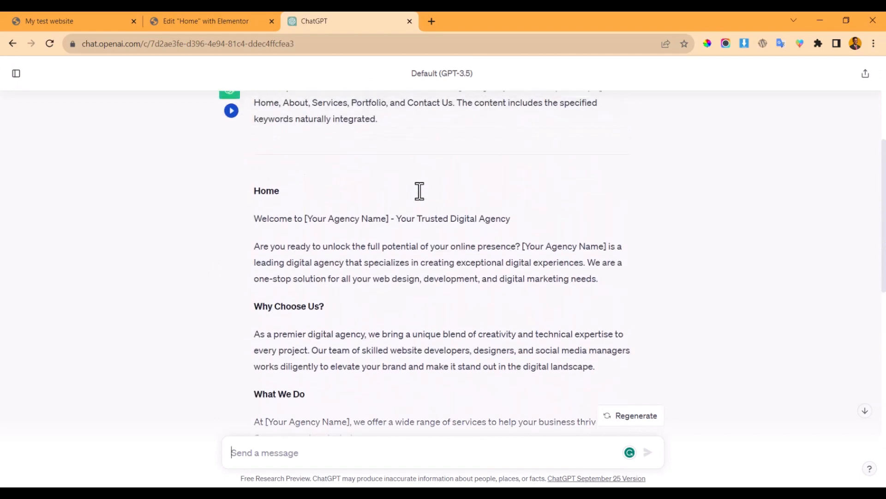
scroll(420, 190, down, 10)
text(can y)
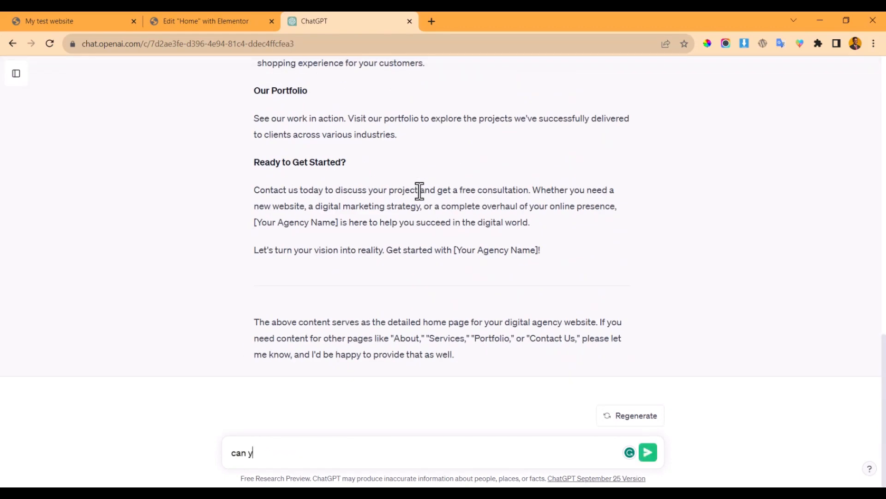
text(ou expna)
key(BackSpace)
key(BackSpace)
key(BackSpace)
text(and m)
key(Return)
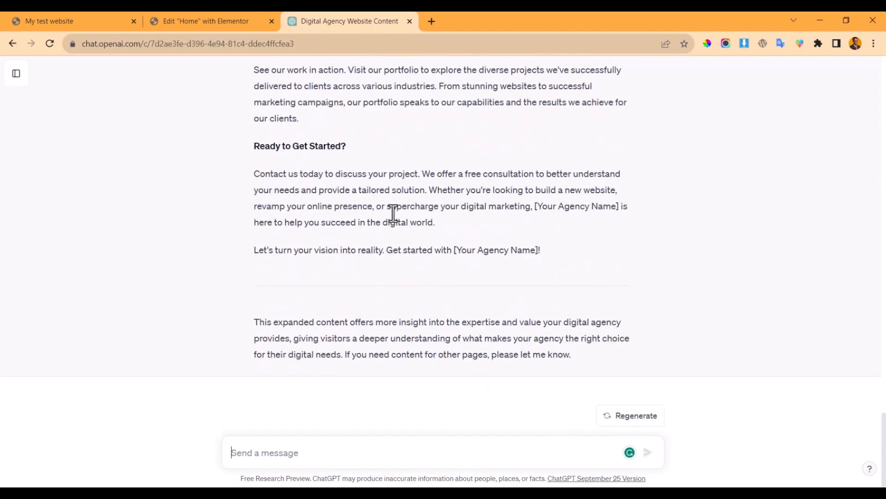
scroll(393, 213, up, 20)
scroll(367, 174, down, 8)
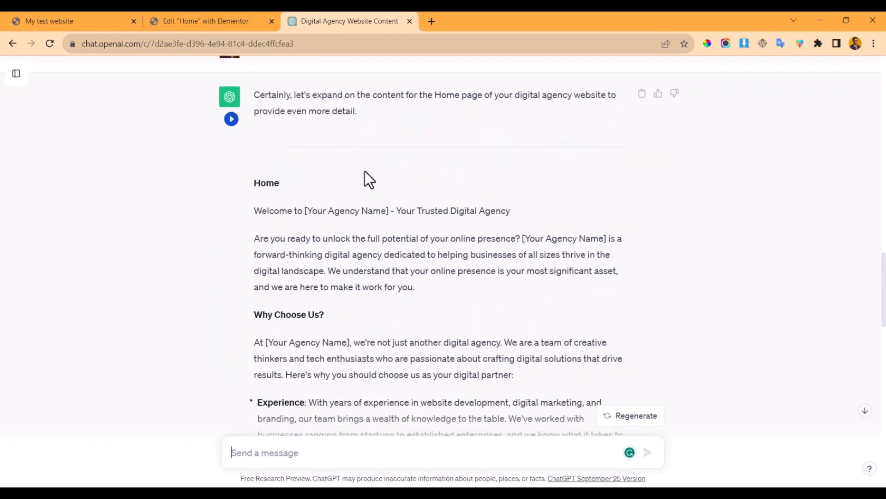
click(180, 21)
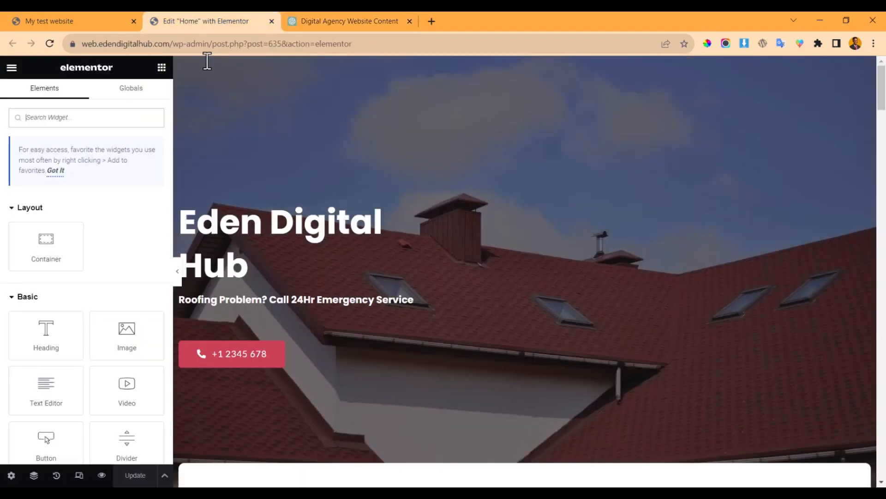
- Remove the <br> line break from the hero heading's Title so 'Eden Digital Hub' sits on one line
click(297, 226)
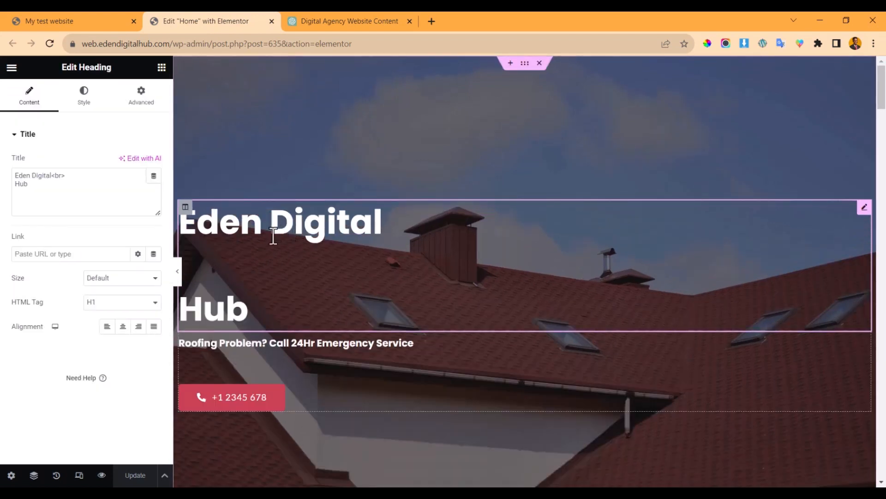
drag(66, 175, 51, 176)
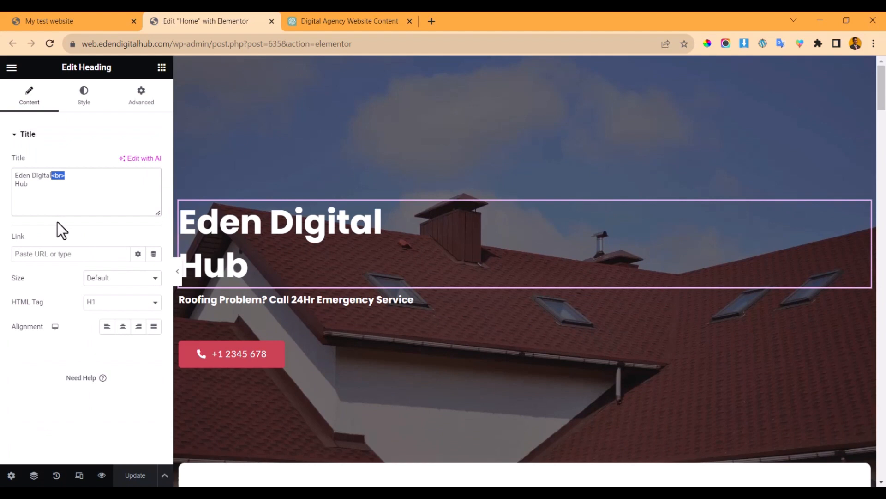
key(BackSpace)
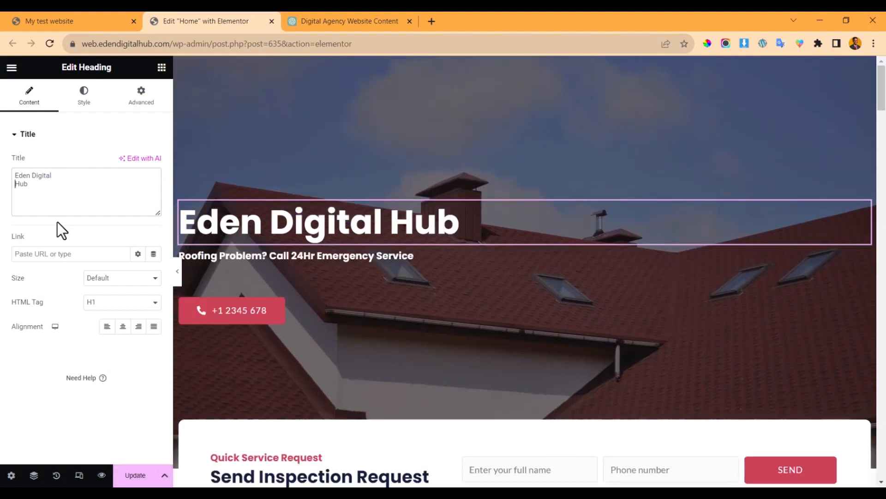
key(BackSpace)
key(Return)
key(Return)
key(Return)
key(Return)
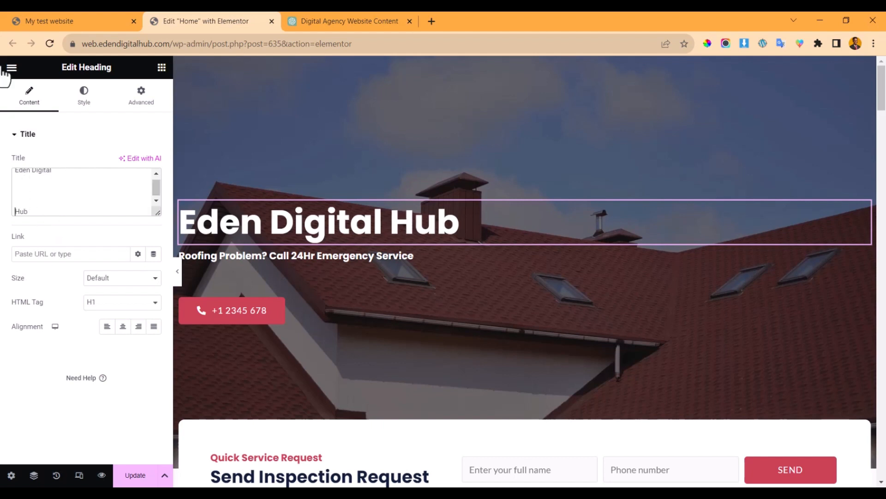
key(BackSpace)
key(BackSpace)
key(BackSpace)
key(BackSpace)
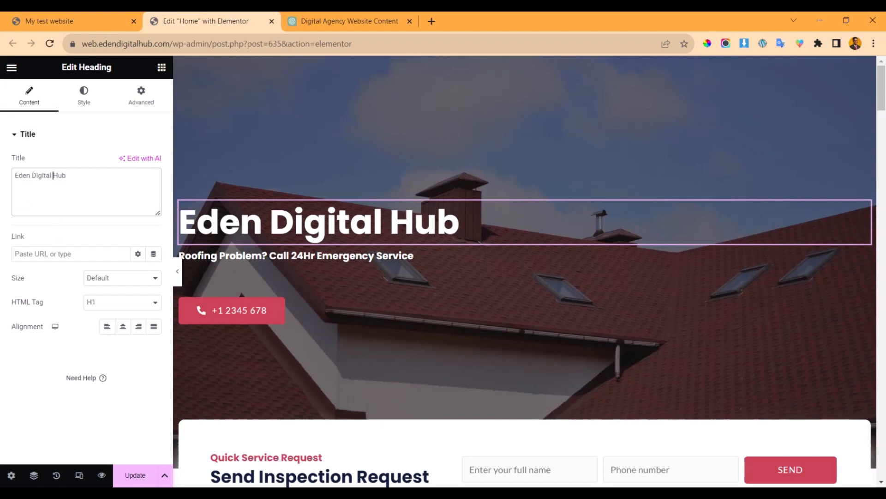
text(<br)
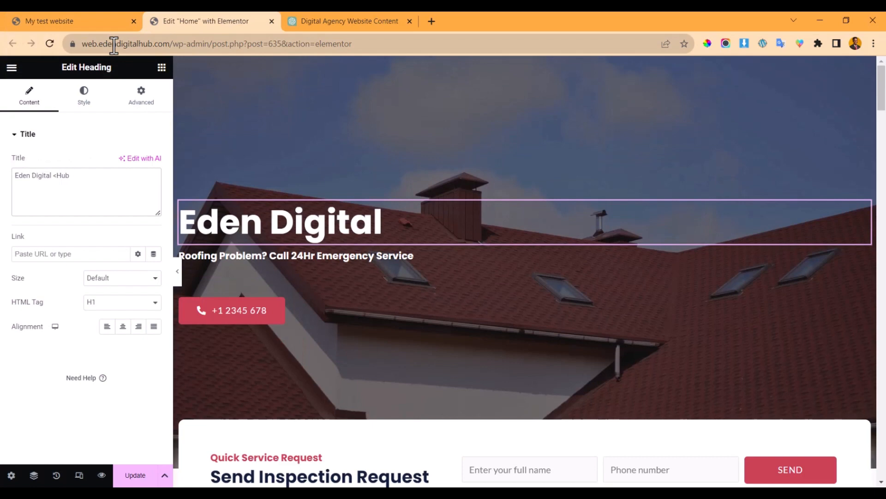
key(BackSpace)
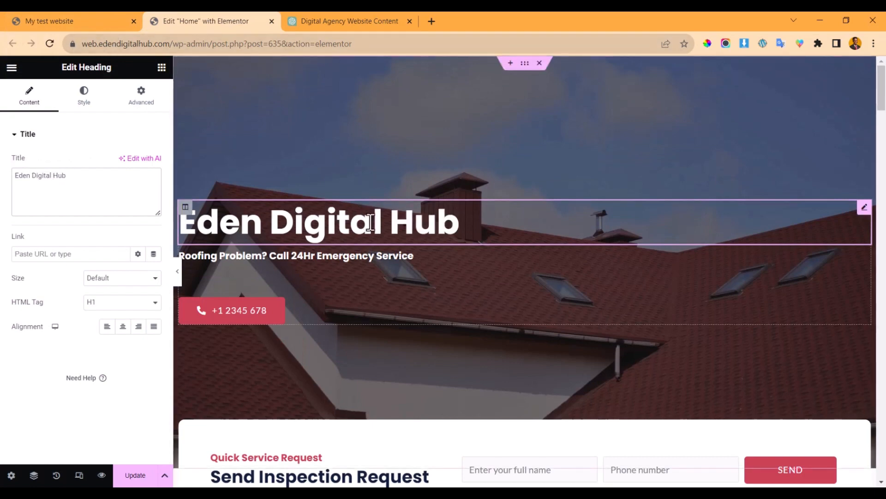
click(390, 257)
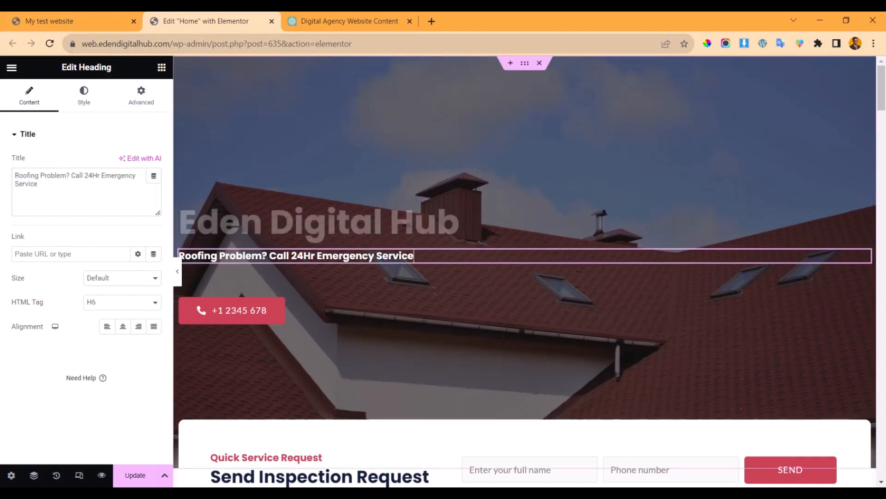
- Copy ChatGPT's Home intro paragraph and paste it over the hero subheading text
click(347, 19)
drag(253, 237, 365, 255)
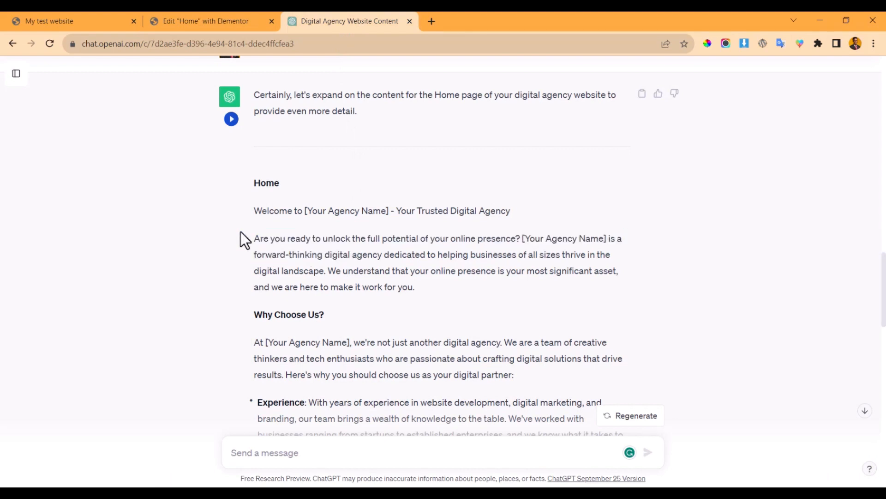
drag(240, 231, 330, 273)
key(ctrl+c)
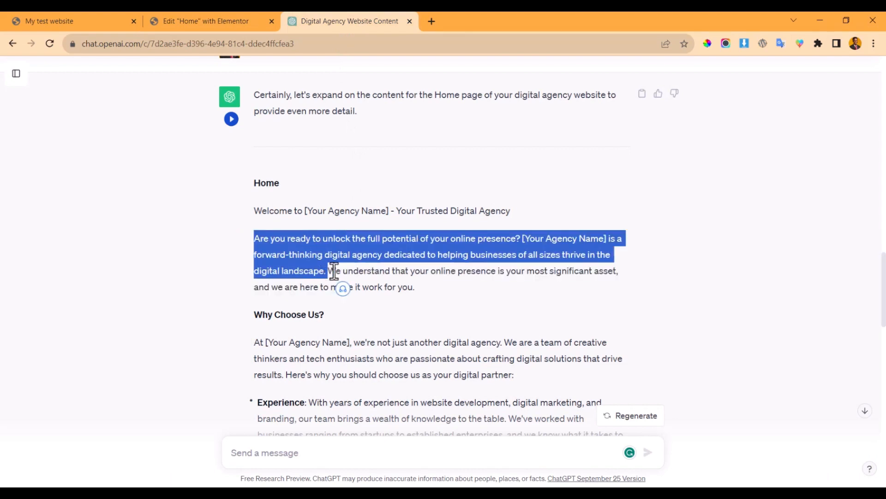
click(206, 19)
click(108, 182)
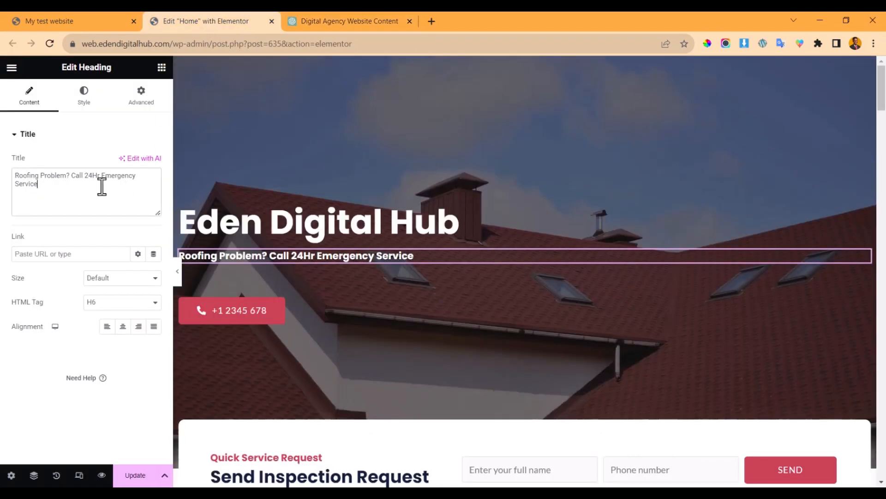
key(ctrl+a)
key(ctrl+v)
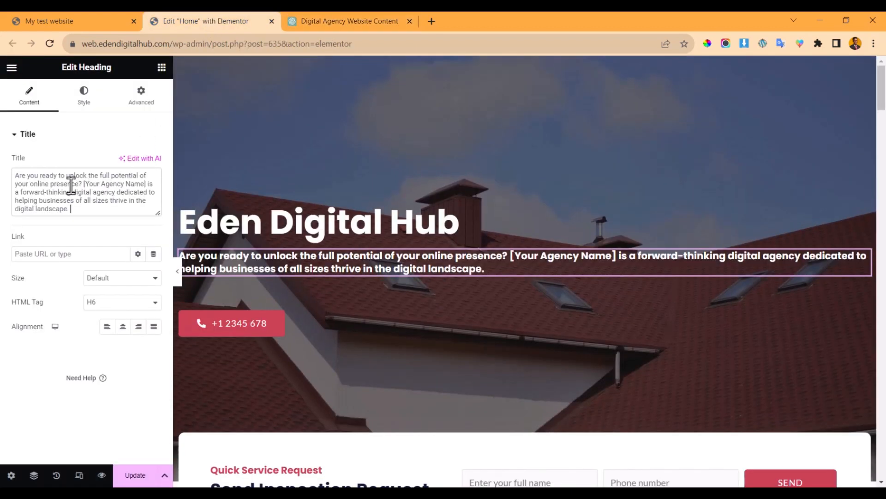
- Replace the [Your Agency Name] placeholder with Eden Digital Hub and start the subheading with 'We are'
drag(82, 184, 148, 185)
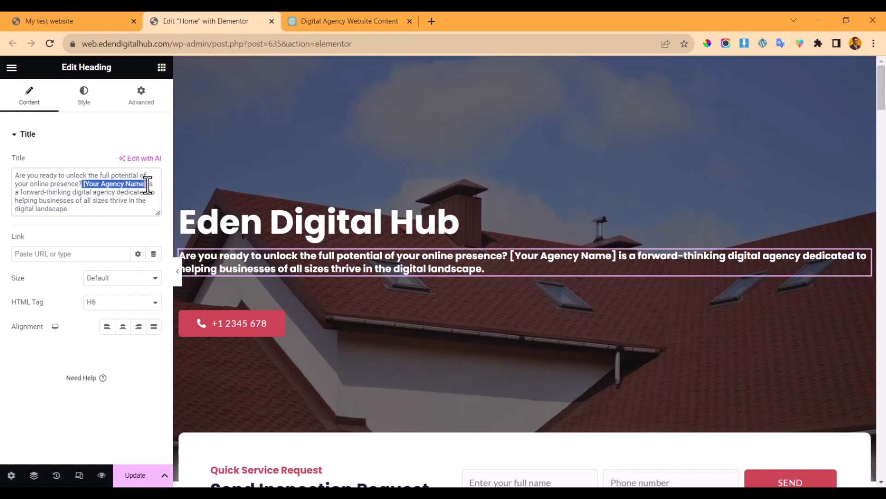
text(E)
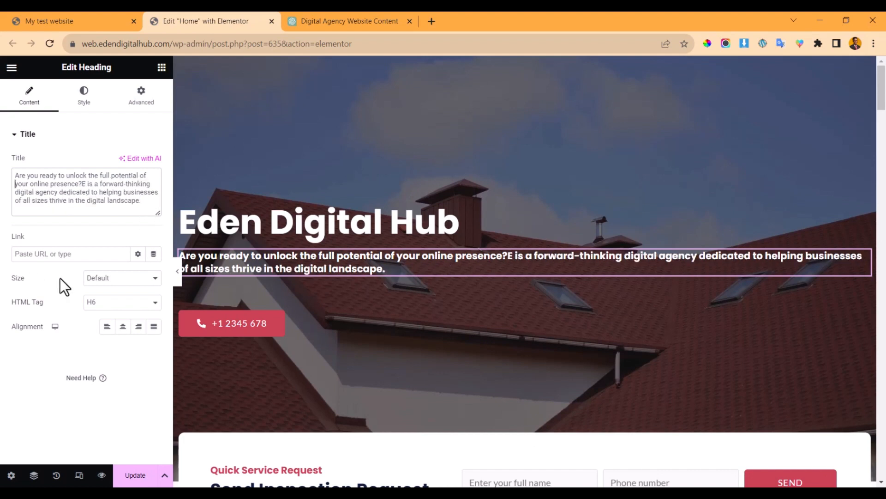
click(83, 183)
text(Eden Dig)
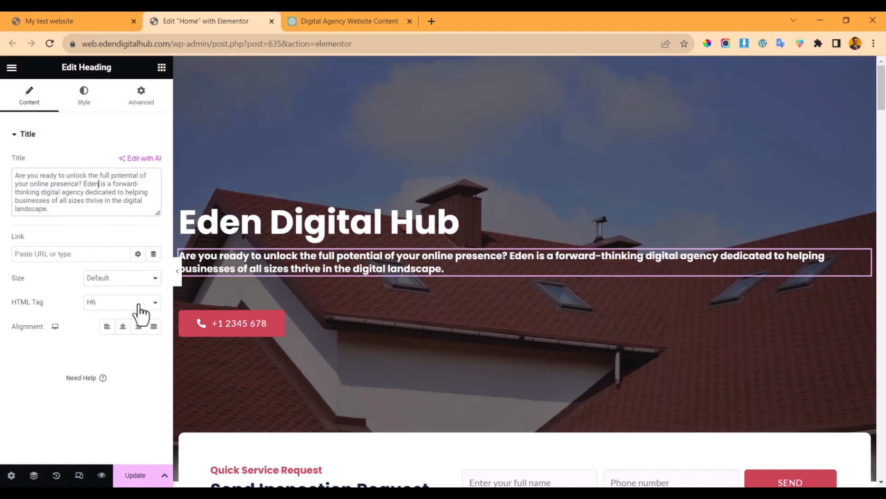
text(ital Hi)
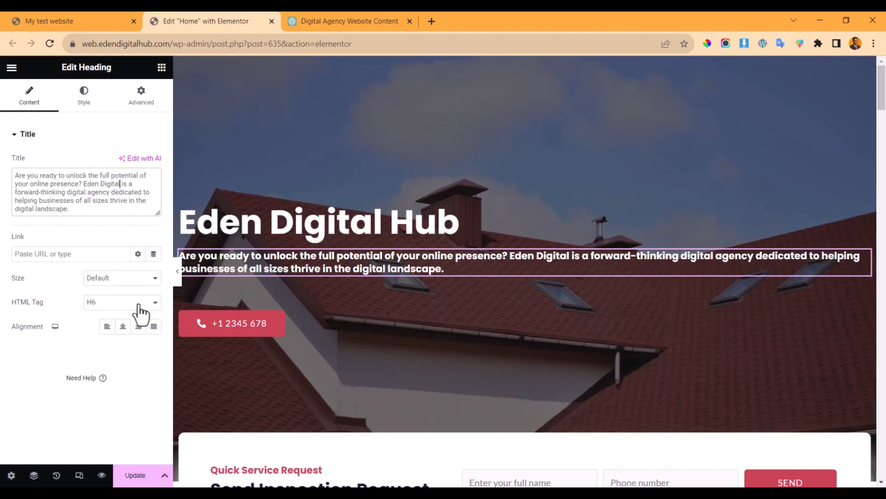
key(BackSpace)
text(ub)
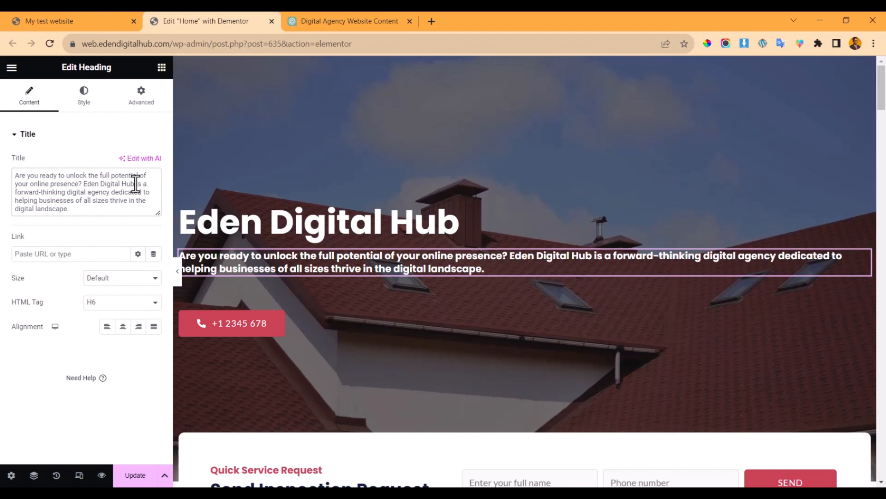
drag(141, 184, 6, 174)
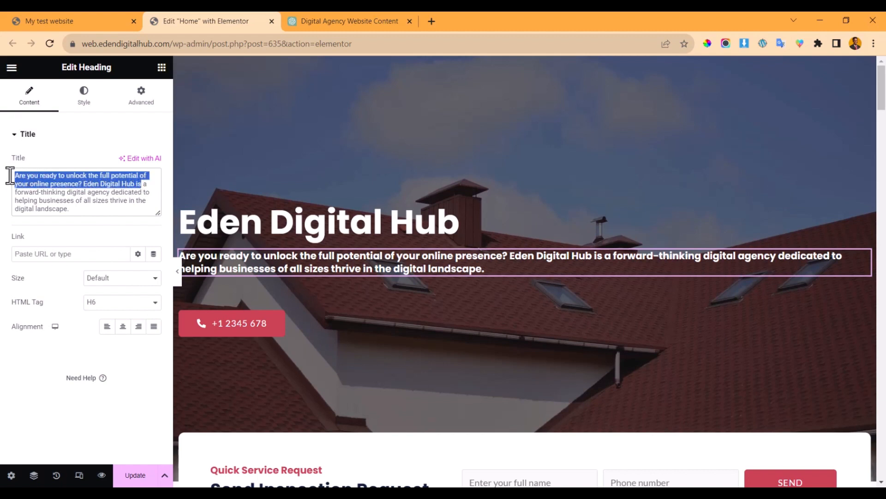
text(We are)
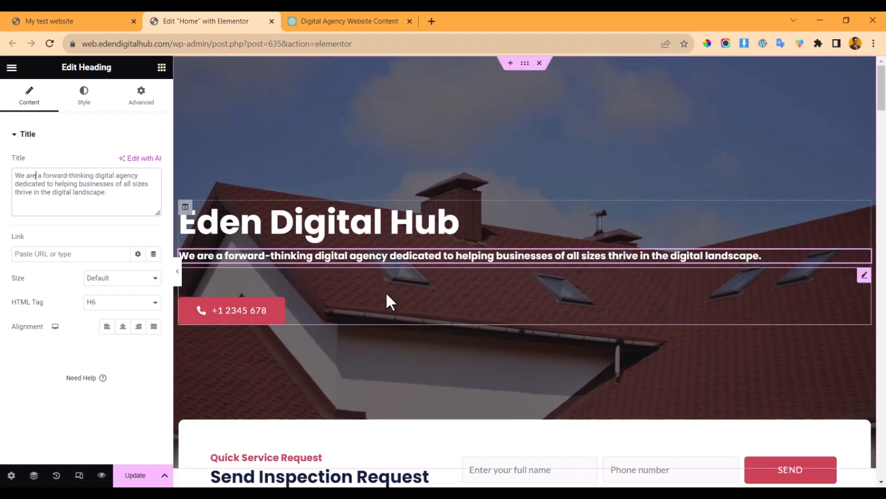
- Preview the updated hero with the editor panel hidden, then restore the panel
scroll(384, 286, down, 3)
scroll(245, 251, up, 3)
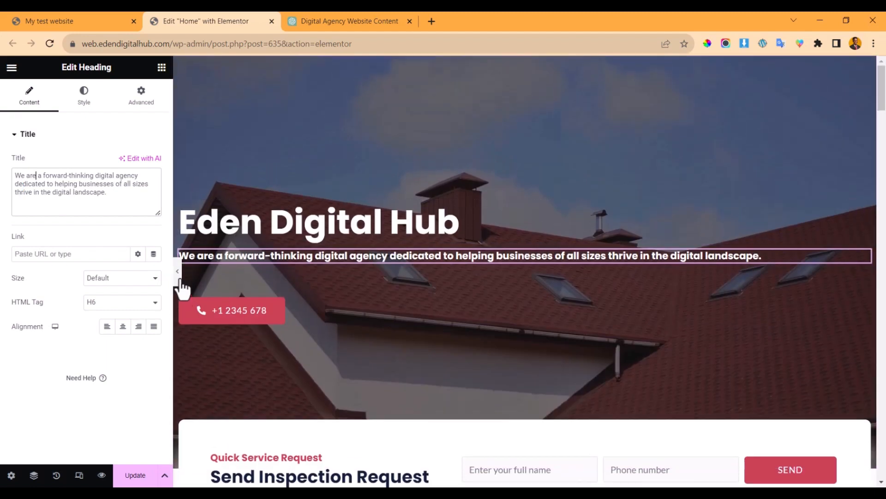
key(ctrl+p)
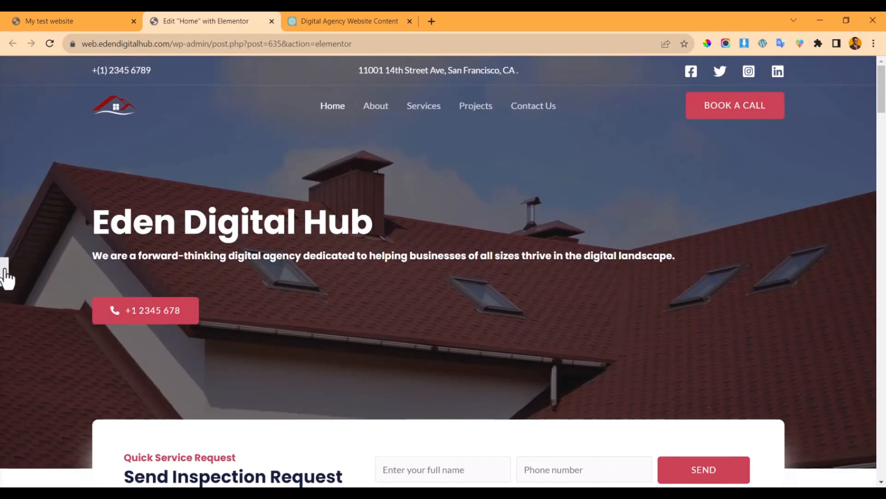
key(ctrl+p)
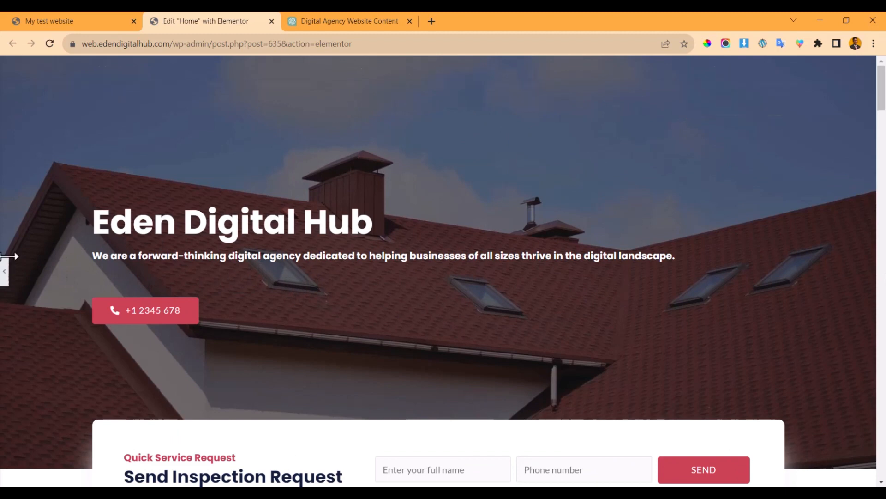
click(370, 256)
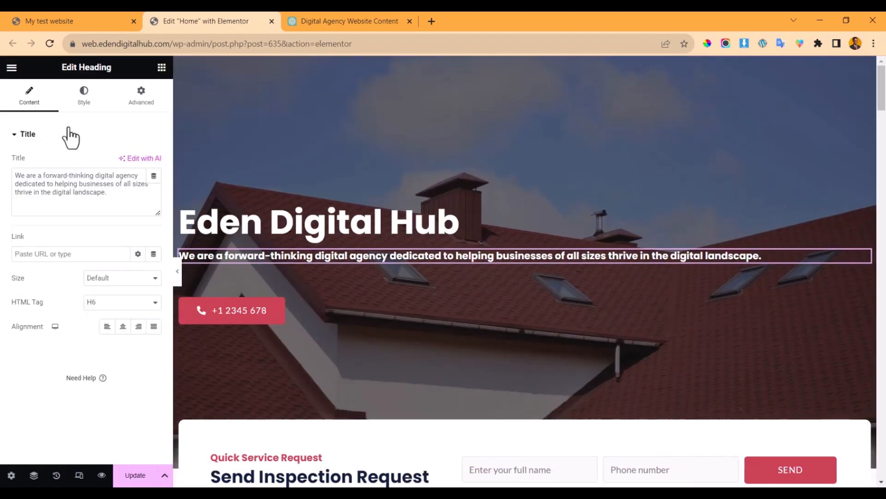
- Set the subheading's typography weight to 500 (Medium) after briefly trying 600 Semi Bold
click(83, 97)
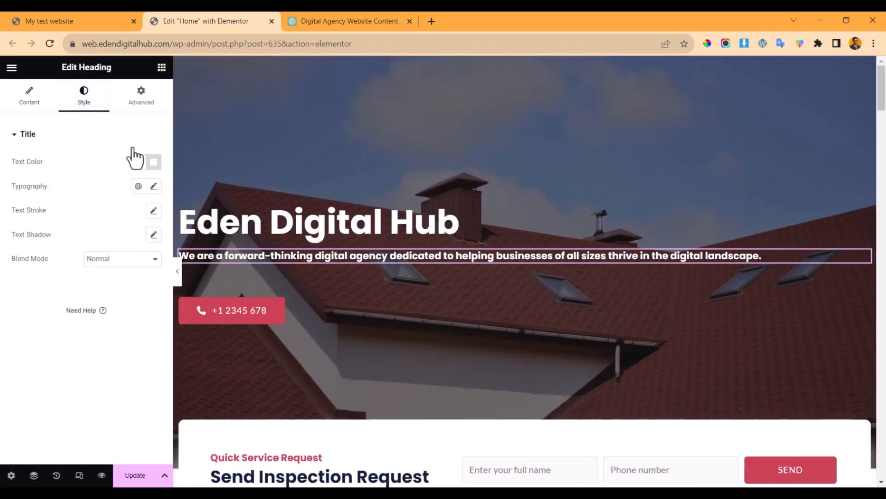
click(154, 187)
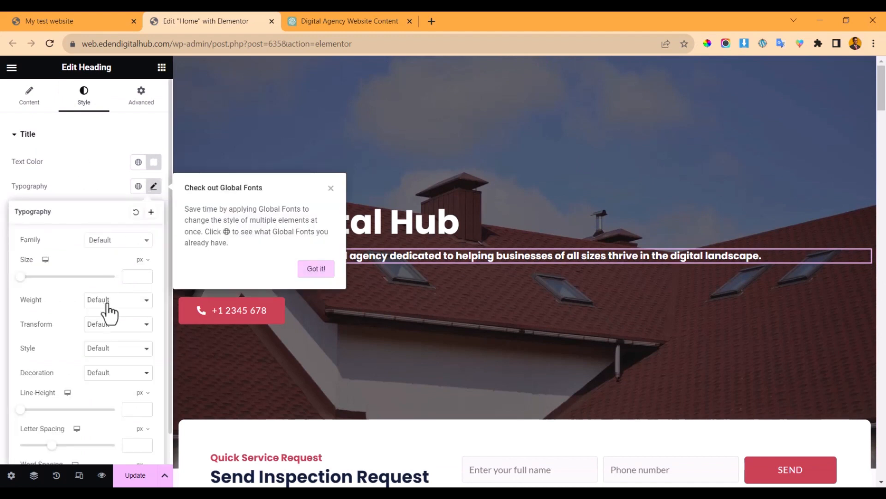
click(317, 269)
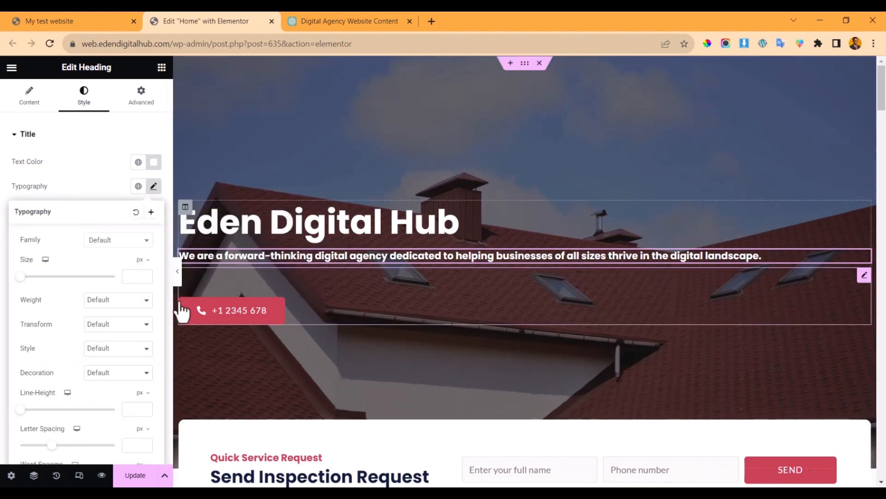
click(107, 305)
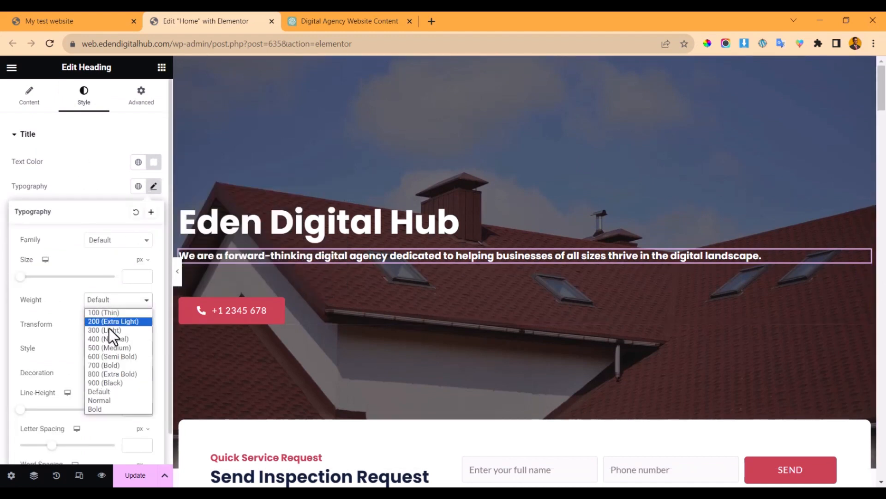
click(114, 345)
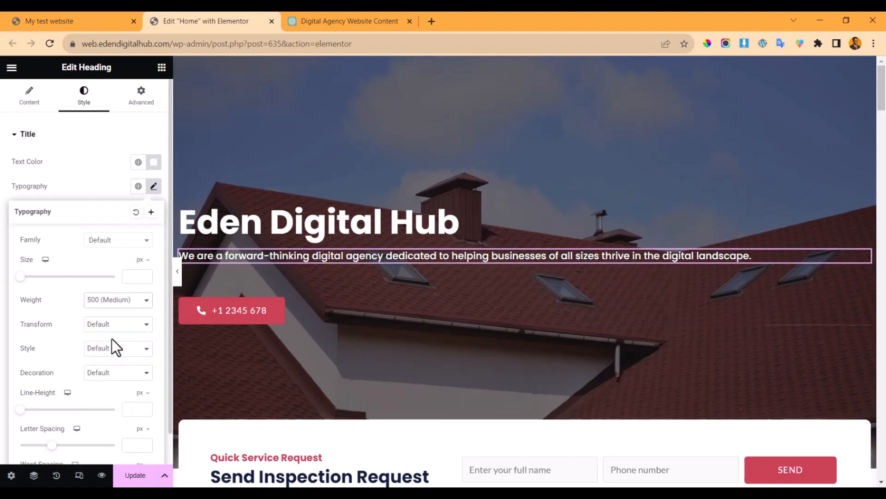
click(124, 305)
click(123, 359)
click(119, 305)
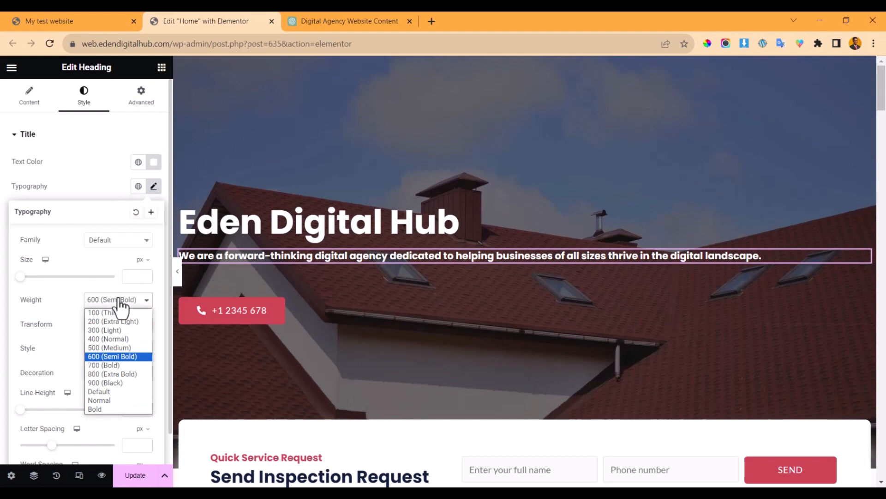
click(124, 350)
click(93, 172)
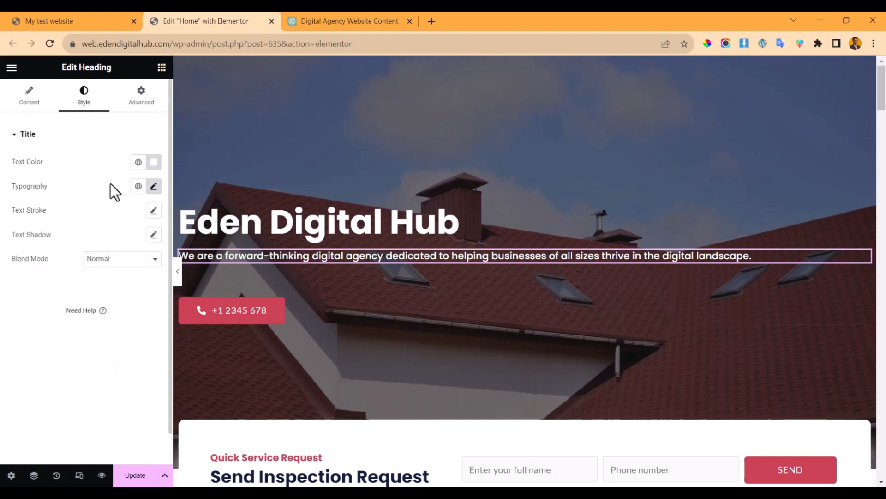
- Try the Primary global colour, then set the subheading text colour back to white #FFFFFF
click(140, 163)
click(72, 213)
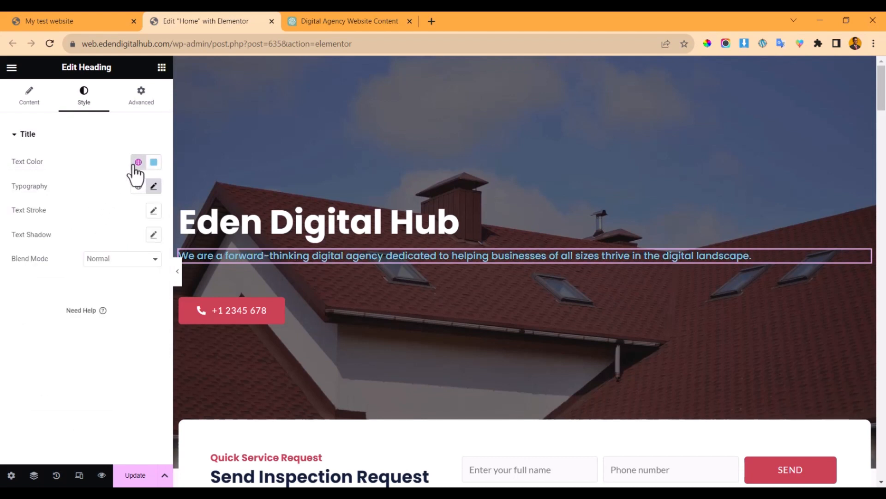
click(154, 162)
drag(42, 174, 1, 191)
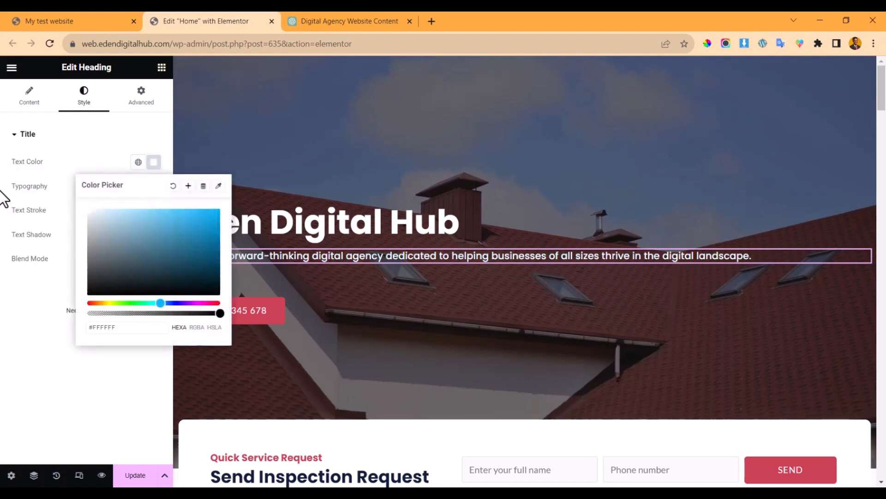
click(3, 193)
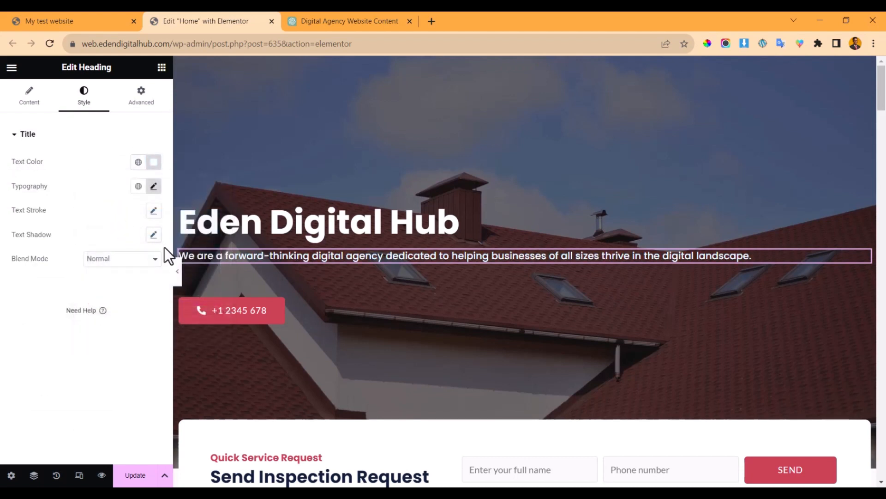
click(327, 306)
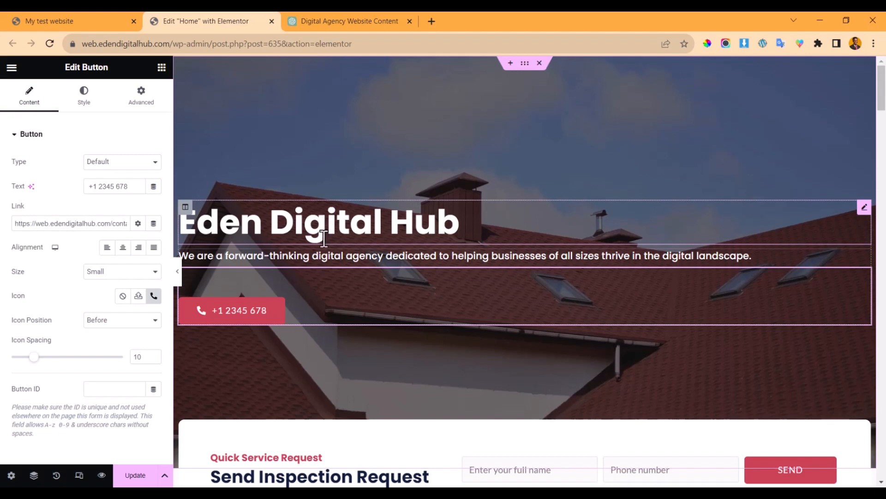
- Link the hero button to contact-us and change its label from the phone number to 'Get Started'
scroll(324, 239, down, 2)
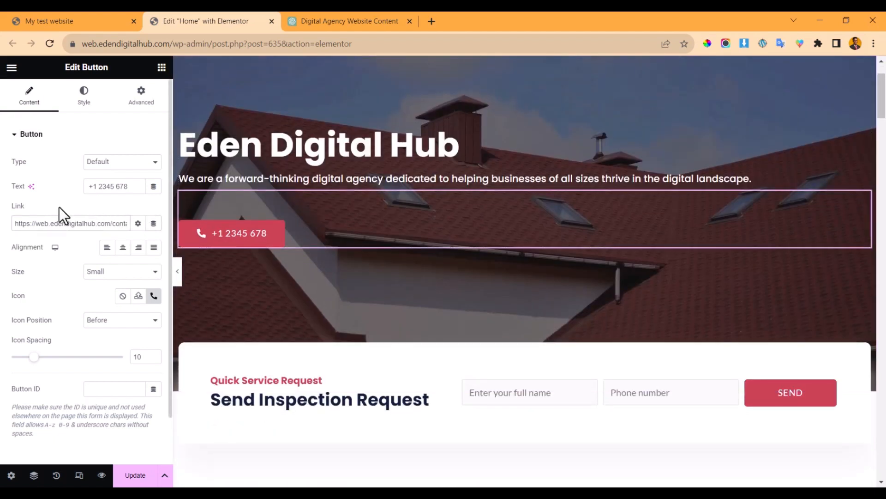
text(tact-us/)
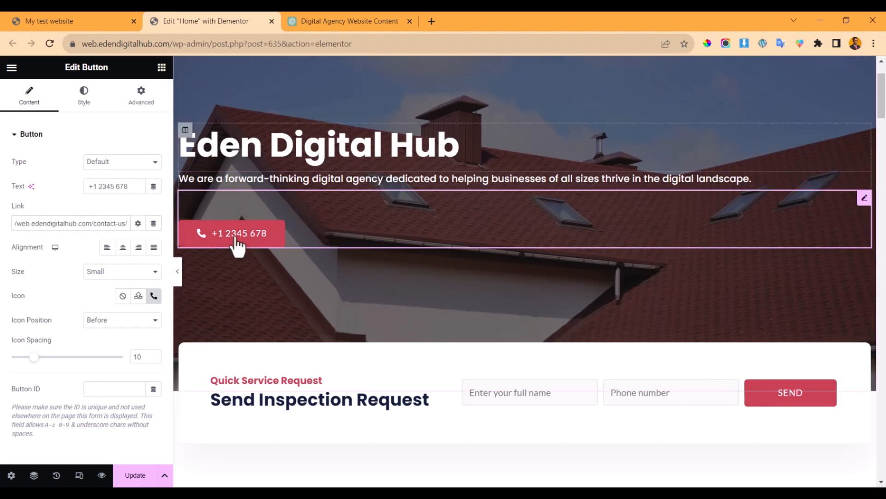
click(335, 20)
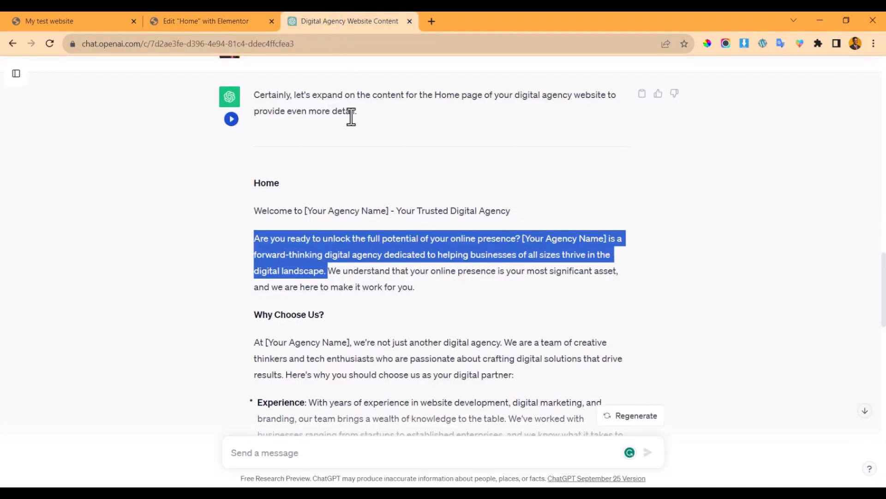
click(200, 20)
drag(129, 187, 50, 196)
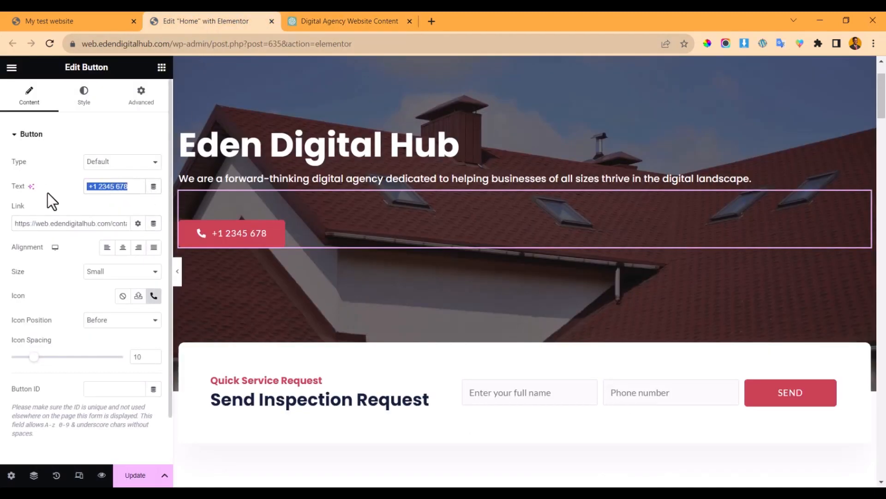
text(Get Started)
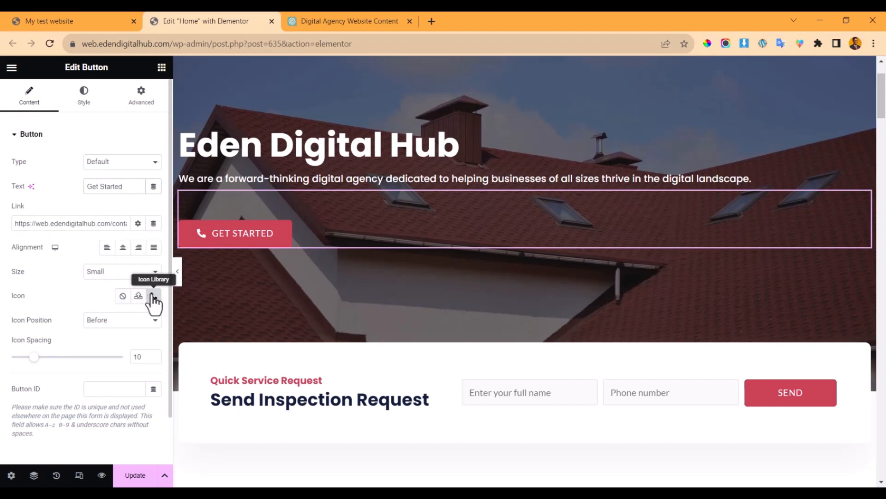
click(156, 295)
- Try a solid envelope icon on the button, then set Icon to None and Icon Spacing to 0
scroll(499, 248, down, 2)
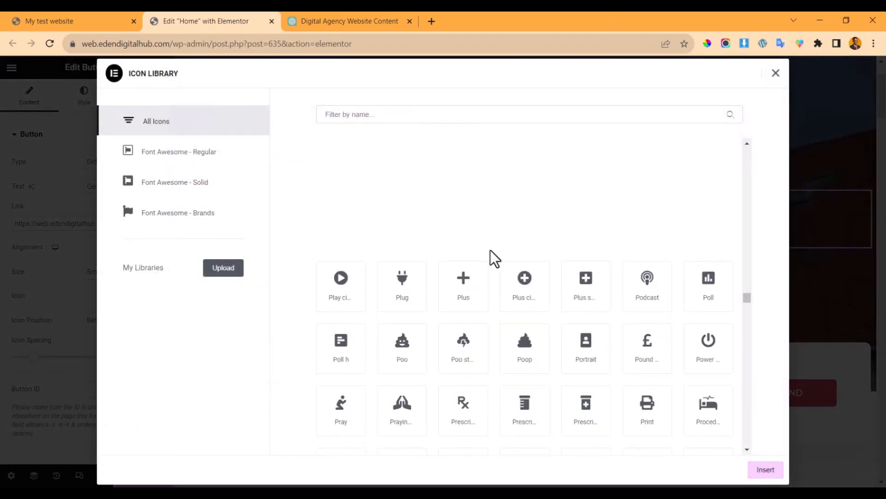
scroll(491, 257, up, 3)
scroll(471, 340, up, 3)
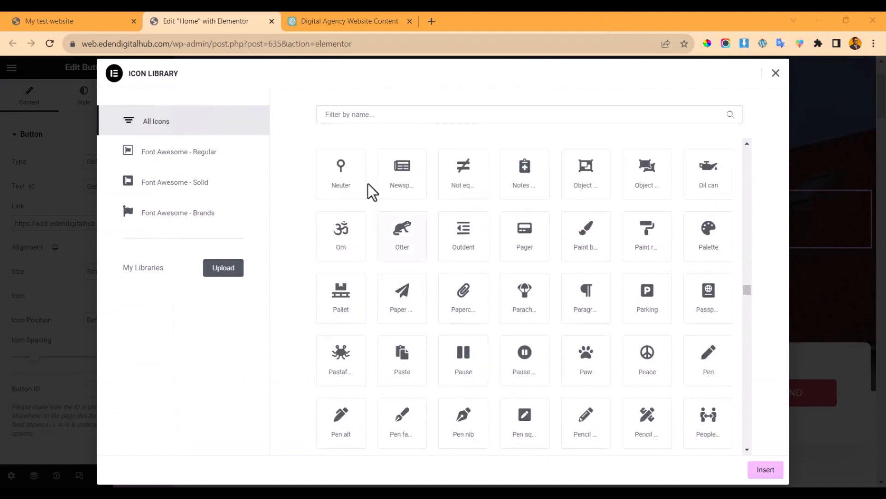
click(364, 117)
text(enve)
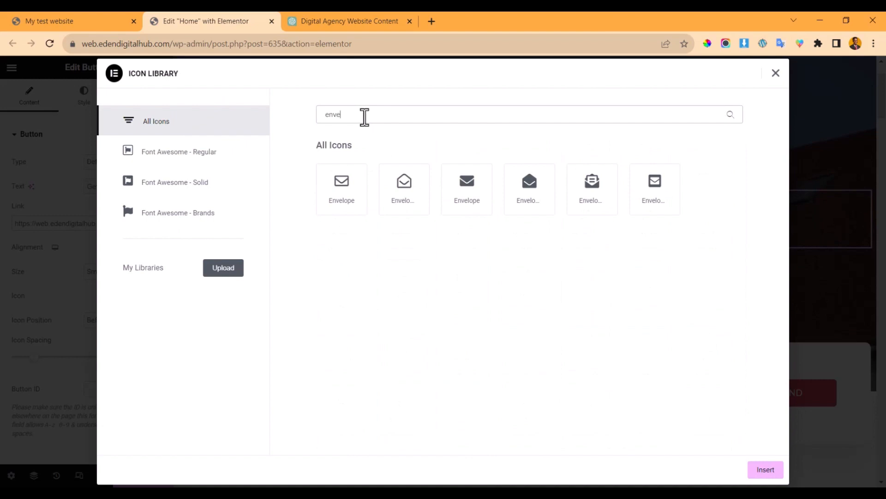
click(468, 190)
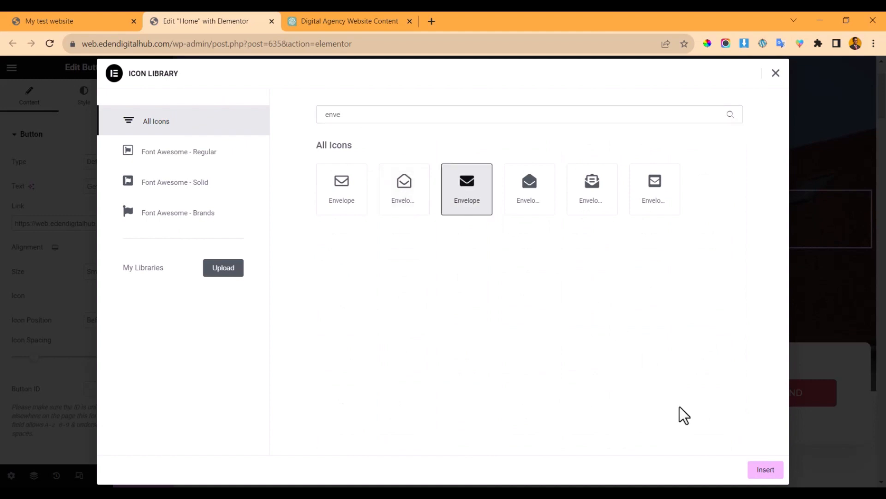
click(768, 472)
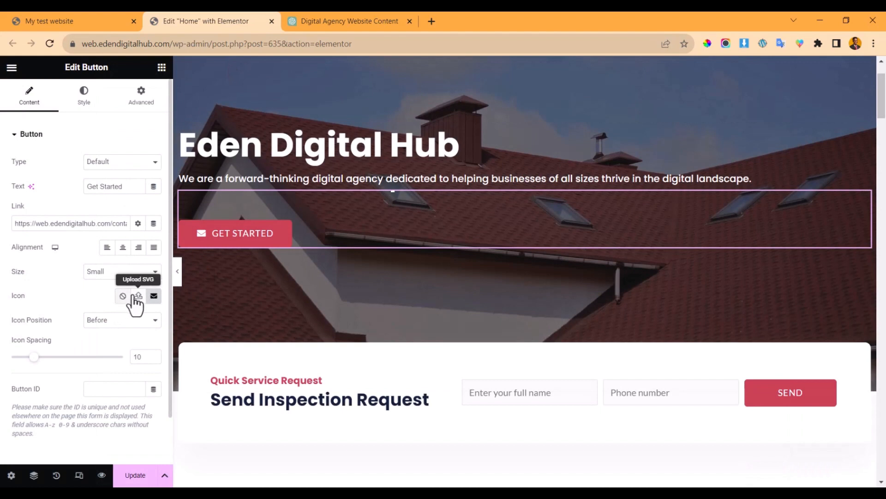
click(122, 296)
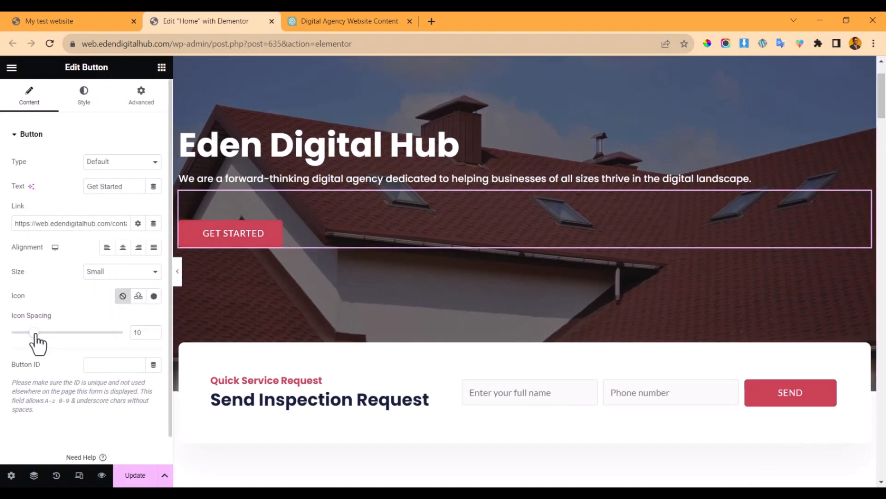
drag(31, 333, 2, 231)
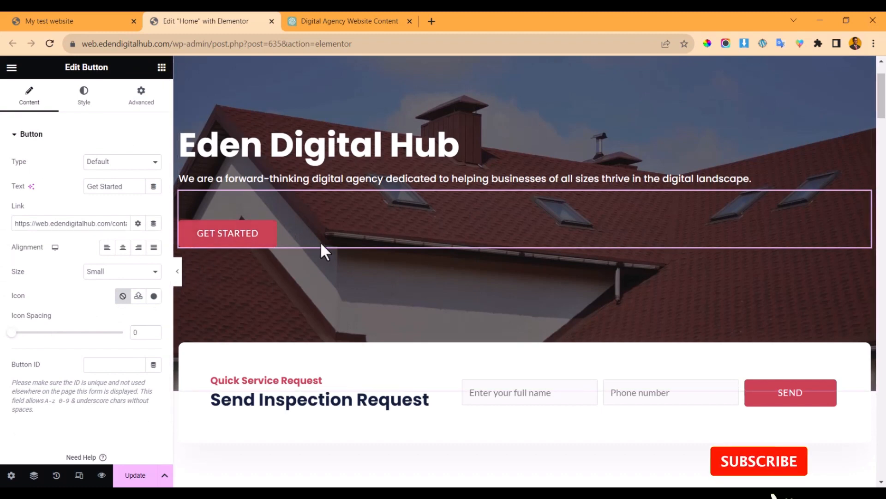
- Edit the Quick Service Request subheading and retitle the main heading 'How Can We Help You?'
scroll(538, 185, down, 2)
scroll(539, 186, down, 2)
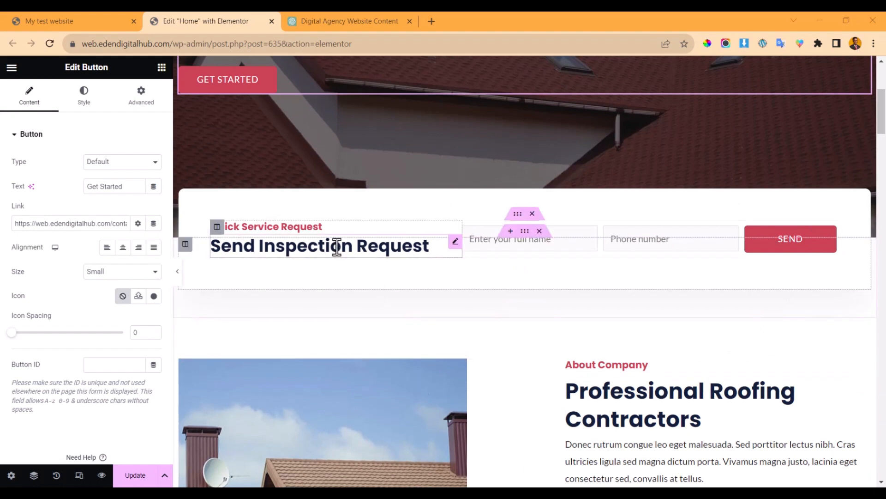
click(353, 225)
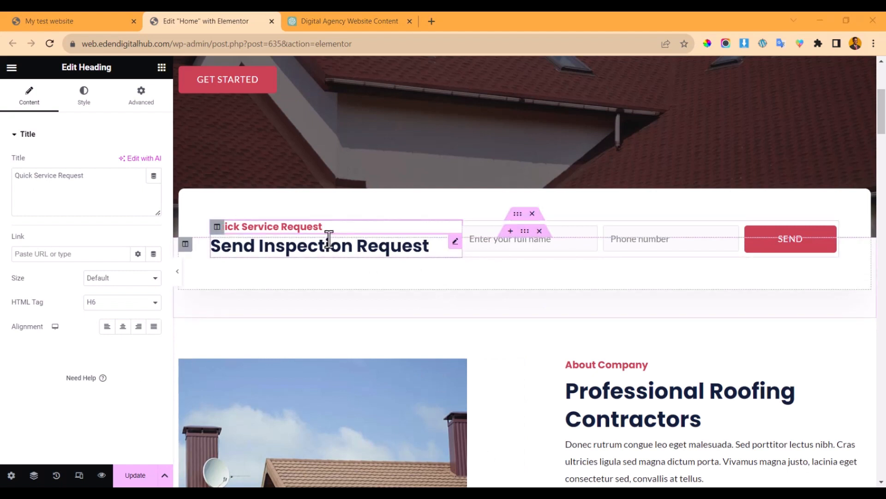
drag(86, 176, 12, 175)
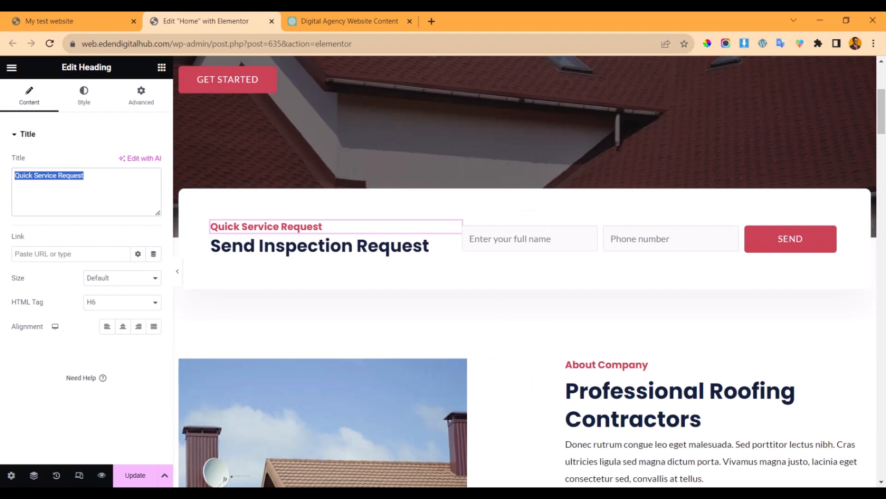
text(Message Us)
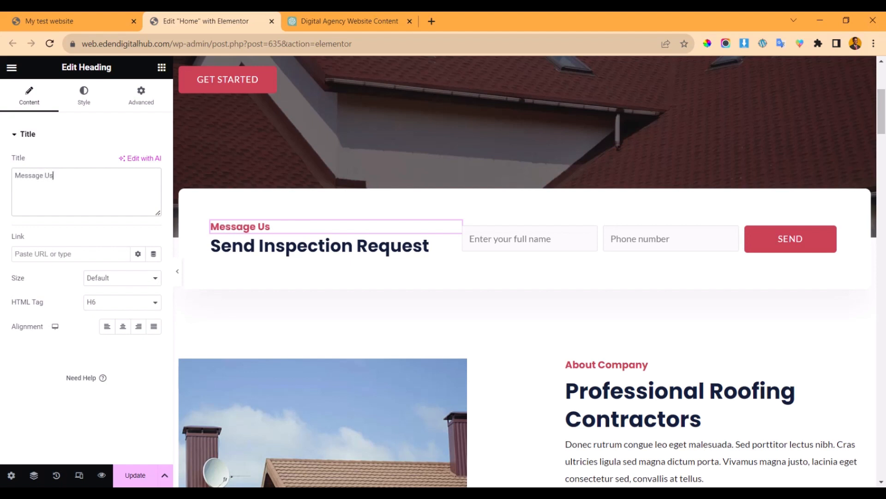
click(362, 247)
drag(109, 182, 5, 187)
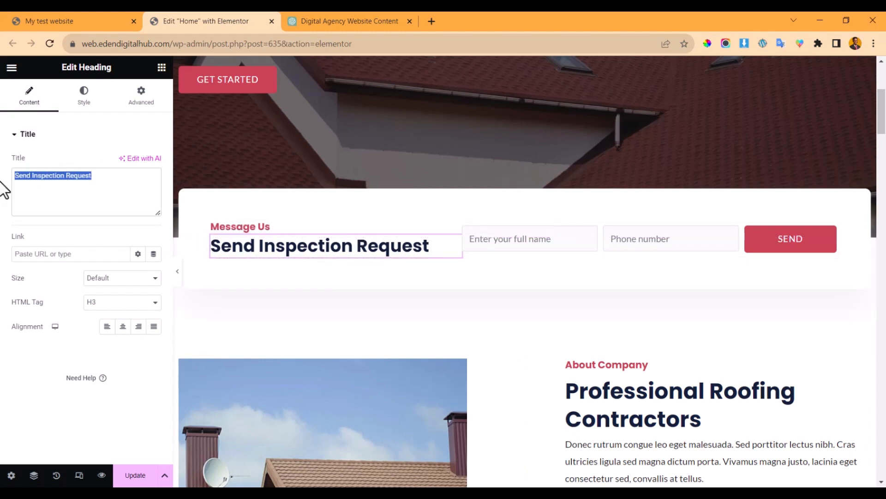
text(Ho)
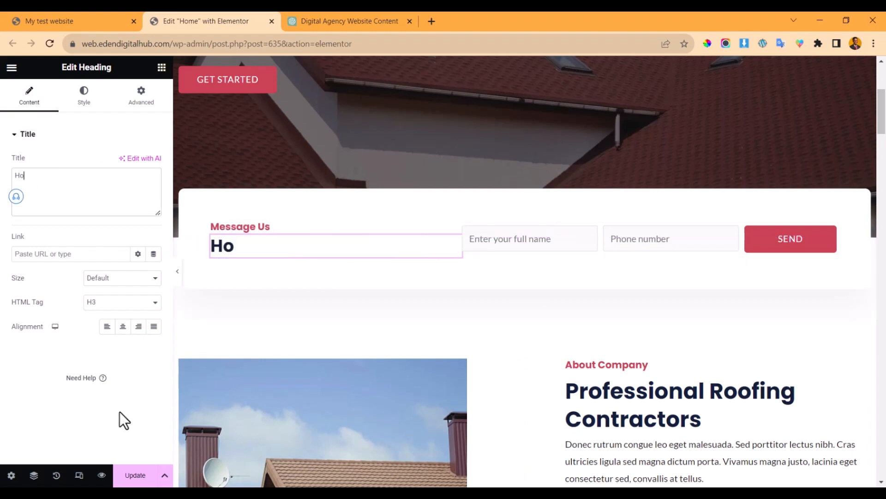
text(w c)
key(BackSpace)
text(Can )
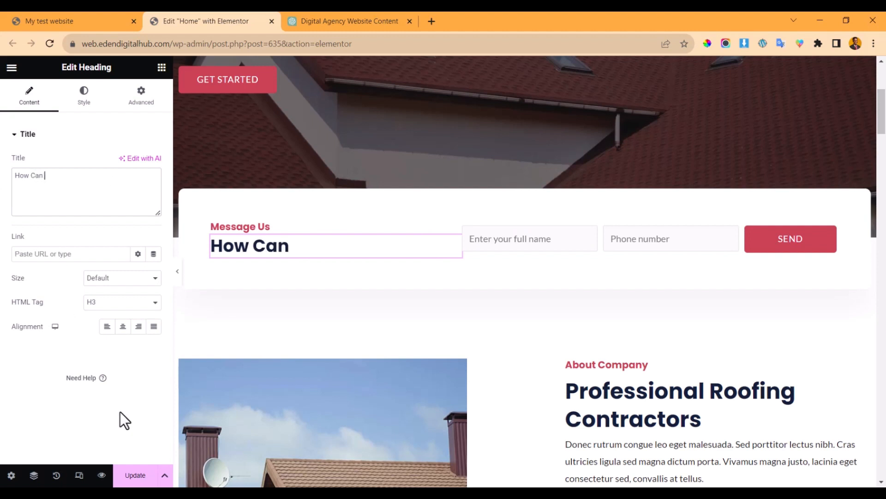
text(We Help )
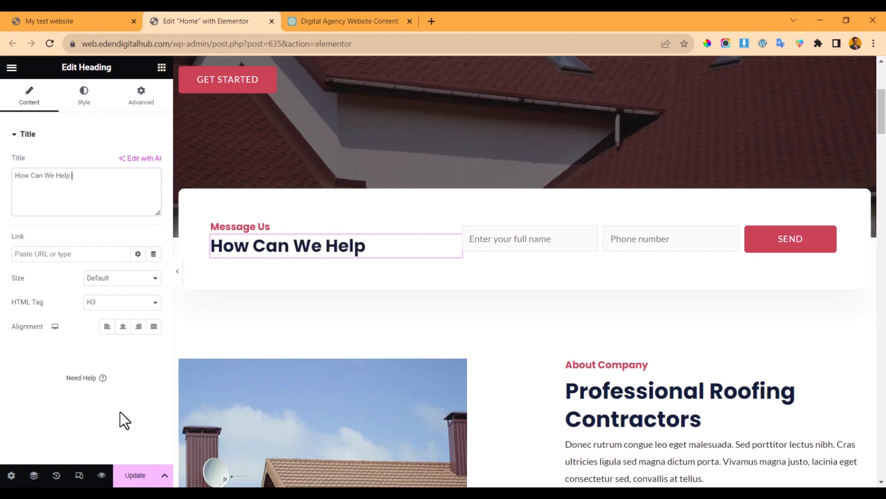
text(You)
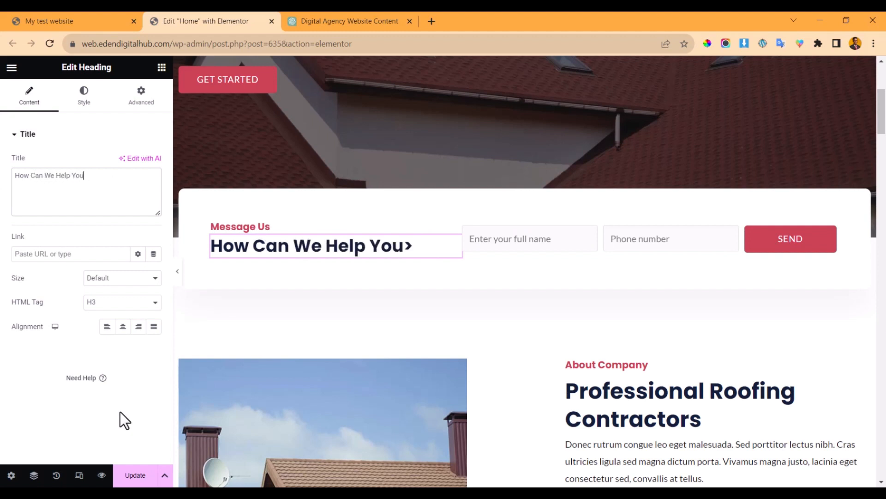
text(?)
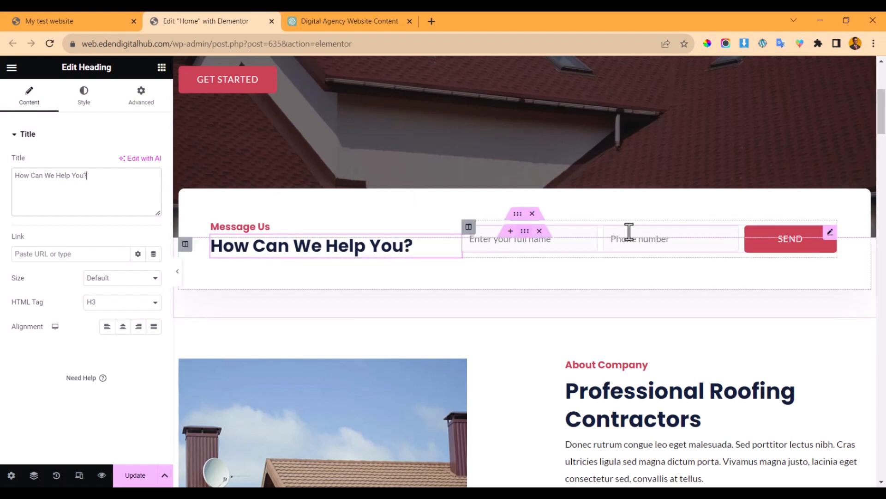
- Change the Message Us subheading above the form to 'Fill This Form'
click(329, 228)
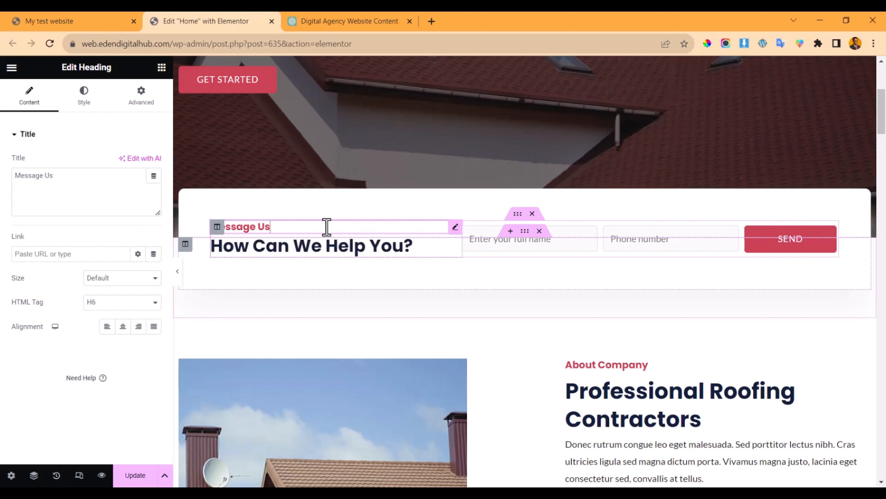
right_click(329, 228)
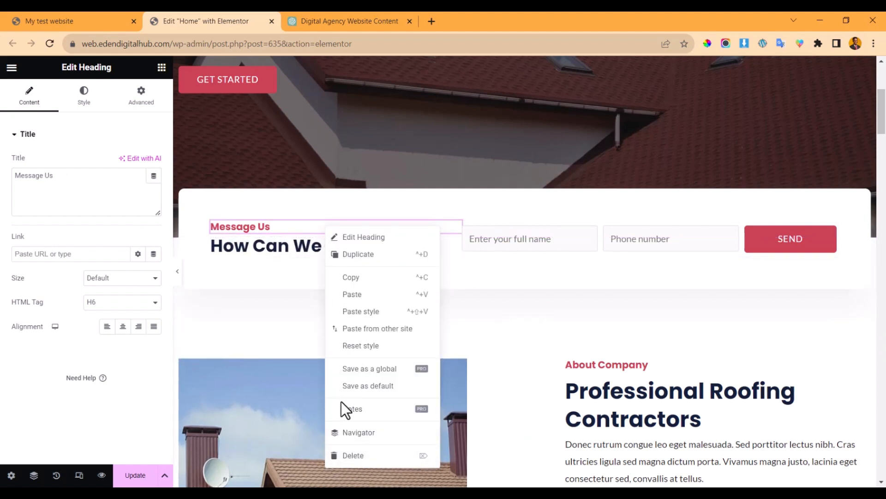
click(280, 229)
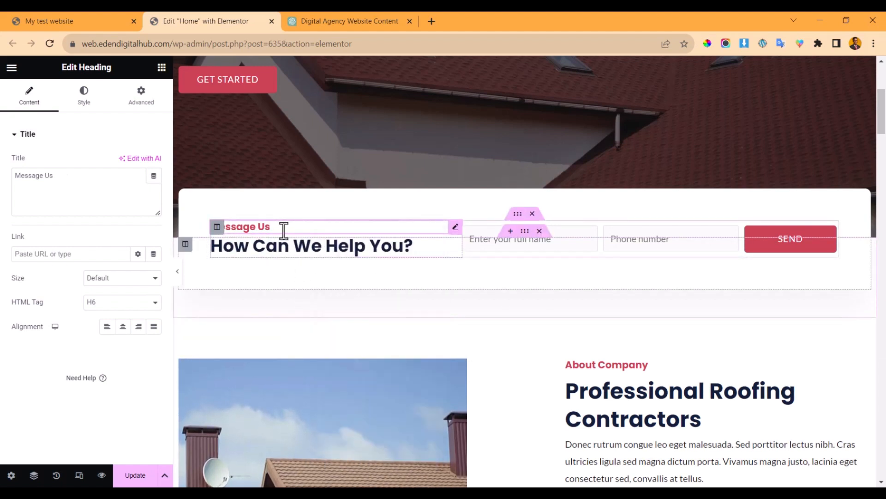
drag(69, 176, 4, 174)
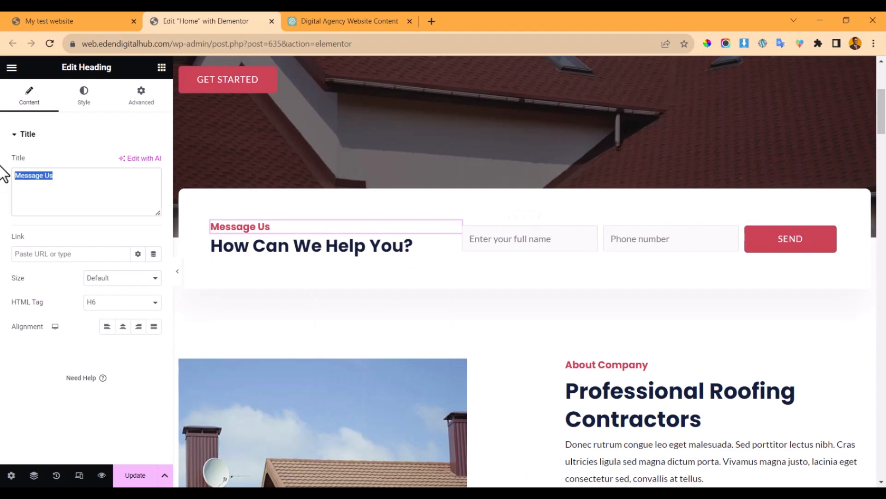
text(Fill This Form)
scroll(363, 194, down, 3)
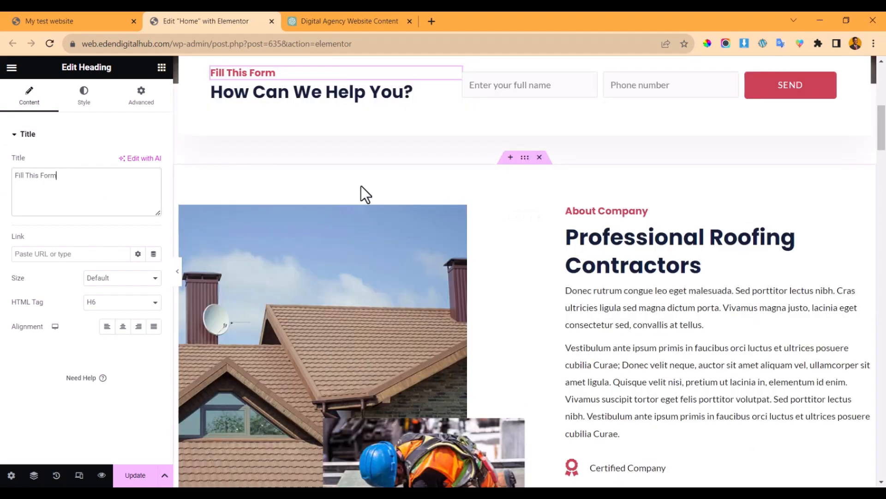
click(327, 20)
scroll(315, 259, down, 6)
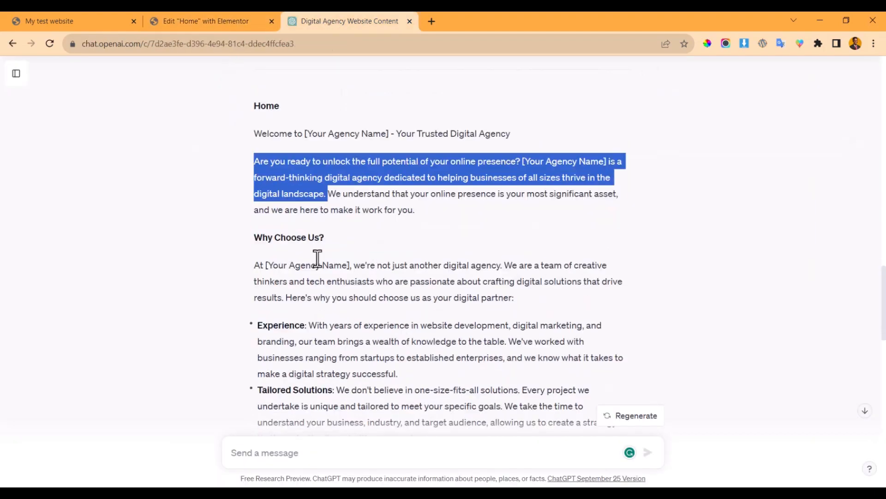
scroll(314, 259, down, 12)
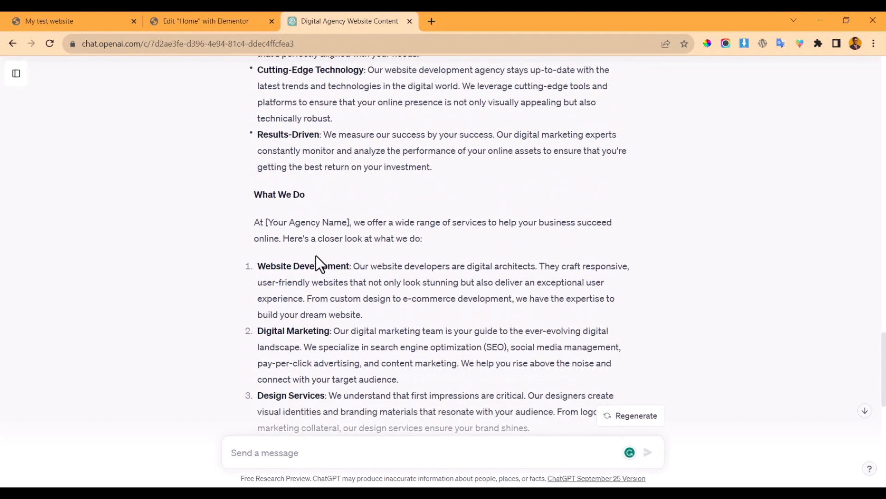
scroll(319, 256, up, 20)
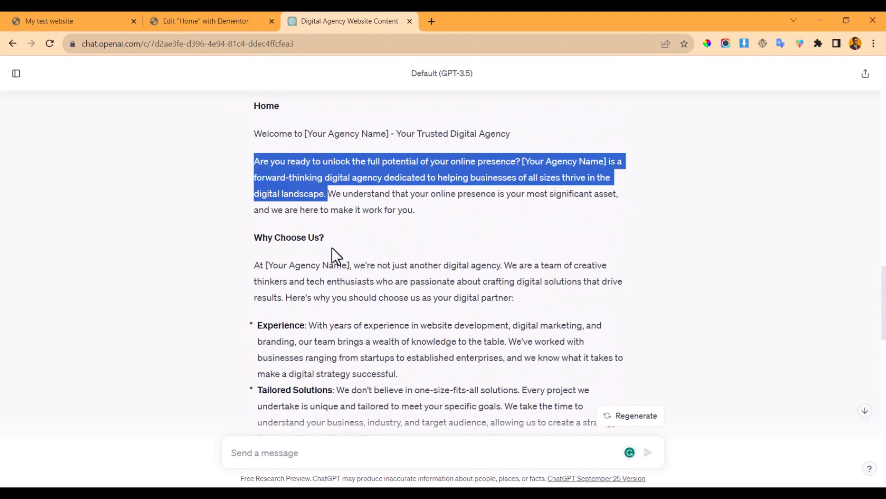
scroll(333, 249, down, 3)
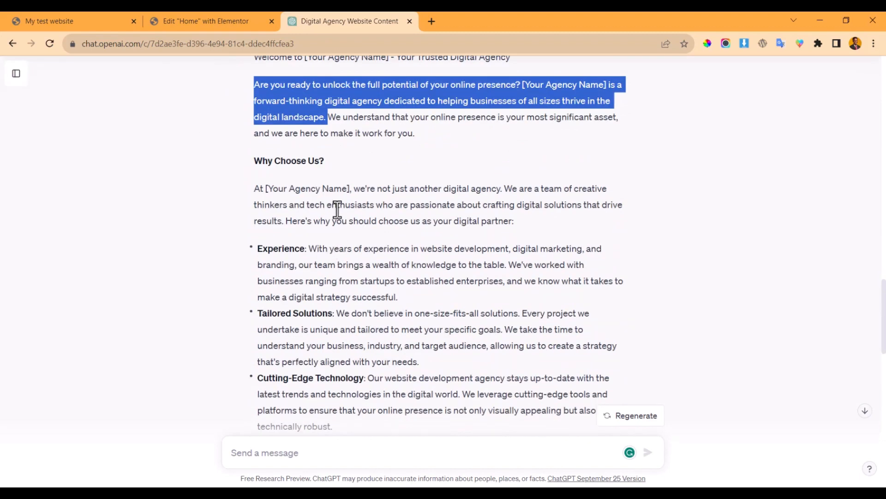
click(215, 19)
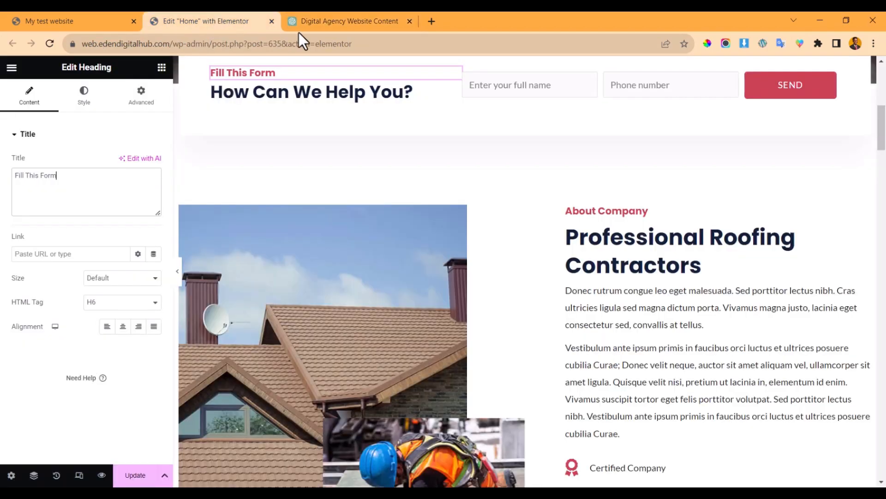
click(316, 13)
drag(330, 159, 245, 162)
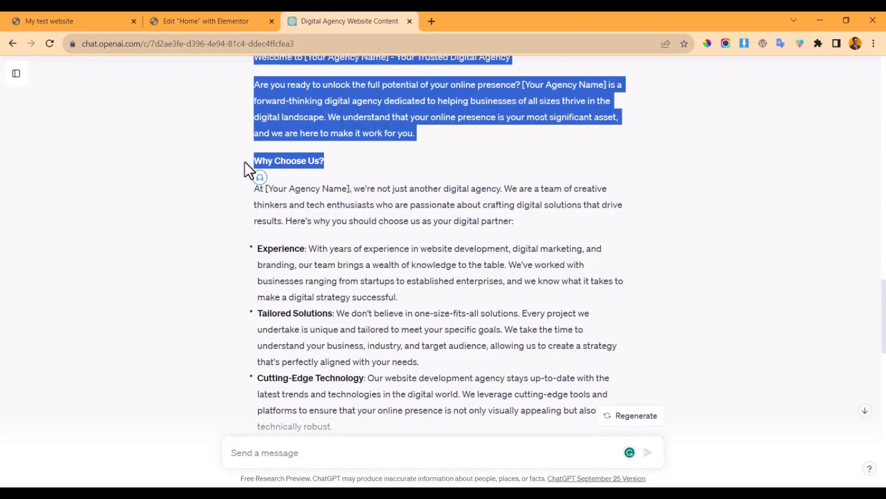
click(217, 17)
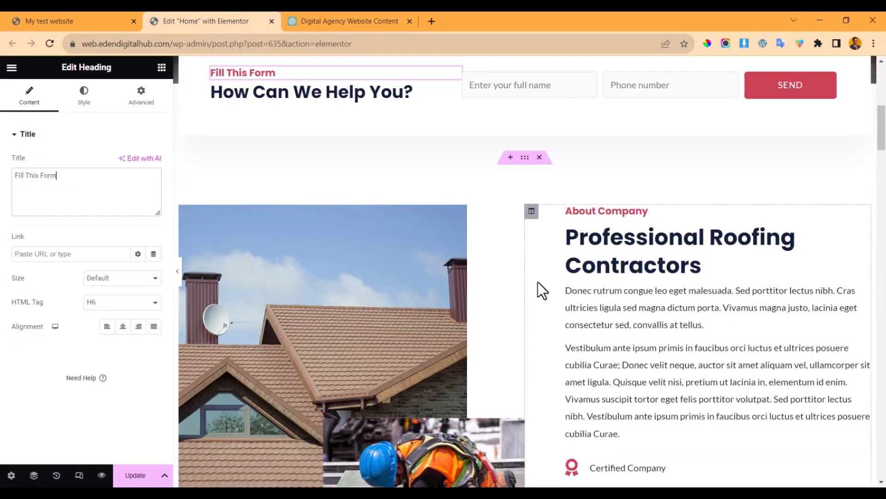
- Retitle the Professional Roofing Contractors icon box 'Why Choose Us?'
click(603, 211)
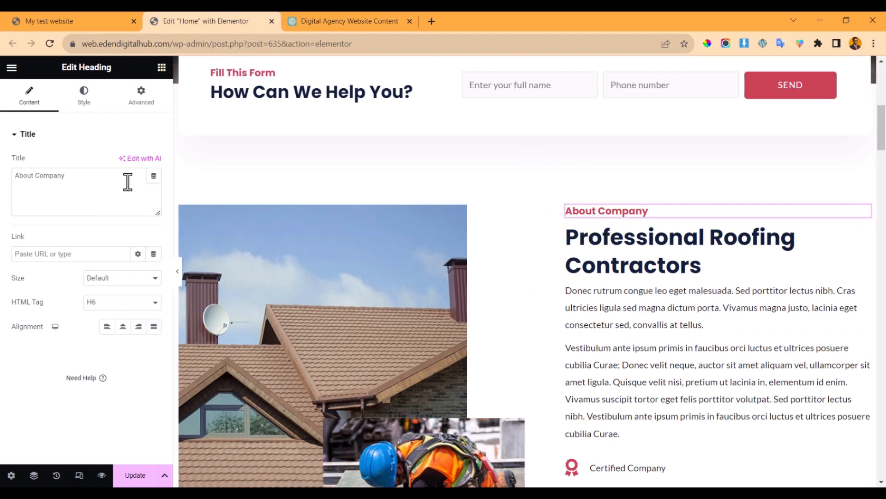
click(643, 257)
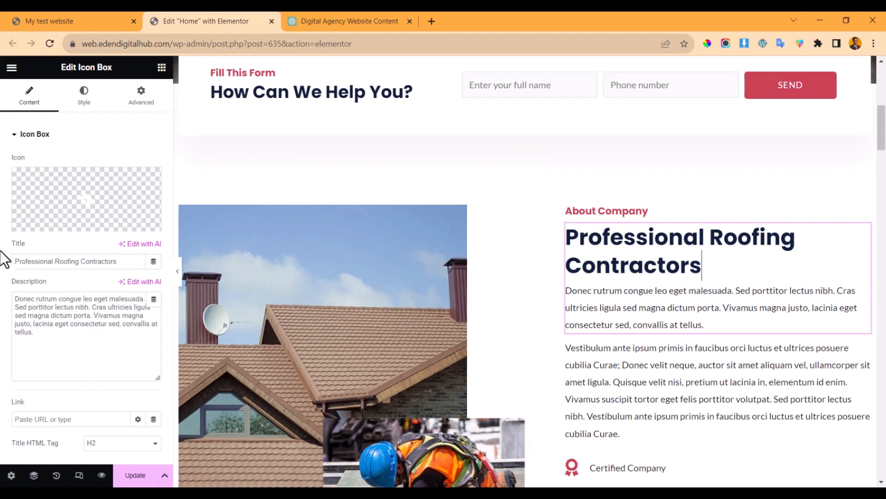
triple_click(133, 263)
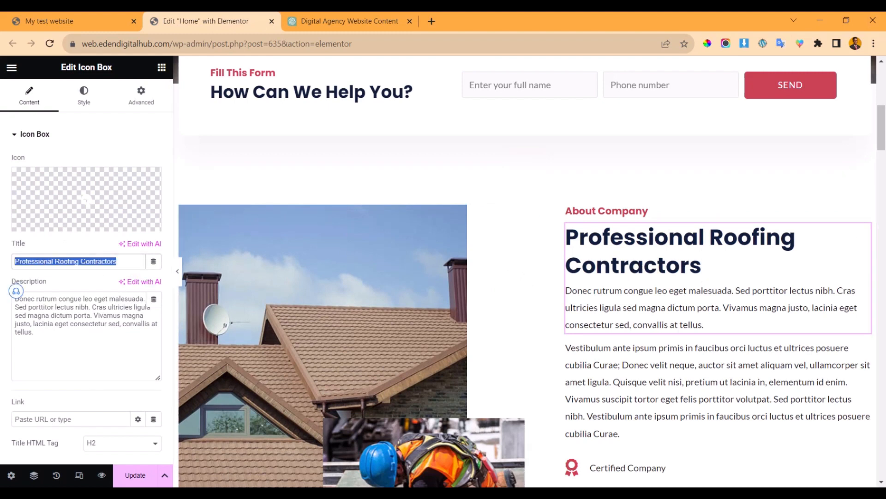
text(Why Cho)
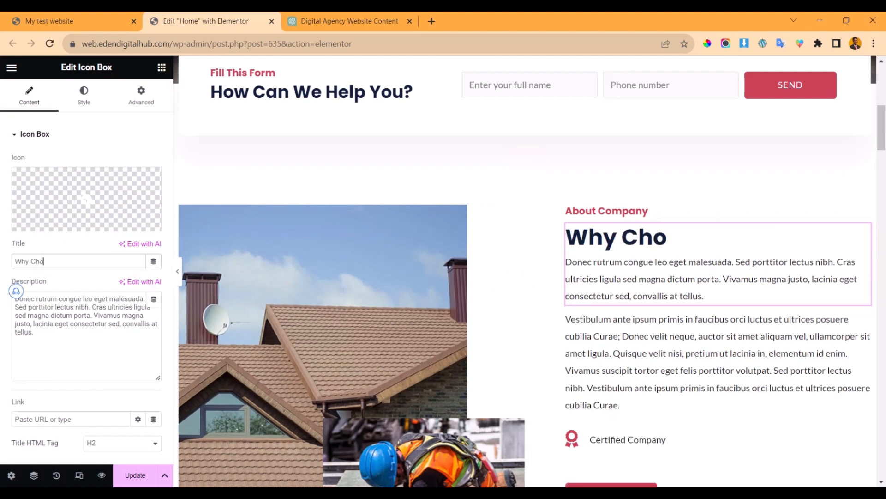
text(ose US)
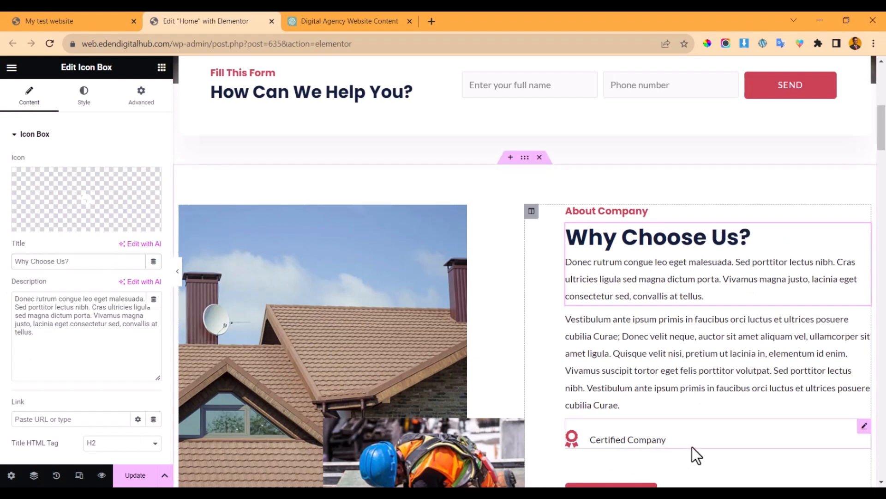
- Change the About Company subheading to 'About Eden Digital Hub'
click(645, 216)
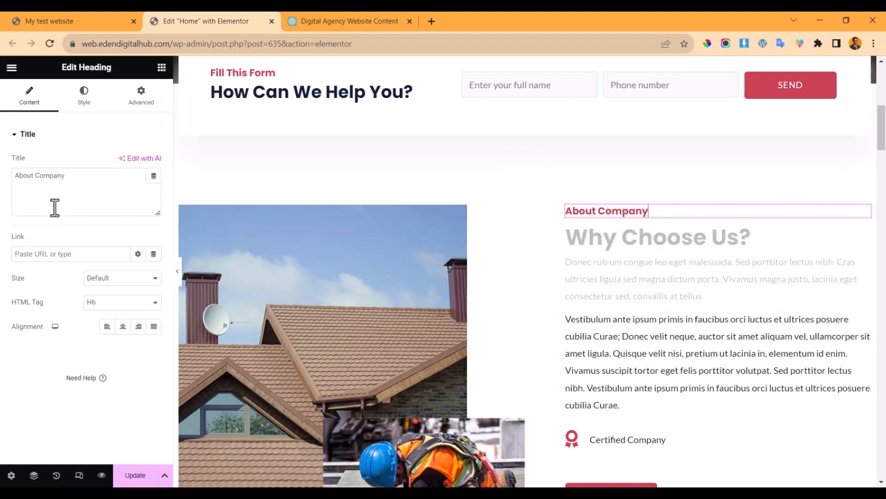
drag(37, 176, 130, 176)
text(Eden Digital Hub)
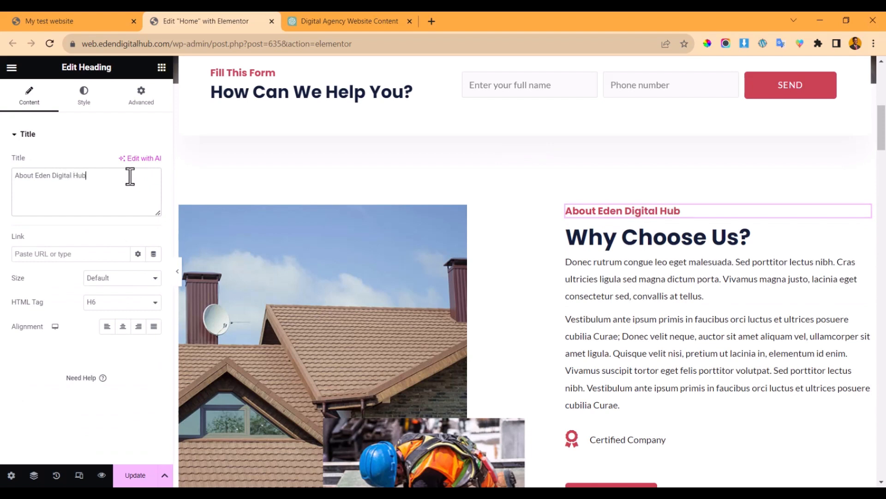
click(605, 279)
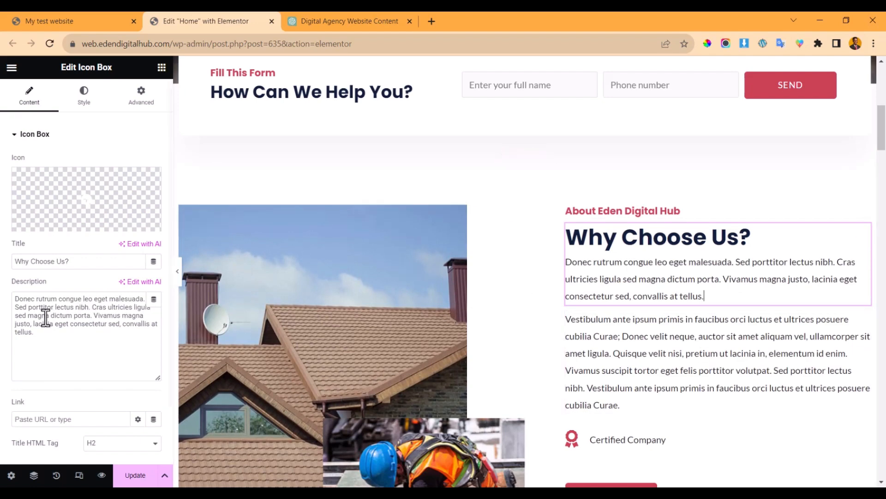
click(331, 21)
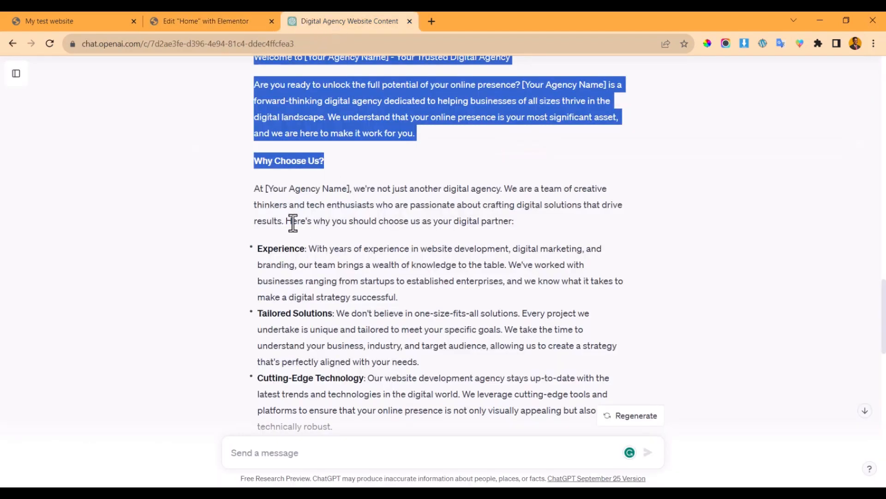
- Paste ChatGPT's Why Choose Us paragraph into the description, replacing [Your Agency Name] with Eden Digital Hub
drag(255, 193, 540, 229)
key(ctrl+c)
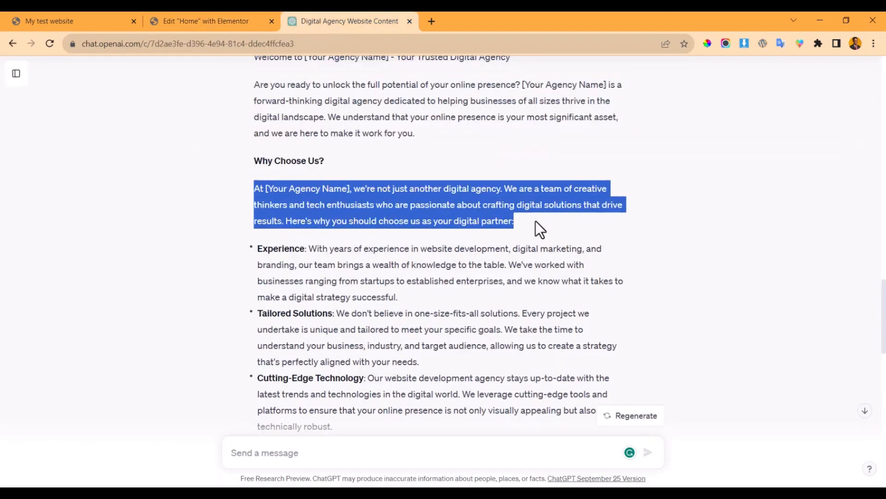
click(237, 18)
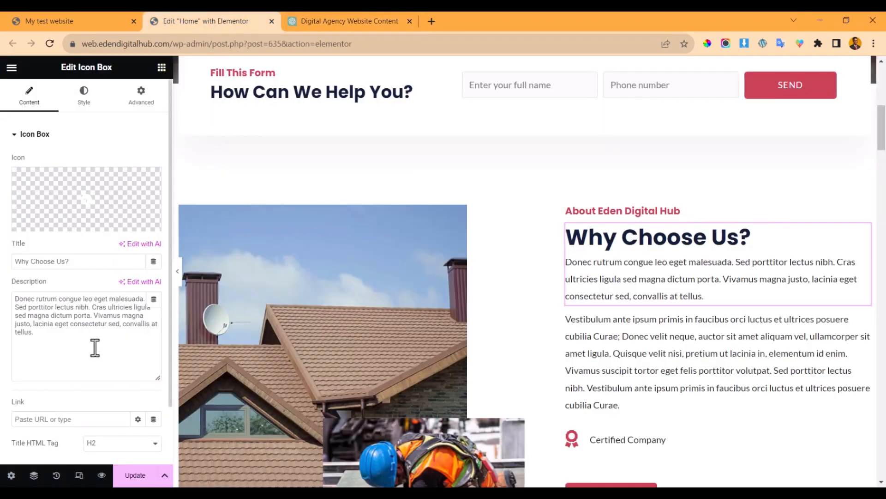
drag(94, 348, 6, 284)
key(ctrl+v)
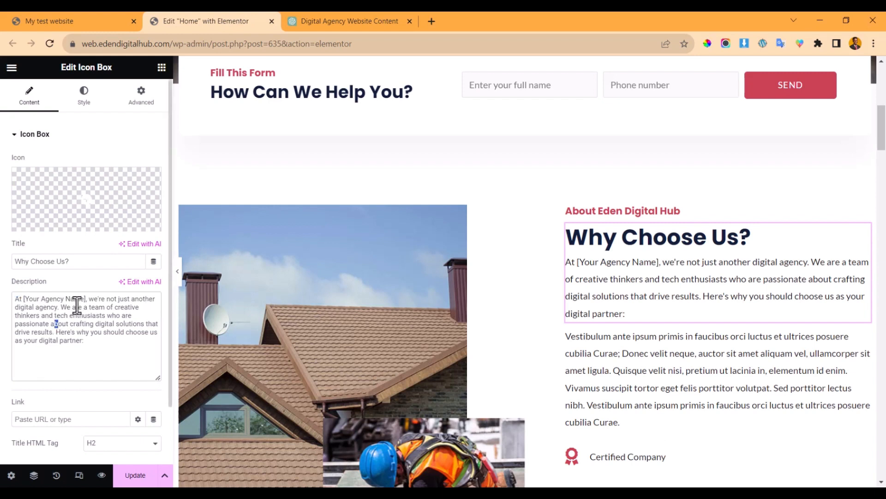
drag(86, 302, 23, 302)
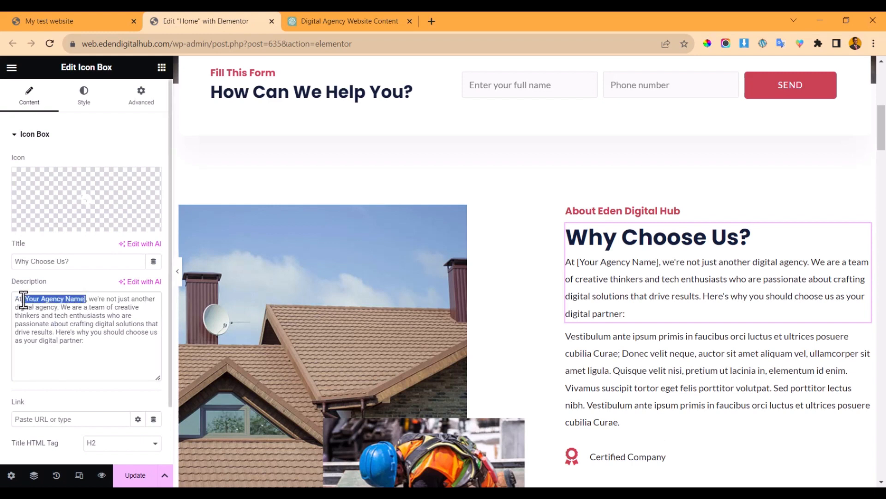
text(Ede)
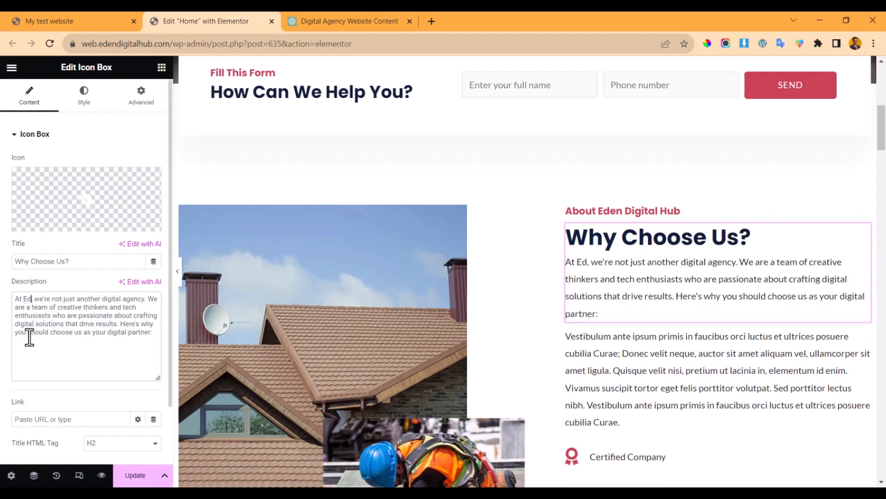
text(n Digital )
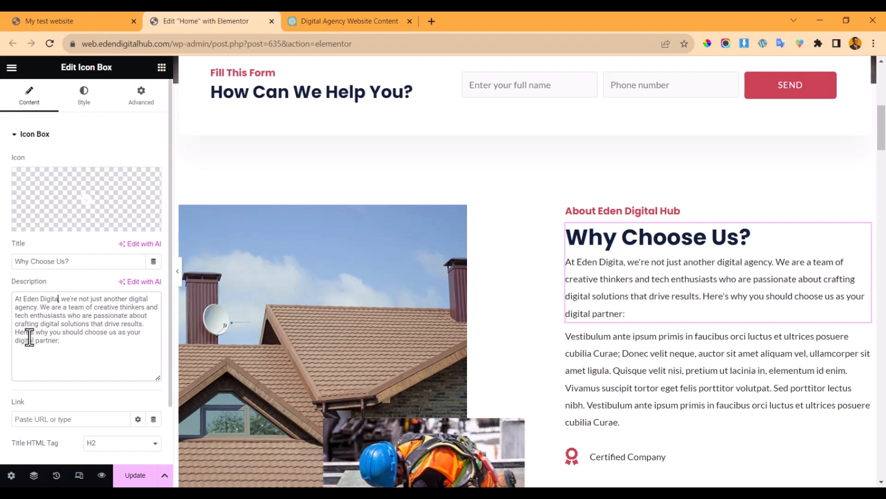
text(Hub)
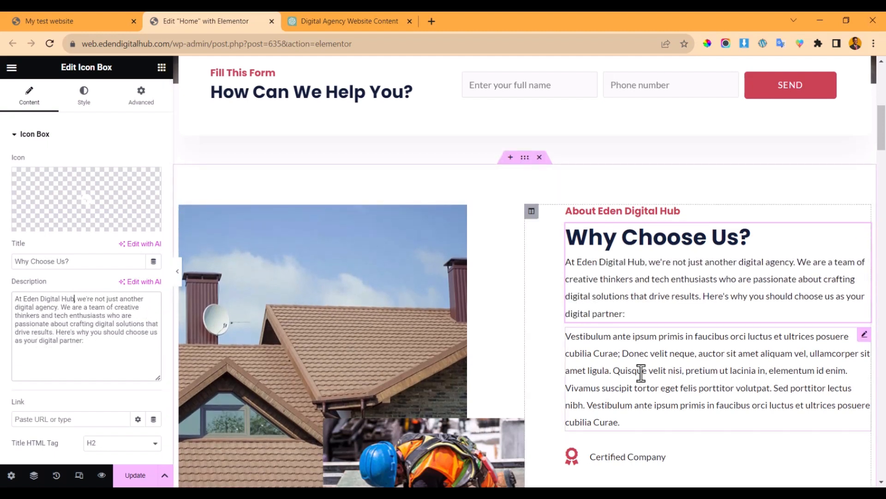
click(667, 364)
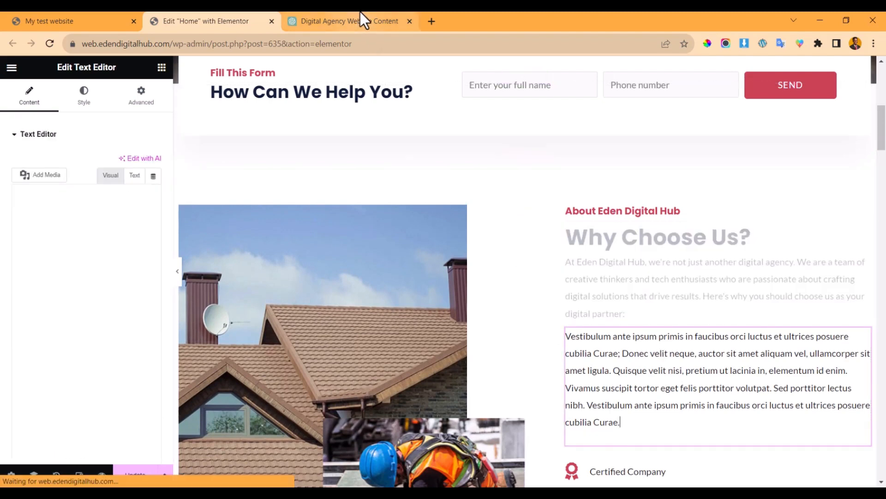
- Copy ChatGPT's four reasons to choose the agency and return to the Elementor editor
click(360, 18)
drag(250, 245, 454, 327)
key(ctrl+c)
scroll(395, 321, down, 3)
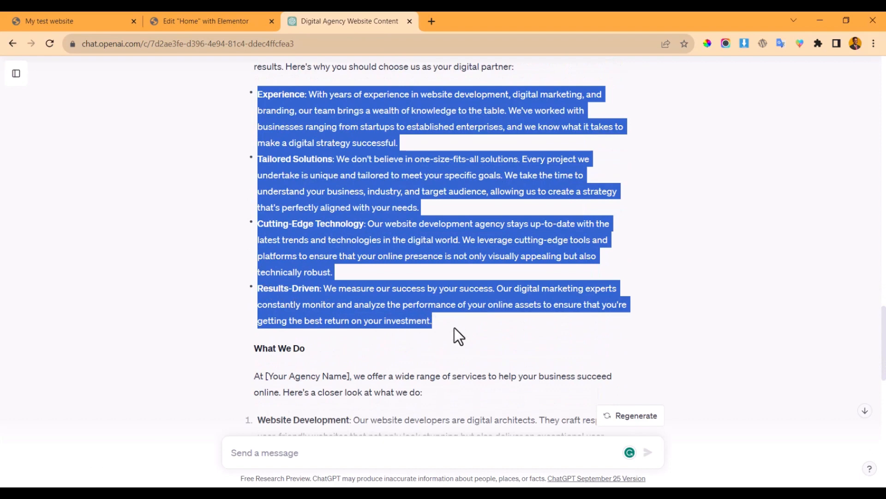
click(185, 21)
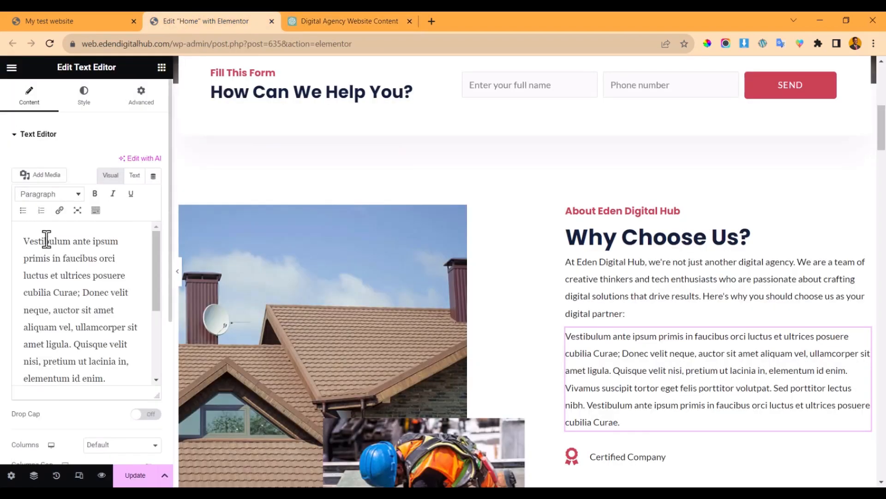
click(310, 14)
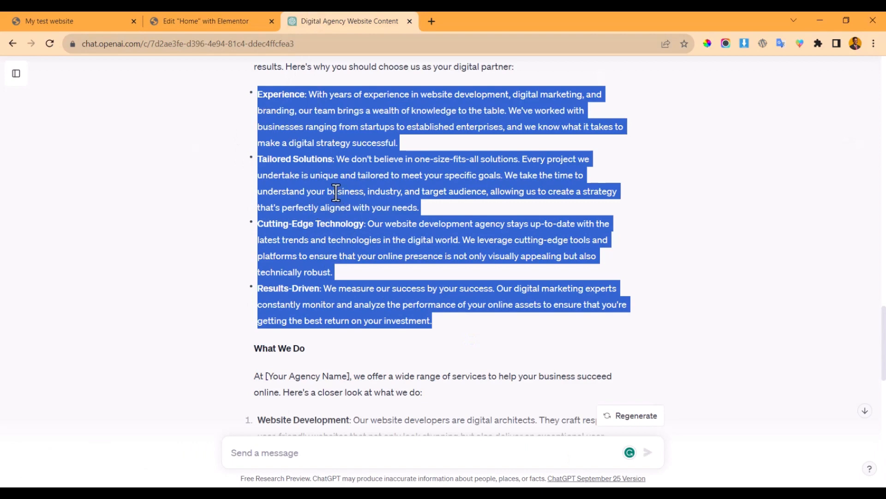
click(204, 14)
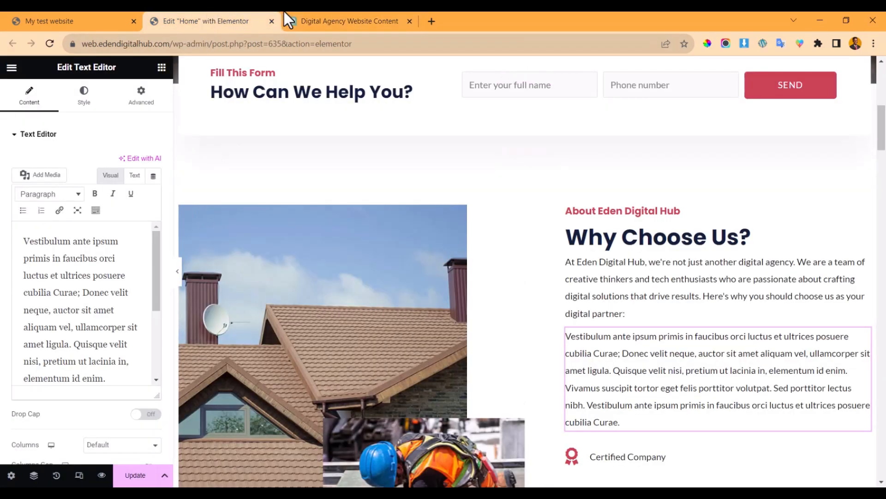
click(313, 14)
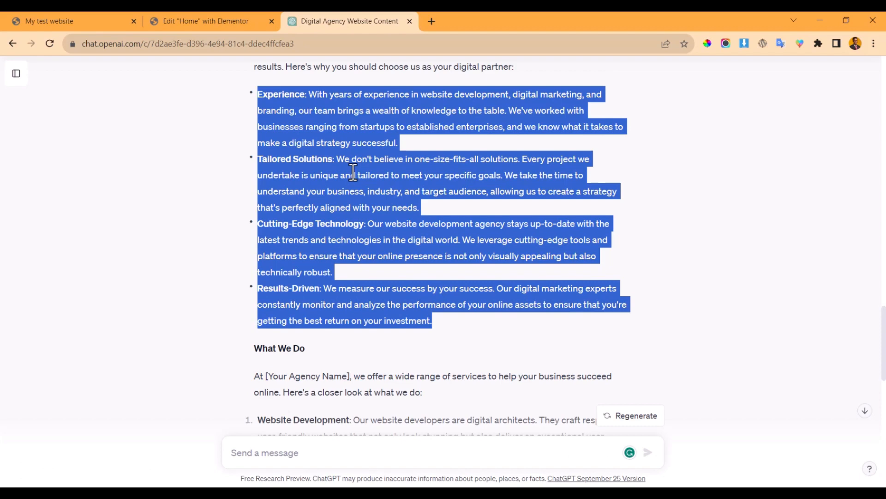
click(194, 20)
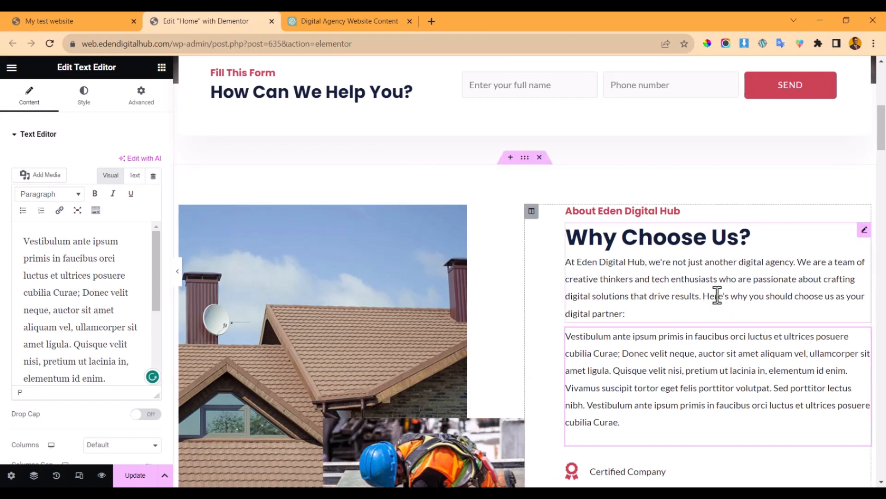
- Replace the Vestibulum placeholder paragraph with the four copied reasons
key(ctrl+a)
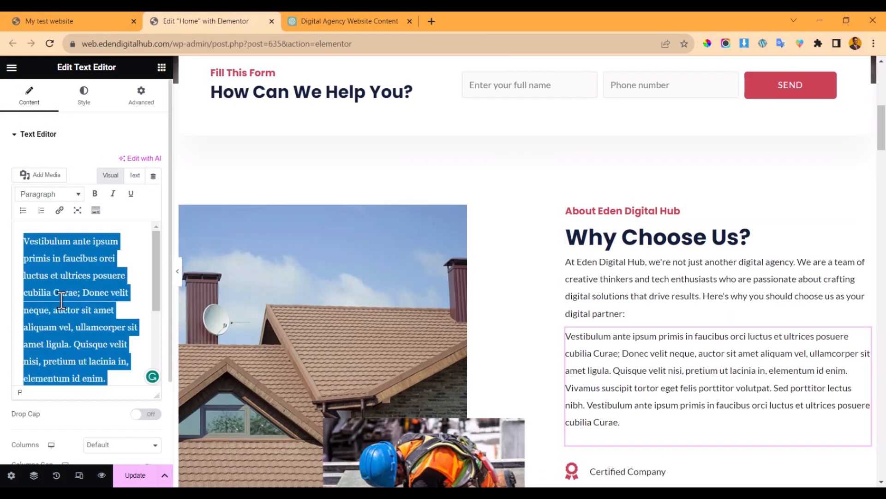
key(ctrl+v)
scroll(727, 332, down, 5)
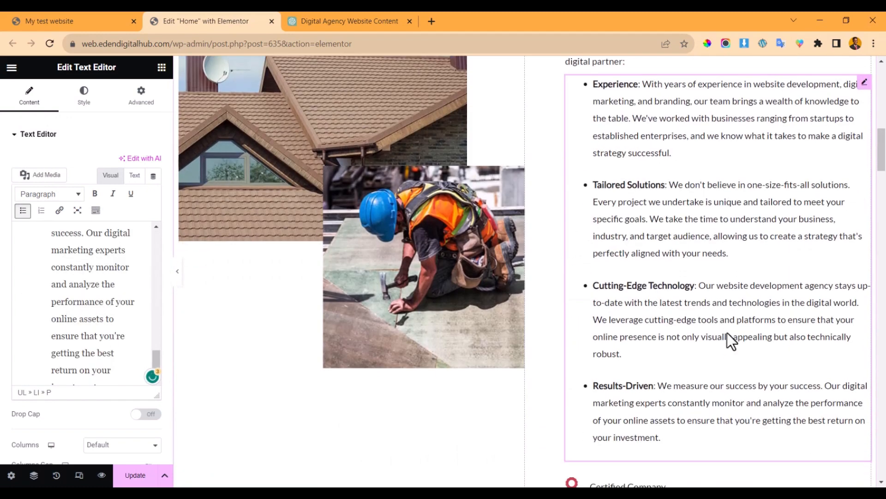
scroll(727, 333, down, 2)
scroll(727, 339, up, 5)
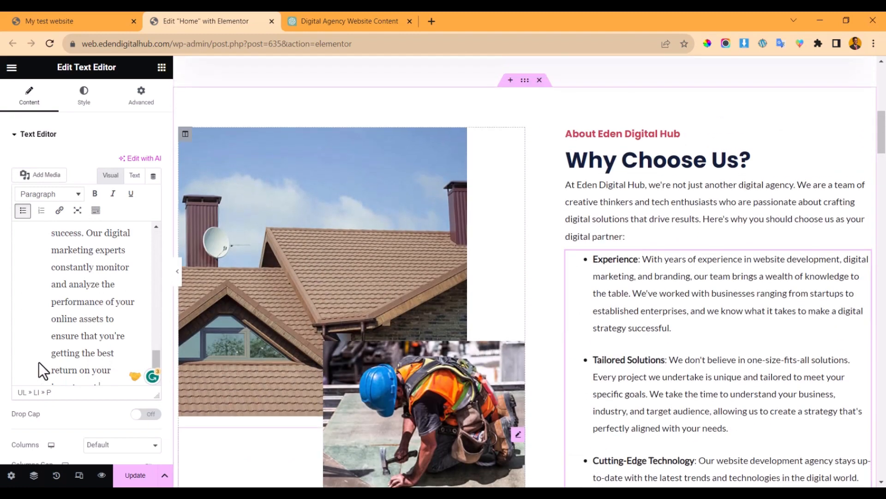
scroll(93, 317, down, 1)
scroll(95, 316, up, 5)
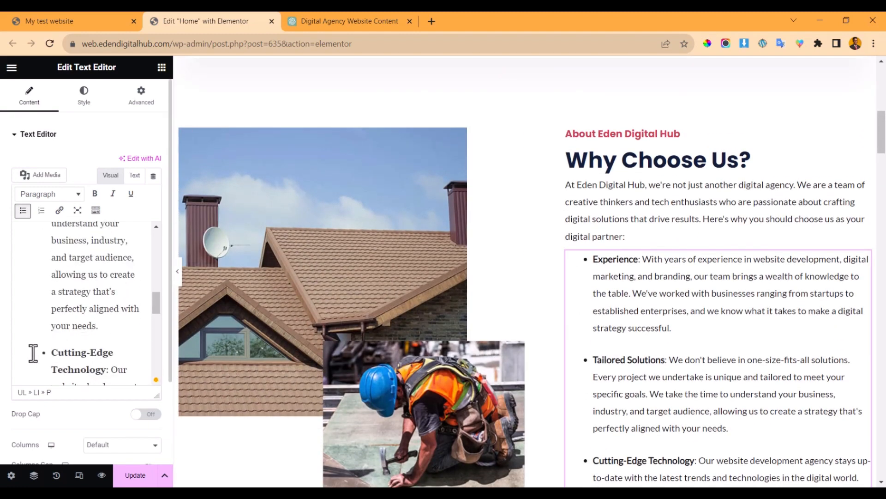
- Trim the extra sentences from the Experience, Tailored Solutions and Cutting-Edge Technology points
double_click(50, 336)
key(Left)
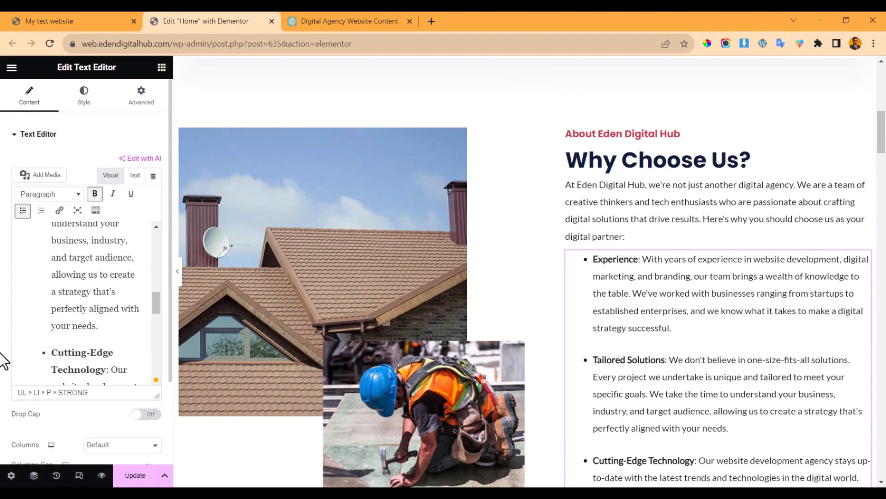
scroll(661, 458, down, 8)
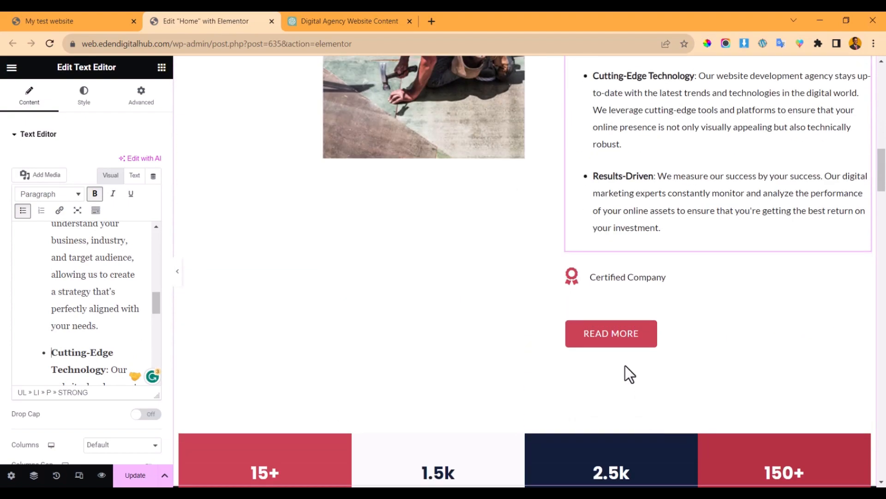
scroll(625, 366, up, 5)
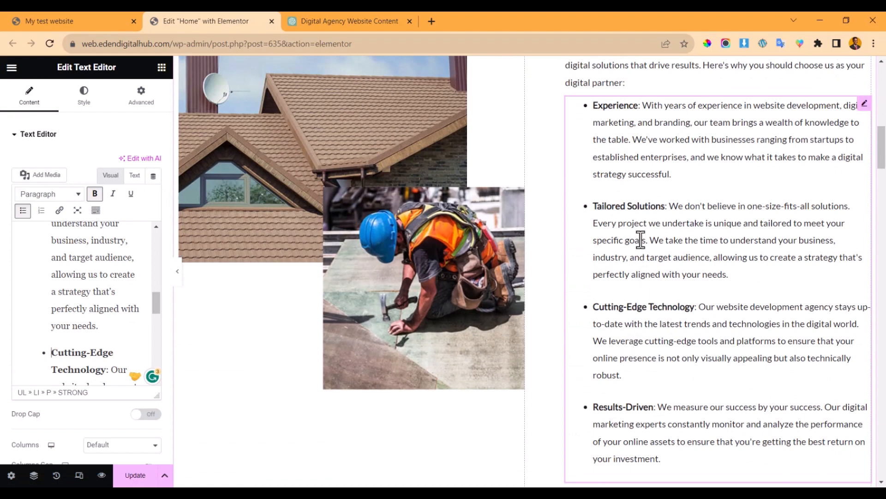
scroll(641, 239, up, 2)
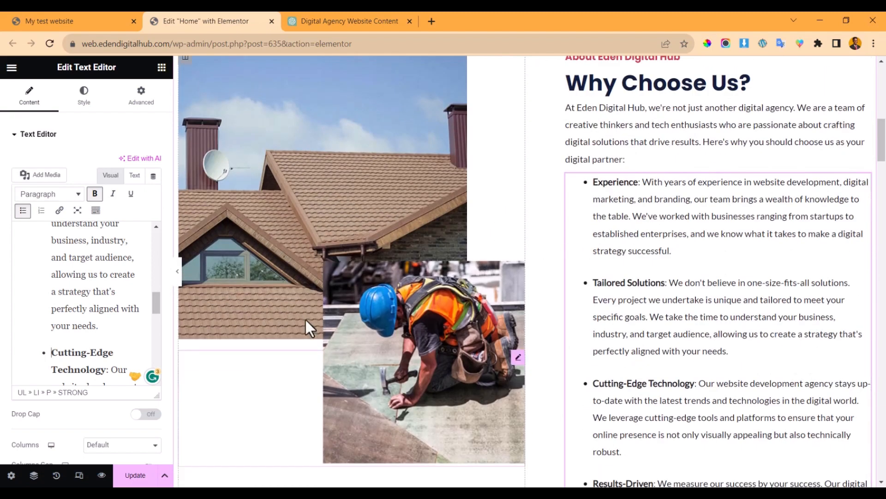
scroll(105, 296, up, 3)
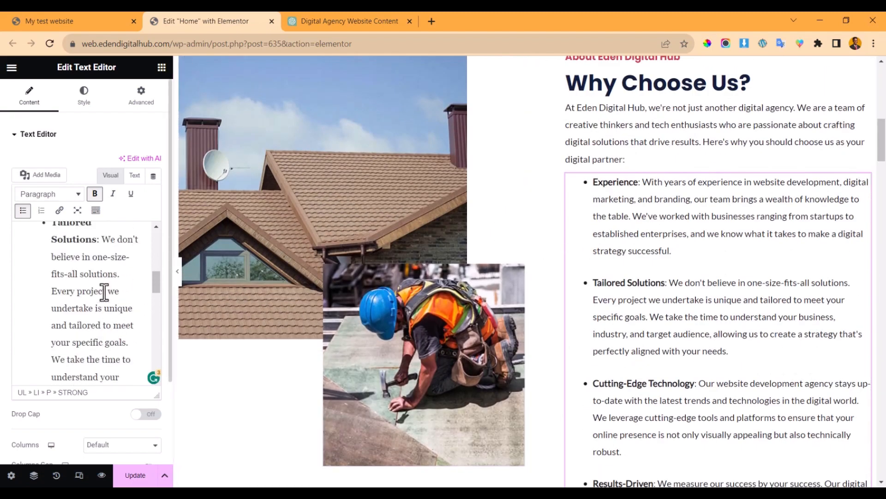
scroll(105, 288, up, 3)
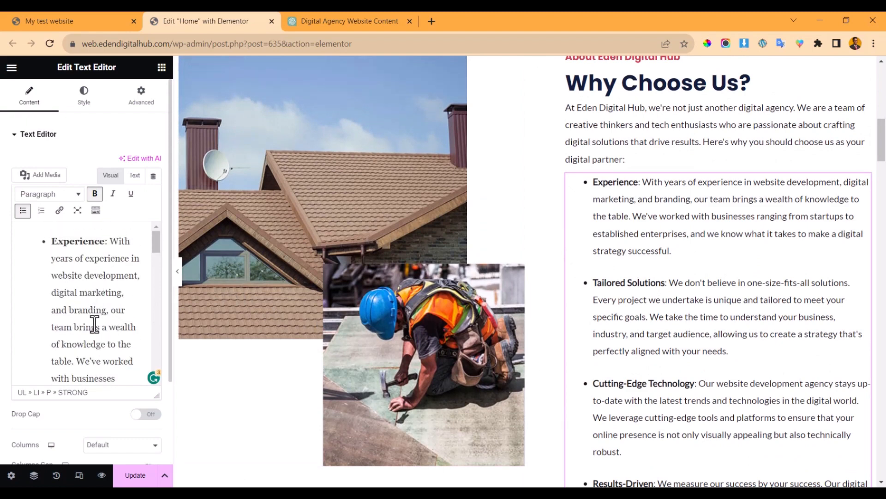
scroll(87, 328, down, 2)
drag(75, 276, 137, 344)
key(BackSpace)
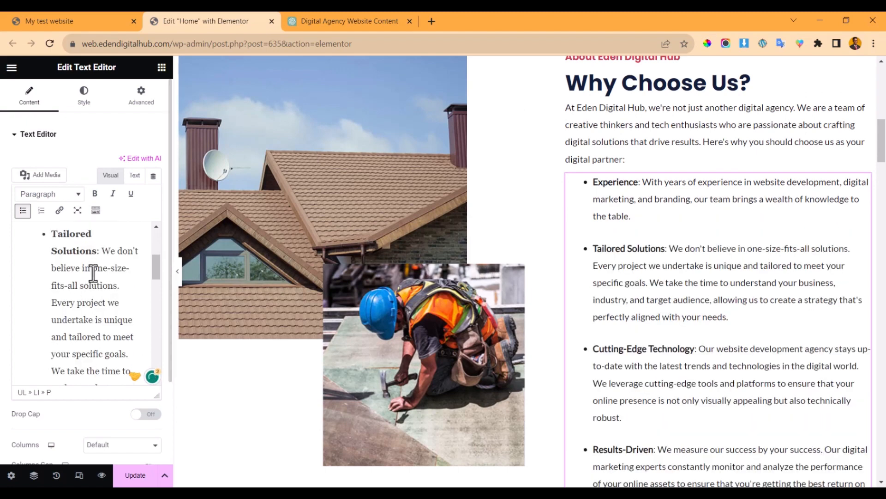
scroll(93, 273, down, 2)
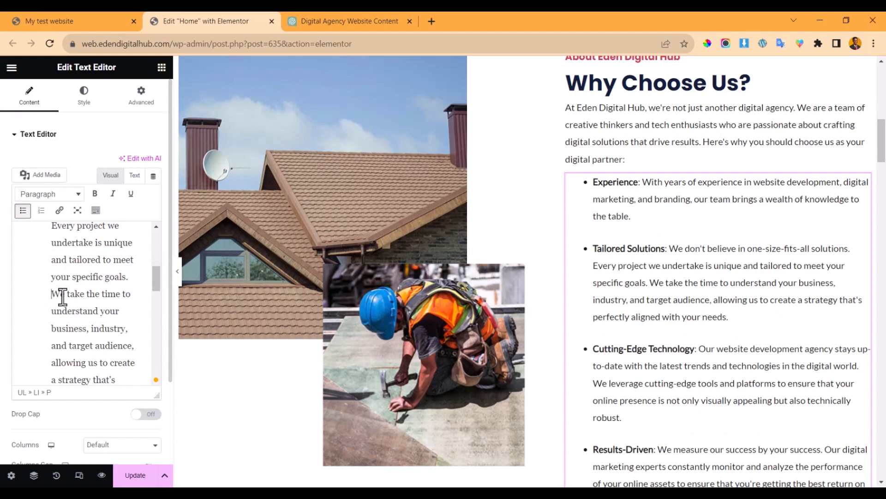
drag(52, 295, 105, 331)
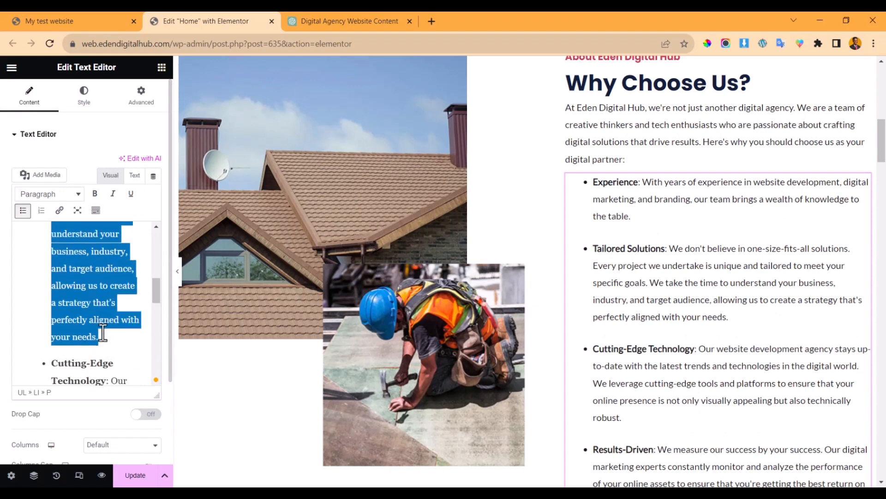
key(BackSpace)
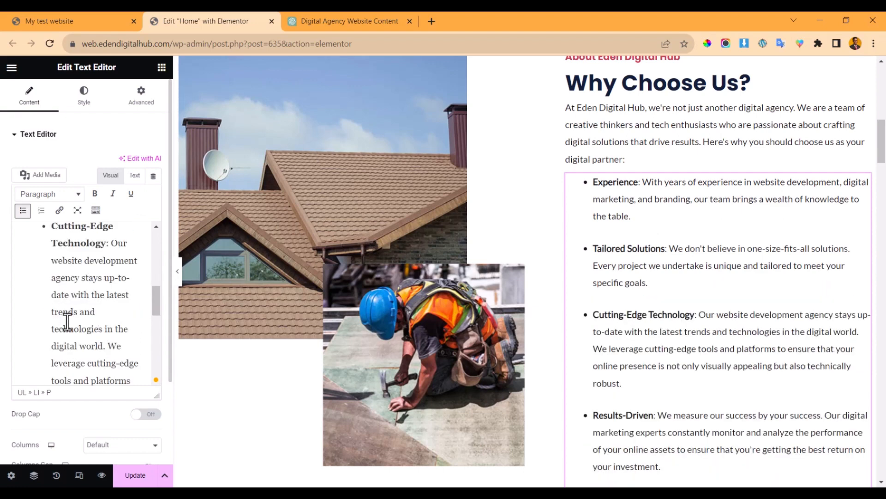
scroll(67, 322, down, 2)
drag(104, 269, 133, 318)
key(BackSpace)
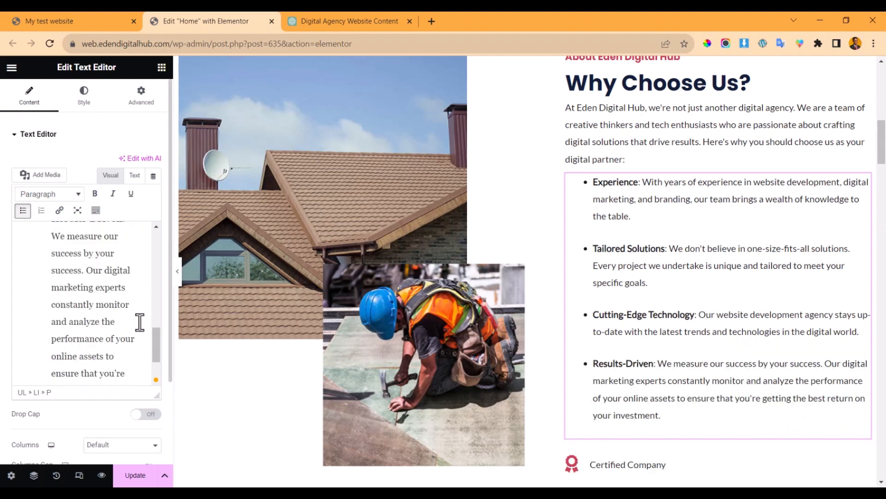
- Delete the Certified Company element
scroll(73, 274, up, 3)
scroll(74, 284, down, 3)
scroll(76, 296, down, 2)
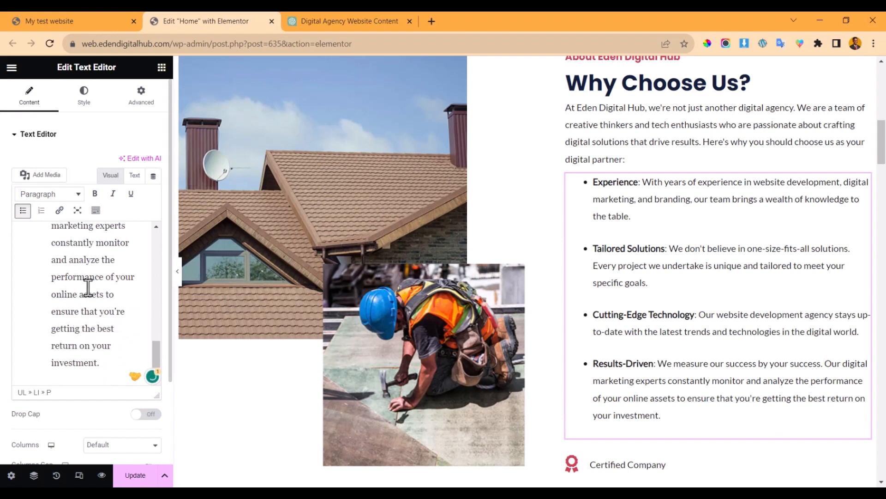
scroll(87, 283, up, 3)
scroll(88, 286, down, 2)
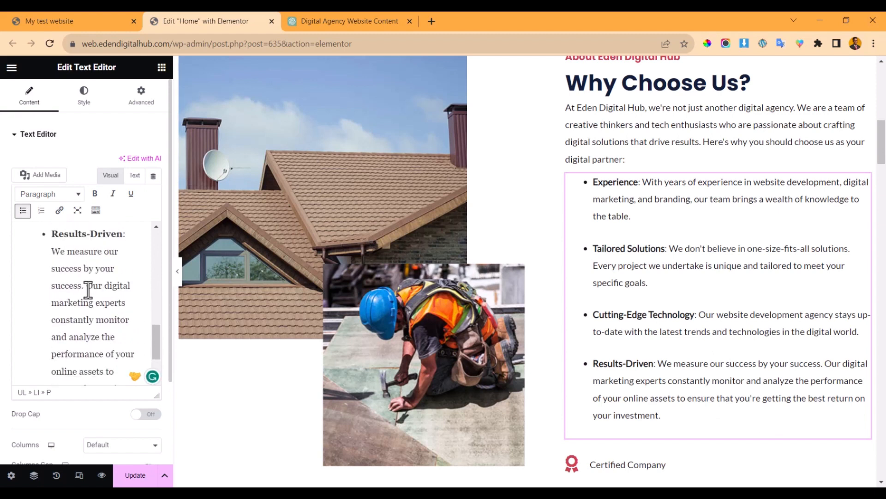
scroll(87, 289, down, 2)
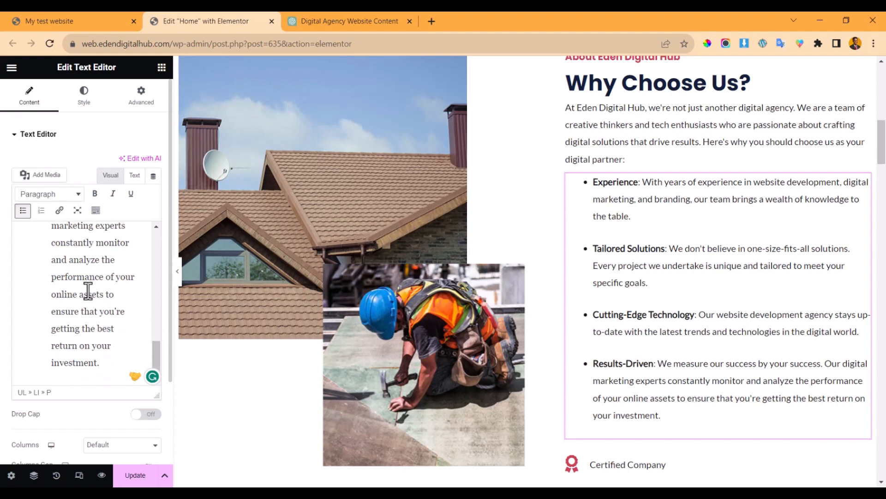
scroll(321, 302, down, 5)
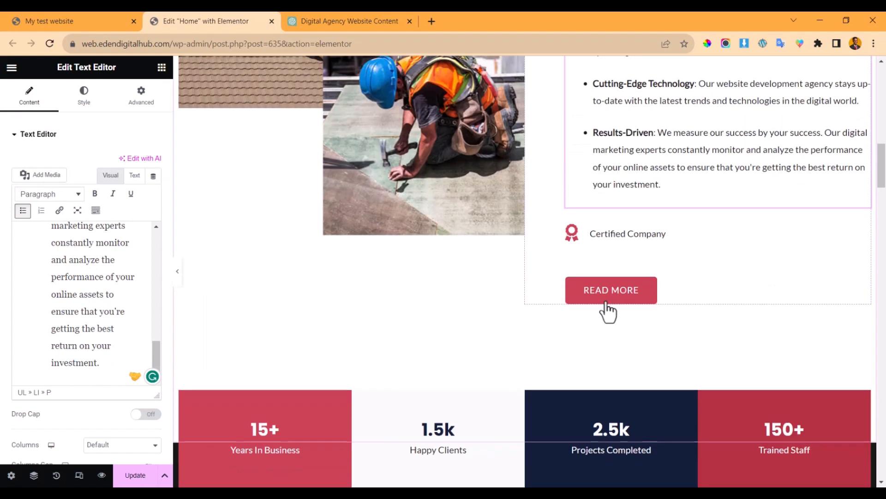
click(703, 234)
right_click(703, 234)
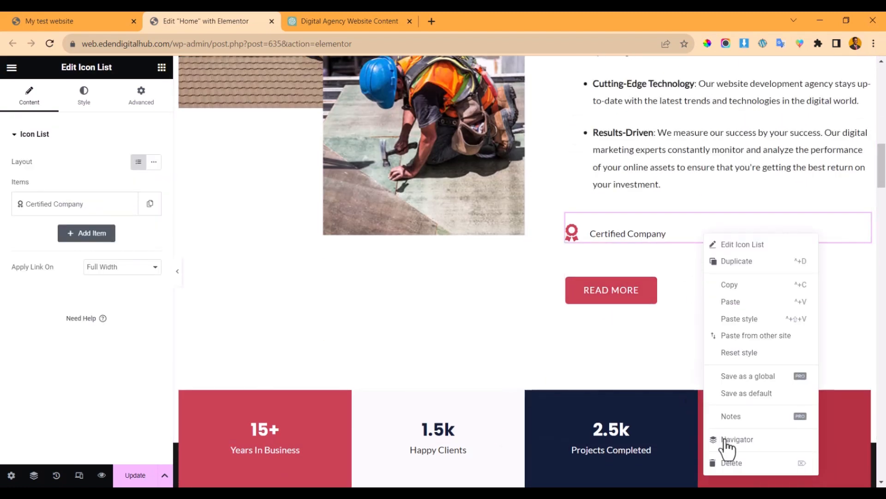
click(731, 463)
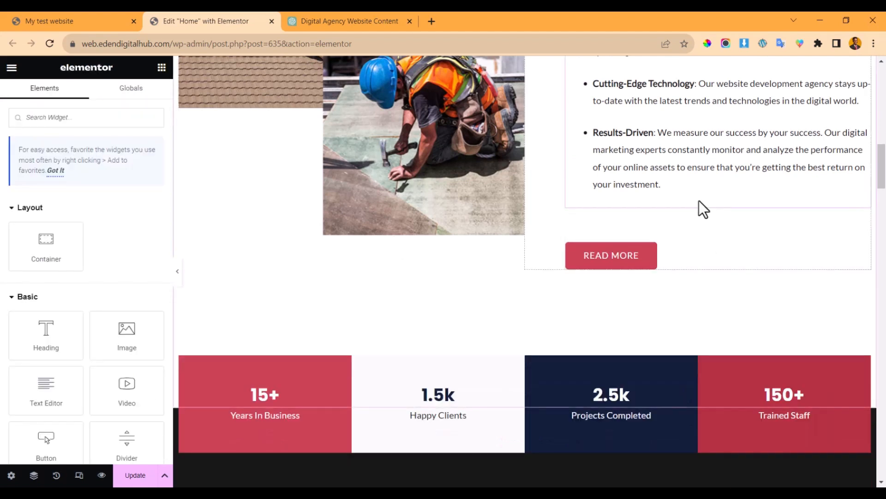
- Change the READ MORE button's Padding Top from 50 to 0 in its Advanced settings
click(695, 234)
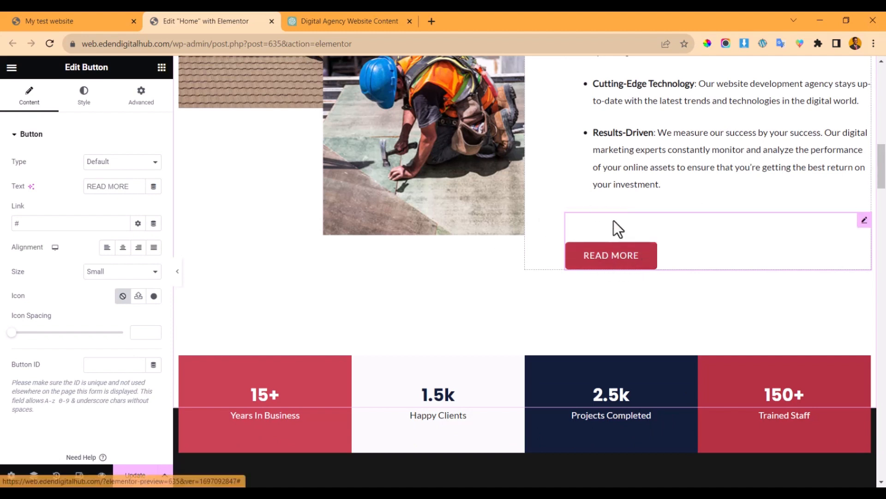
click(84, 96)
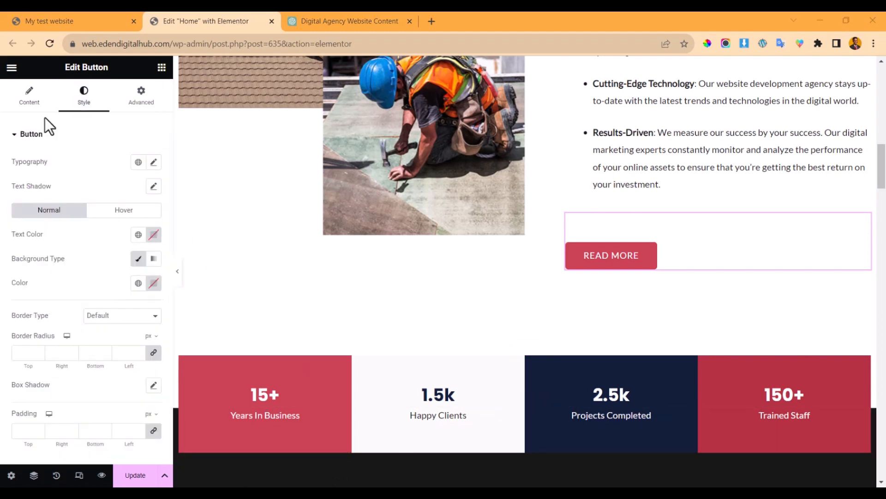
click(141, 95)
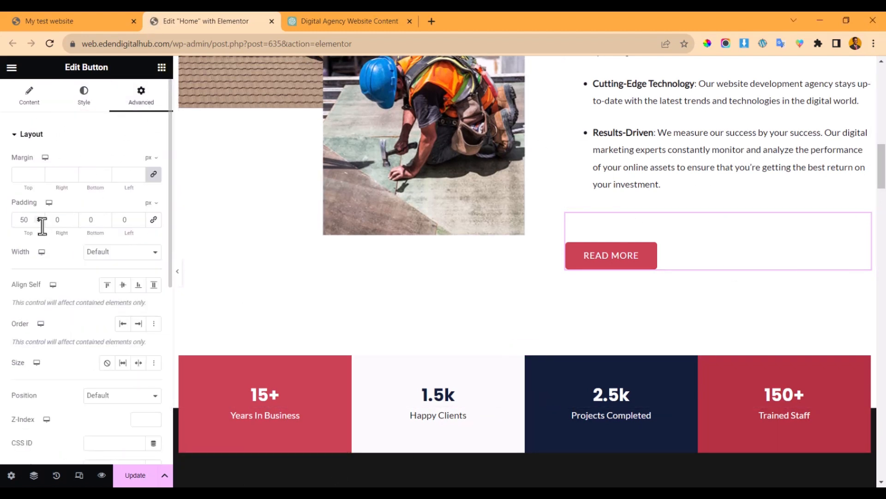
text(0)
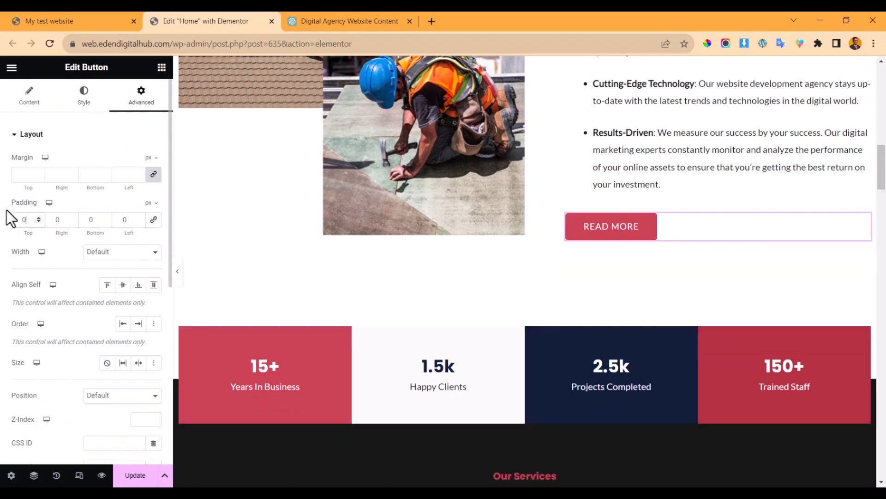
scroll(500, 264, up, 5)
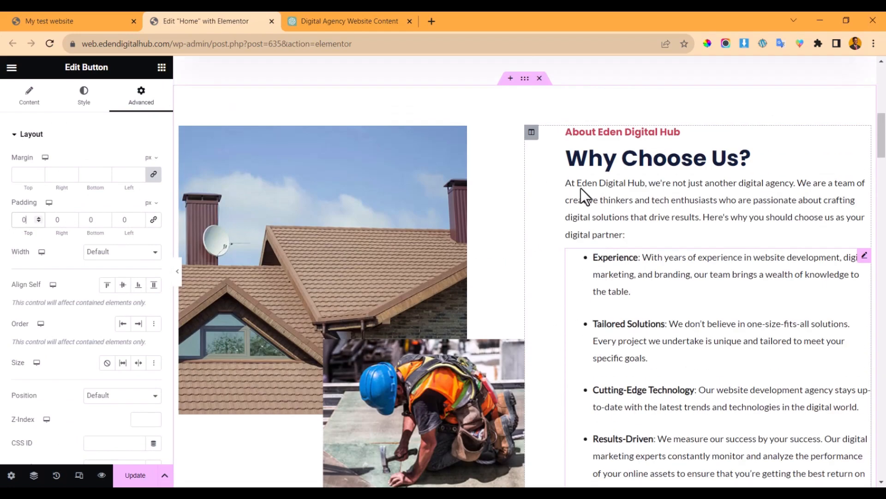
scroll(582, 188, down, 3)
scroll(586, 190, down, 2)
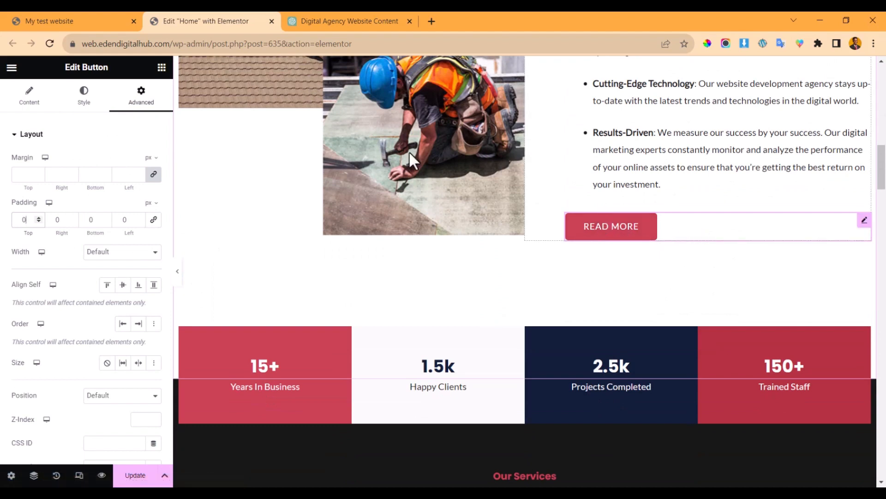
click(29, 96)
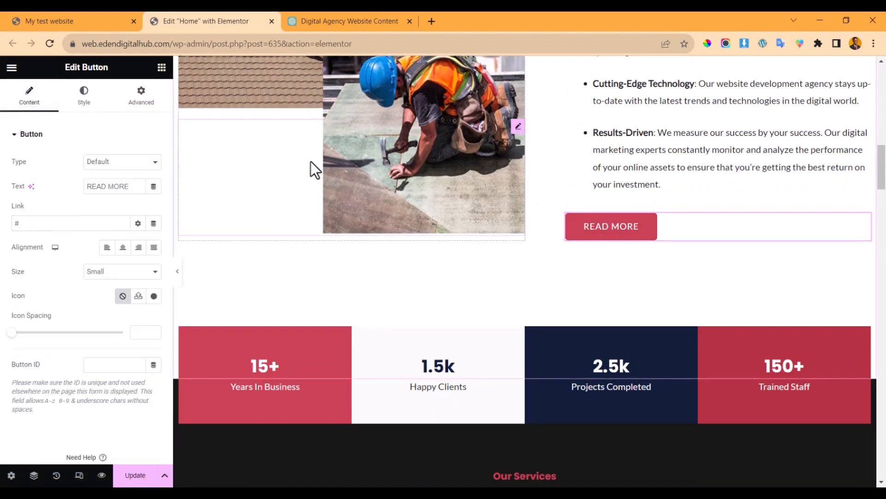
- Copy the About page link from the live site and paste it as the READ MORE link
click(108, 16)
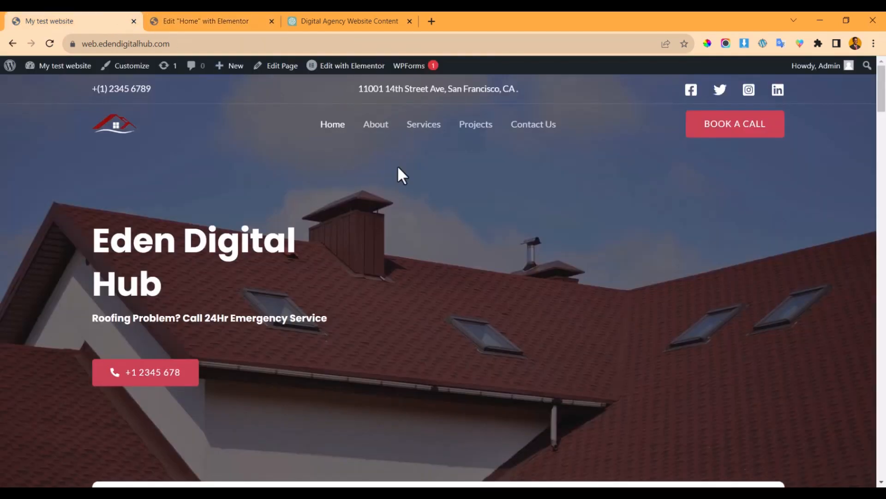
right_click(380, 124)
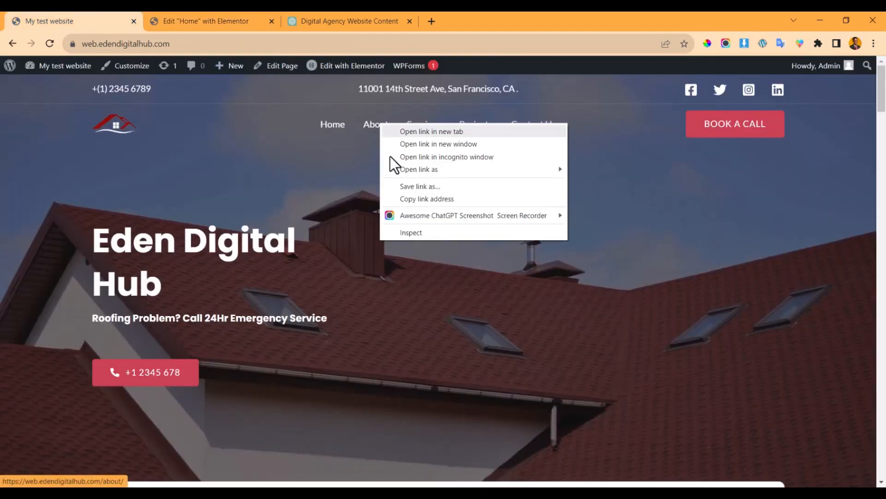
click(412, 199)
click(223, 19)
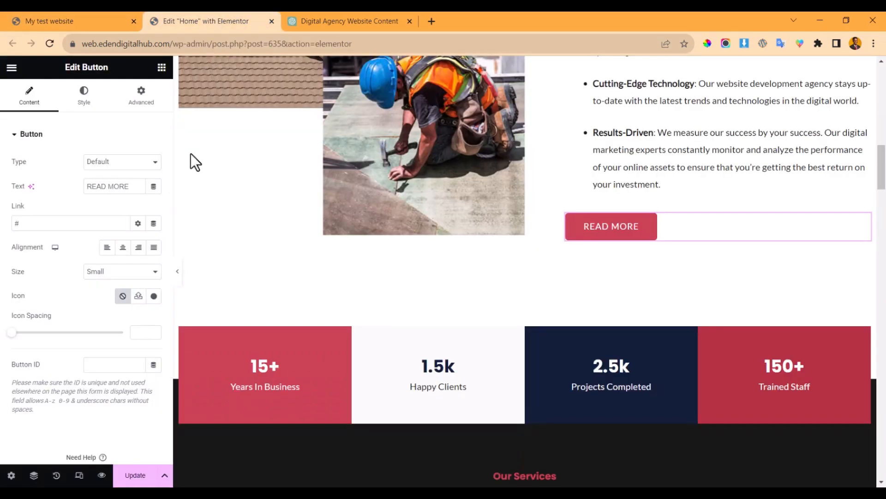
double_click(91, 223)
key(ctrl+v)
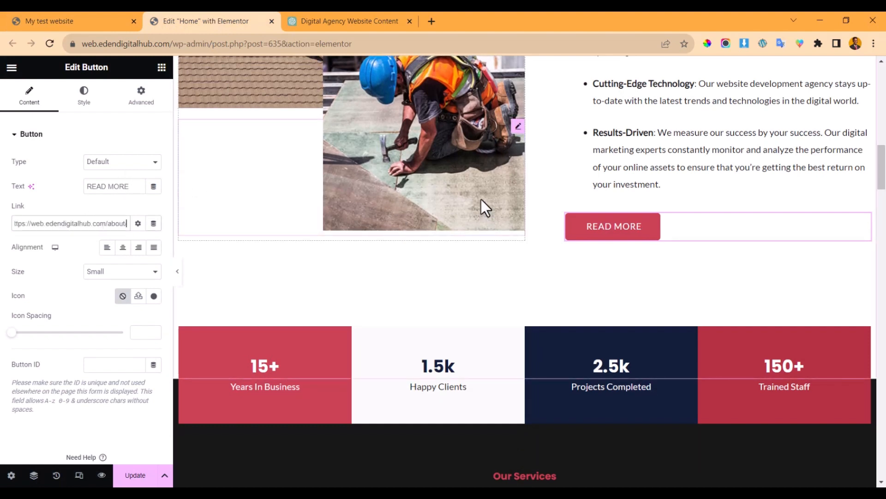
scroll(462, 231, down, 2)
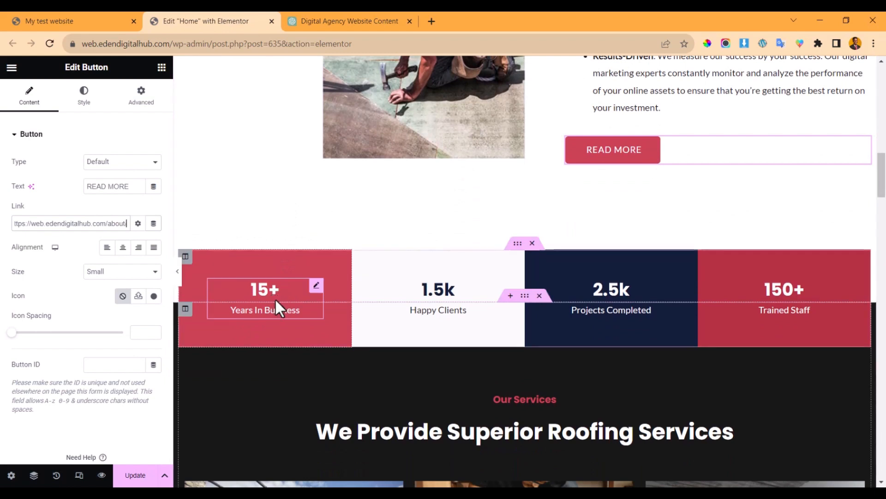
- Edit the counter titles: 15+ to 4+, 1.5k to 1k, and 150+ to 25+
click(279, 285)
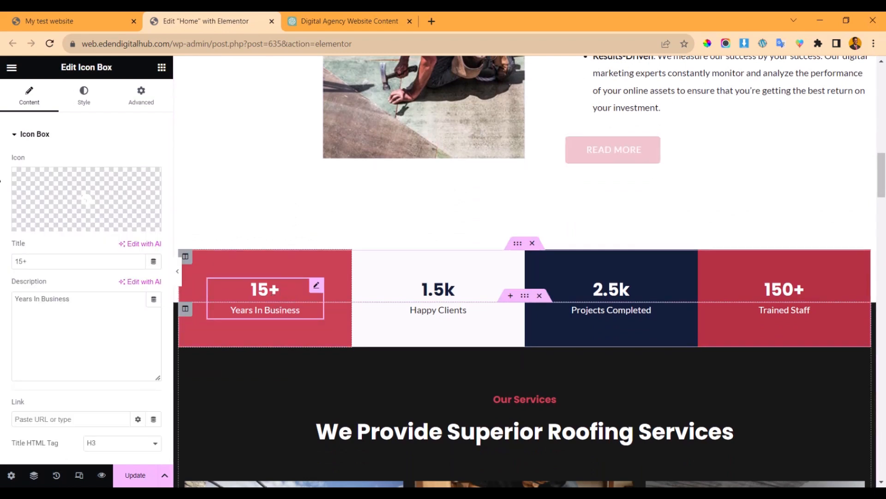
double_click(19, 262)
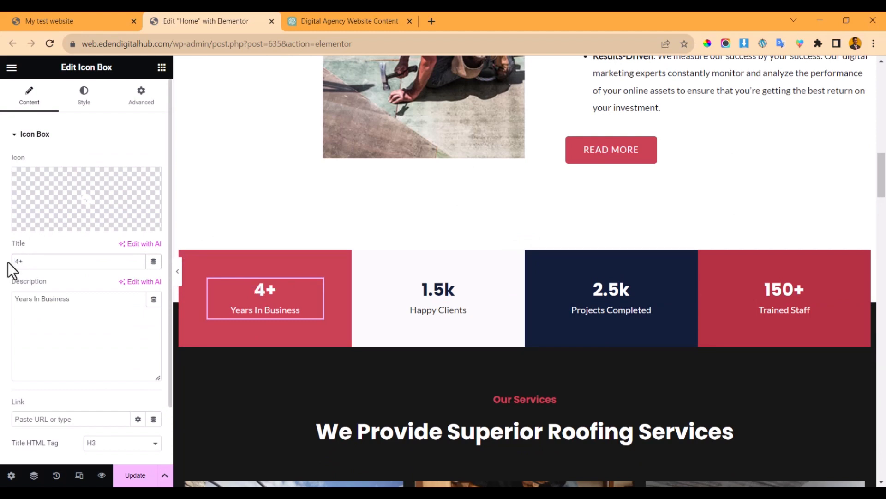
click(425, 298)
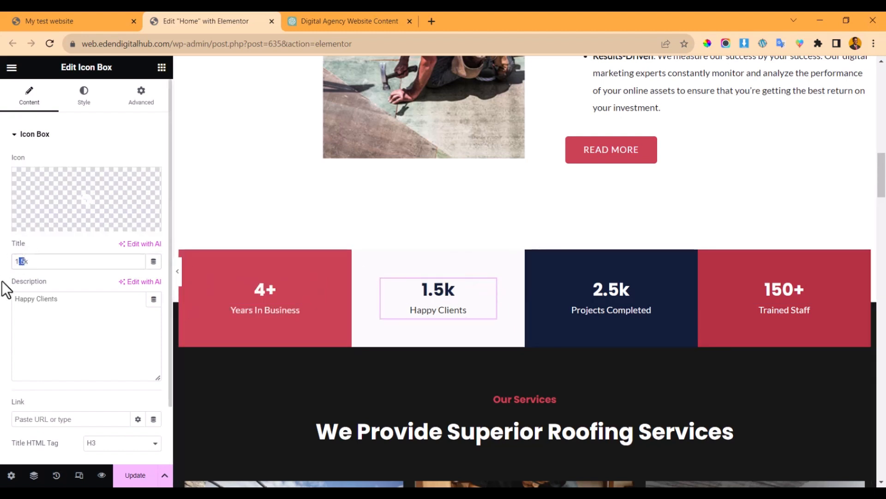
key(BackSpace)
click(614, 289)
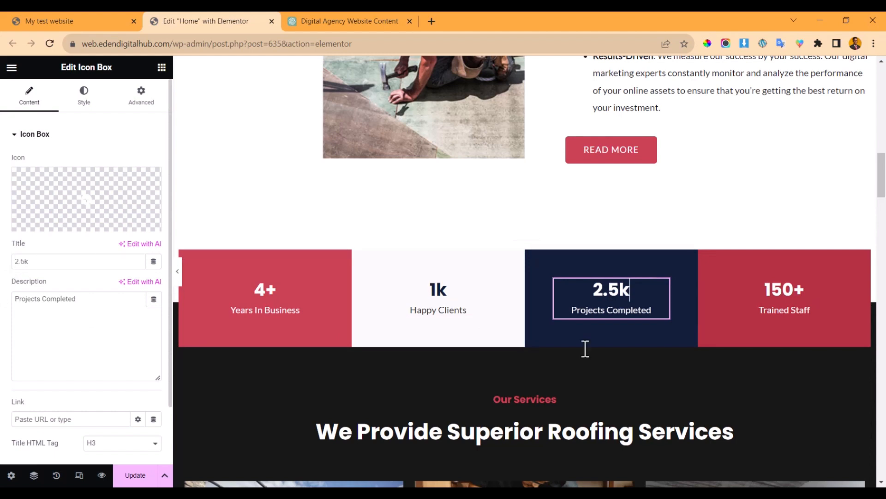
click(777, 292)
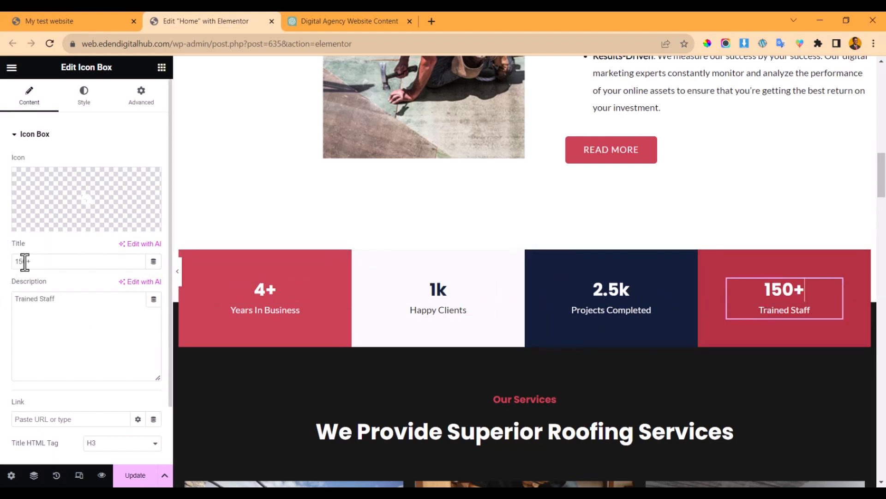
drag(26, 263, 3, 261)
text(25)
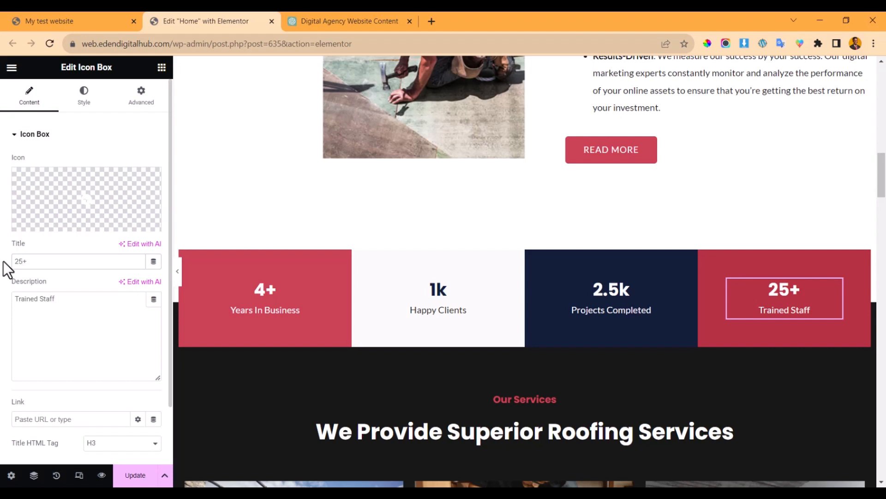
- Retitle the We Provide Superior Roofing Services heading to 'What We Do'
scroll(584, 342, down, 5)
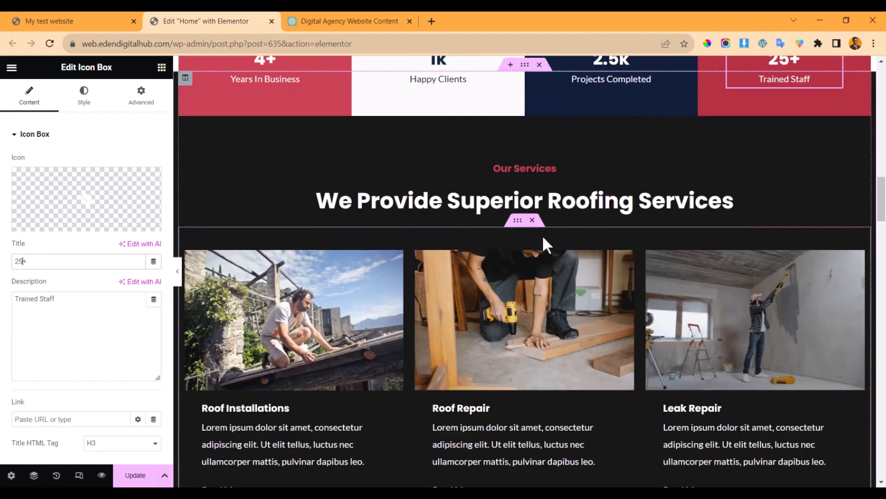
click(339, 20)
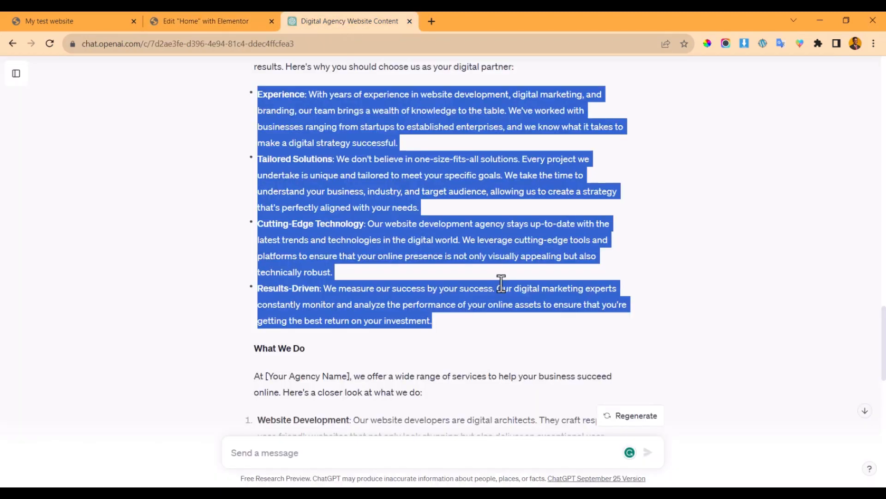
scroll(417, 314, down, 8)
scroll(413, 313, up, 6)
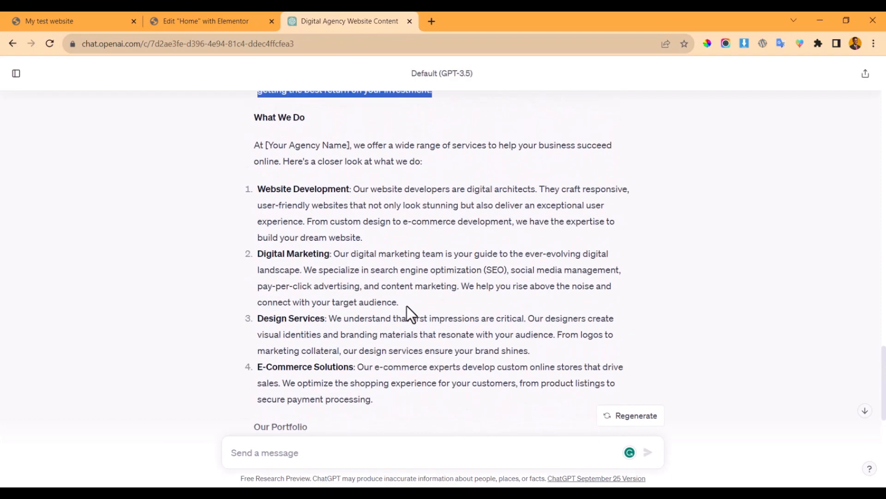
scroll(408, 307, down, 3)
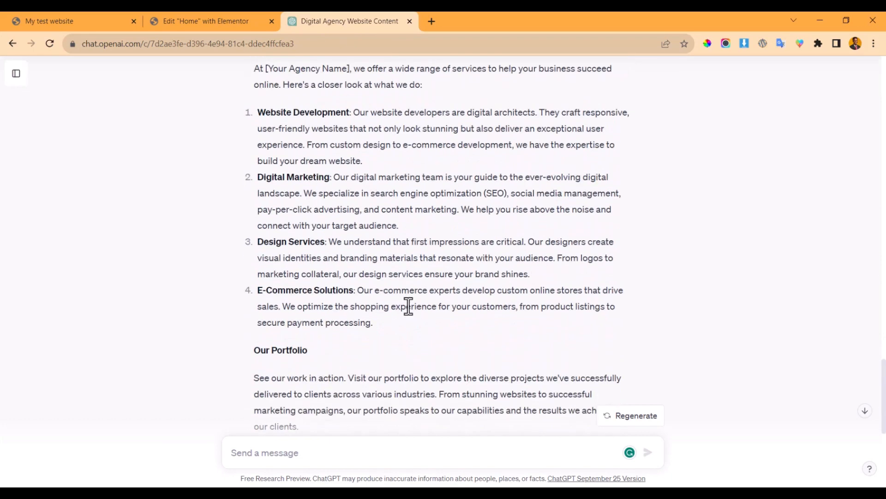
scroll(253, 183, up, 2)
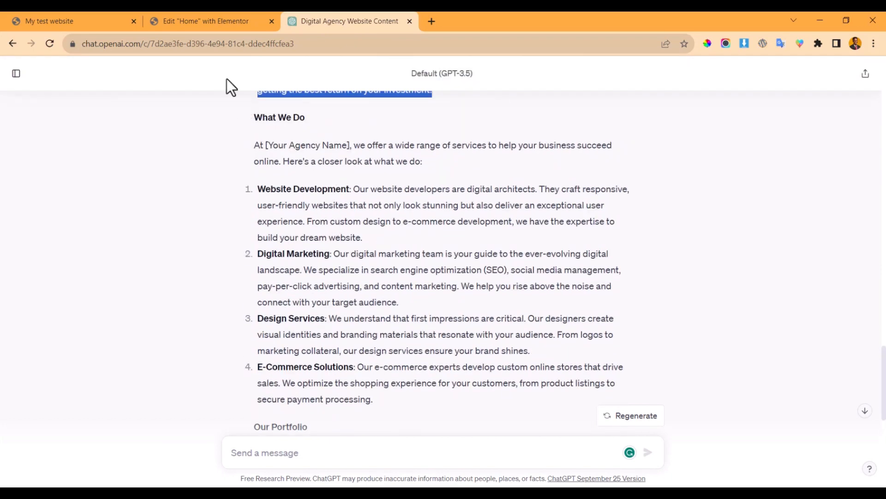
click(204, 21)
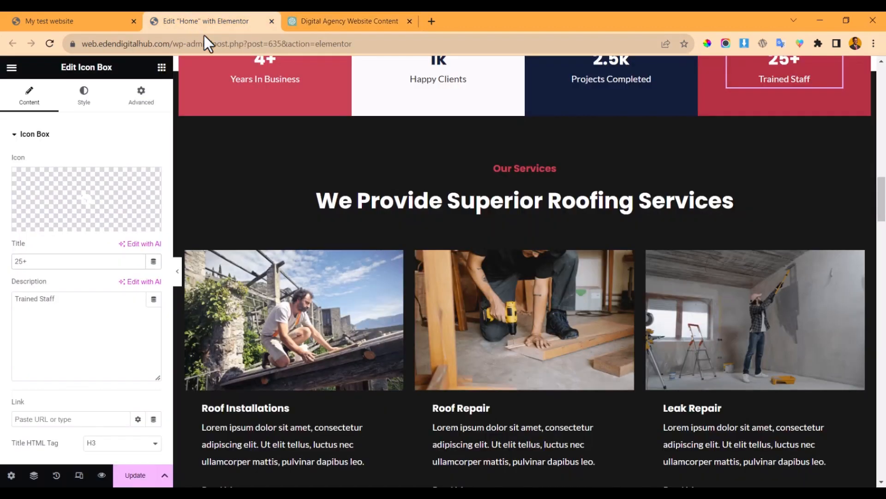
click(527, 201)
click(61, 198)
key(ctrl+a)
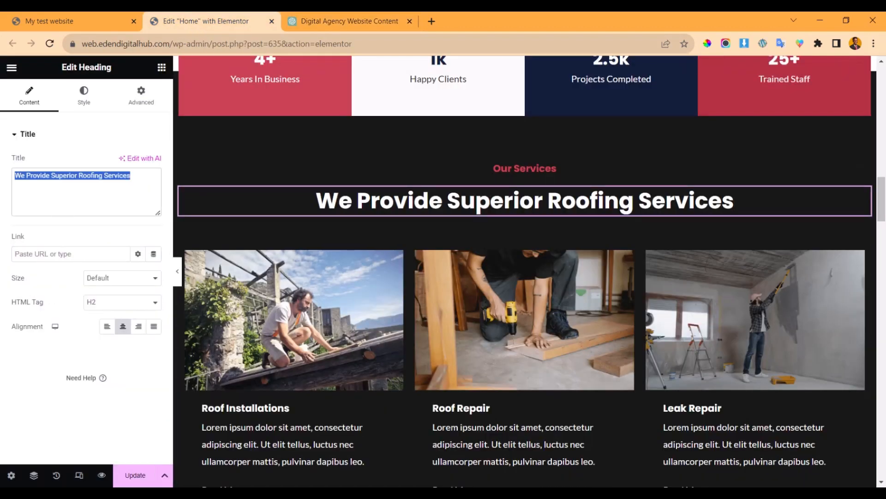
text(What We Do)
scroll(312, 268, down, 2)
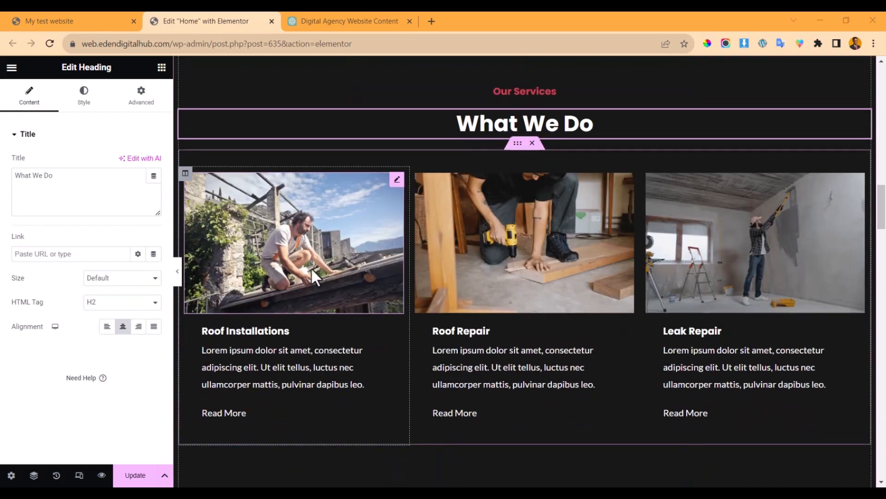
scroll(311, 268, down, 2)
scroll(577, 164, down, 4)
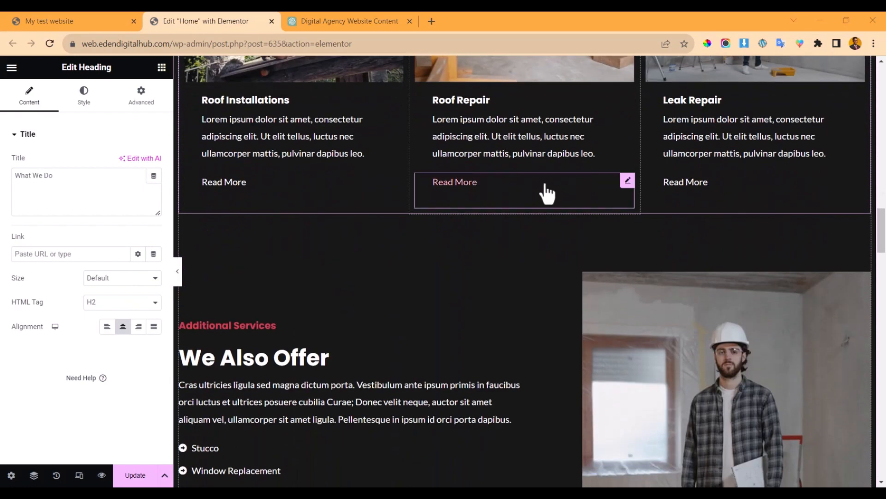
scroll(547, 193, up, 4)
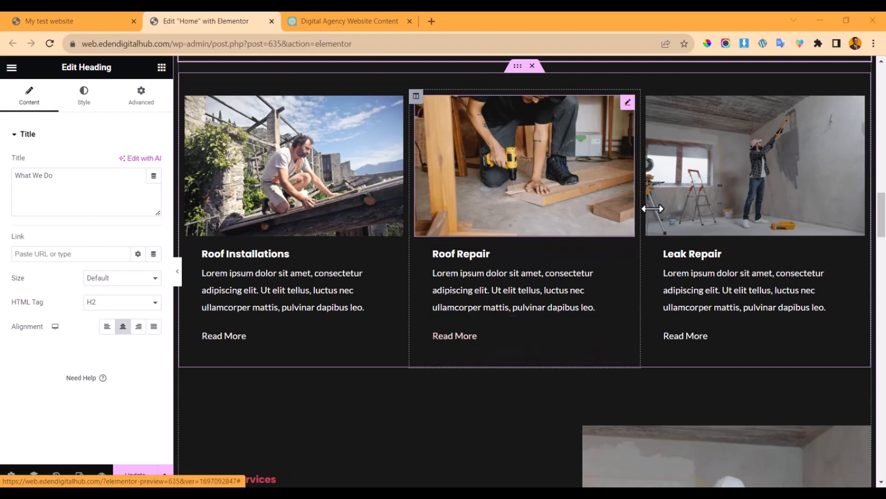
- Rename the first service card from Roof Installations to 'Website Development'
click(325, 20)
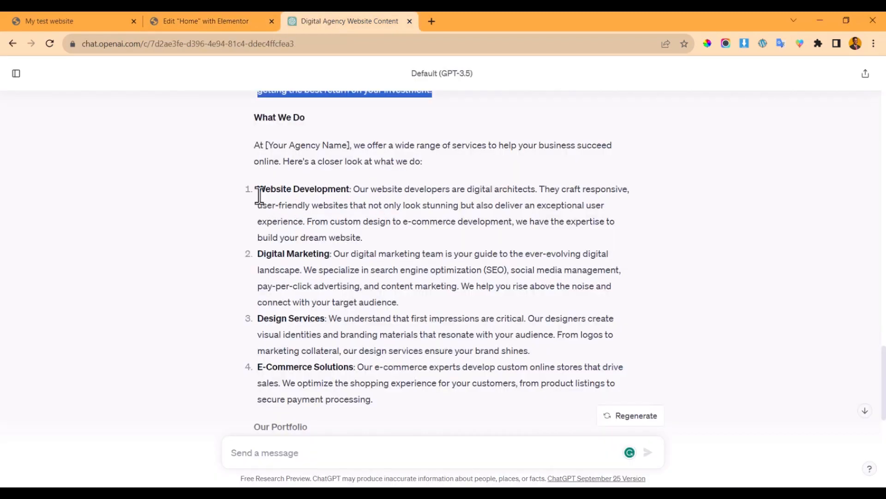
click(210, 18)
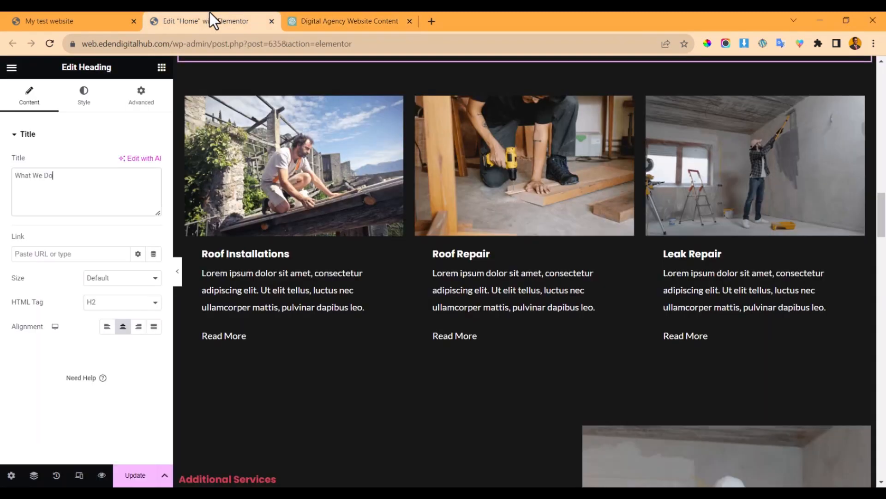
scroll(365, 272, up, 8)
scroll(362, 269, down, 2)
click(326, 21)
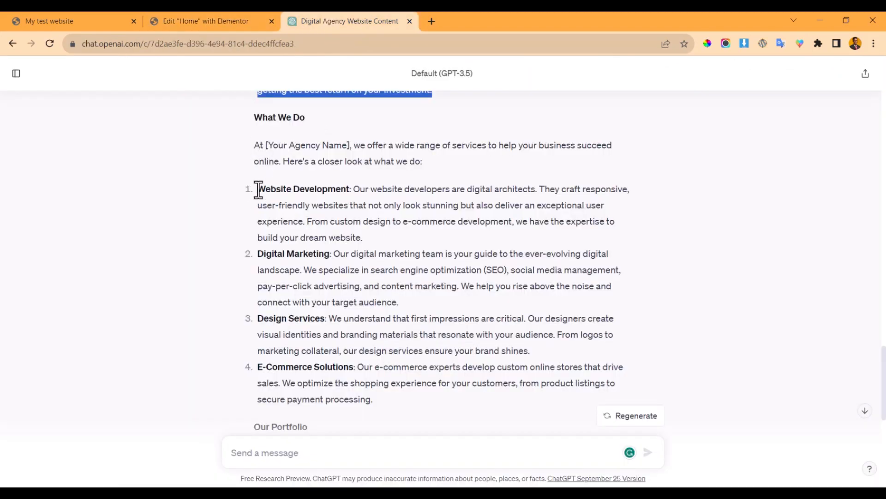
drag(259, 189, 349, 190)
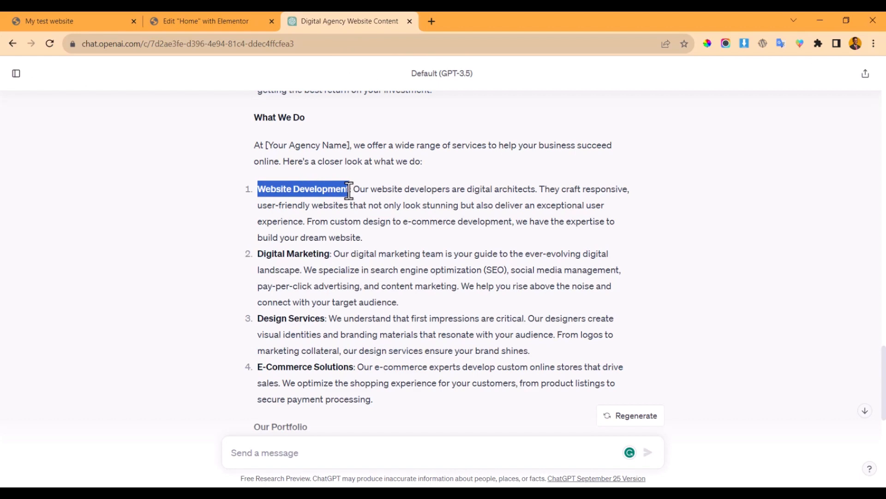
click(210, 21)
scroll(271, 193, up, 2)
scroll(274, 253, down, 5)
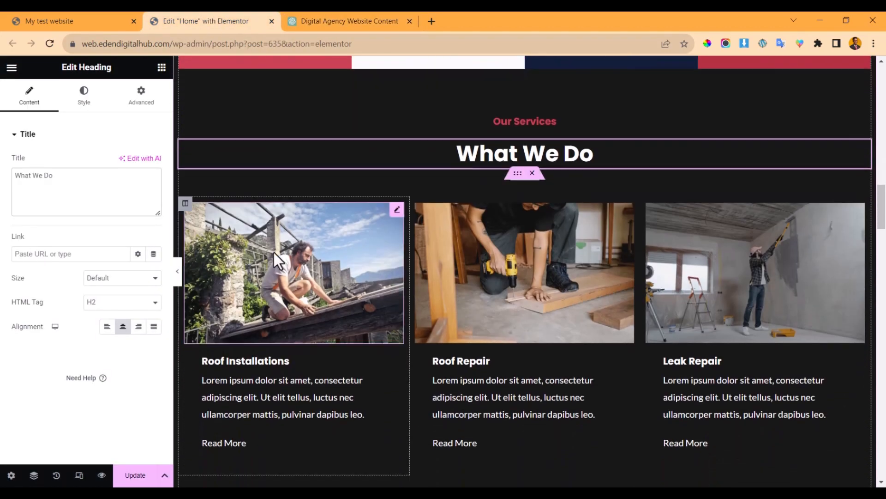
click(276, 331)
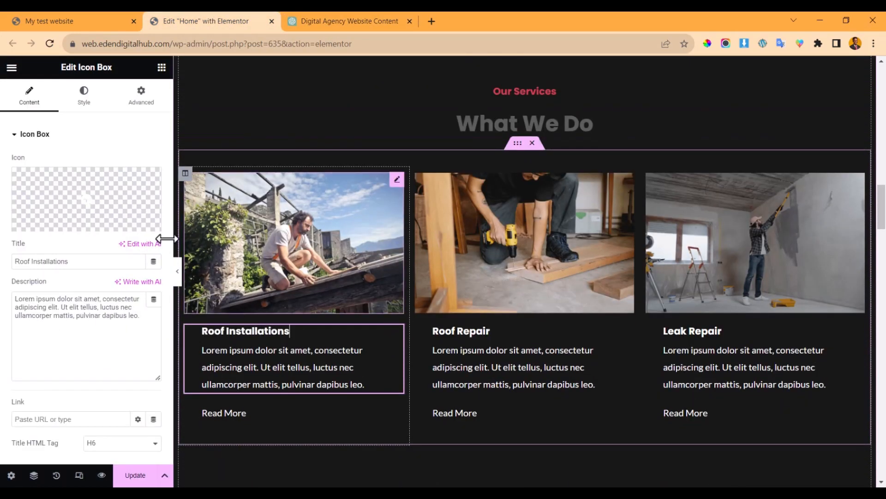
triple_click(99, 261)
text(Website Development)
- Replace the first card's placeholder description with ChatGPT's website development paragraph
click(337, 25)
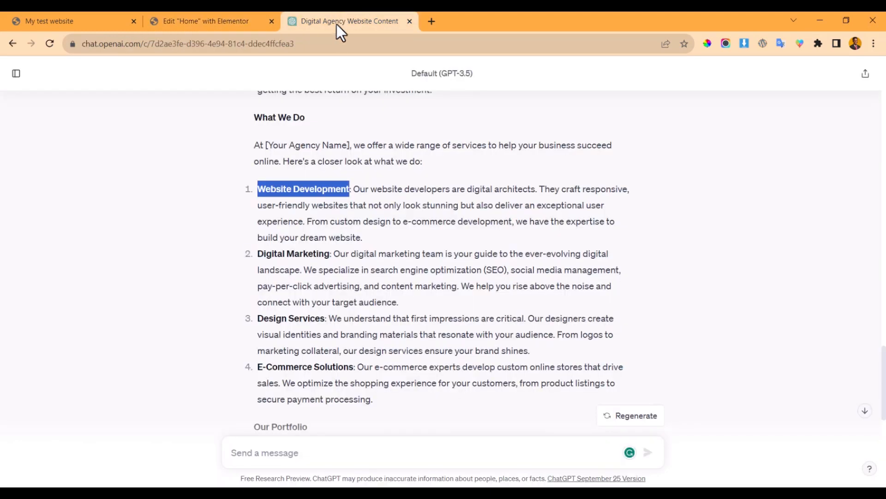
drag(354, 189, 389, 236)
key(ctrl+c)
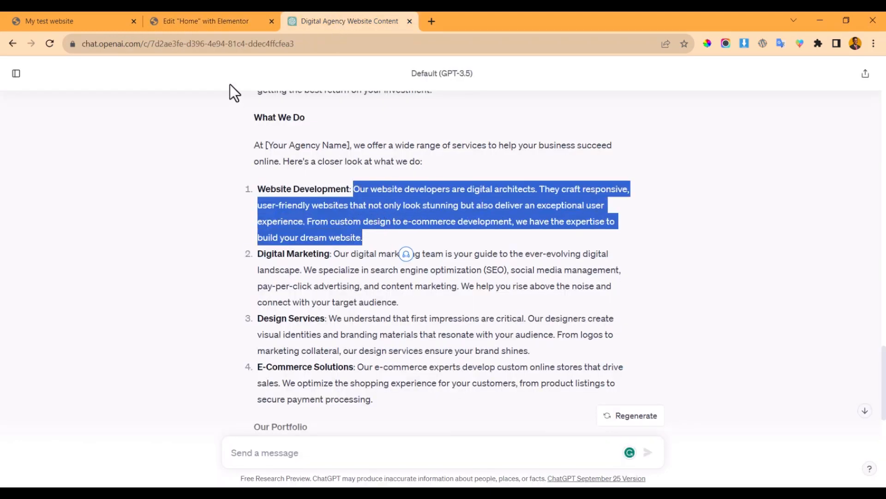
click(200, 18)
click(88, 345)
key(ctrl+a)
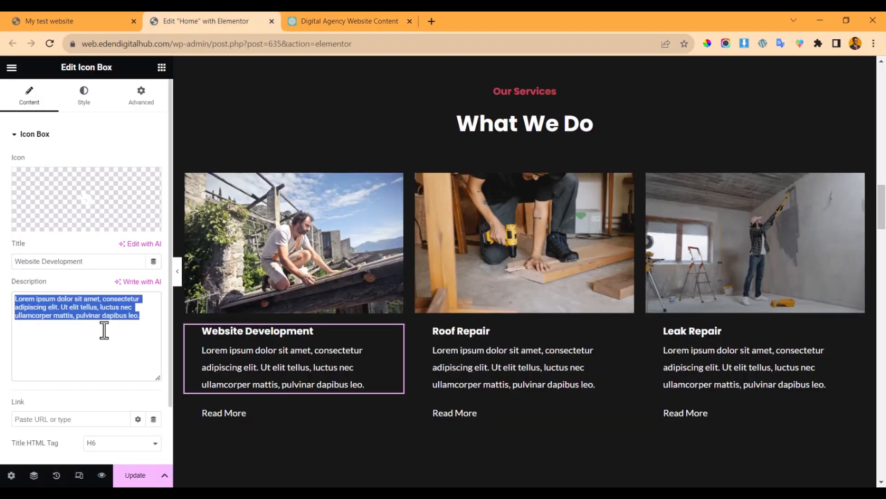
key(ctrl+v)
- Retitle the Roof Repair card 'Digital Marketing' and paste ChatGPT's digital marketing description
click(350, 21)
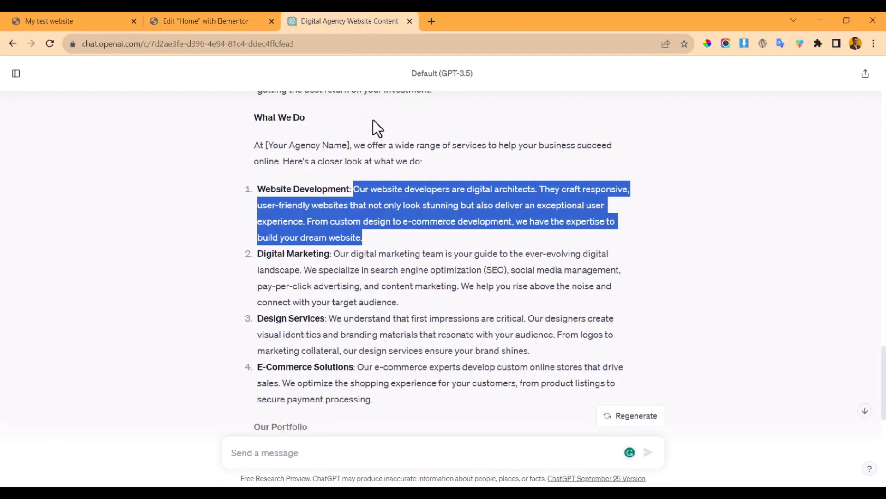
drag(259, 253, 328, 251)
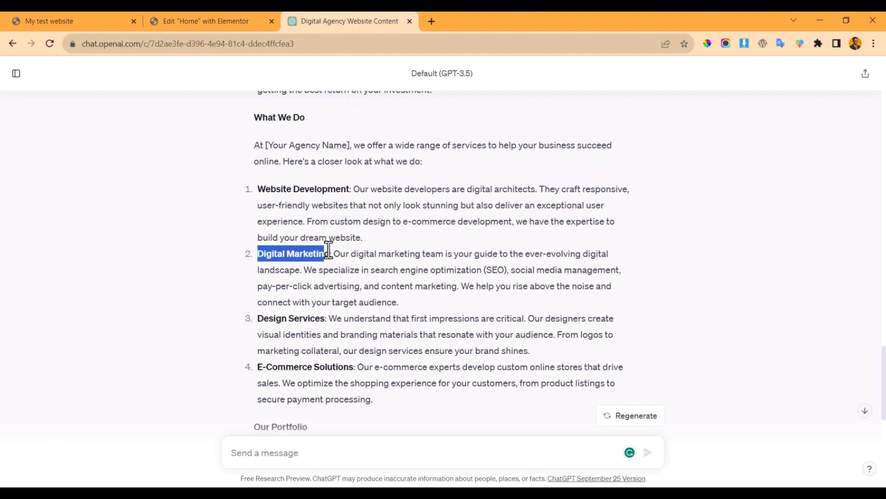
click(332, 259)
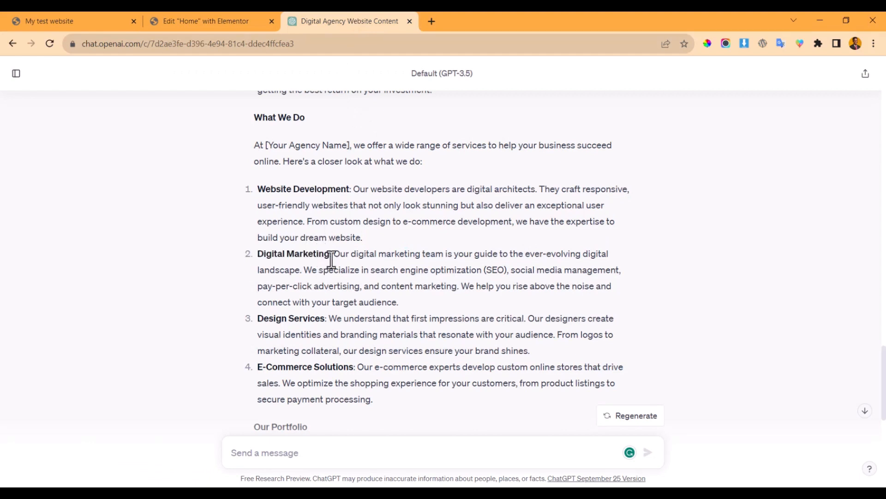
drag(330, 254, 261, 254)
key(ctrl+c)
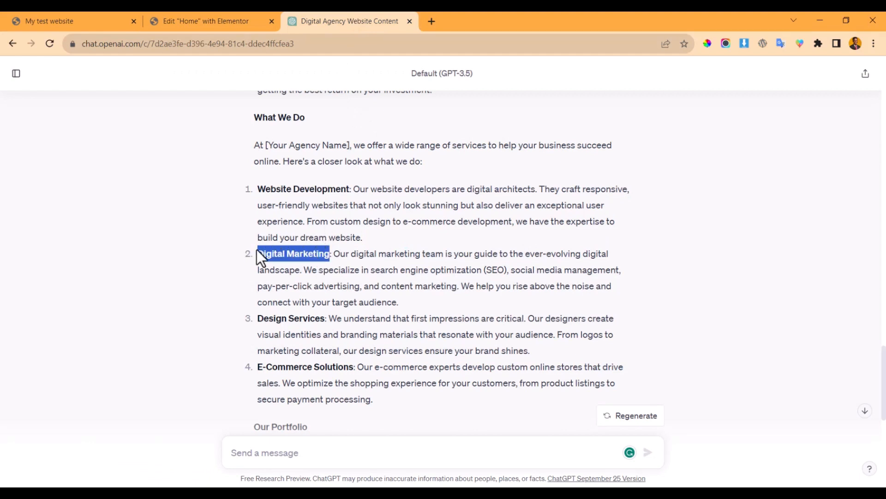
click(169, 20)
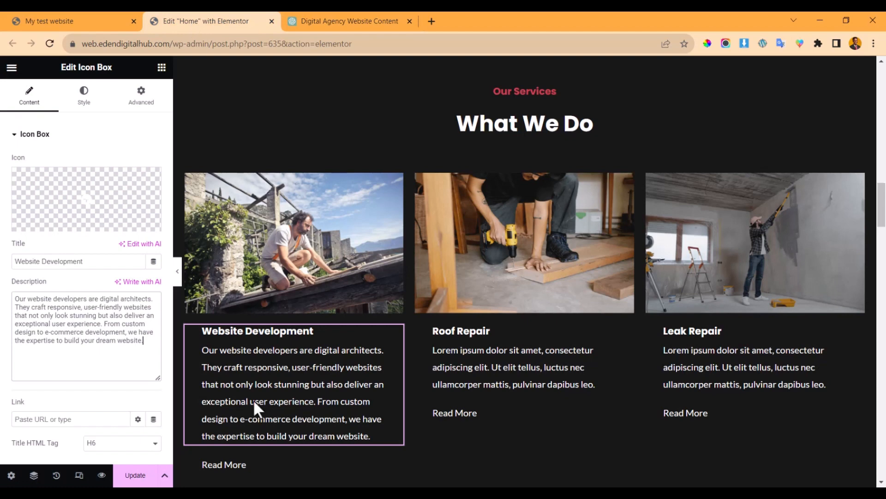
click(479, 352)
triple_click(91, 261)
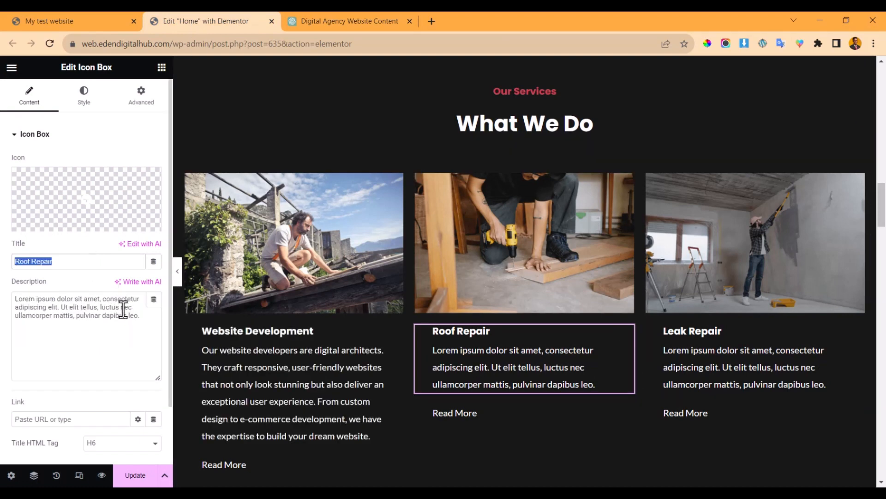
key(ctrl+v)
click(390, 21)
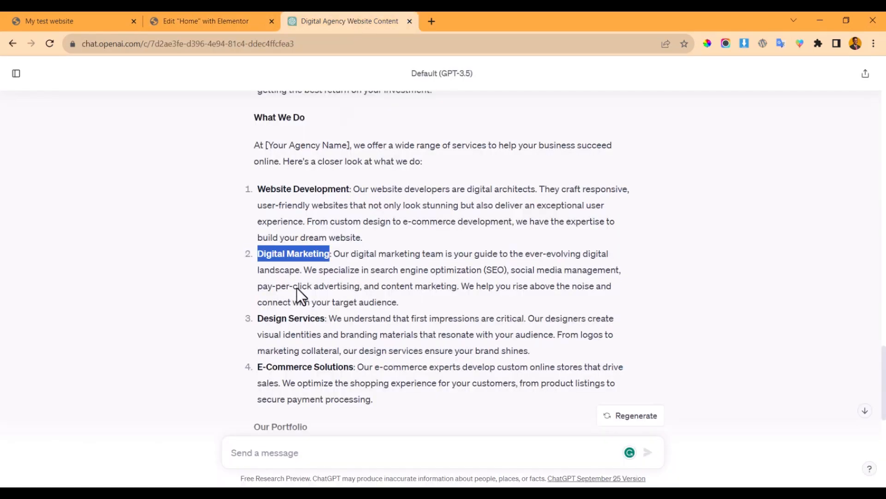
drag(336, 254, 414, 305)
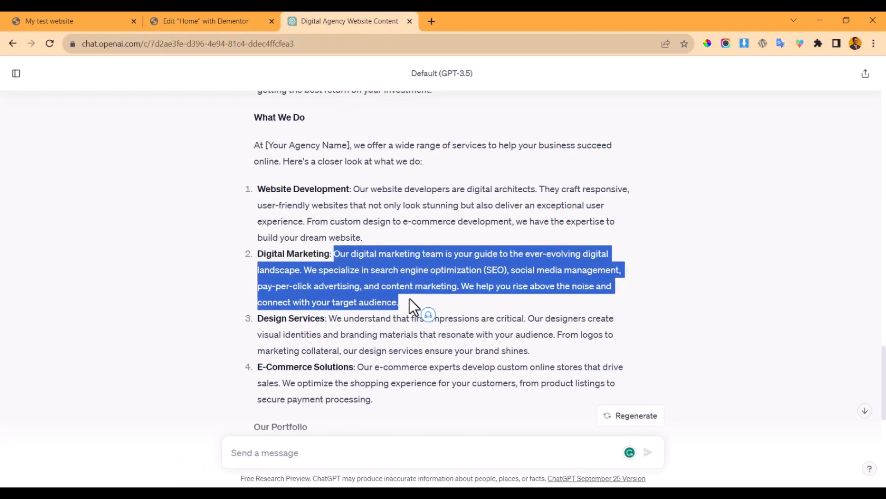
click(208, 21)
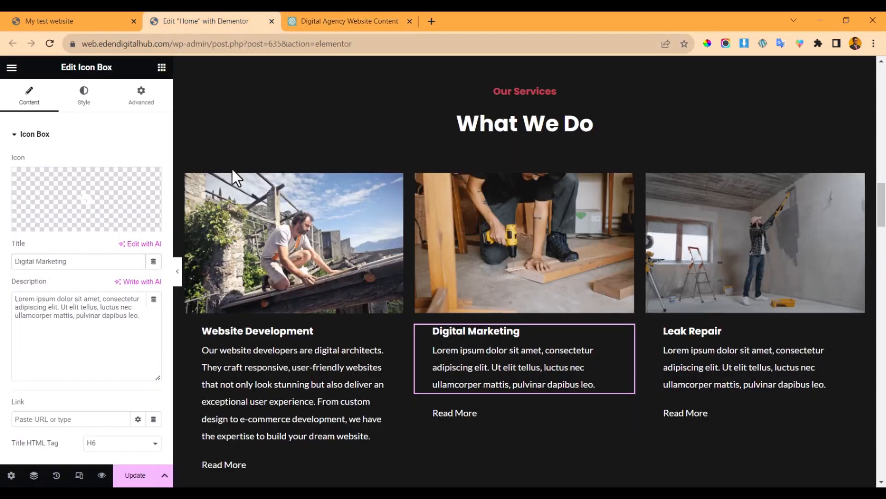
triple_click(66, 318)
text(Our digital marketing team is your guide to the ever-evolving digital landscape. We specialize in search engine optimization (SEO), social media management, pay-per-click advertising, and content marketing. We help you rise above the noise and connect with your target audience.)
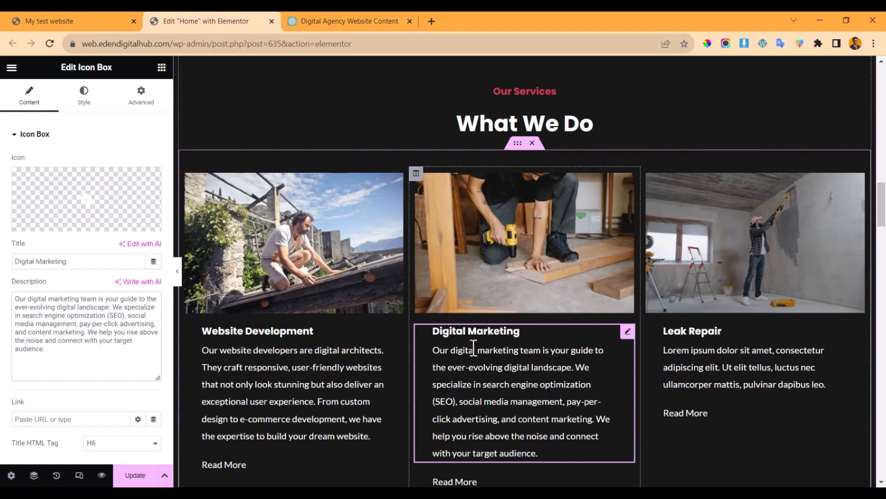
- Retitle the Leak Repair card 'Design Services' and paste ChatGPT's design services description
scroll(572, 314, down, 2)
click(708, 259)
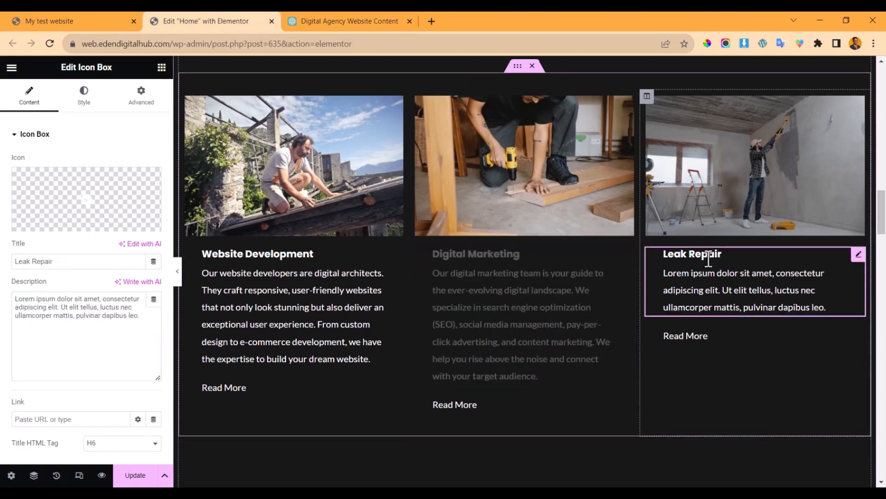
click(337, 18)
scroll(271, 214, down, 3)
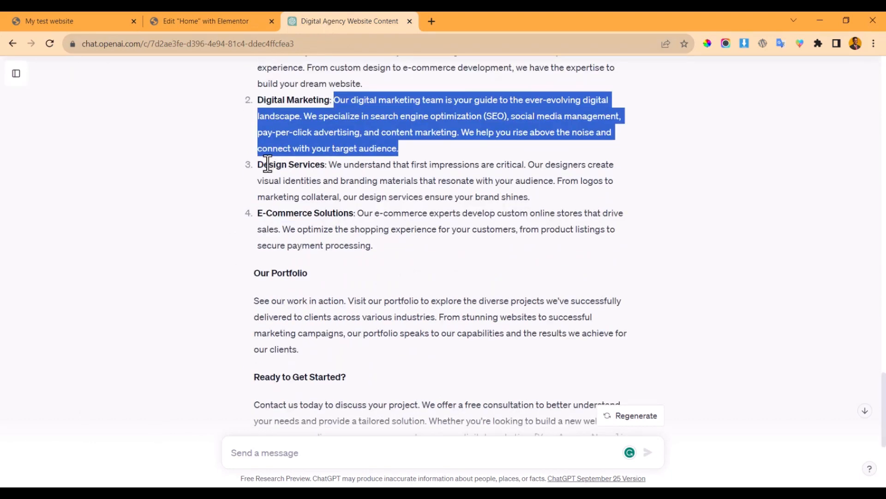
drag(261, 165, 324, 165)
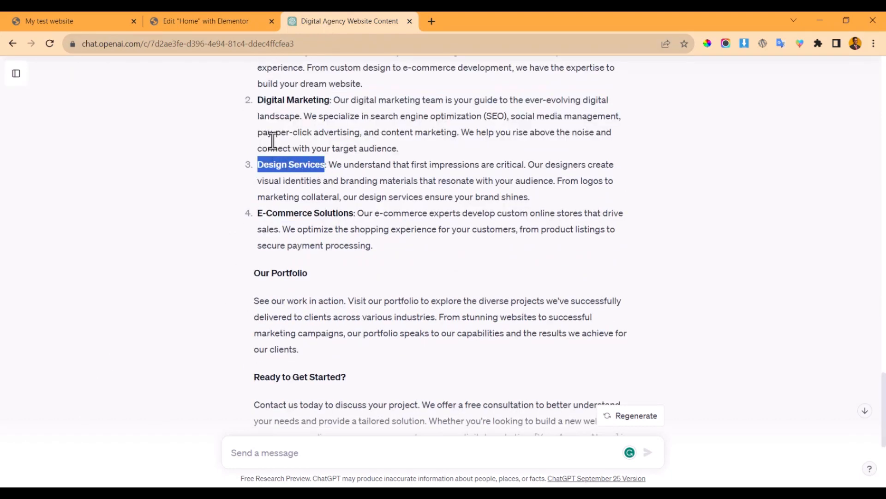
click(206, 21)
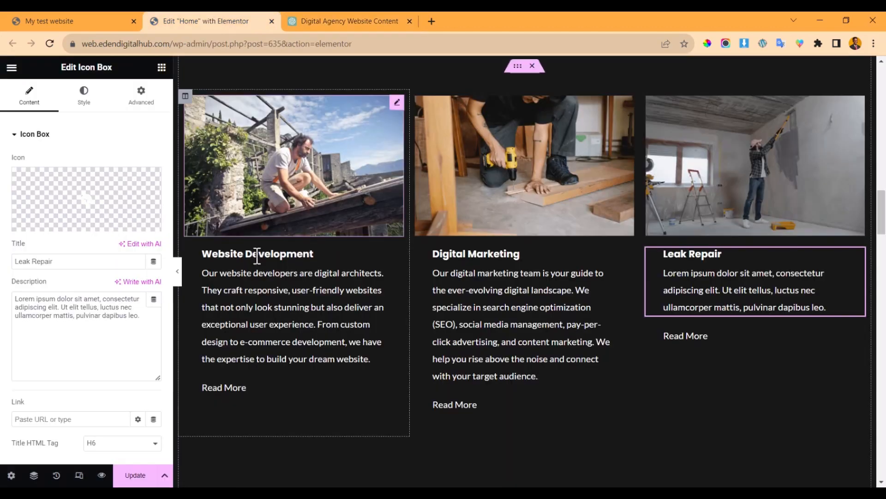
triple_click(37, 261)
text(Design Services)
click(301, 15)
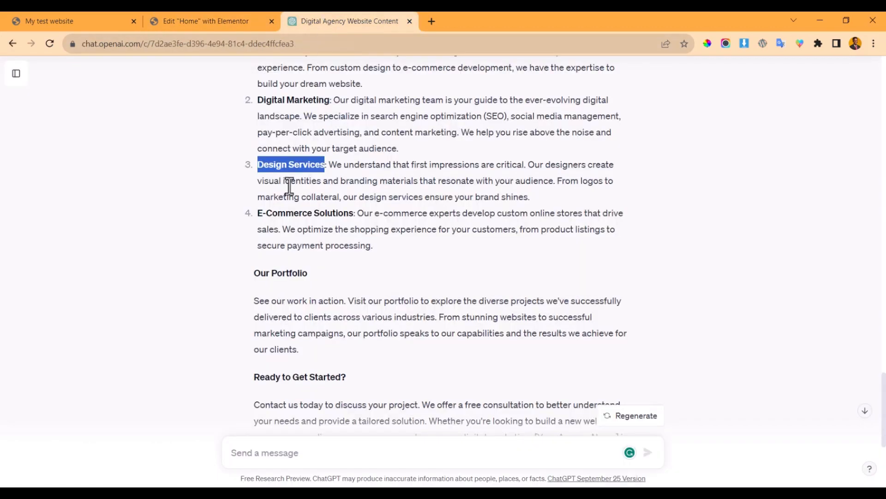
drag(331, 165, 541, 200)
key(ctrl+c)
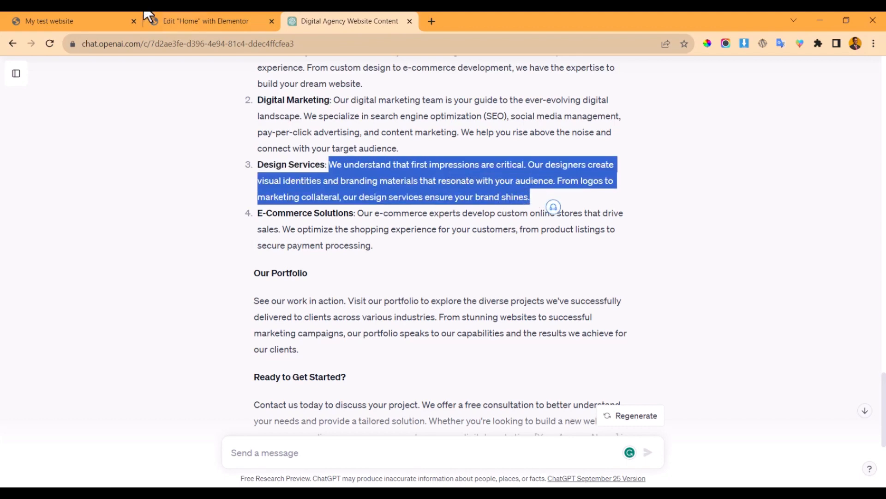
click(198, 20)
triple_click(94, 325)
key(ctrl+v)
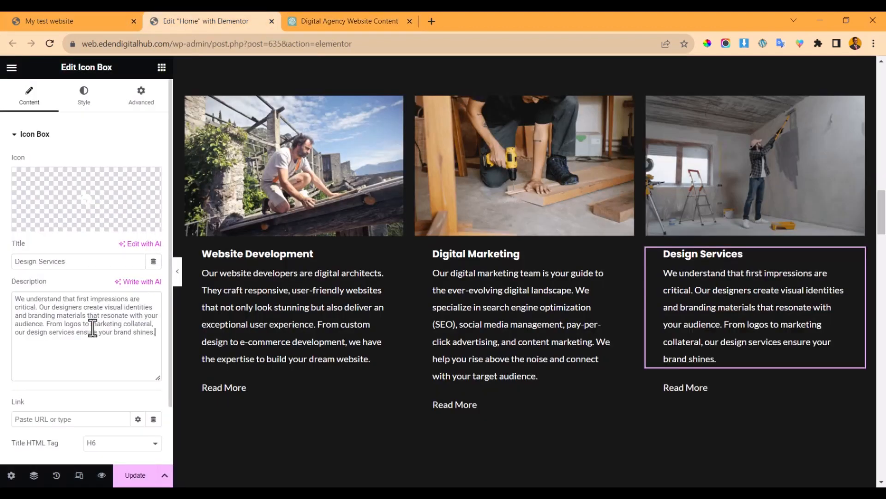
- Delete the Read More links from the Website Development, Digital Marketing and Design Services cards
right_click(358, 400)
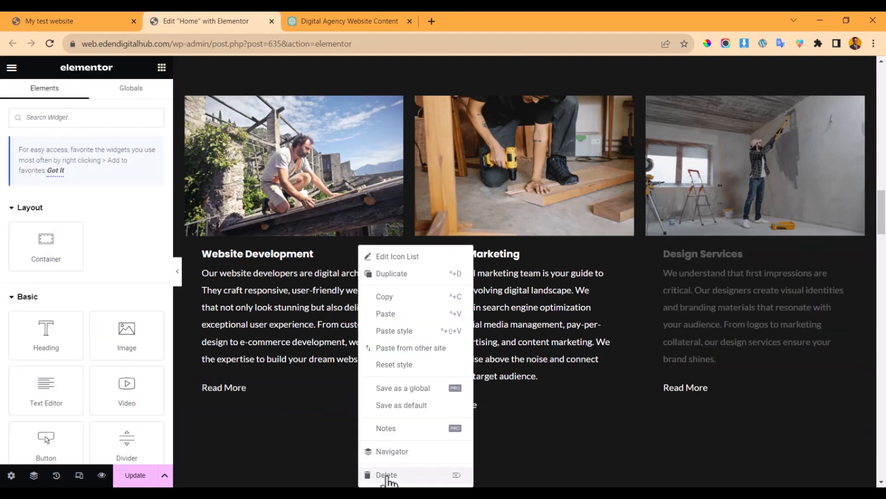
click(386, 476)
right_click(576, 412)
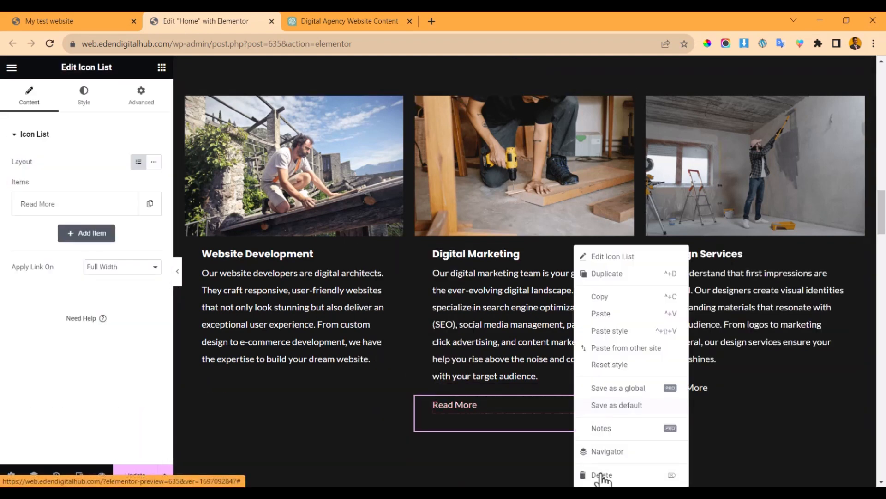
key(Delete)
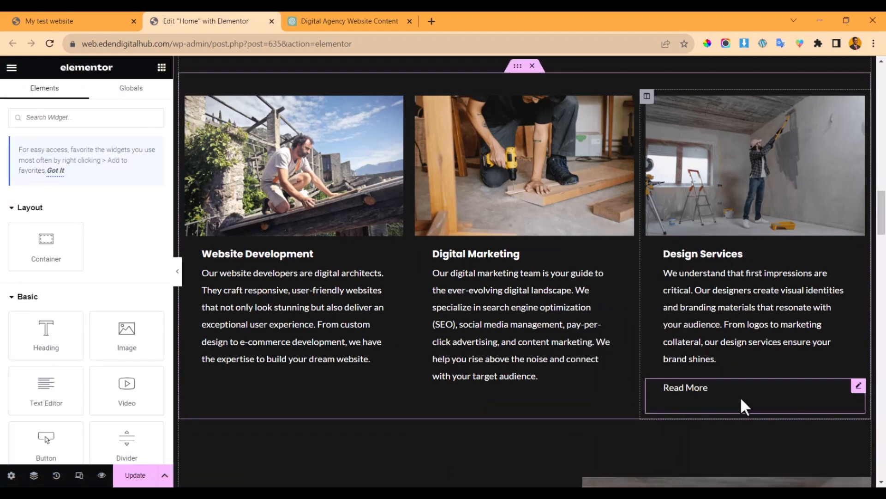
right_click(803, 403)
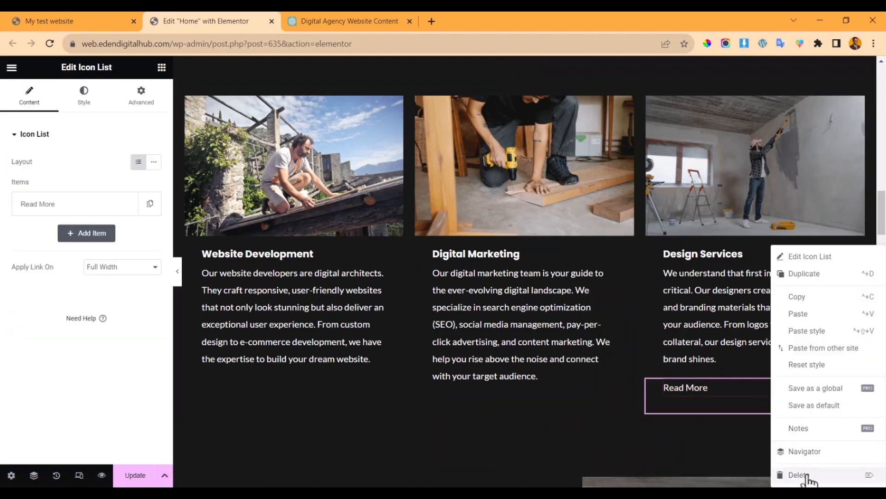
key(Delete)
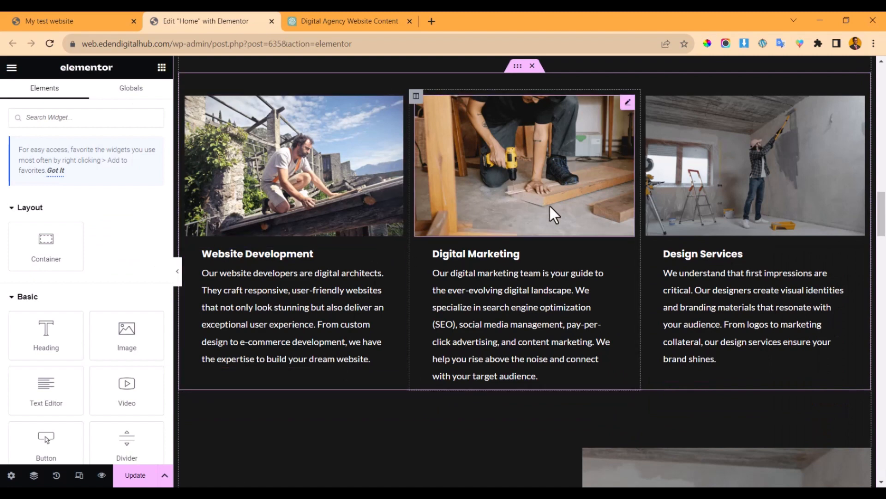
- Duplicate the row of service cards
click(308, 20)
click(237, 18)
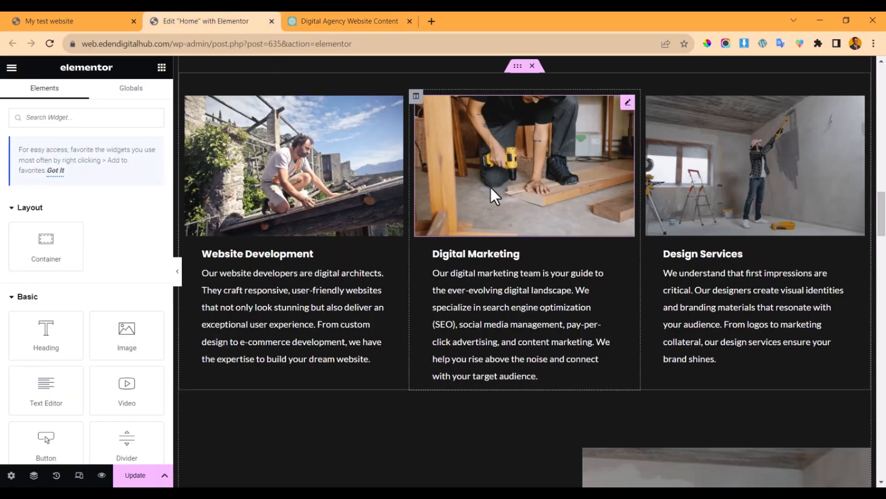
scroll(491, 186, up, 2)
click(514, 144)
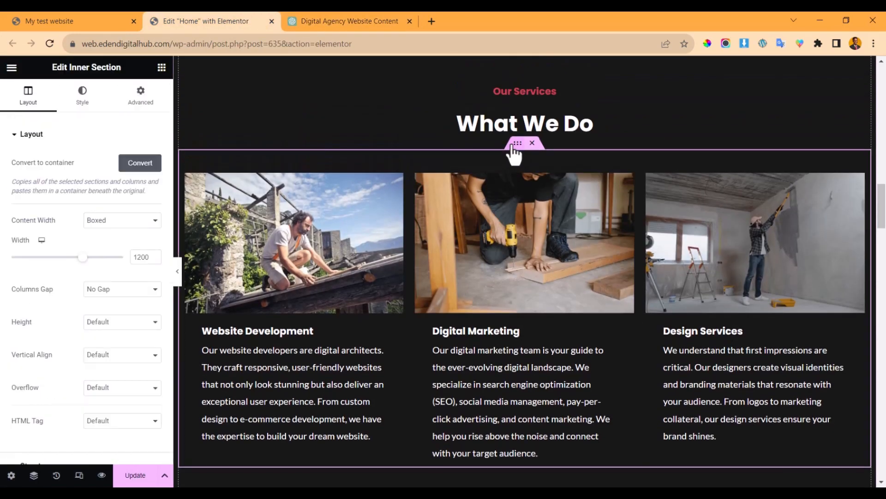
right_click(513, 145)
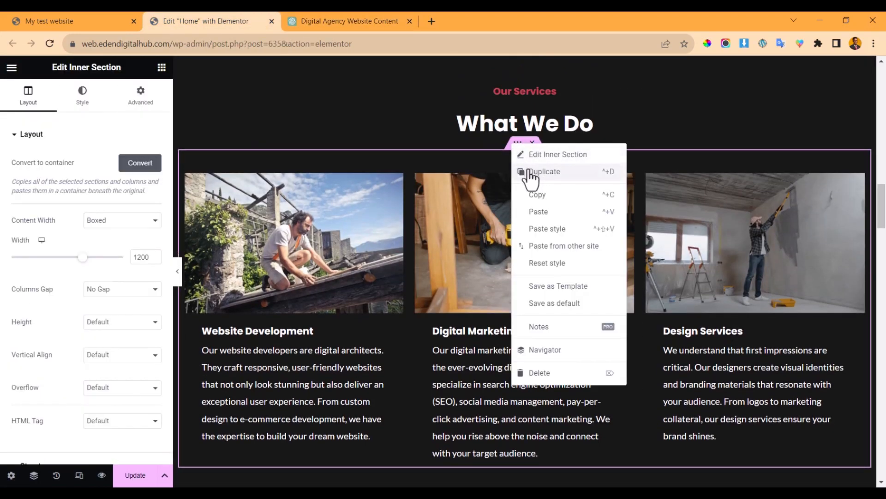
click(525, 171)
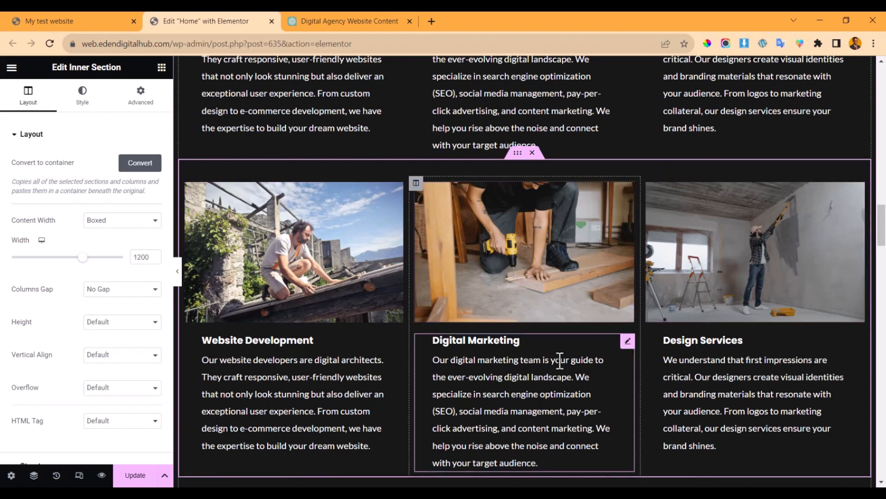
- Delete the Design Services column of the copied row, then undo that deletion
click(416, 183)
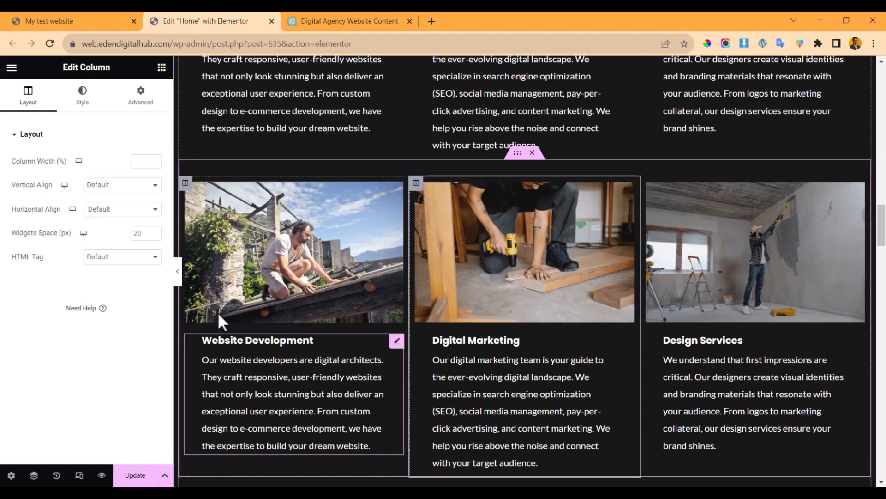
right_click(647, 188)
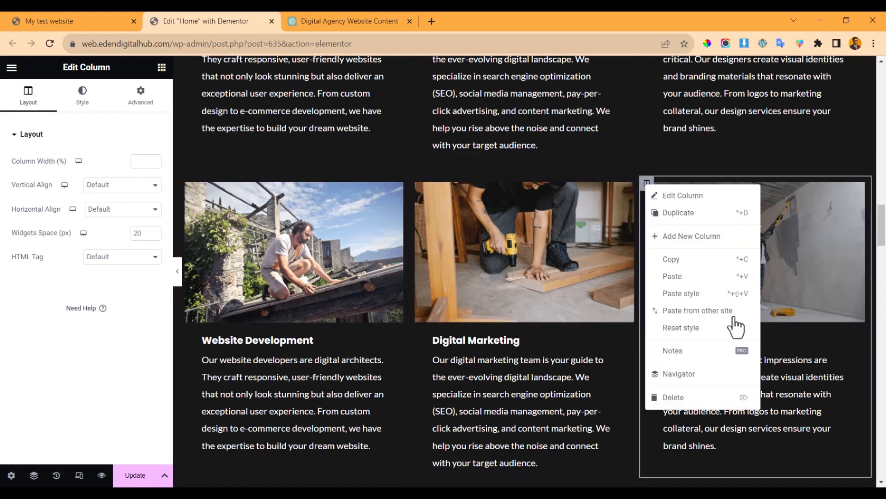
key(Delete)
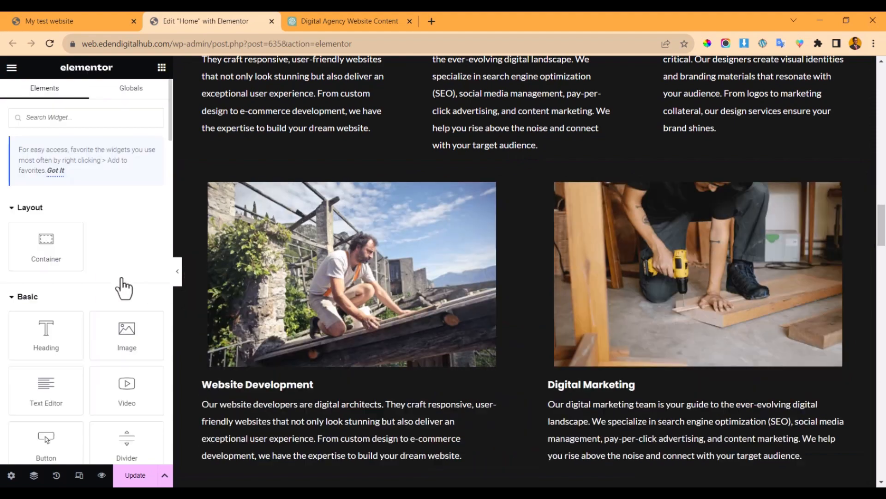
scroll(476, 236, up, 5)
scroll(473, 221, down, 3)
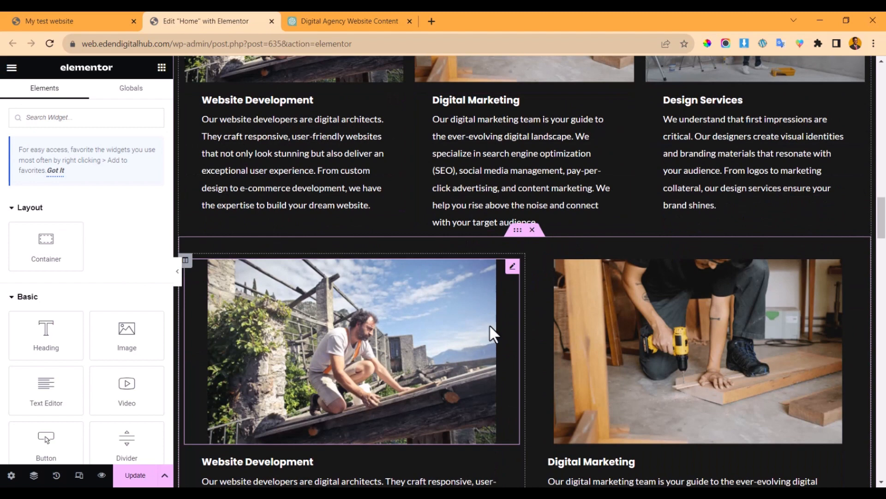
key(ctrl+z)
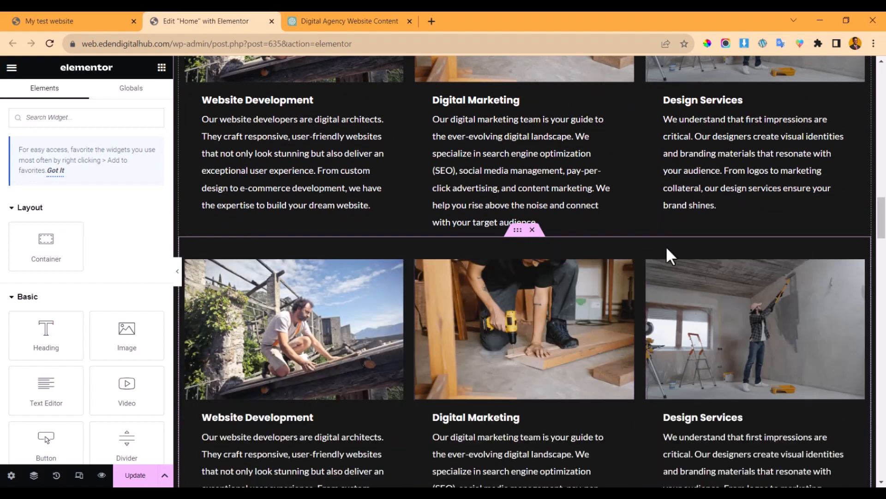
scroll(665, 246, down, 2)
- Delete the Design Services and Digital Marketing images and text boxes from the copied row
right_click(748, 225)
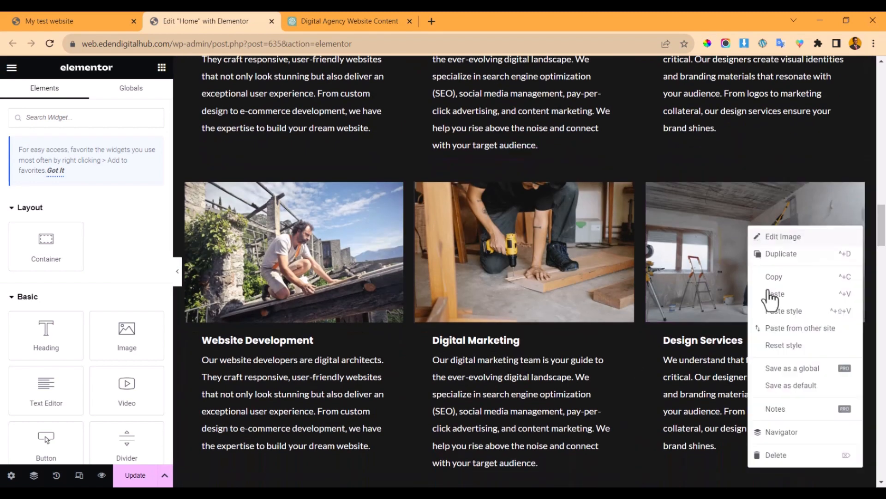
click(776, 456)
right_click(715, 234)
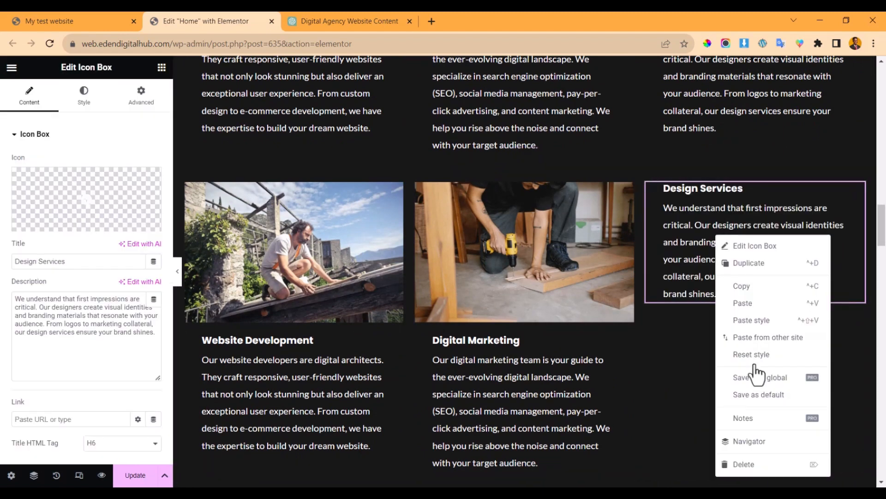
click(751, 465)
right_click(522, 216)
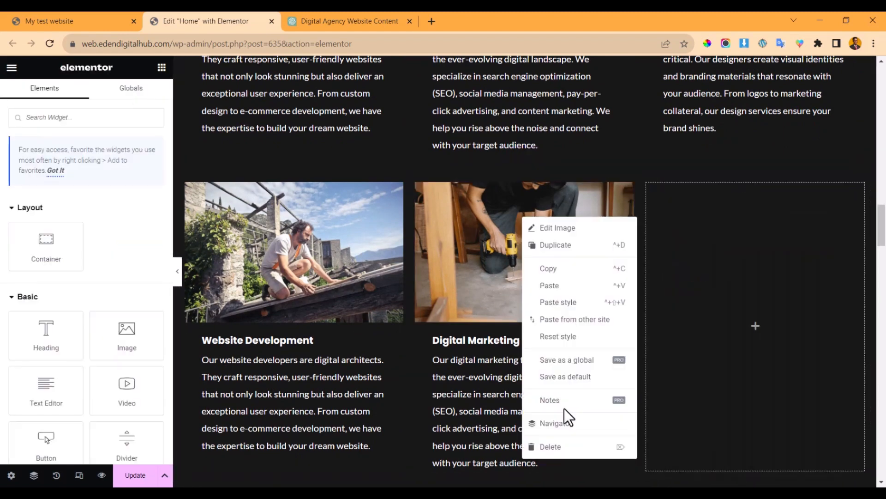
click(567, 450)
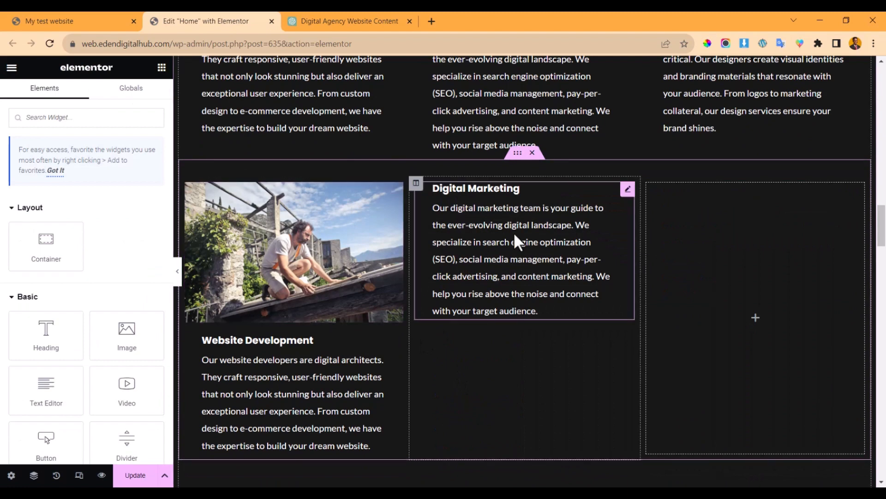
right_click(513, 232)
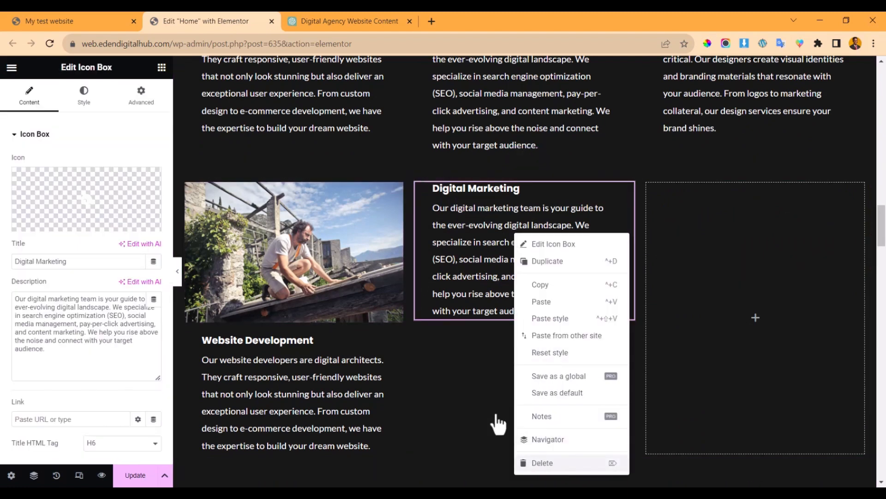
key(Delete)
scroll(359, 258, up, 3)
scroll(287, 296, down, 6)
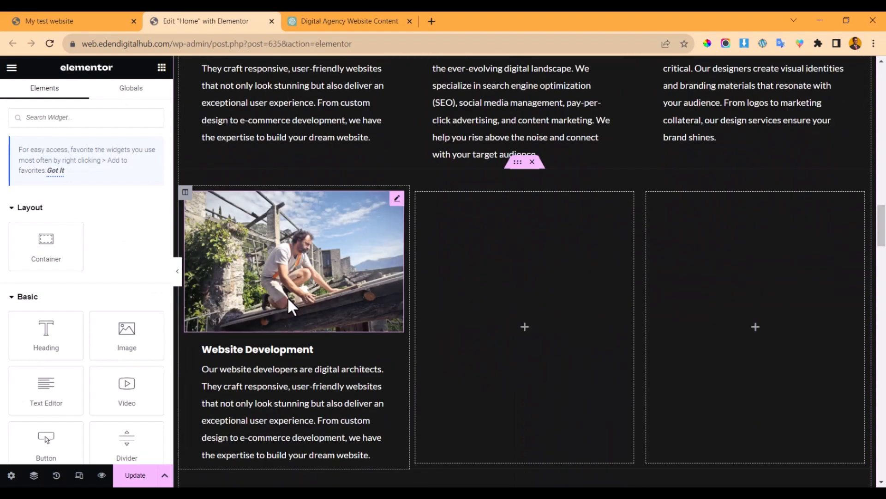
- Replace the copied box's Website Development title with 'E-Commerce Solutions' copied from ChatGPT
click(336, 14)
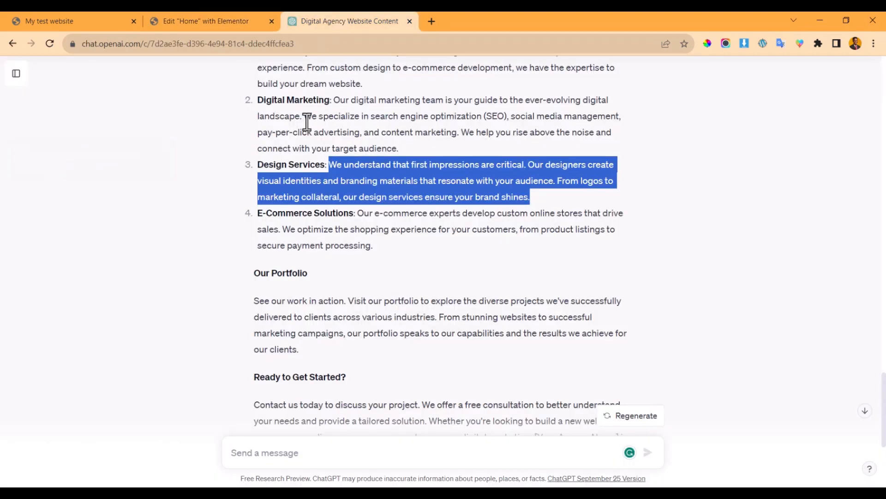
drag(258, 213, 347, 214)
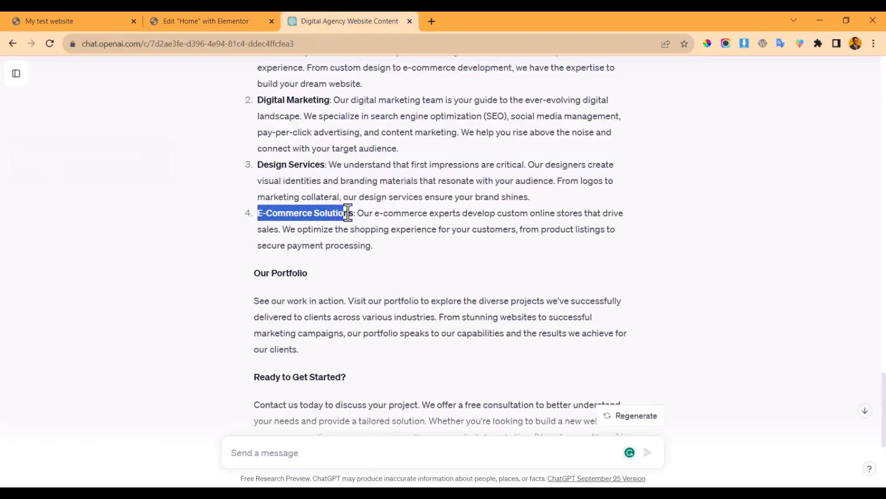
click(238, 18)
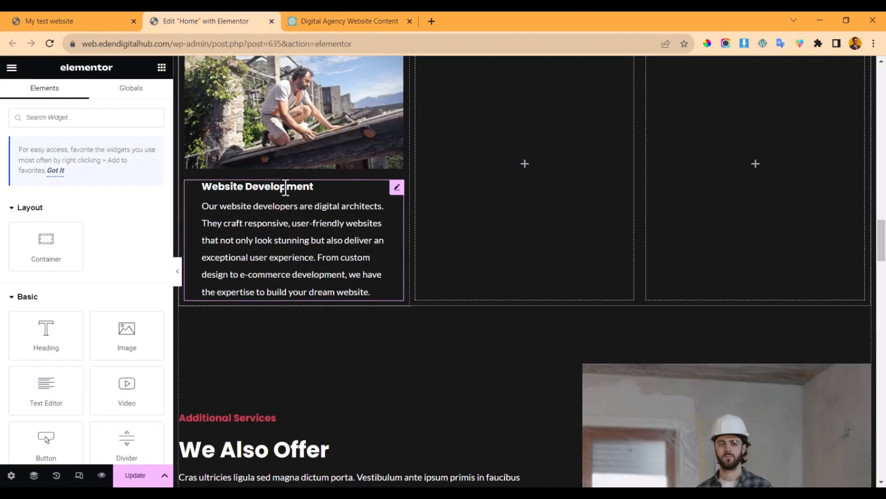
click(192, 212)
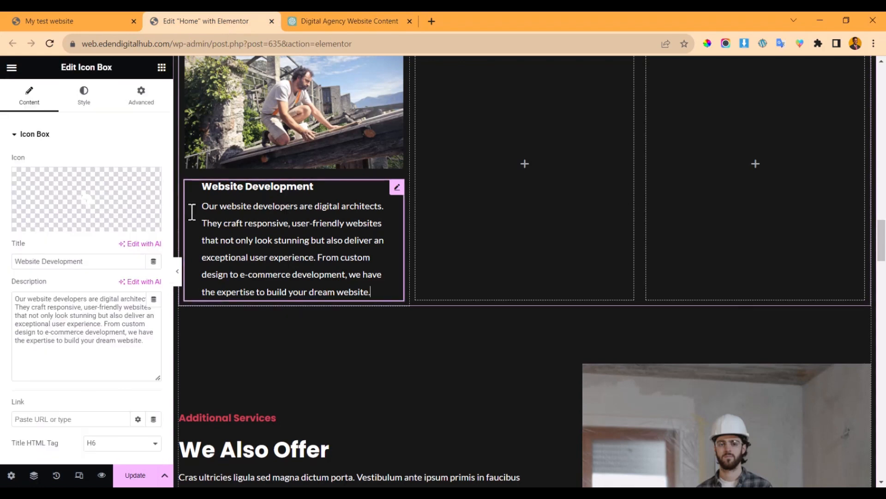
triple_click(80, 261)
text(E-Commerce Solutions)
- Replace the box's description with ChatGPT's E-Commerce Solutions description
click(345, 19)
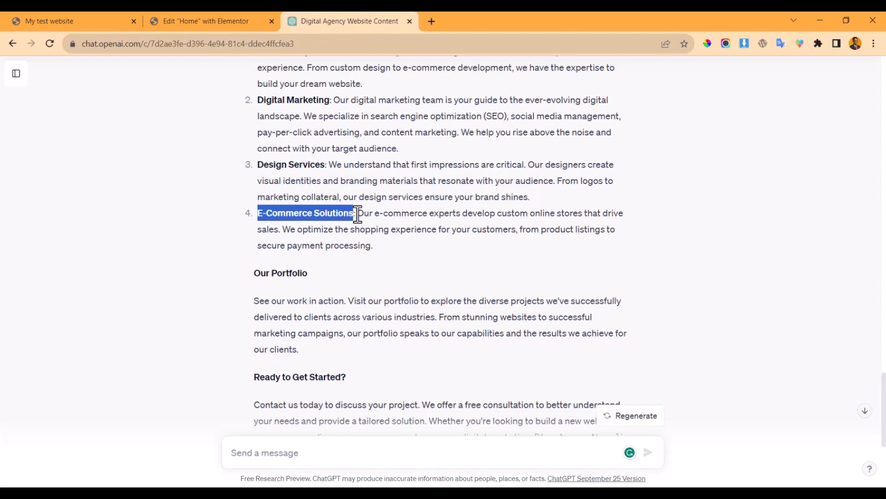
drag(357, 213, 384, 250)
key(ctrl+c)
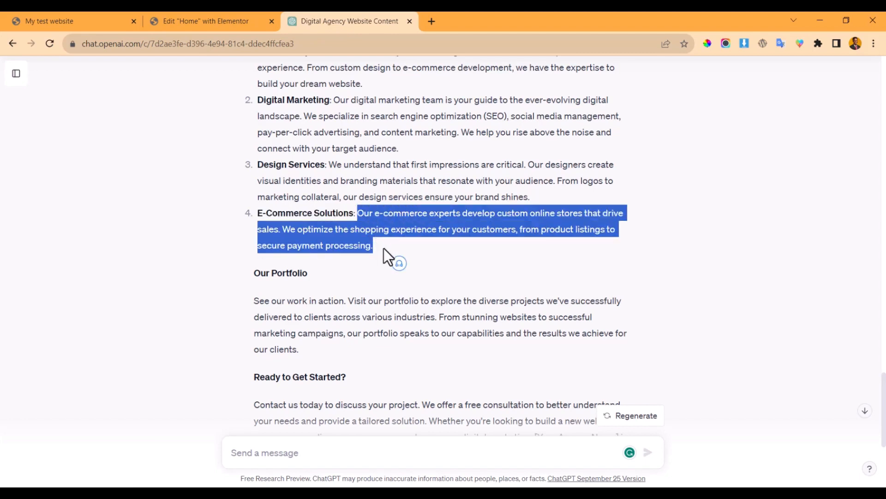
click(201, 24)
triple_click(57, 348)
key(ctrl+v)
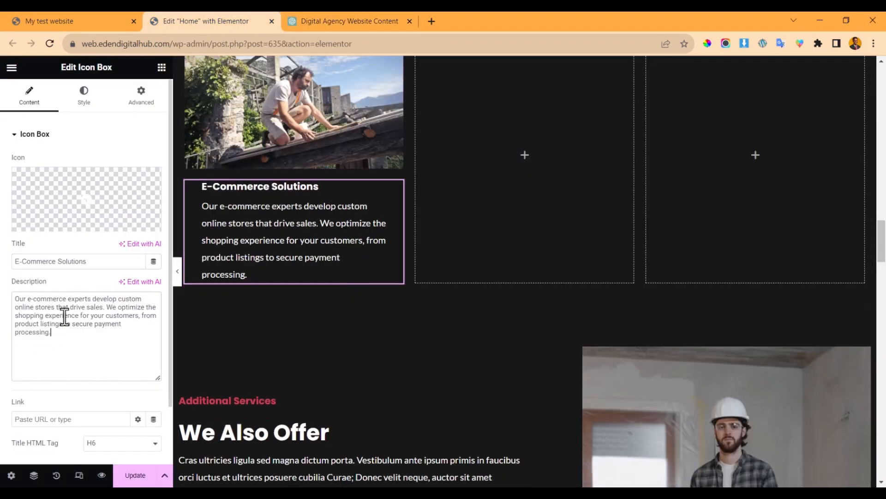
scroll(257, 248, up, 7)
scroll(282, 231, up, 3)
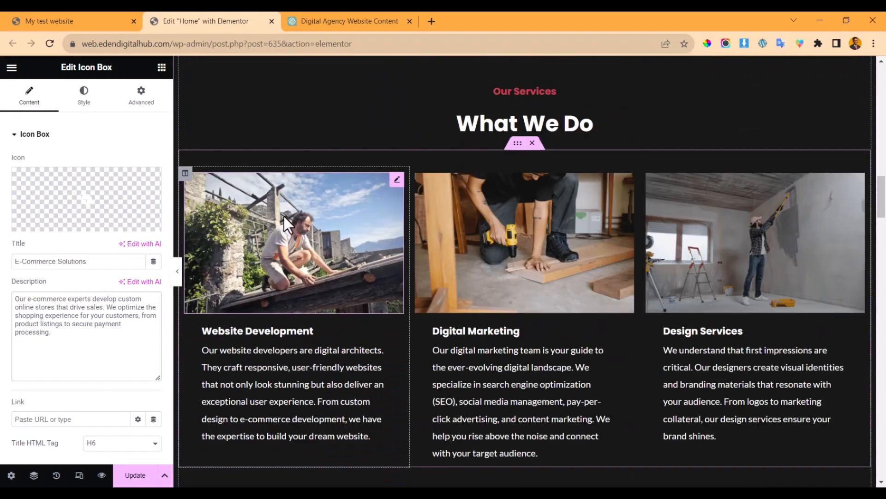
click(284, 206)
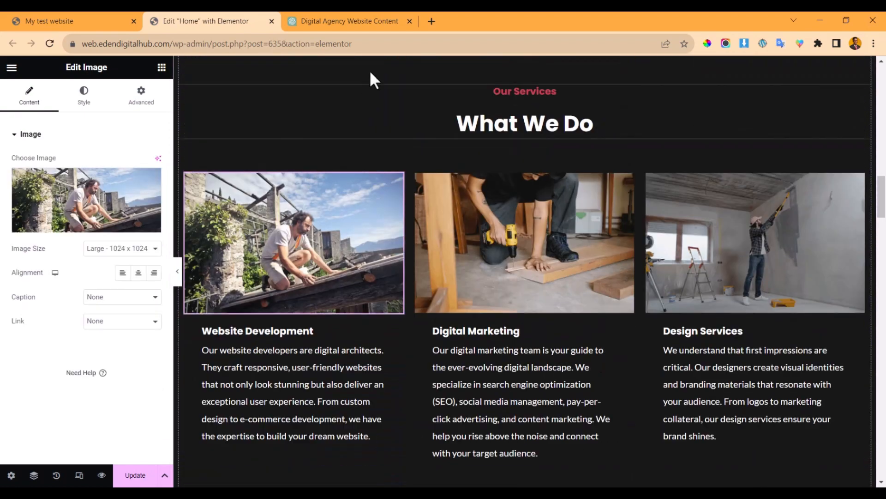
- Open freepik.com, pexels.com, pixabay.com and unsplash.com in new browser tabs
click(432, 22)
text(freepik.com)
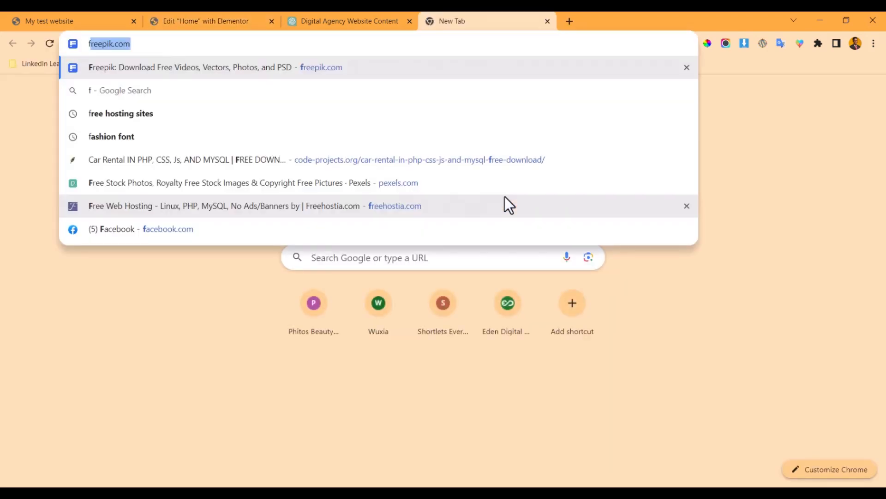
key(Return)
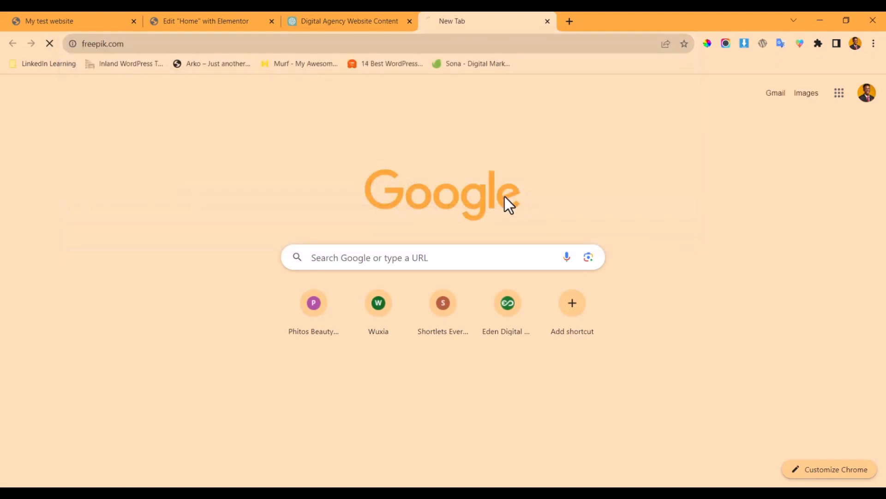
click(572, 21)
text(pexels.com)
key(Return)
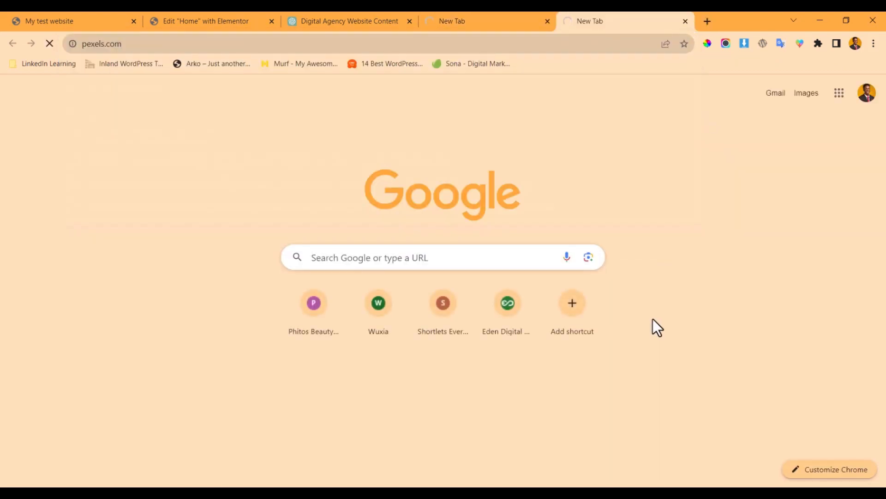
click(707, 21)
text(pi)
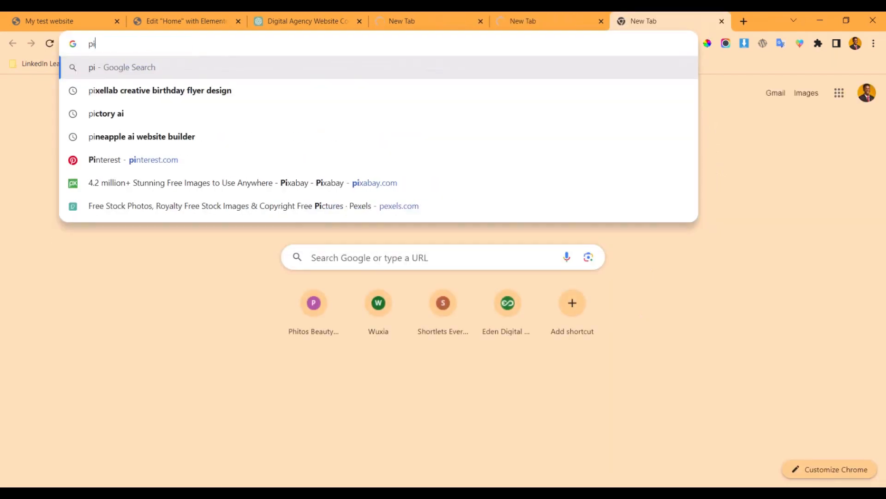
text(xa)
key(Return)
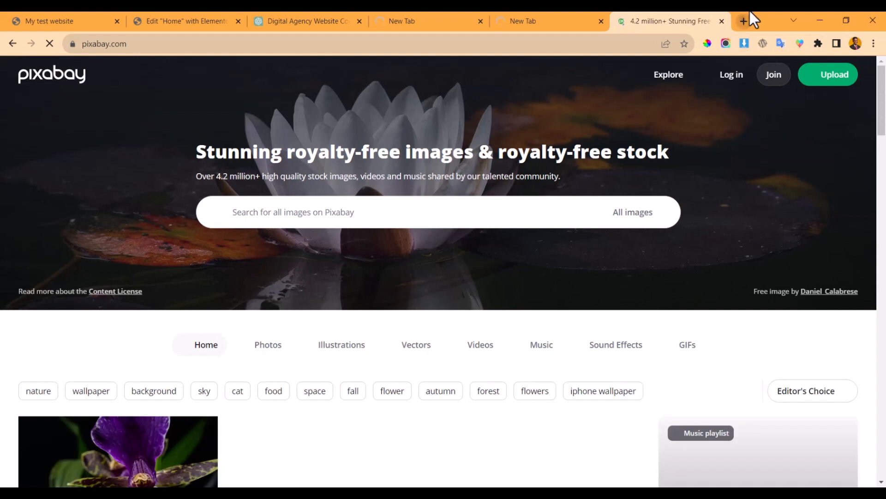
click(750, 11)
text(unsp)
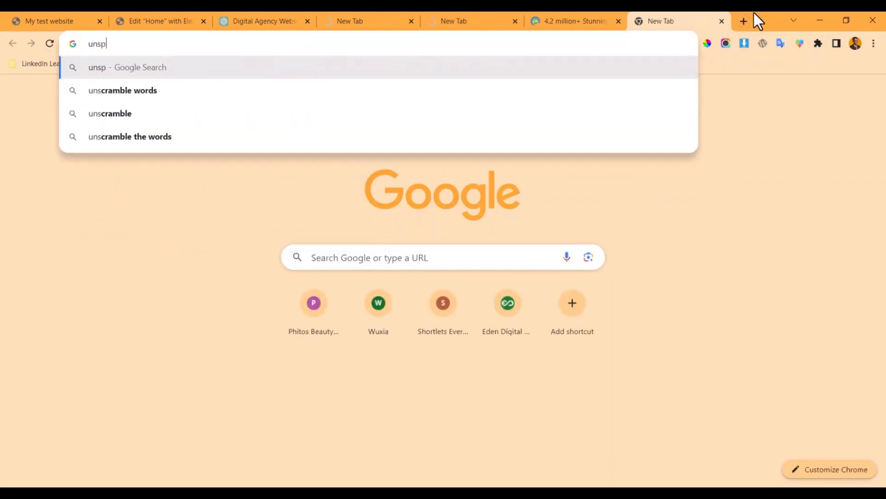
text(lash.com)
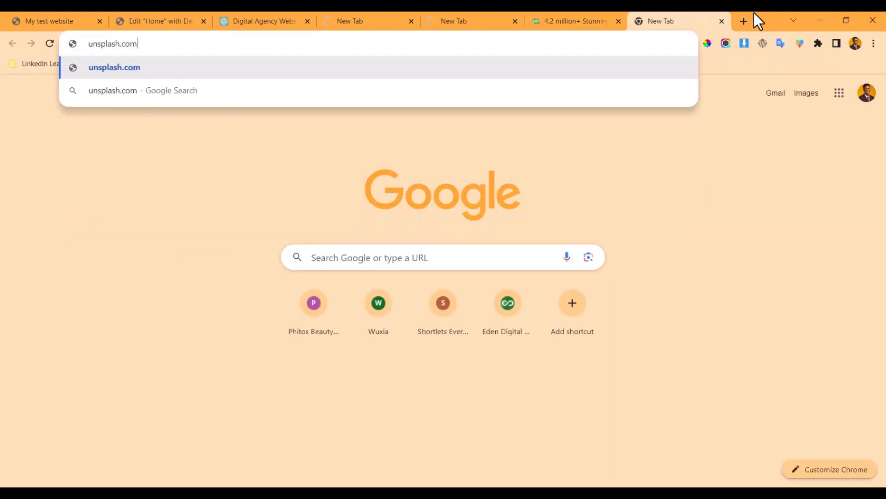
key(Return)
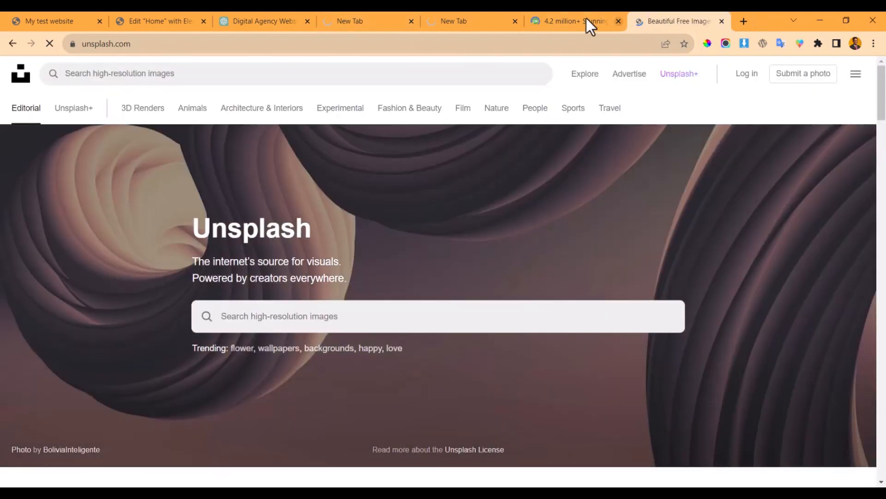
- Check the Pexels, Freepik and Unsplash tabs, then return to the Elementor Home page editor
click(467, 20)
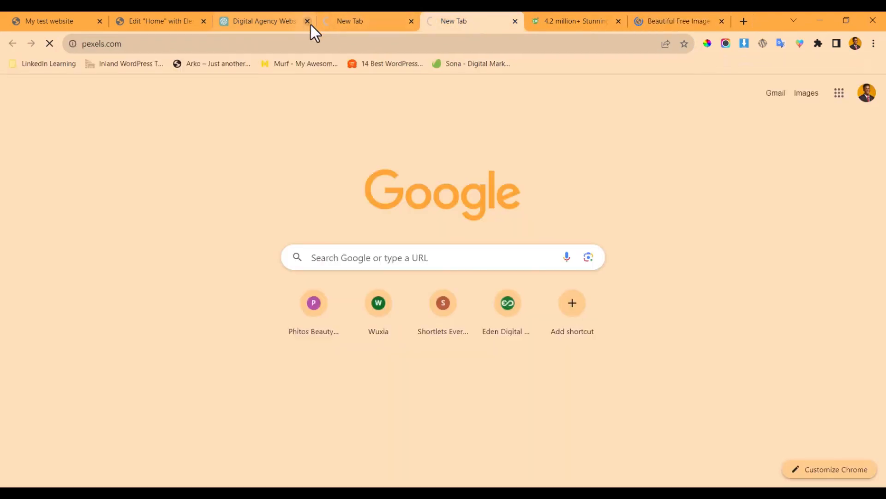
click(389, 12)
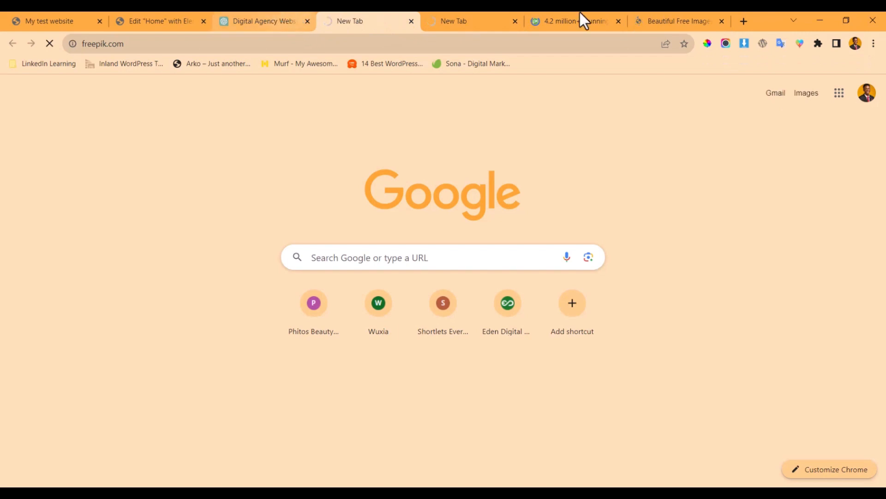
click(692, 13)
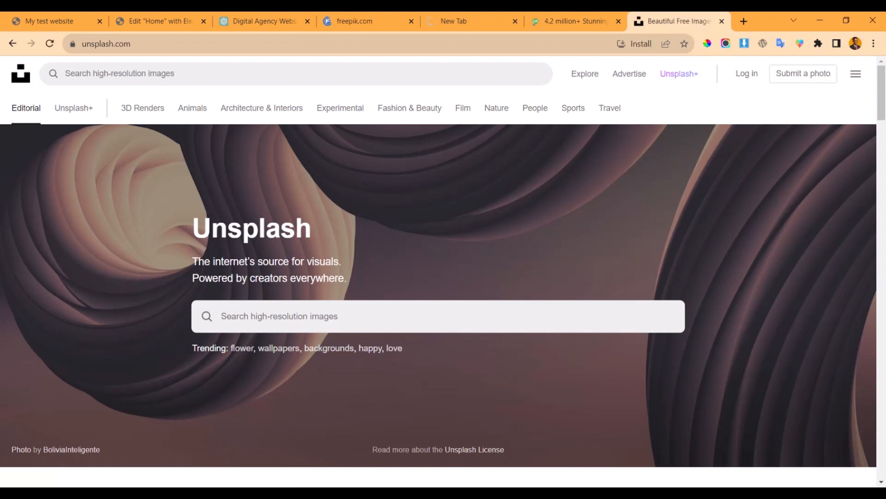
click(256, 18)
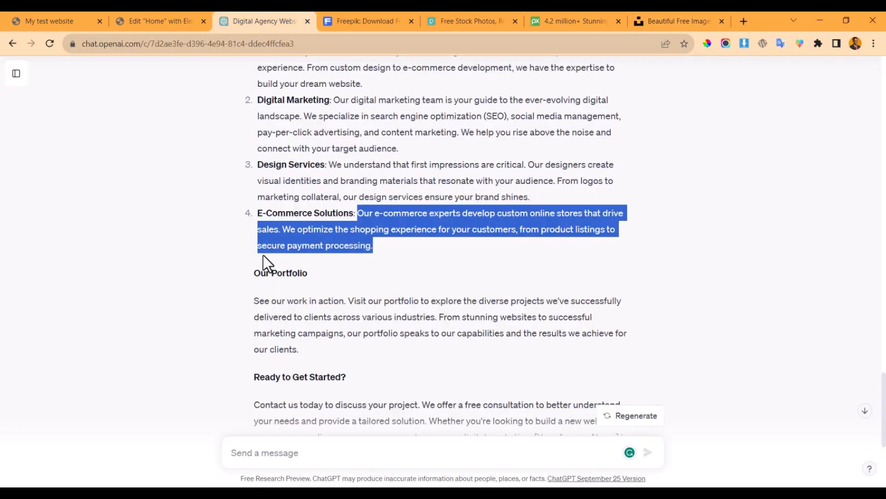
click(113, 20)
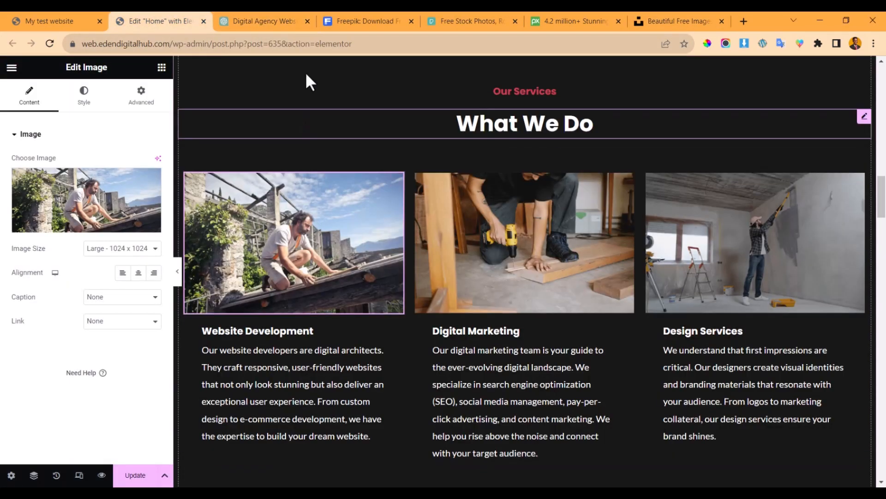
- Search Freepik for 'website development' and browse the resulting images
click(367, 18)
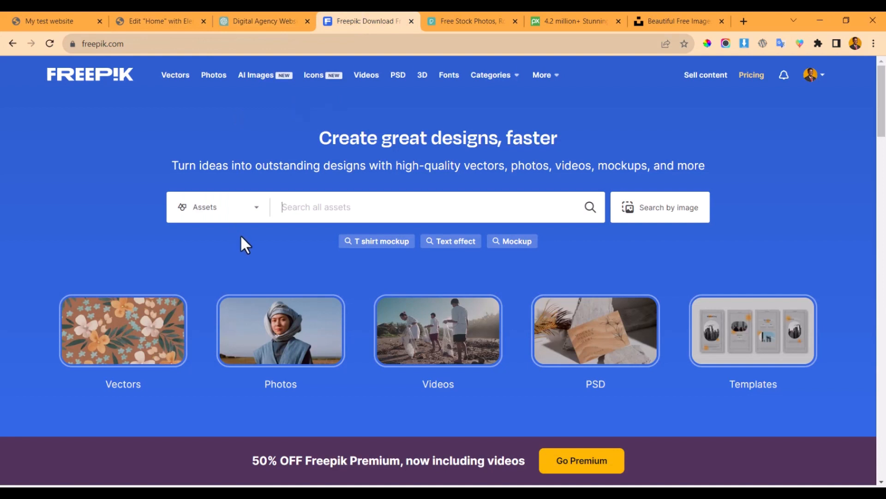
text(website)
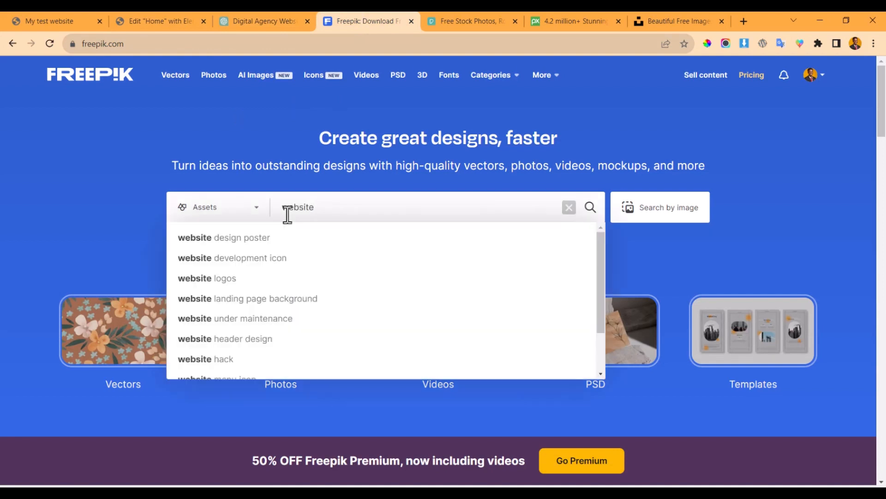
text( develop)
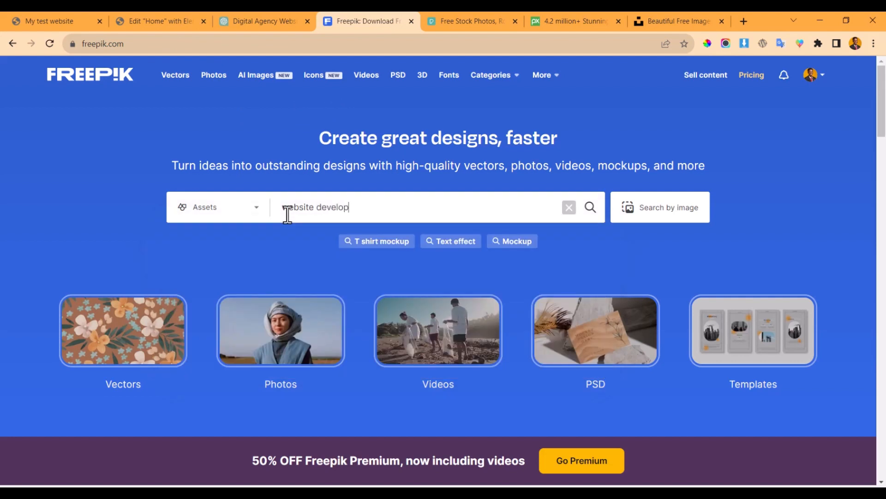
text(ment)
key(Return)
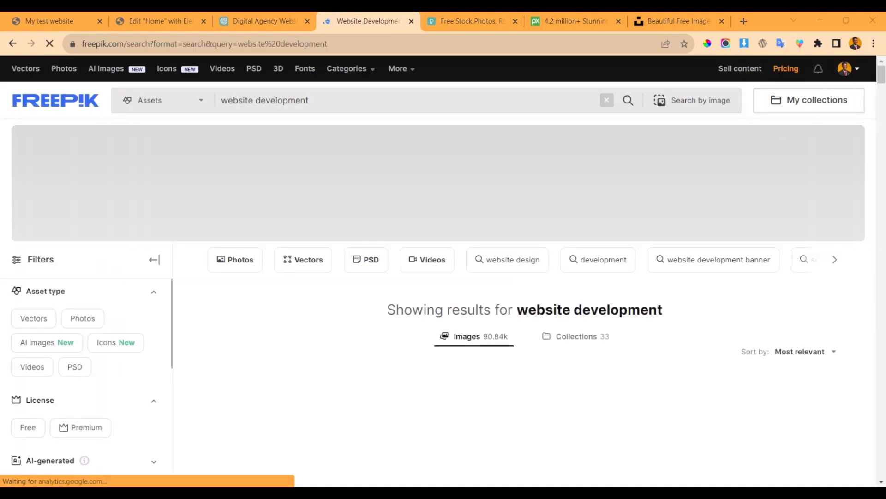
scroll(503, 397, down, 5)
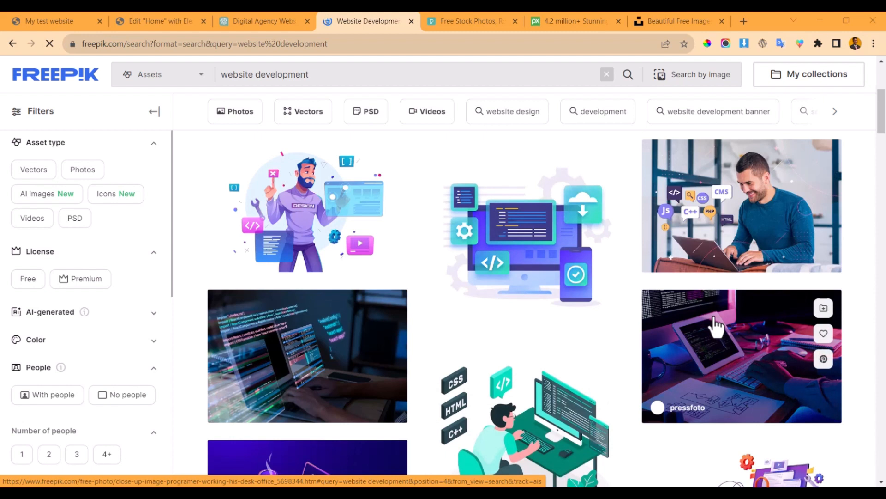
scroll(716, 310, down, 6)
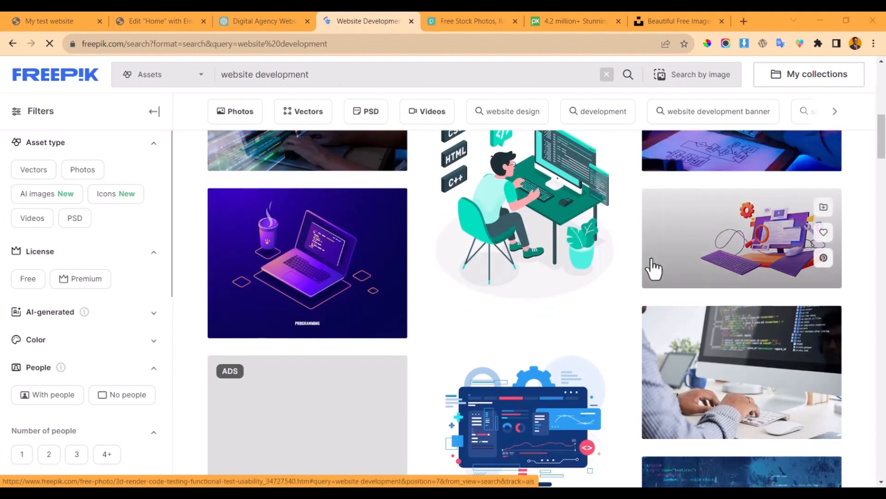
scroll(531, 295, down, 6)
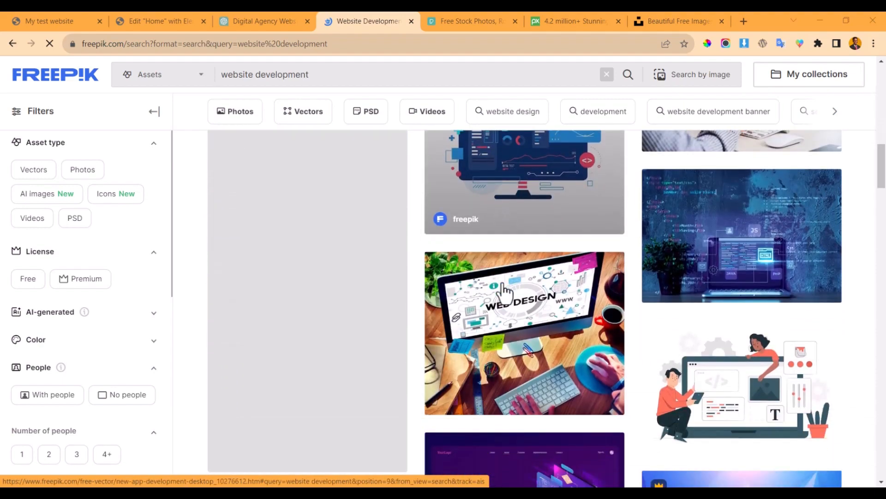
scroll(507, 427, down, 3)
scroll(514, 289, up, 3)
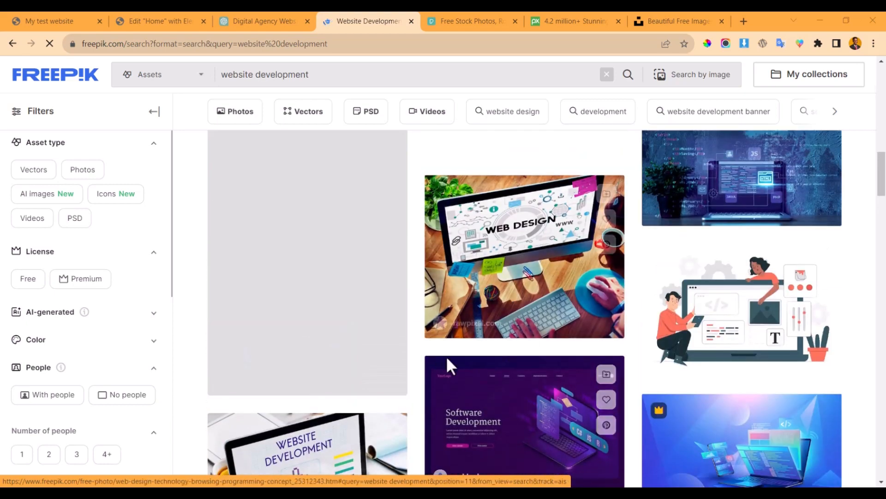
scroll(519, 257, down, 3)
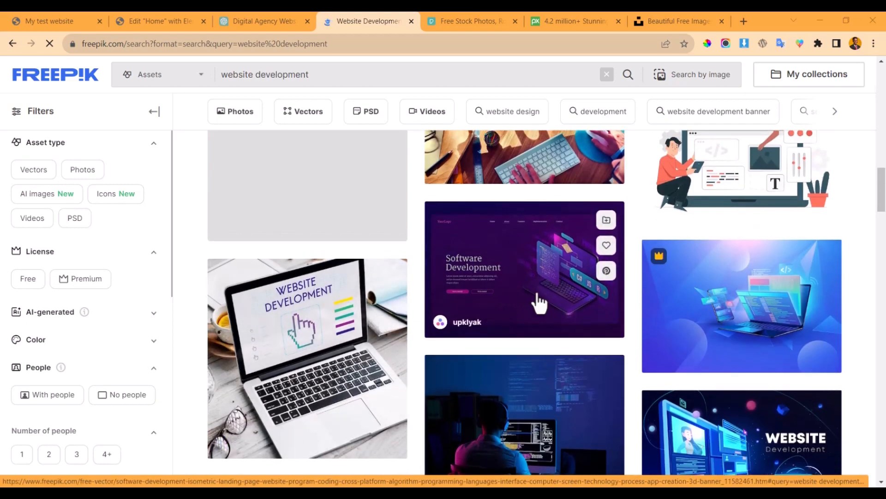
scroll(538, 301, down, 3)
- Search Pexels for 'website development' and browse the free photo results
click(460, 21)
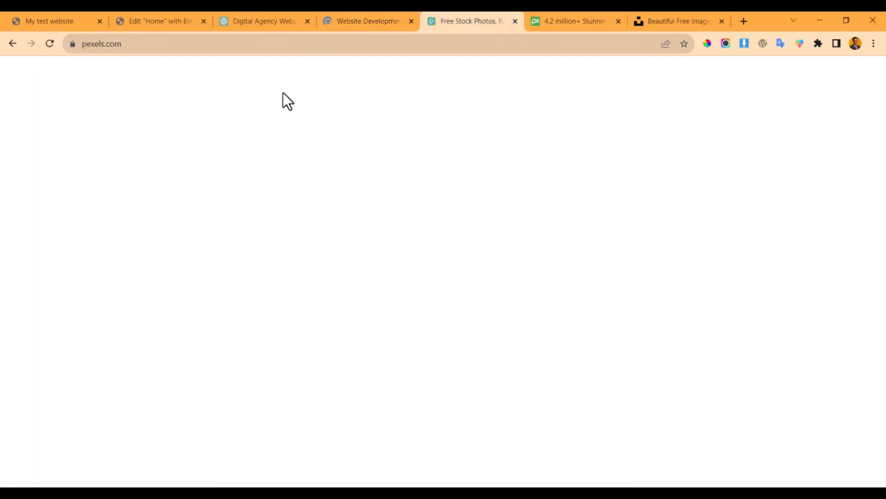
text(w)
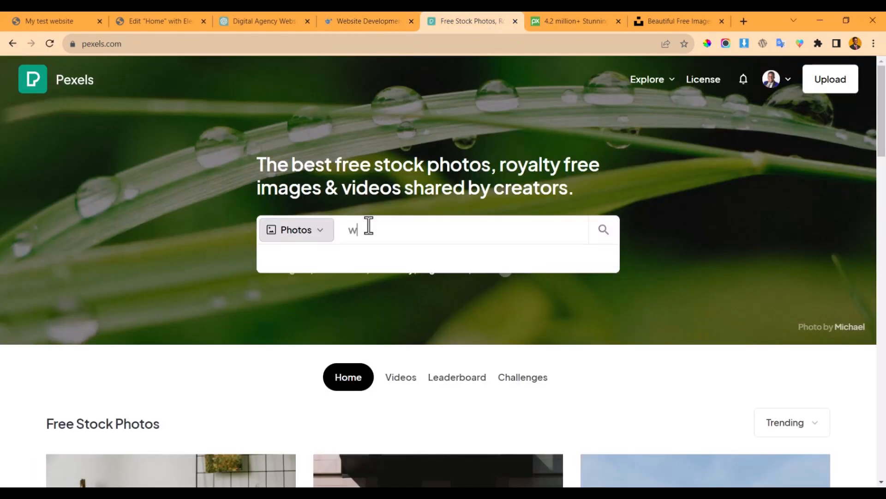
text(ebsite development)
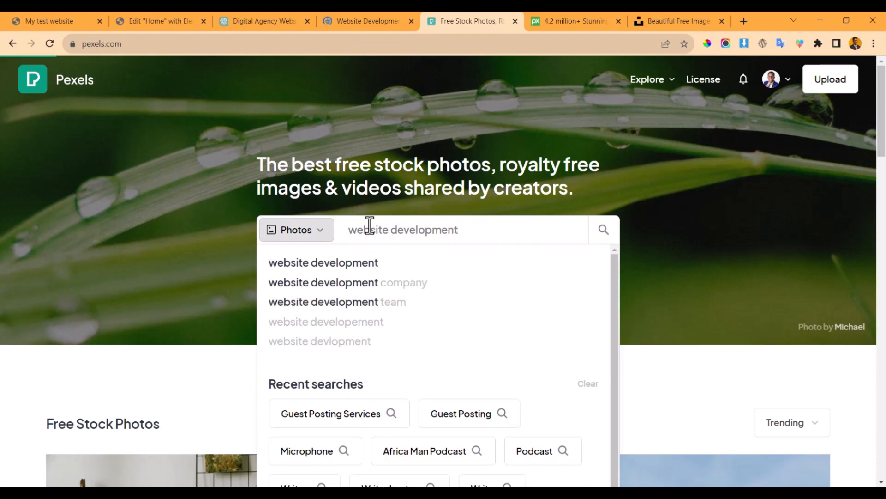
key(Return)
scroll(485, 178, down, 5)
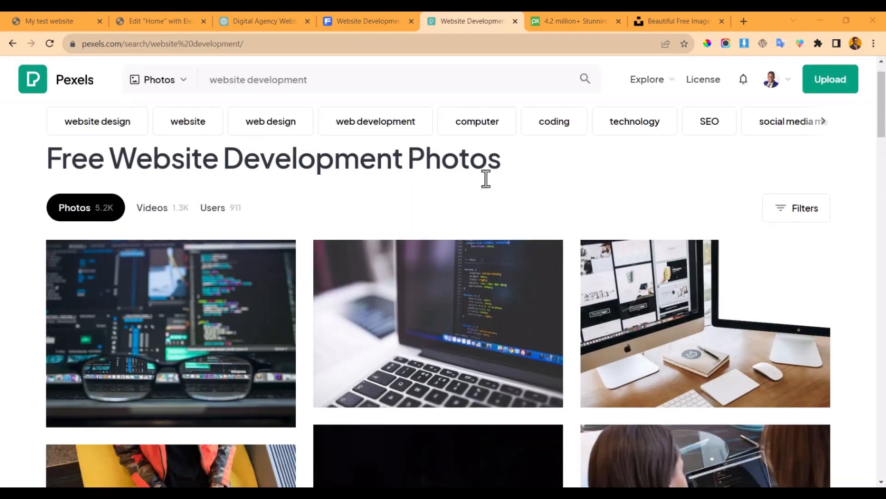
scroll(372, 245, down, 5)
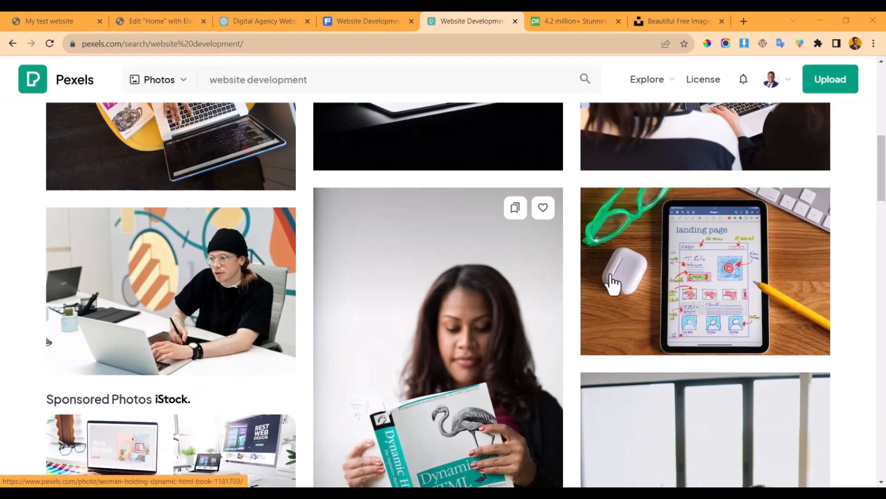
scroll(406, 310, down, 3)
scroll(367, 189, up, 7)
scroll(364, 189, down, 5)
scroll(356, 203, up, 10)
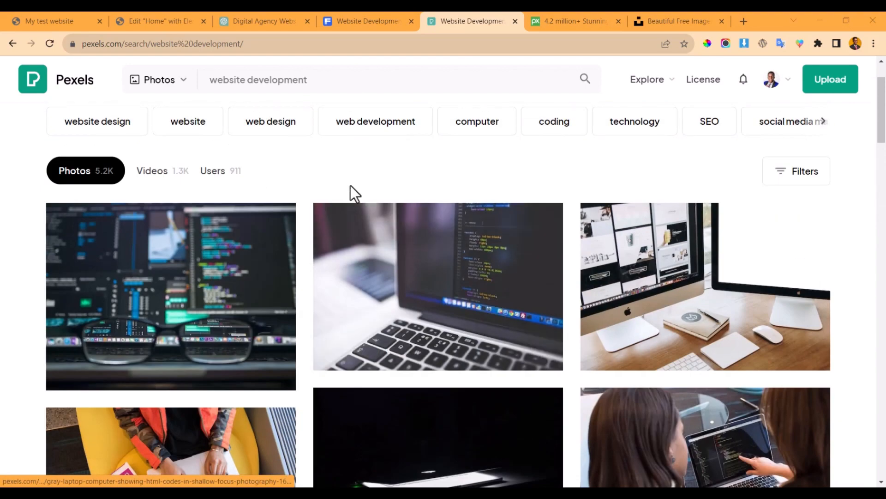
- Download the Freepik WEBSITE DEVELOPMENT laptop photo in Medium 1500 × 1500 px size
click(386, 21)
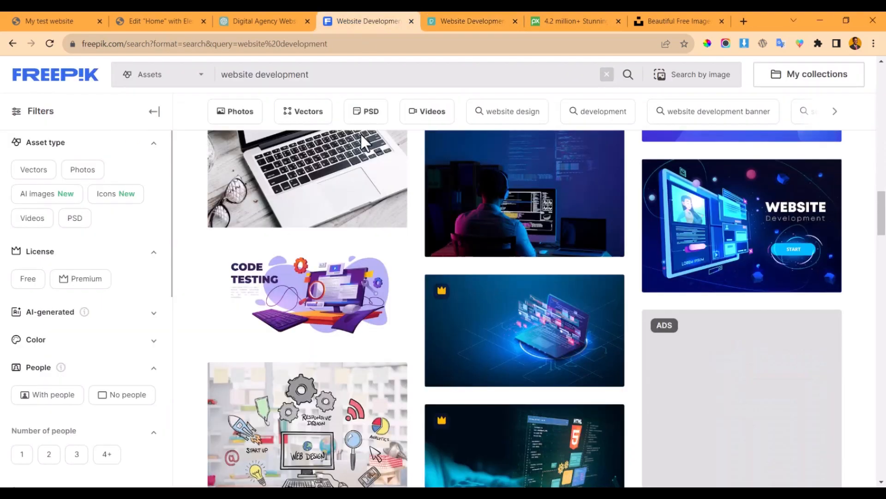
scroll(365, 217, up, 3)
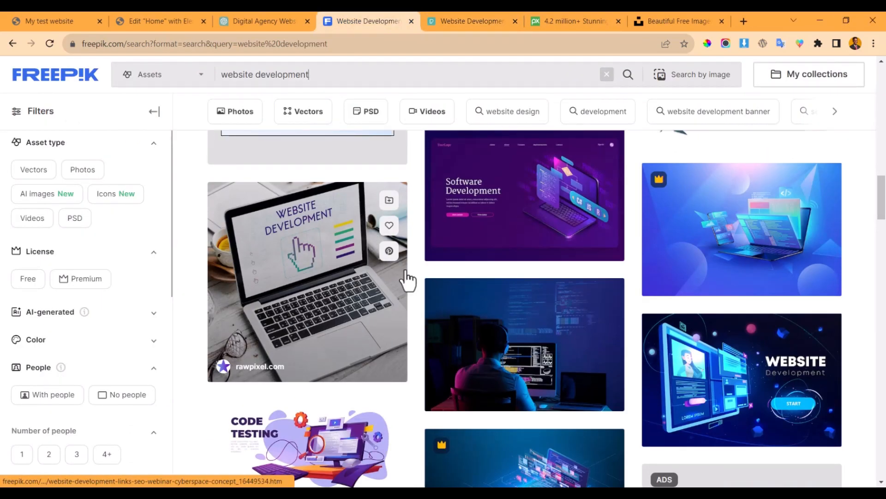
click(300, 256)
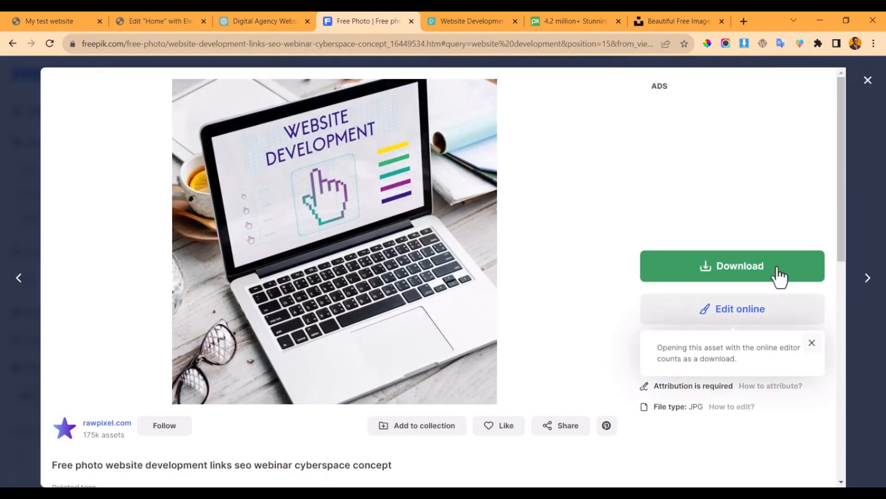
click(737, 272)
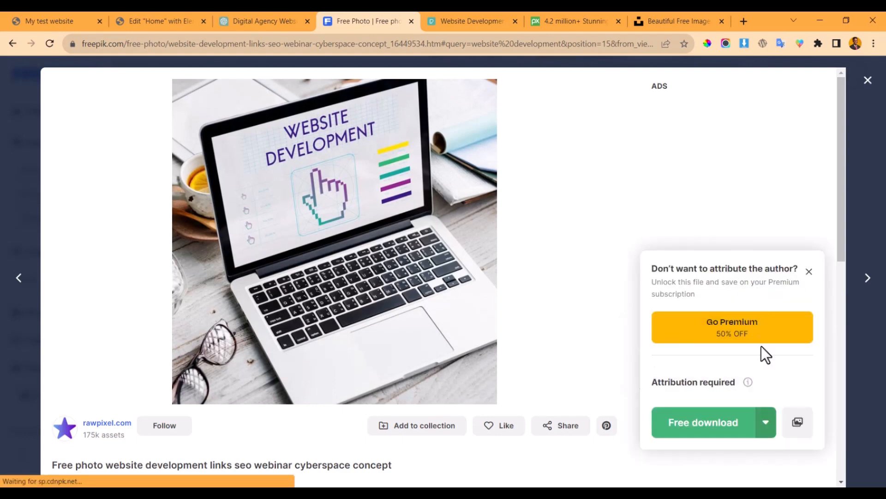
scroll(753, 328, down, 2)
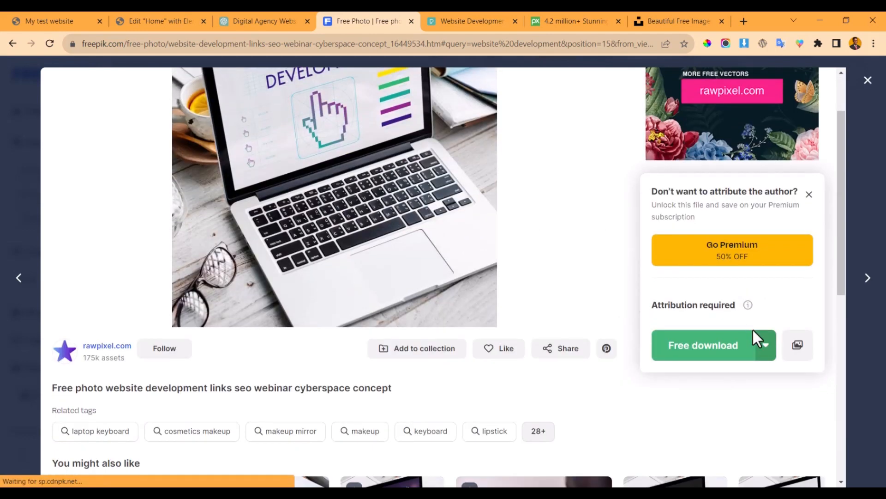
click(766, 347)
scroll(738, 368, down, 2)
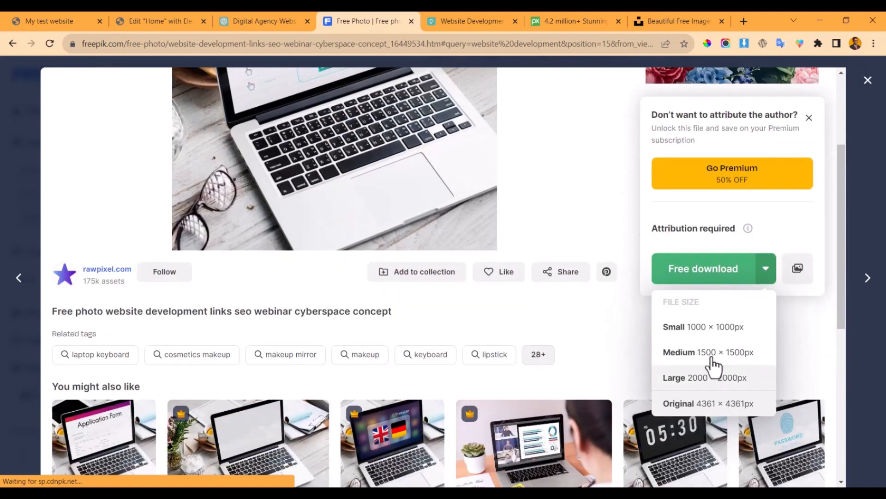
click(714, 356)
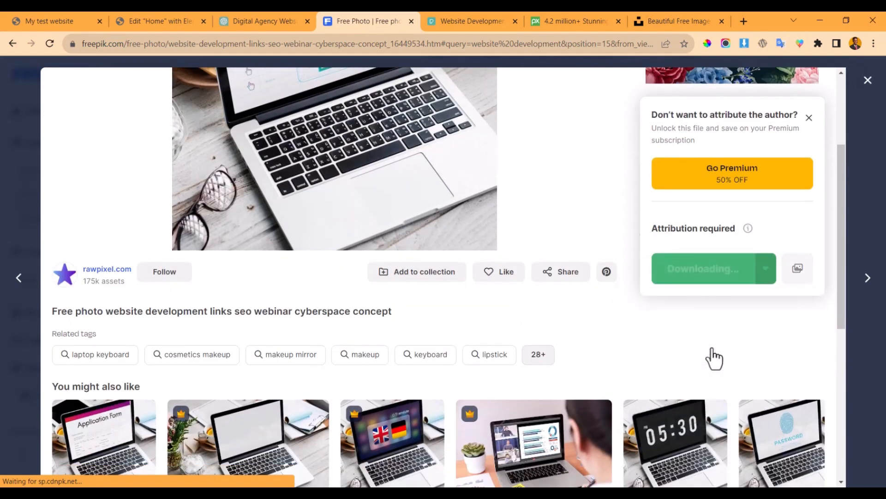
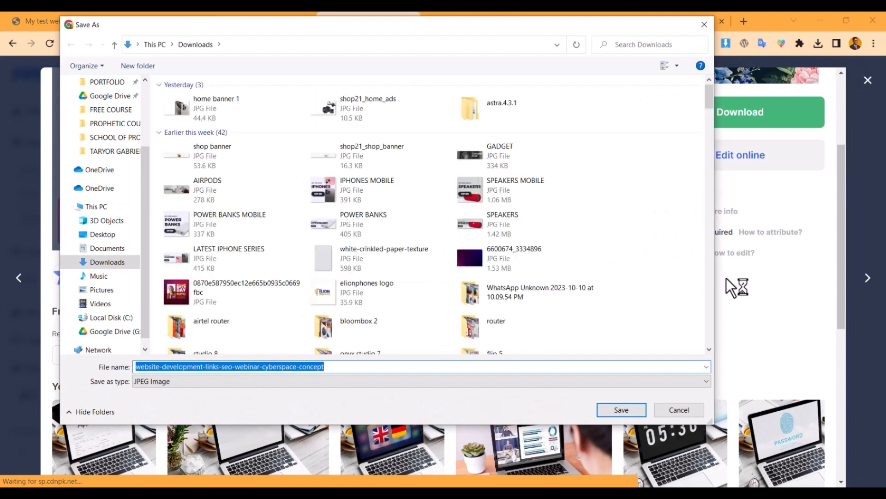
- Save the website-development-links-seo-webinar-cyberspace-concept.jpg photo to Downloads and return to the Elementor editor
key(Return)
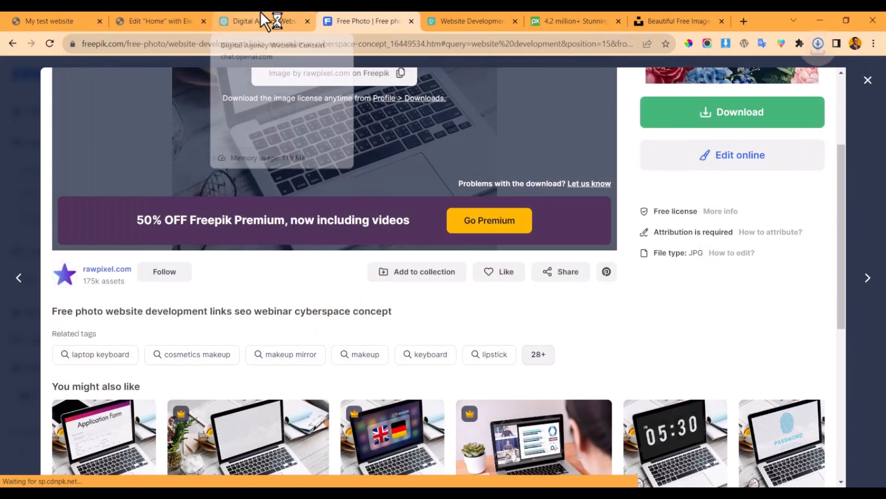
click(260, 12)
click(187, 20)
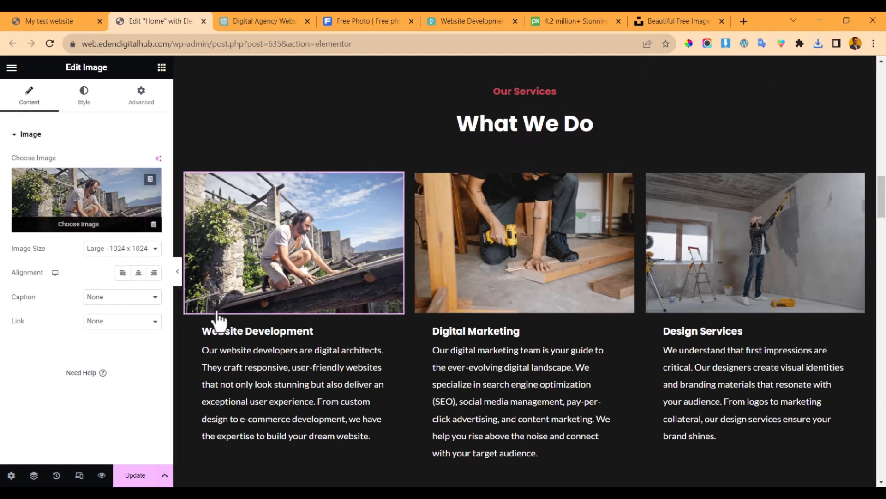
- Upload the downloaded laptop photo and insert it as the Website Development card image
click(121, 210)
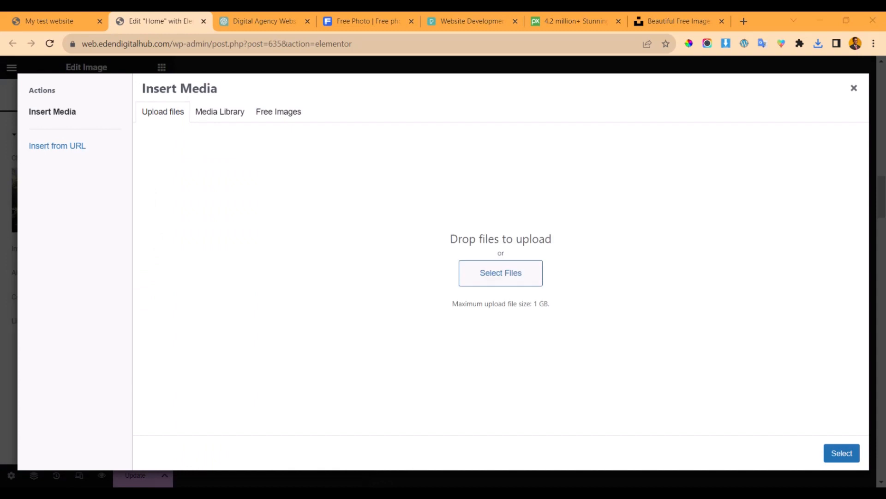
key(alt+Tab)
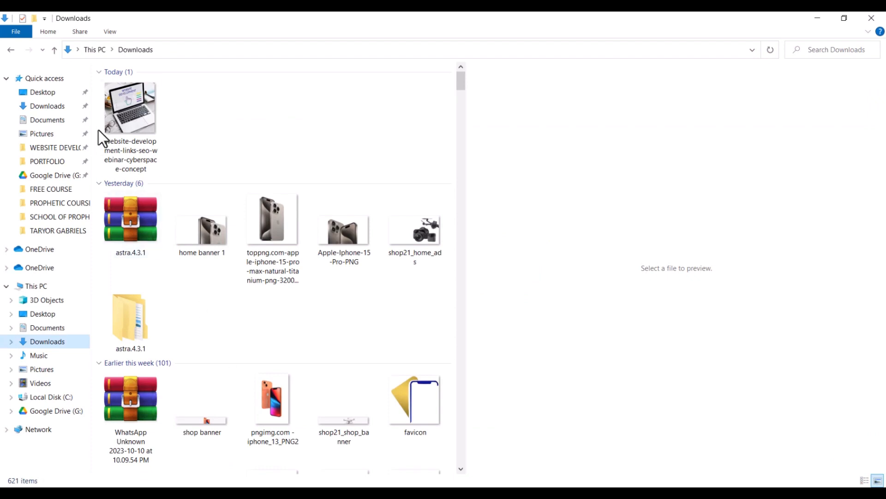
drag(115, 110, 144, 134)
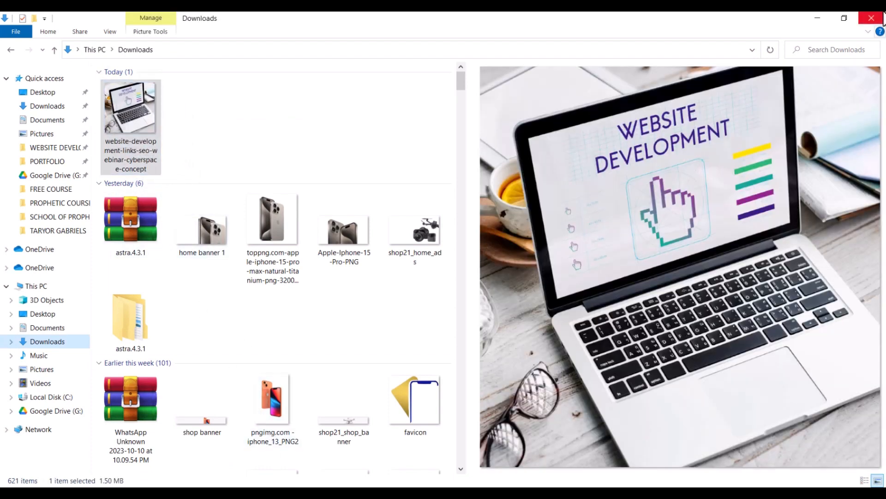
click(818, 18)
click(503, 276)
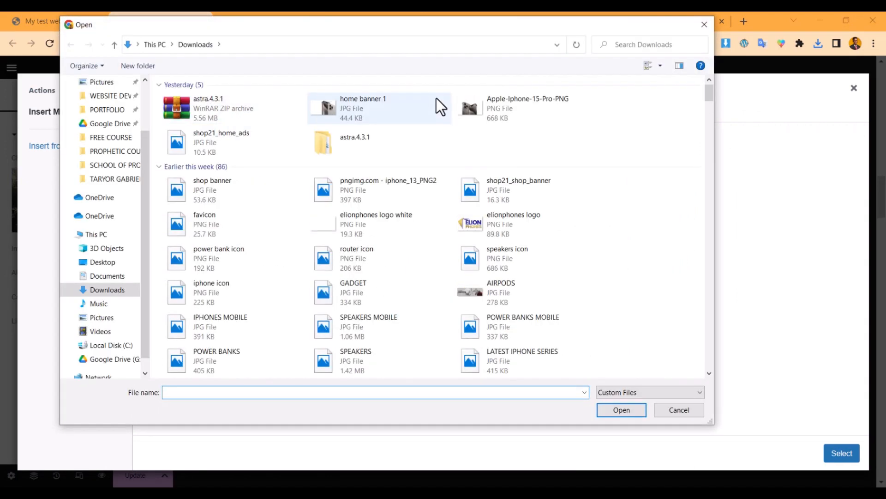
double_click(223, 104)
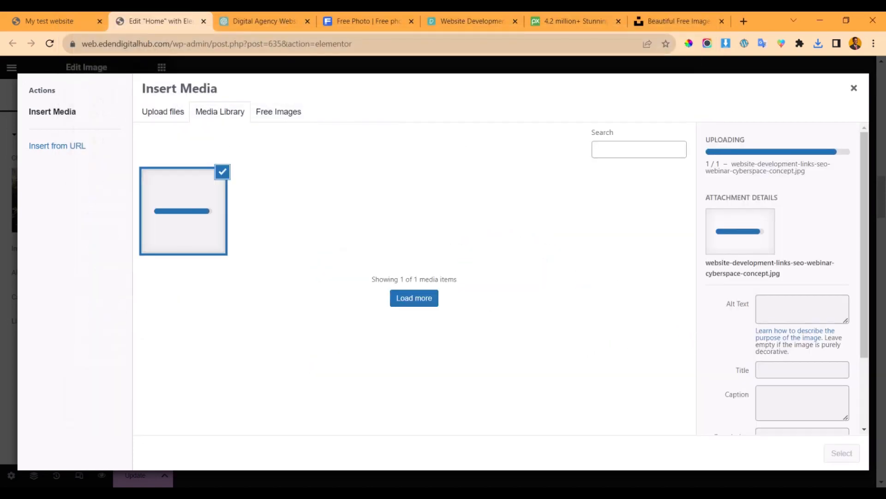
click(841, 452)
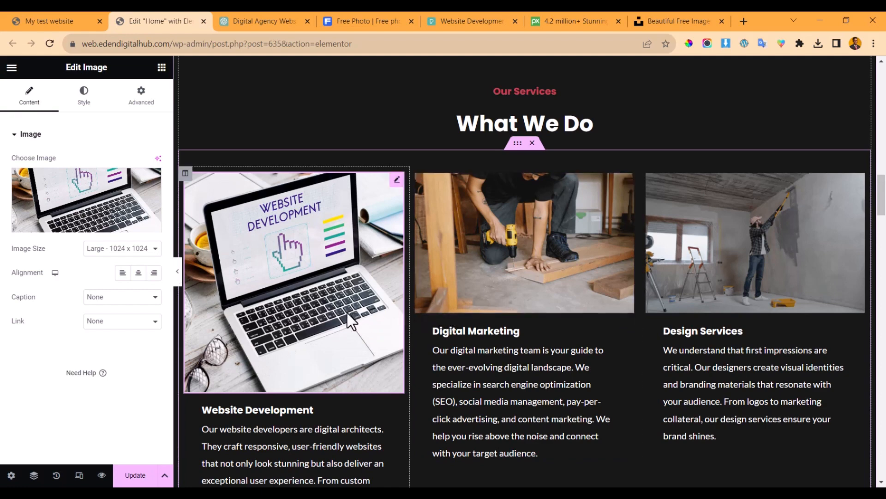
- Open the laptop photo in the image editor and set the crop selection to 1500 × 950
click(69, 217)
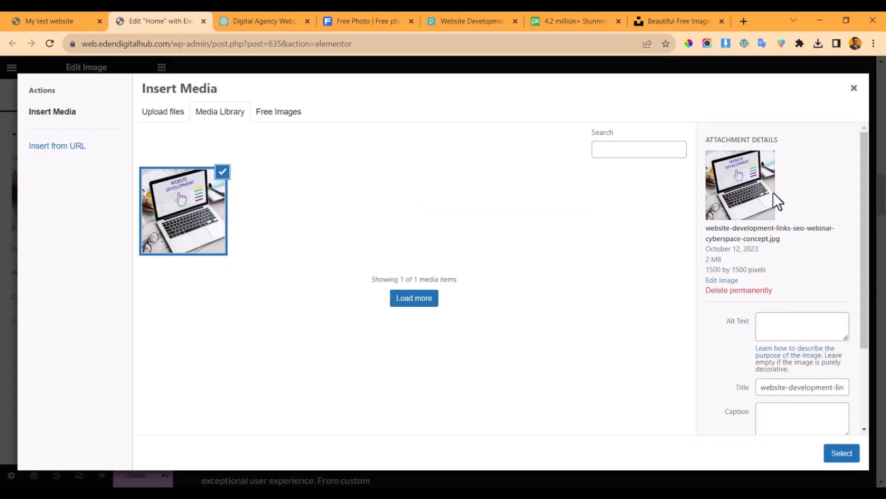
click(723, 282)
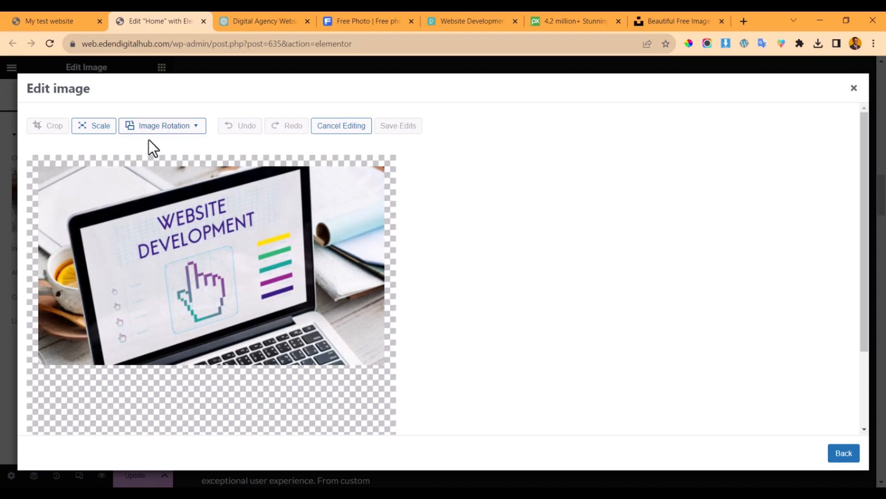
click(54, 131)
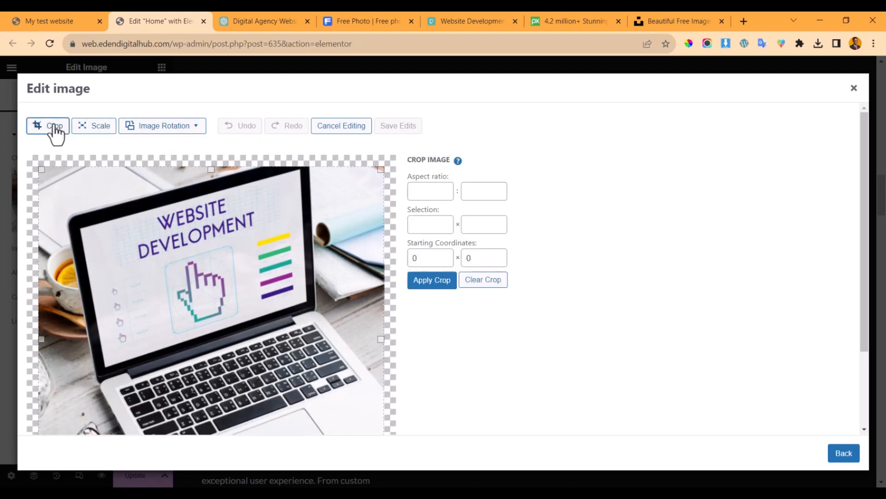
click(54, 132)
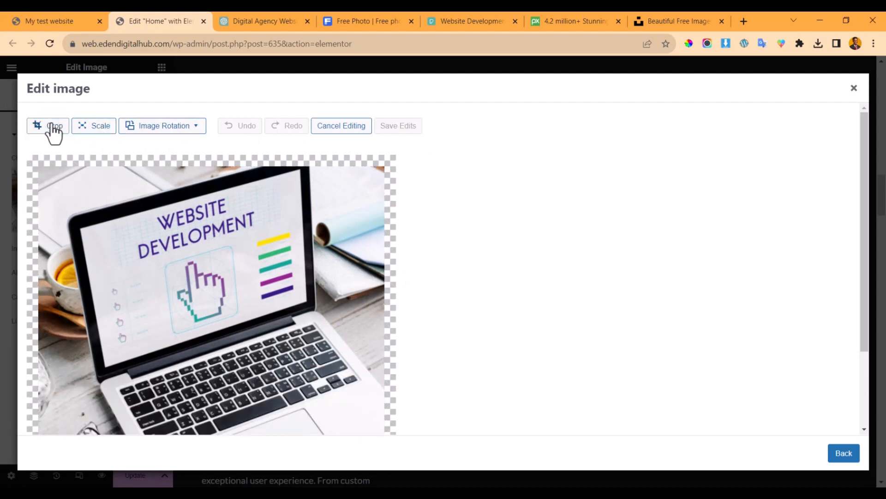
click(55, 132)
scroll(203, 237, down, 2)
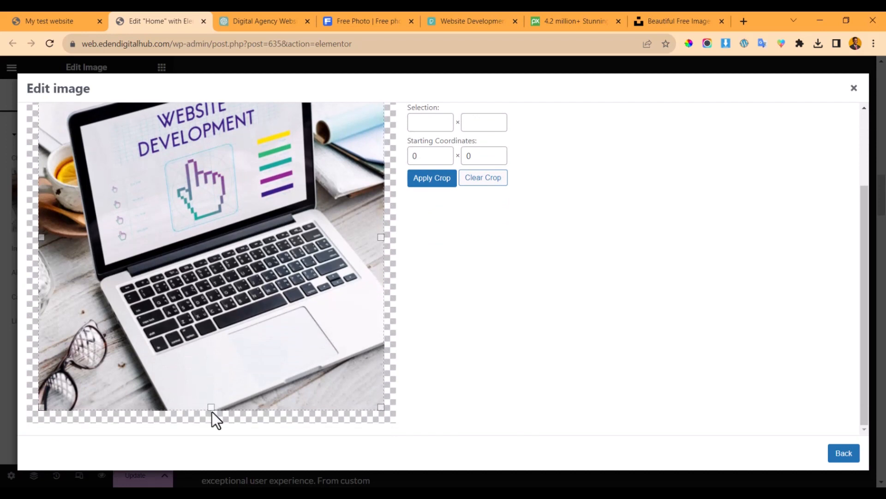
drag(212, 406, 227, 282)
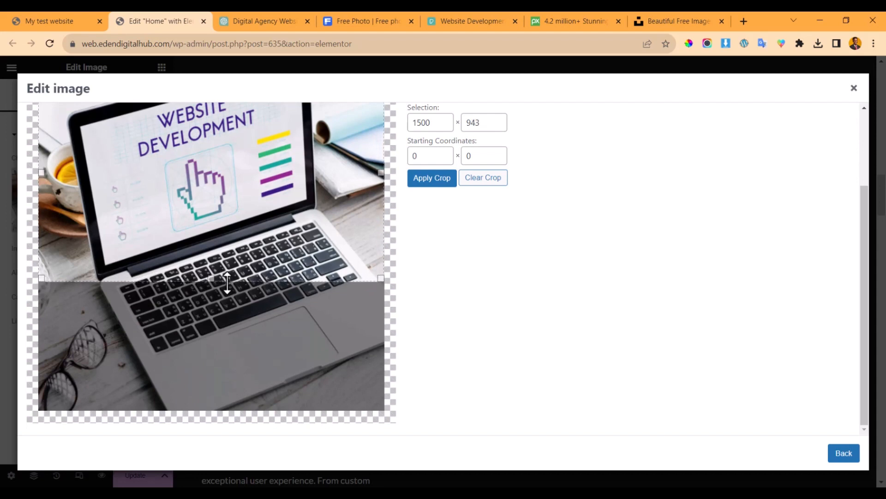
drag(471, 122, 493, 124)
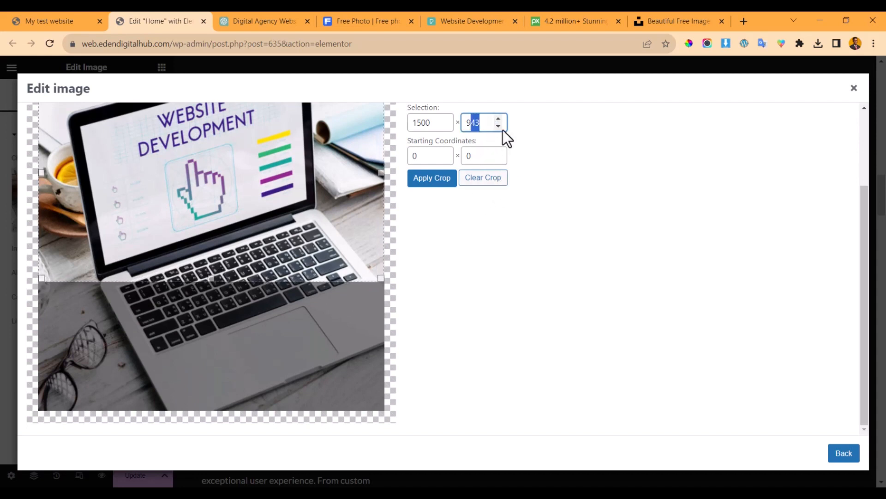
text(50)
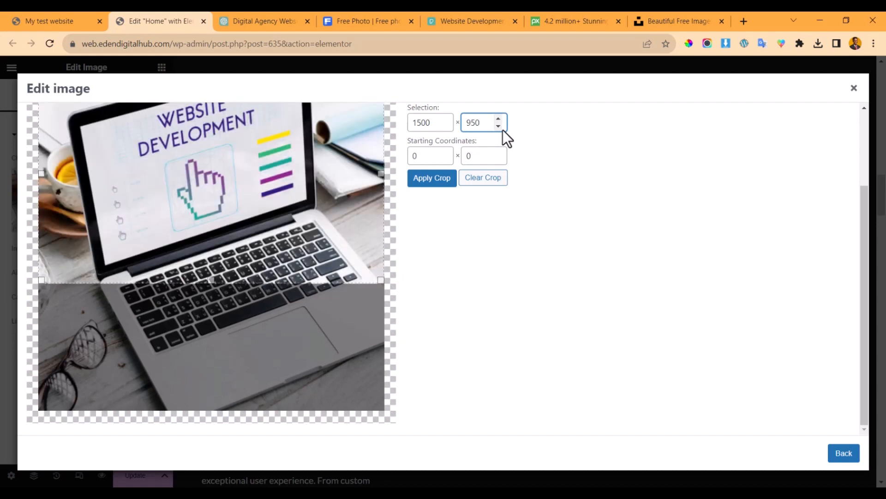
- Apply the crop, save the edits, and insert the cropped photo into the card
scroll(566, 218, up, 1)
scroll(566, 218, up, 2)
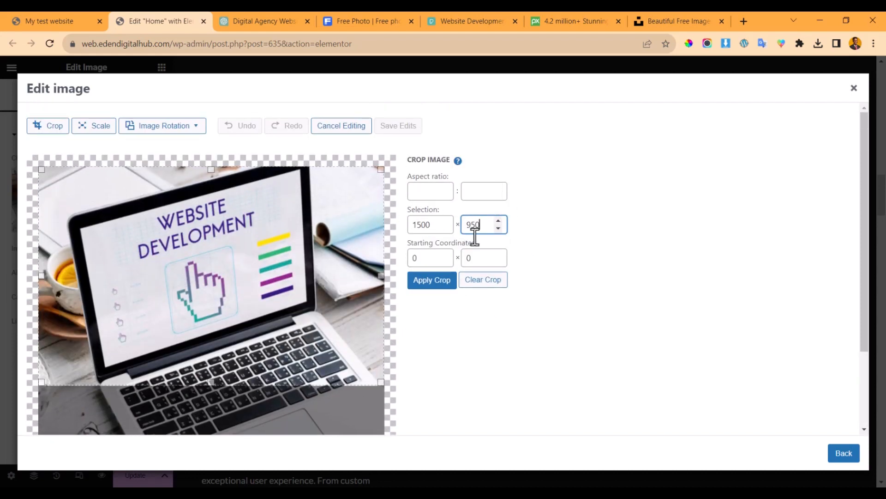
click(441, 280)
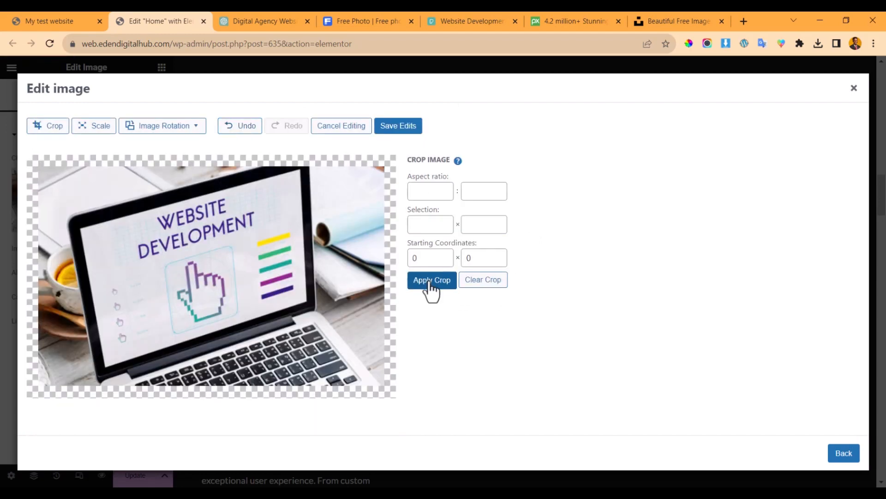
click(401, 124)
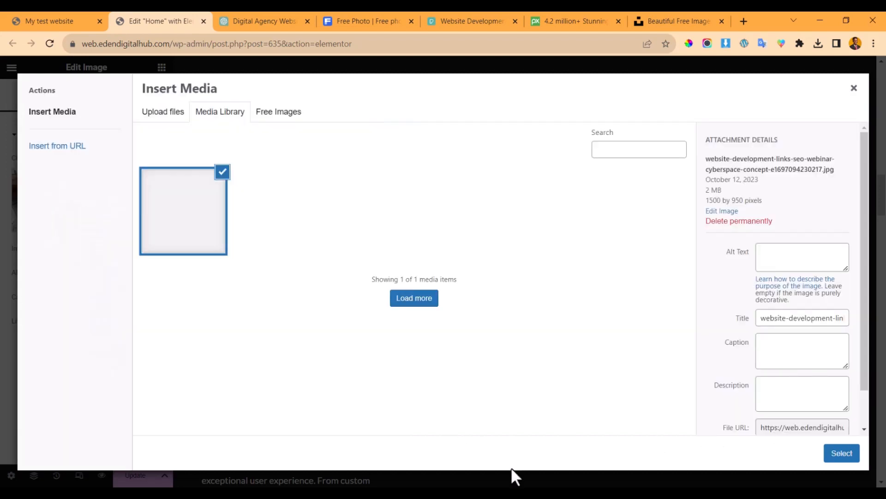
click(842, 456)
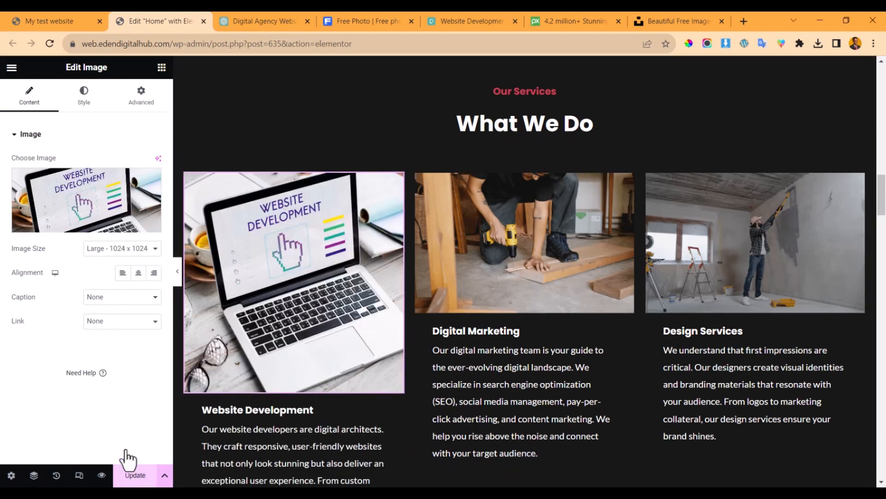
- Update the home page, reload the editor, and undo an accidental image move with Ctrl+Z
click(133, 476)
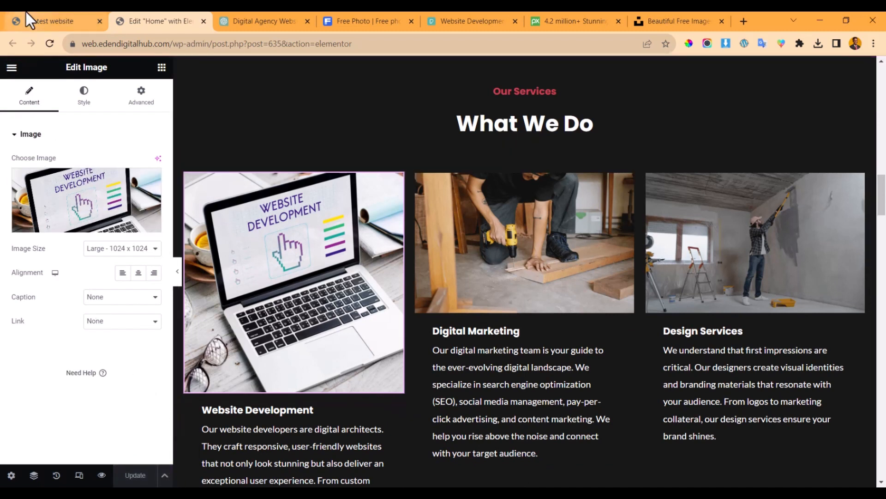
click(49, 43)
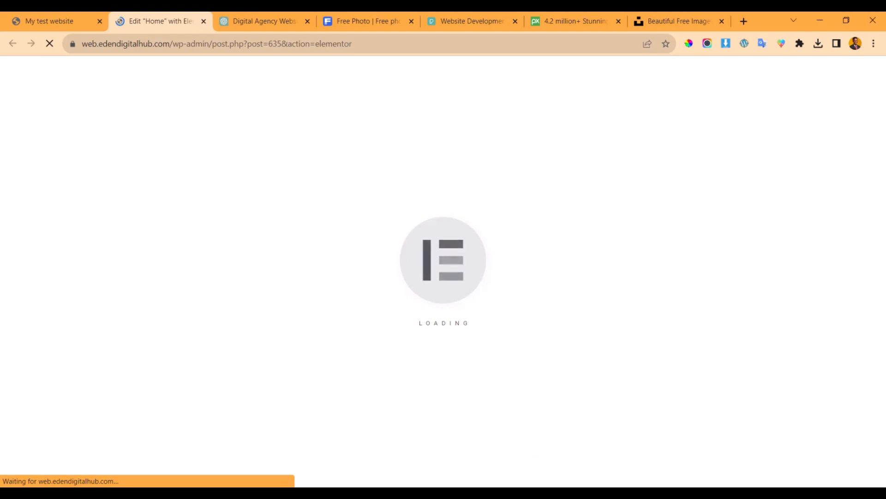
scroll(475, 177, down, 20)
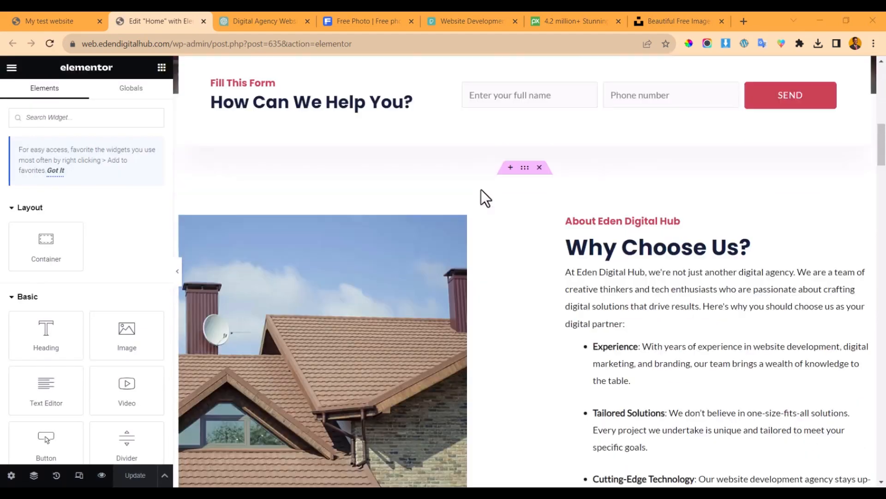
scroll(471, 203, up, 4)
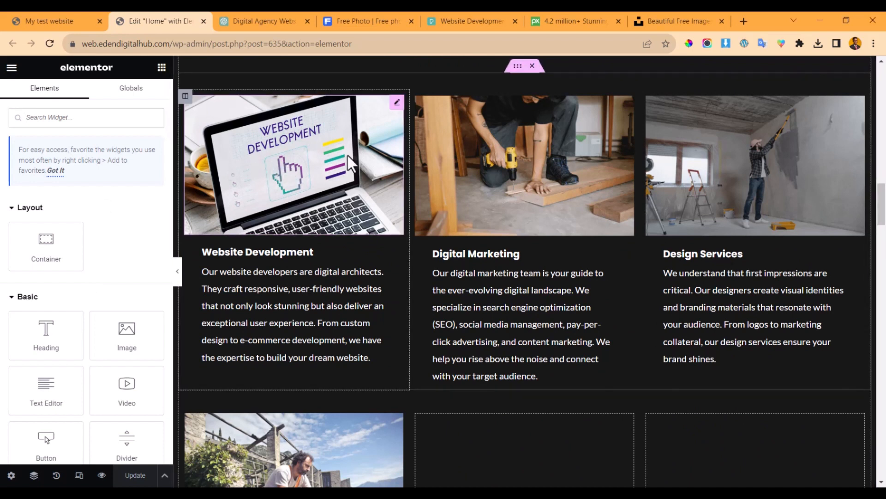
drag(347, 157, 388, 340)
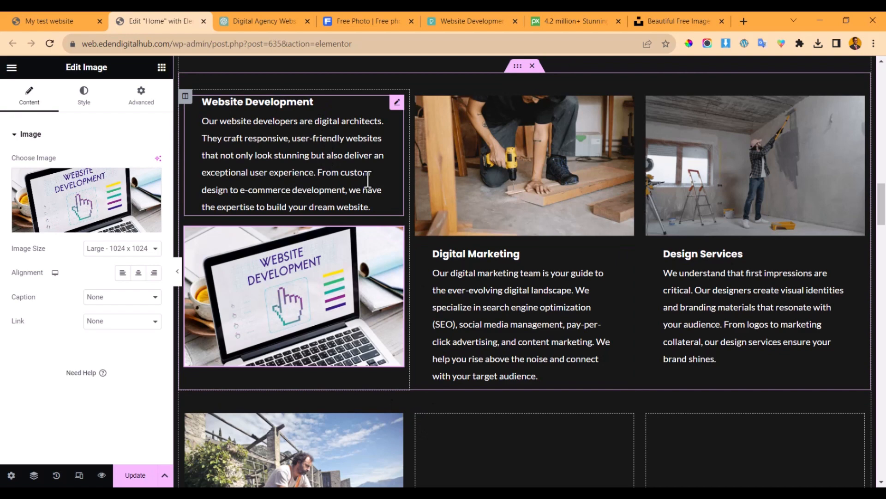
key(ctrl+z)
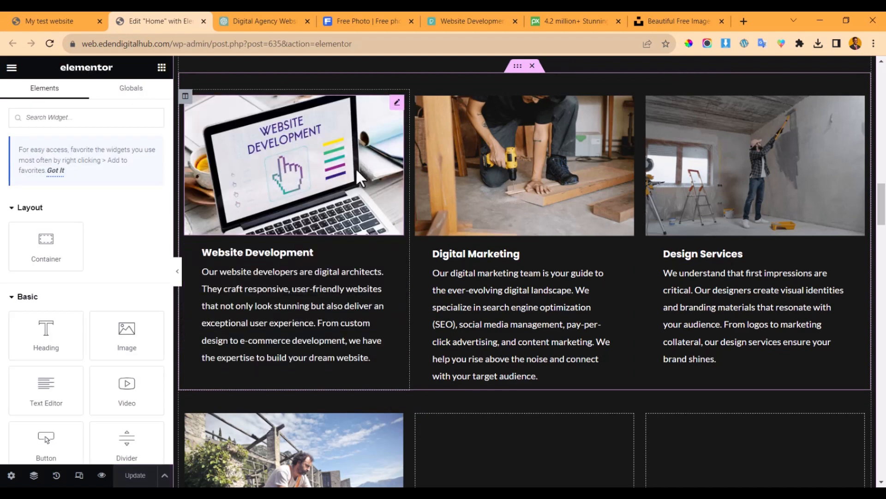
- Check the Website Development image's media library unchanged, then select the Digital Marketing image
click(356, 166)
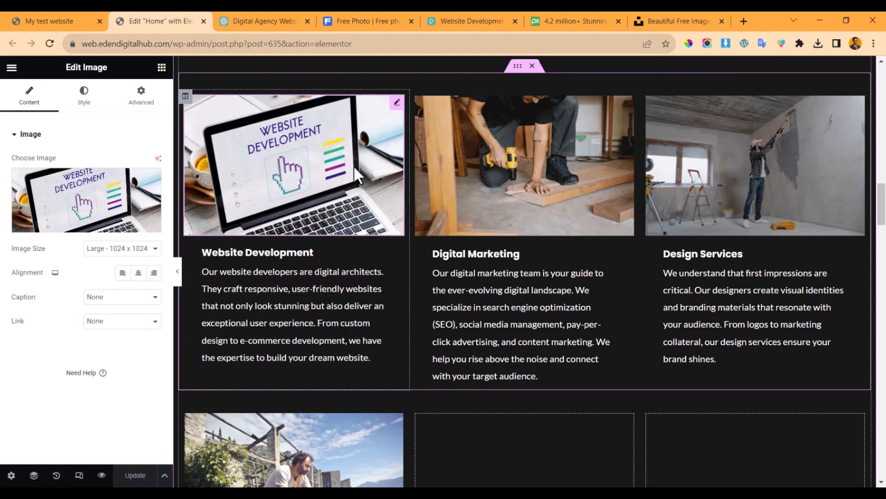
click(70, 211)
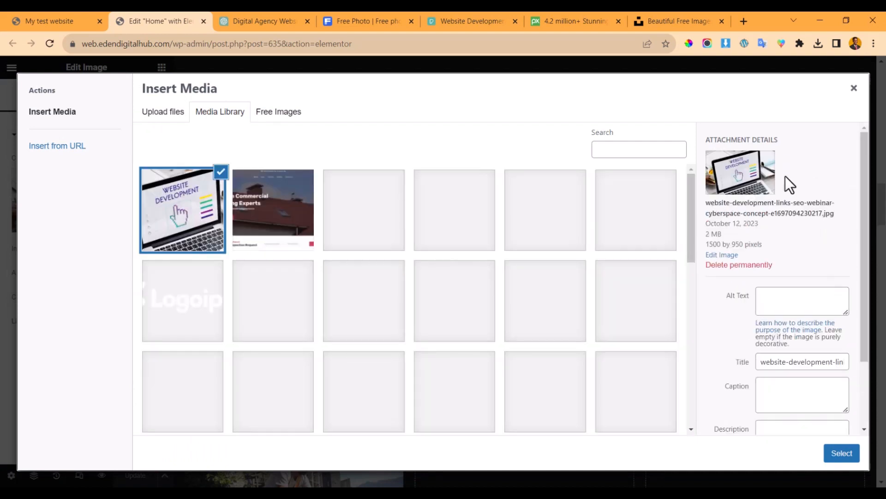
click(853, 89)
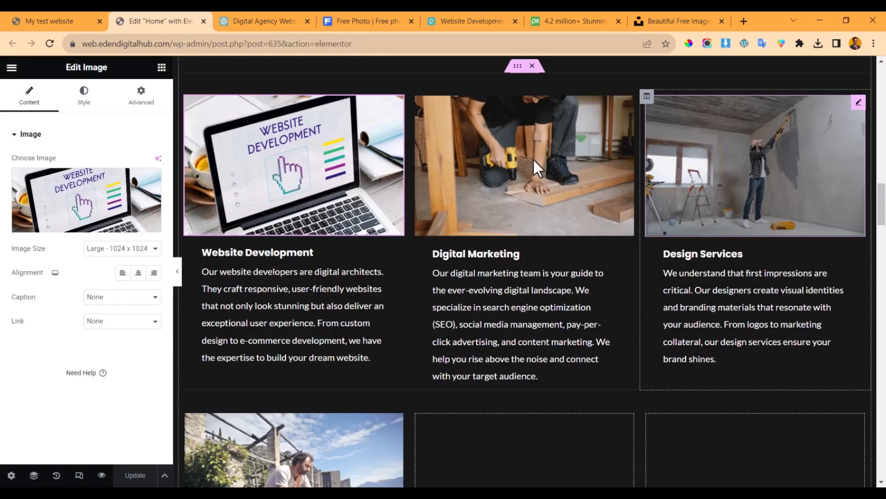
click(503, 181)
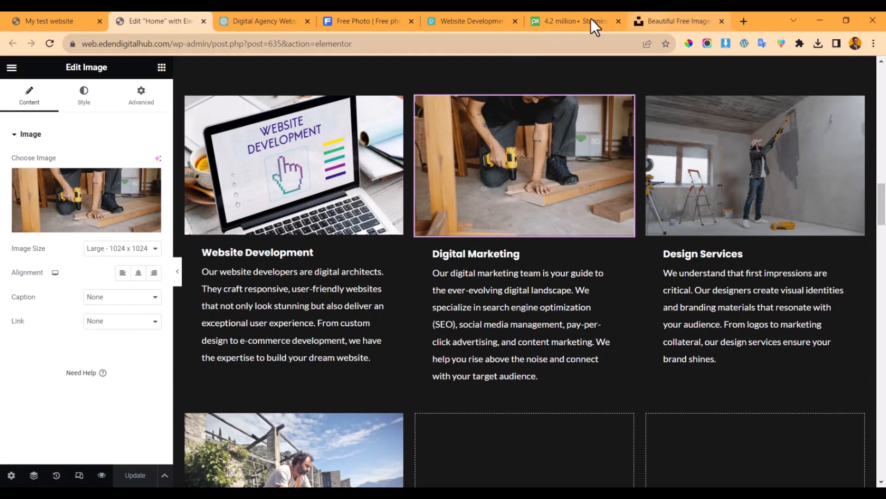
- Search Freepik for 'digital marketing'
click(358, 20)
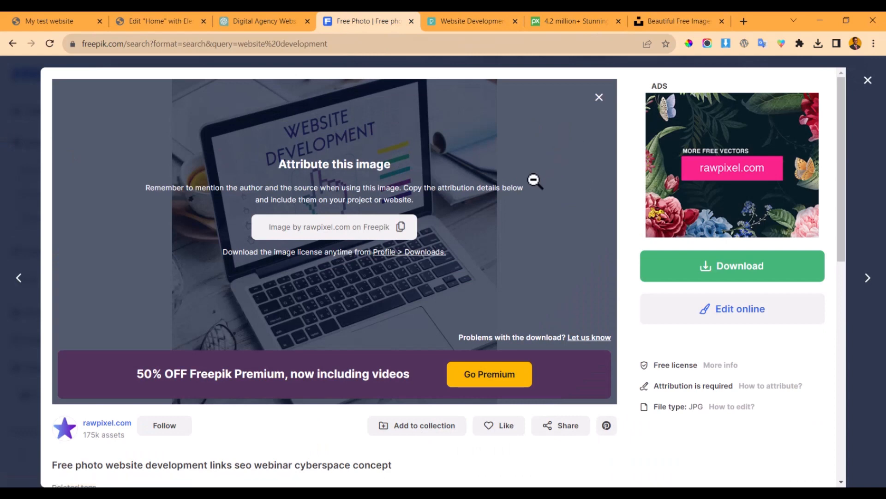
scroll(435, 168, up, 7)
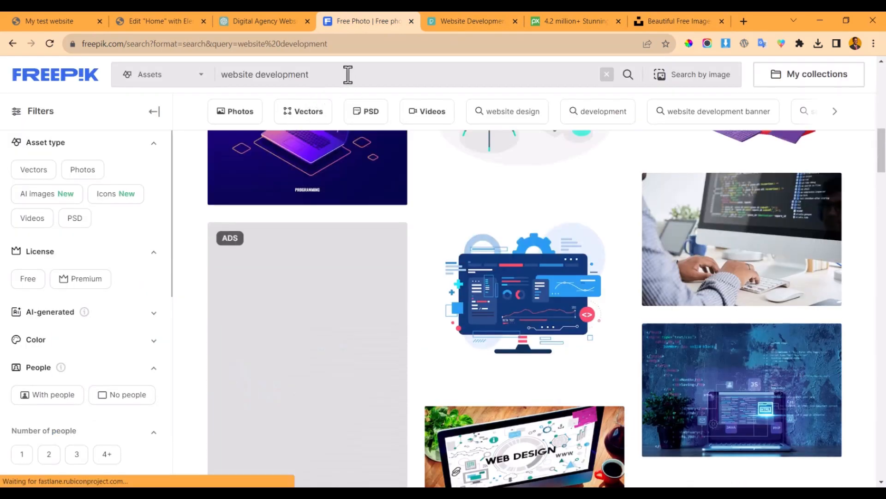
click(346, 76)
key(ctrl+a)
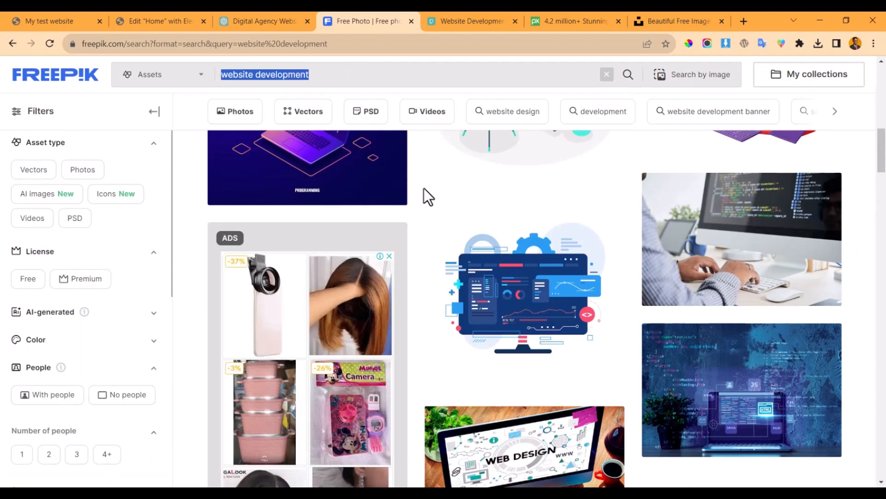
text(digital marke)
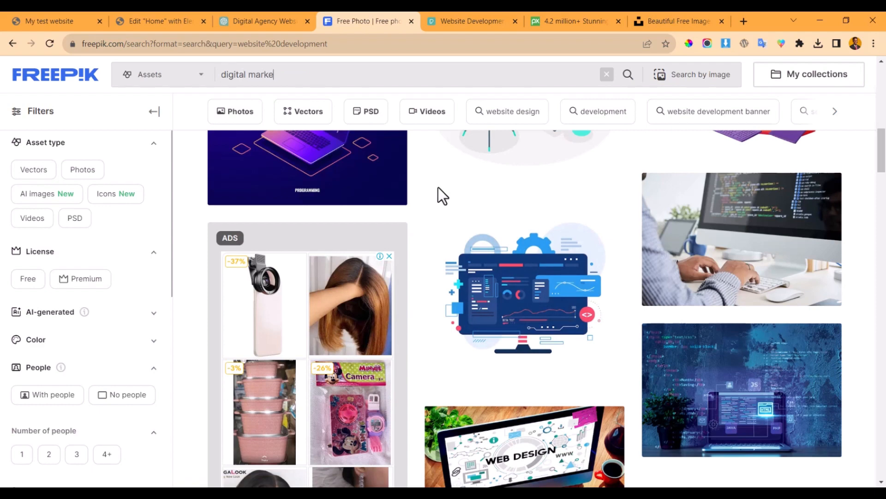
text(ting)
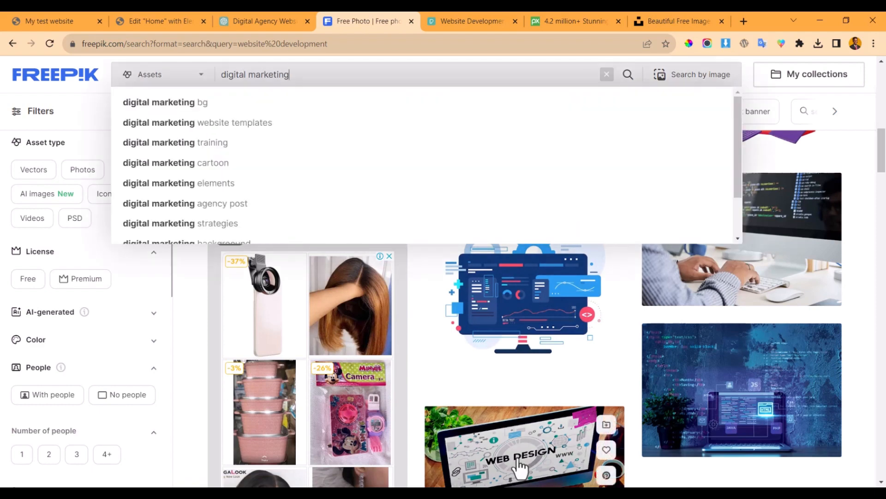
key(Return)
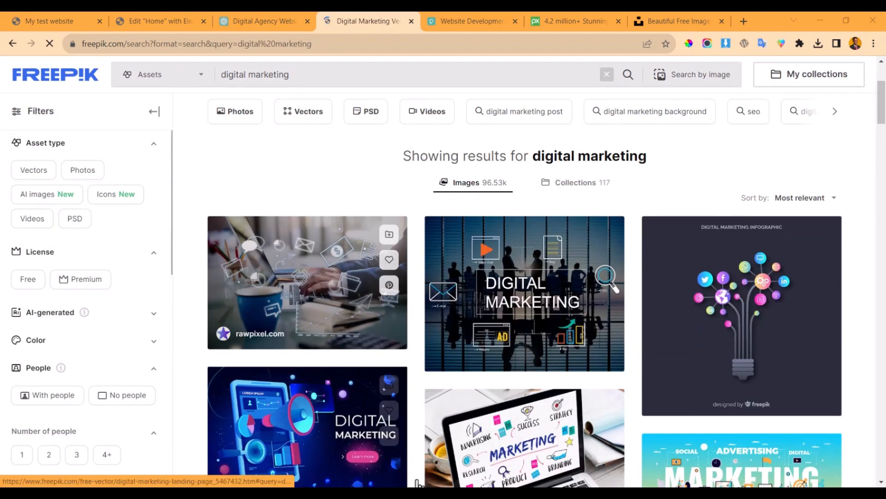
- Download the digital marketing photo with icons via Free download and save it
click(487, 336)
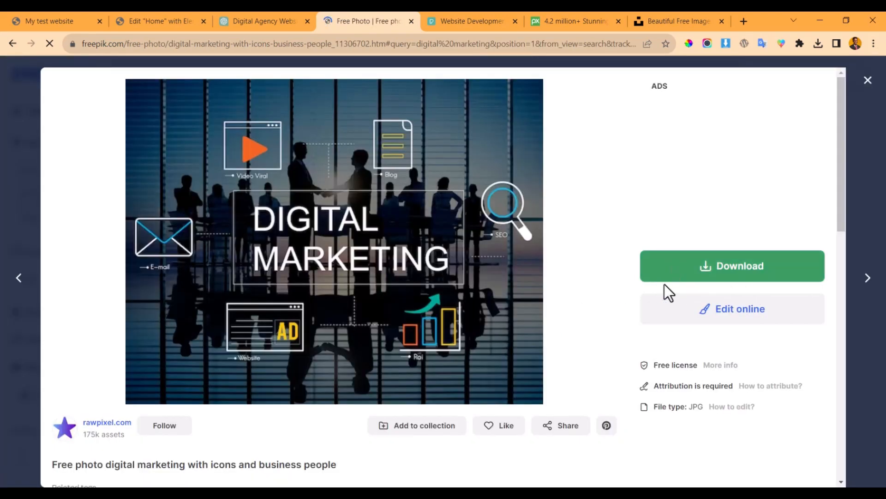
click(702, 277)
scroll(754, 396, down, 3)
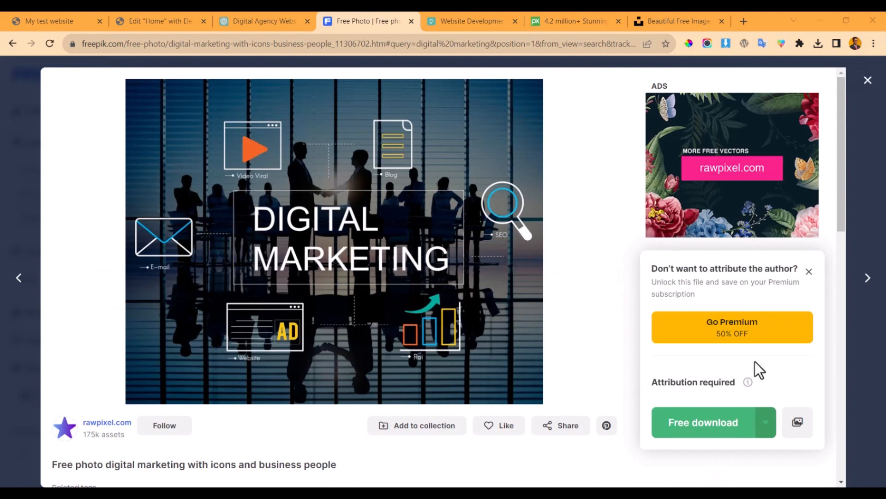
scroll(757, 358, down, 2)
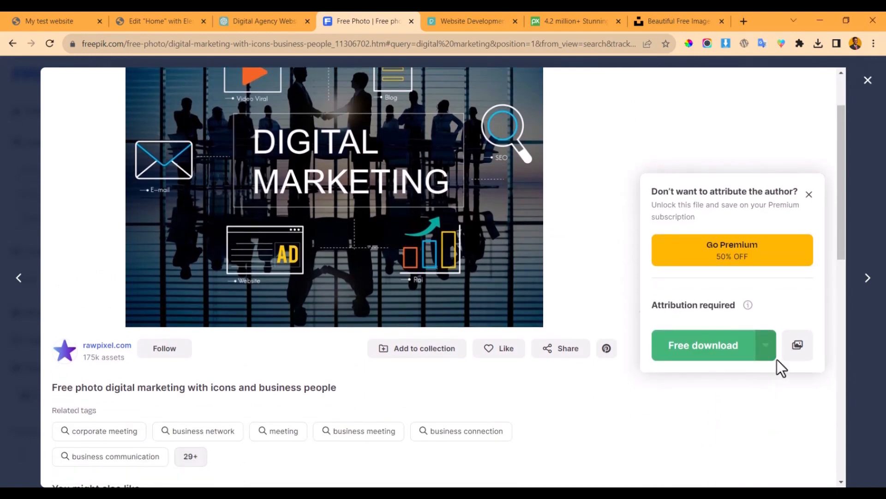
click(705, 340)
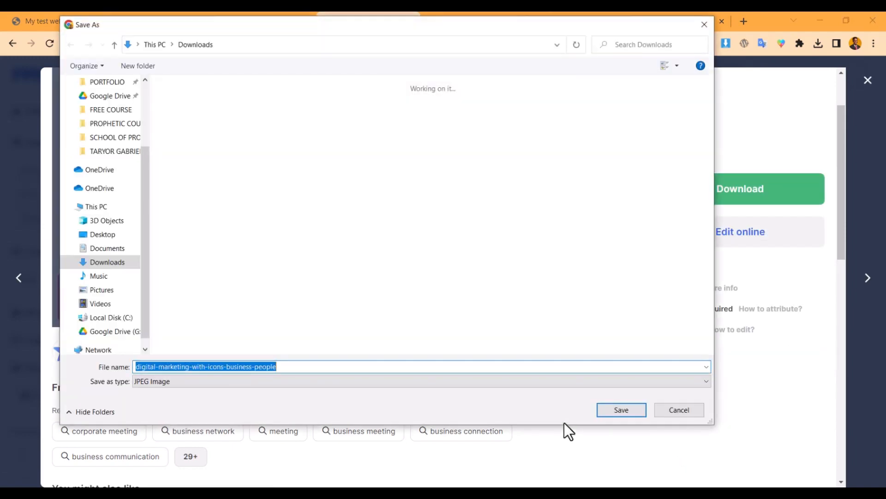
key(Return)
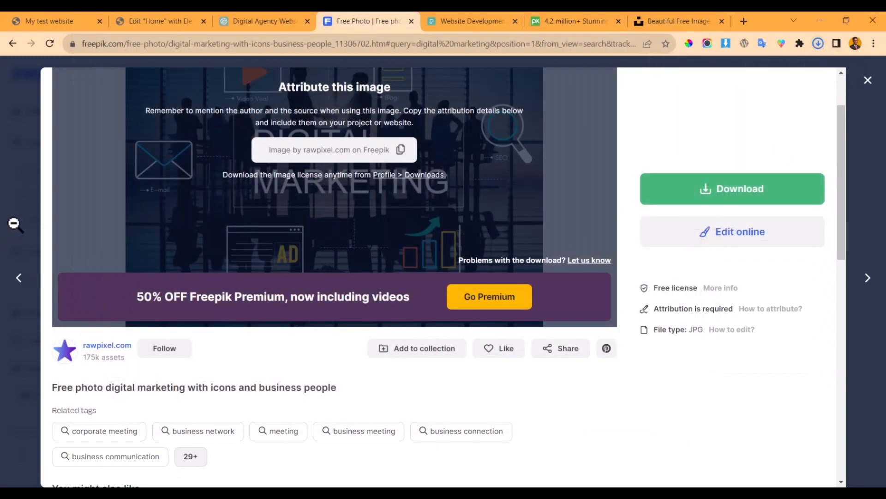
- Download the laptop marketing photo in Medium 1500 × 1500 size to Downloads
click(51, 277)
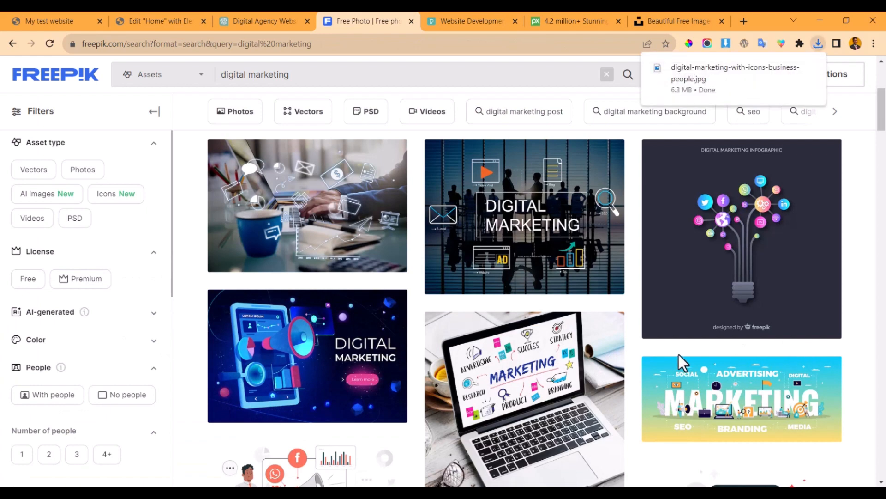
scroll(678, 358, down, 2)
scroll(679, 358, down, 2)
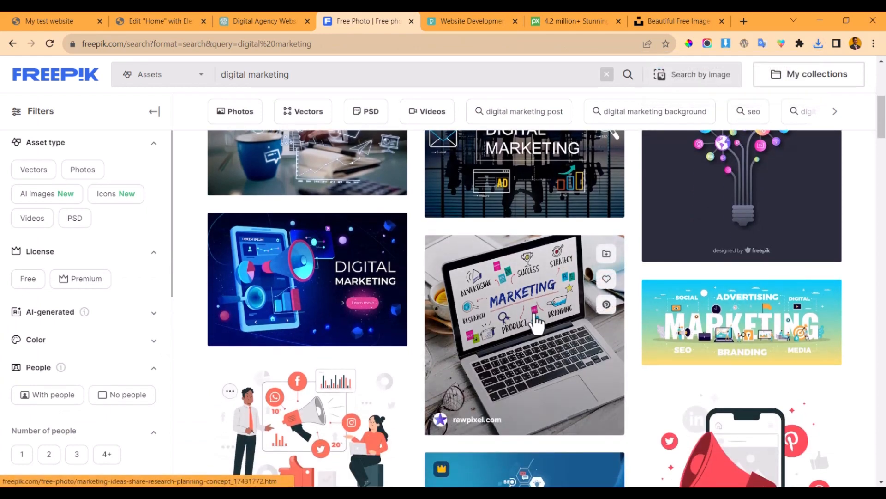
click(535, 314)
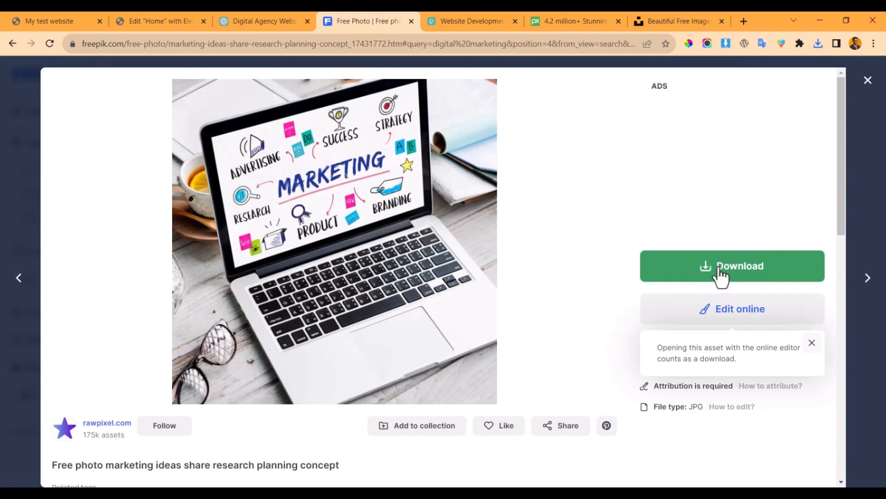
click(715, 265)
scroll(763, 309, down, 3)
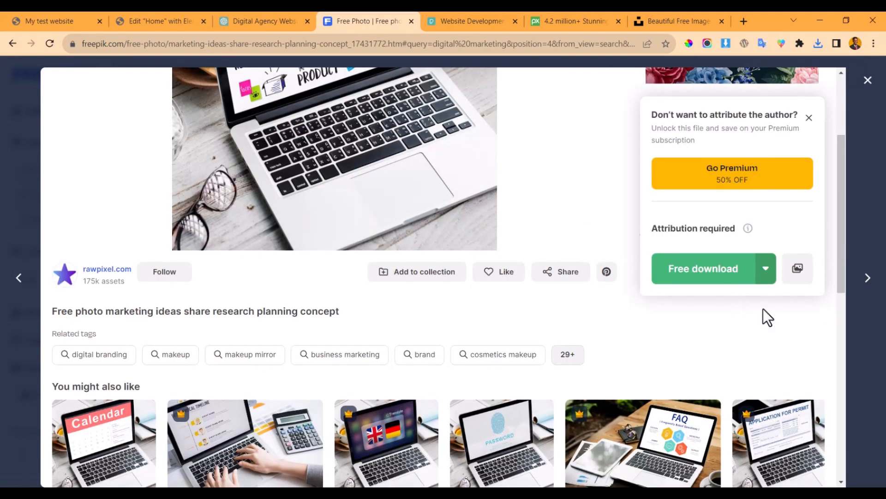
click(766, 270)
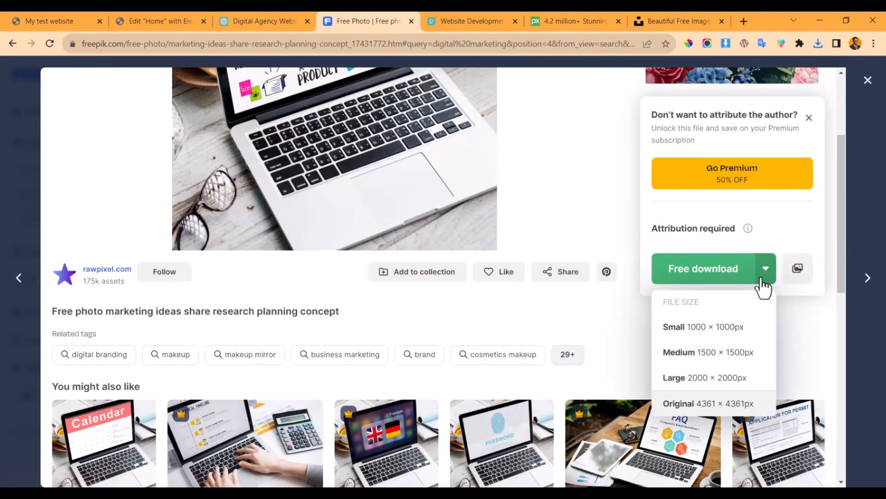
click(726, 353)
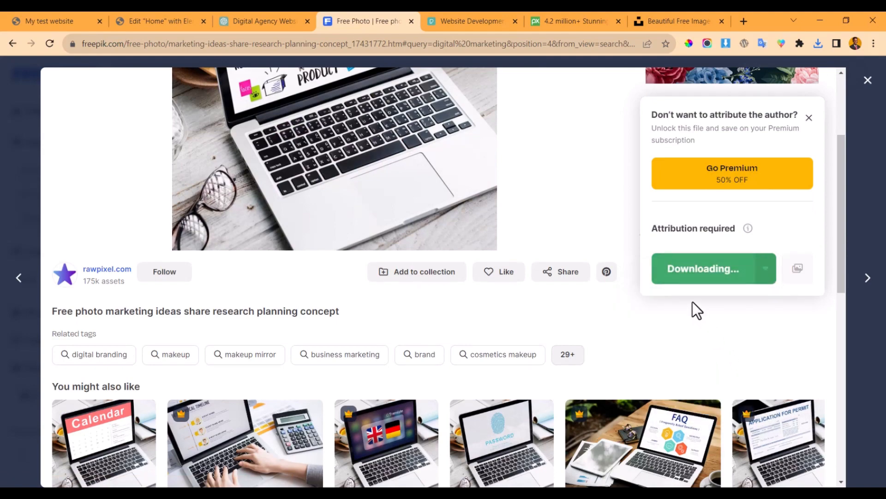
scroll(638, 278, down, 4)
scroll(638, 277, up, 4)
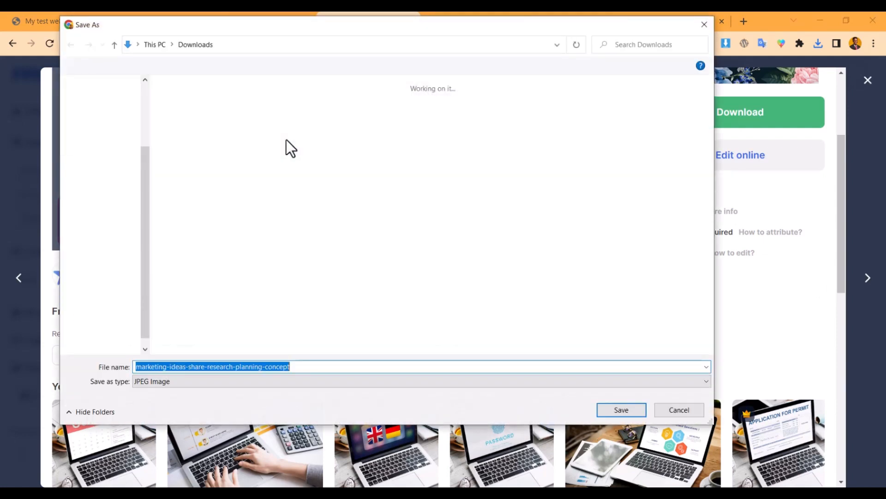
click(606, 407)
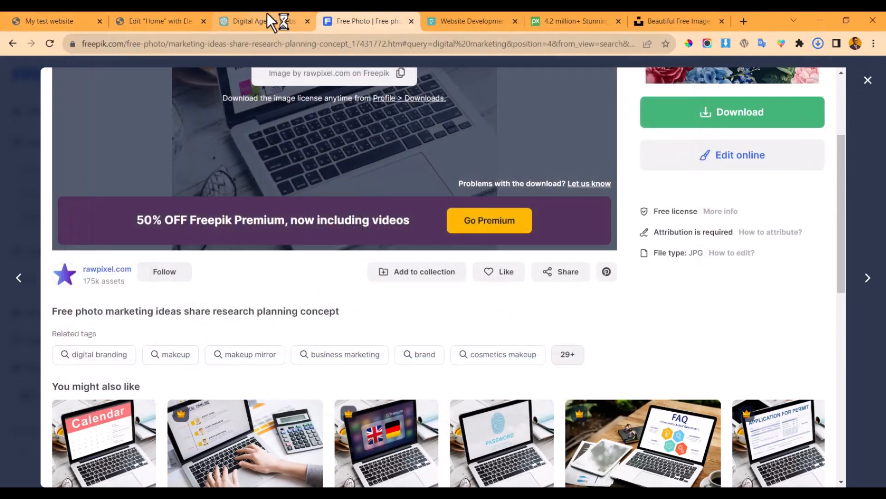
click(262, 12)
- Upload marketing-ideas-share-research-planning-concept.jpg for the Digital Marketing image and open it for editing
click(158, 14)
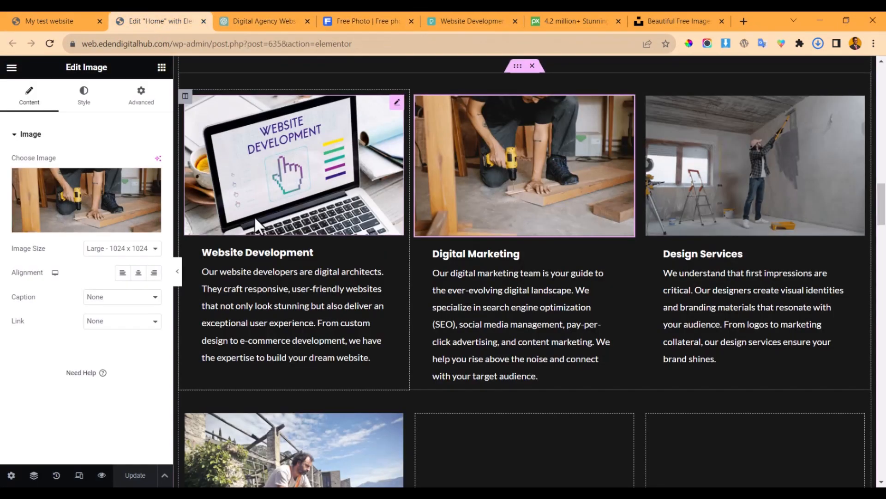
click(86, 199)
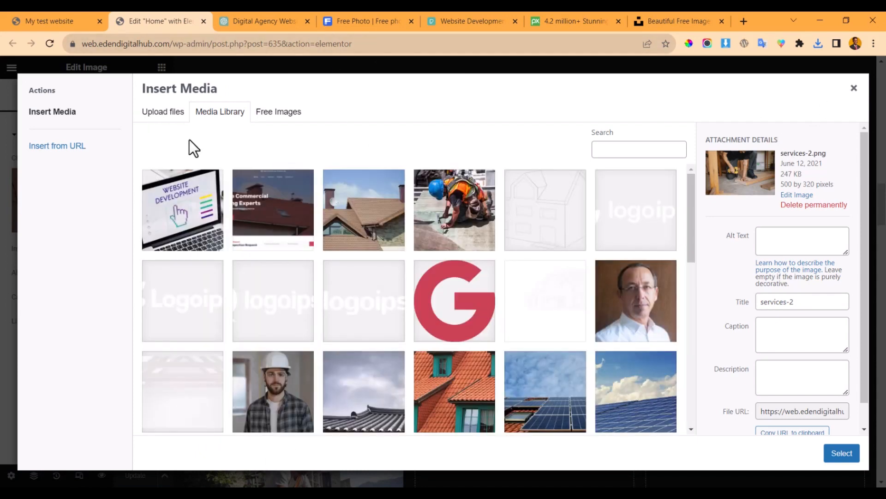
click(158, 113)
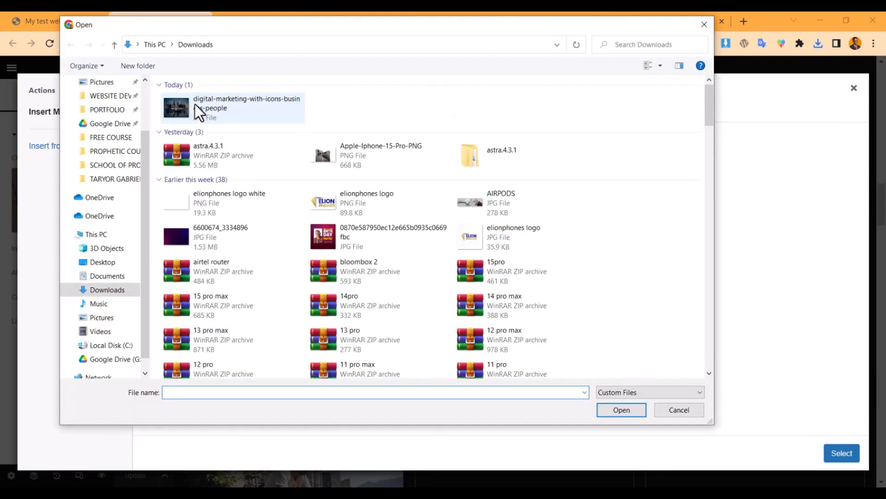
double_click(193, 104)
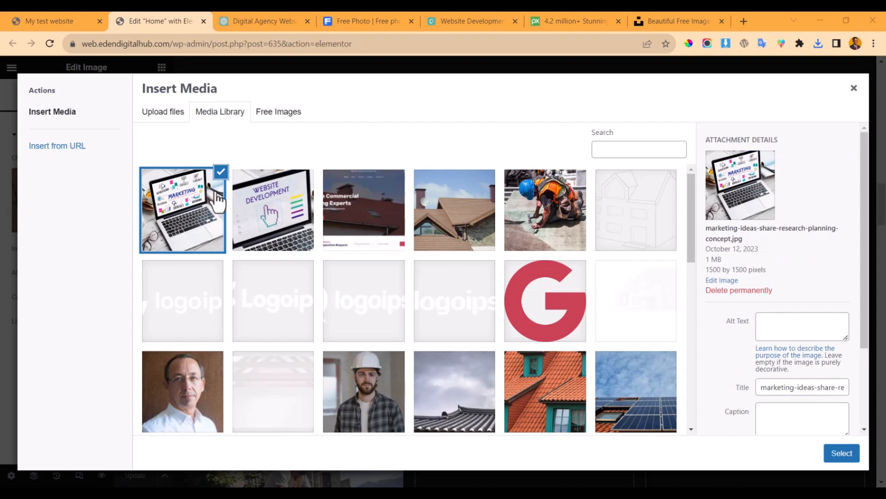
click(719, 280)
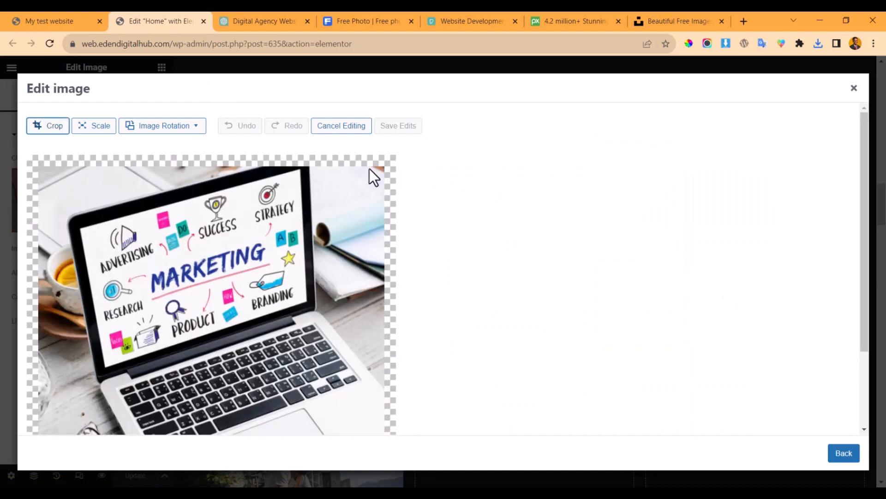
- Crop the marketing photo to a 1500:950 ratio, save it, and insert it into the Digital Marketing card
click(50, 129)
click(426, 190)
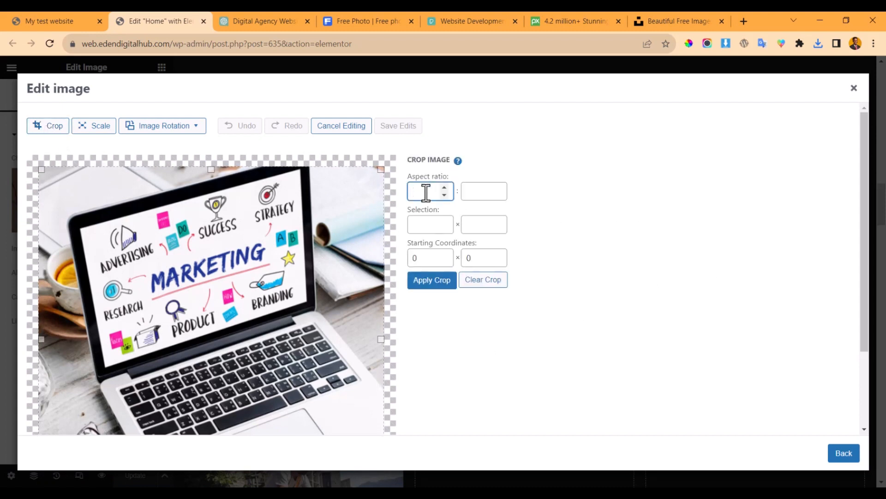
text(1500)
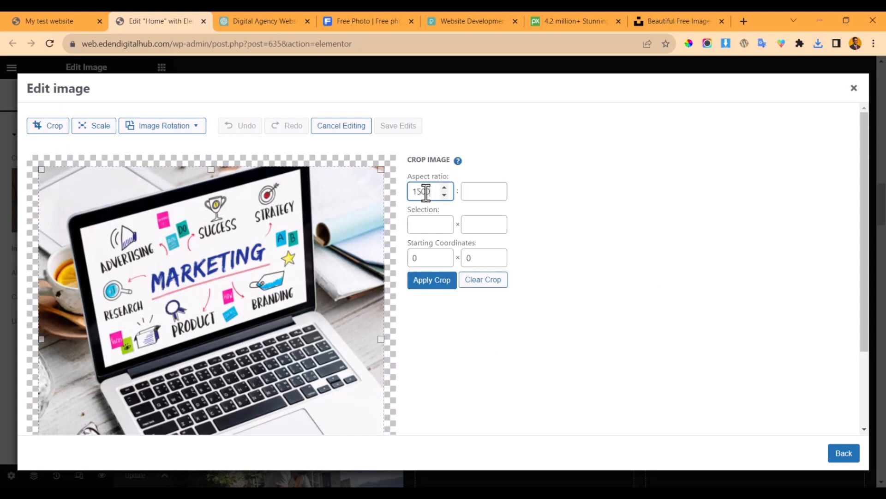
click(471, 191)
text(950)
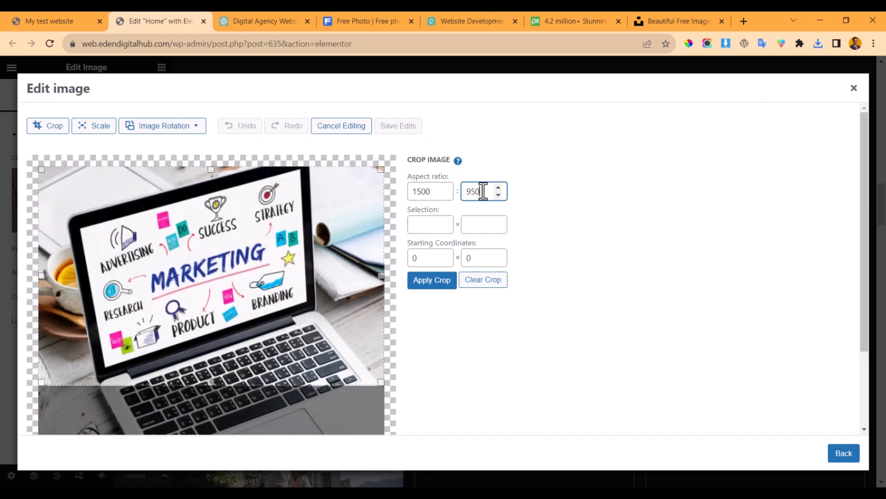
click(431, 290)
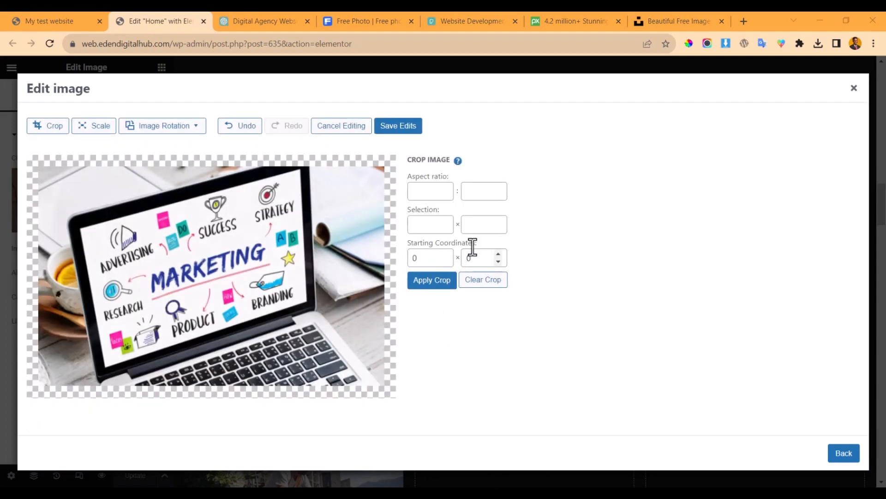
click(397, 128)
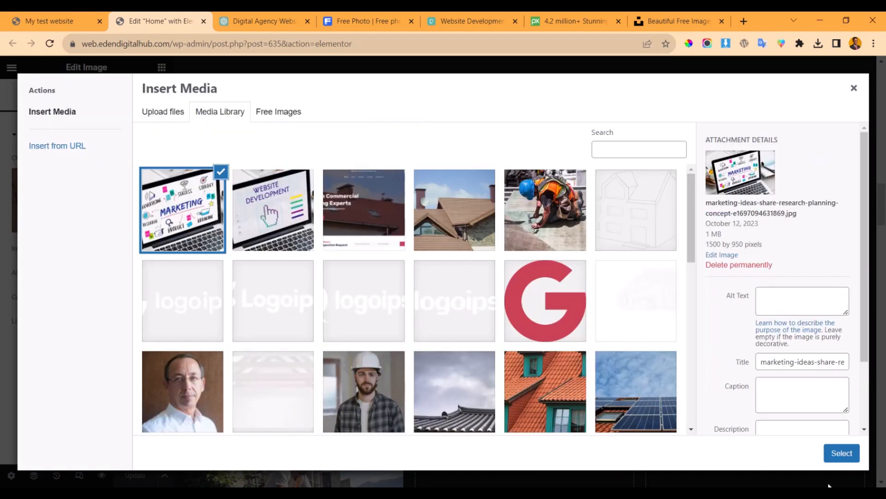
click(838, 454)
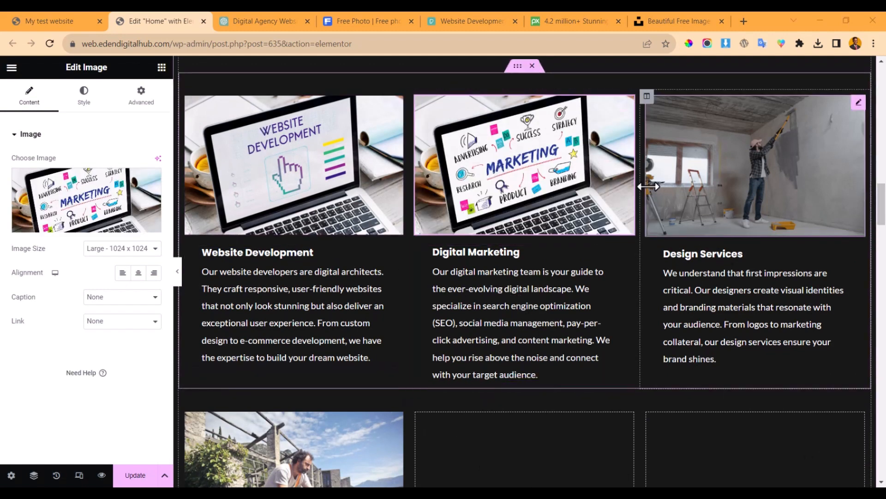
- Delete the We Also Offer section below the service cards
scroll(334, 257, down, 7)
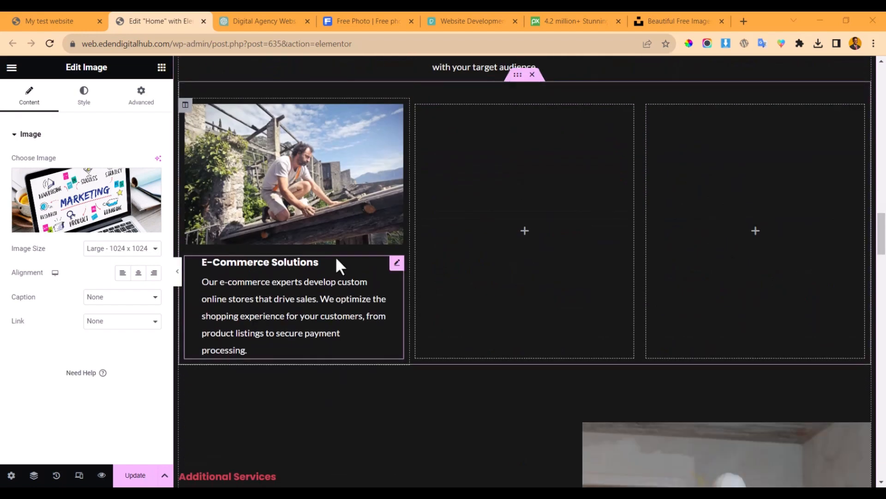
scroll(335, 256, down, 3)
scroll(347, 237, down, 2)
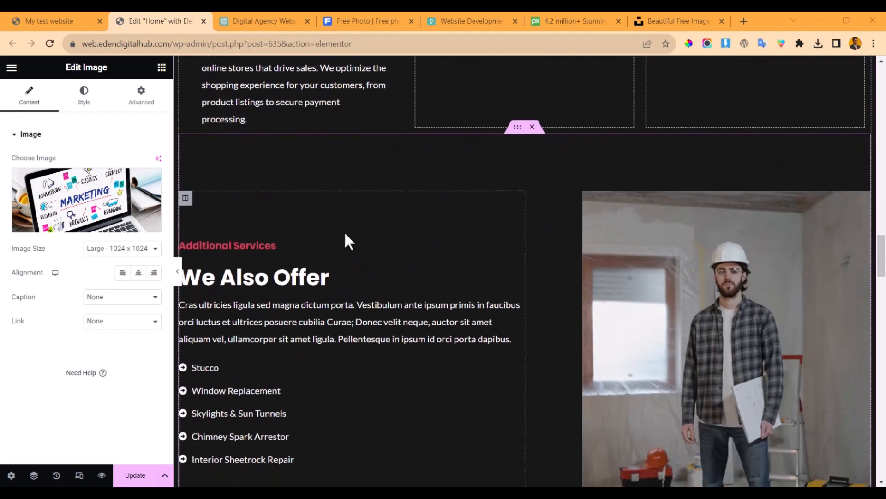
scroll(329, 252, down, 2)
click(273, 12)
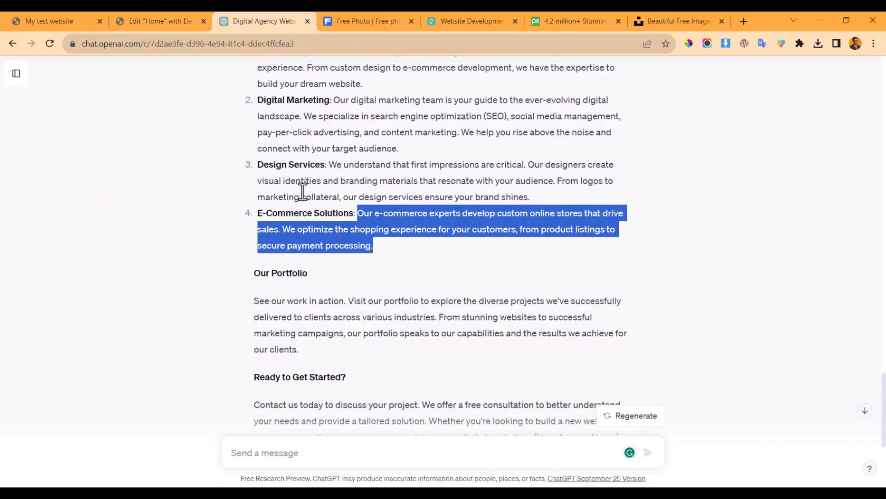
scroll(313, 307, down, 2)
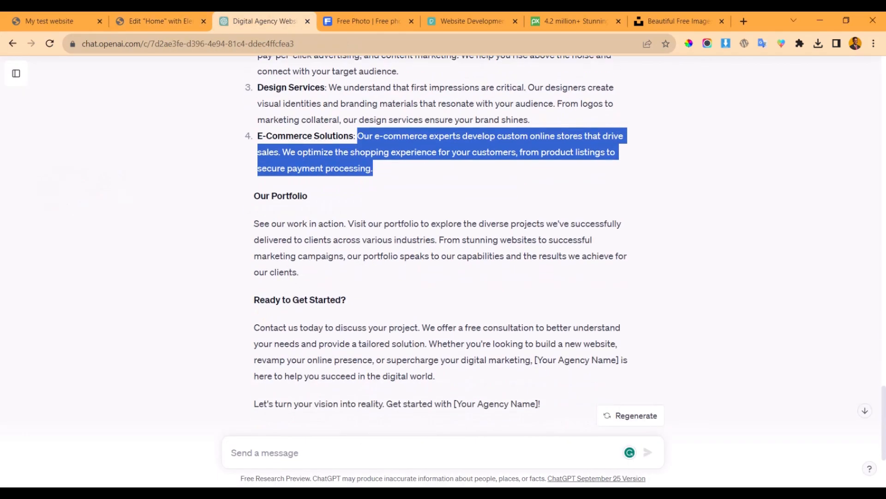
click(181, 18)
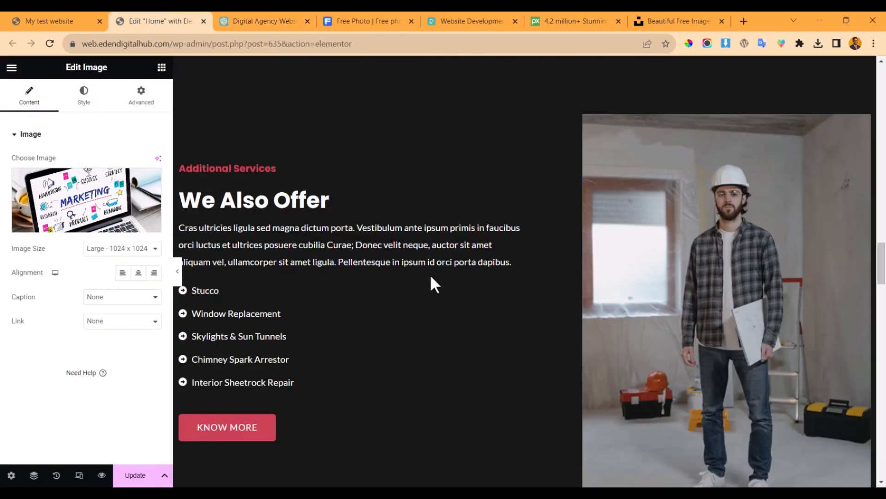
scroll(424, 270, down, 3)
scroll(416, 263, up, 4)
scroll(415, 263, down, 5)
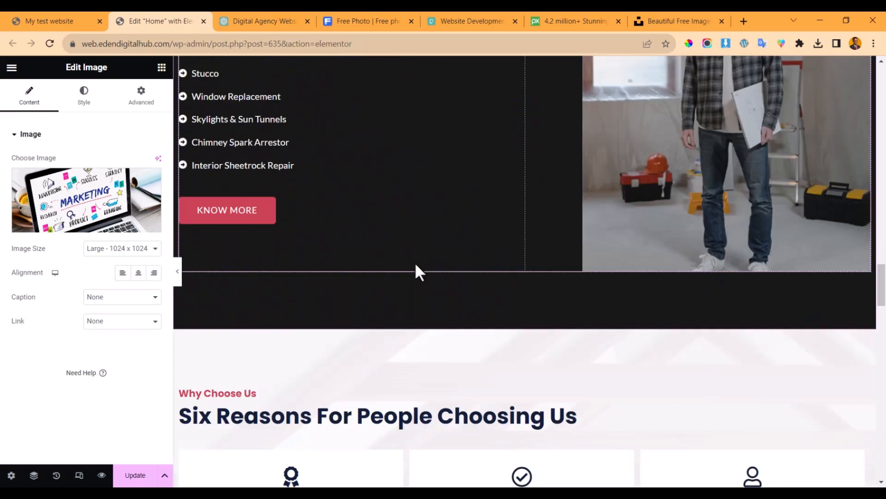
scroll(415, 262, down, 20)
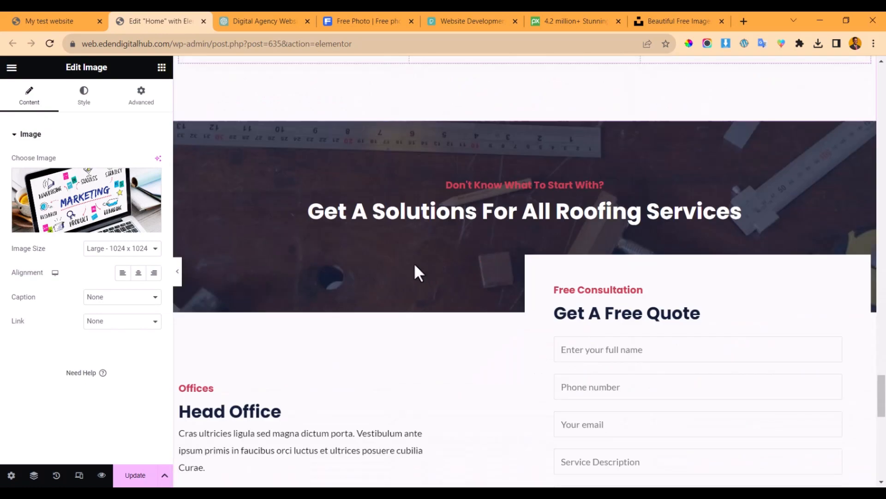
scroll(414, 262, down, 4)
scroll(414, 264, up, 6)
scroll(414, 267, down, 10)
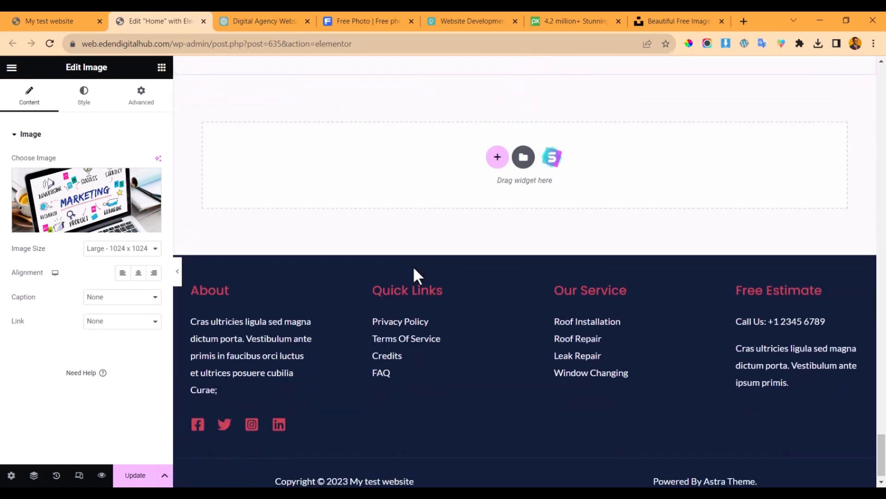
scroll(406, 256, up, 15)
click(249, 18)
scroll(329, 272, down, 3)
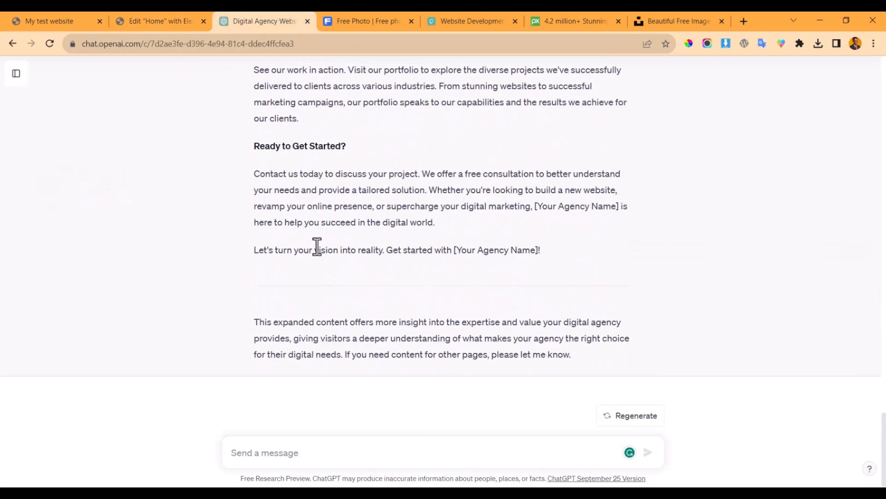
click(138, 18)
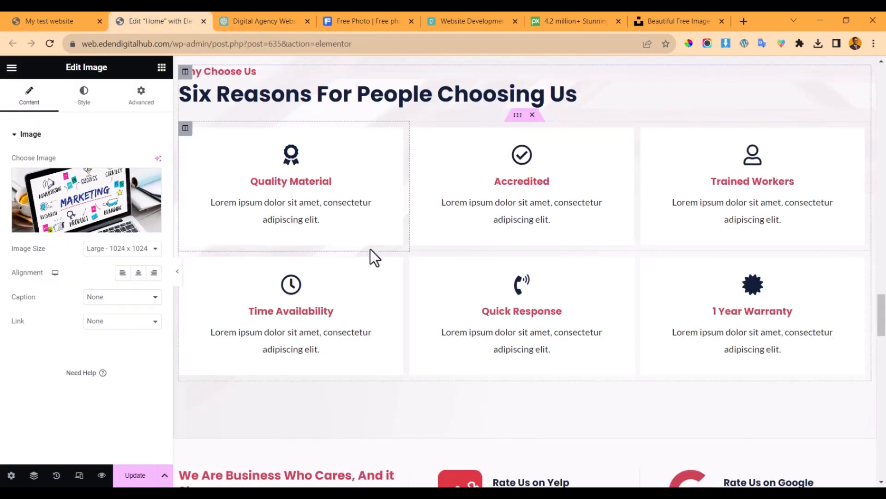
scroll(370, 258, down, 5)
scroll(506, 313, down, 15)
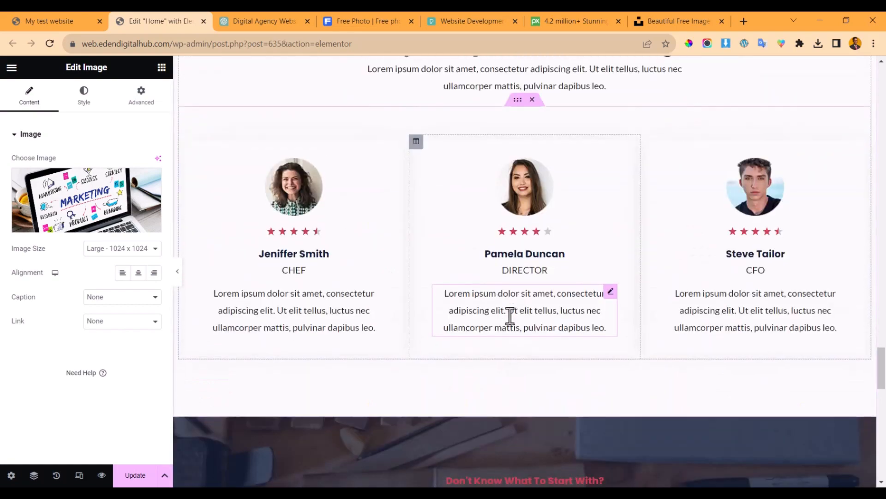
scroll(500, 309, up, 10)
scroll(505, 310, up, 15)
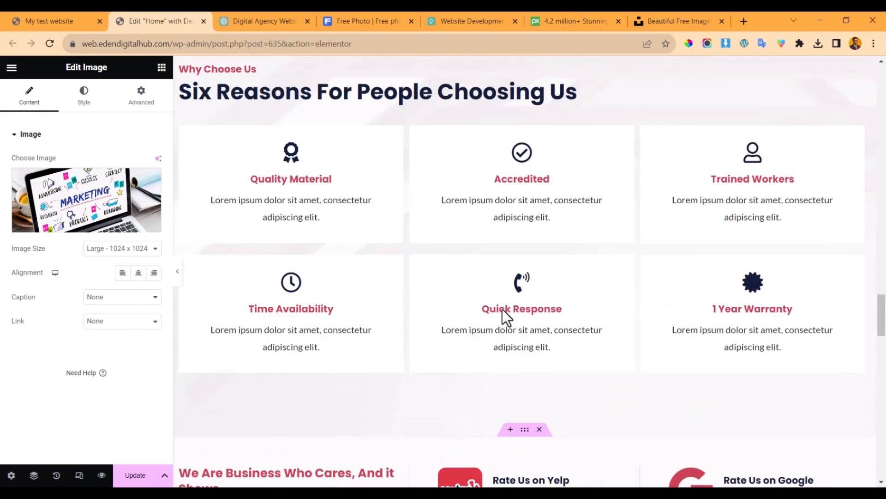
scroll(504, 308, up, 3)
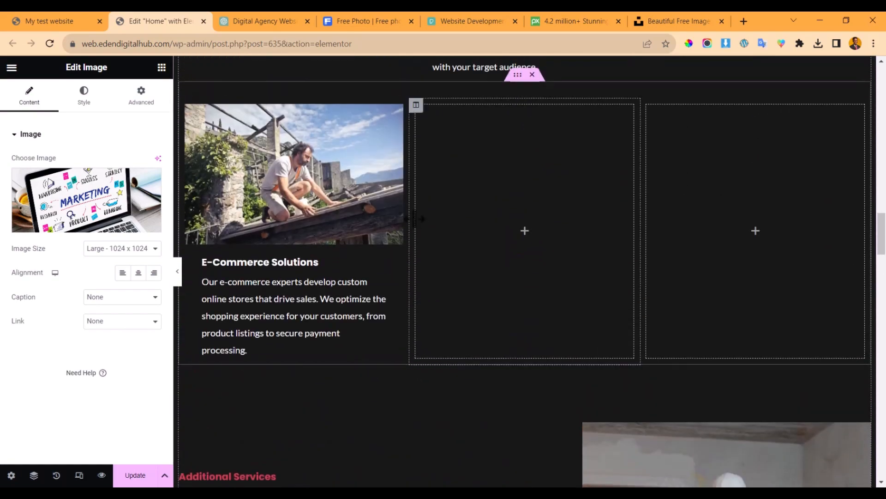
scroll(418, 269, down, 8)
scroll(526, 190, up, 3)
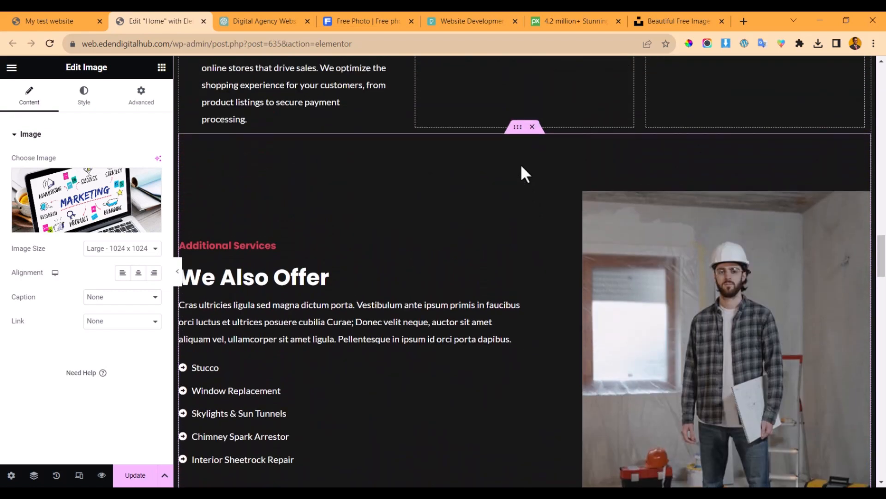
scroll(532, 141, up, 15)
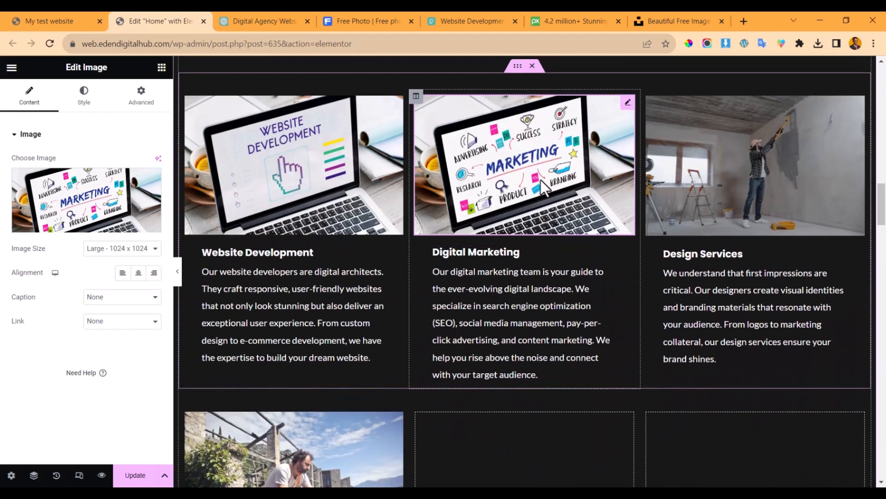
scroll(540, 182, down, 5)
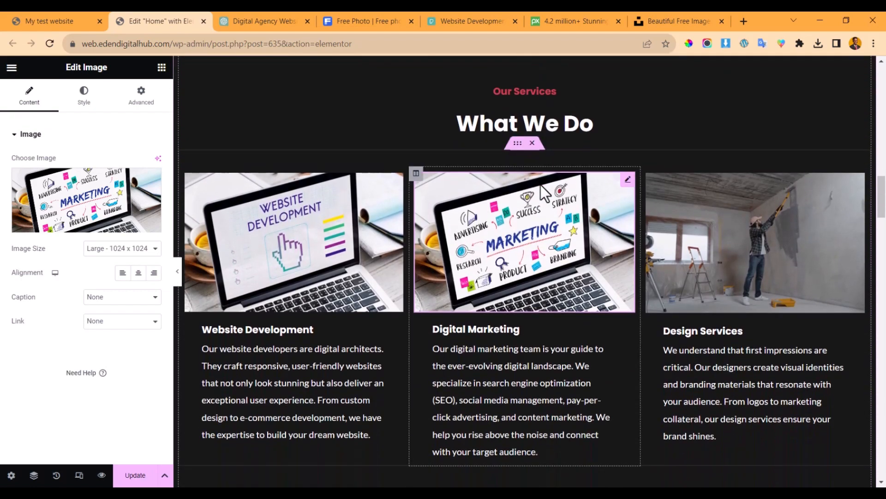
scroll(540, 185, down, 12)
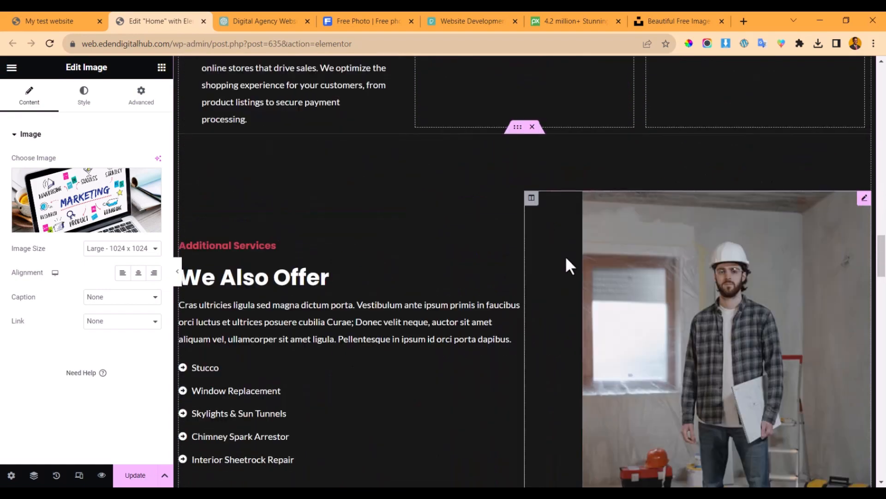
click(533, 127)
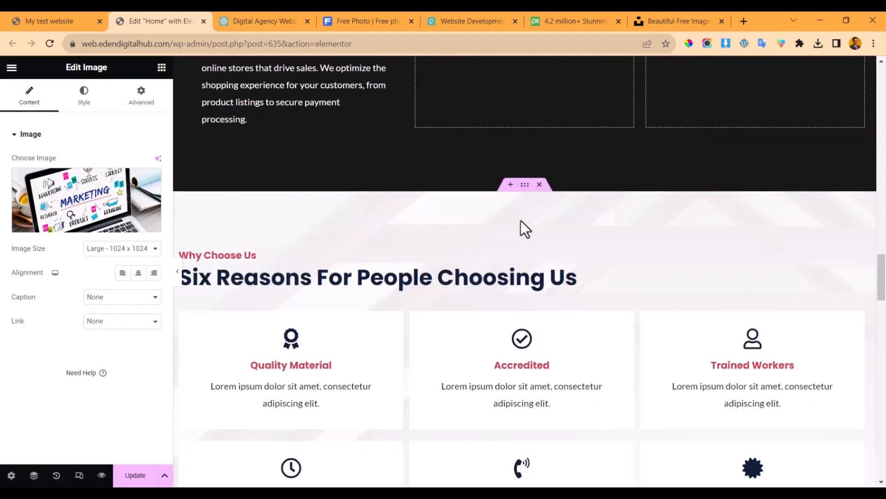
- Select the Six Reasons heading in Elementor and begin the ChatGPT prompt
click(395, 275)
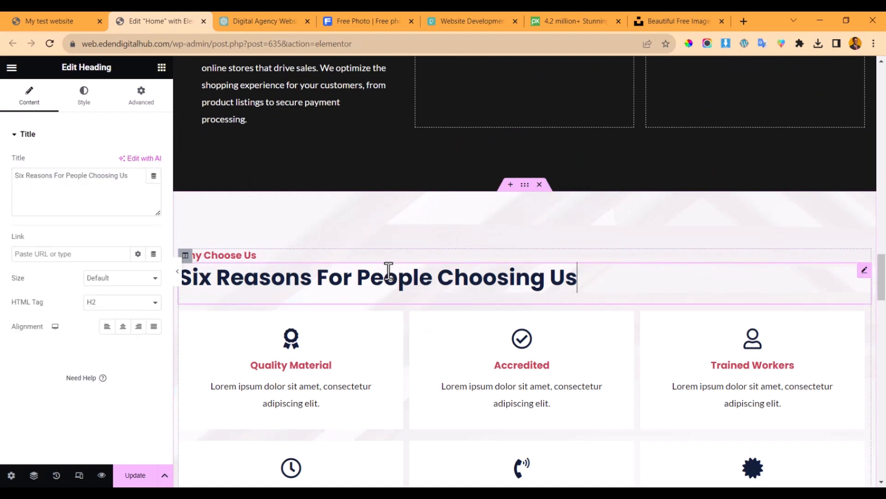
scroll(377, 283, down, 3)
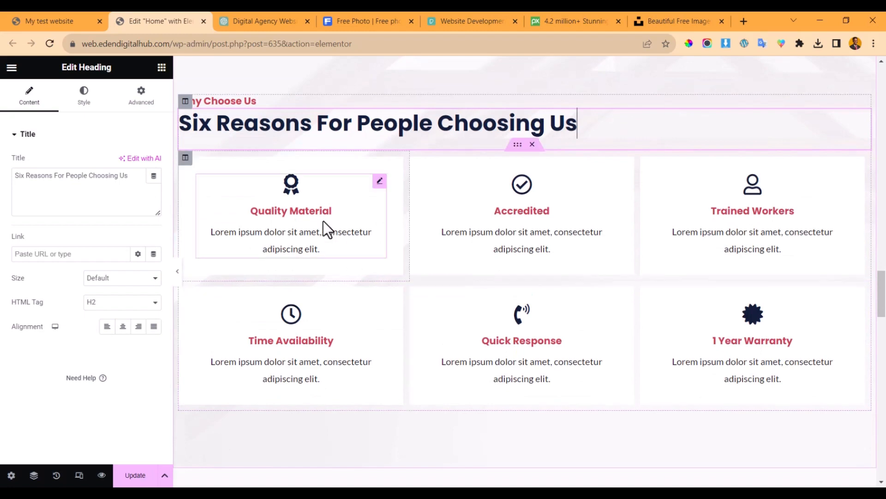
click(267, 21)
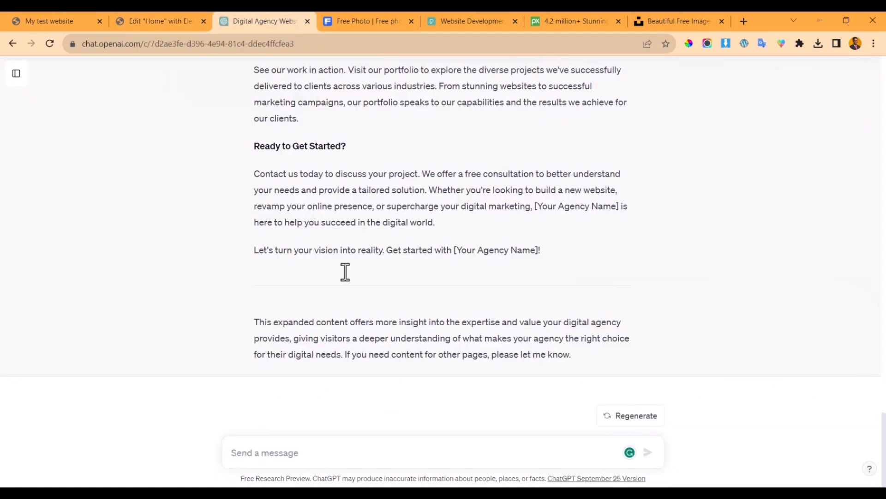
text(gen)
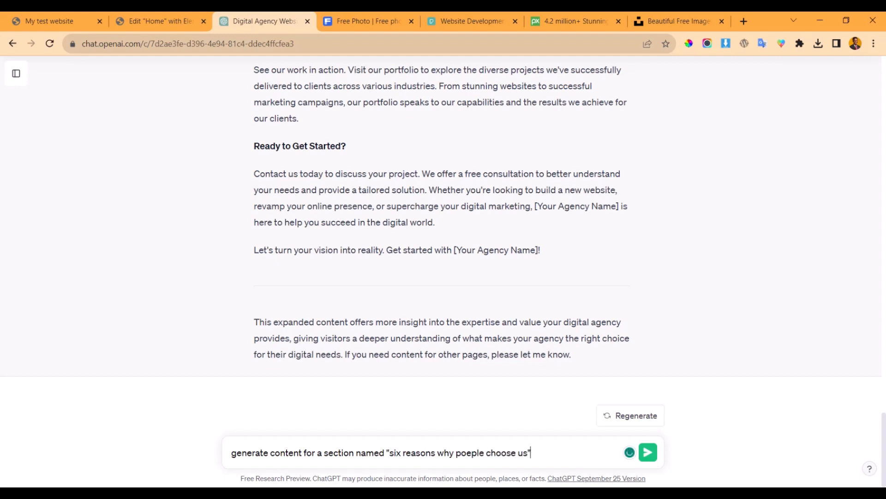
- Finish and send the prompt asking for Six Reasons section content, titles only
click(164, 21)
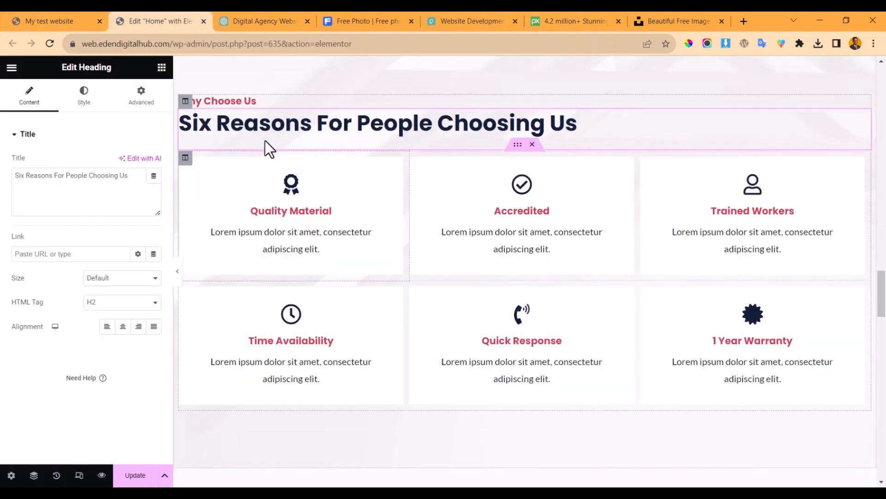
scroll(265, 141, down, 2)
scroll(277, 150, up, 2)
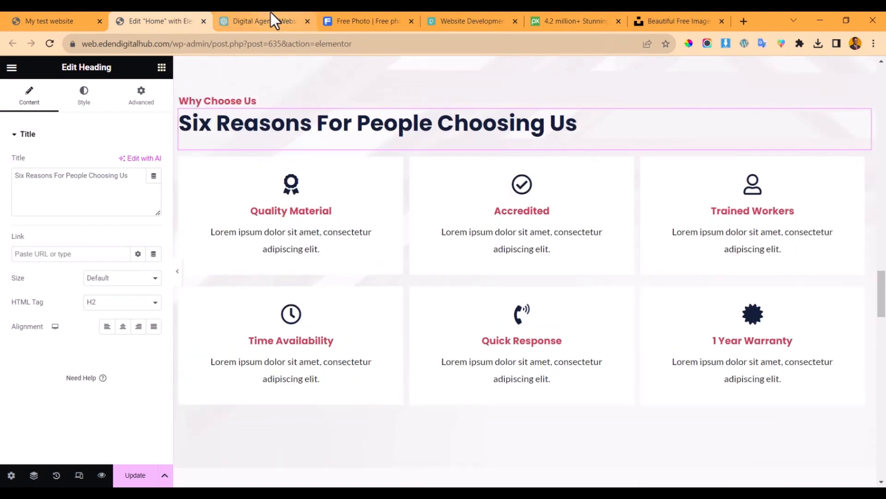
click(271, 14)
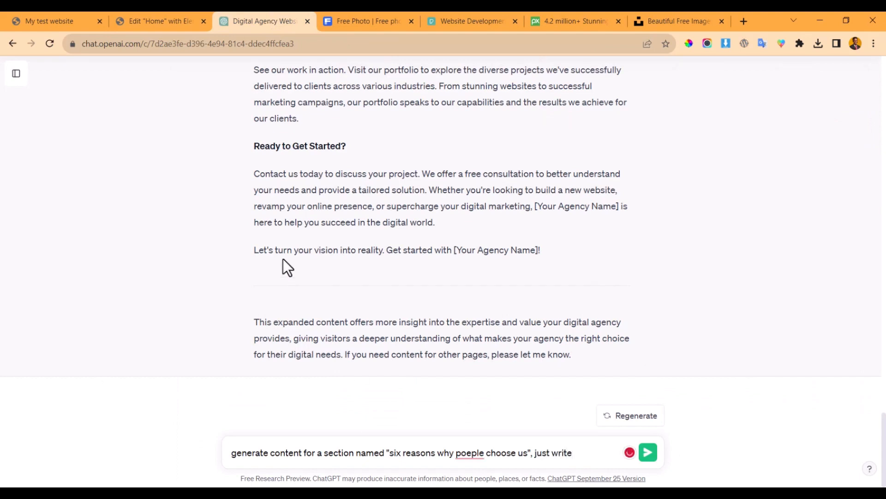
scroll(328, 192, up, 5)
scroll(341, 158, up, 2)
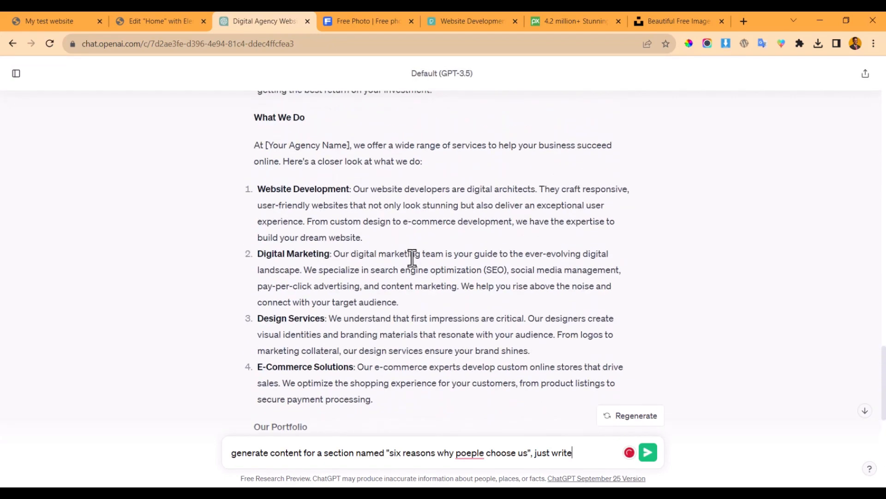
scroll(272, 234, down, 7)
click(153, 21)
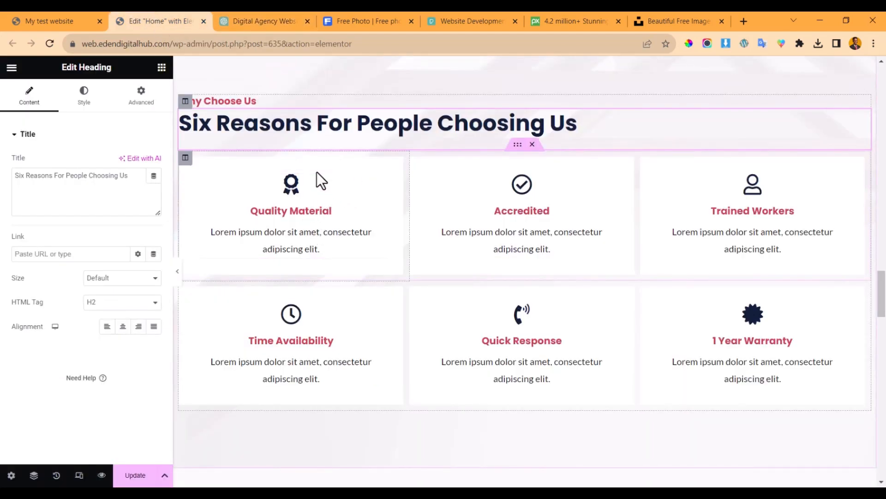
click(264, 21)
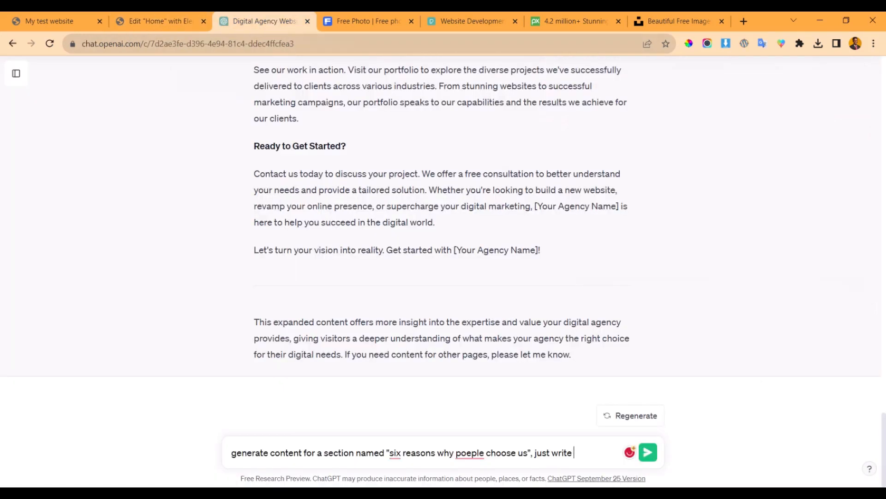
text(nly the title)
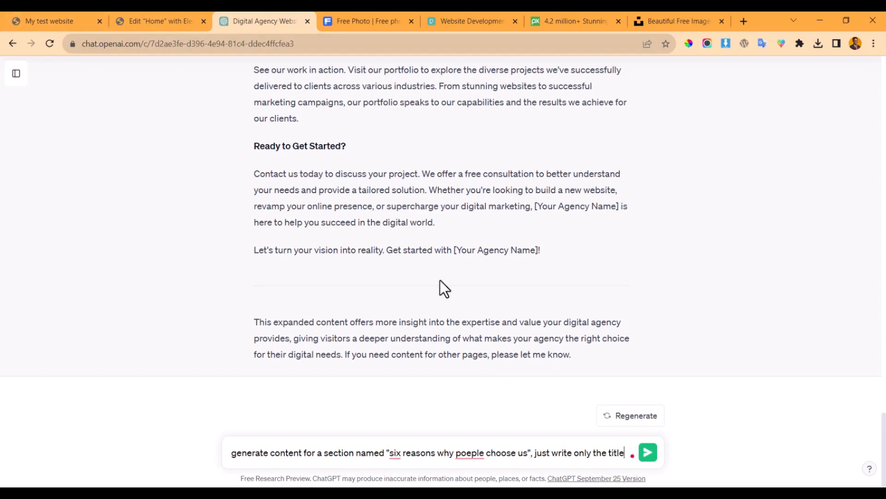
key(Return)
- Regenerate ChatGPT's title-only reply and dismiss the response feedback bar
click(159, 21)
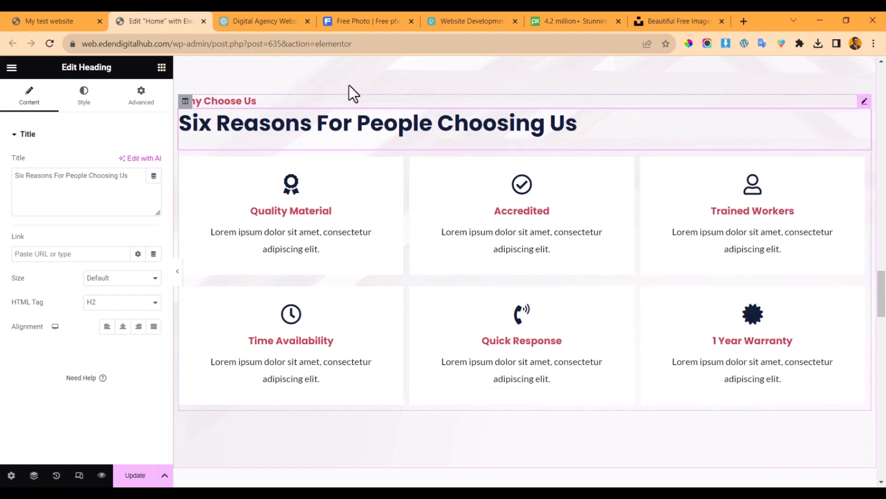
click(236, 15)
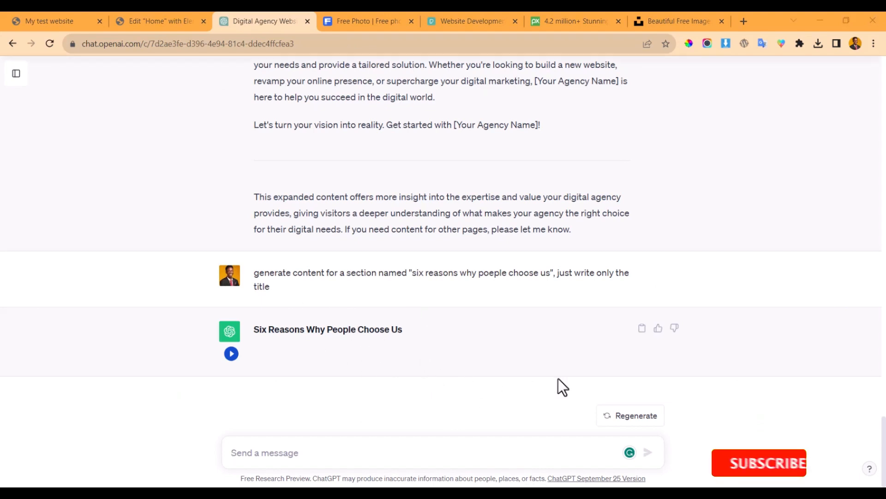
click(637, 416)
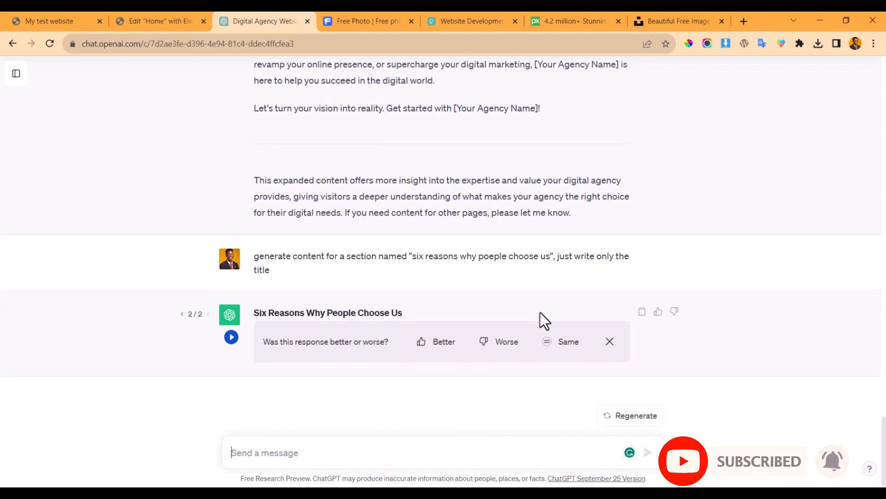
click(613, 342)
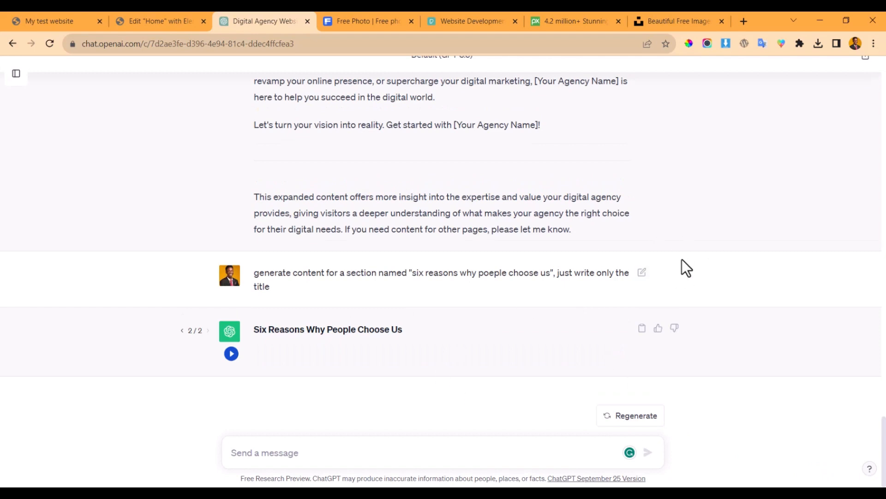
click(642, 272)
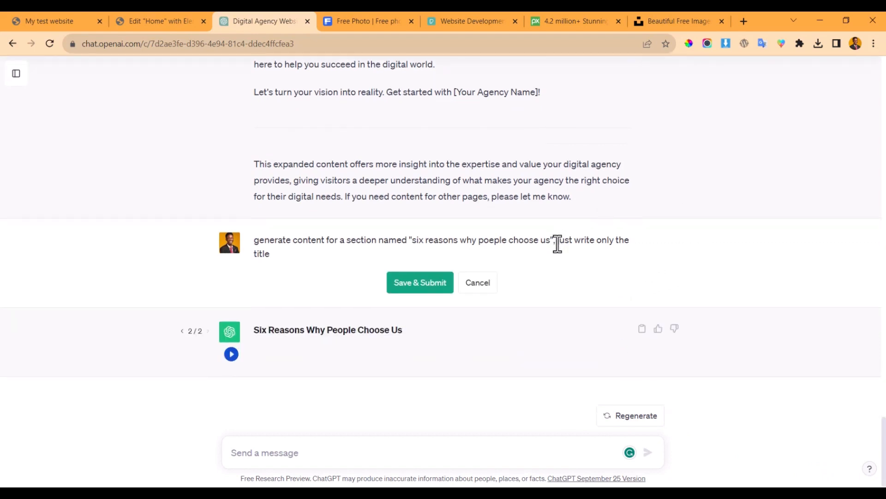
- Remove 'just write only the title' from the ChatGPT prompt, resubmit, and select the Expertise Across the Digital Spectrum heading
drag(557, 244, 562, 265)
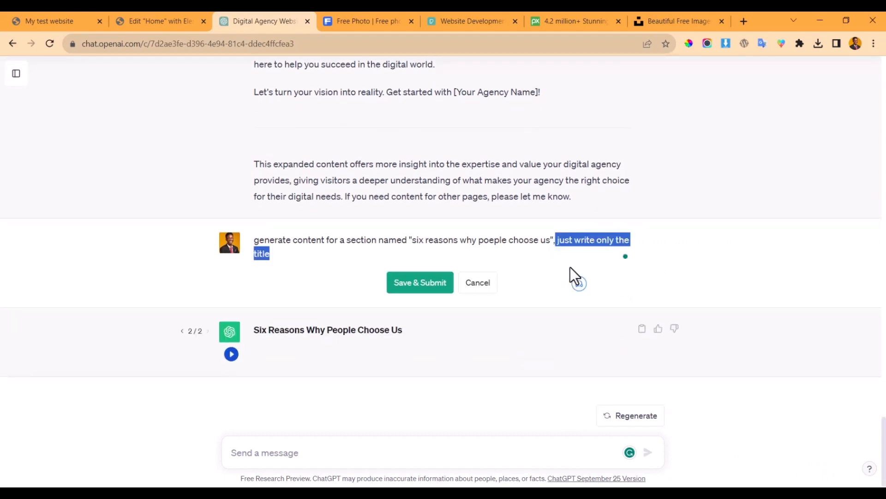
key(BackSpace)
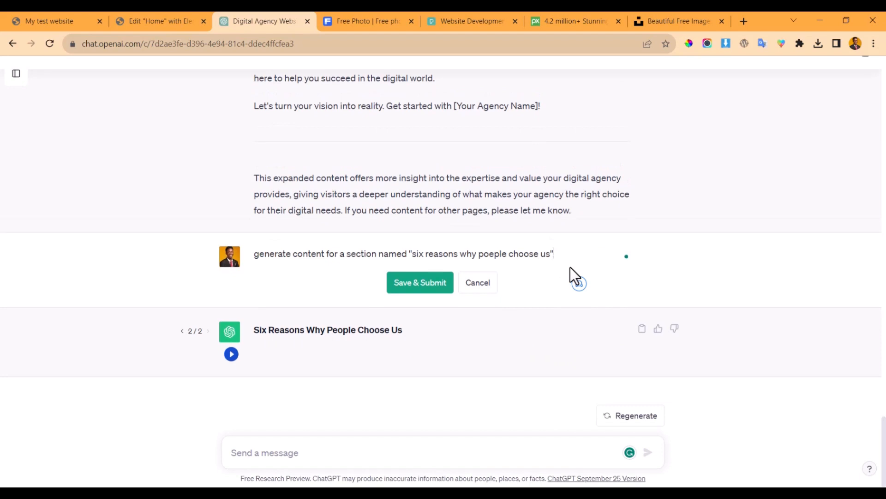
click(413, 291)
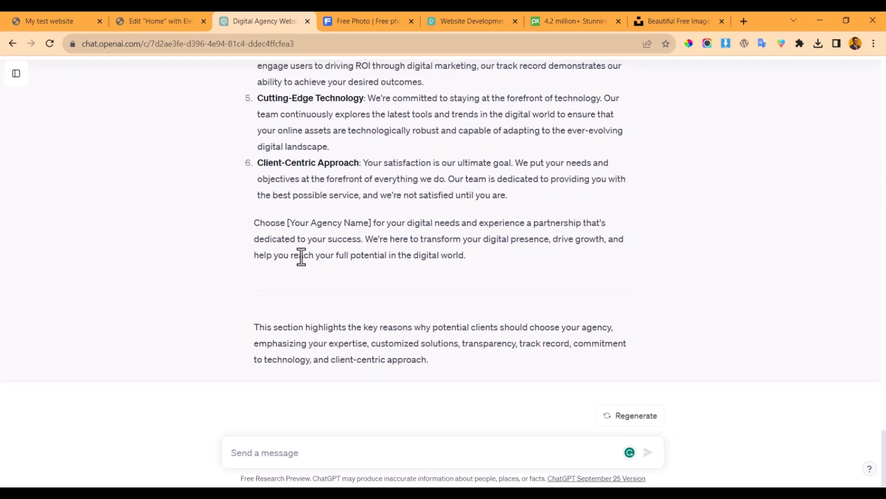
scroll(298, 255, up, 9)
drag(260, 221, 416, 224)
key(ctrl+c)
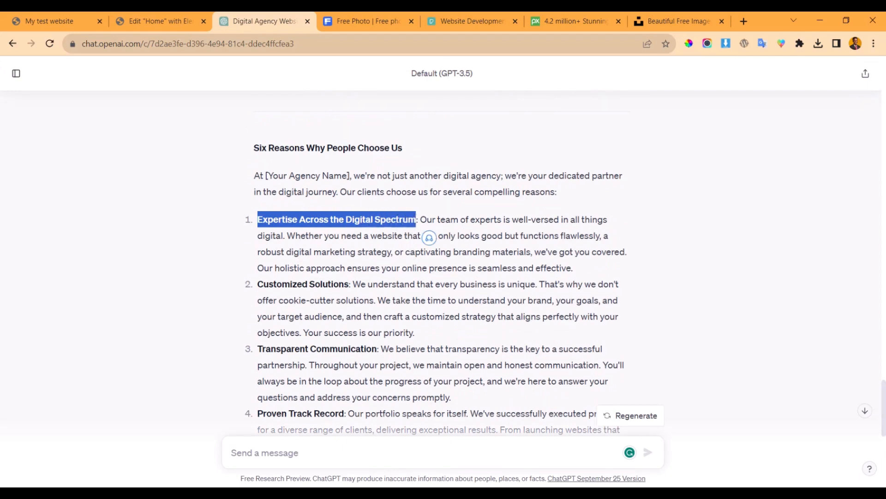
click(503, 493)
- Retitle the Quality Material box 'Expertise Across the Digital Spectrum' and clear its description
click(159, 14)
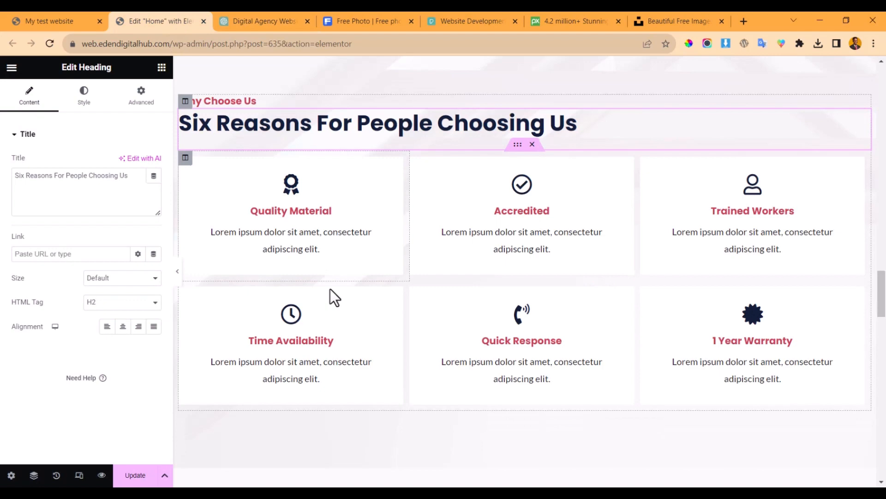
click(274, 203)
click(240, 15)
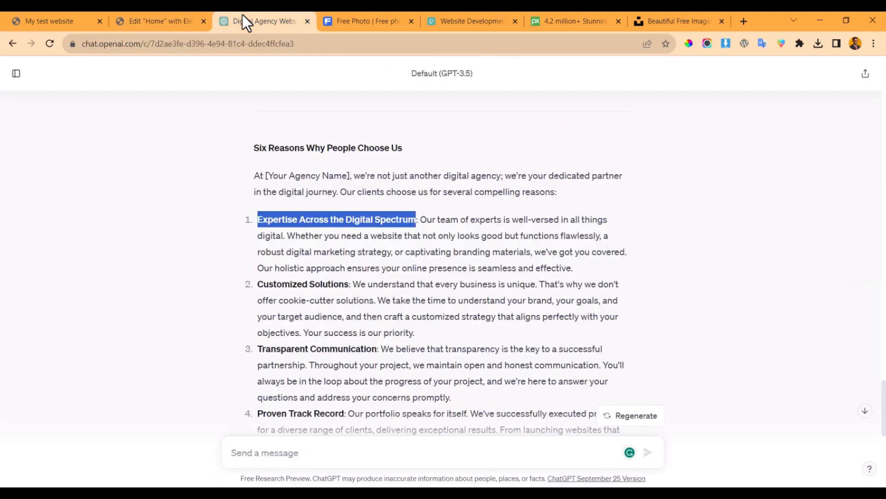
click(158, 15)
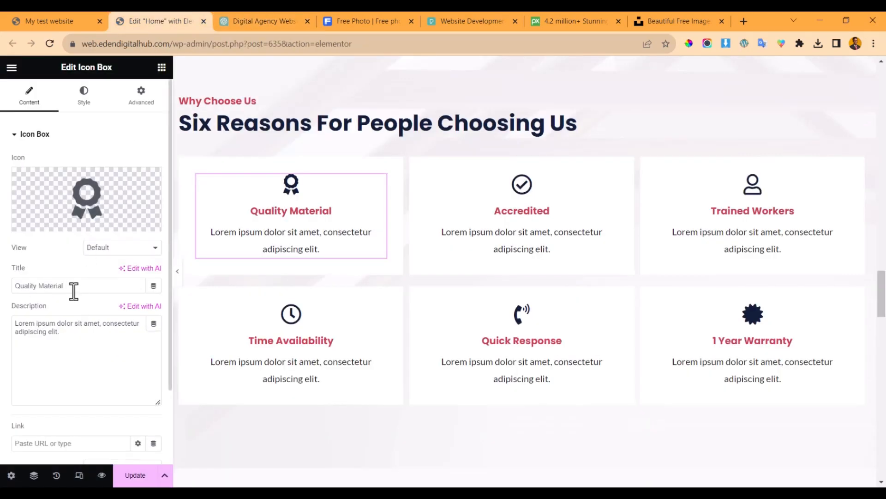
triple_click(74, 290)
key(ctrl+v)
click(89, 357)
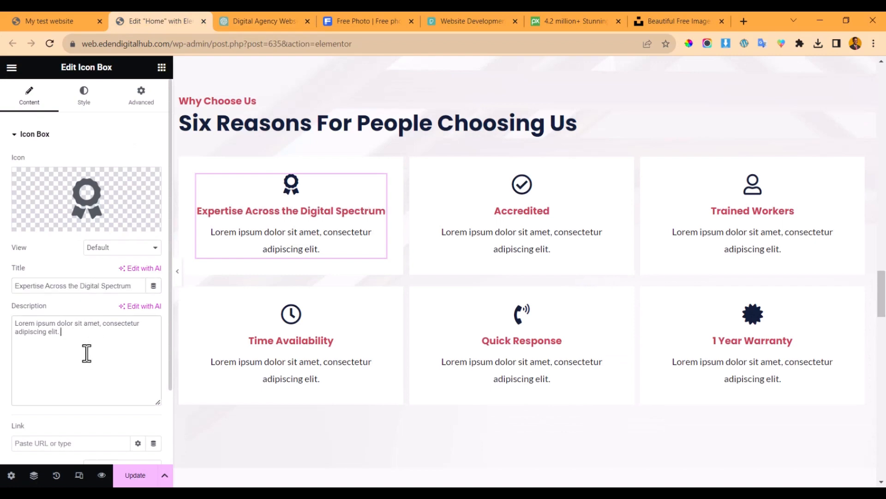
key(ctrl+a)
key(BackSpace)
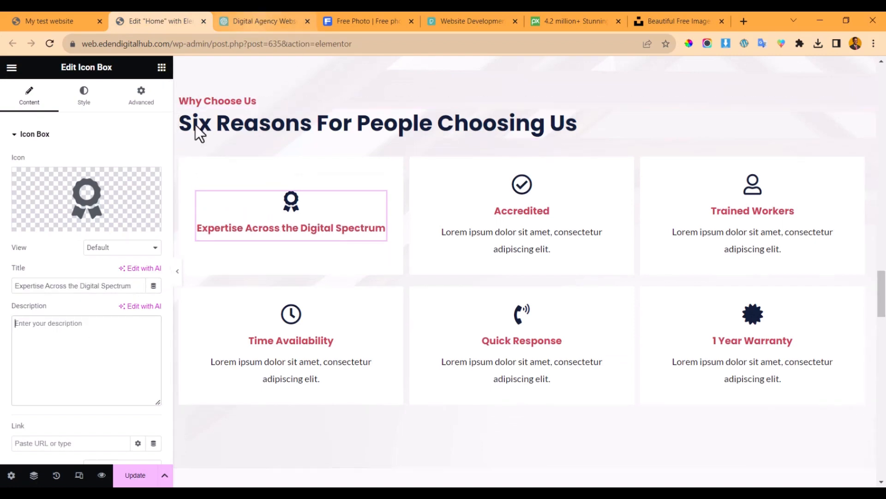
- Retitle the Accredited box 'Customized Solutions' from ChatGPT and clear its description
click(243, 23)
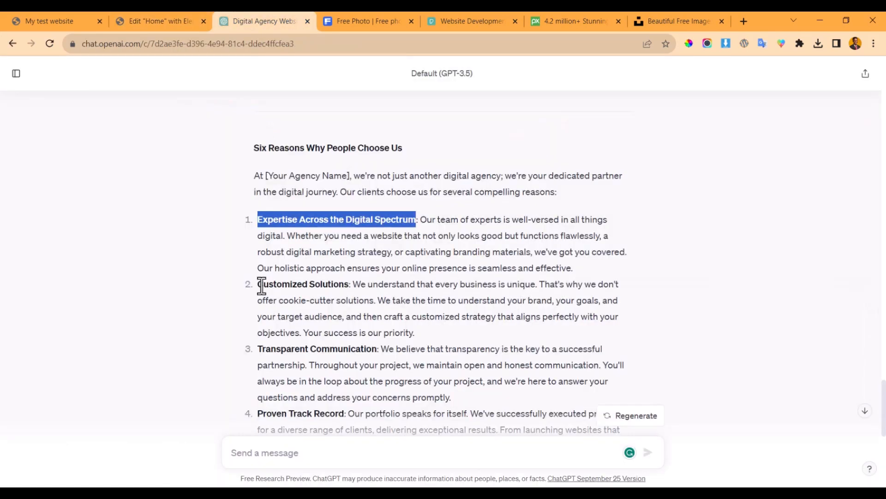
drag(262, 286, 350, 290)
key(ctrl+c)
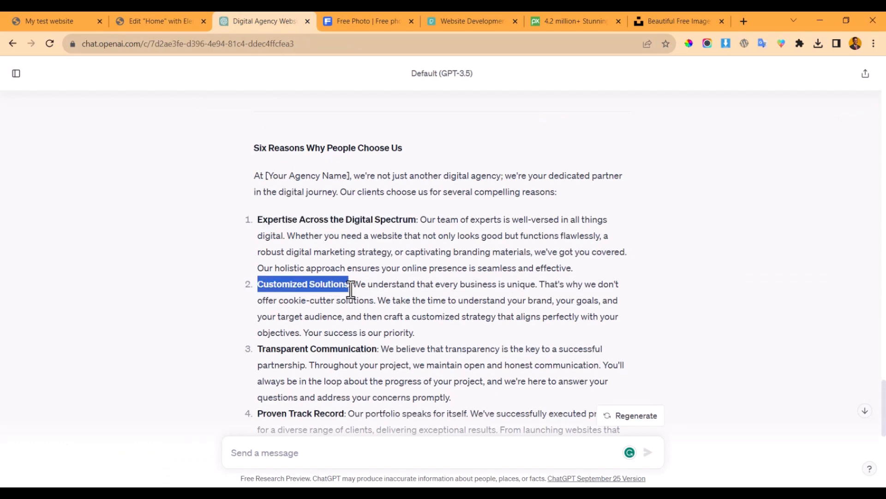
click(138, 18)
click(536, 199)
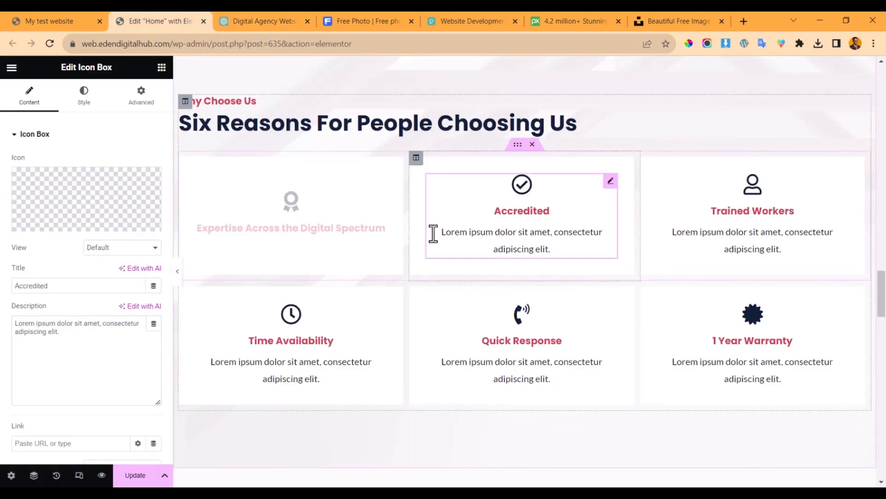
double_click(112, 287)
key(ctrl+v)
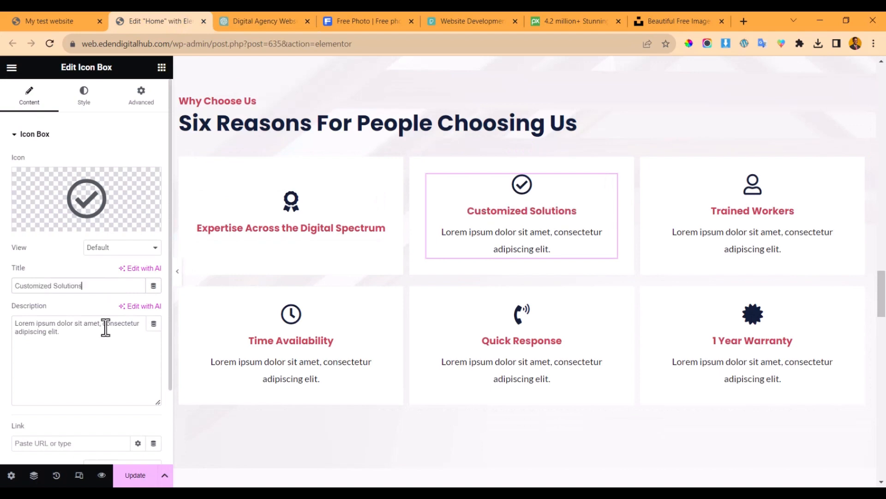
click(79, 350)
key(ctrl+a)
key(BackSpace)
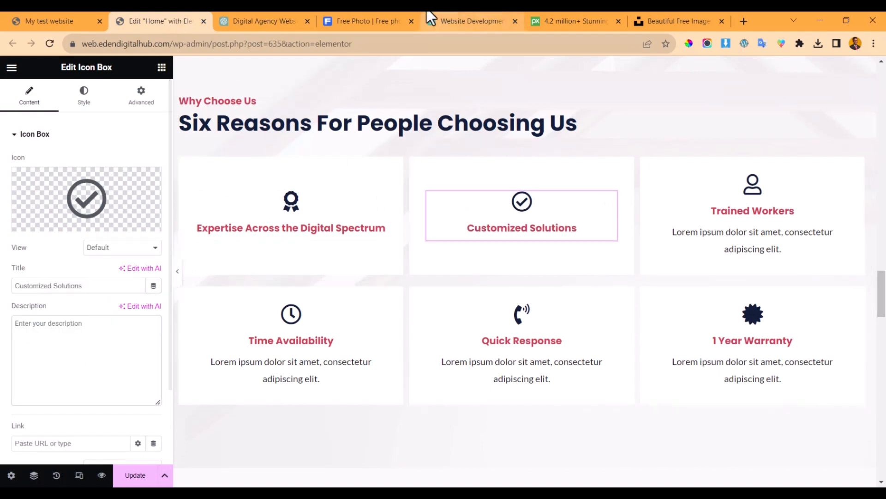
- Retitle the Trained Workers box 'Transparent Communication' from ChatGPT and clear its description
click(266, 20)
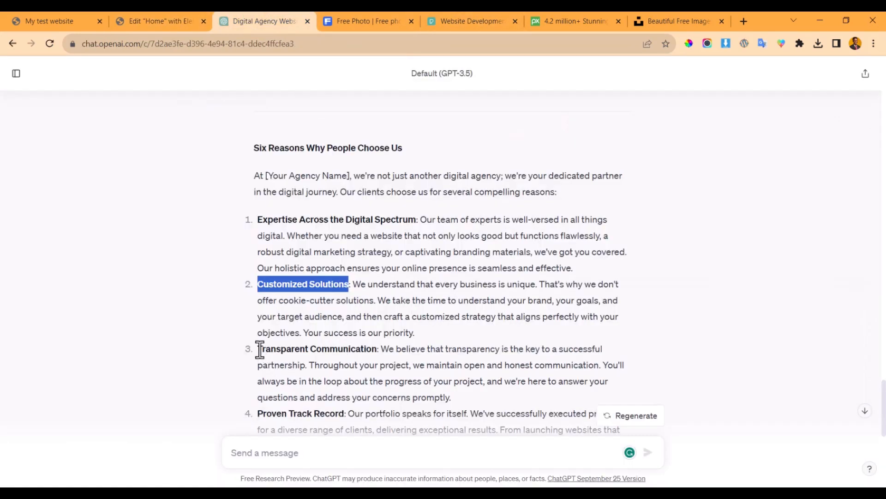
drag(260, 349, 377, 347)
key(ctrl+c)
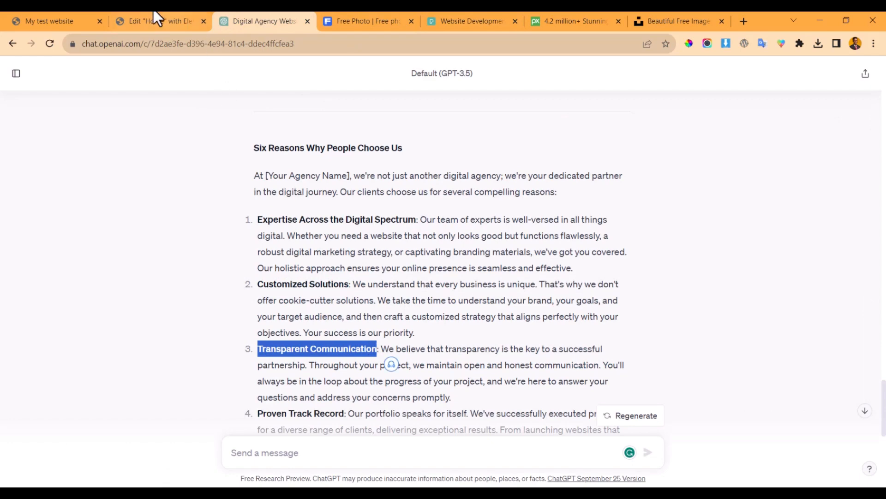
click(153, 20)
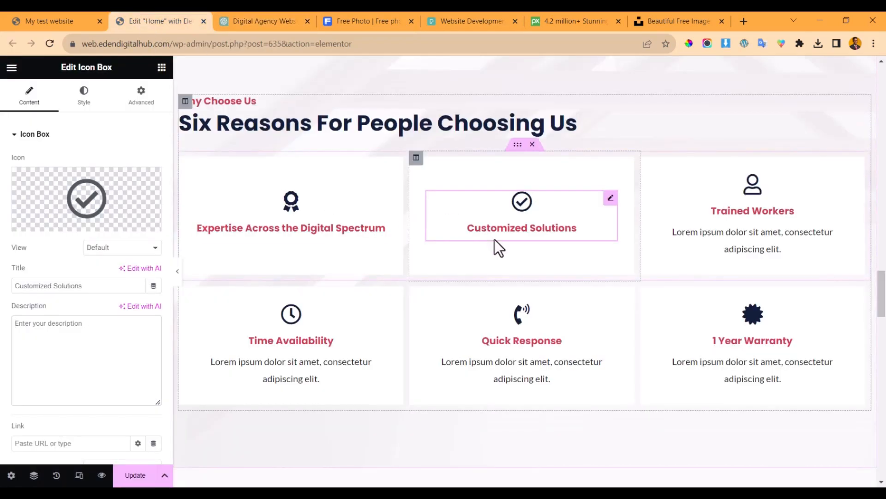
click(797, 224)
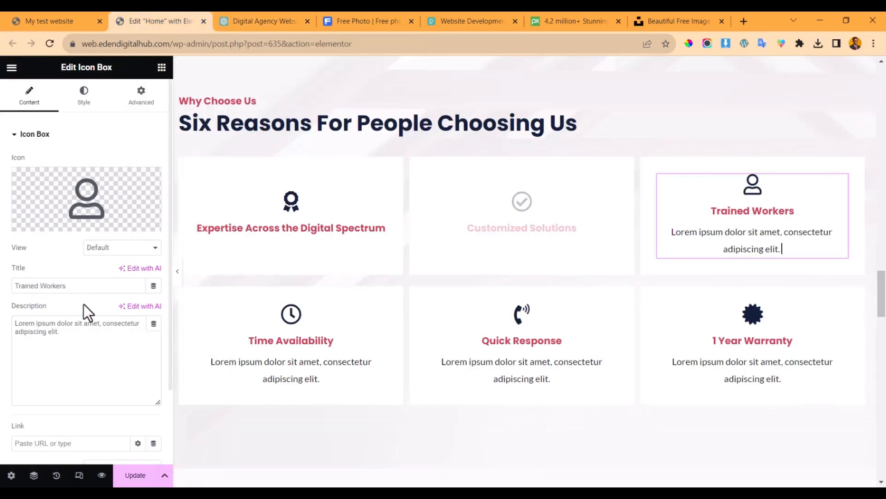
triple_click(84, 286)
key(ctrl+v)
click(71, 362)
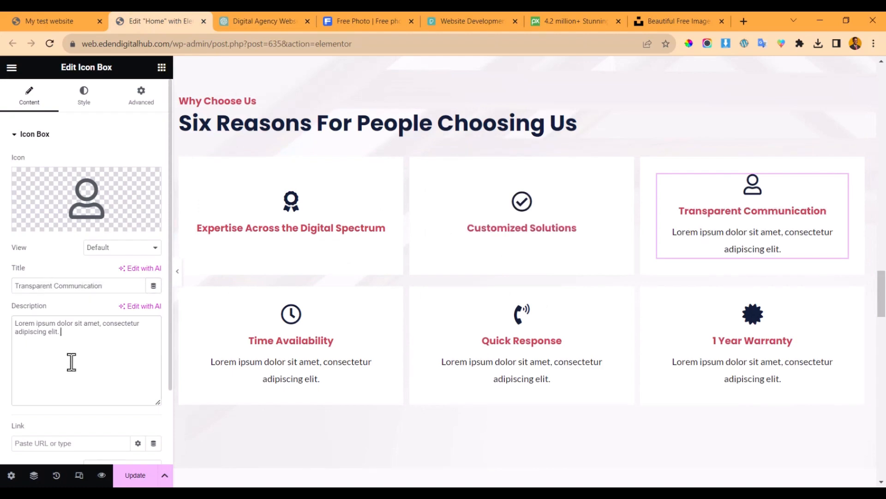
key(ctrl+a)
key(BackSpace)
- Copy the next reason heading from the ChatGPT reply for the fourth box
click(247, 13)
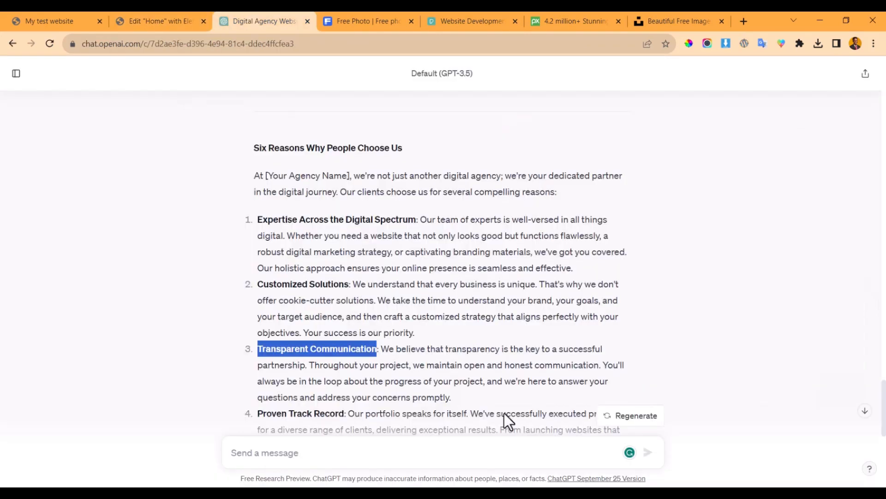
scroll(336, 341, down, 3)
drag(258, 260, 342, 262)
key(ctrl+c)
click(131, 21)
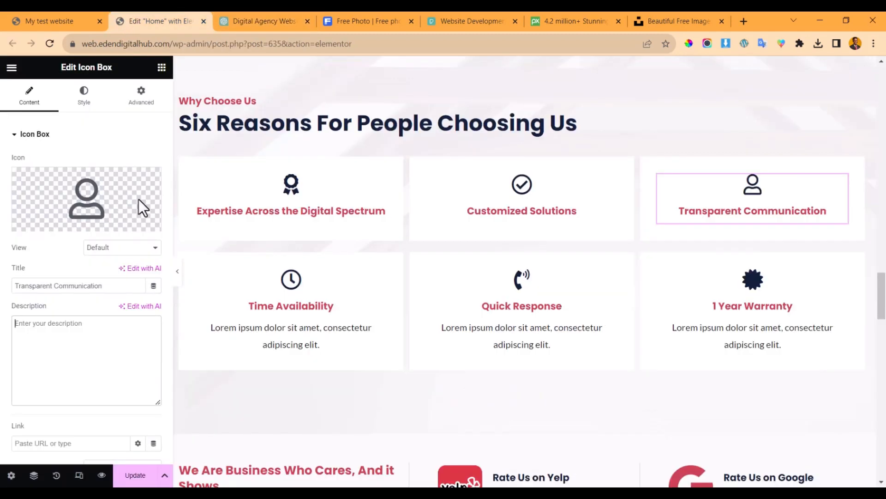
- Retitle the Time Availability box 'Proven Track Record' and clear its description
drag(321, 326, 306, 316)
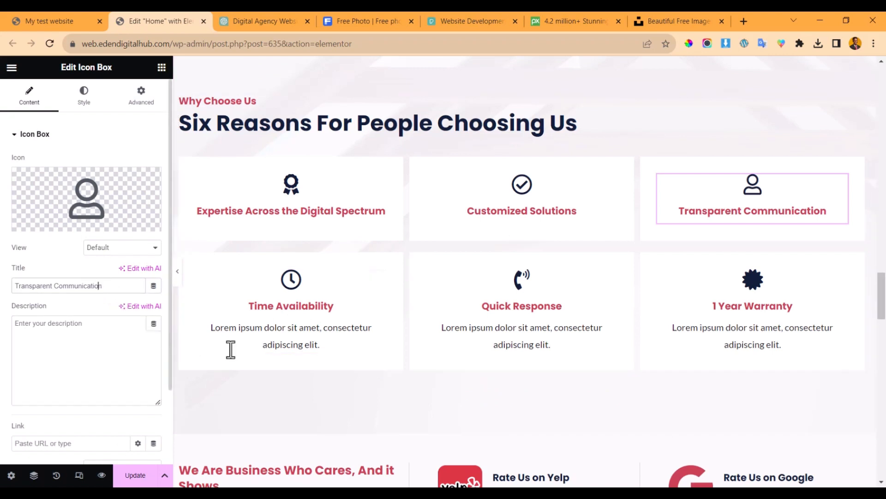
click(316, 317)
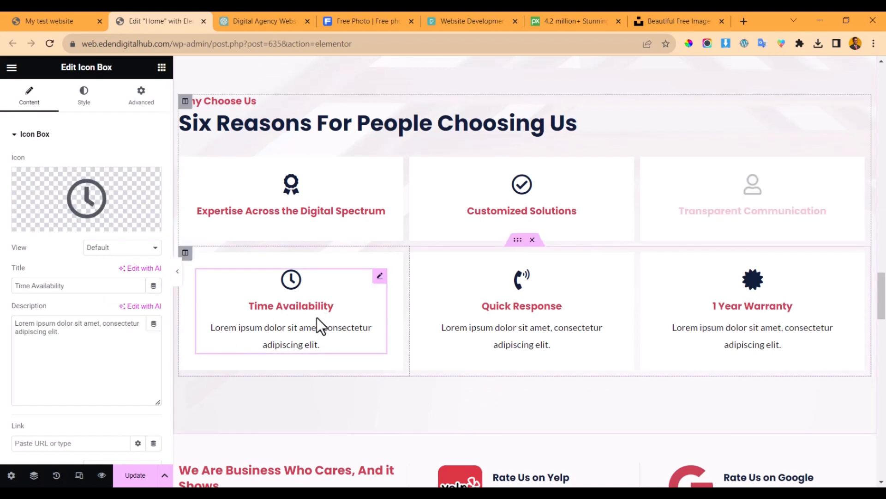
triple_click(101, 287)
key(ctrl+v)
triple_click(91, 344)
key(BackSpace)
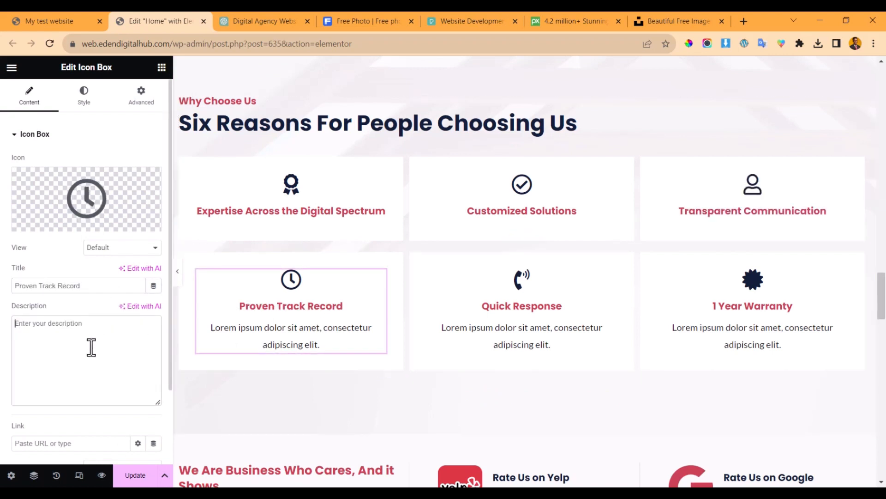
- Retitle the Quick Response box 'Cutting-Edge Technology' from ChatGPT and clear its description
click(264, 21)
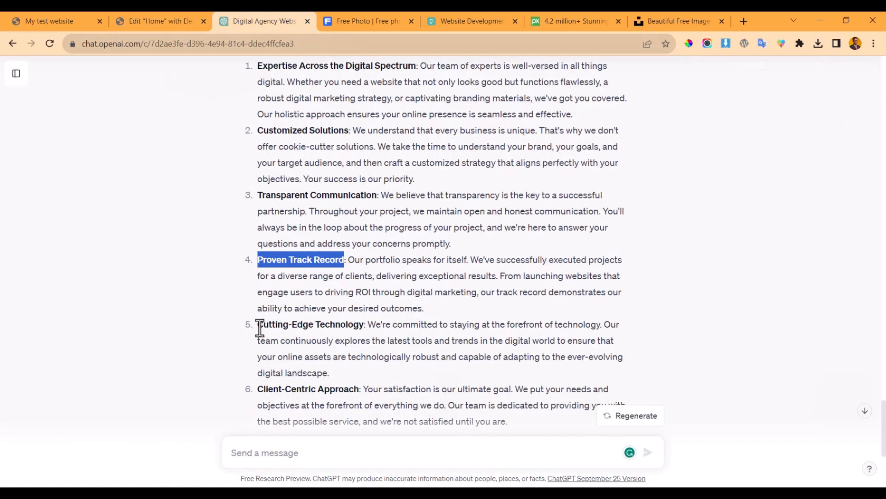
drag(258, 324, 367, 324)
key(ctrl+c)
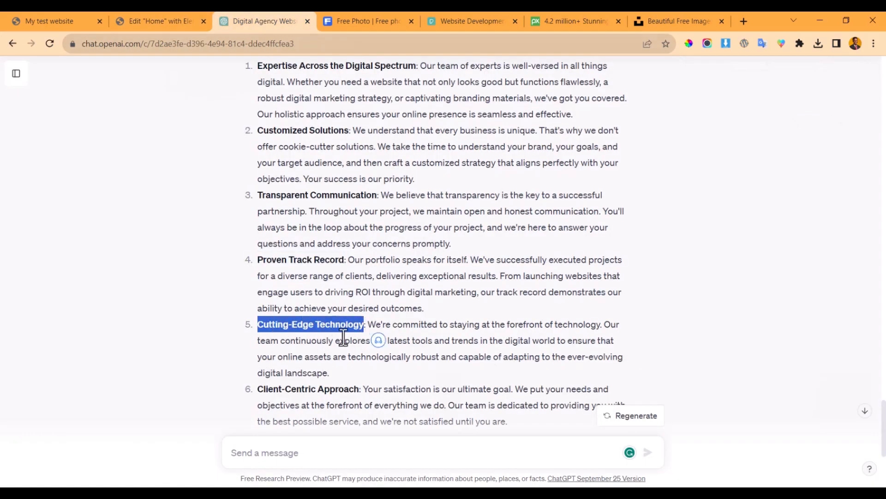
click(162, 19)
click(489, 302)
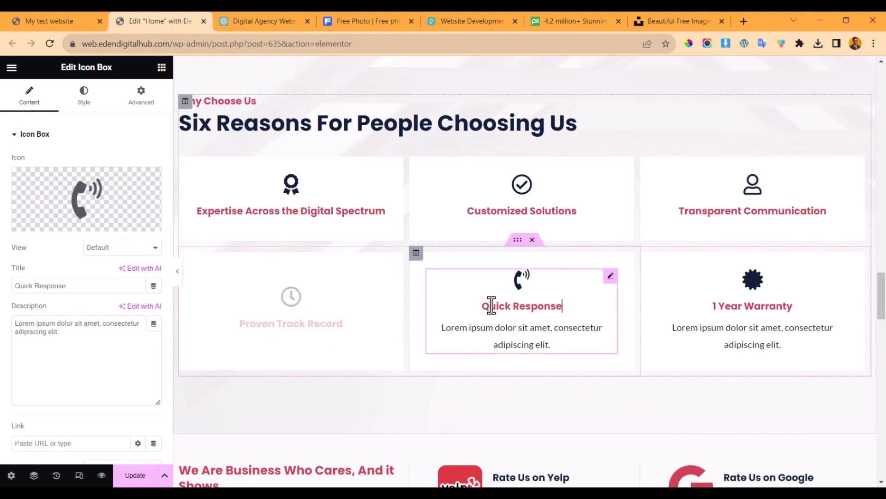
triple_click(107, 285)
key(ctrl+v)
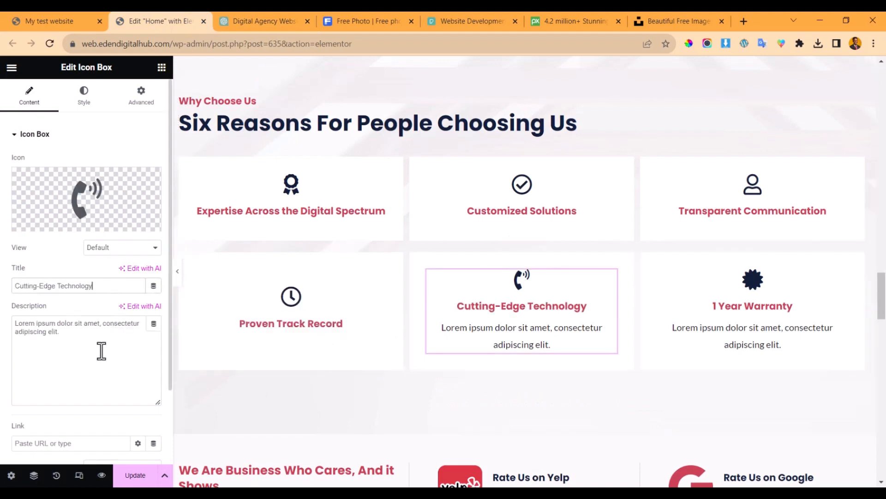
click(99, 348)
key(ctrl+a)
key(BackSpace)
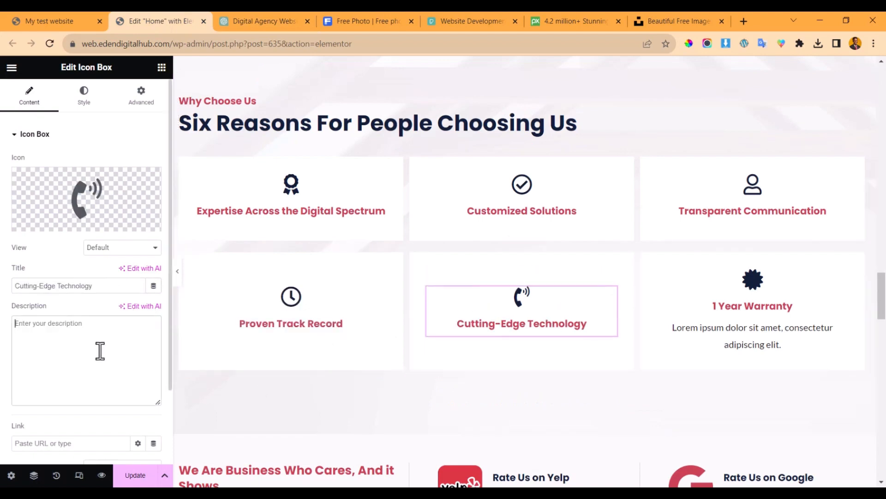
- Retitle the 1 Year Warranty box 'Client-Centric Approach' from ChatGPT and clear its description
click(262, 15)
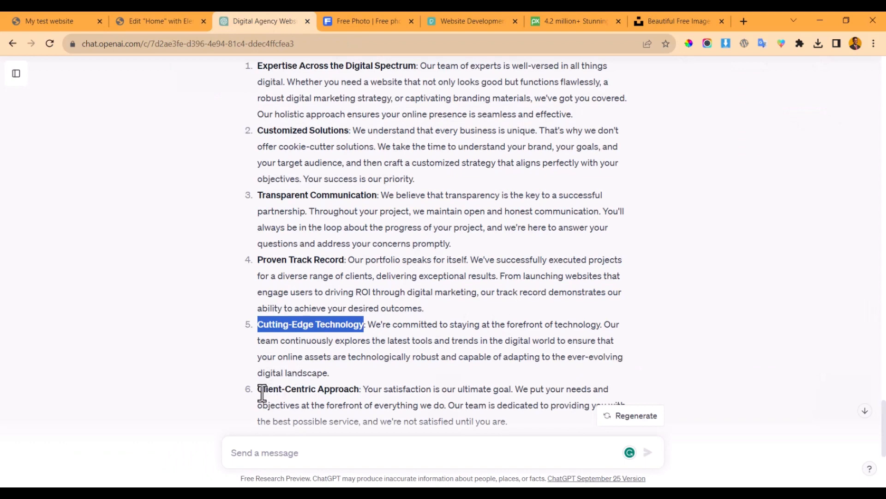
drag(262, 394, 356, 393)
key(ctrl+c)
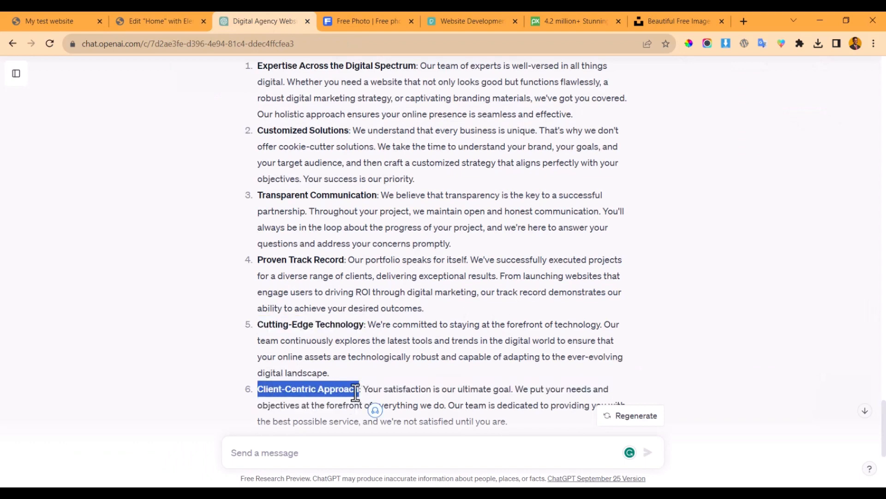
click(154, 21)
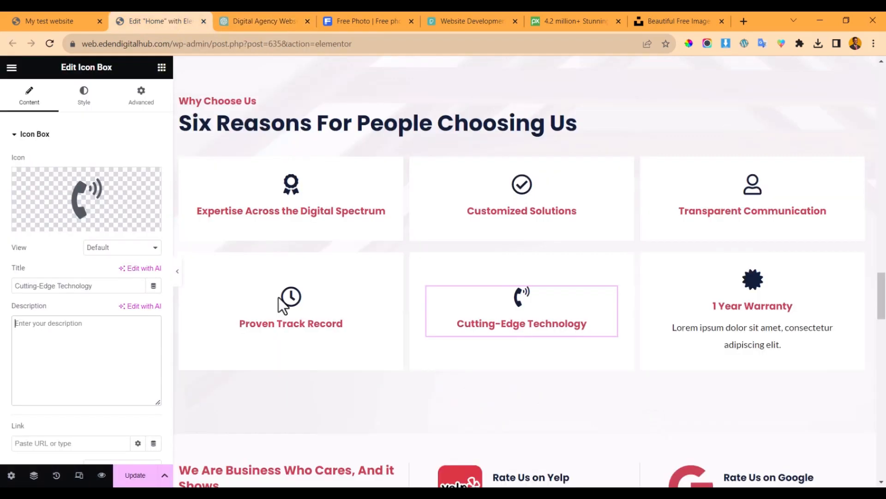
click(779, 303)
triple_click(72, 287)
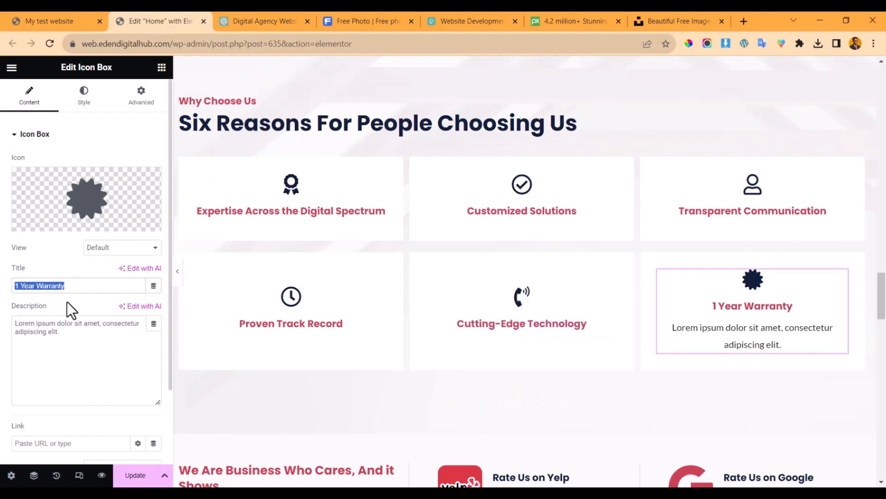
key(ctrl+v)
triple_click(53, 341)
key(BackSpace)
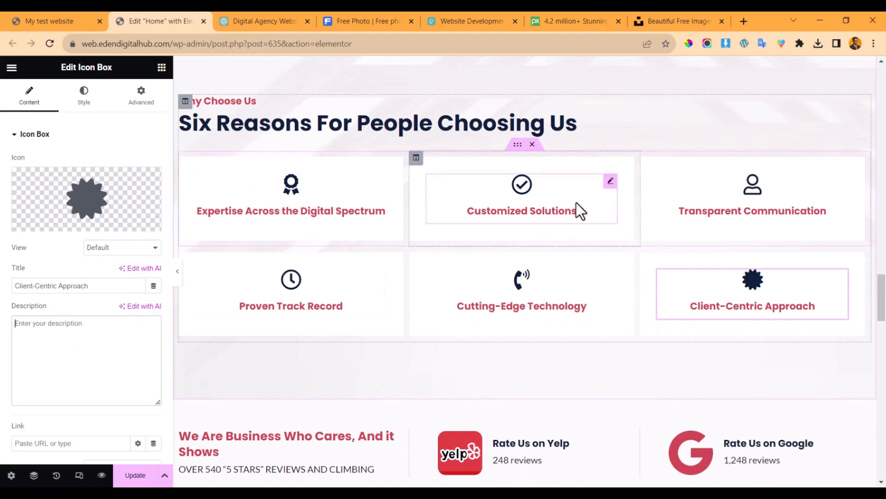
click(297, 203)
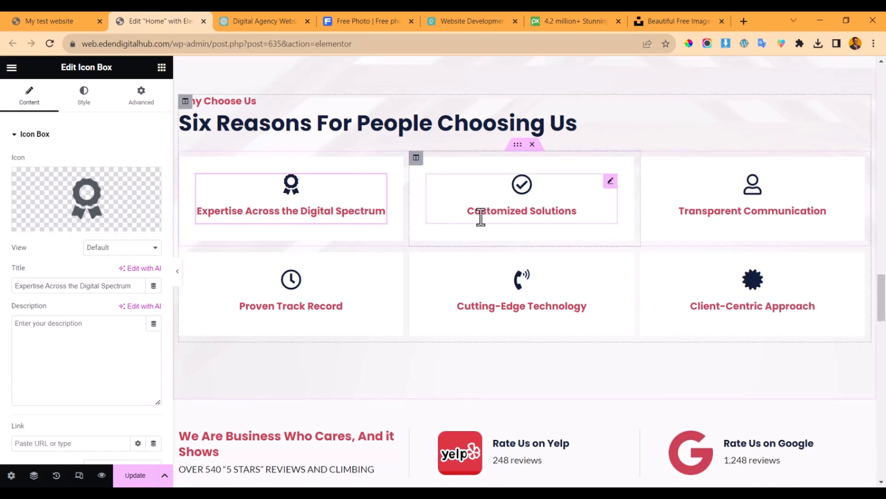
- Give Customized Solutions a tools icon and Transparent Communication a speech-bubble comment icon
click(500, 200)
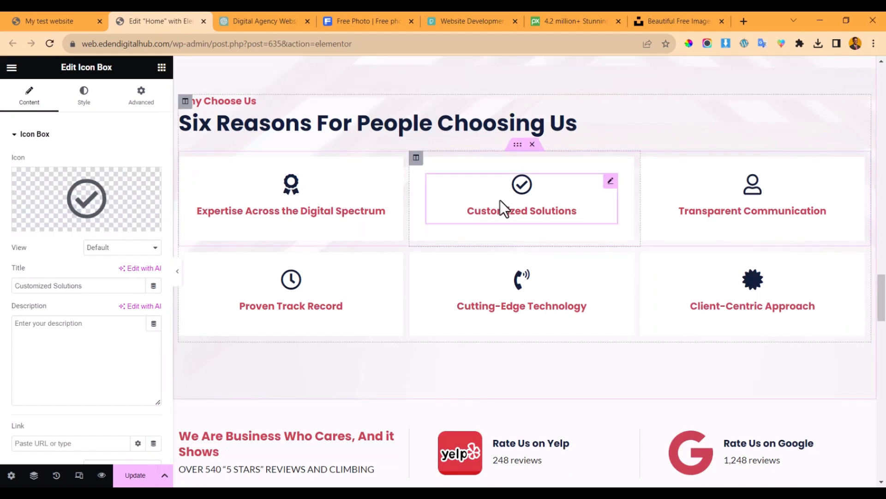
click(67, 194)
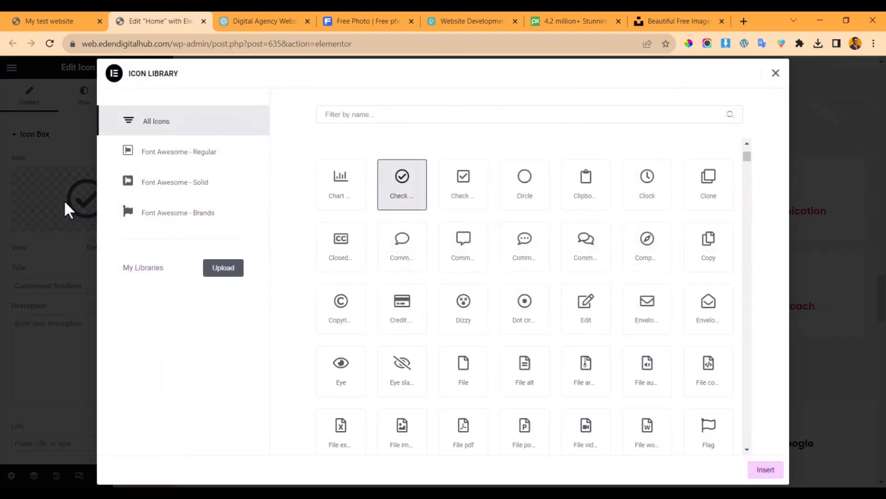
click(356, 116)
text(tool)
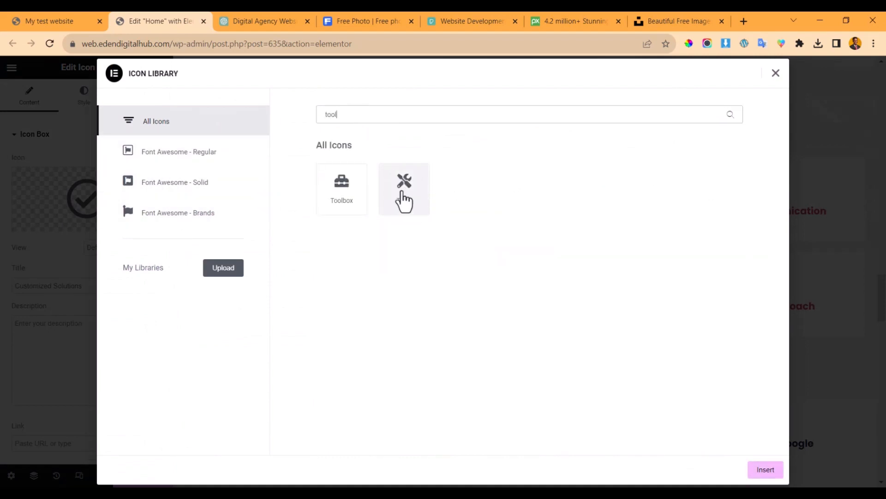
click(403, 192)
click(757, 476)
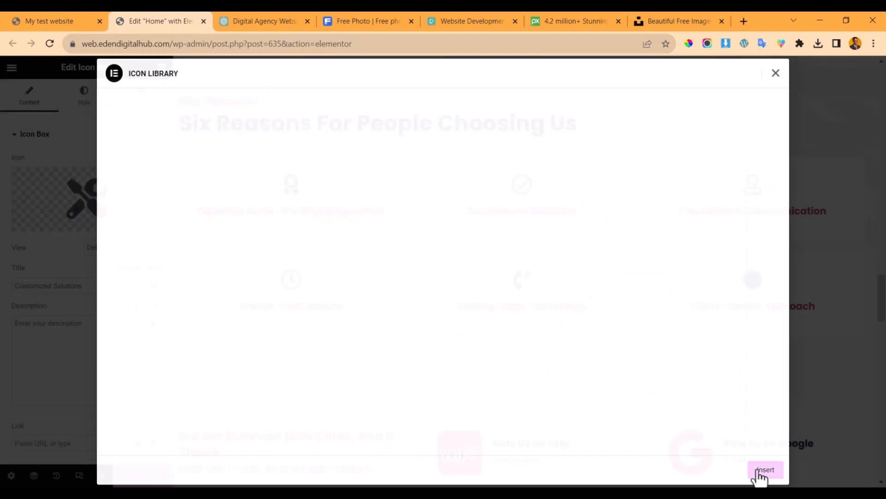
click(770, 207)
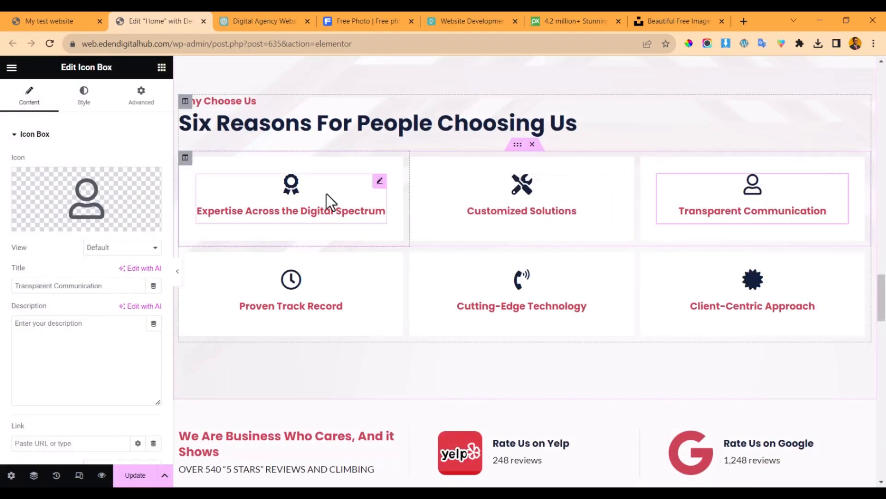
click(105, 199)
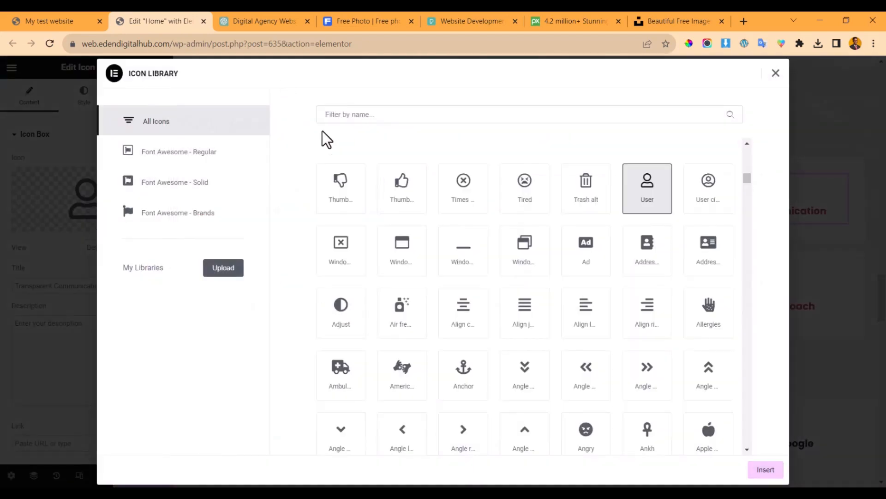
text(comm)
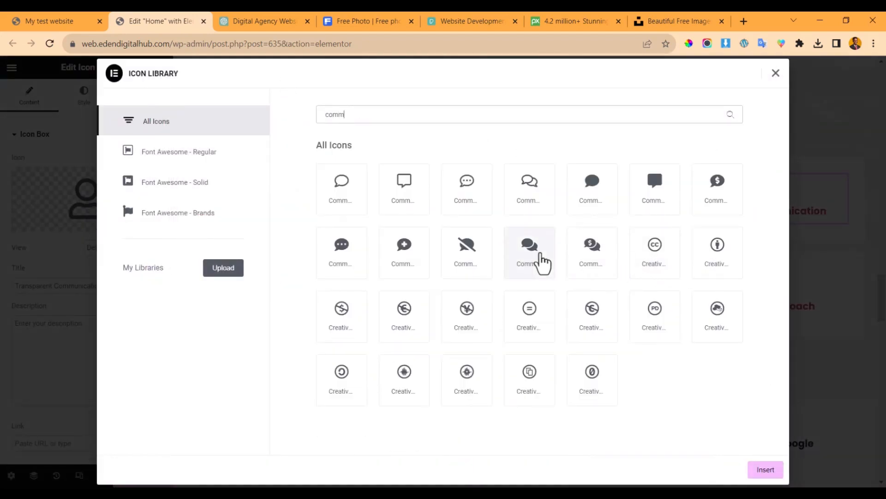
click(532, 256)
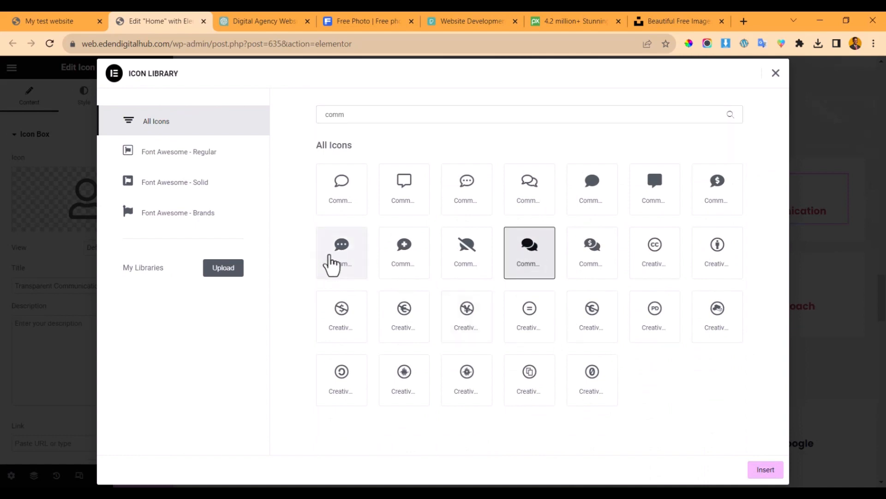
click(334, 262)
click(765, 469)
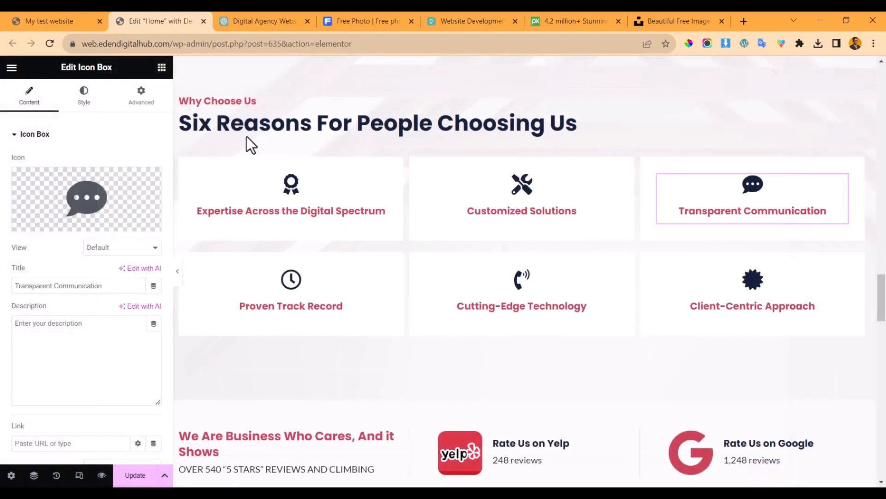
- Give Proven Track Record a handshake icon and Cutting-Edge Technology a rocket icon
click(291, 290)
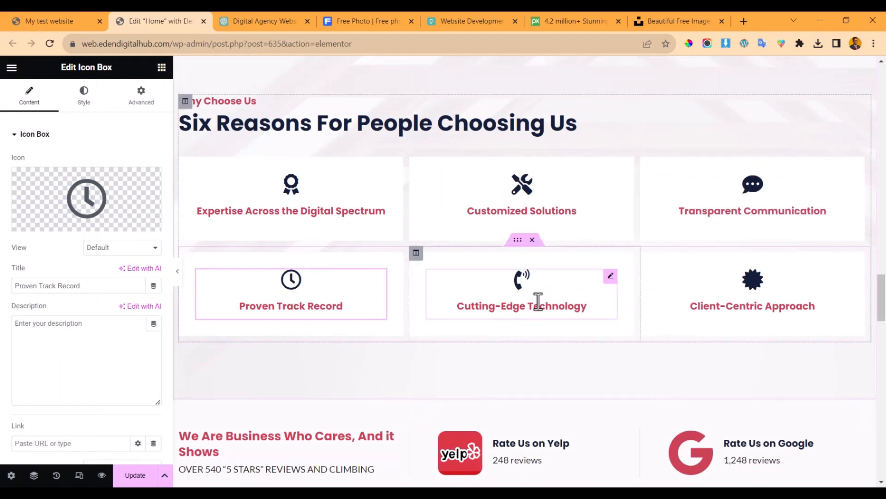
click(79, 199)
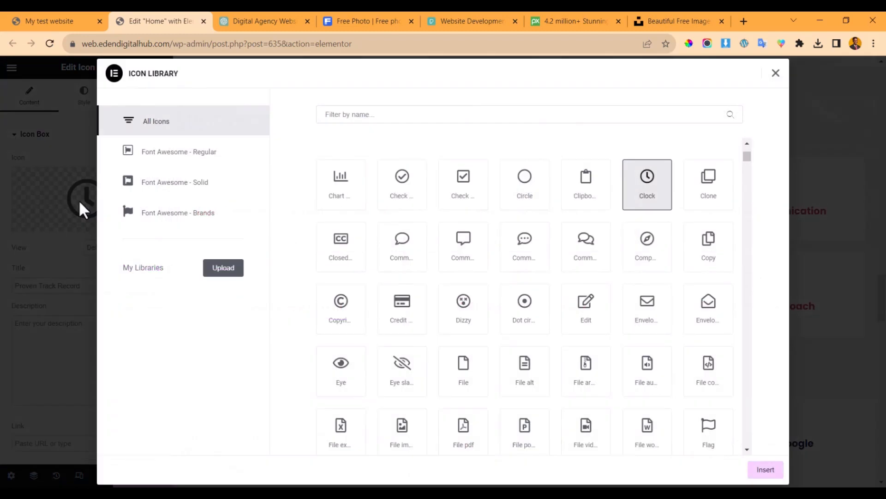
text(hands)
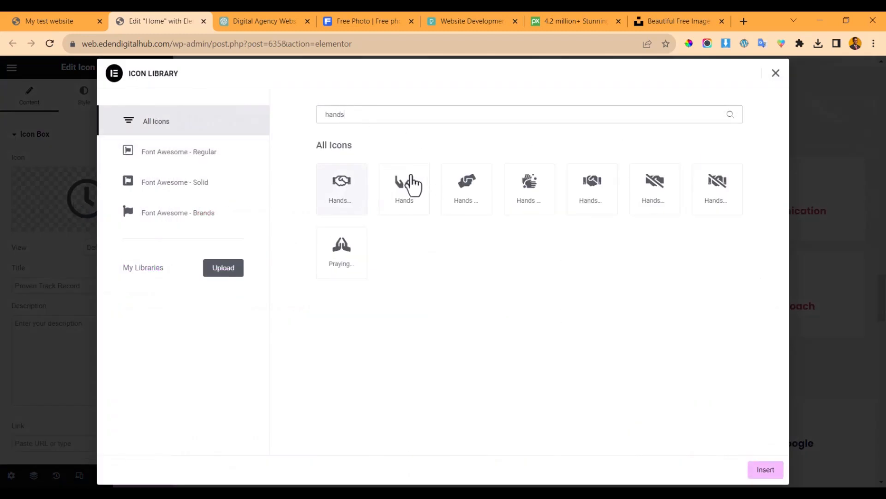
click(357, 182)
click(750, 471)
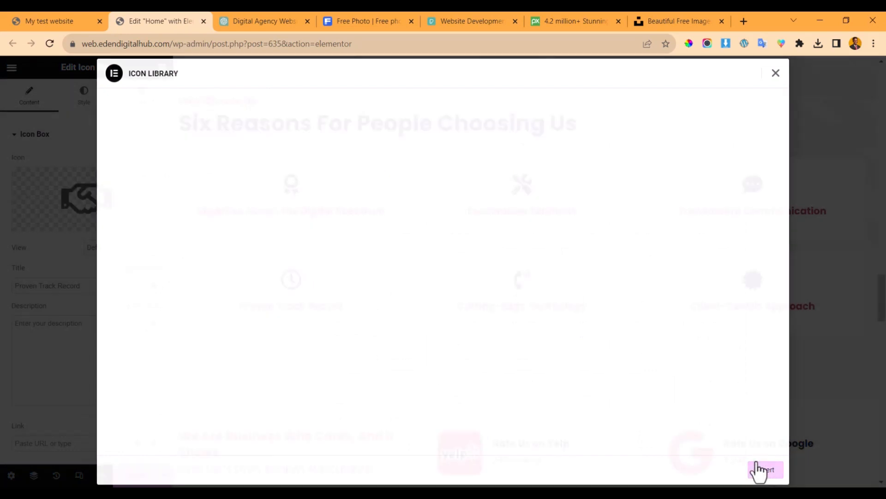
click(499, 298)
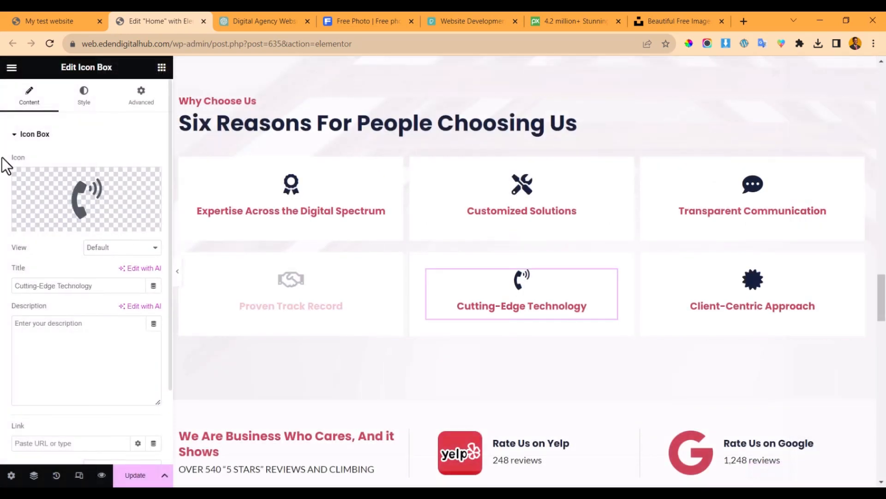
click(76, 193)
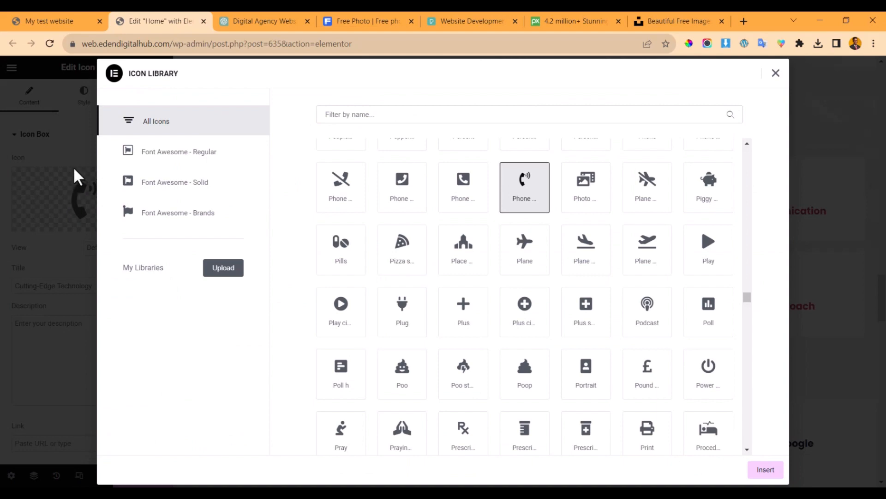
scroll(527, 272, up, 3)
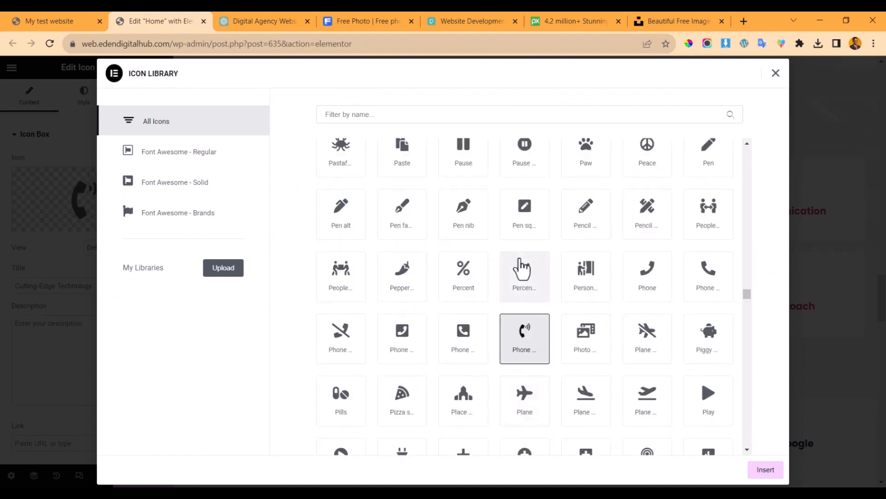
scroll(522, 268, down, 10)
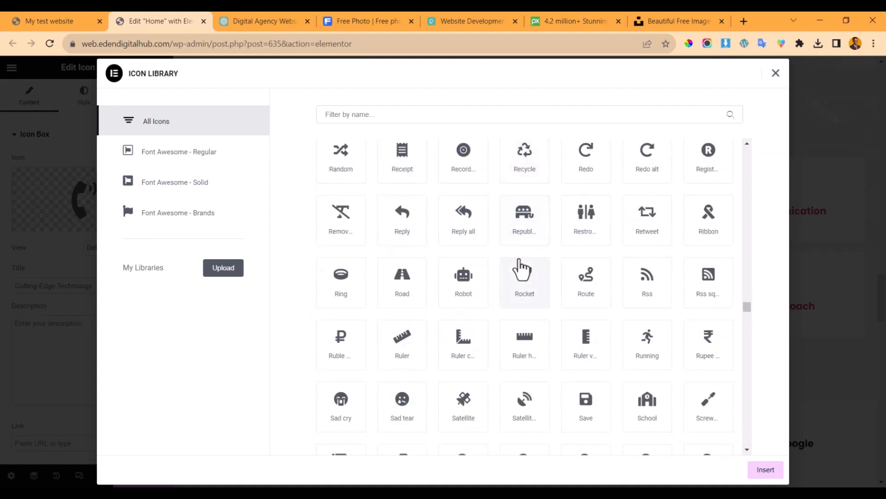
click(526, 279)
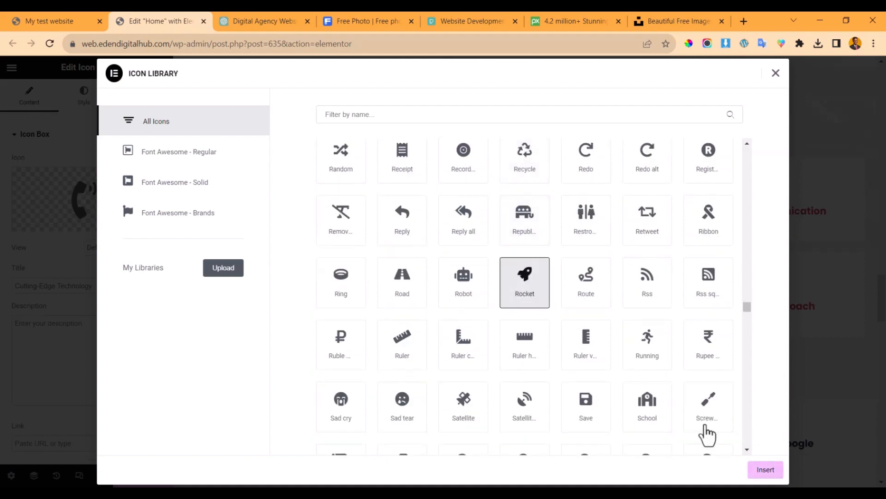
click(766, 470)
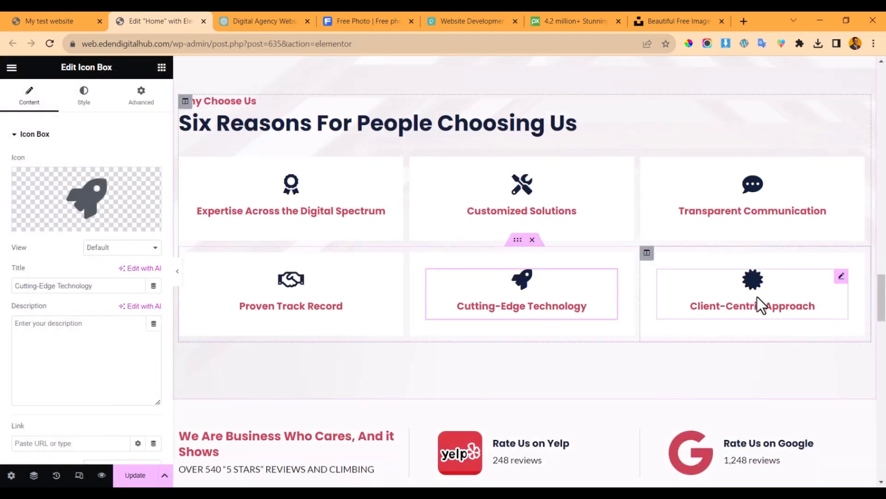
- Give the Client-Centric Approach box the Users icon from the Icon Library
click(757, 297)
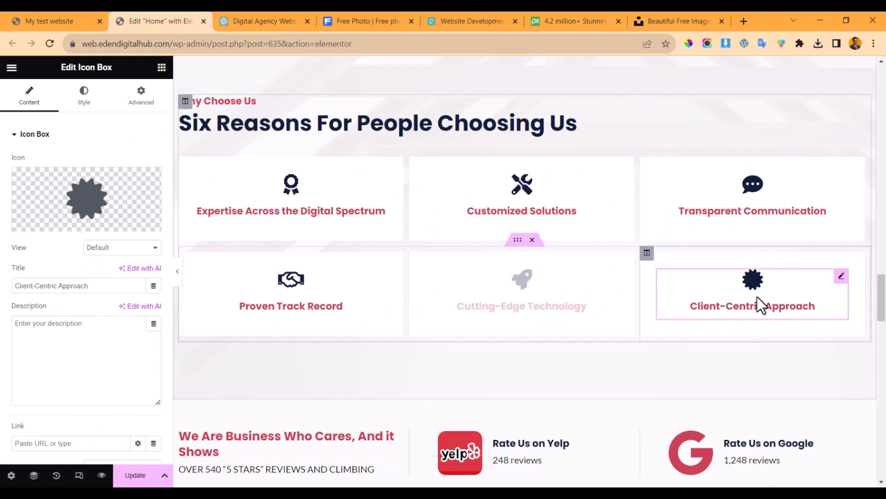
click(79, 200)
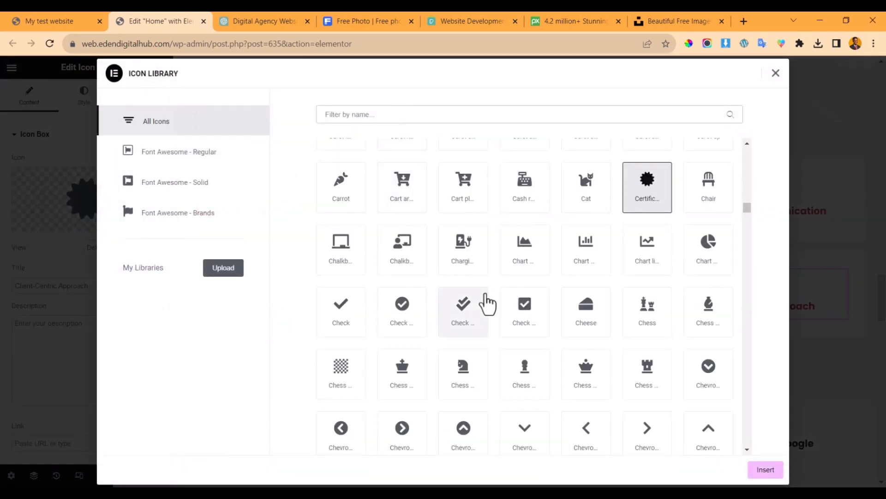
text(user)
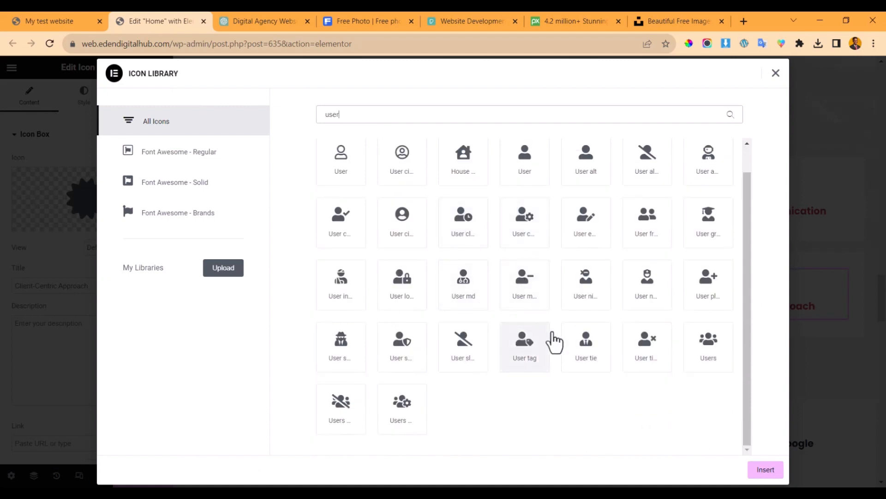
click(710, 356)
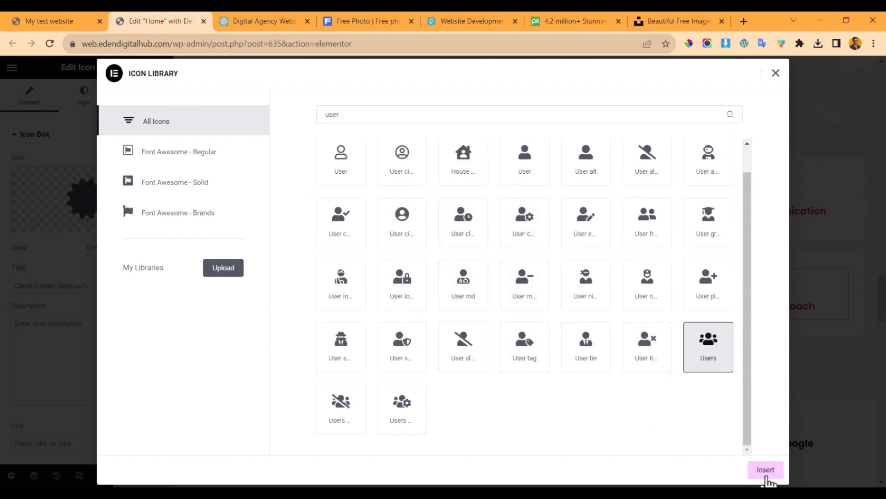
click(767, 476)
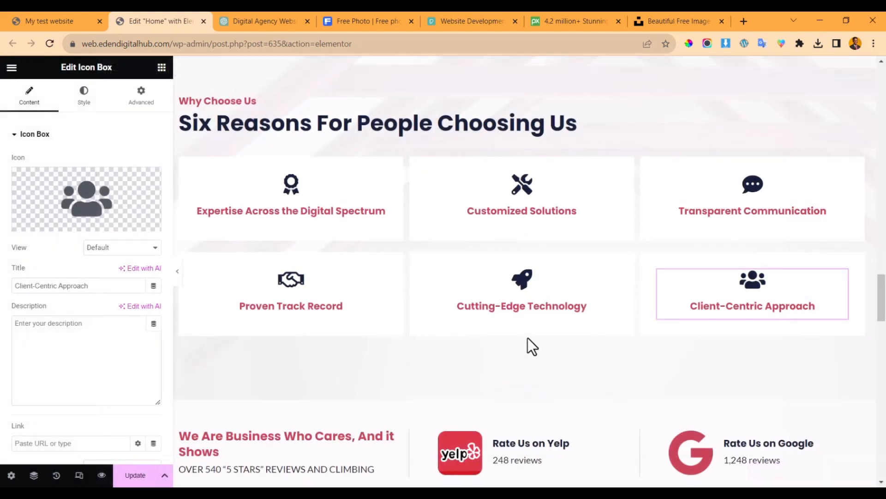
- Delete the reviews section above the testimonials
scroll(462, 257, down, 2)
scroll(462, 257, down, 2)
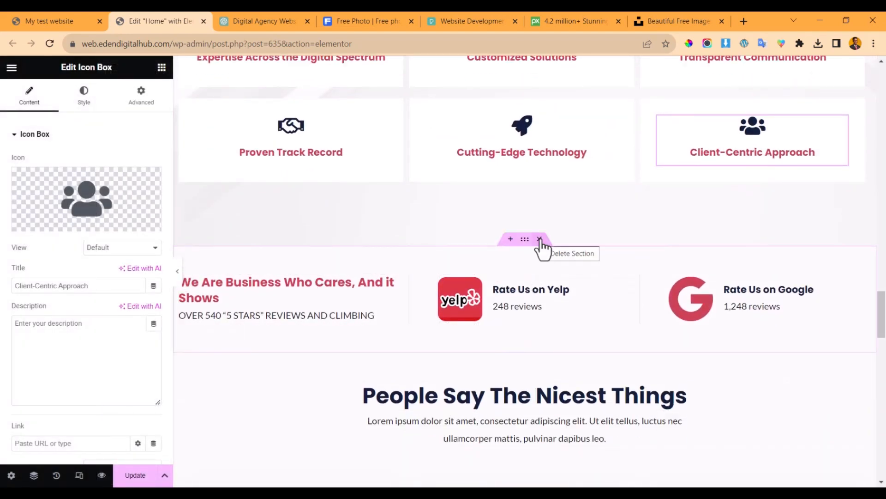
click(539, 238)
scroll(502, 323, down, 4)
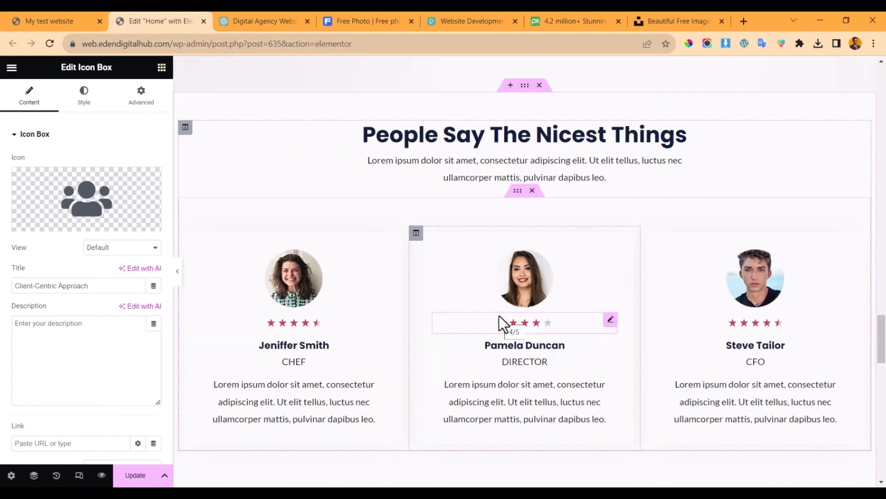
scroll(443, 194, down, 4)
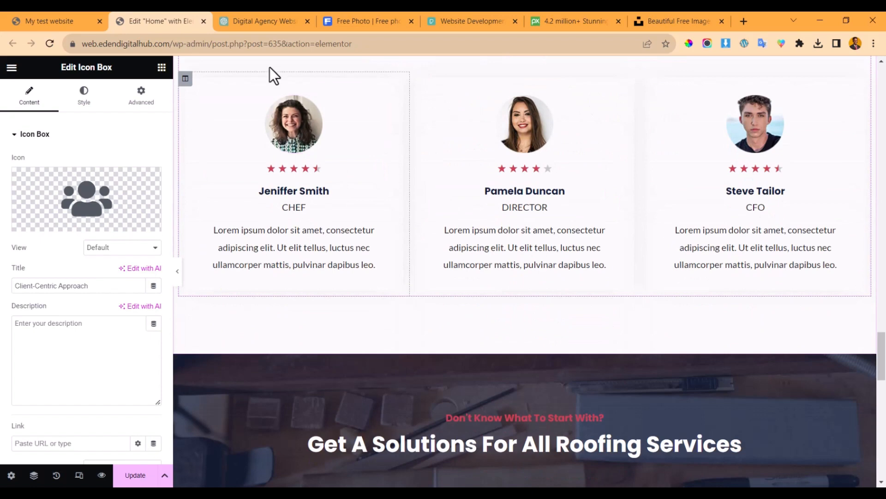
- Ask ChatGPT to generate 3 client testimonials
click(258, 15)
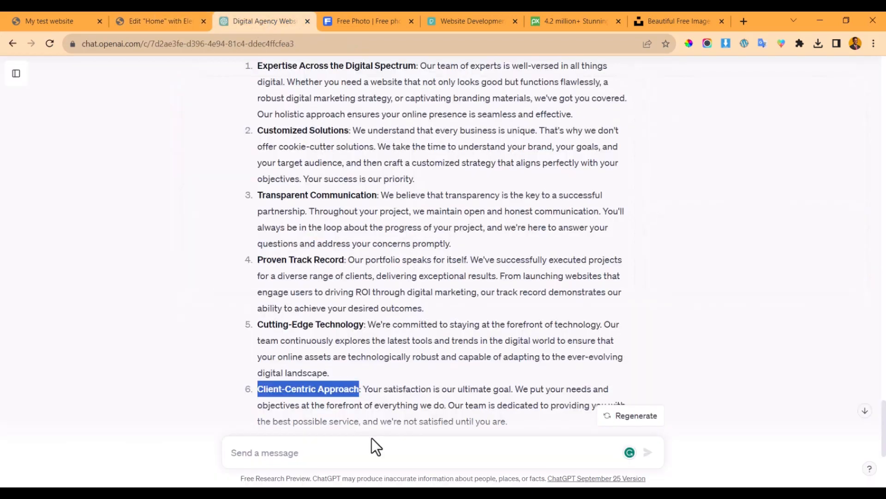
click(294, 452)
text(generate 3 testimonials)
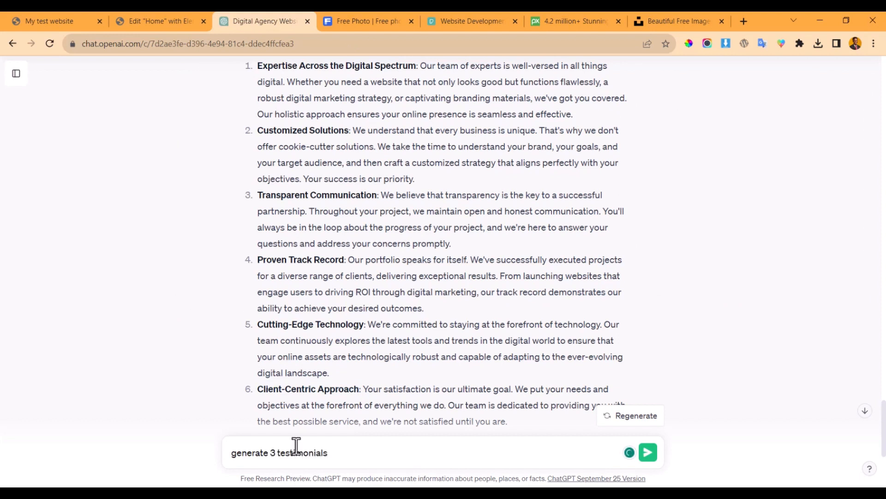
key(Return)
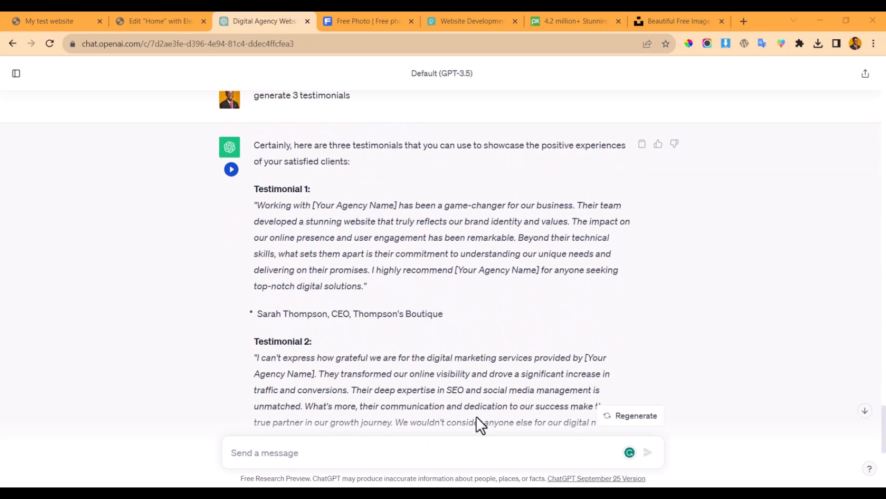
scroll(477, 418, down, 3)
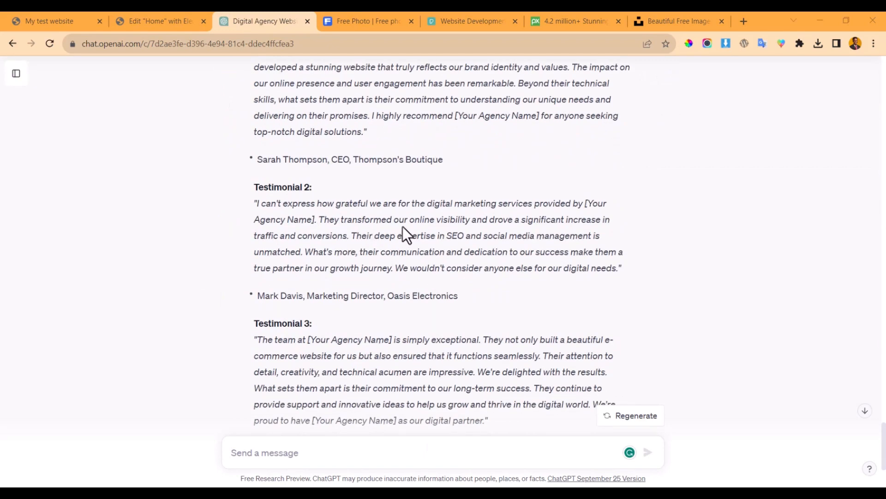
scroll(402, 226, down, 3)
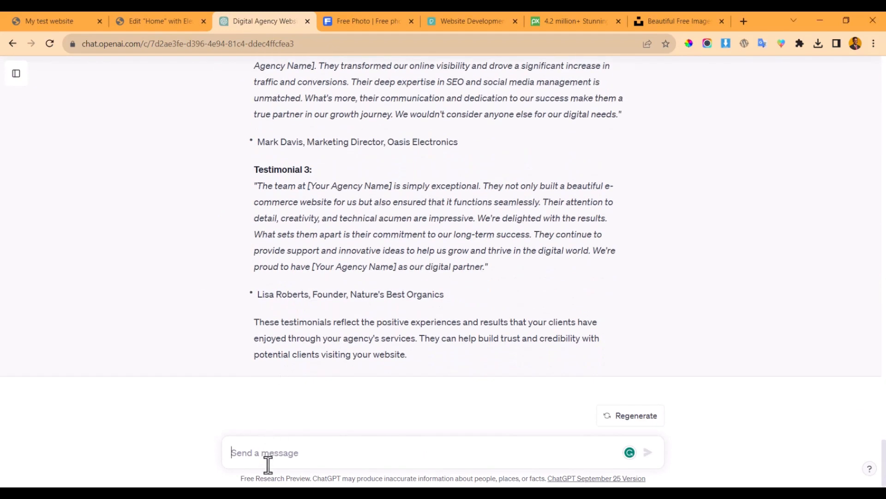
- Have ChatGPT shorten the testimonials and select Testimonial 1's quote
text(shoe)
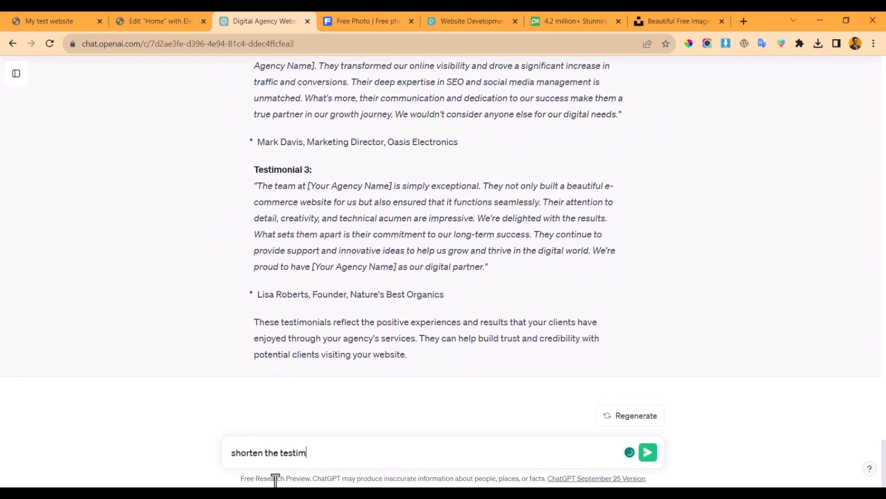
key(Return)
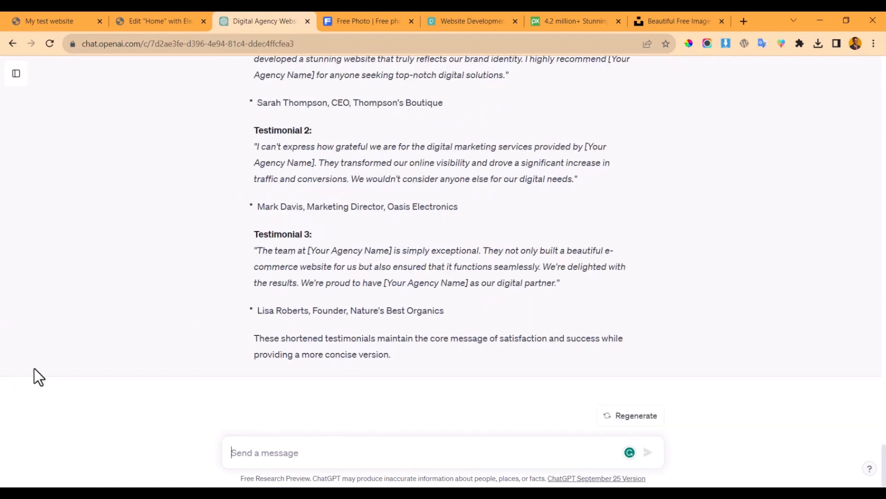
scroll(177, 253, up, 2)
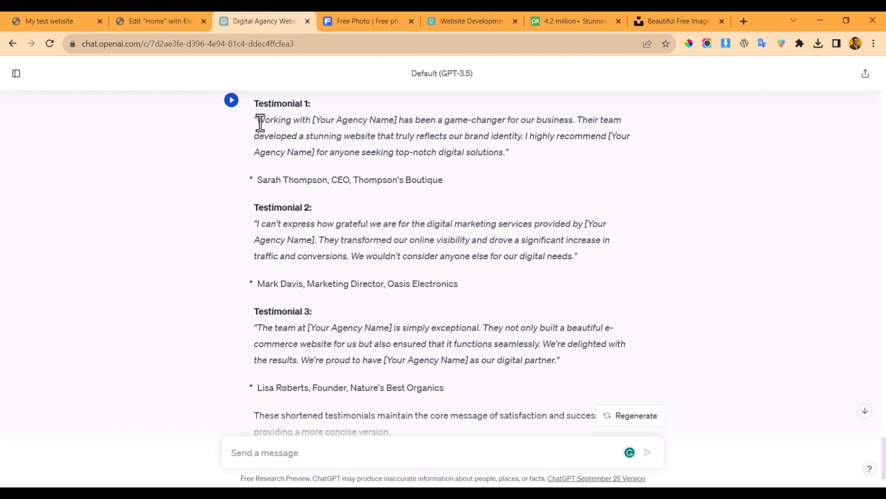
drag(260, 123, 503, 146)
key(ctrl+c)
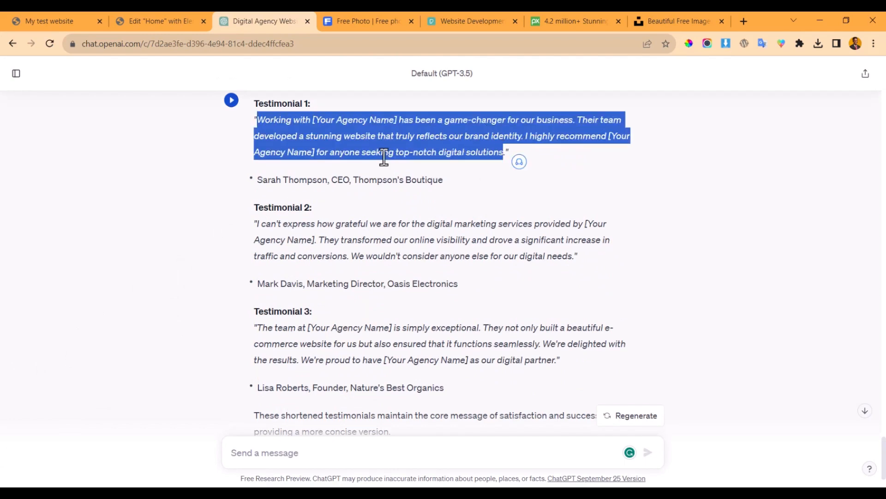
- Replace the first testimonial card's Lorem ipsum text with ChatGPT's Testimonial 1 quote
click(166, 13)
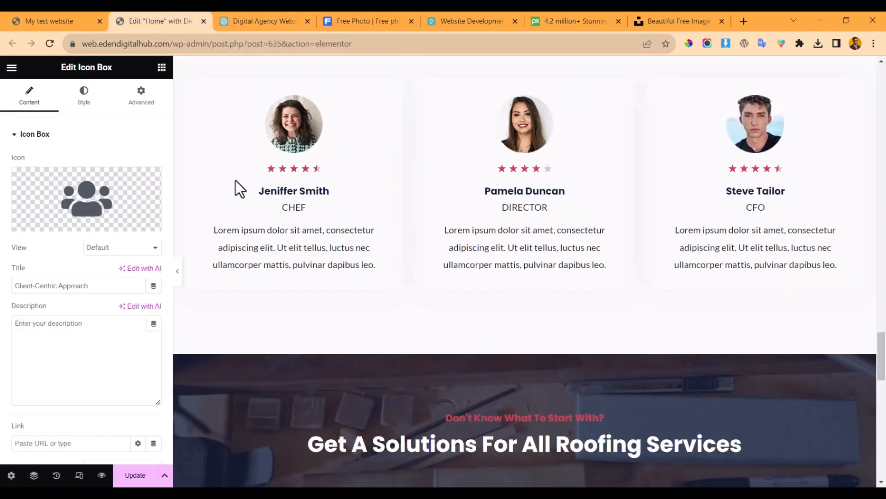
click(280, 246)
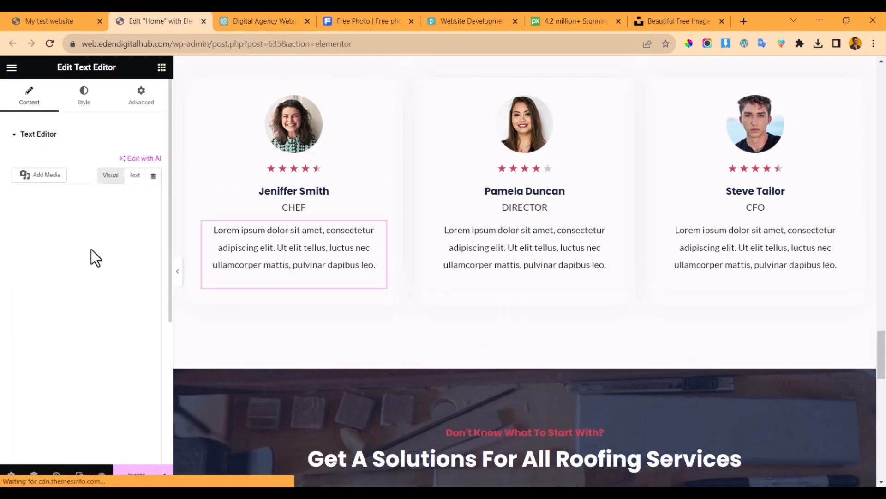
click(69, 304)
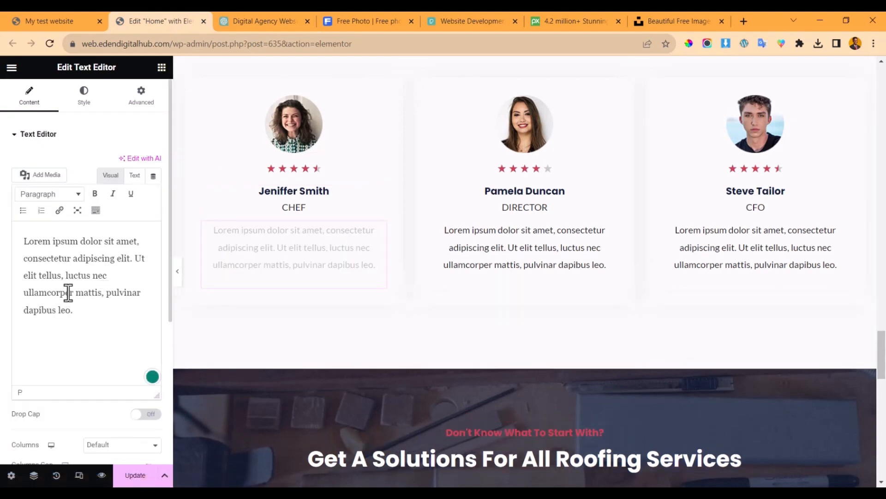
key(ctrl+a)
key(ctrl+v)
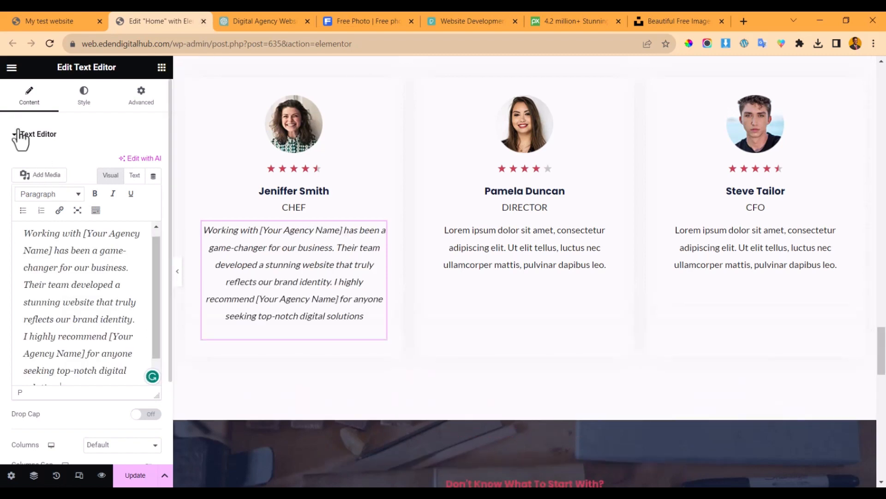
click(251, 18)
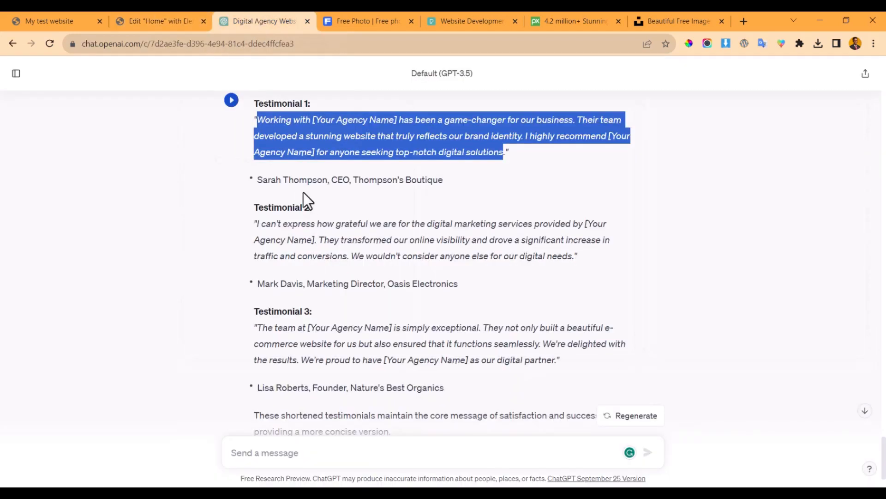
- Paste Testimonial 1 into Notepad and replace both [Your Agency Name] placeholders with Eden Digital Hub
click(168, 19)
click(247, 19)
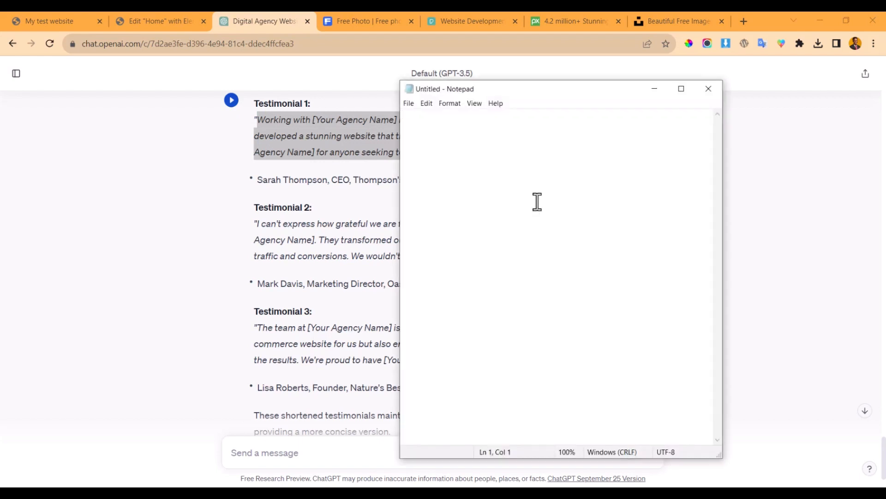
key(ctrl+v)
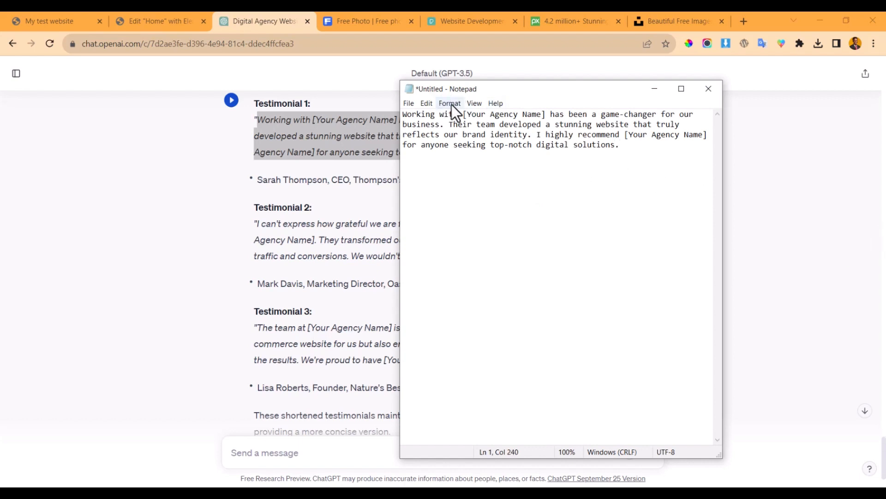
drag(464, 117, 552, 117)
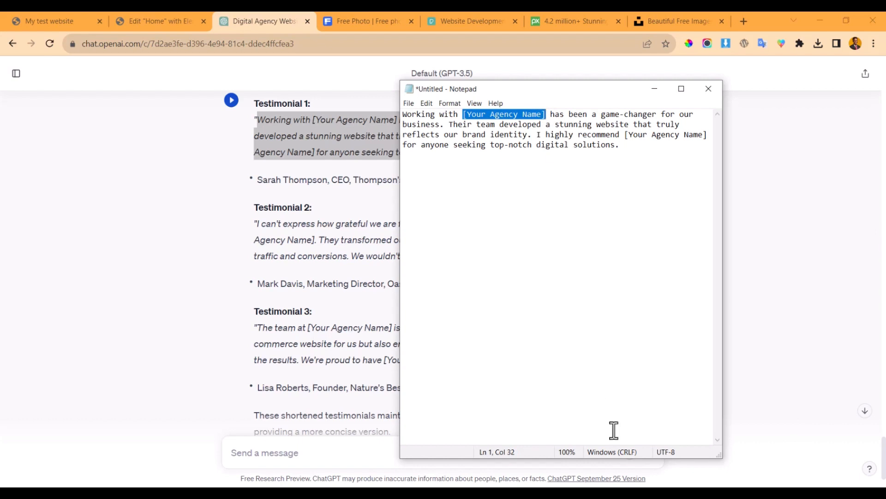
text(Eden )
text(Digital Hub)
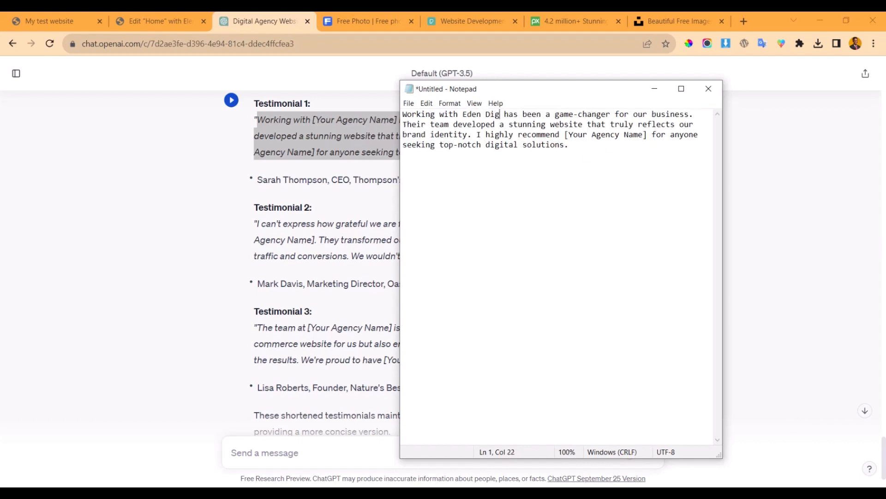
drag(463, 114, 537, 114)
key(ctrl+c)
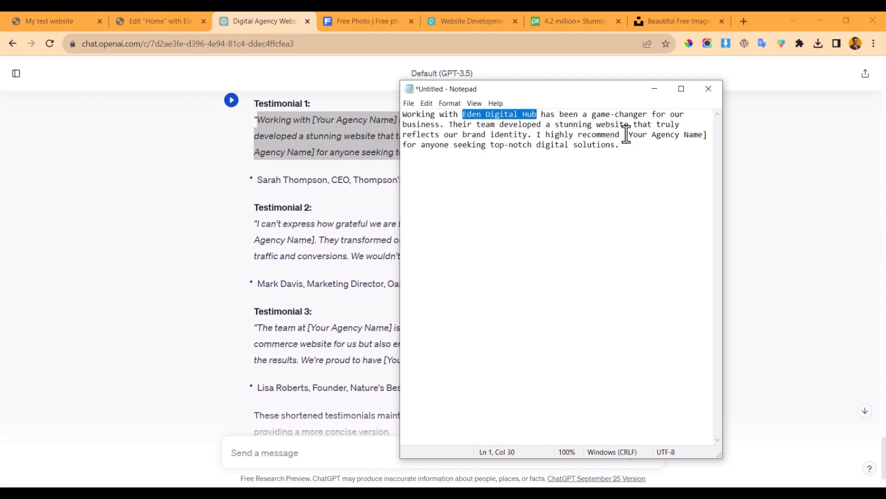
drag(626, 134, 707, 134)
key(ctrl+v)
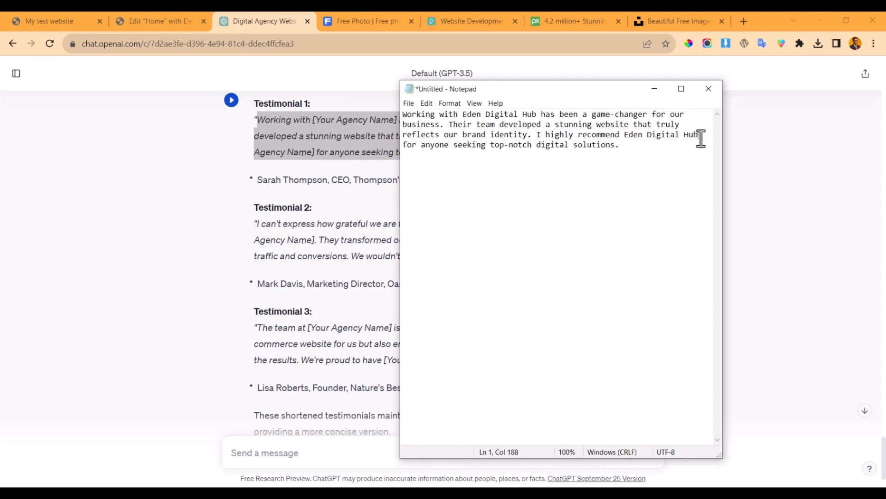
key(ctrl+a)
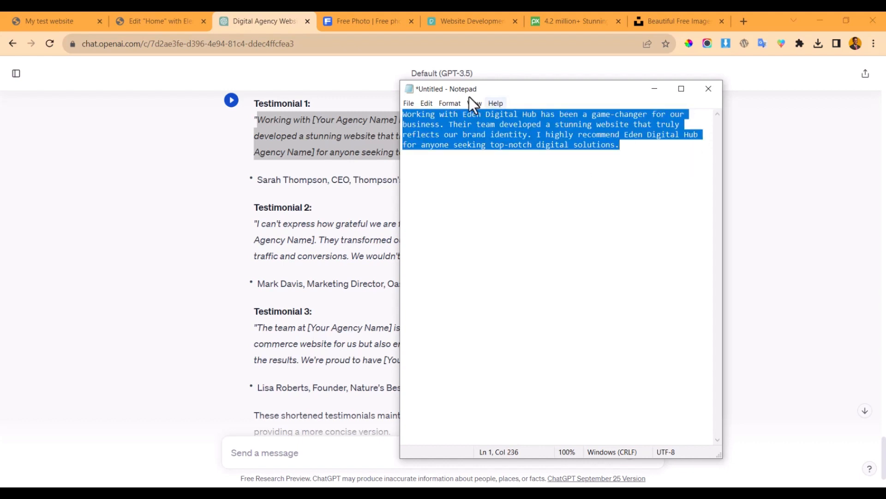
click(163, 13)
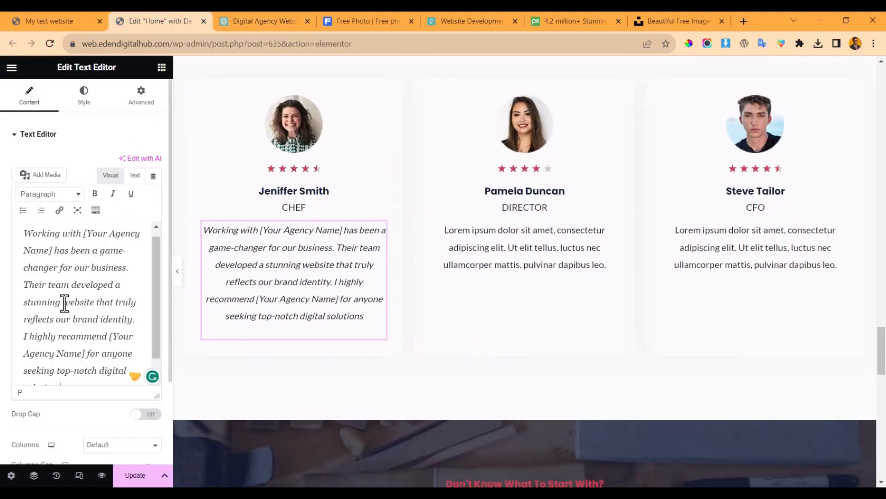
- Replace the first card's testimonial text with the Eden Digital Hub version
click(83, 268)
key(ctrl+a)
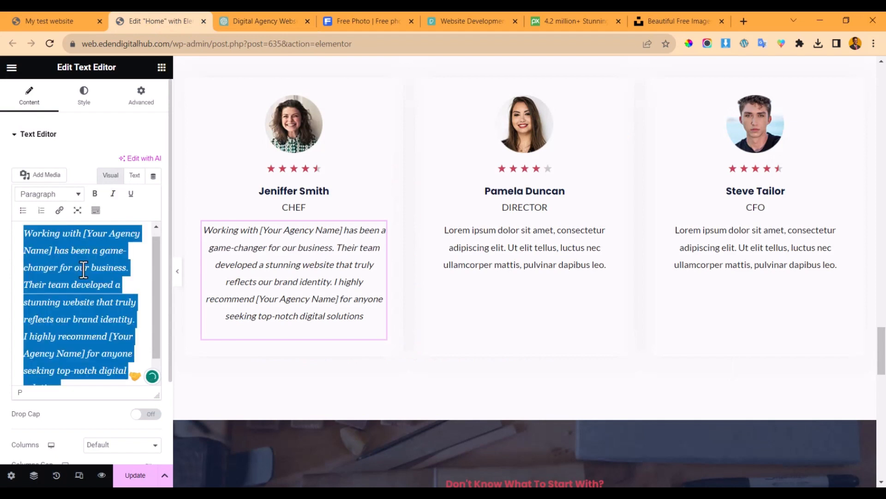
key(BackSpace)
text(Working with Eden Digital Hub has been a game-changer for our business. Their team developed a stunning website that truly reflects our brand identity. I highly recommend Eden Digital Hub for anyone seeking top-notch digital solutions.)
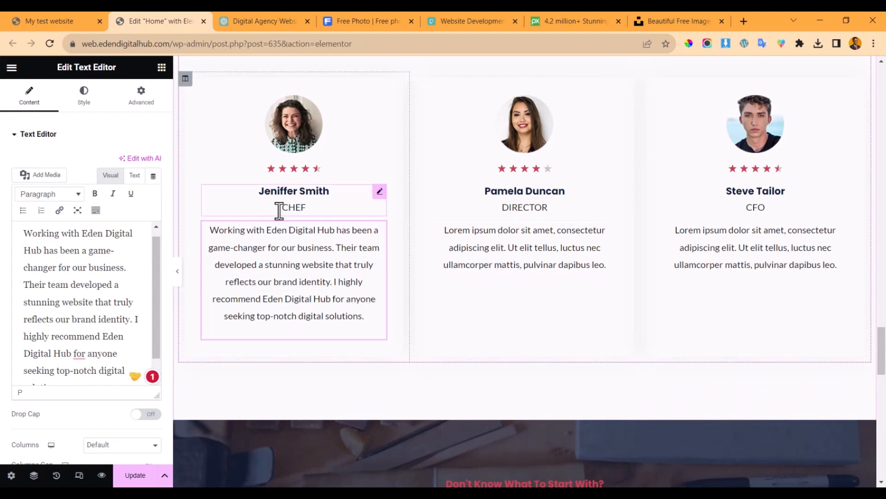
- Put the first ChatGPT client's name into the card's name heading
click(254, 19)
scroll(354, 261, up, 2)
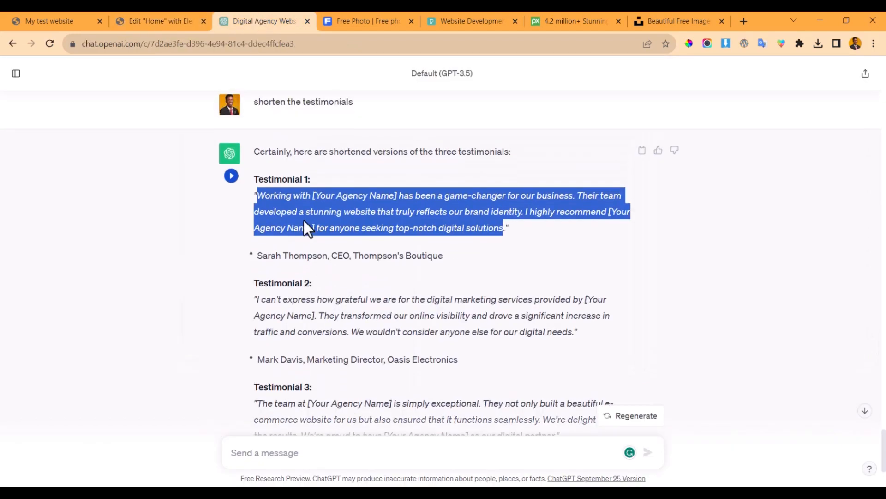
drag(261, 254, 328, 254)
key(ctrl+c)
click(155, 16)
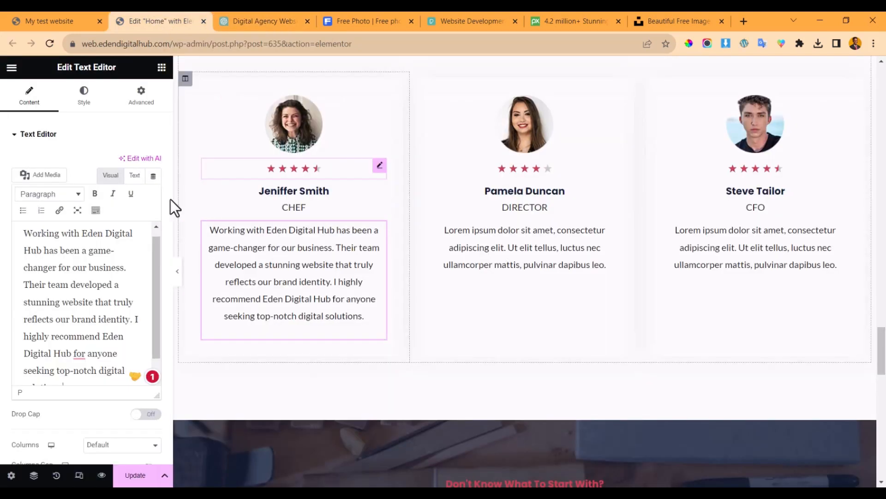
click(306, 196)
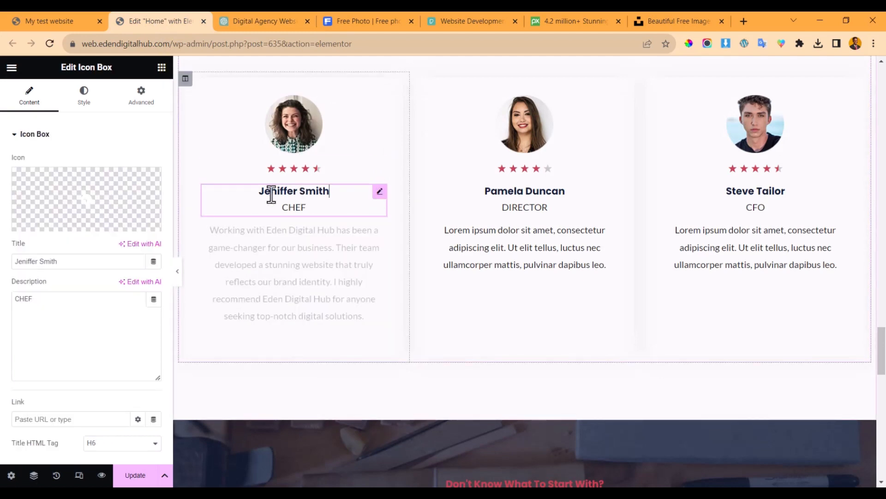
drag(93, 263, 7, 273)
key(ctrl+v)
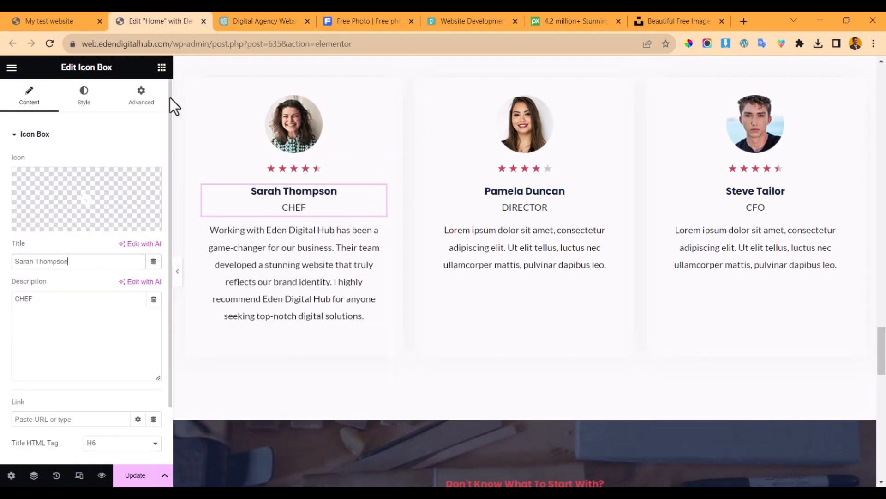
- Replace CHEF in the card description with the client's title and company from ChatGPT
click(284, 14)
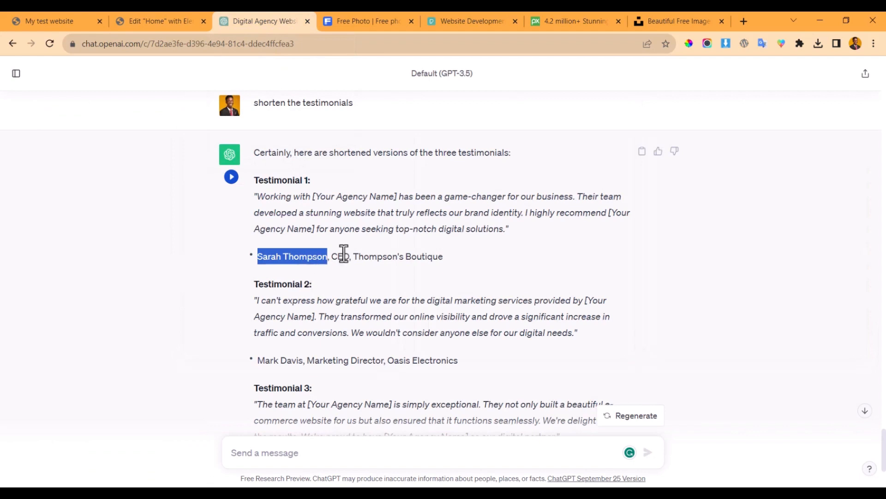
drag(332, 254, 493, 249)
key(ctrl+c)
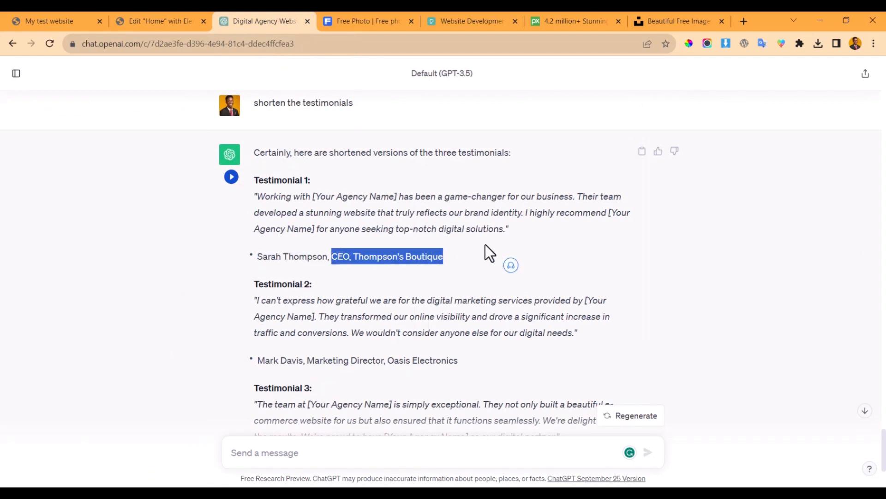
click(338, 14)
click(160, 14)
drag(83, 318, 5, 280)
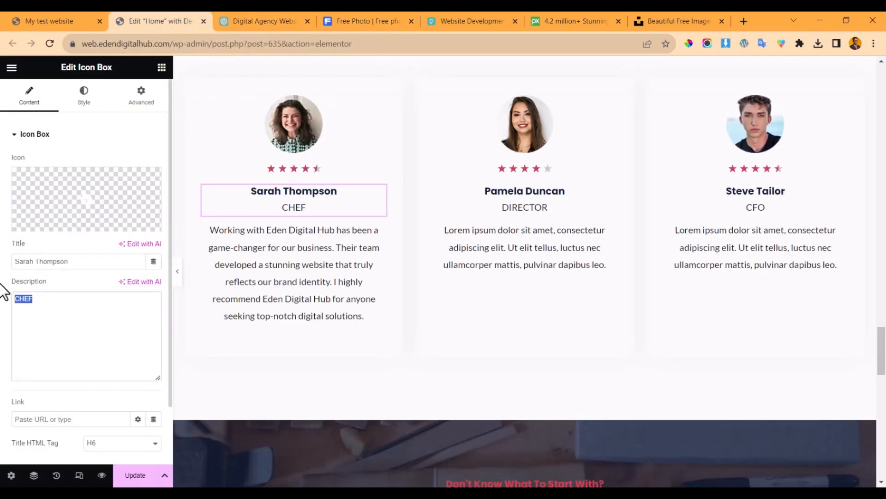
key(ctrl+v)
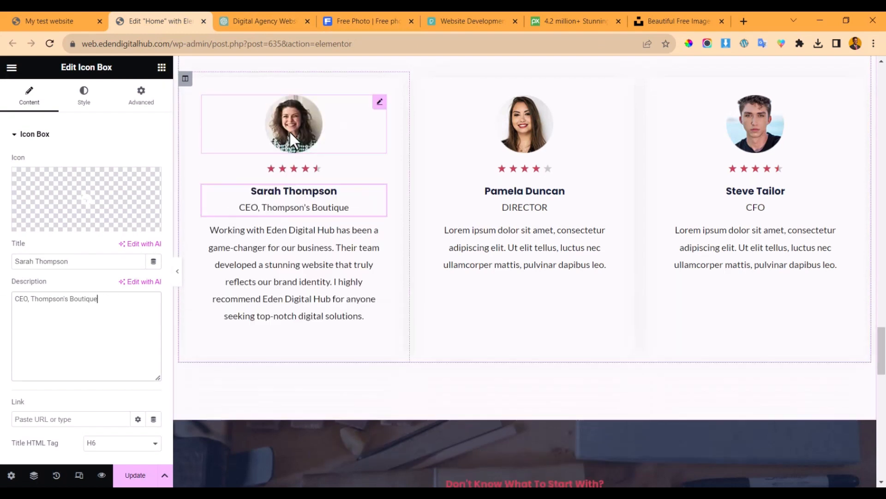
- Set the first testimonial card's star rating to 5
click(292, 131)
mouse_move(111, 197)
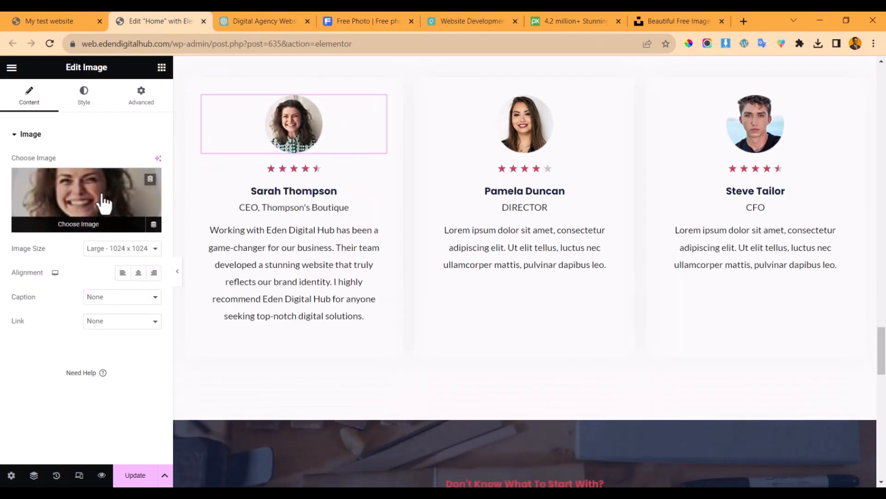
click(280, 168)
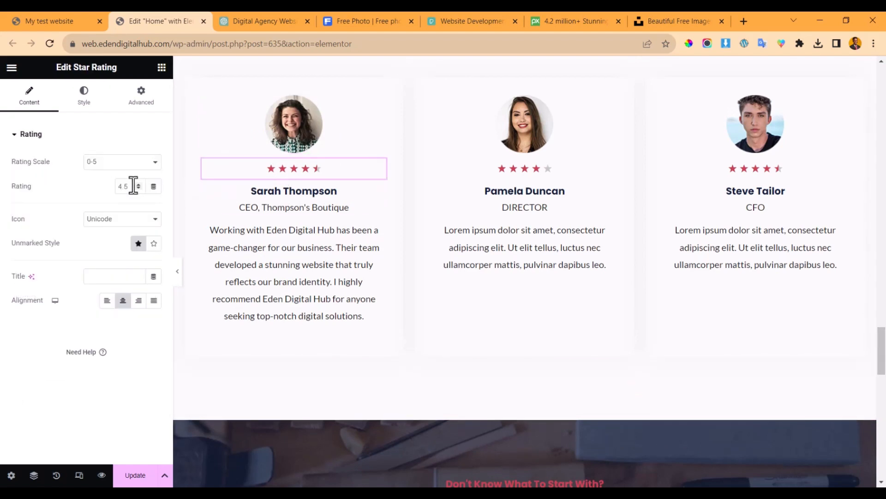
text(5)
- Open the media picker for the first card's photo, then close it with the photo unchanged
click(276, 137)
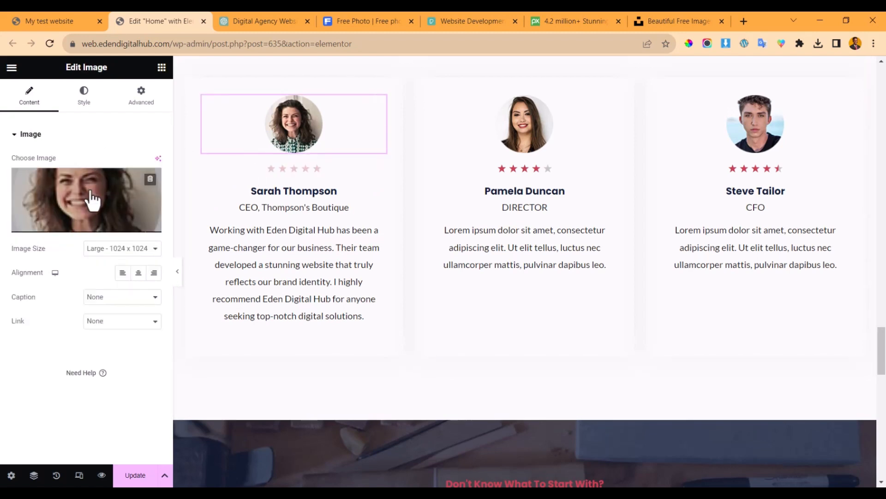
click(91, 202)
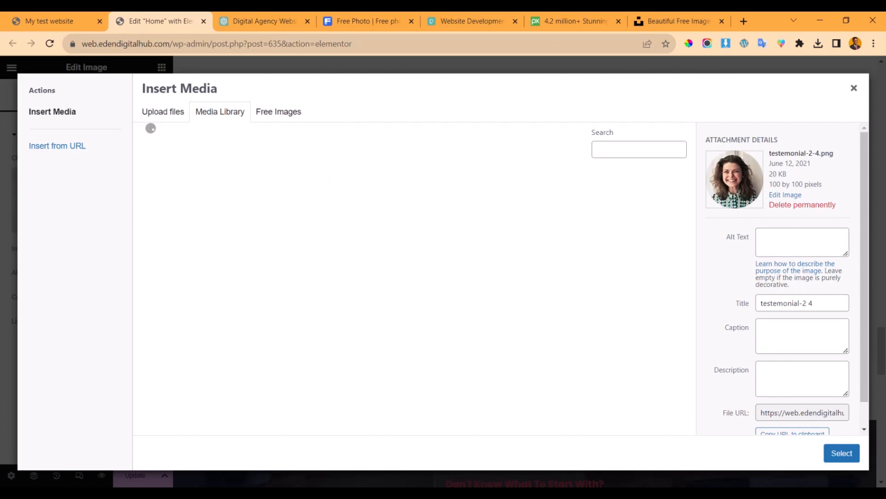
click(178, 115)
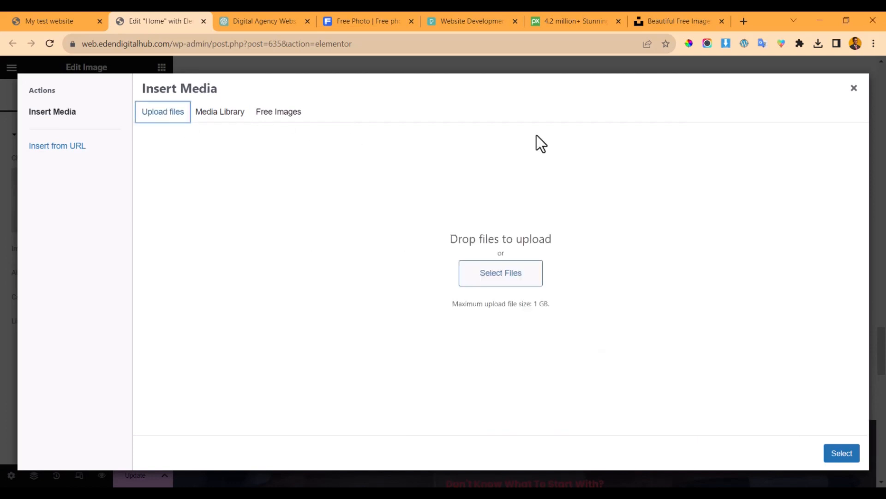
click(853, 89)
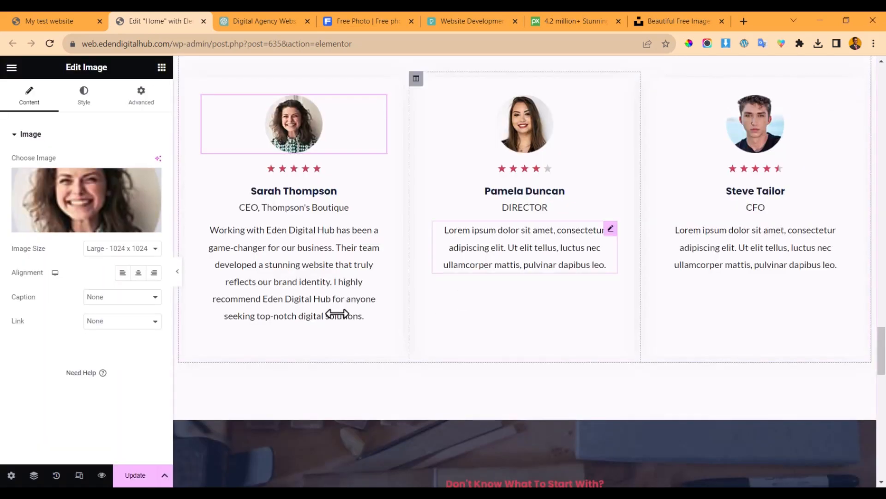
mouse_move(65, 228)
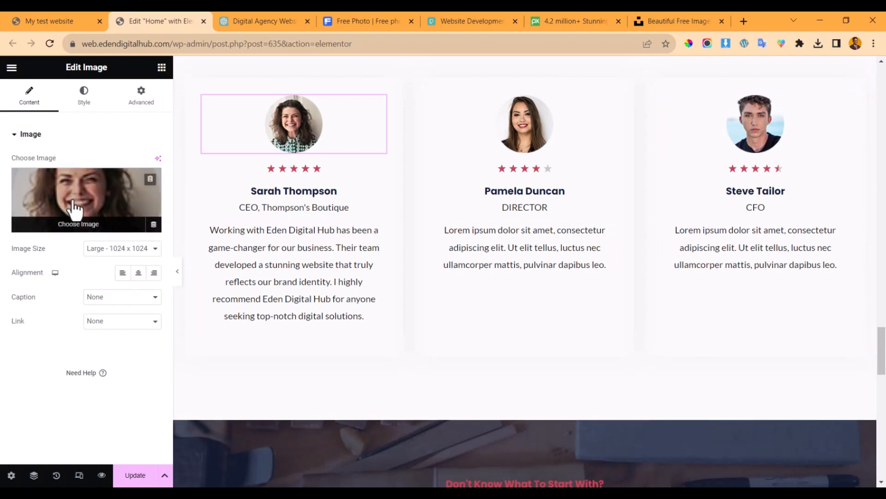
click(74, 210)
click(223, 114)
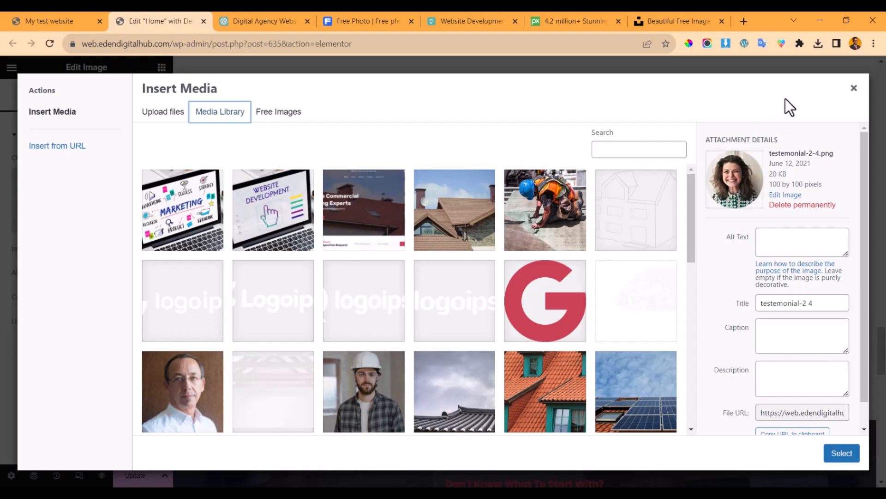
click(854, 88)
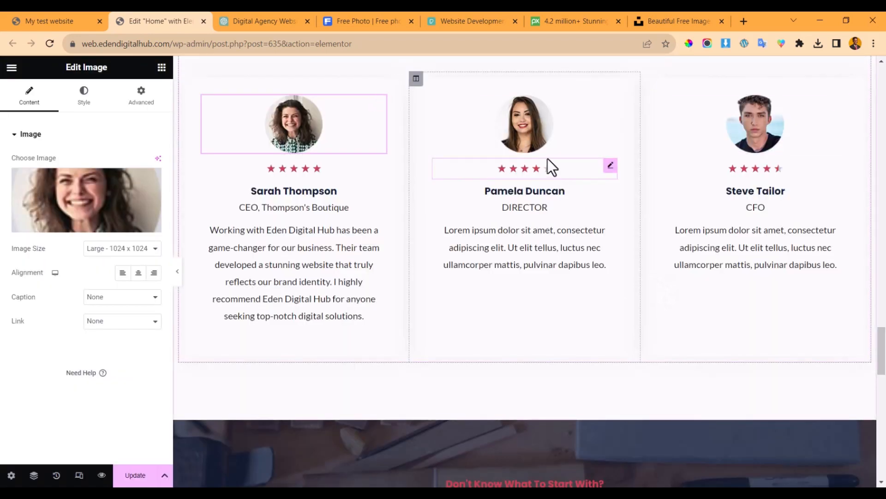
- Paste ChatGPT's second testimonial into Notepad over the old text, dropping the closing quote mark
click(260, 18)
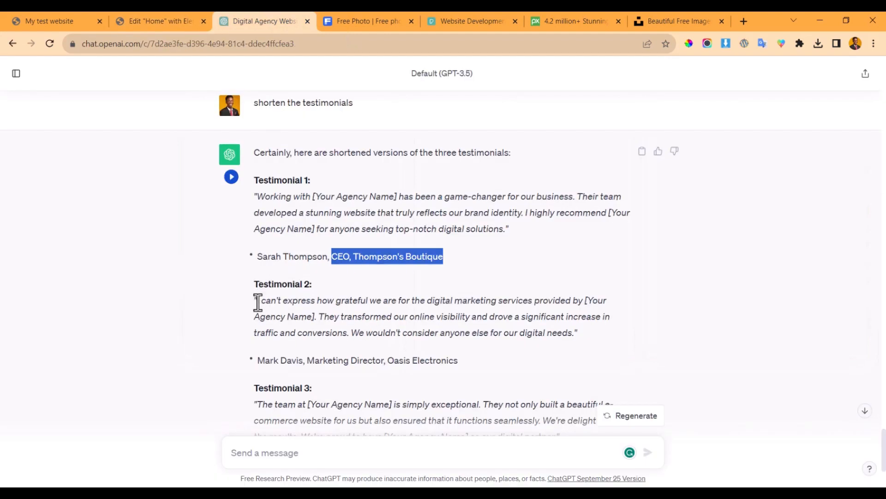
drag(255, 300, 619, 344)
key(ctrl+c)
key(alt+Tab)
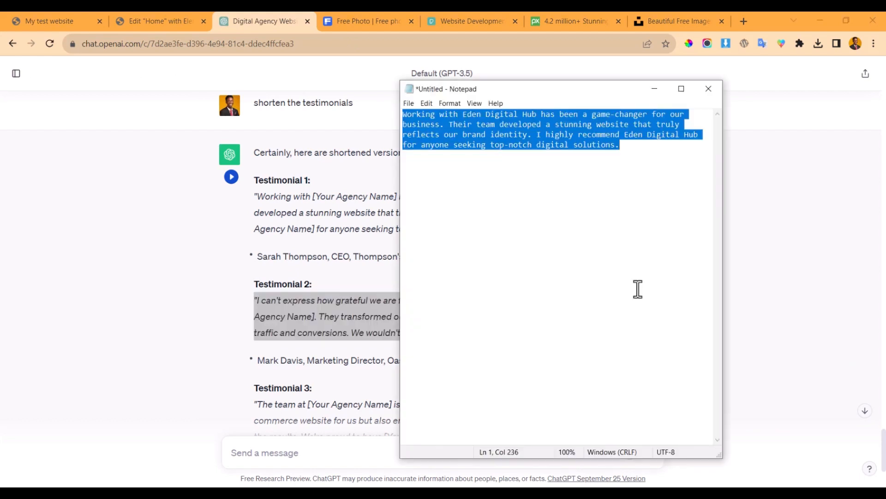
key(BackSpace)
key(ctrl+v)
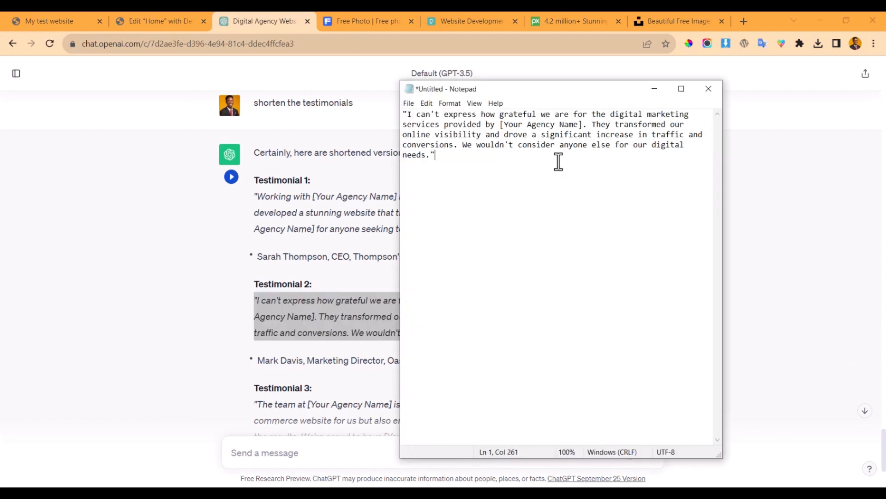
key(BackSpace)
key(BackSpace)
- Replace [Your Agency Name] with Eden Digital Hub and copy the whole cleaned quote
drag(501, 124, 584, 127)
text(Eden Digi)
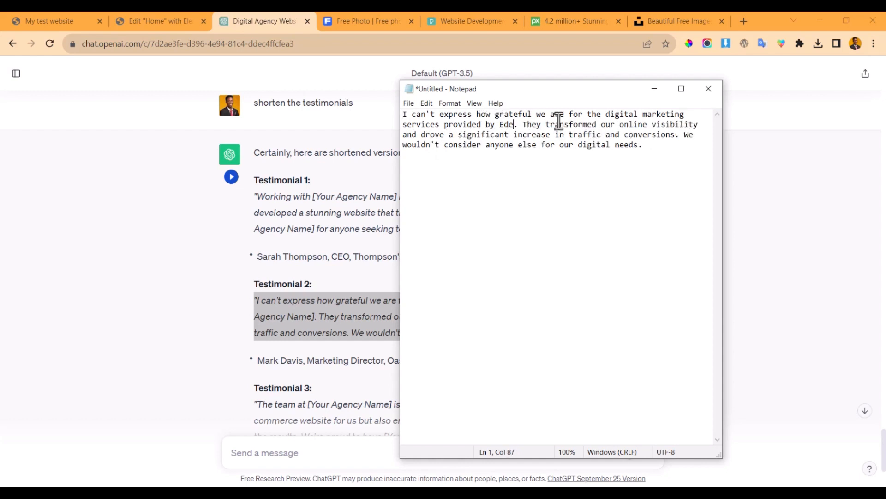
text(tal H)
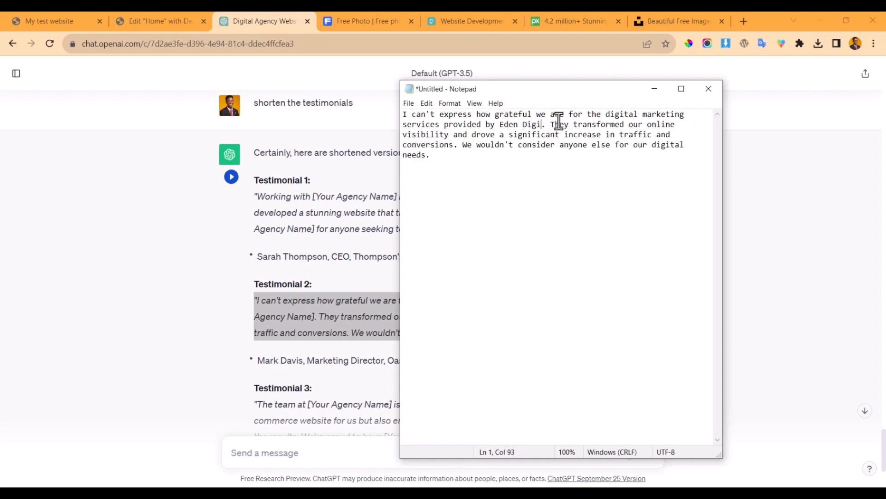
key(ctrl+a)
key(ctrl+c)
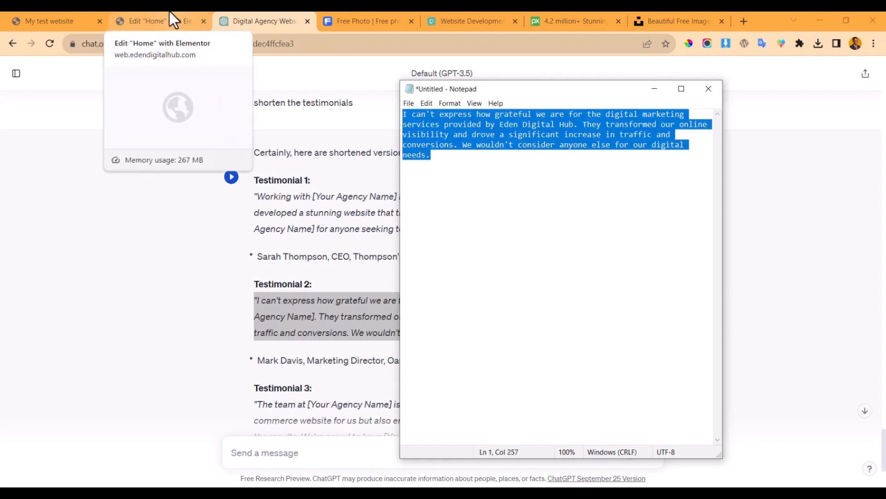
click(170, 14)
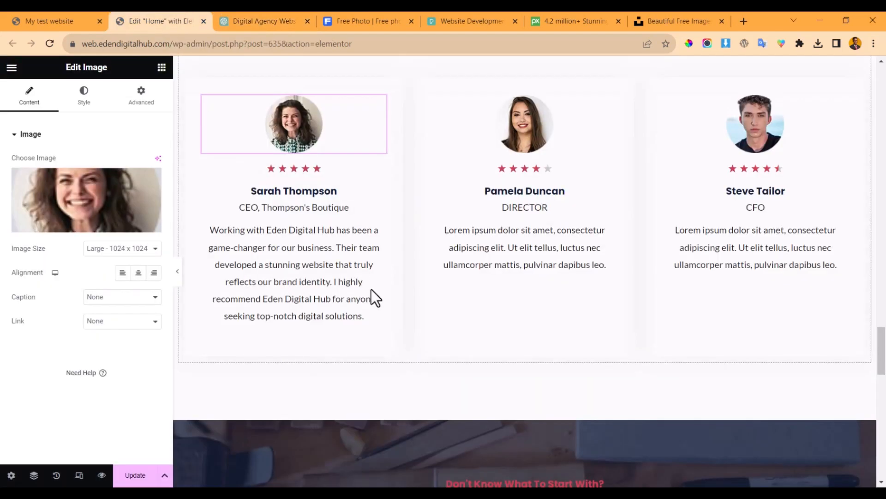
- Replace the second card's lorem ipsum body text with the Eden Digital Hub testimonial
click(525, 247)
click(80, 241)
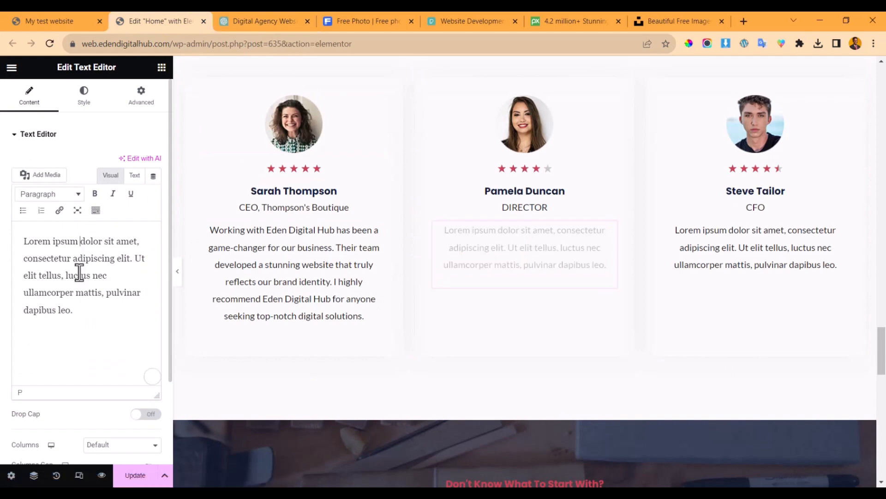
key(ctrl+a)
key(ctrl+v)
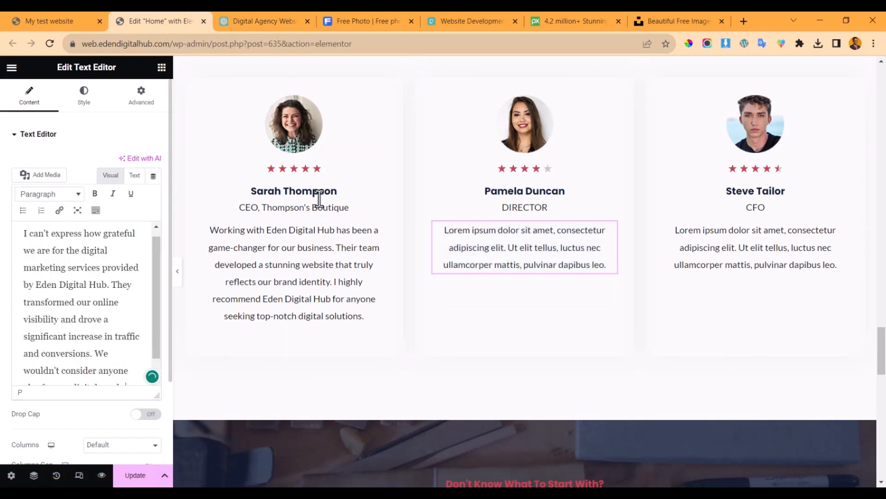
- Put the second client's name from ChatGPT into the middle card's heading, without the trailing comma
click(262, 13)
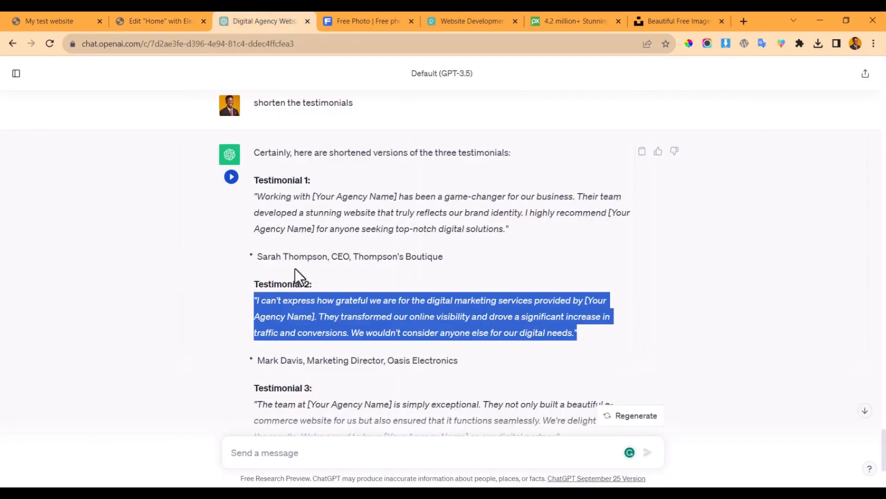
drag(260, 360, 306, 360)
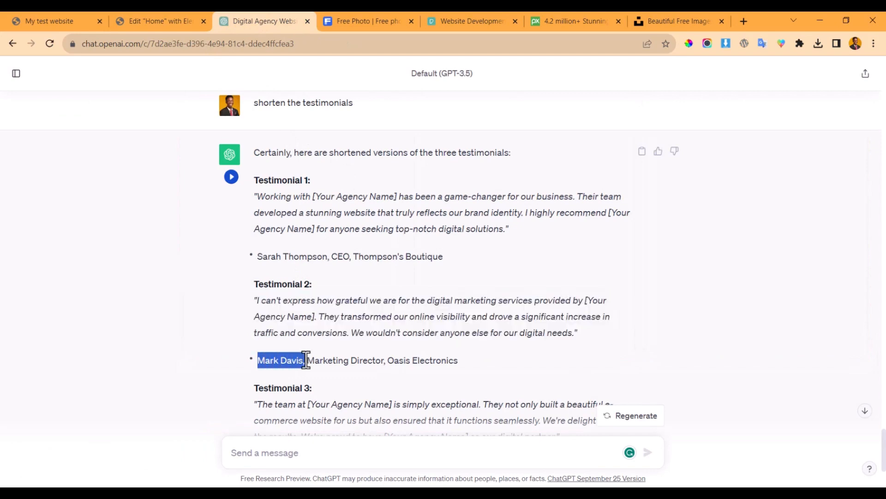
click(185, 14)
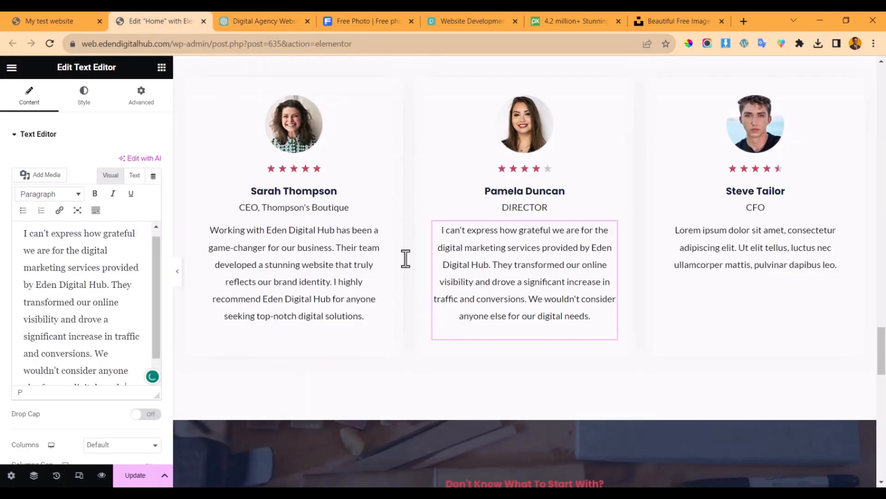
click(498, 199)
triple_click(64, 261)
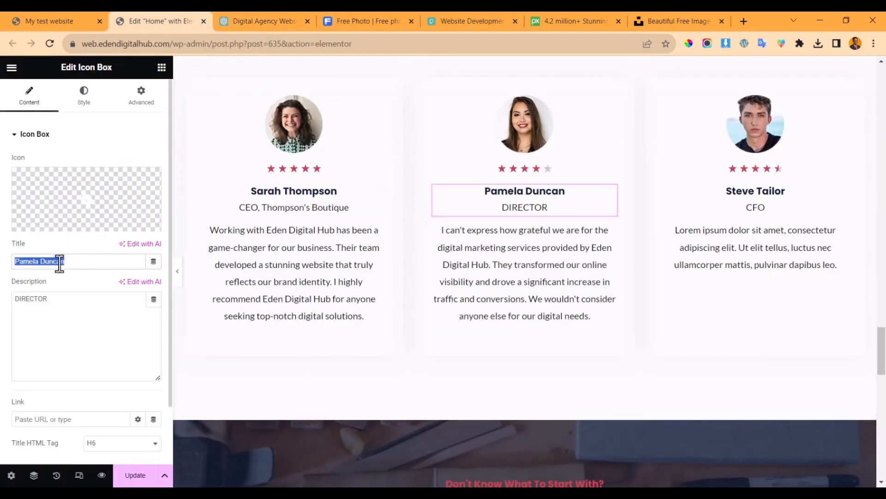
key(ctrl+v)
key(BackSpace)
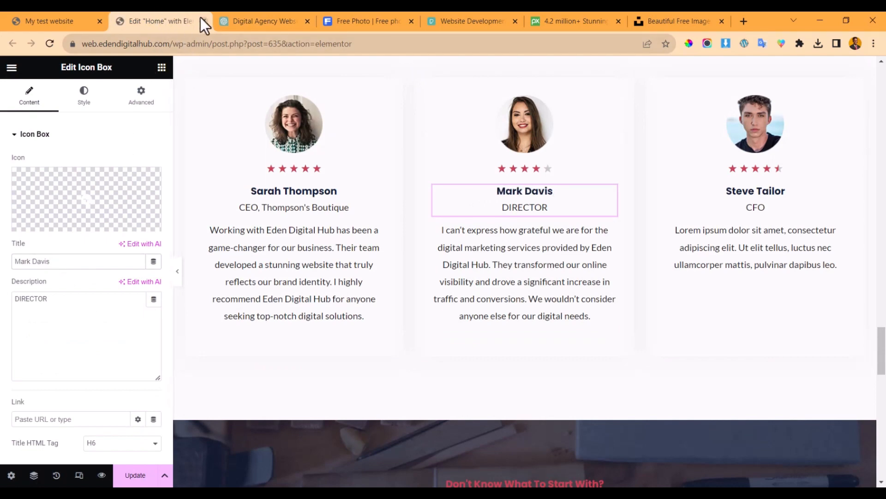
- Replace the middle card's DIRECTOR title with Marketing Director, Oasis Electronics
click(274, 18)
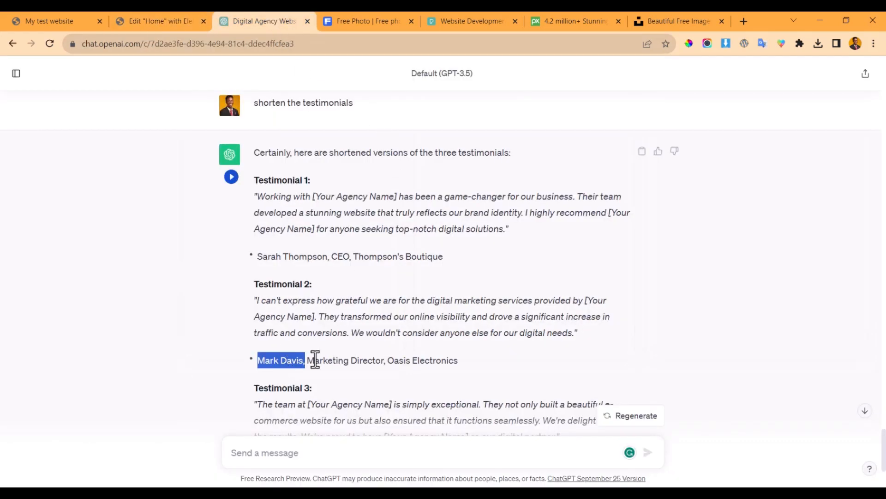
drag(307, 362, 459, 361)
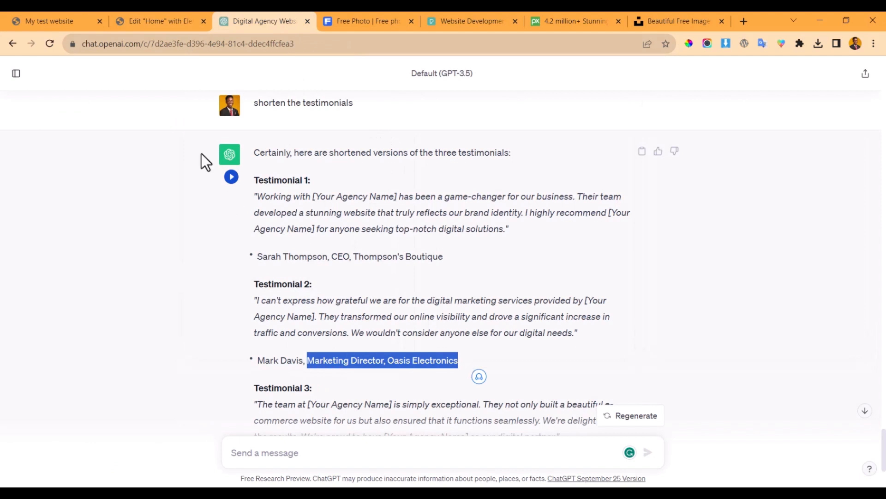
click(166, 20)
drag(101, 305, 2, 289)
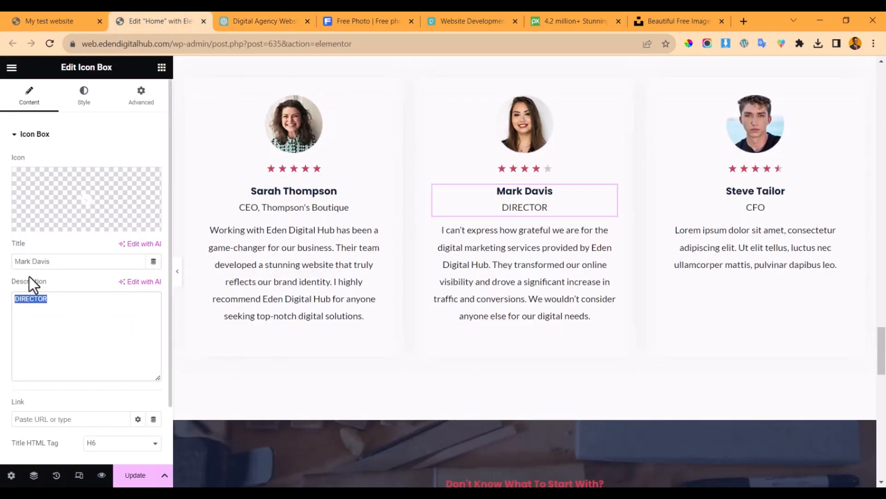
key(ctrl+v)
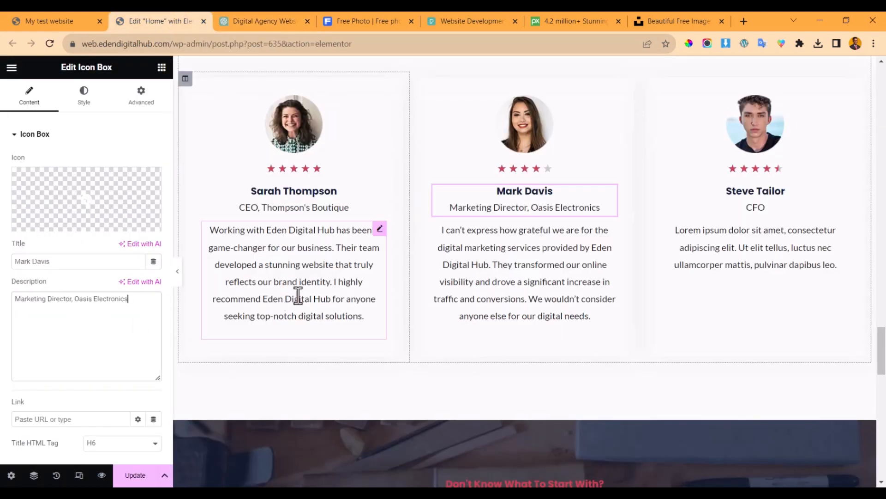
- Set the middle card's star rating to 4.5, keeping the 0-5 scale
click(532, 169)
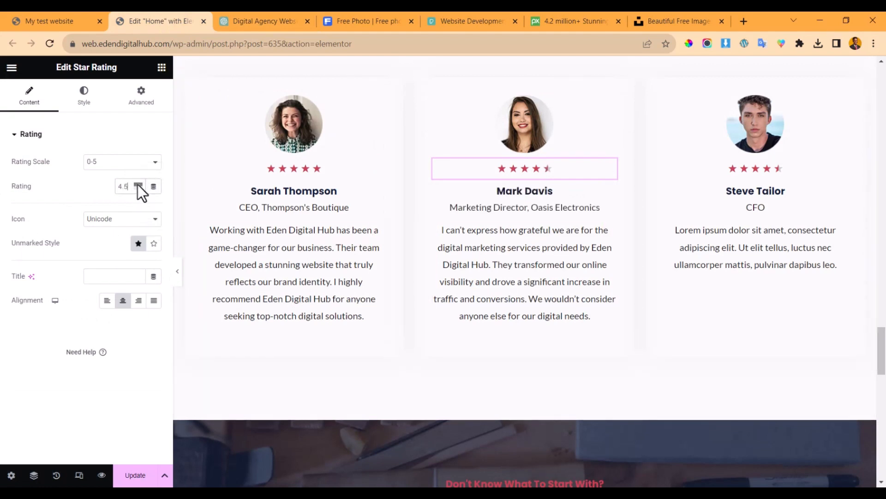
click(147, 164)
click(147, 166)
- Browse the media library for the middle card's photo and close it without changing the photo
click(544, 132)
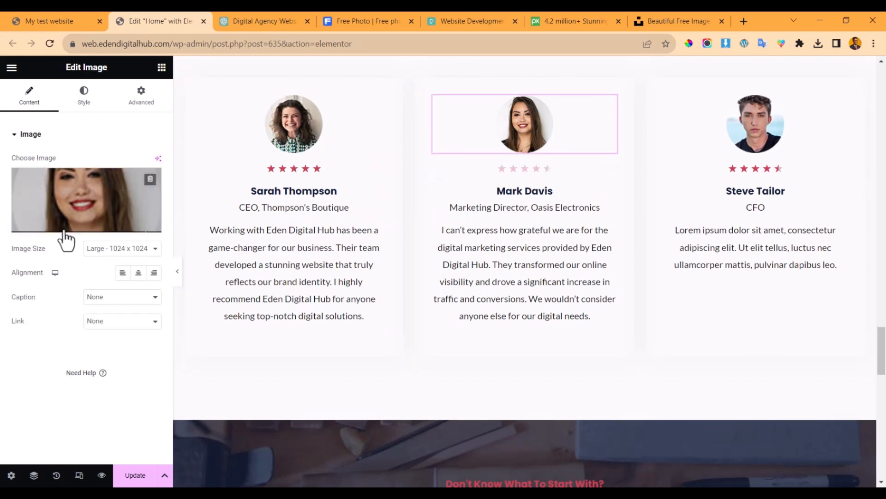
click(80, 209)
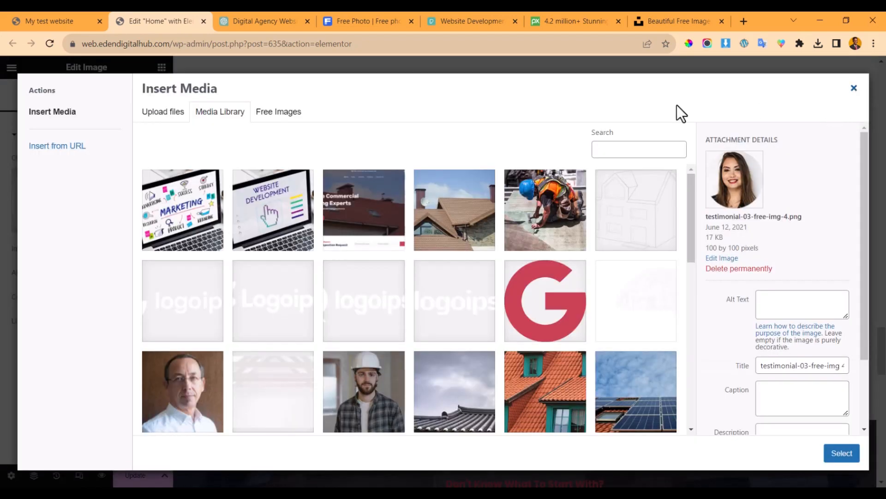
click(854, 89)
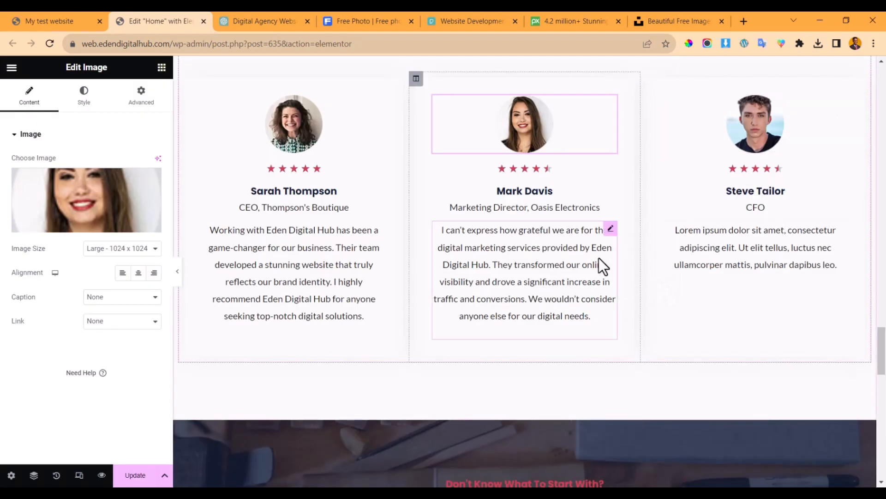
click(265, 21)
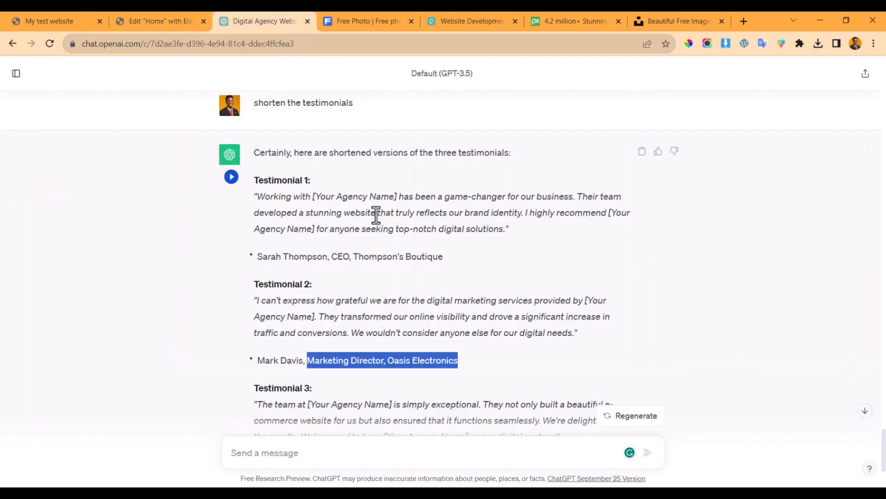
- Replace the third quote's agency name placeholder with Eden Digital Hub and copy the quote
scroll(387, 352, down, 1)
scroll(387, 352, down, 3)
drag(257, 250, 558, 282)
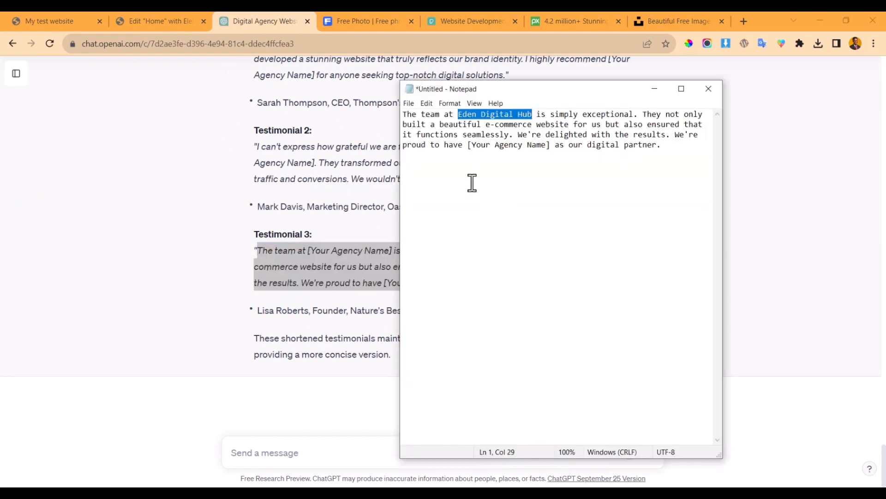
drag(468, 145, 547, 146)
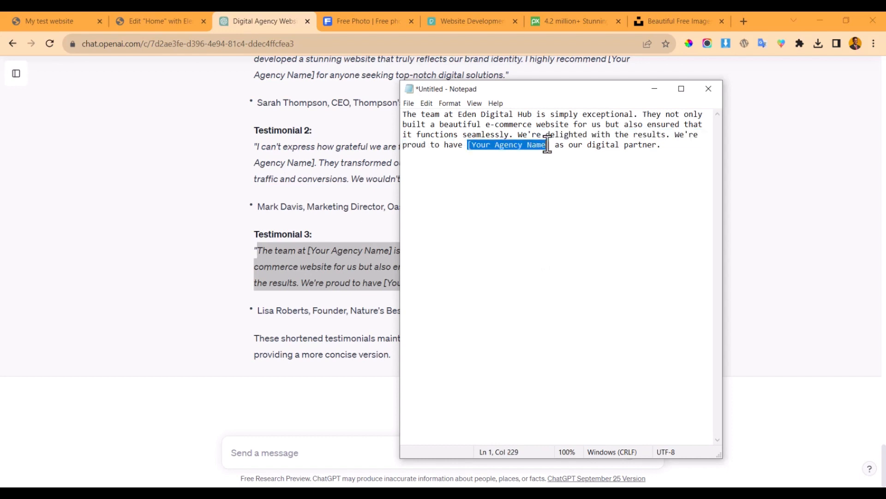
text(Eden Digital Hub)
key(ctrl+a)
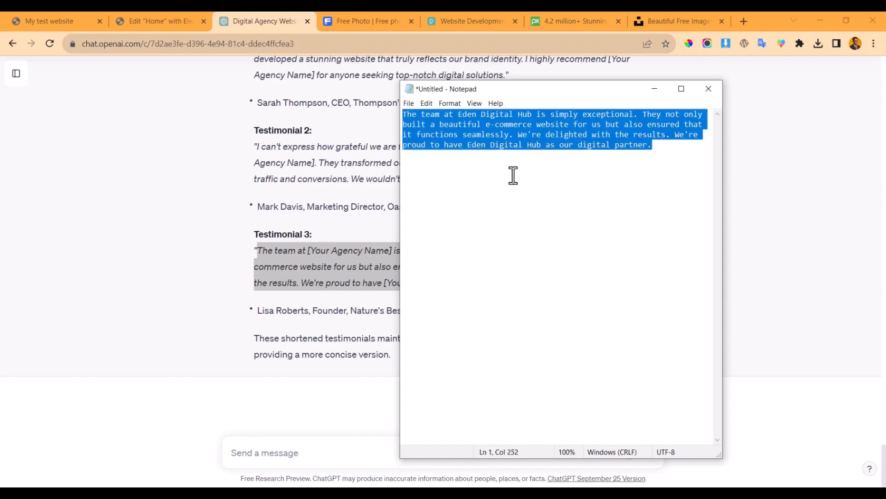
- Replace the third card's Lorem text with the edited Eden Digital Hub e-commerce quote
click(180, 21)
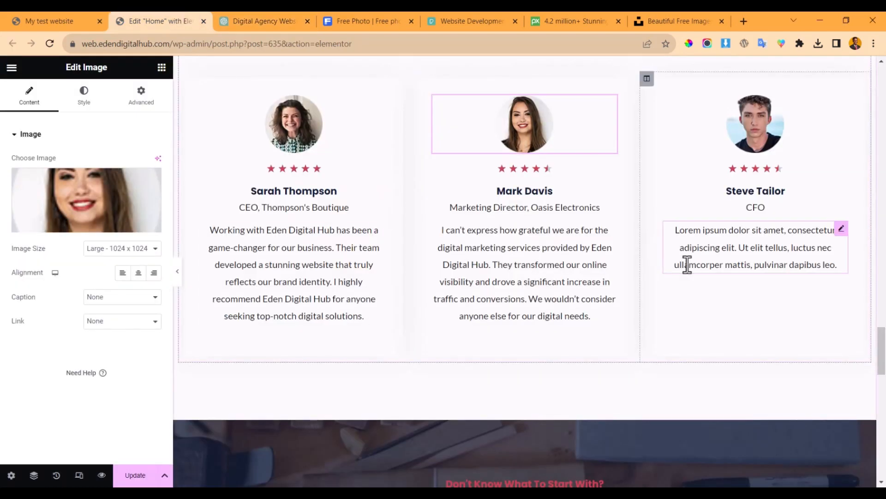
click(720, 256)
click(83, 259)
key(ctrl+a)
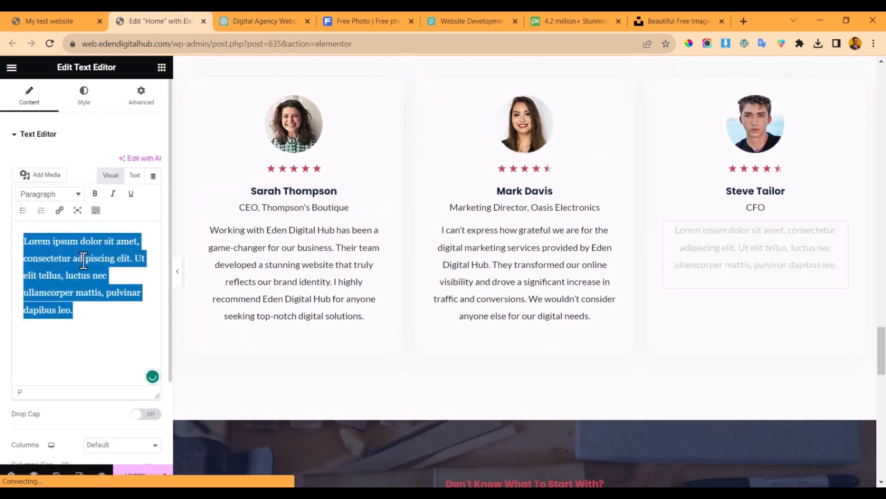
text(The team at Eden Digital Hub is simply exceptional. They not only built a beautiful e-commerce website for us but also ensured that it functions seamlessly. We're delighted with the results. We're proud to have Eden Digital Hub as our digital partner.)
- Replace the third card's client name with the third client's name, without the trailing comma
click(249, 20)
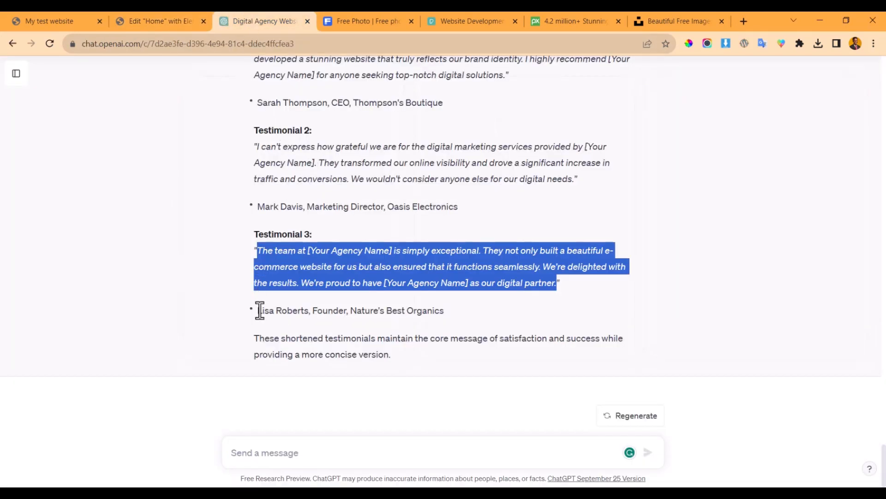
drag(259, 311, 313, 312)
key(ctrl+c)
click(184, 18)
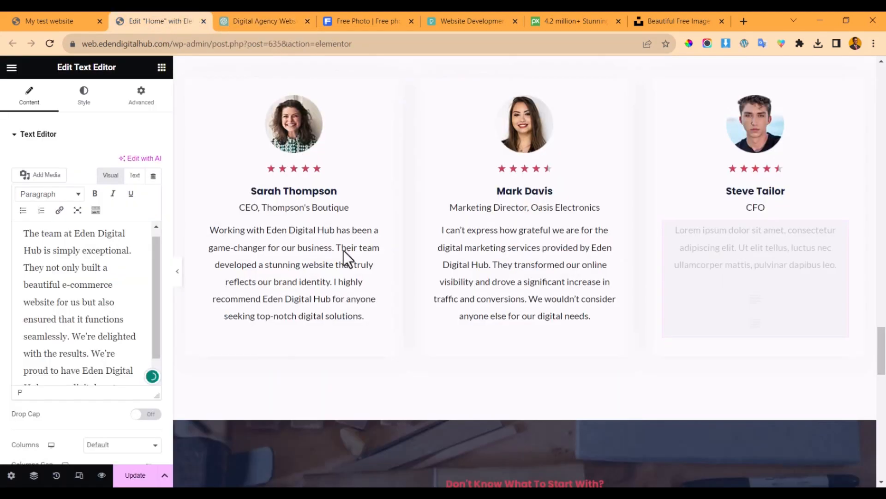
click(729, 196)
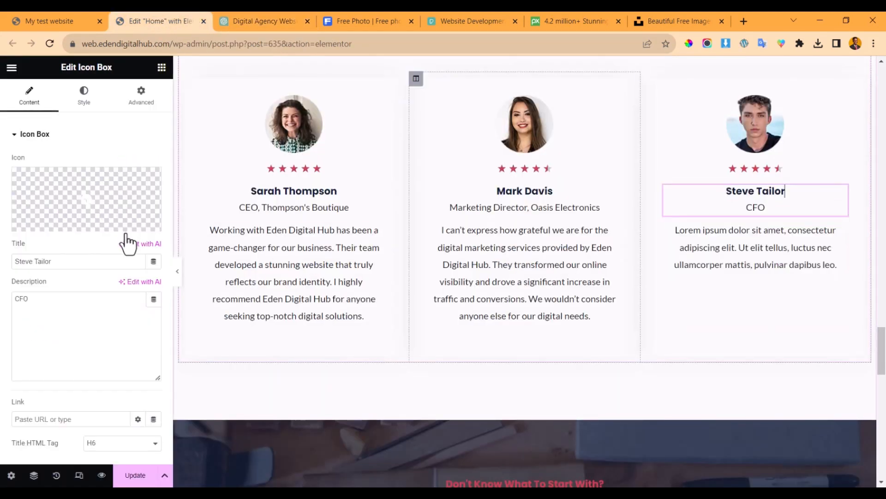
click(85, 263)
key(ctrl+a)
key(ctrl+v)
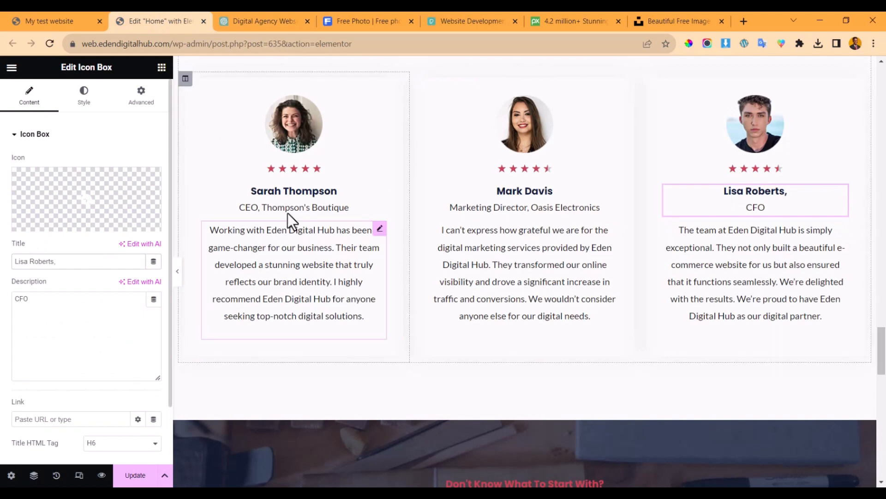
key(BackSpace)
- Replace the third card's CFO title with Founder, Nature's Best Organics
click(250, 21)
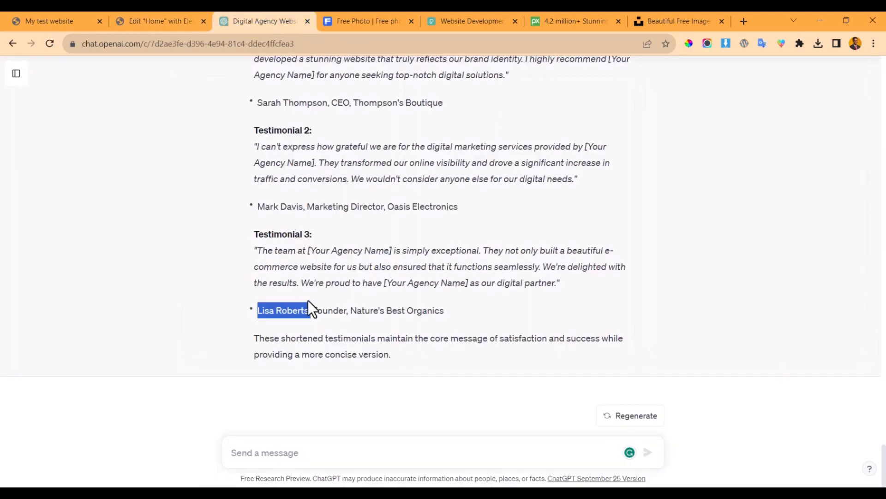
drag(314, 309, 444, 310)
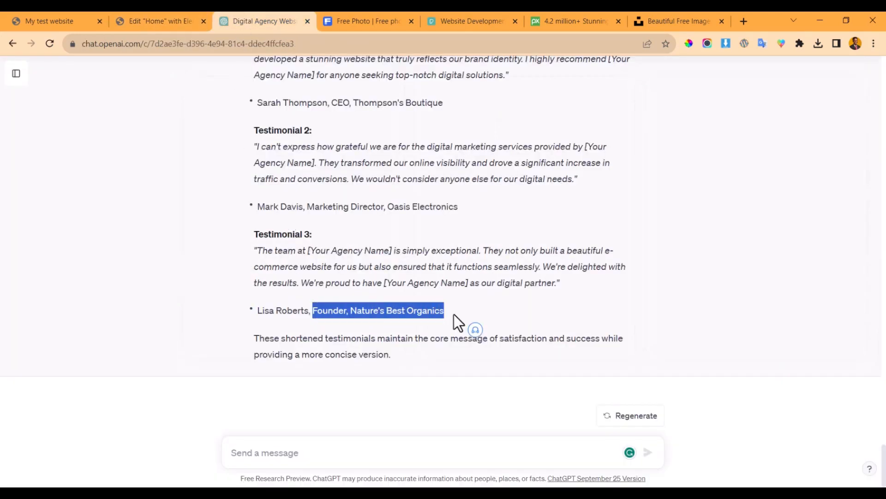
click(171, 19)
click(57, 300)
key(ctrl+a)
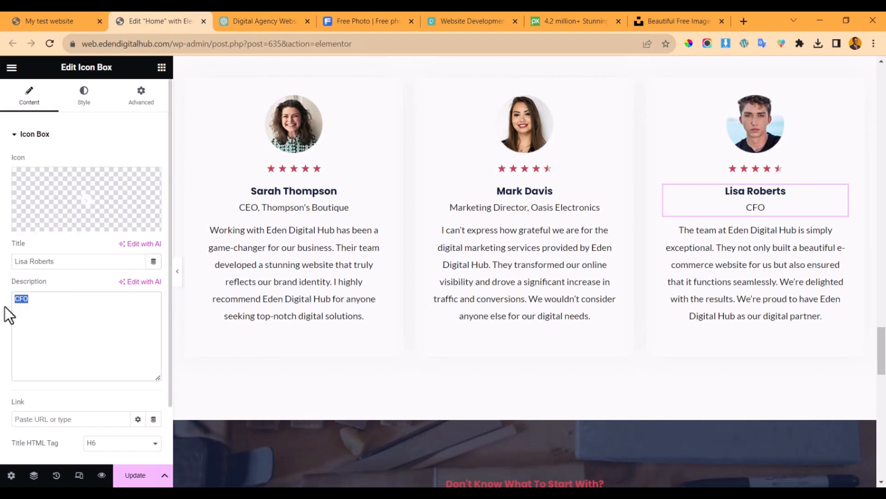
text(Founder, Nature's Best Organics)
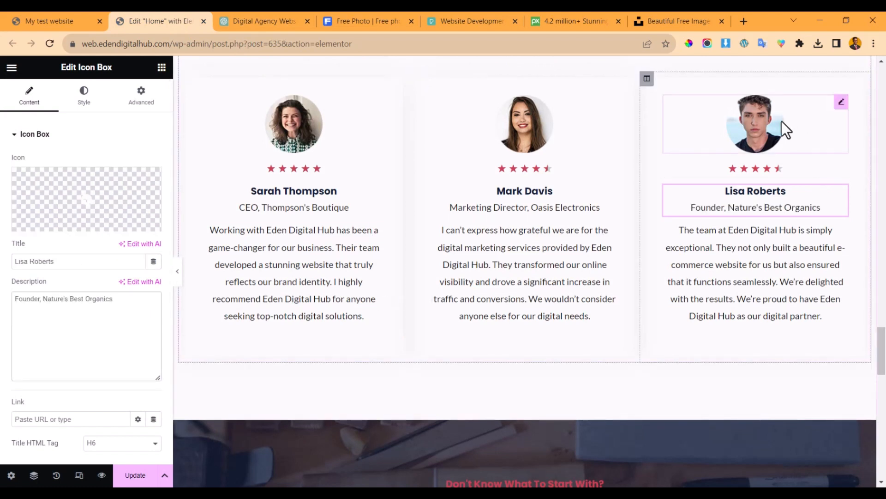
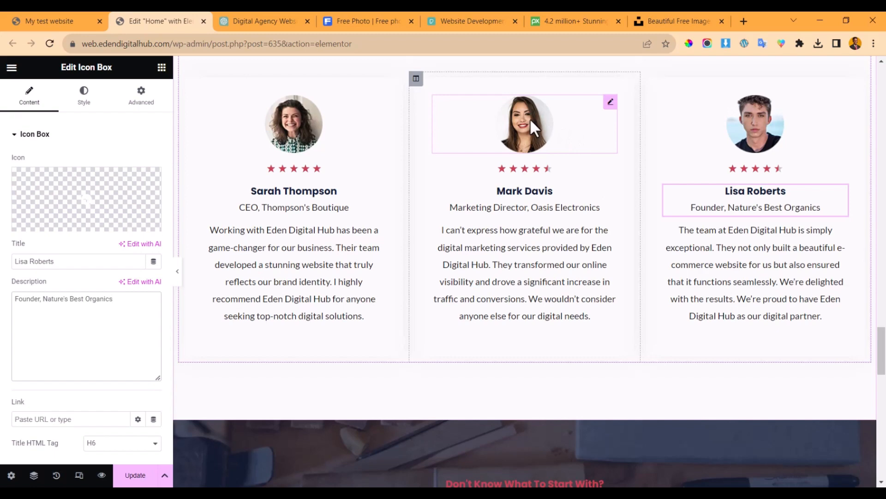
right_click(550, 149)
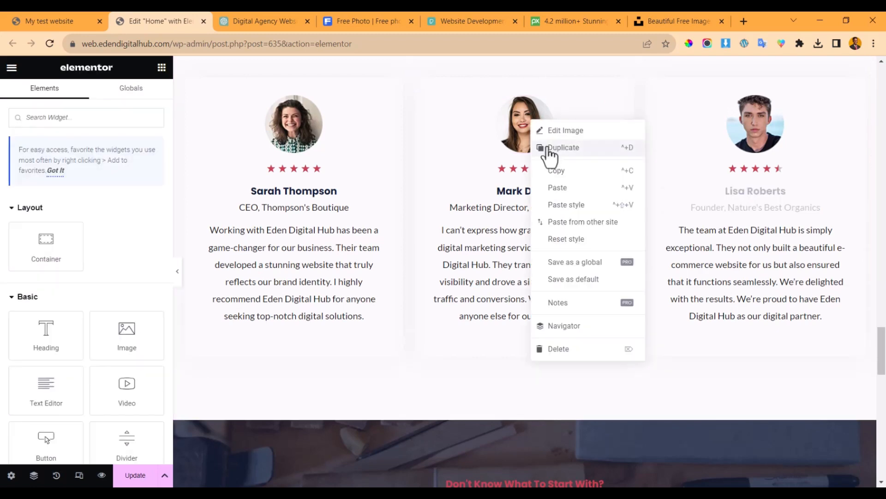
click(641, 148)
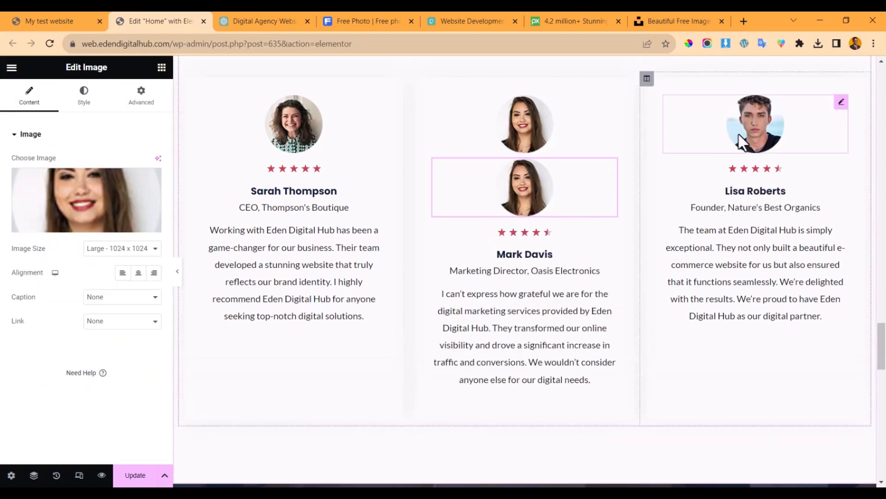
right_click(768, 125)
click(783, 149)
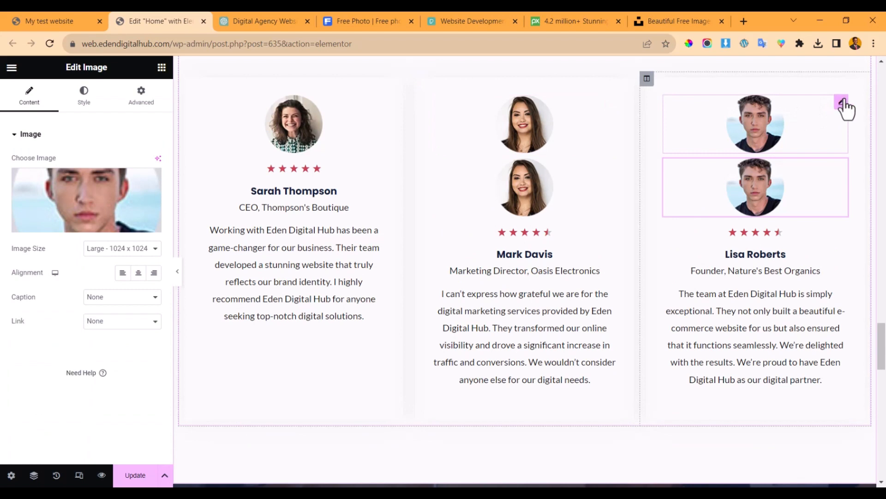
right_click(753, 121)
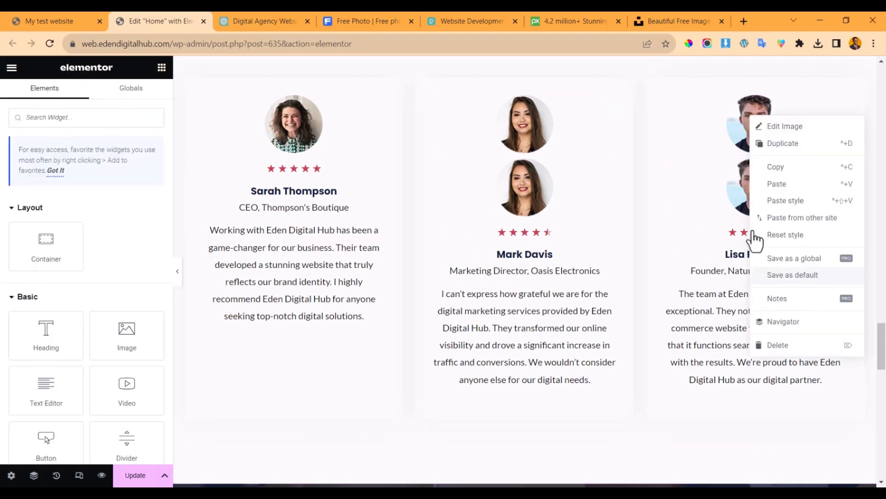
click(784, 350)
right_click(539, 134)
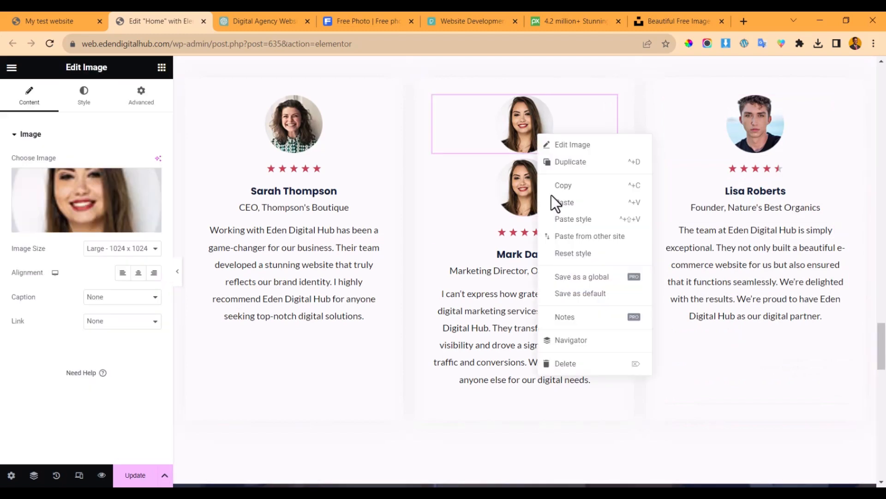
click(569, 366)
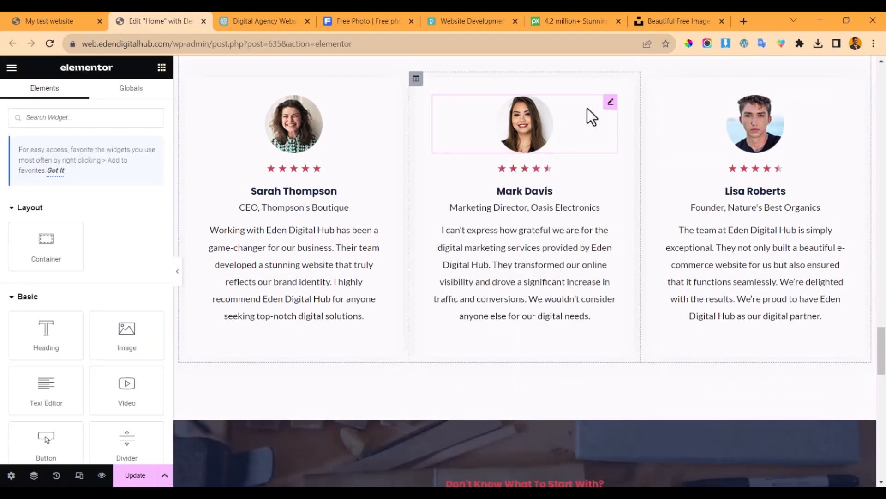
drag(611, 105, 805, 107)
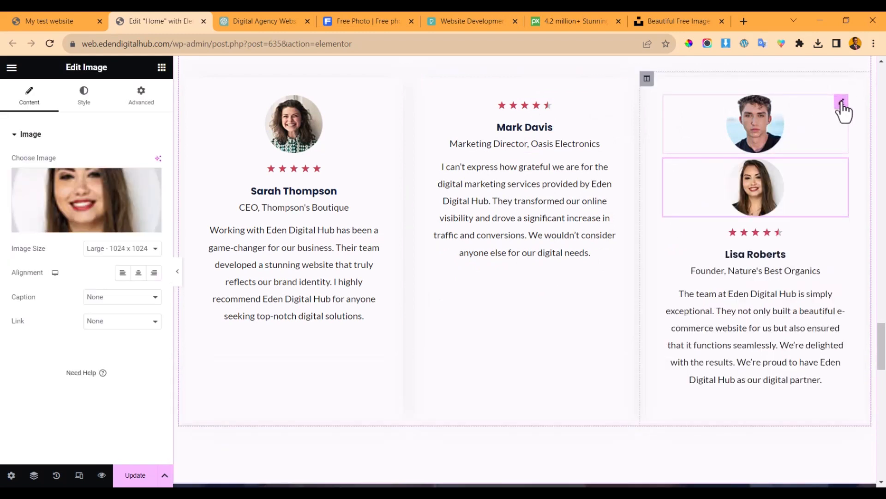
drag(841, 106, 552, 93)
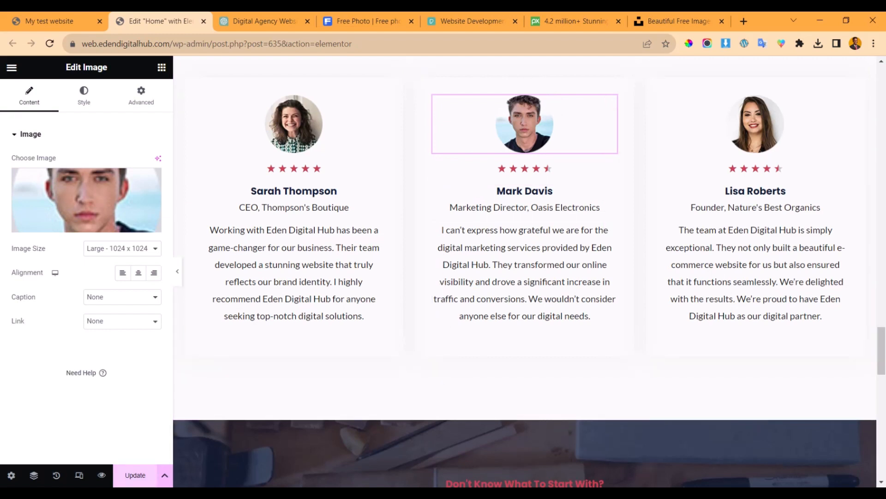
click(136, 475)
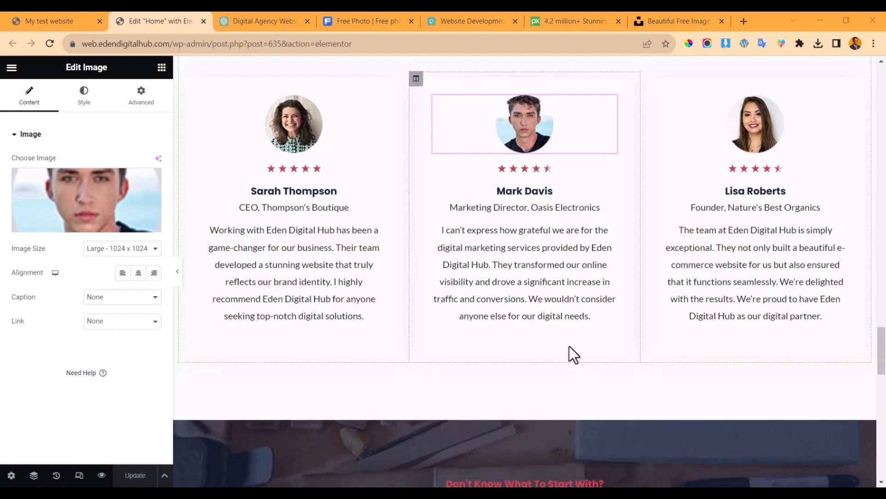
scroll(554, 311, down, 7)
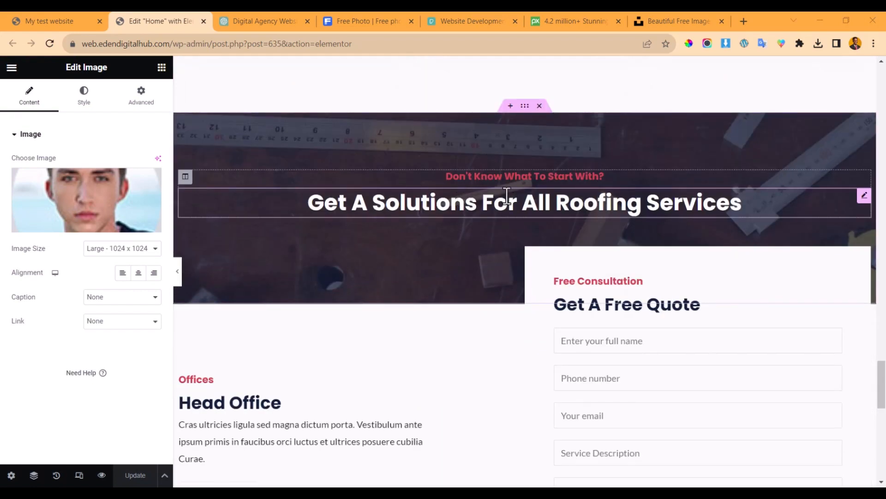
scroll(508, 197, down, 5)
scroll(525, 161, up, 3)
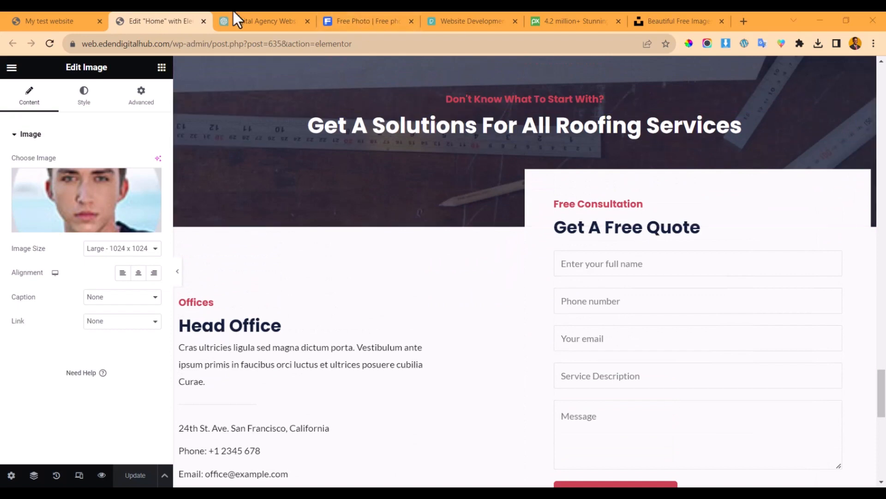
- Find the 'Ready to Get Started?' heading in ChatGPT's homepage draft and select it for copying
click(274, 16)
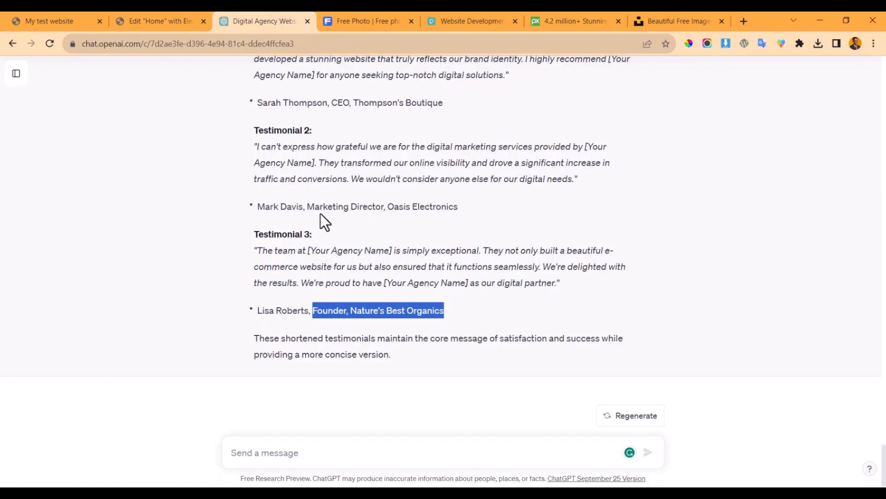
scroll(322, 208, up, 20)
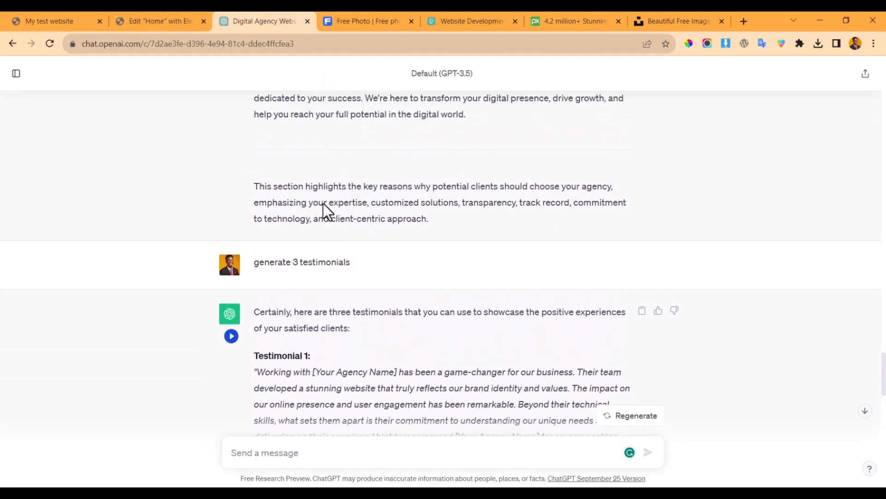
scroll(323, 203, up, 10)
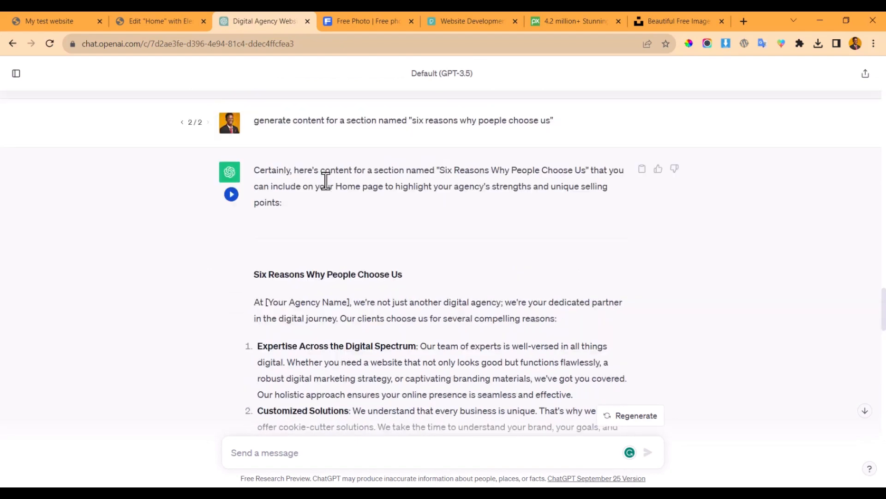
scroll(325, 180, up, 10)
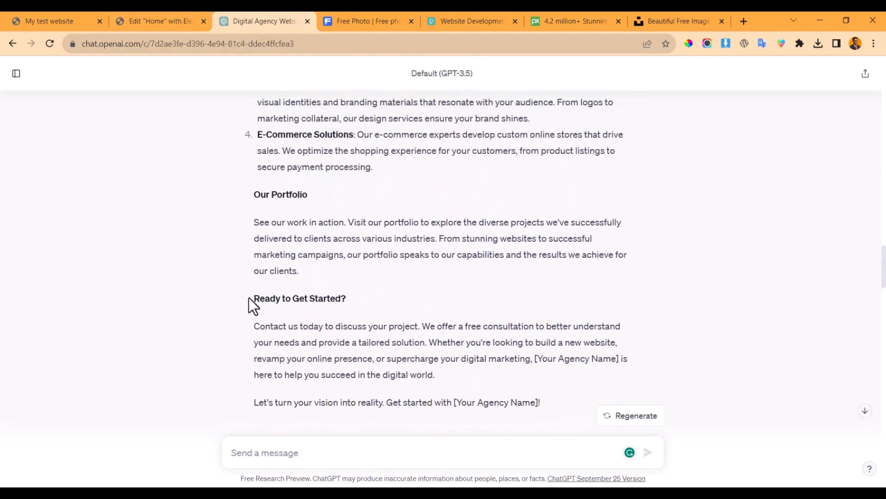
drag(249, 299, 379, 298)
key(ctrl+c)
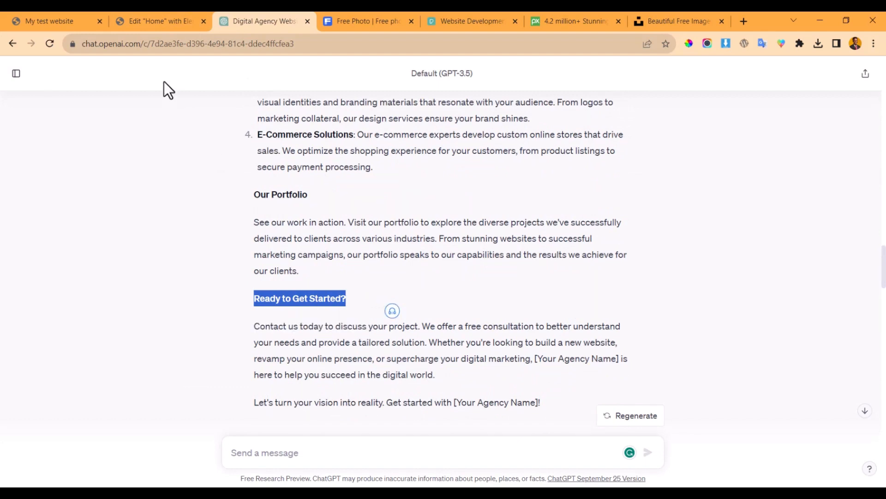
click(162, 20)
- Delete the 'Don't Know What To Start With?' subheading
click(478, 100)
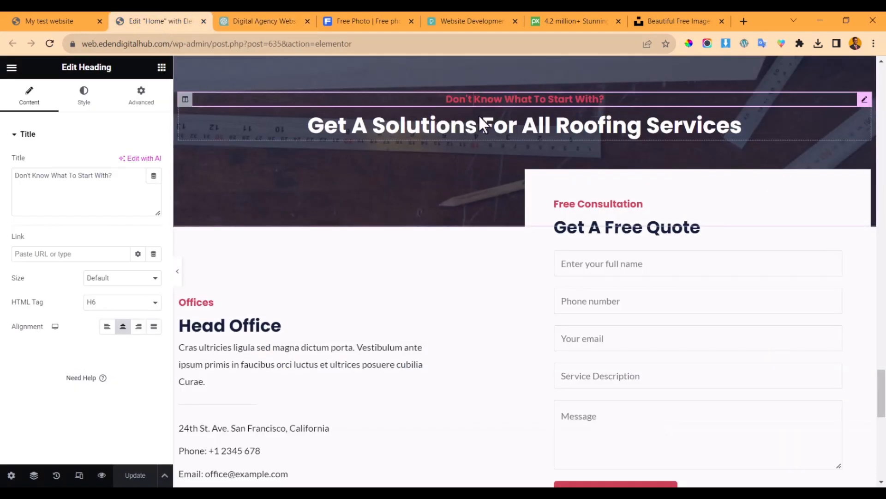
right_click(479, 102)
click(524, 329)
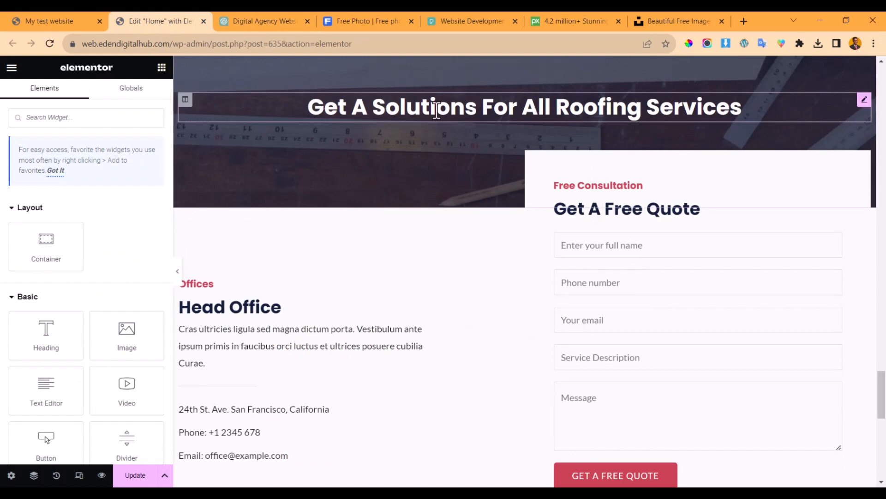
- Replace the roofing section's main heading title with the pasted 'Ready to Get Started?'
click(434, 109)
click(73, 253)
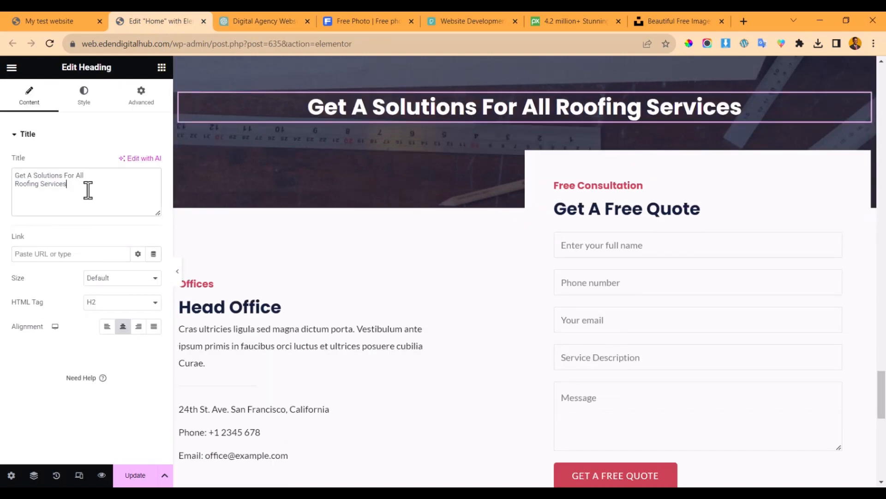
triple_click(84, 191)
key(ctrl+v)
scroll(314, 206, up, 3)
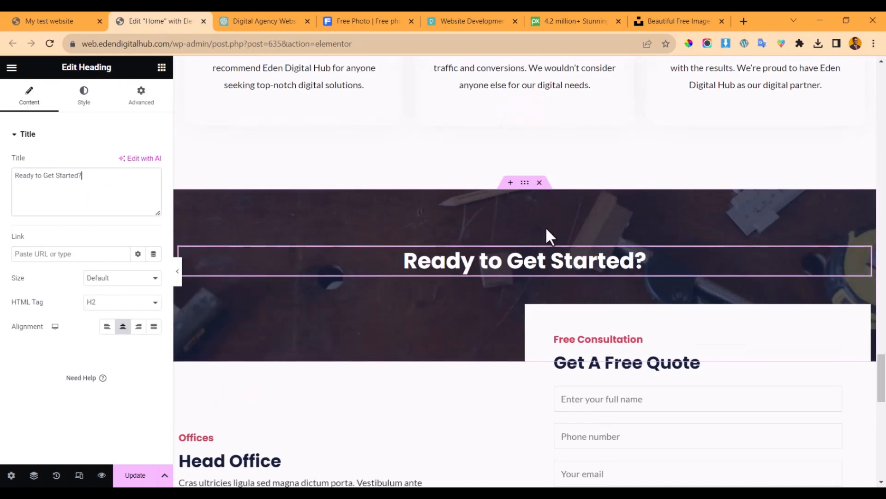
click(525, 184)
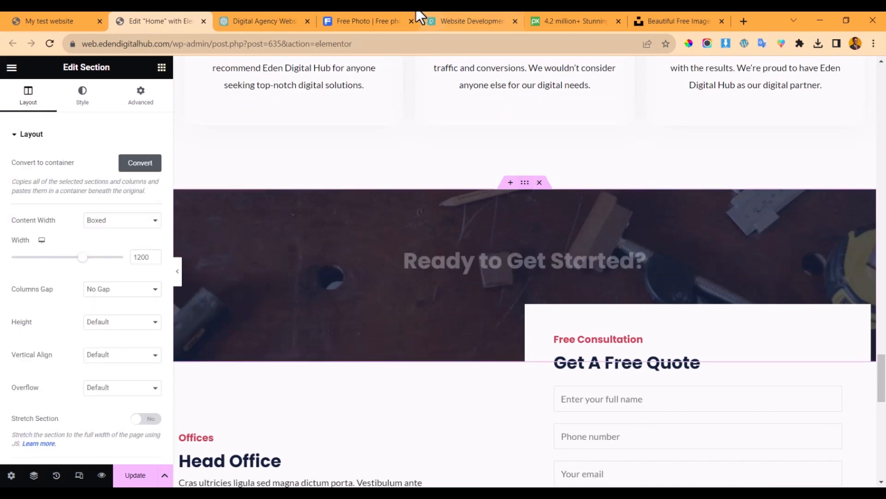
click(367, 21)
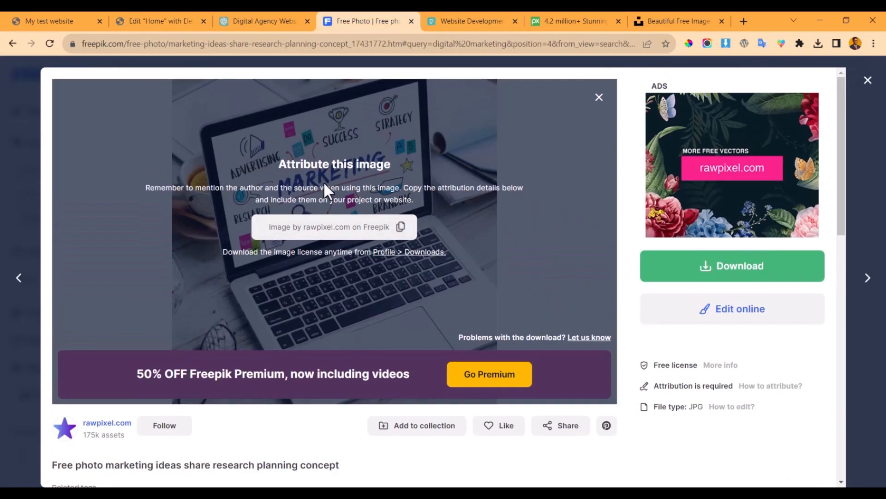
- Search Freepik for 'digital agency' and open the multinational office team photo
click(23, 181)
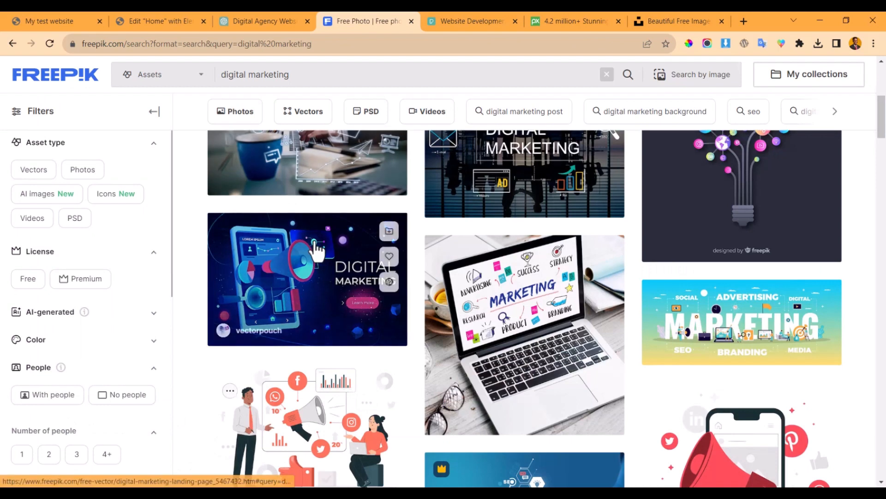
scroll(317, 249, up, 5)
drag(323, 111, 253, 105)
text(agency)
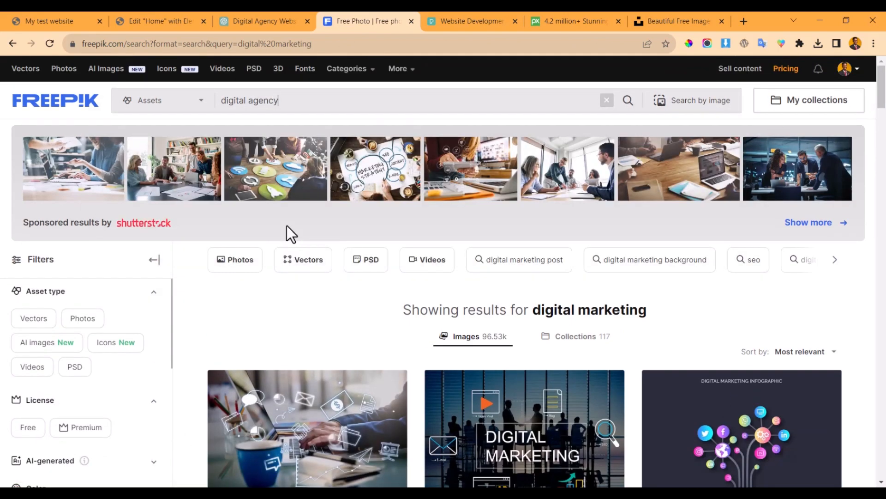
key(Return)
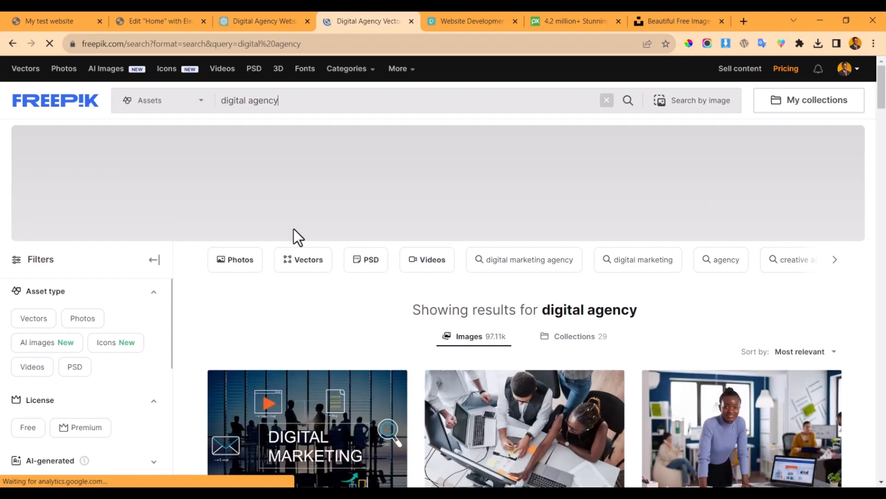
scroll(279, 230, down, 2)
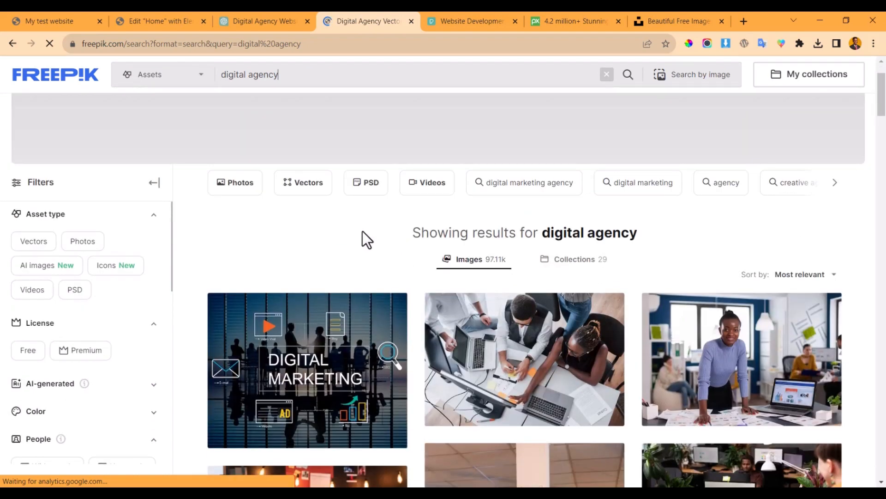
click(506, 367)
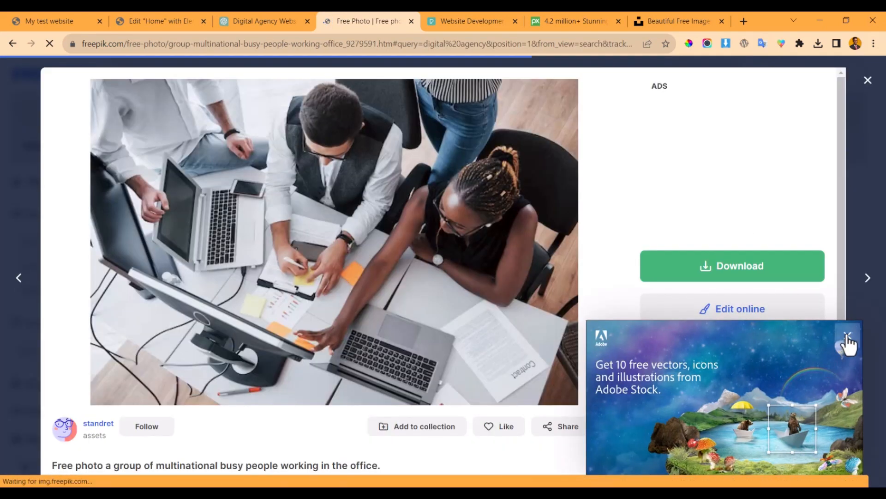
- Download the Medium size as group-multinational-busy-people-working-office.jpg and confirm it finished
click(847, 337)
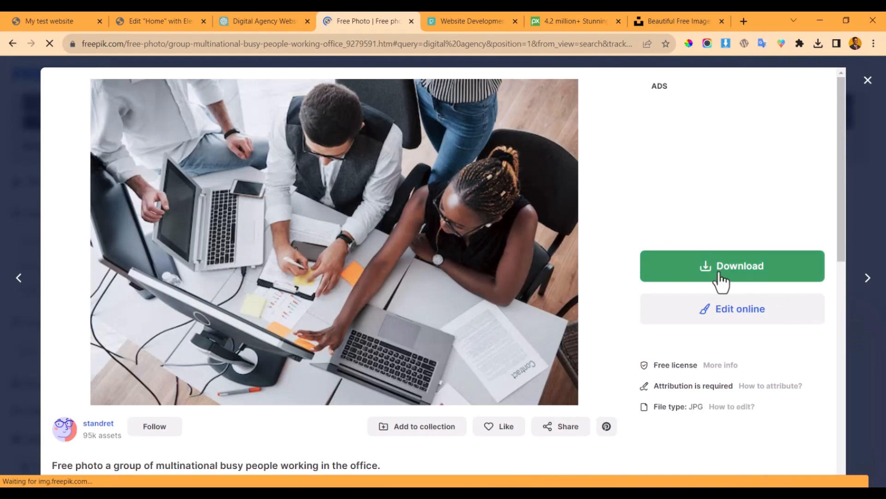
click(719, 274)
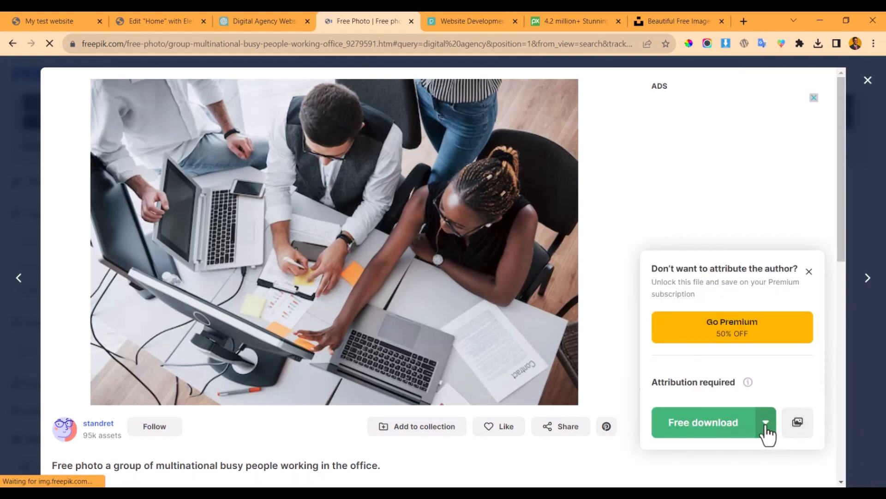
click(766, 423)
scroll(716, 380, down, 3)
click(718, 354)
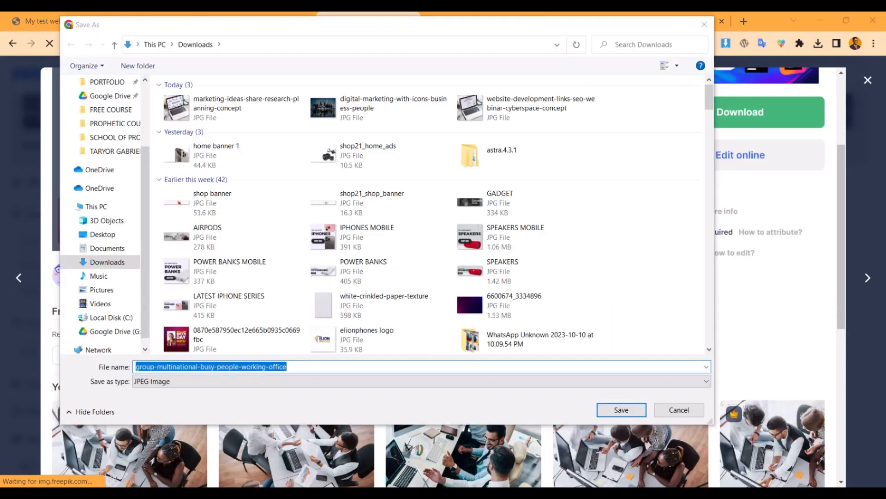
click(617, 409)
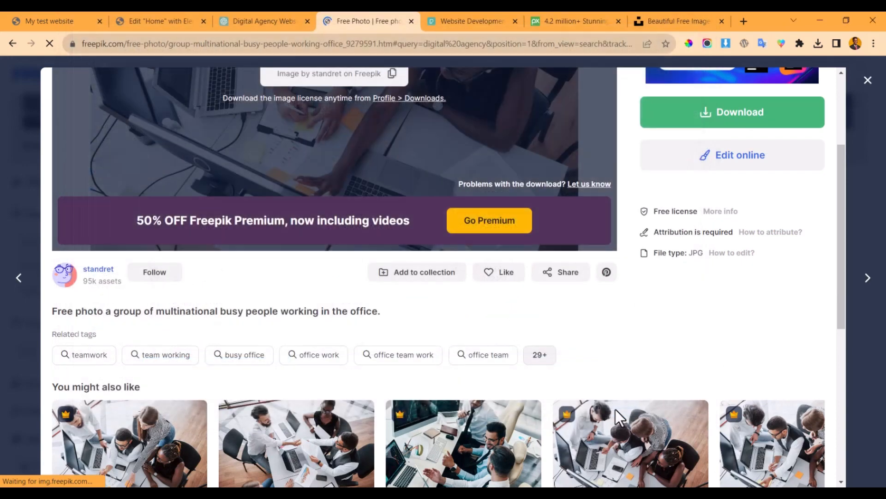
click(815, 41)
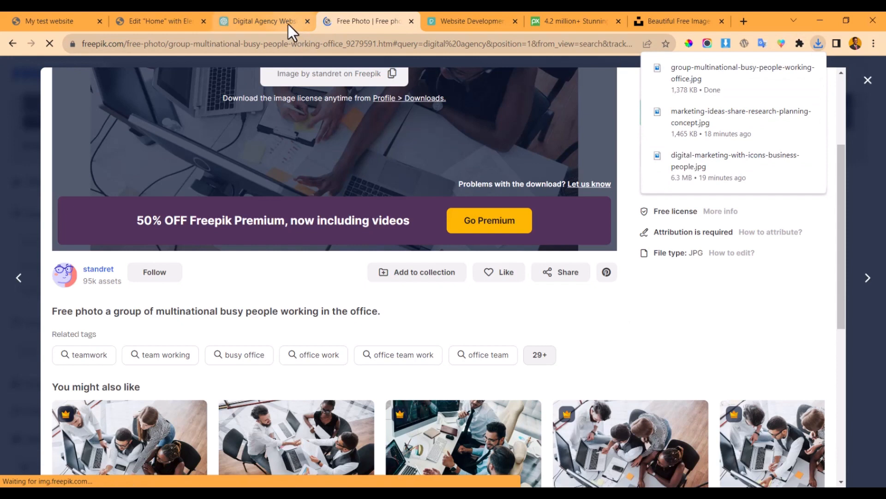
- Upload the office team photo from Downloads and set it as the section's background image
click(195, 14)
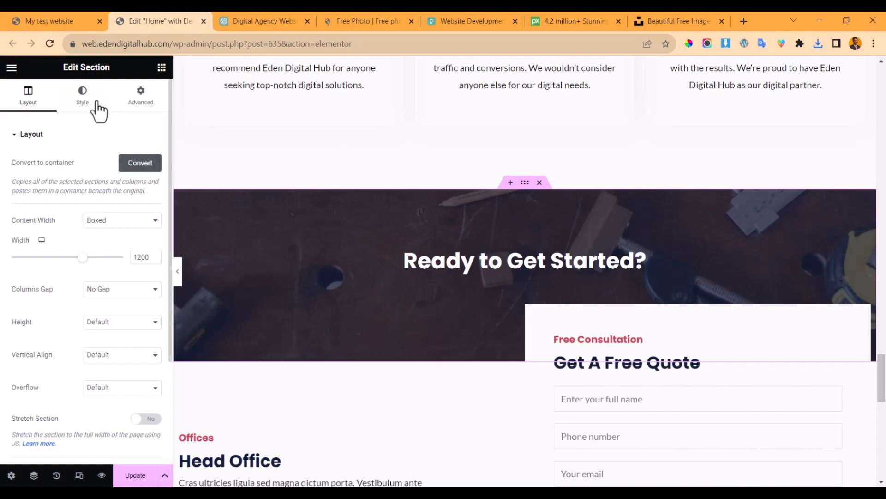
click(79, 100)
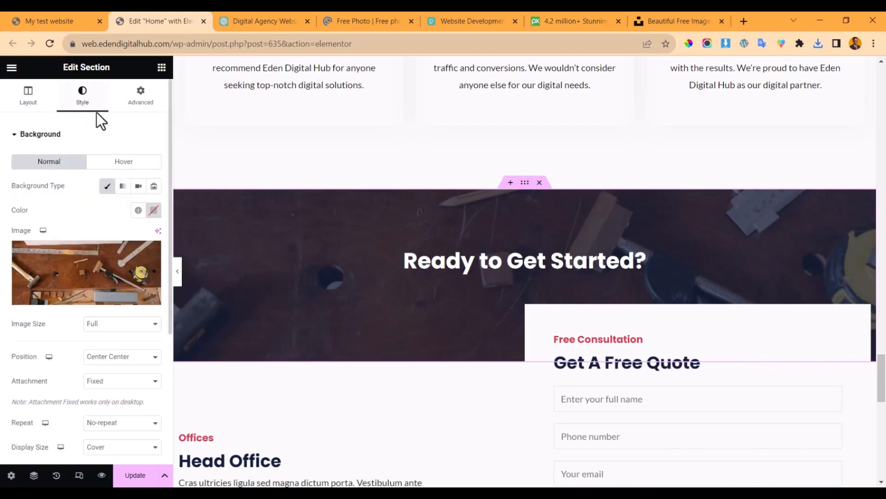
click(63, 261)
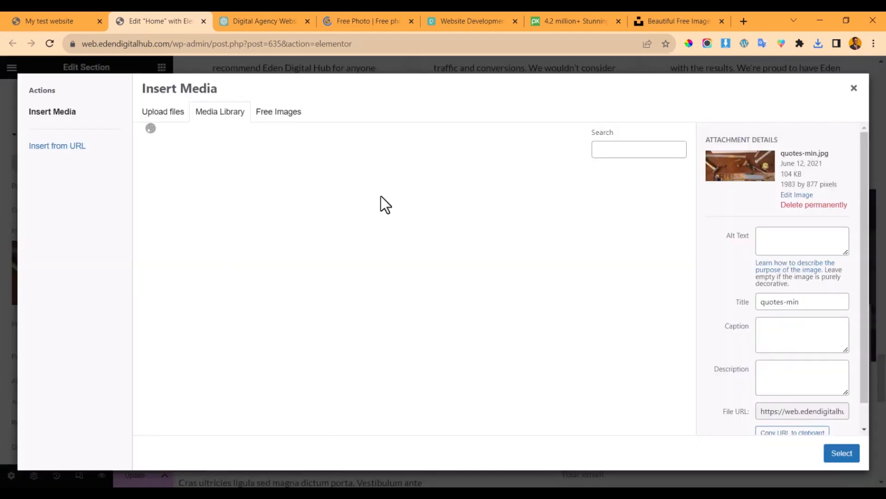
click(164, 112)
click(503, 282)
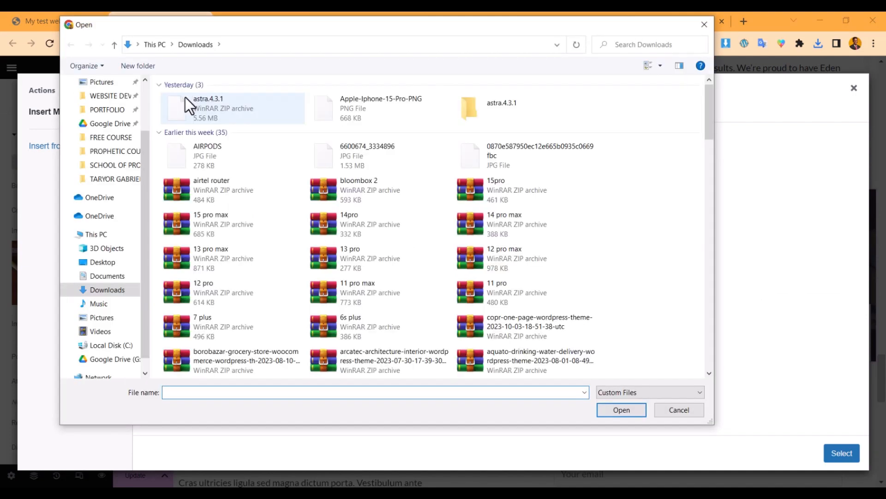
click(303, 104)
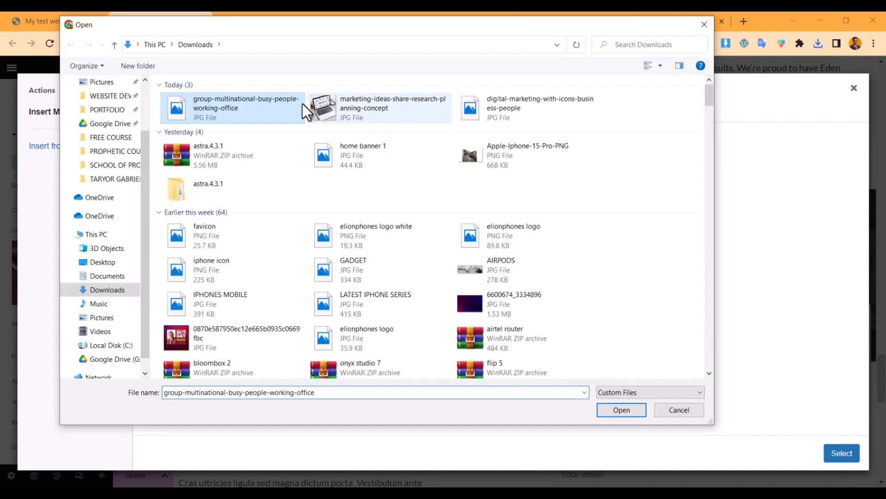
double_click(220, 104)
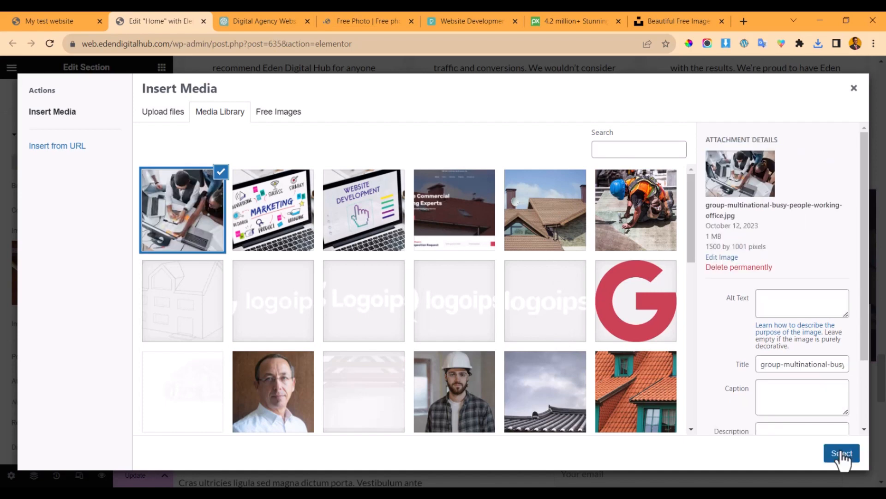
click(842, 455)
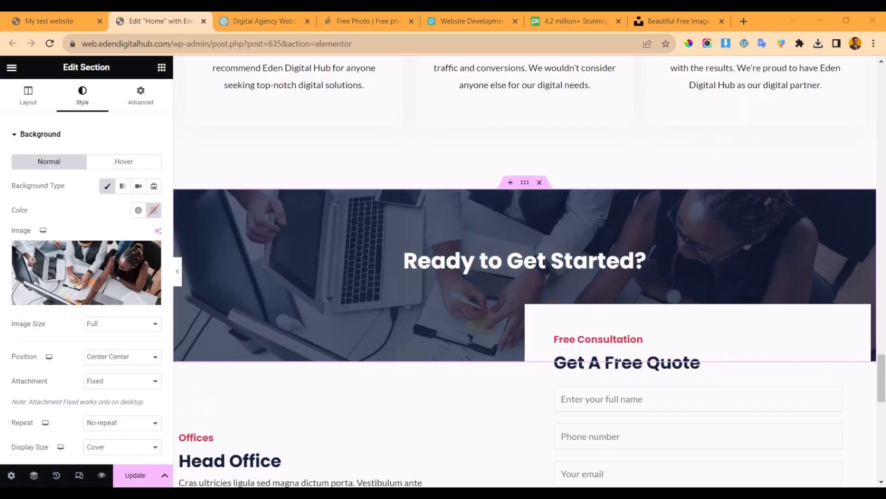
scroll(709, 242, down, 3)
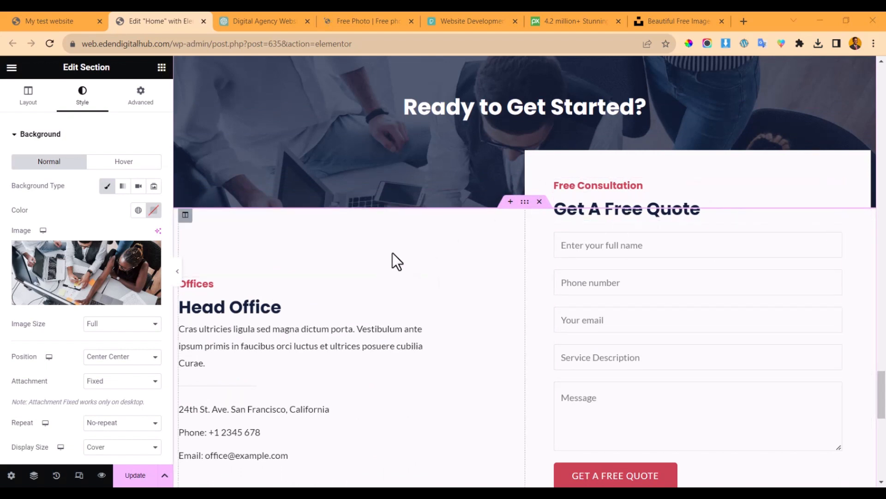
- Delete the Head Office icon box and the office address text widget
scroll(393, 257, down, 2)
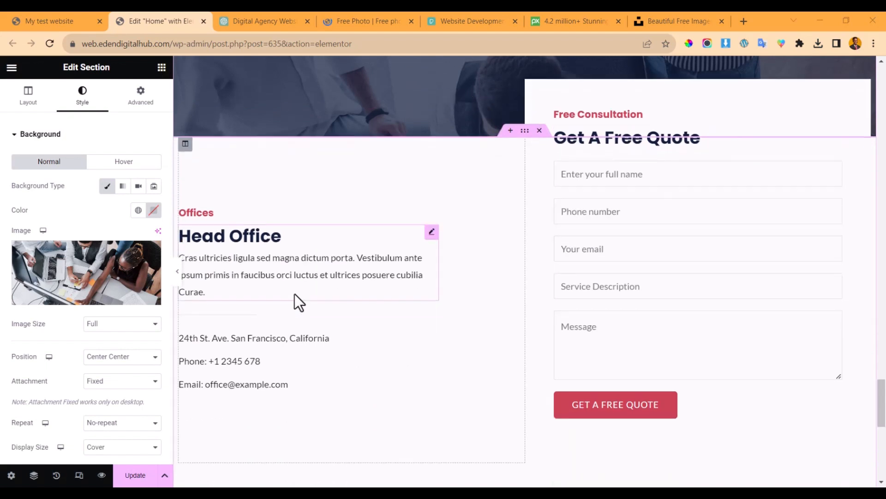
click(290, 253)
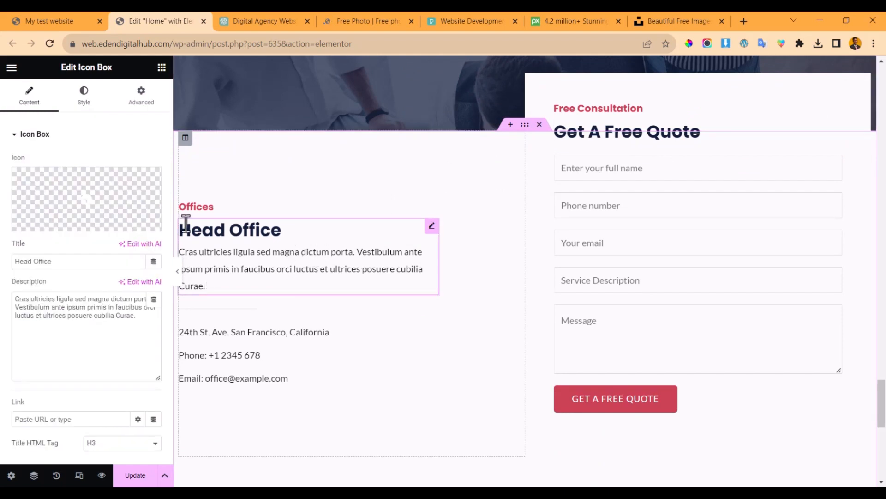
right_click(214, 208)
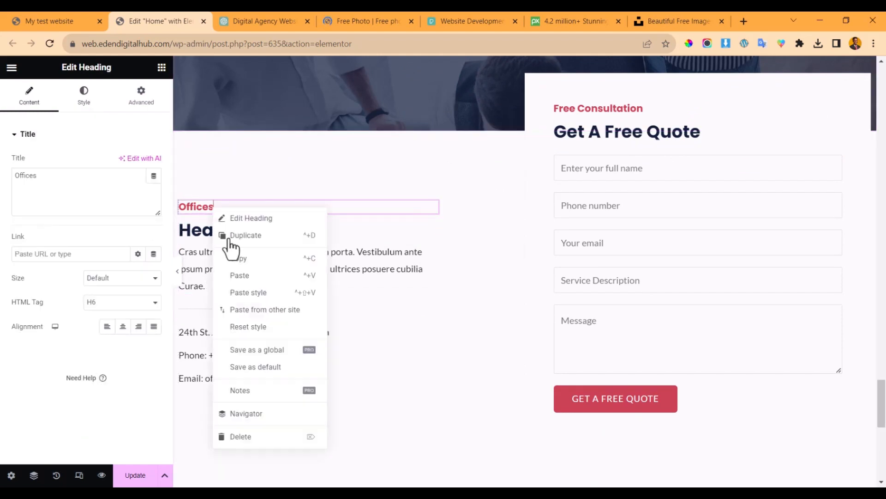
click(394, 259)
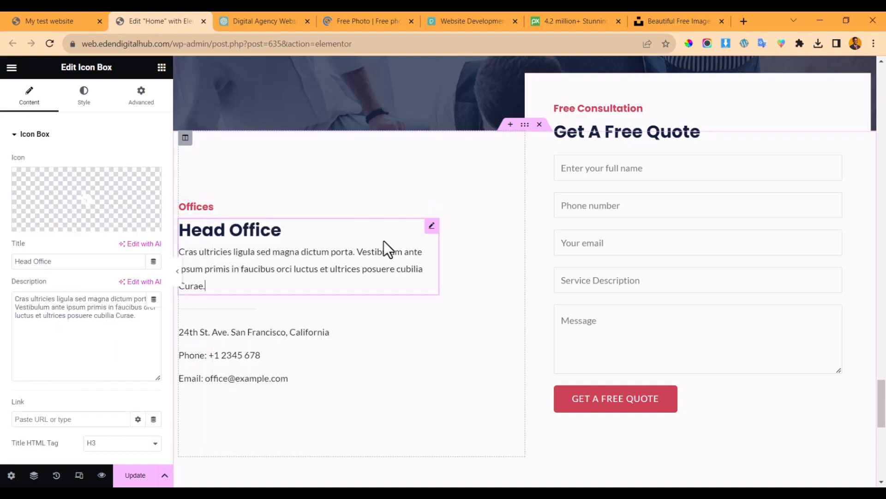
right_click(382, 241)
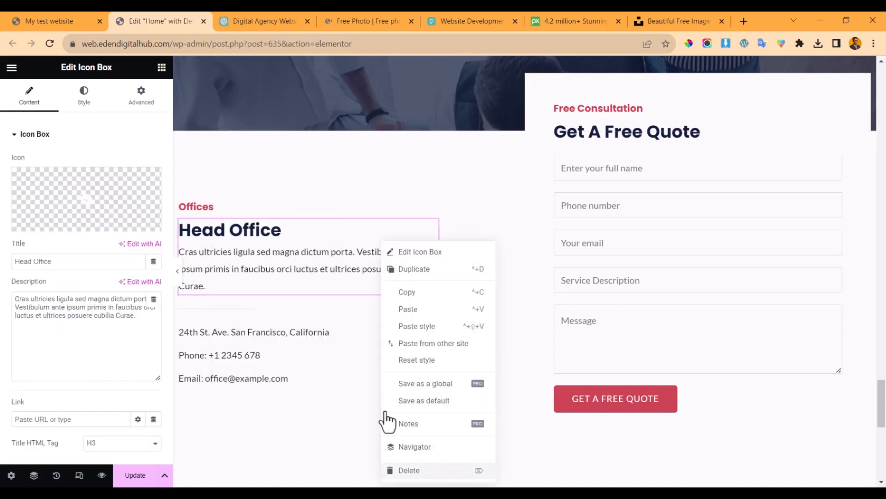
key(Delete)
click(244, 297)
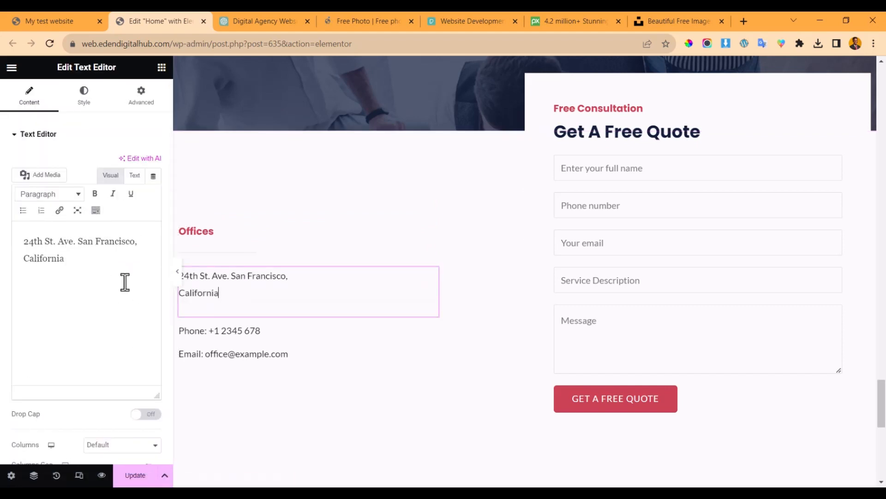
click(106, 279)
right_click(290, 298)
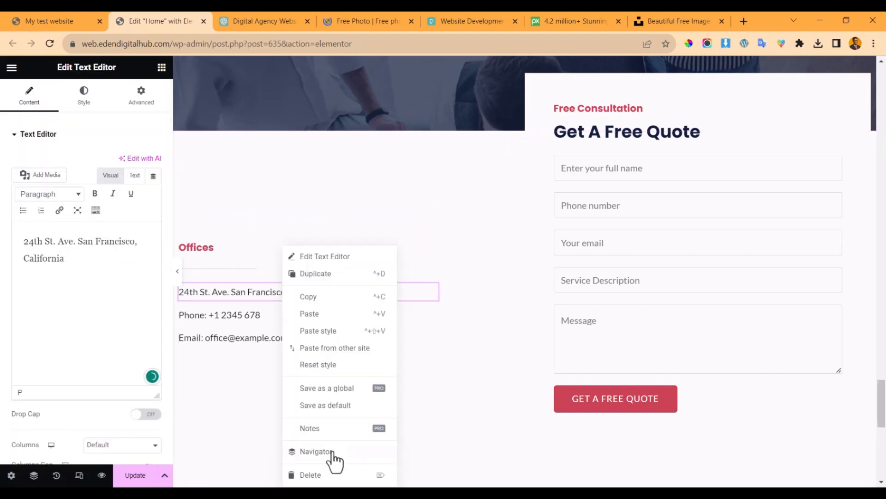
key(Delete)
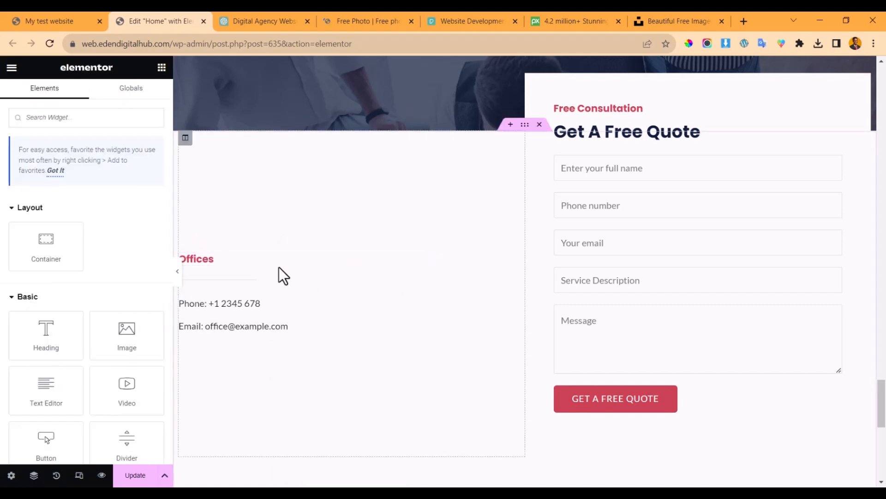
- Retitle the Offices heading to 'Contact Us', keeping the phone and email lines
click(222, 259)
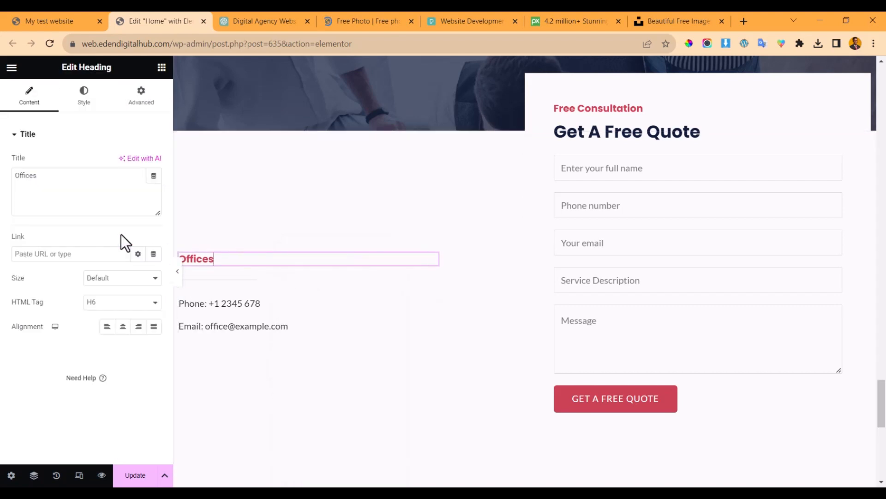
double_click(49, 178)
text(Contact Us)
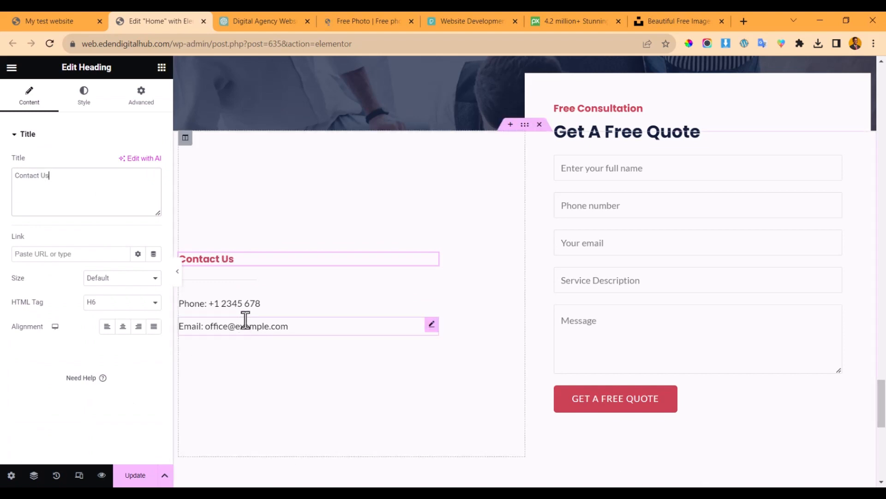
click(260, 306)
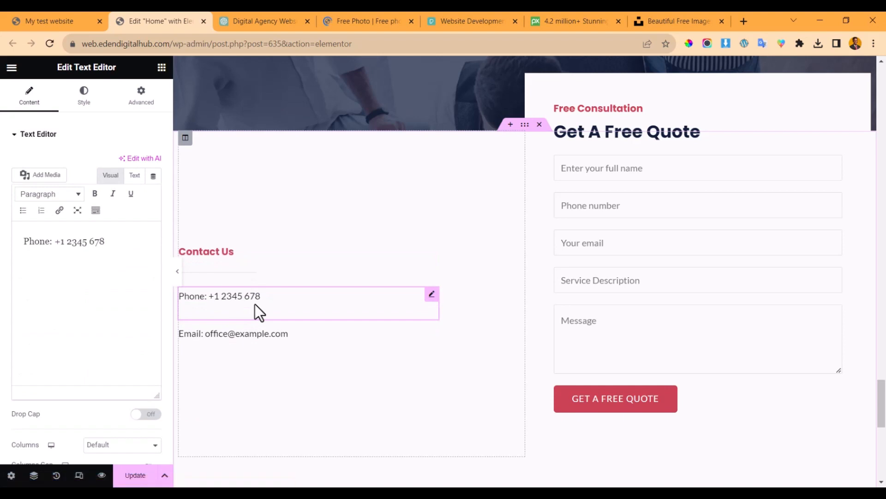
click(325, 337)
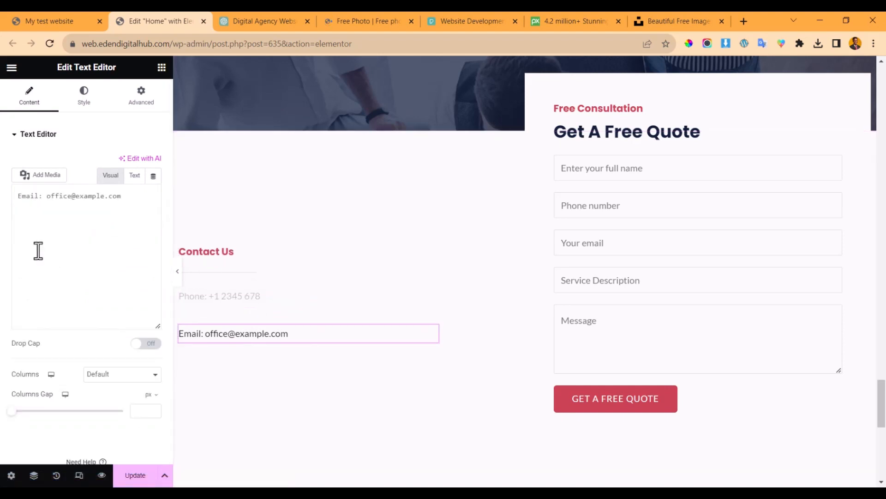
- Save the homepage edits with Update and scroll through the page to review them
scroll(286, 355, down, 10)
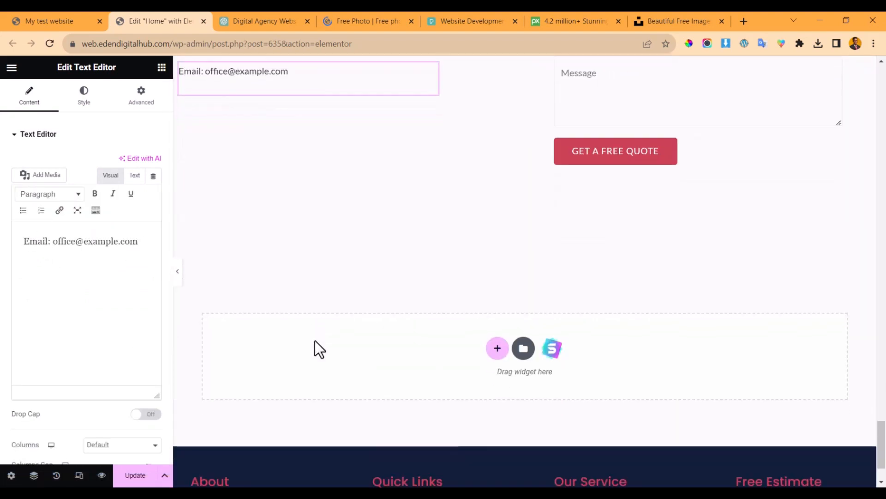
click(143, 480)
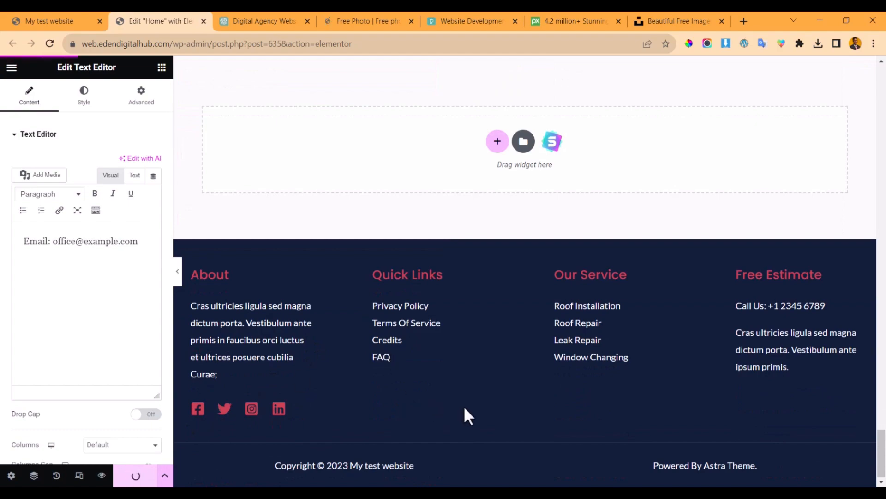
scroll(488, 379, up, 15)
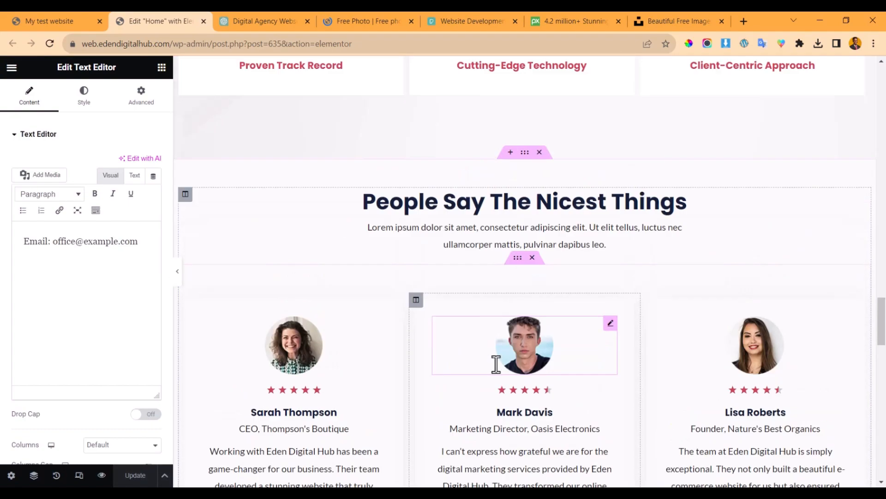
scroll(502, 370, up, 15)
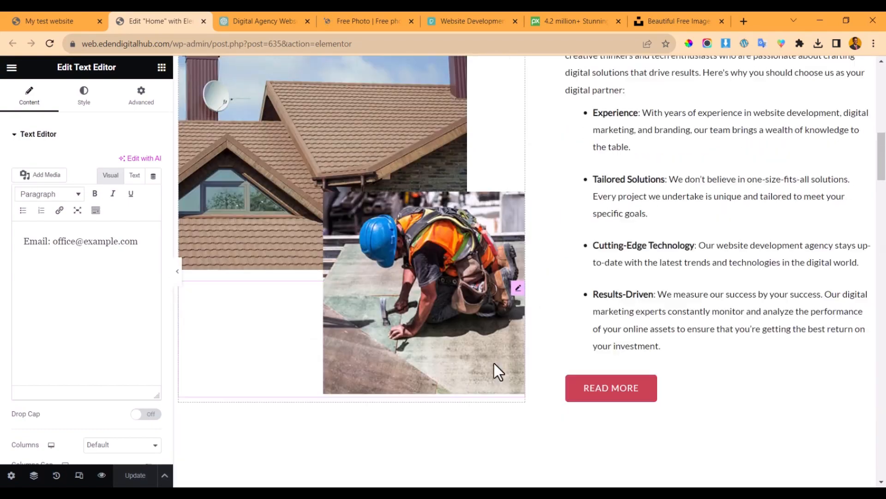
scroll(494, 363, down, 6)
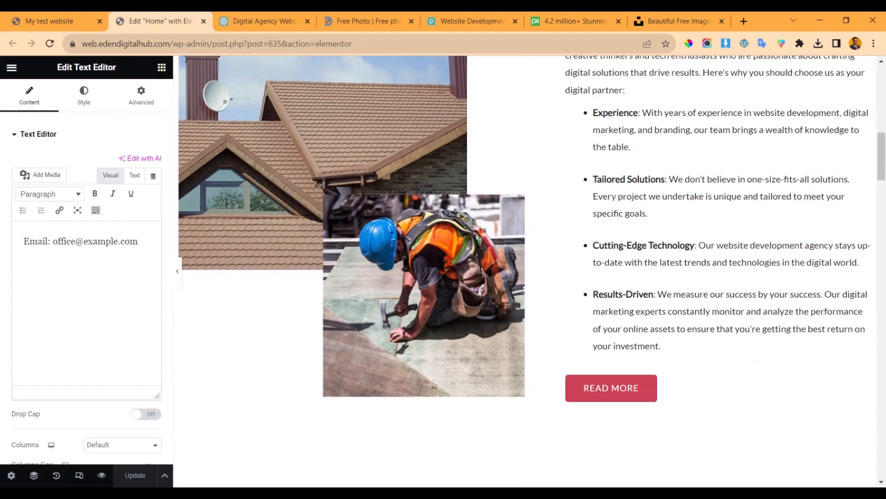
scroll(588, 455, up, 5)
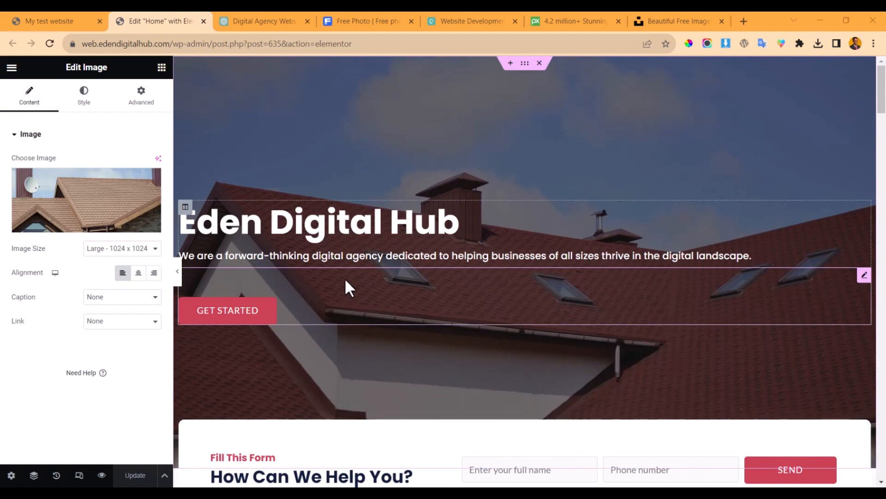
scroll(382, 263, down, 10)
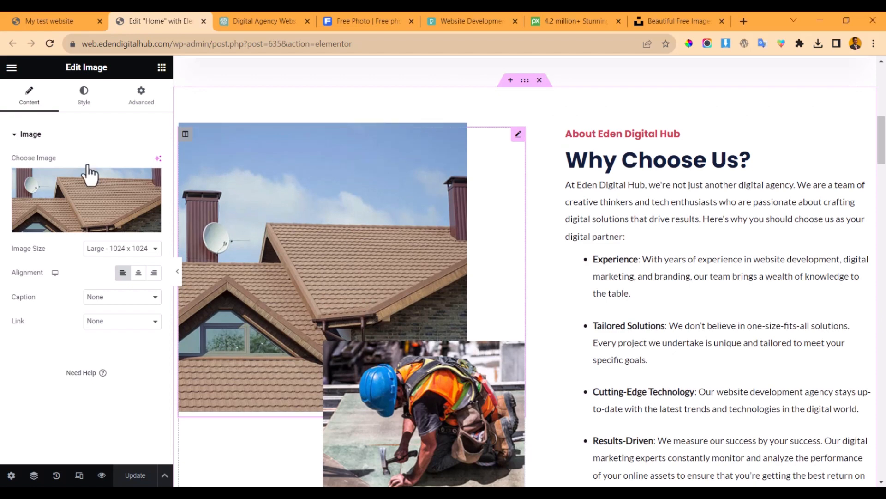
- Open and close the roof photo's media library, leaving the image unchanged
click(82, 193)
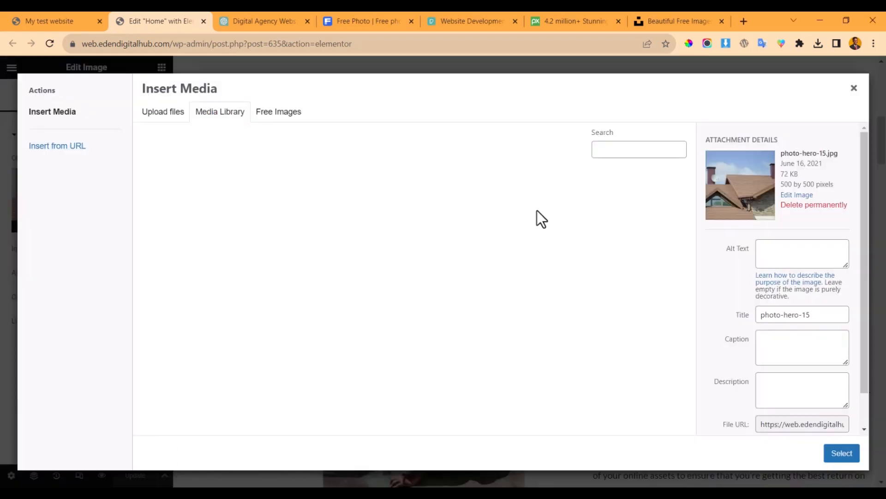
click(854, 90)
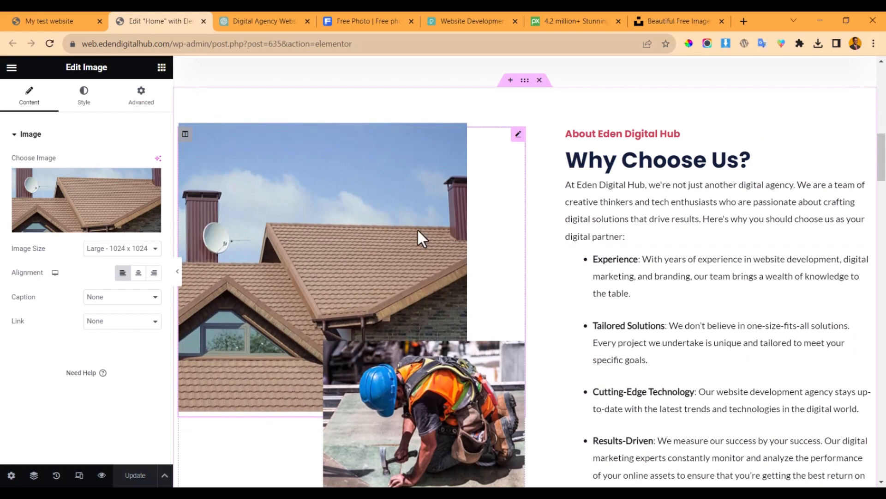
scroll(334, 137, down, 3)
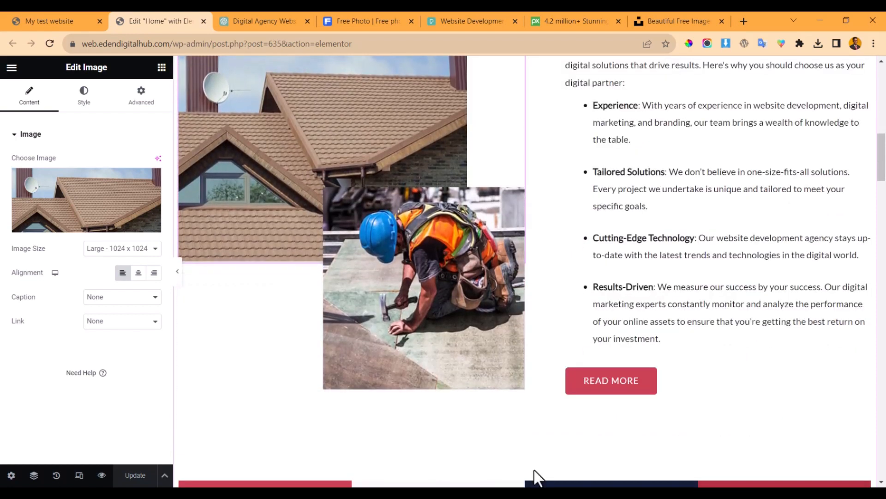
scroll(320, 183, up, 2)
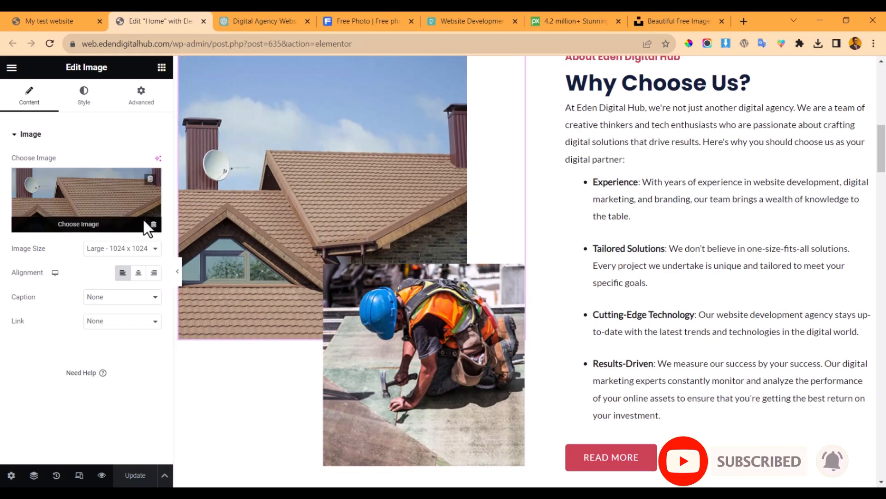
click(98, 203)
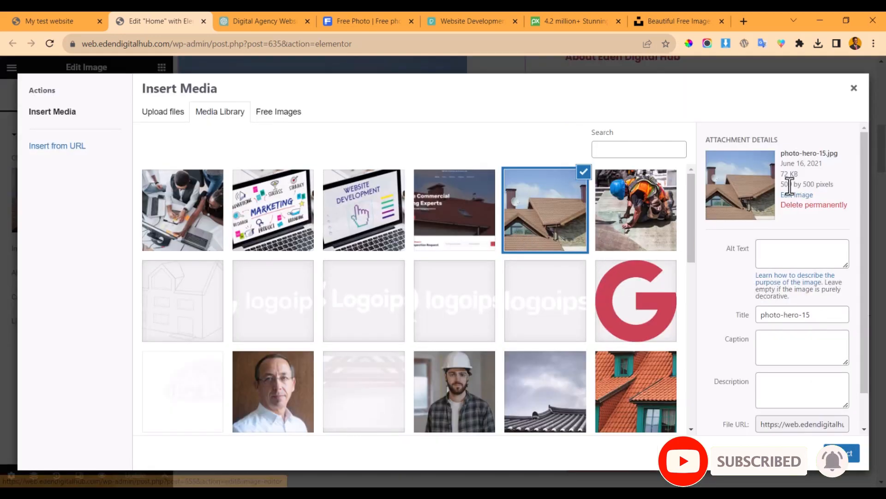
click(854, 90)
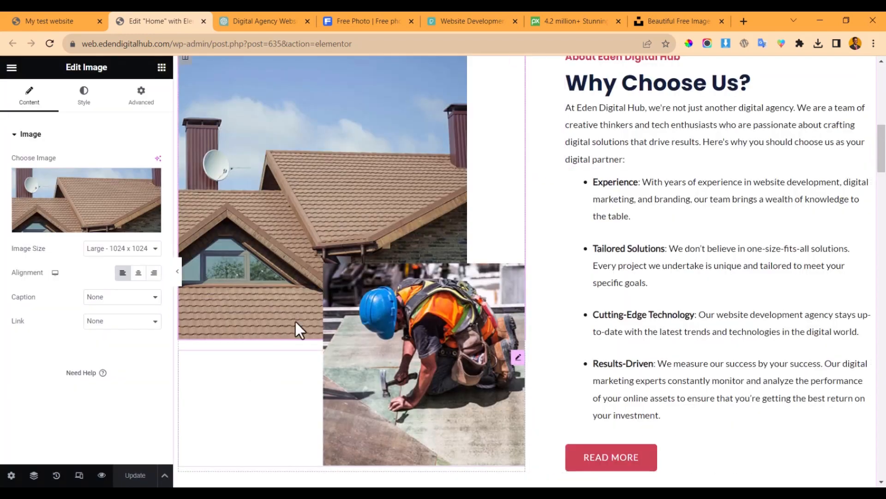
- Check the worker image in the media library without changing it, then bring up the live site
click(406, 348)
click(98, 192)
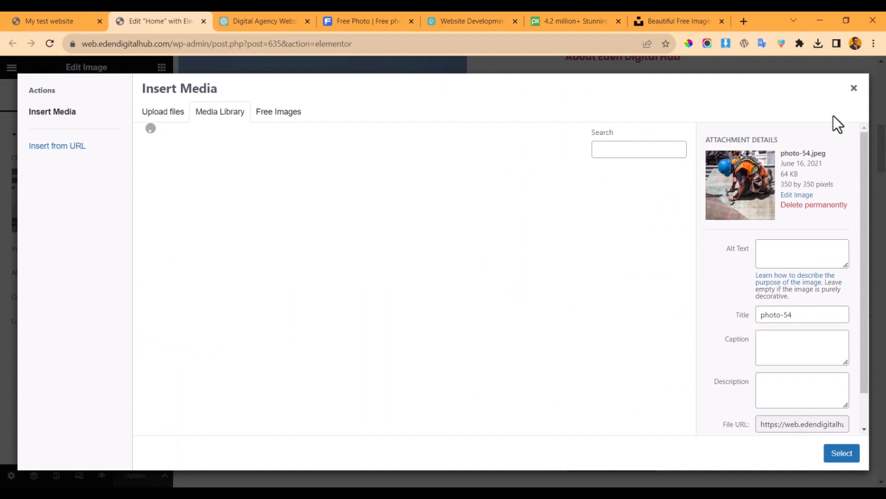
click(854, 89)
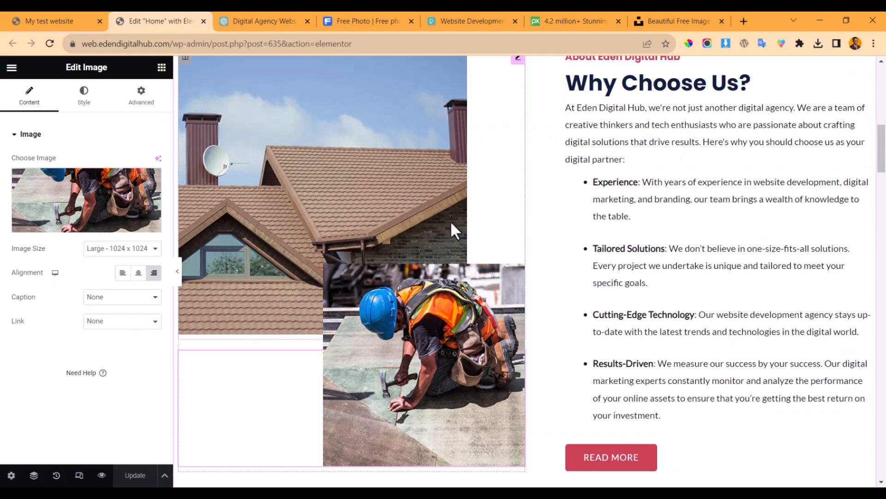
scroll(647, 172, up, 10)
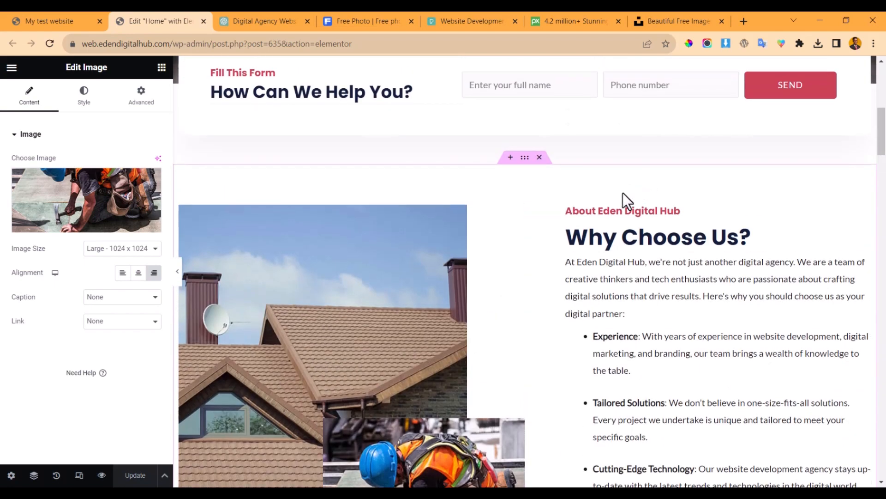
scroll(599, 214, up, 2)
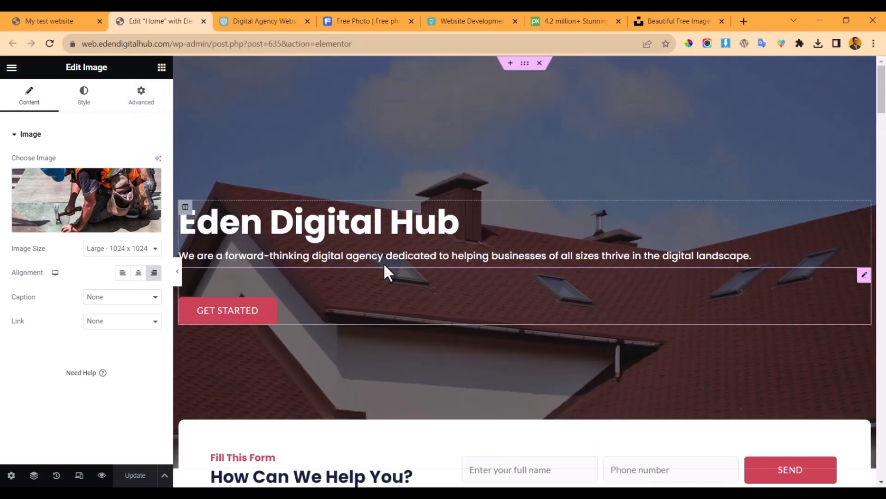
click(59, 13)
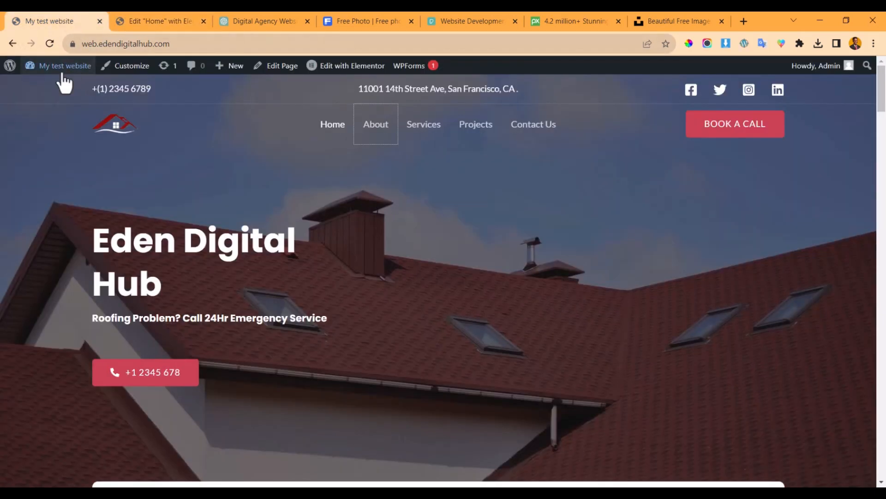
- Reload the live homepage and scroll through it to confirm the digital-agency hero and edits
click(49, 43)
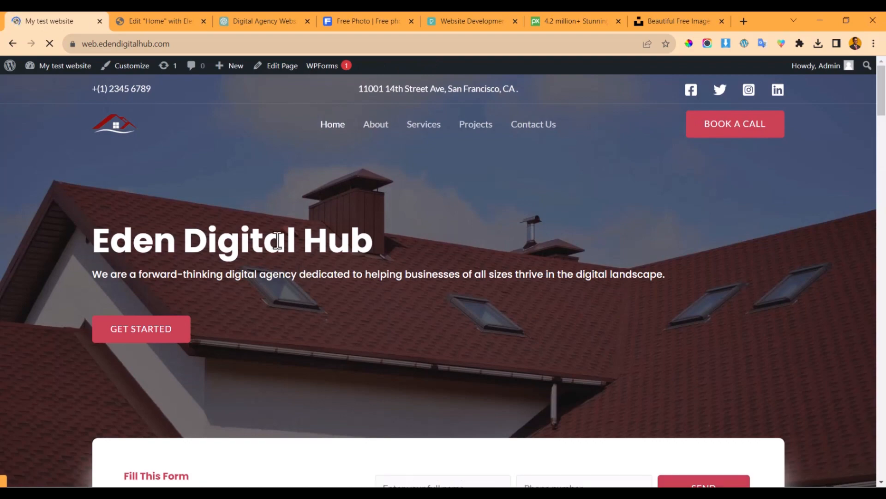
scroll(269, 232, down, 10)
scroll(268, 232, down, 10)
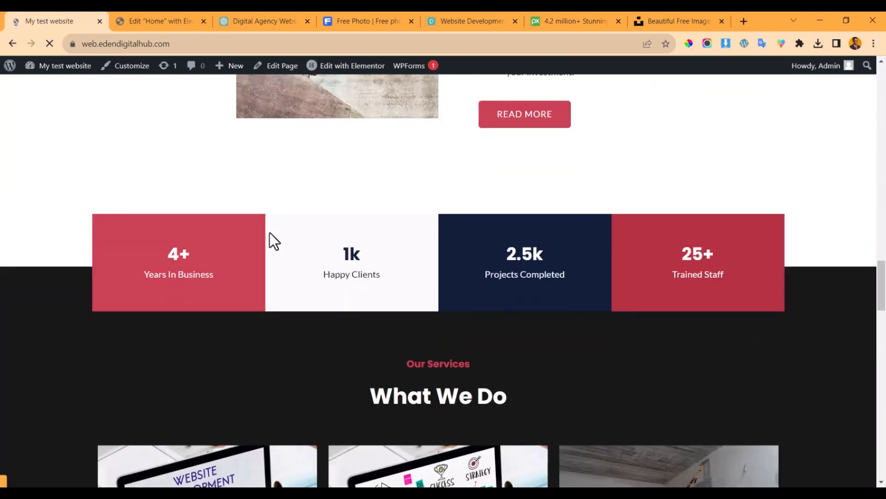
scroll(257, 263, down, 15)
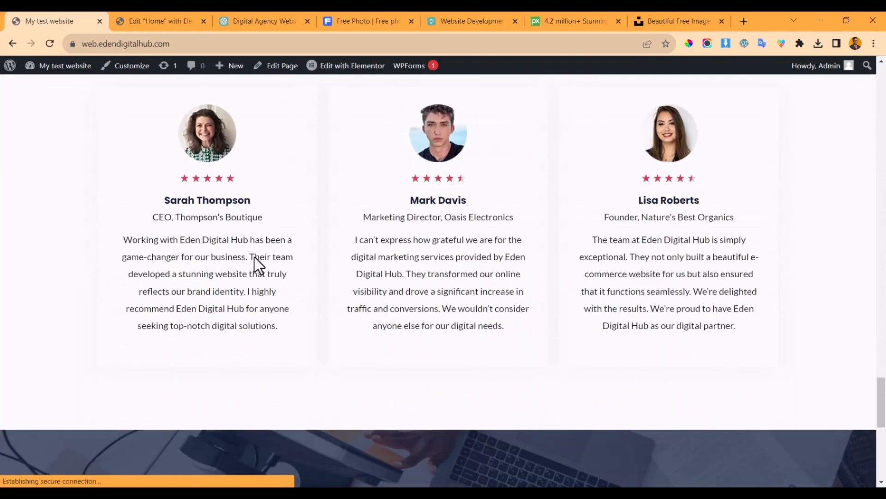
scroll(254, 261, up, 5)
scroll(253, 253, up, 20)
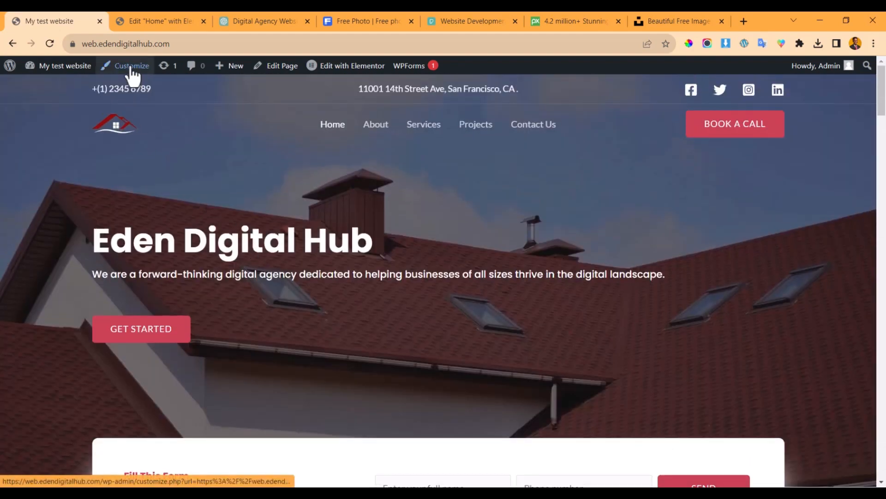
- Open the site Customizer from the admin bar and go to Astra's Header Builder
click(132, 70)
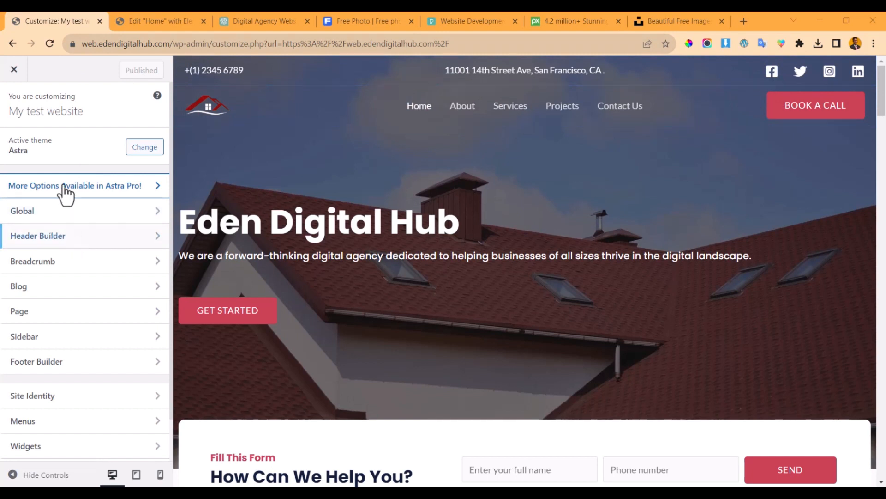
click(96, 241)
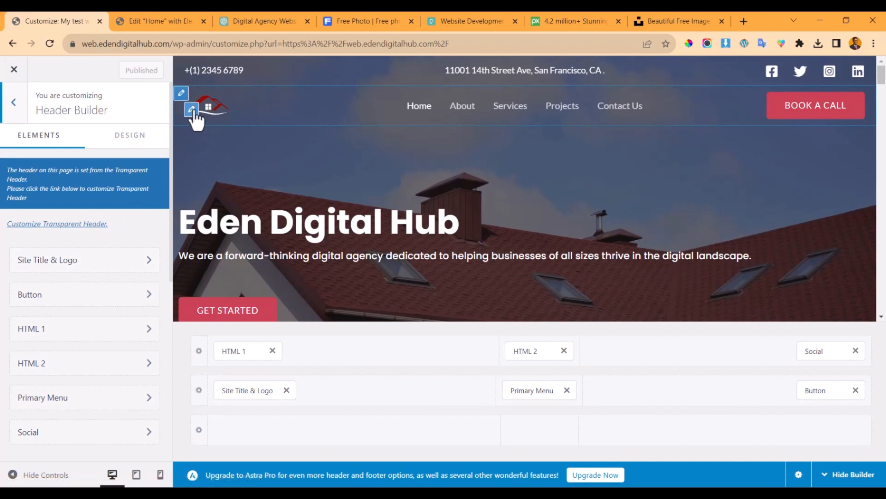
- Open the header logo settings and browse the media library without changing the house logo
click(192, 110)
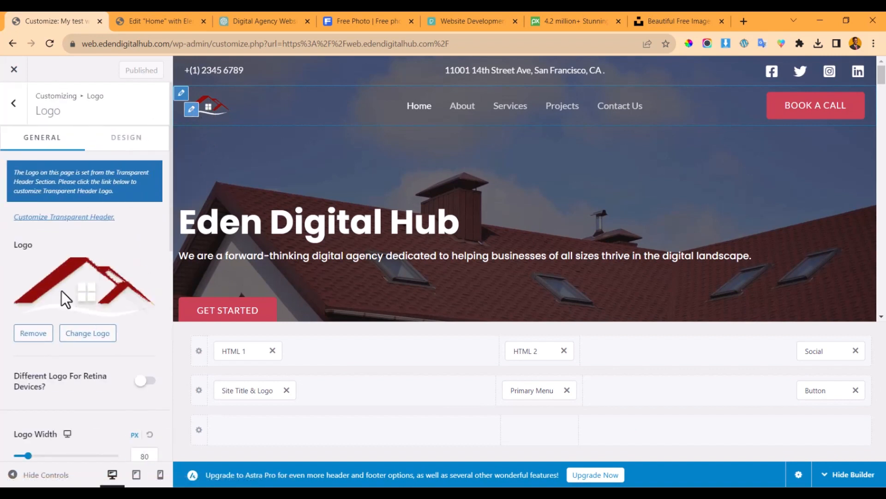
click(87, 334)
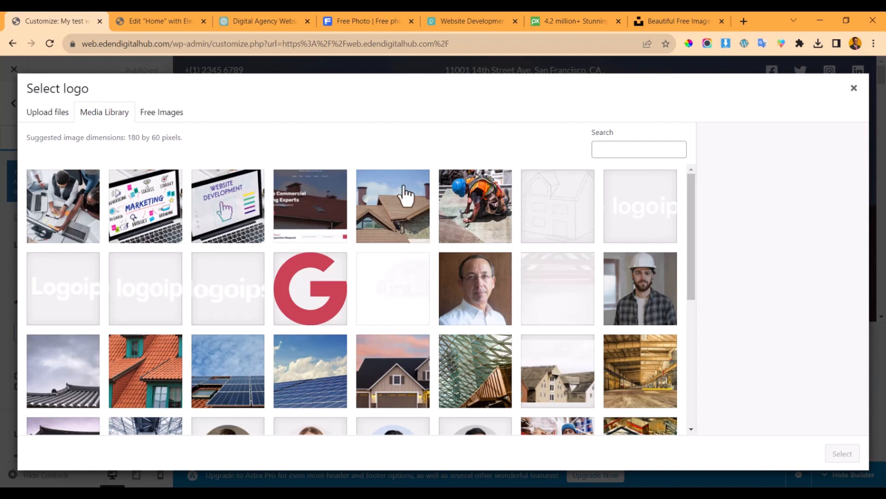
click(855, 88)
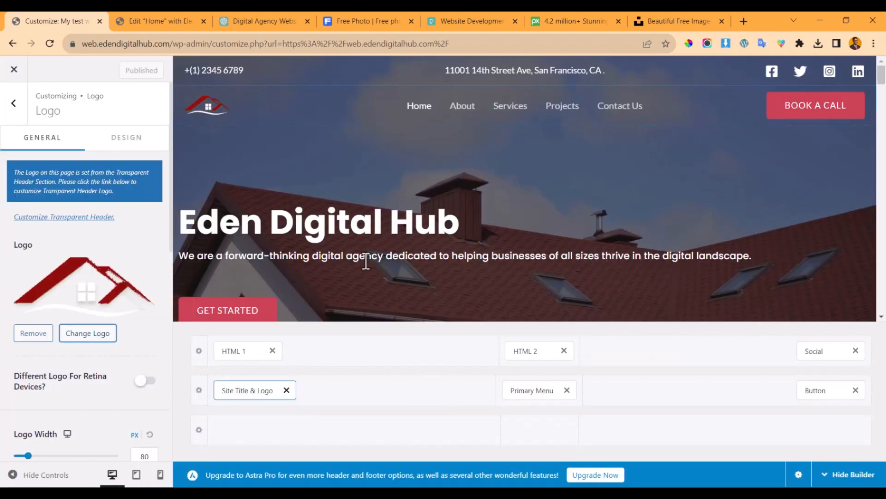
click(405, 99)
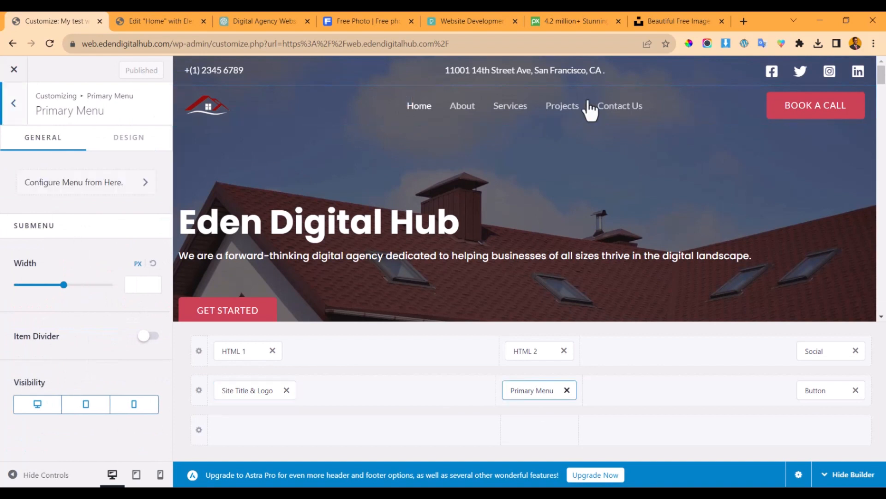
- Inspect the BOOK A CALL button settings and select its # link
mouse_move(780, 100)
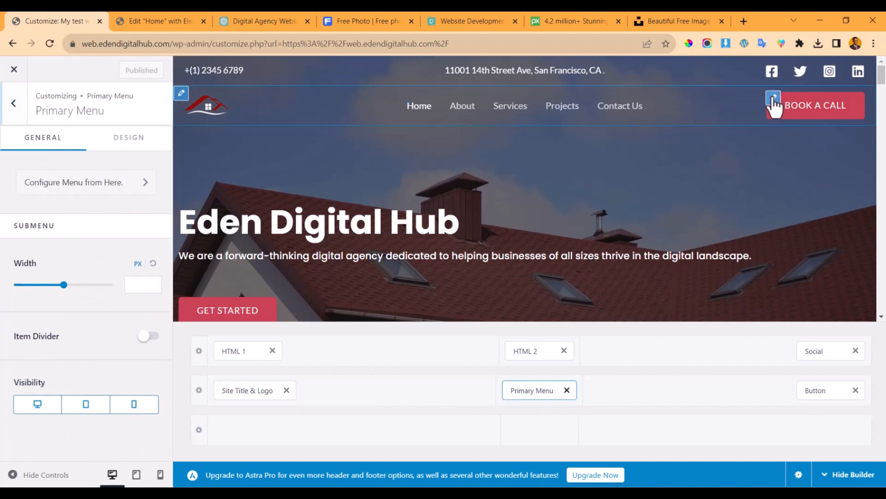
click(774, 98)
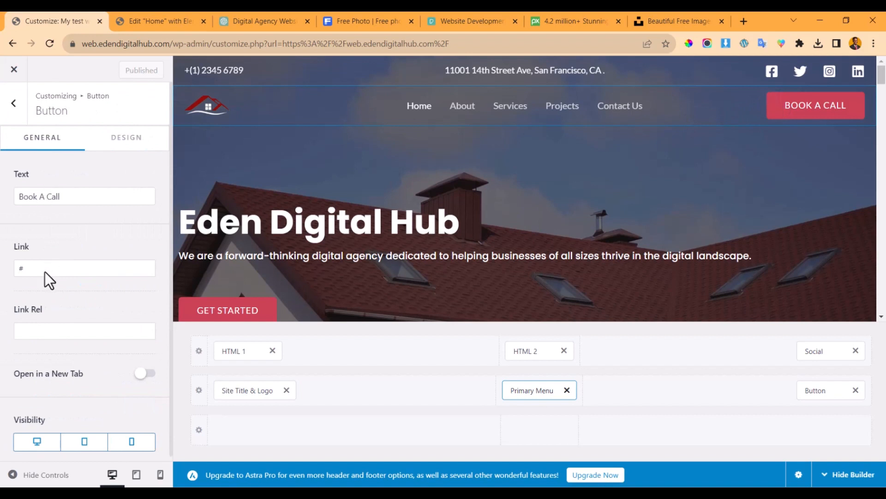
drag(48, 267, 3, 264)
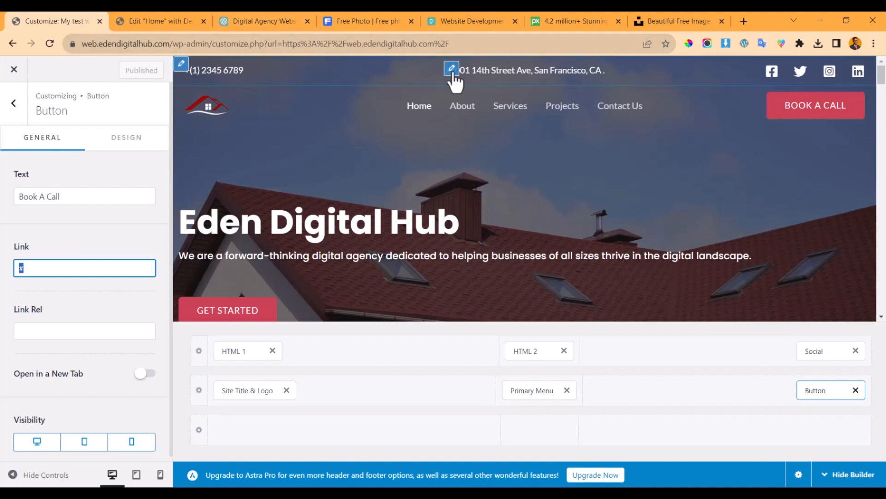
- Justify the header's street address text in the HTML 2 element
click(449, 71)
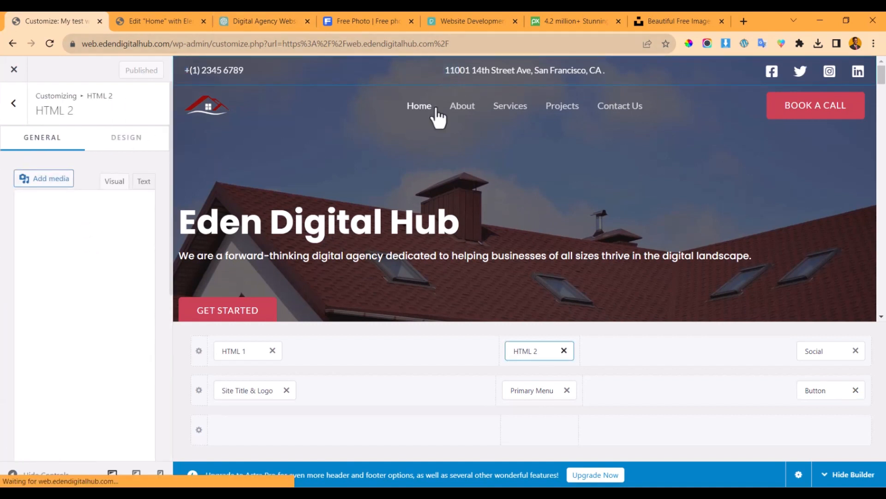
click(80, 241)
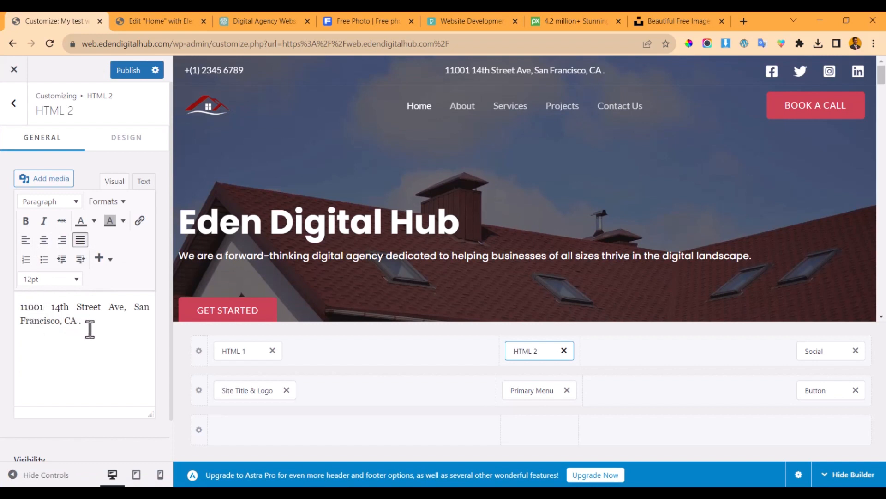
triple_click(37, 313)
click(112, 322)
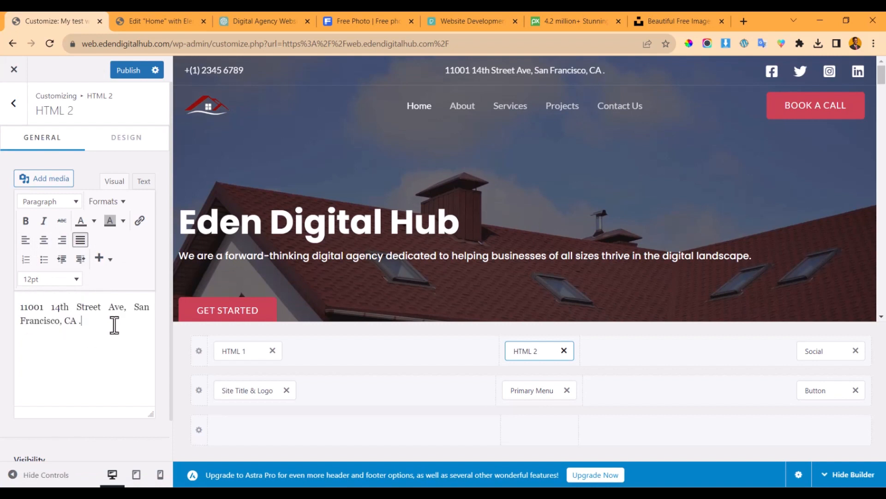
click(772, 69)
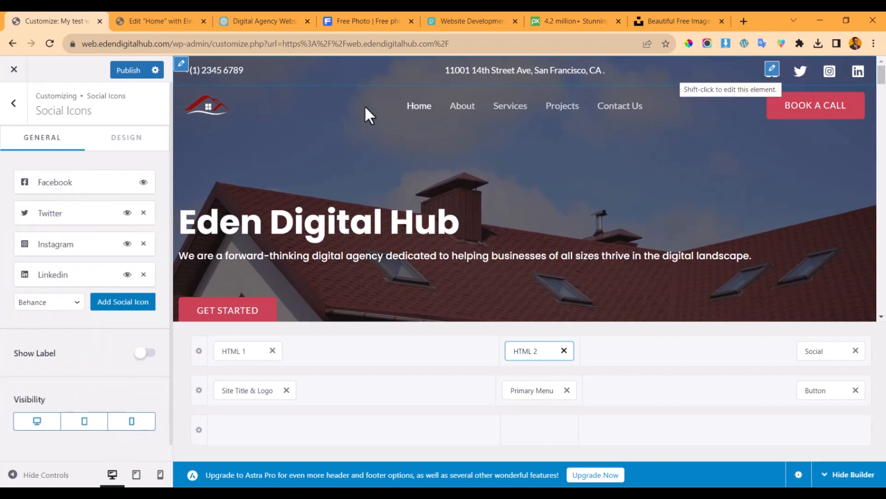
- Review the Facebook social icon entry and its profile link
click(65, 184)
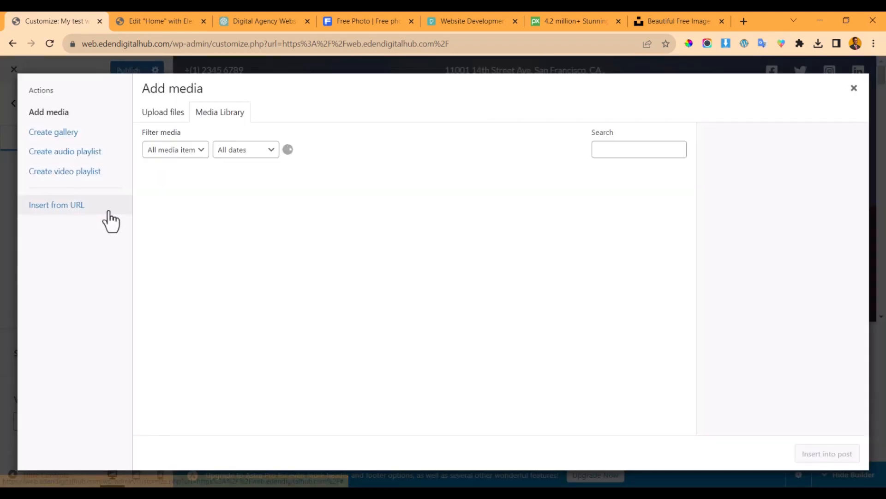
click(853, 88)
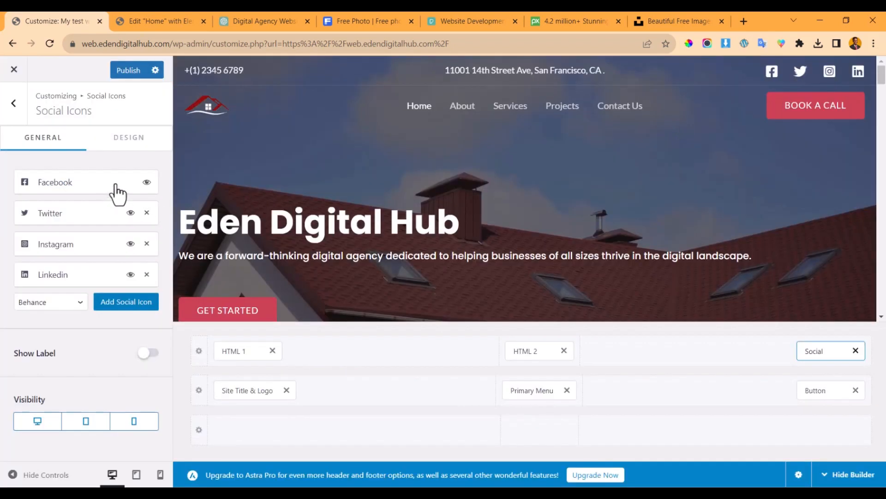
click(117, 193)
click(58, 263)
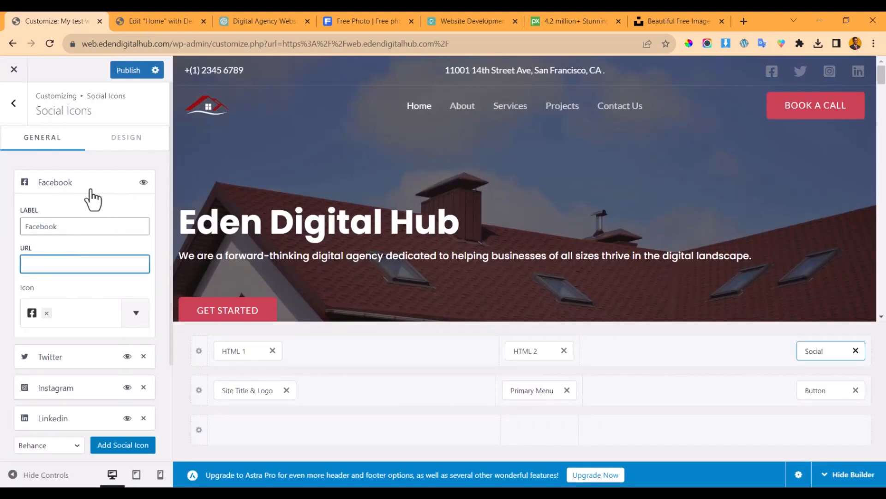
click(92, 190)
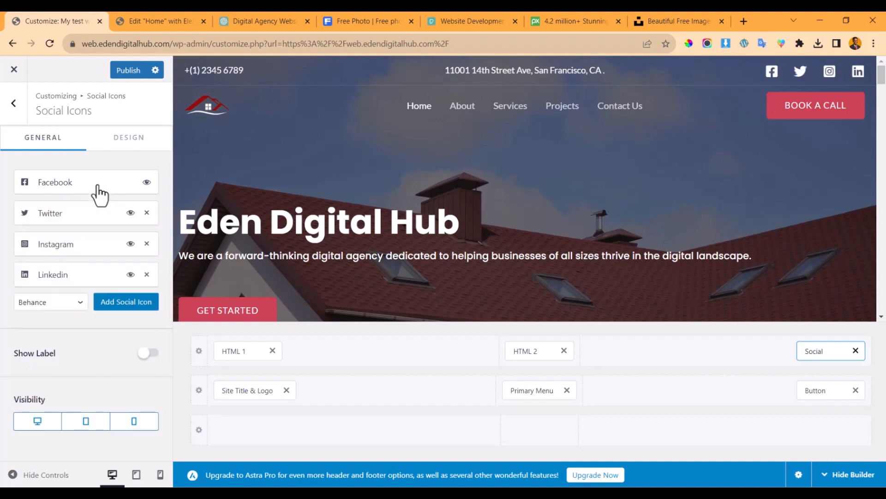
- Remove Twitter from the header social icons, leaving Facebook, Instagram and LinkedIn
click(146, 213)
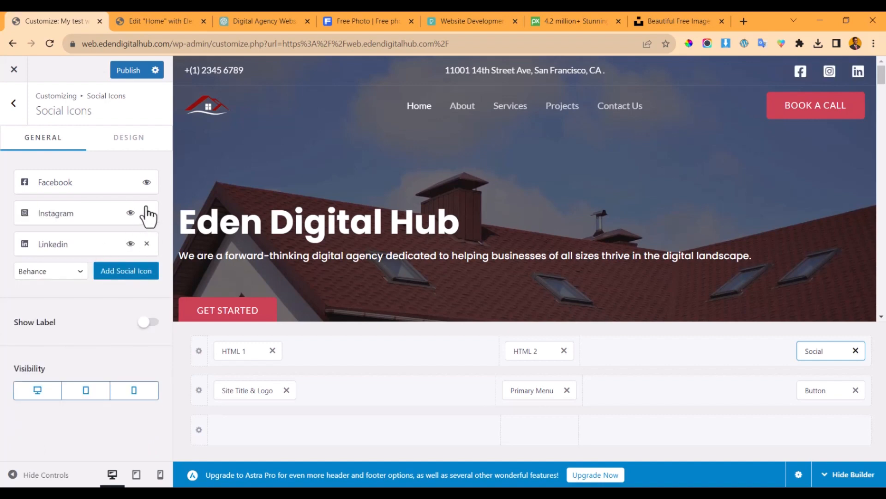
scroll(386, 254, down, 20)
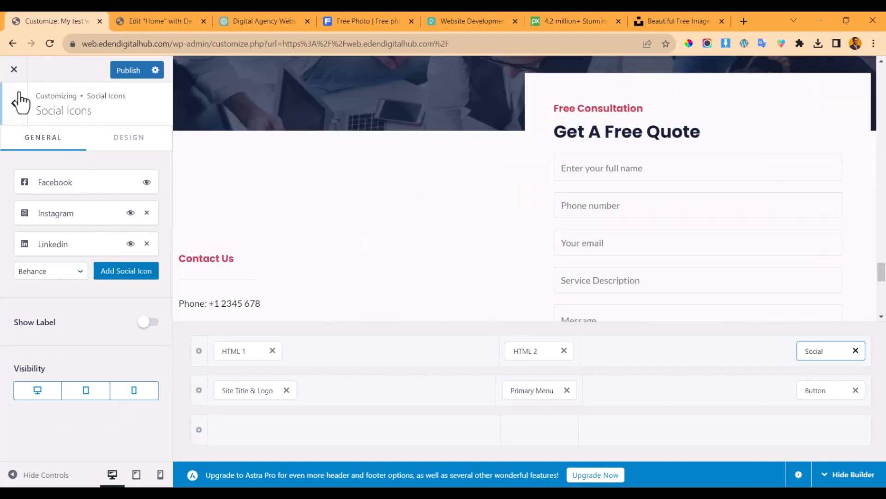
click(16, 116)
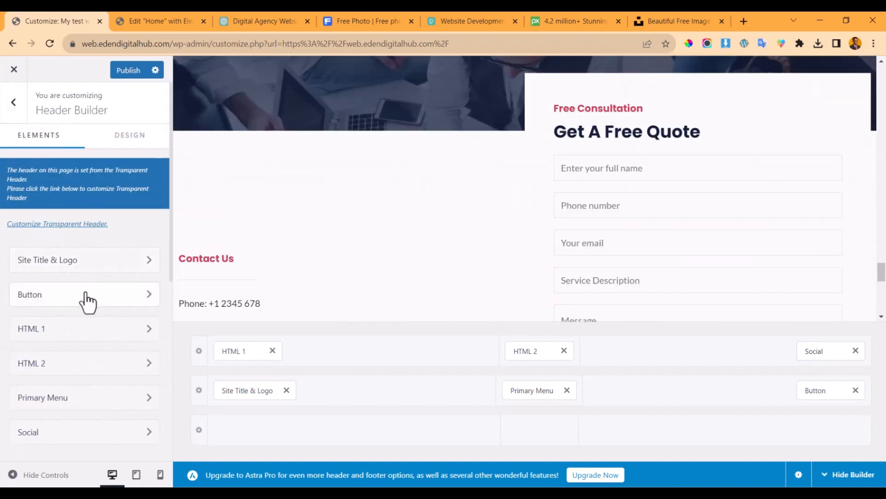
scroll(500, 237, down, 6)
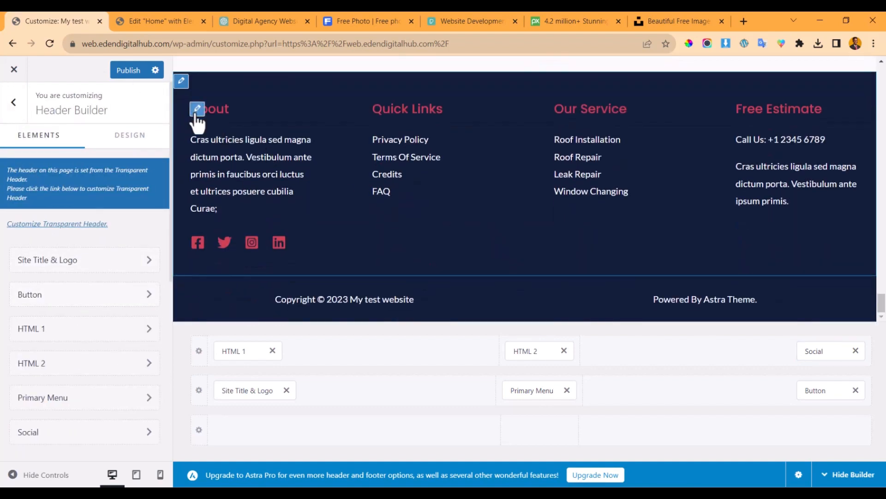
- Open the footer's About widget, dismiss the block widgets notice, and select the placeholder paragraph
click(194, 109)
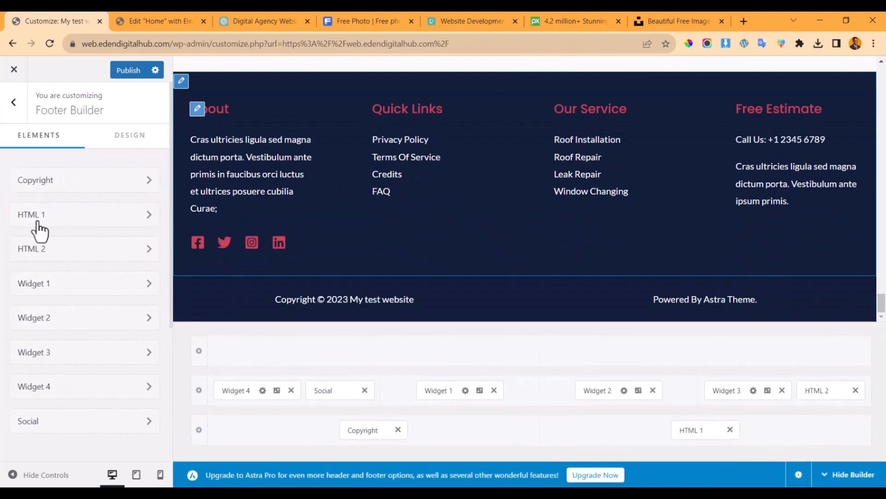
shift+click(201, 160)
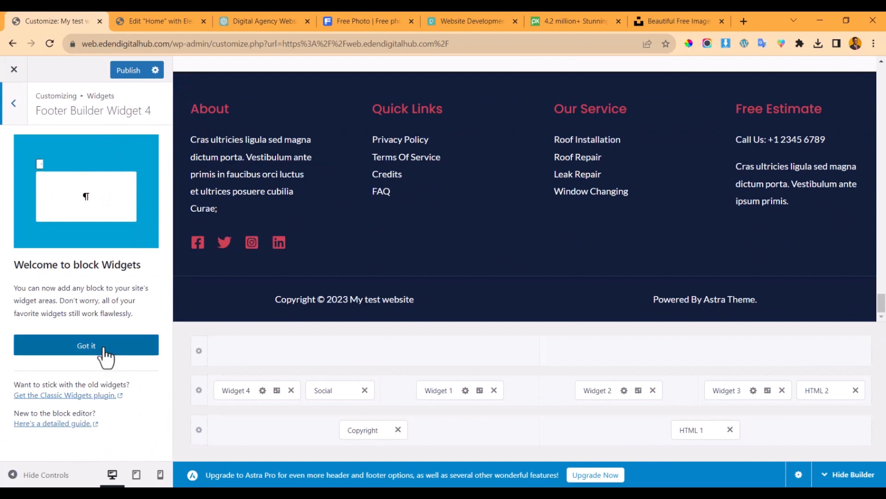
click(114, 344)
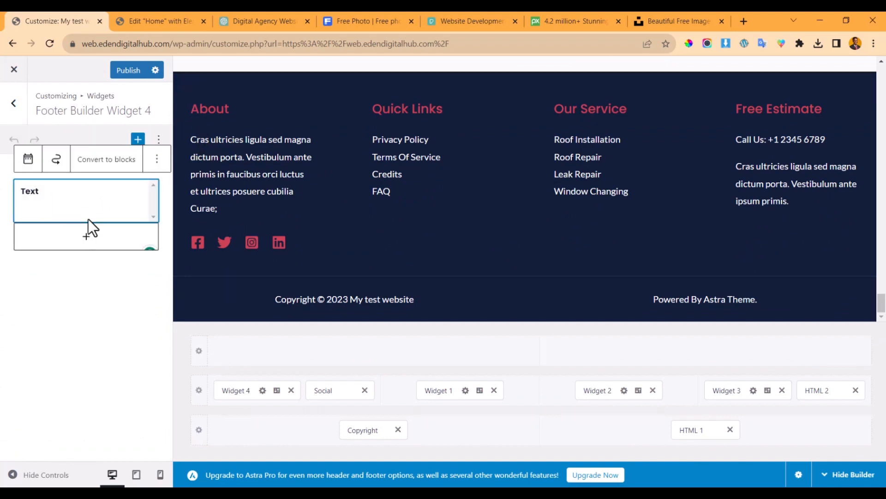
scroll(53, 356, down, 1)
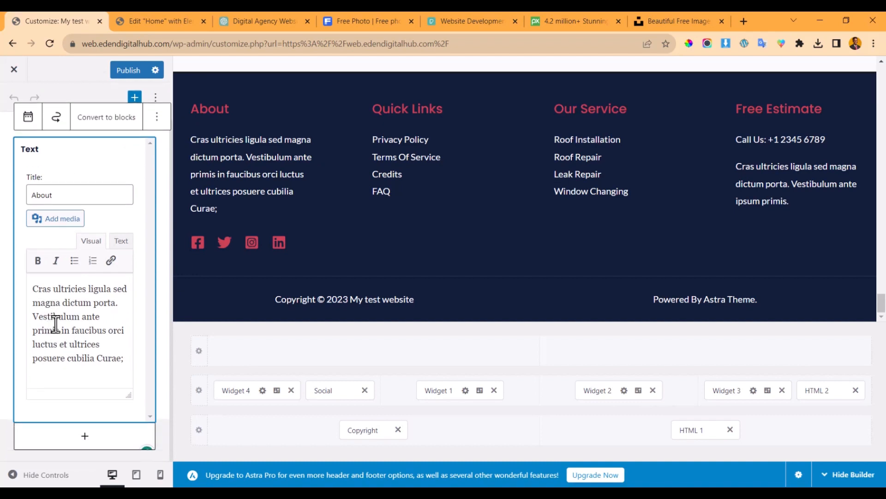
drag(111, 359, 45, 310)
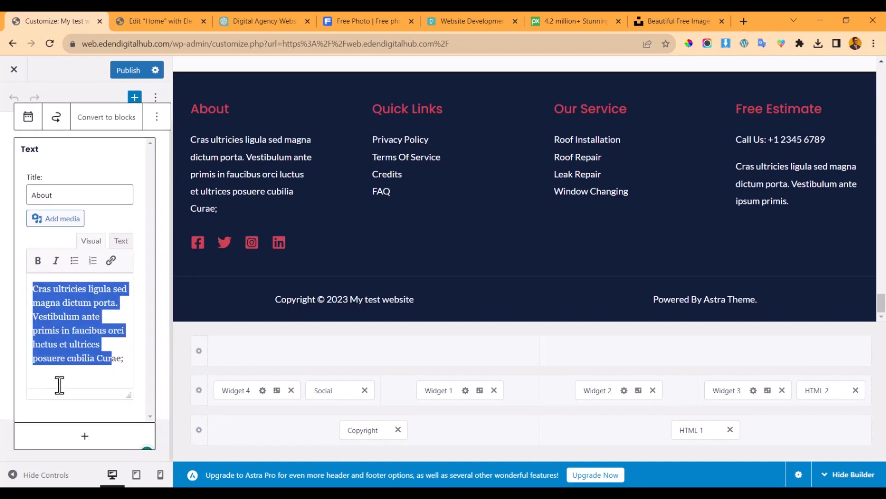
- Copy the agency introduction from ChatGPT and trim it in Notepad
click(60, 346)
click(227, 19)
scroll(340, 171, up, 10)
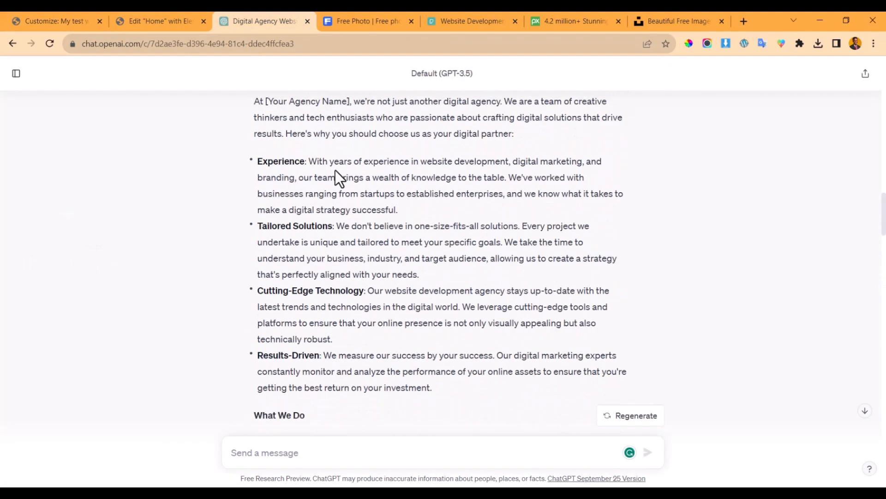
scroll(335, 170, up, 4)
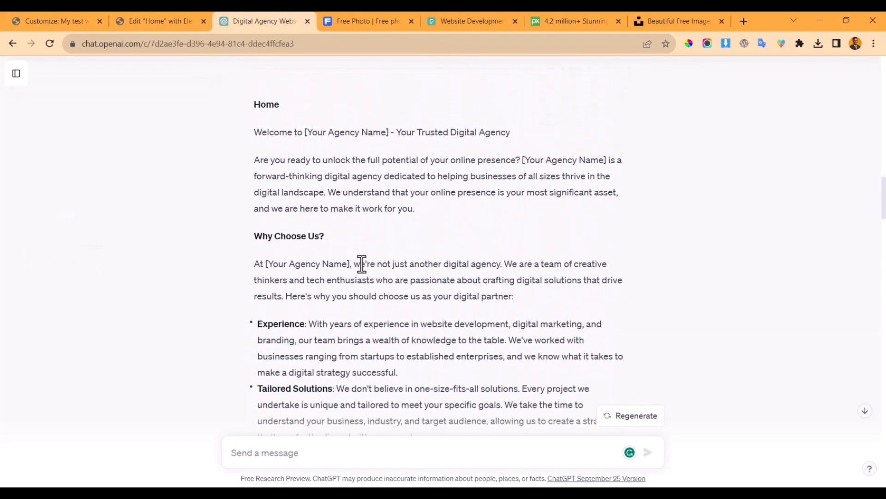
drag(505, 264, 281, 294)
key(ctrl+c)
click(172, 15)
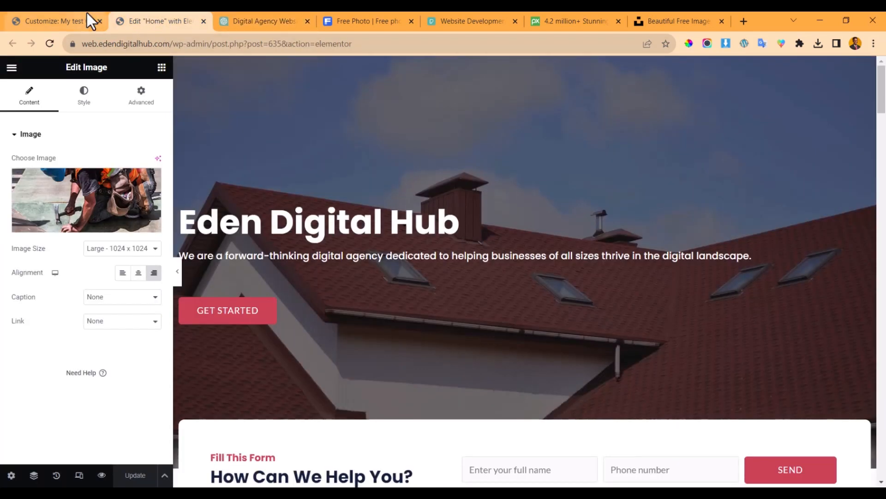
click(74, 19)
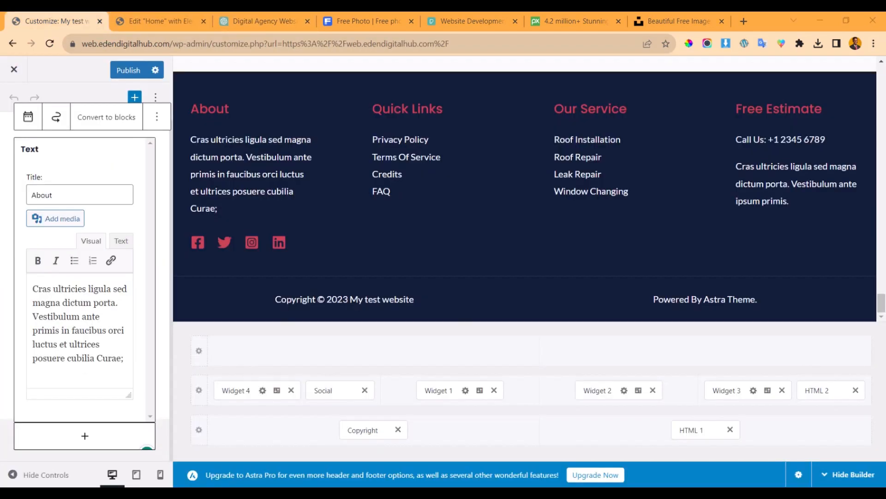
click(335, 492)
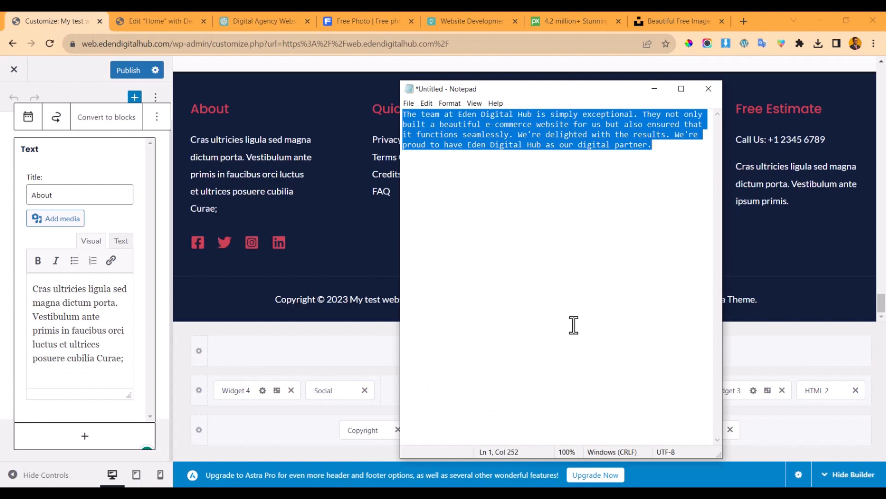
key(ctrl+v)
key(ctrl+a)
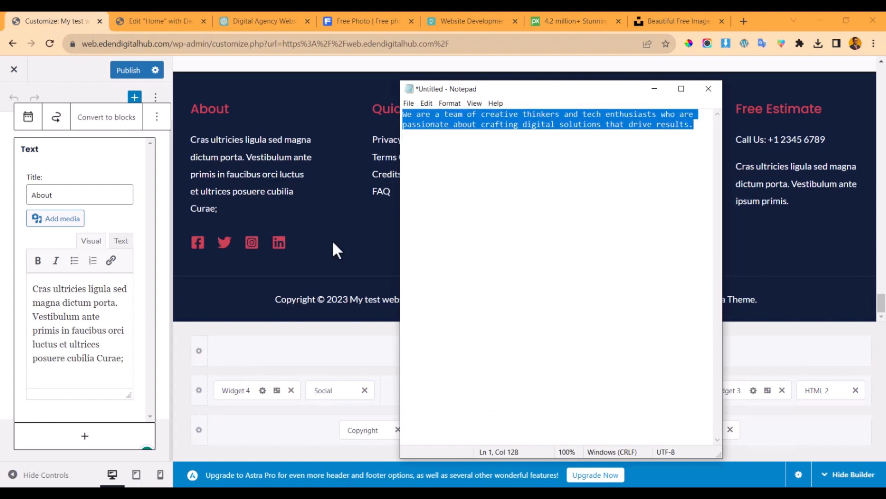
- Replace the About text with the creative thinkers and tech enthusiasts sentence
click(86, 299)
key(ctrl+a)
key(ctrl+v)
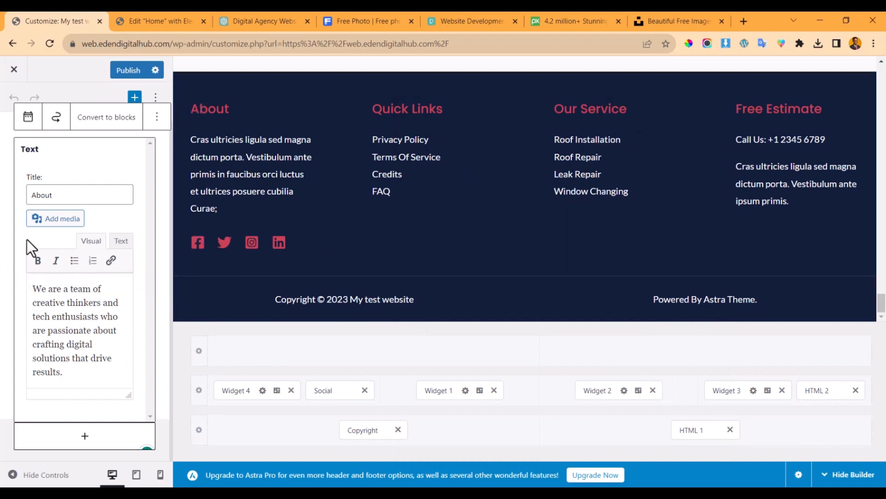
click(8, 237)
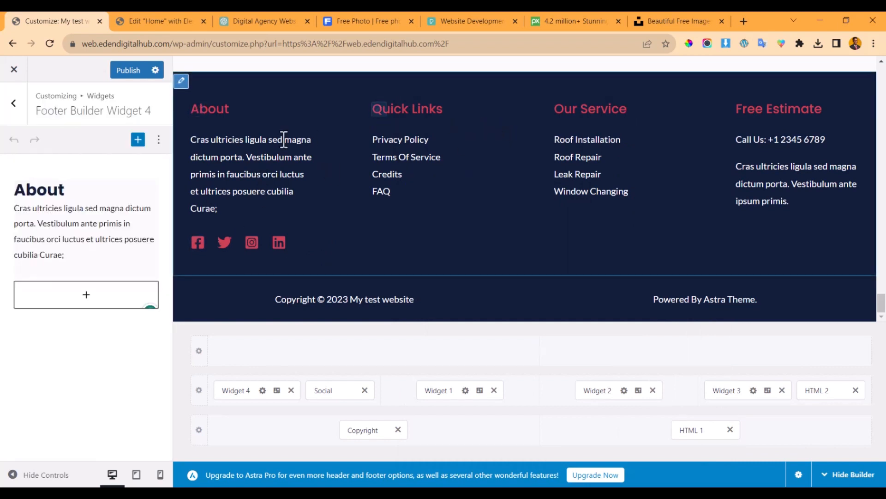
click(65, 225)
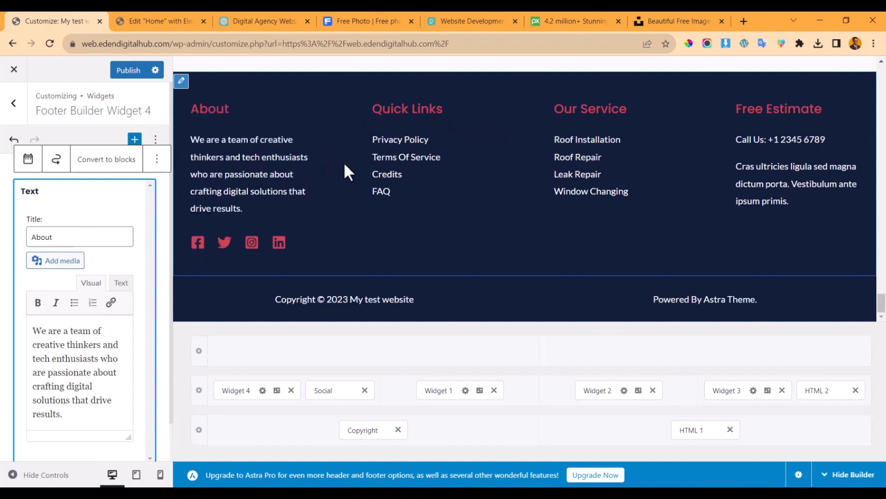
- Review the Quick Links menu's Privacy Policy and Terms Of Service link details
mouse_move(443, 185)
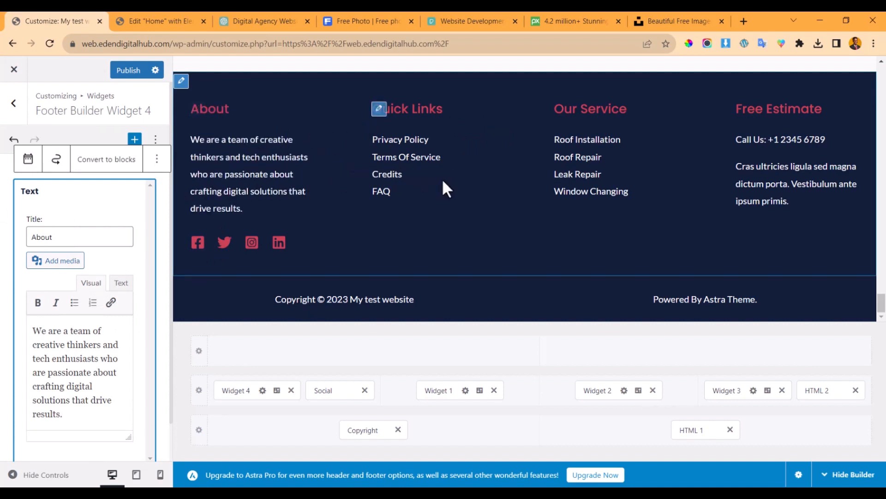
click(379, 110)
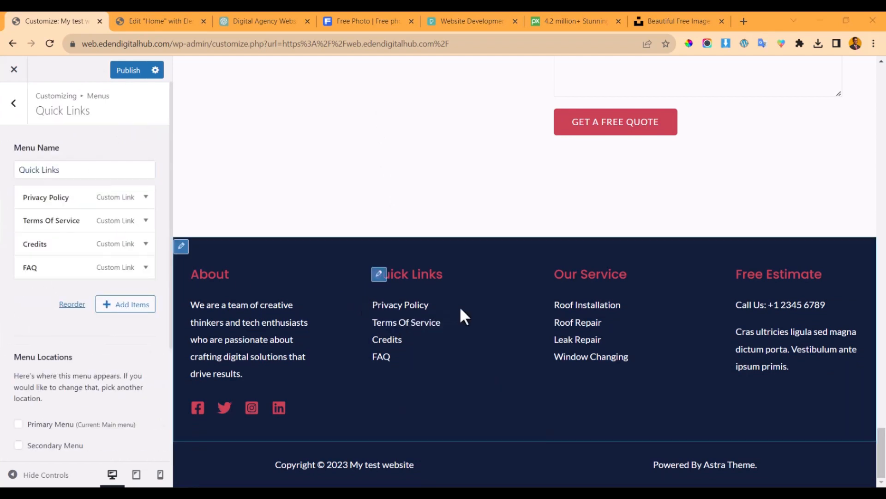
click(145, 198)
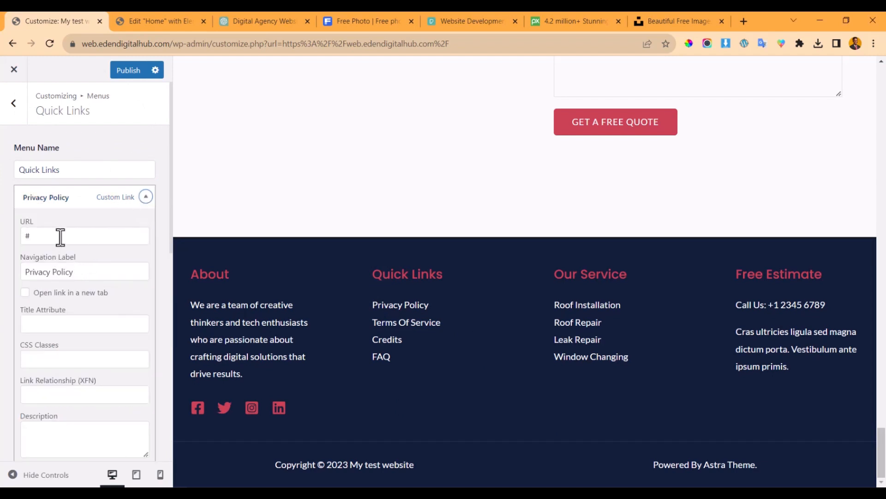
click(44, 240)
click(146, 198)
click(72, 170)
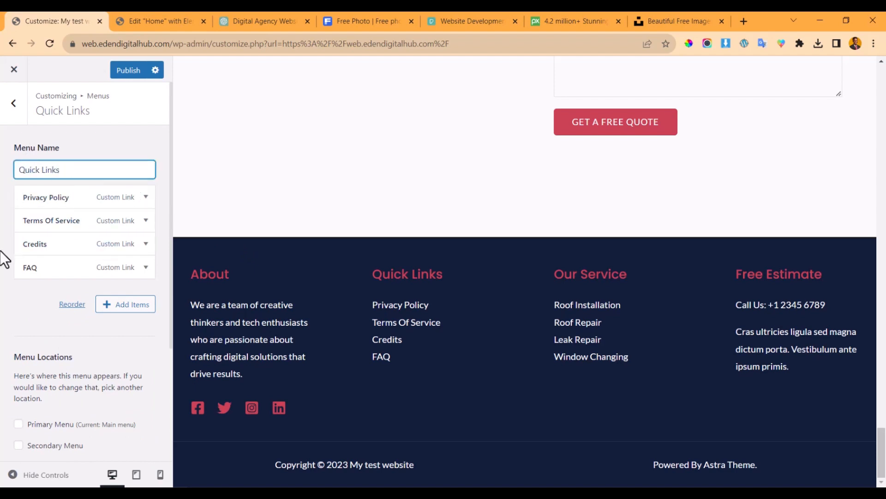
scroll(74, 278, down, 3)
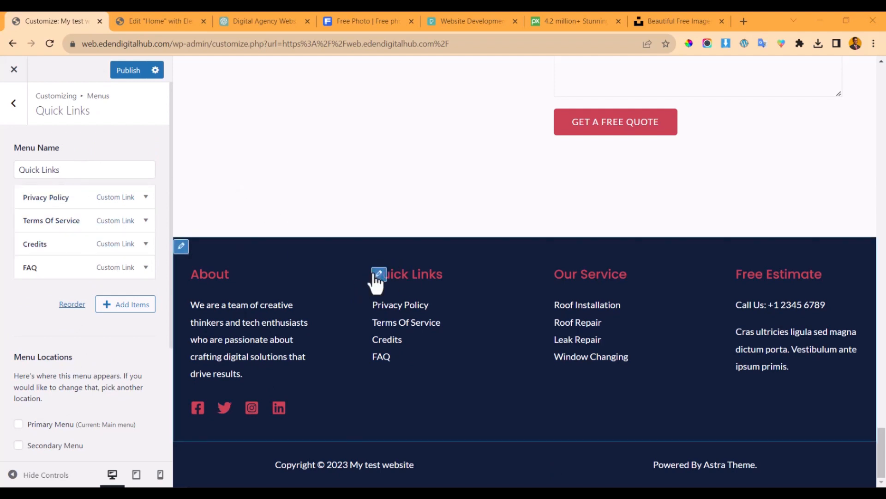
click(144, 198)
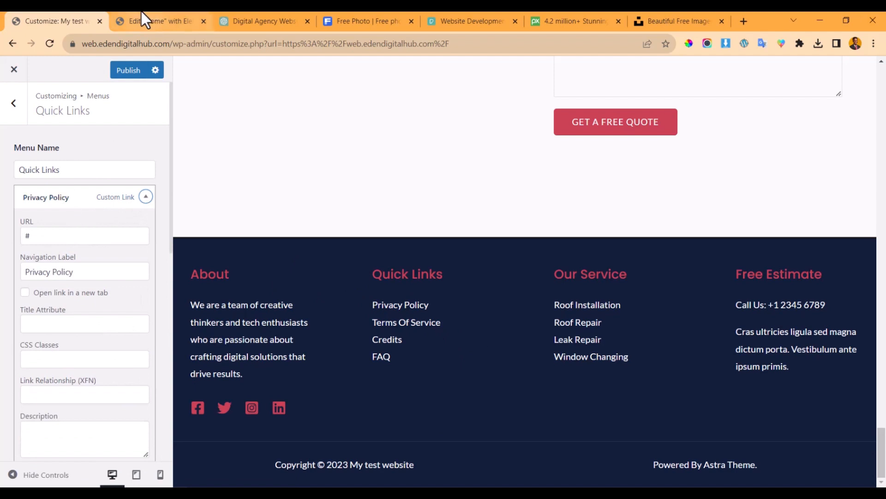
click(145, 197)
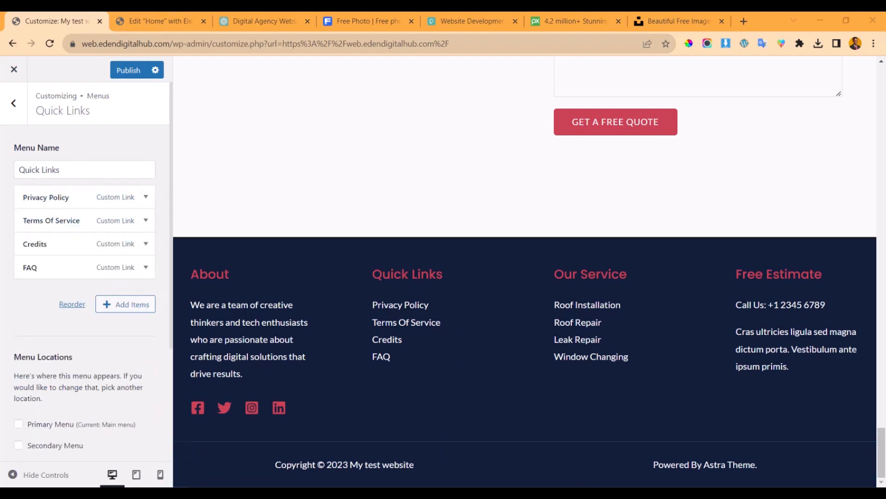
click(146, 220)
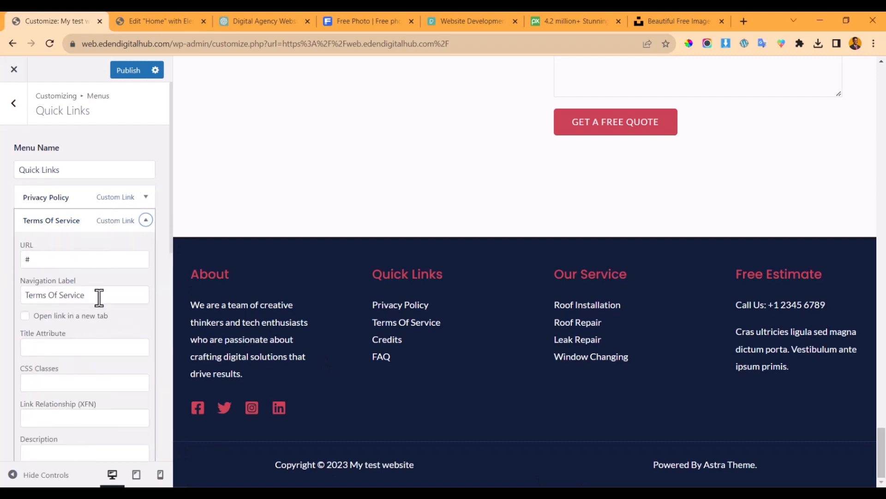
drag(101, 296, 67, 282)
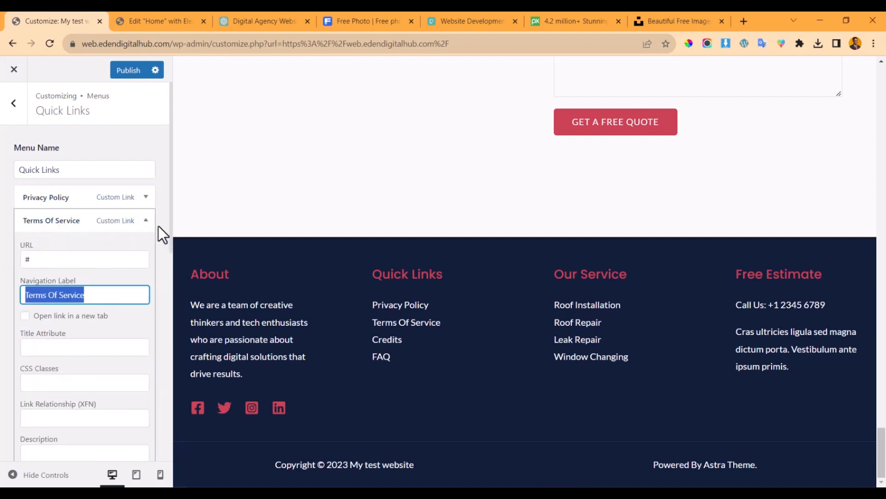
click(146, 220)
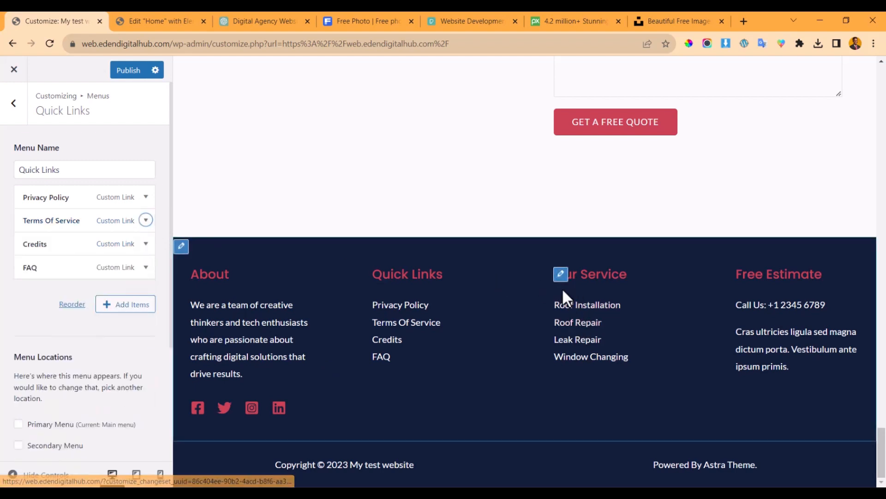
- Open the Our Service menu, check the services on the Elementor page, and expand Roof Installation
click(560, 277)
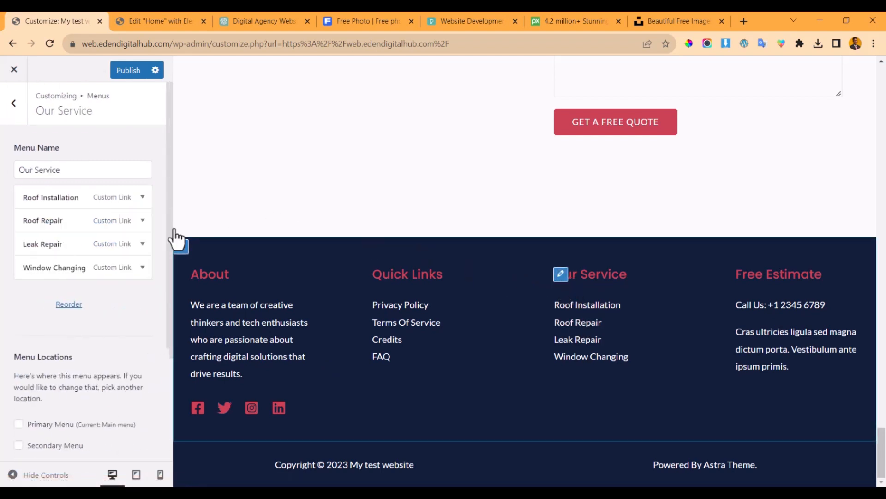
click(118, 175)
click(154, 18)
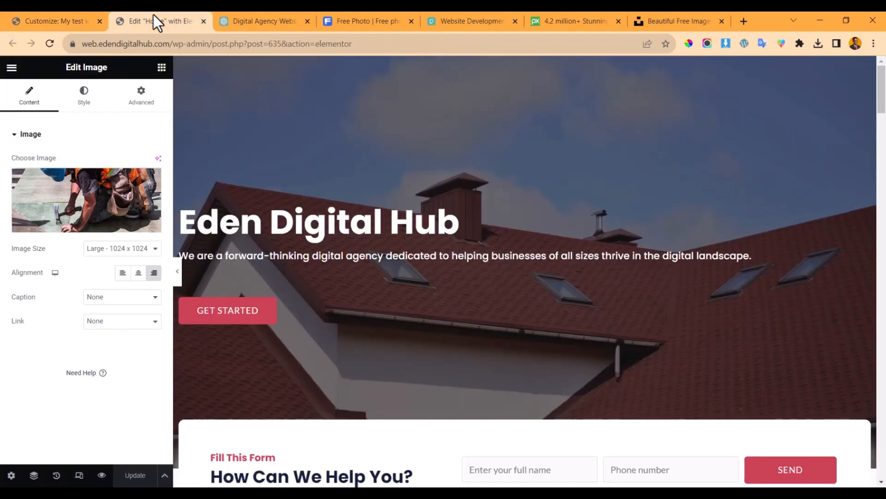
scroll(283, 163, down, 8)
scroll(367, 247, down, 15)
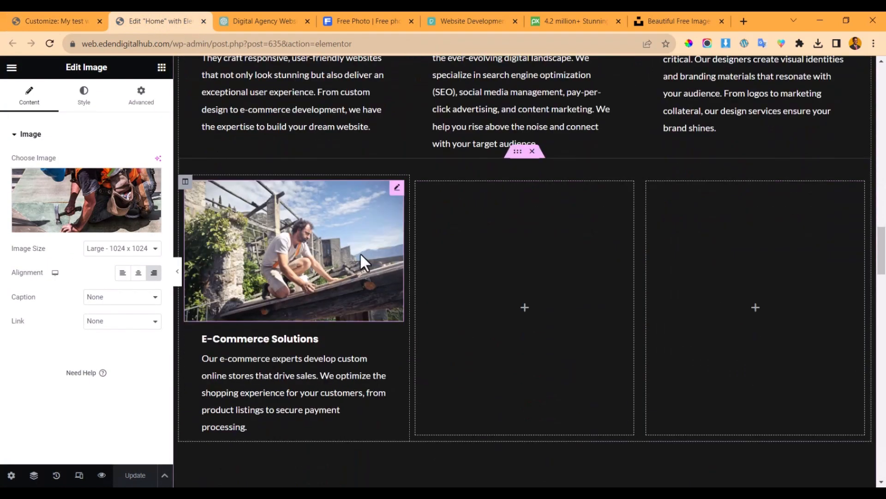
scroll(323, 257, up, 5)
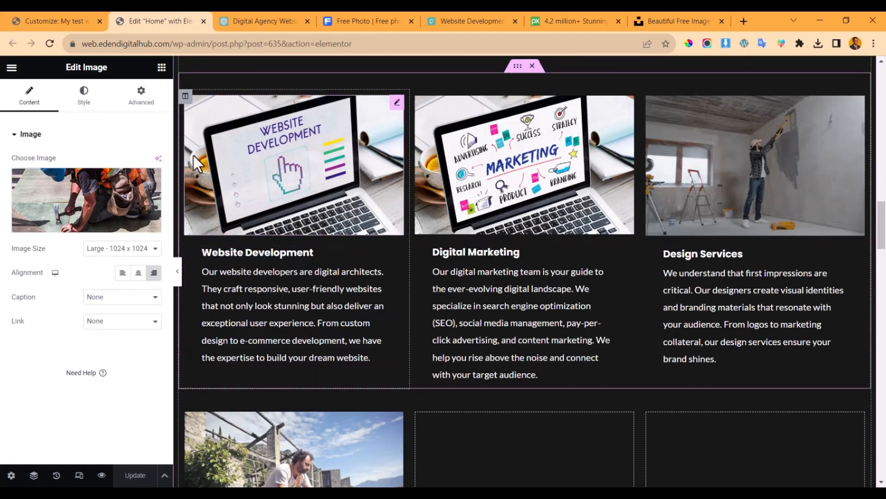
click(18, 14)
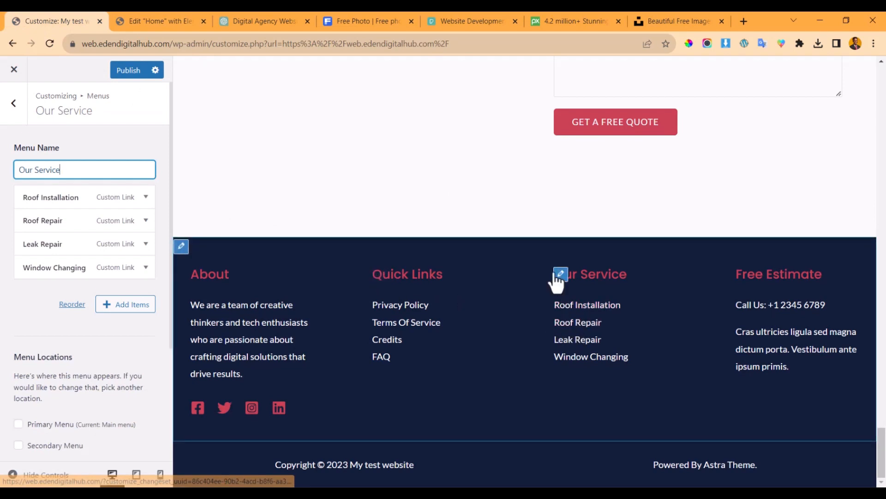
click(144, 198)
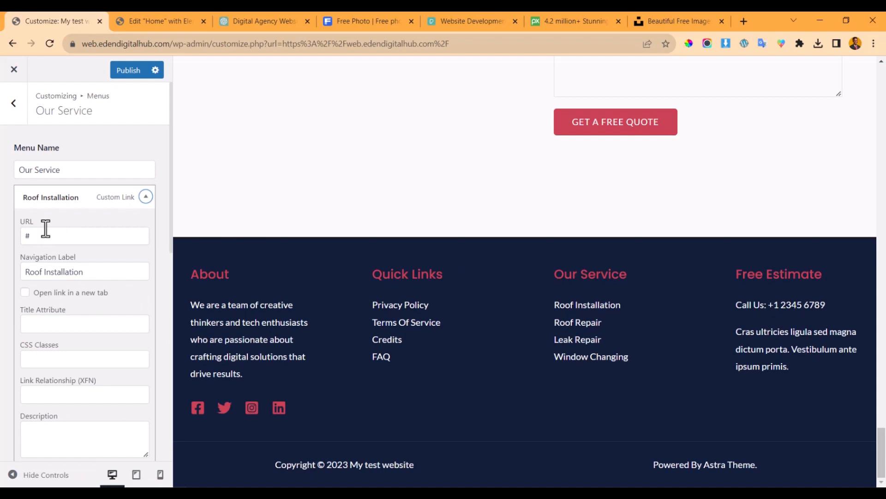
- Check the phone number in the Free Estimate column's Text widget
mouse_move(734, 298)
click(742, 277)
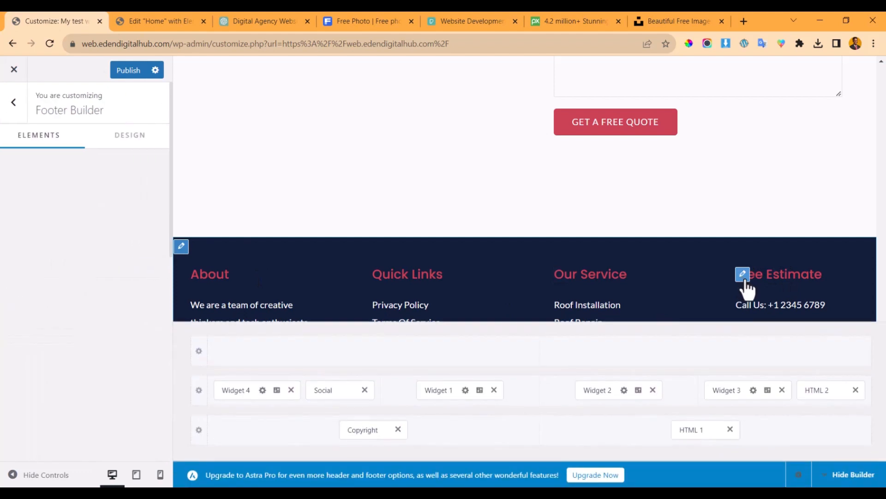
click(743, 276)
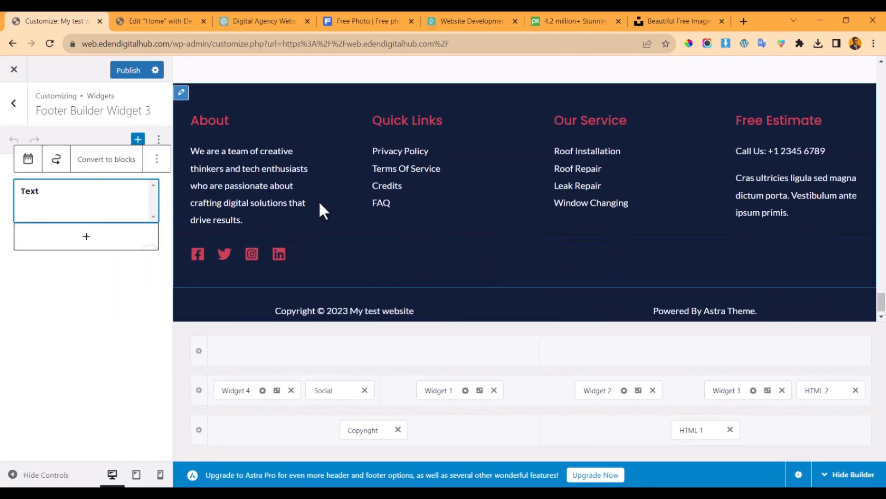
click(83, 205)
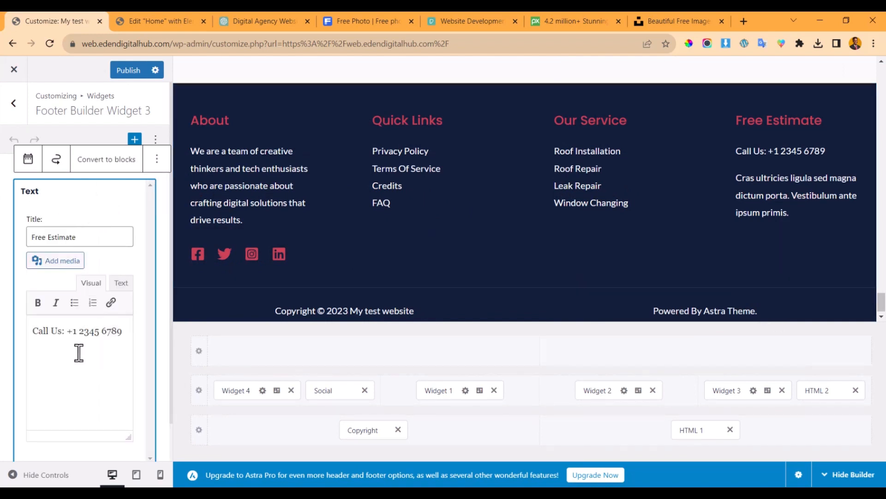
click(65, 360)
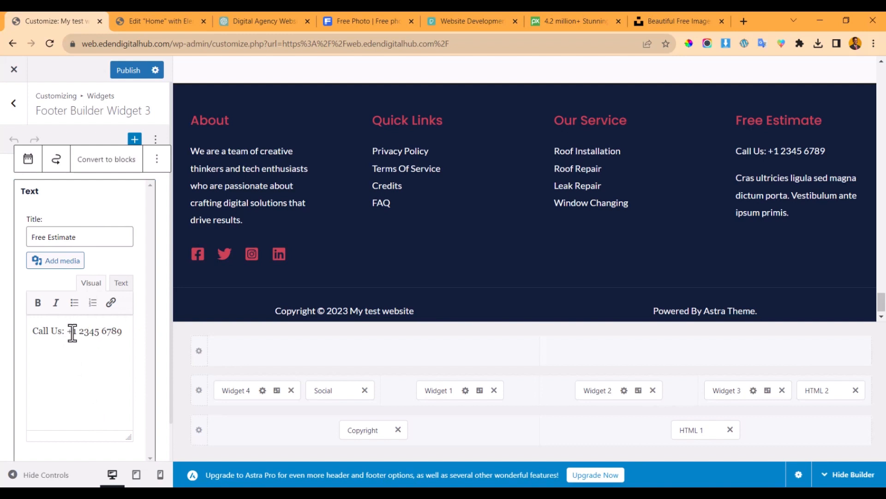
drag(73, 330, 122, 332)
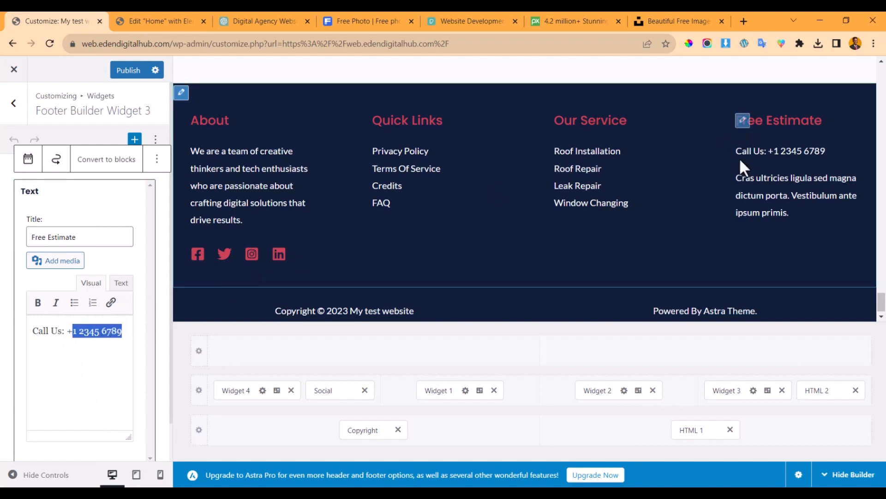
- Remove the lorem ipsum HTML 2 block from the footer
click(742, 183)
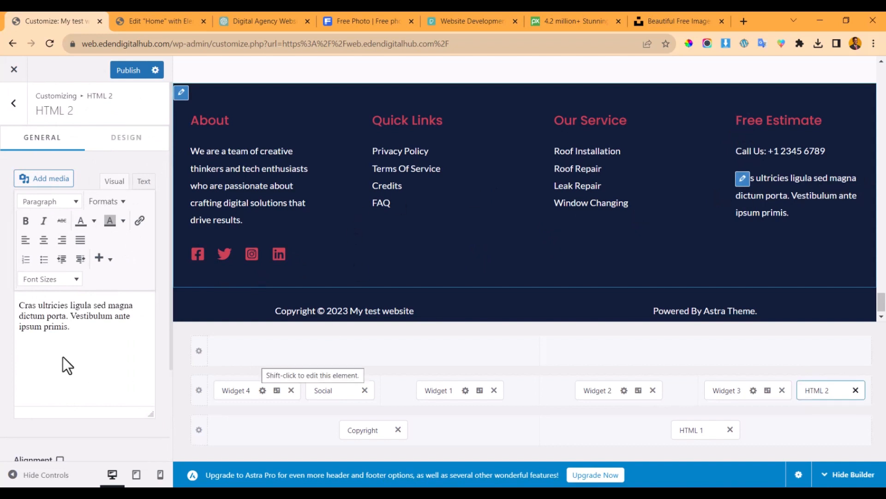
scroll(63, 360, down, 3)
scroll(56, 314, up, 3)
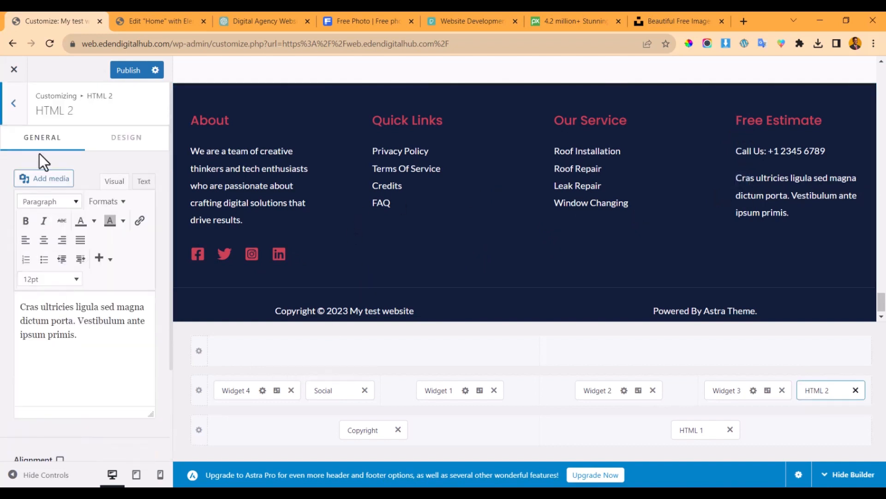
click(13, 105)
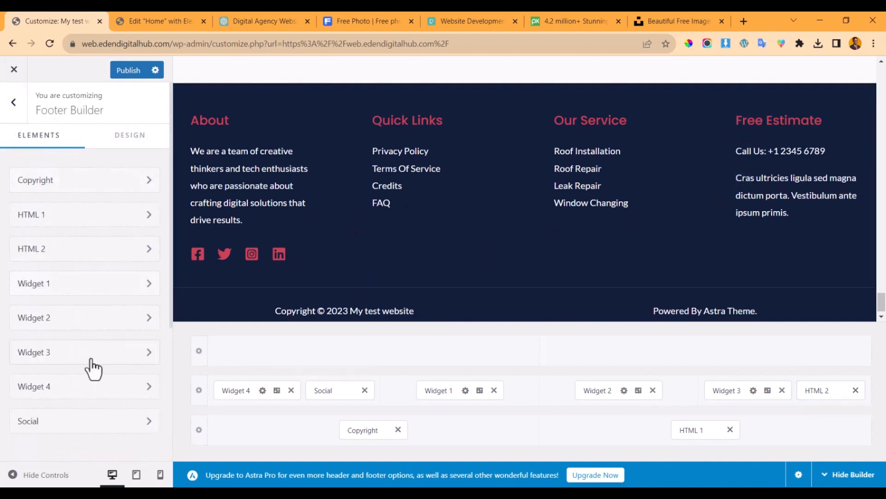
scroll(88, 379, down, 4)
scroll(125, 176, up, 4)
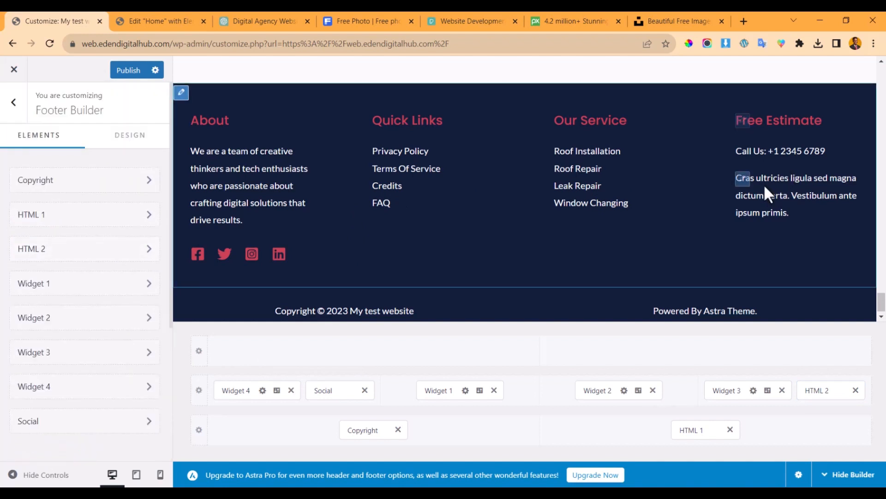
click(742, 179)
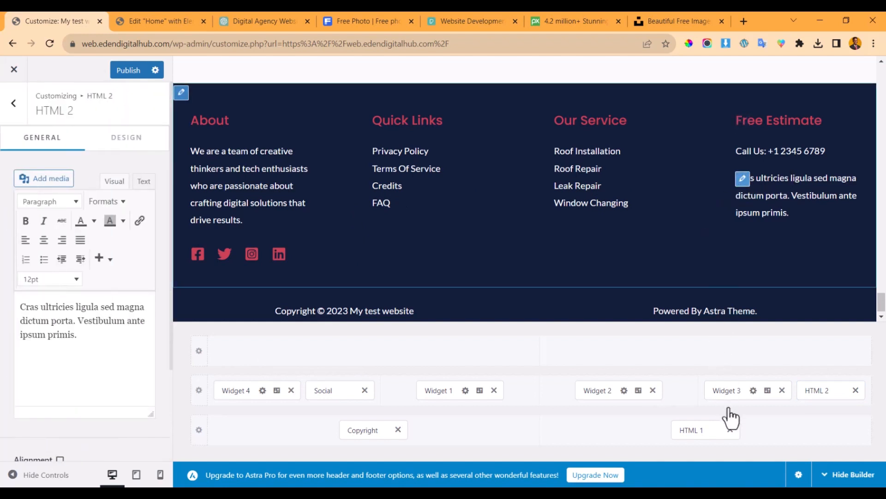
click(856, 391)
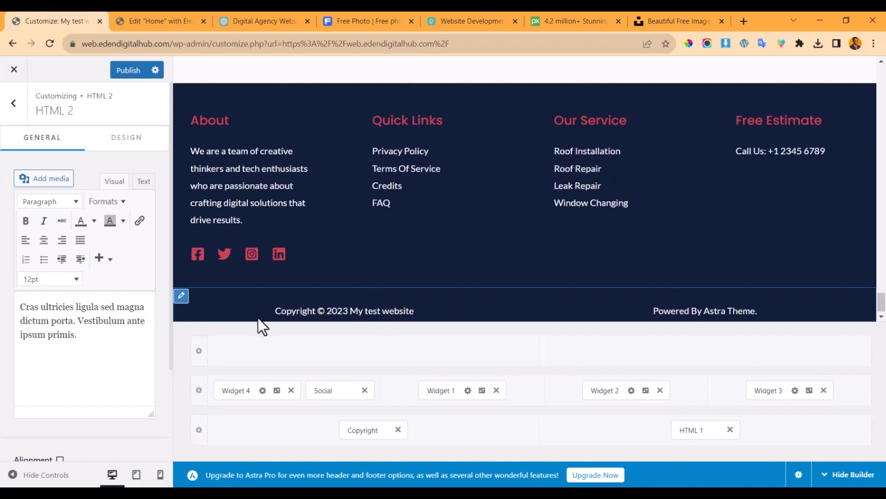
scroll(258, 317, down, 1)
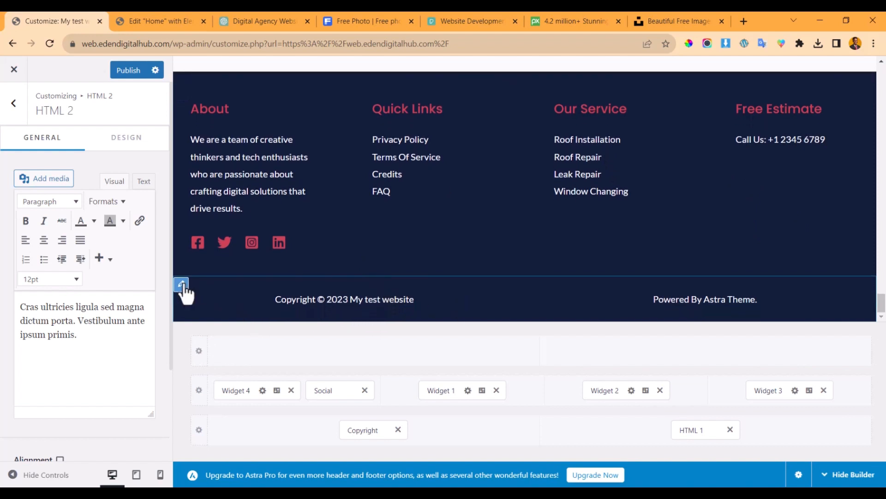
click(181, 284)
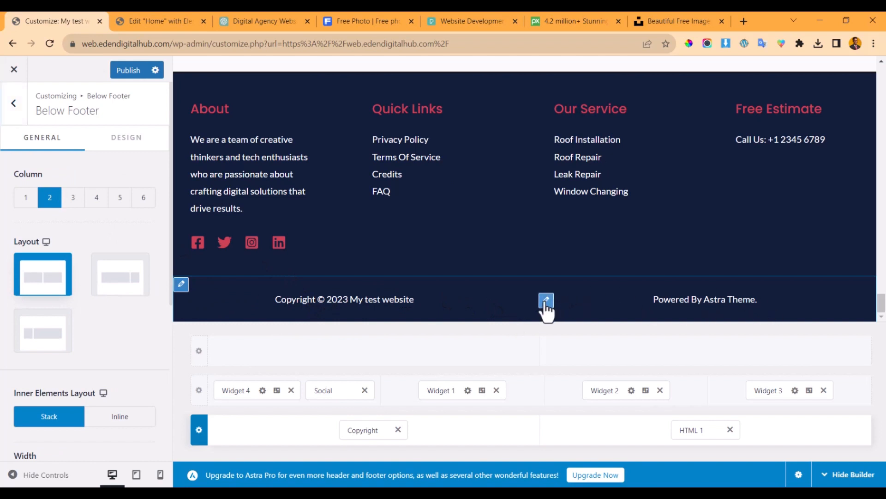
- Change the footer bar text from 'Powered By Astra Theme' to 'Powered By Eden Digital Hub'
click(546, 300)
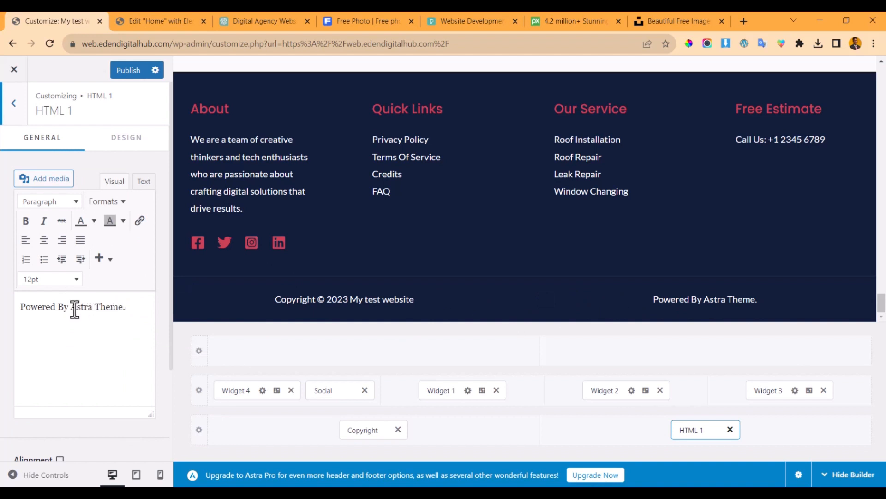
drag(71, 309, 127, 310)
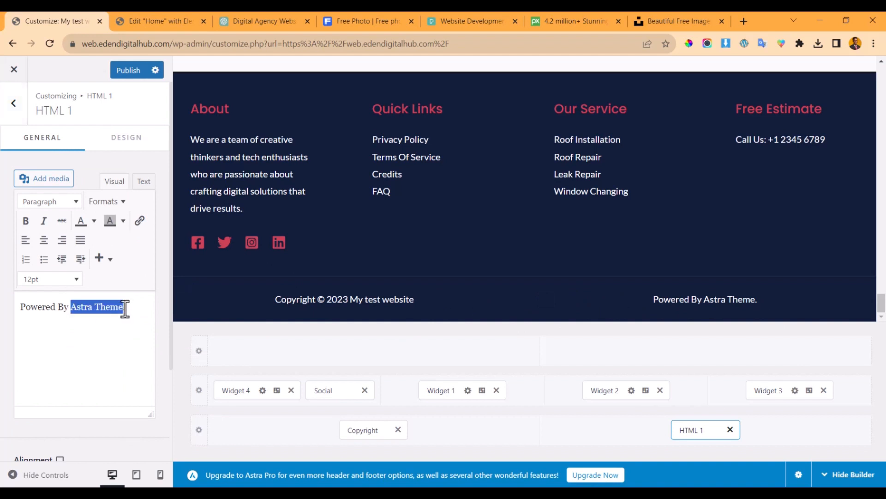
text(Eden)
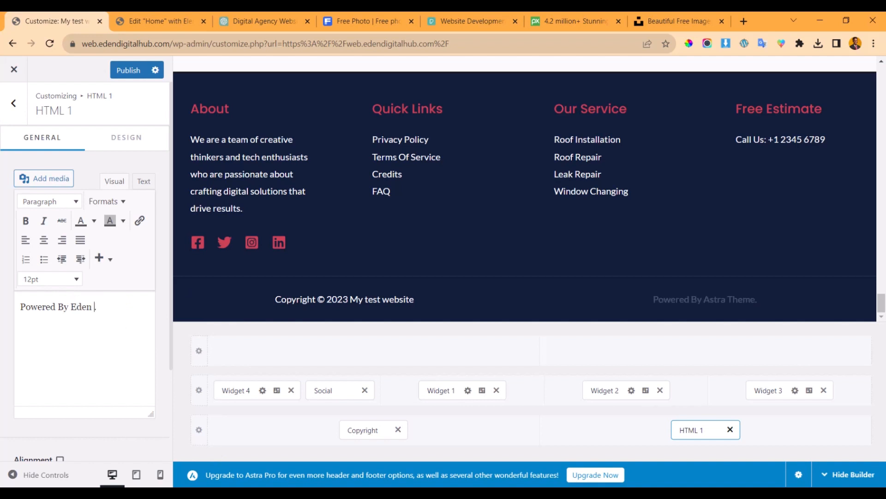
text( d)
key(BackSpace)
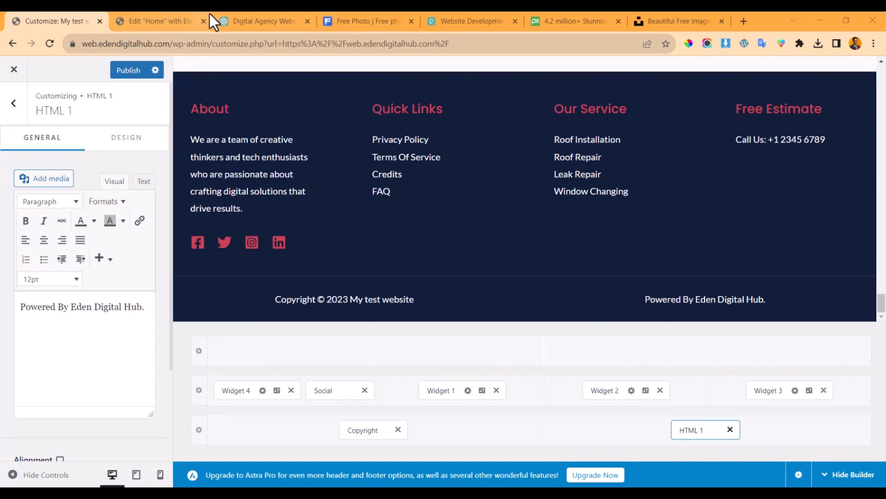
- Publish the customizer changes
click(151, 14)
click(60, 20)
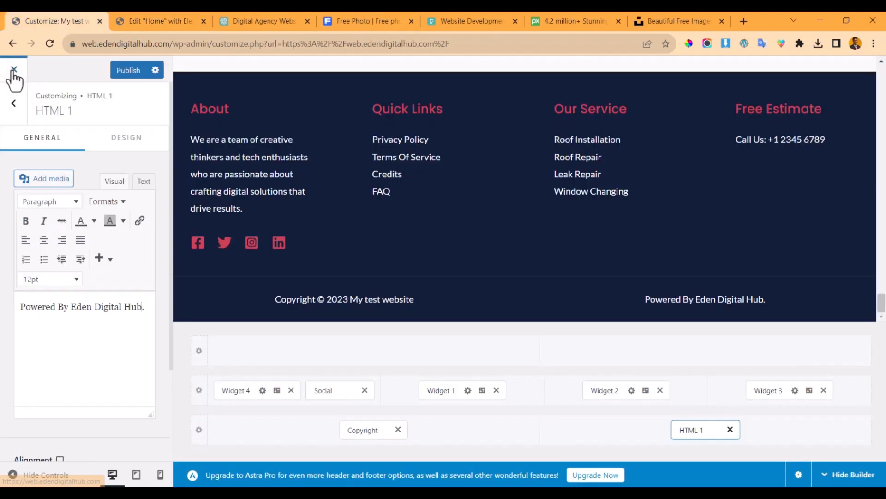
click(121, 72)
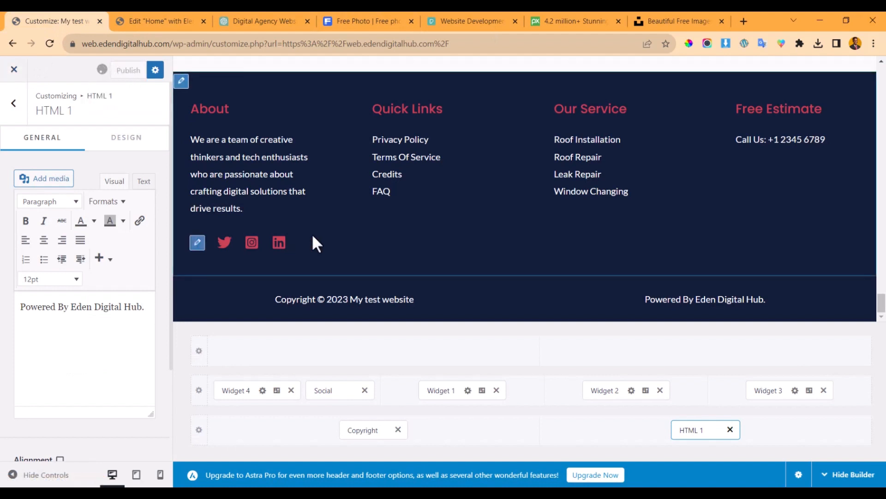
- Go from the live site to Settings > General and select the Site Title 'My test website'
click(13, 72)
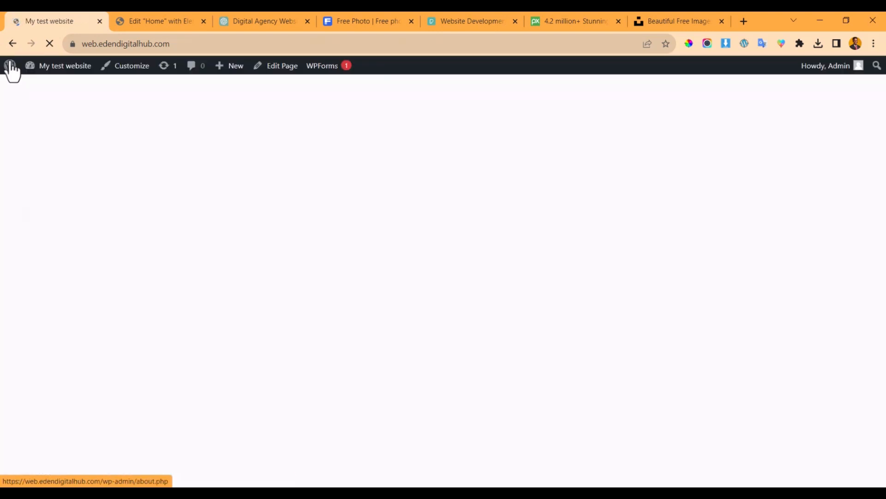
mouse_move(12, 69)
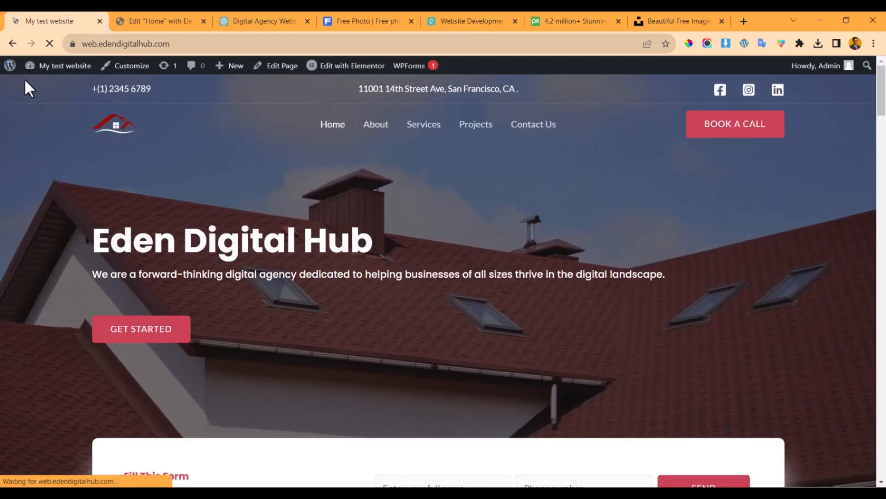
mouse_move(72, 72)
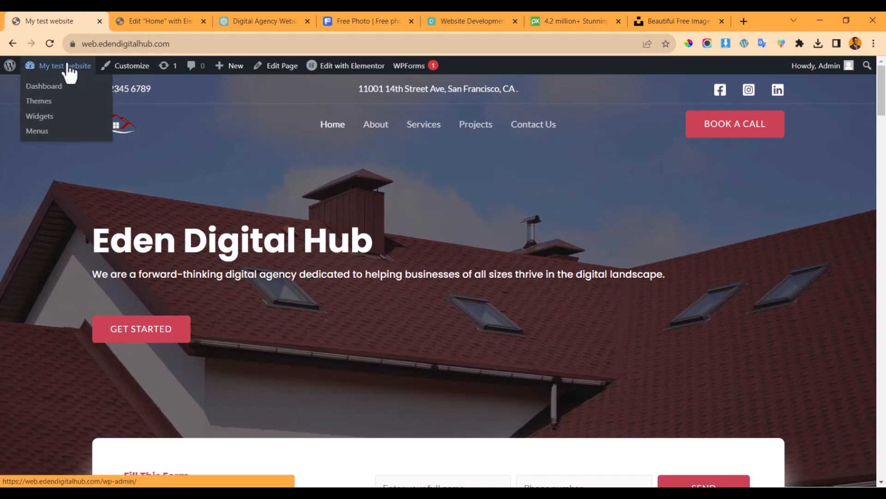
click(56, 69)
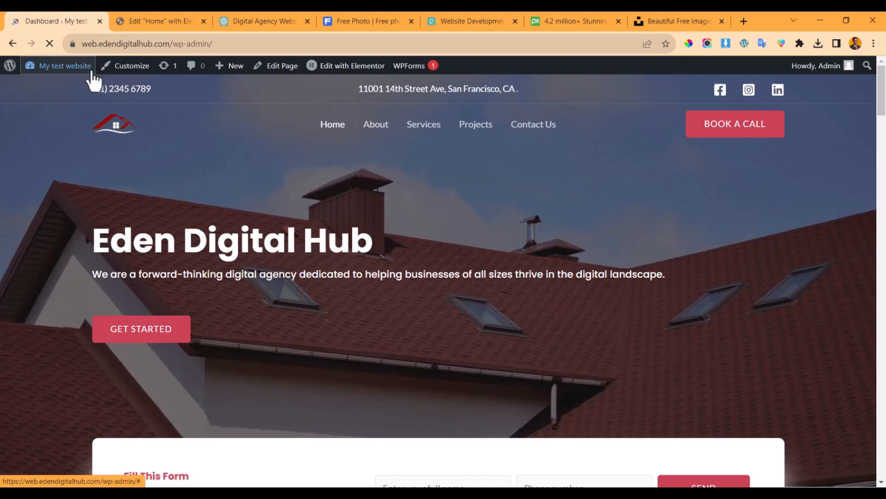
scroll(15, 199, down, 6)
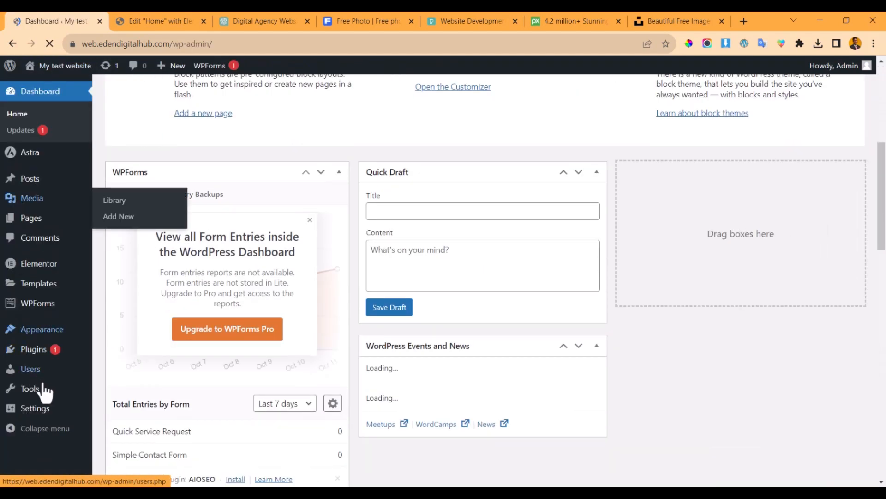
click(35, 410)
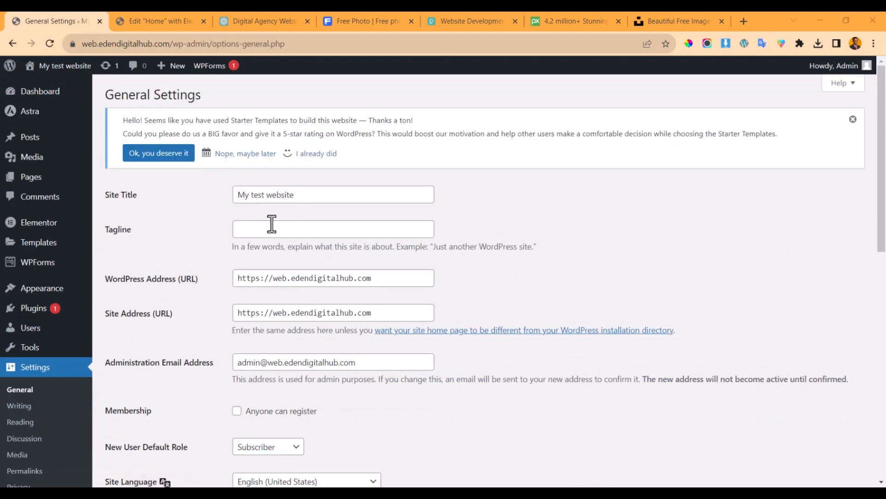
drag(309, 197, 223, 195)
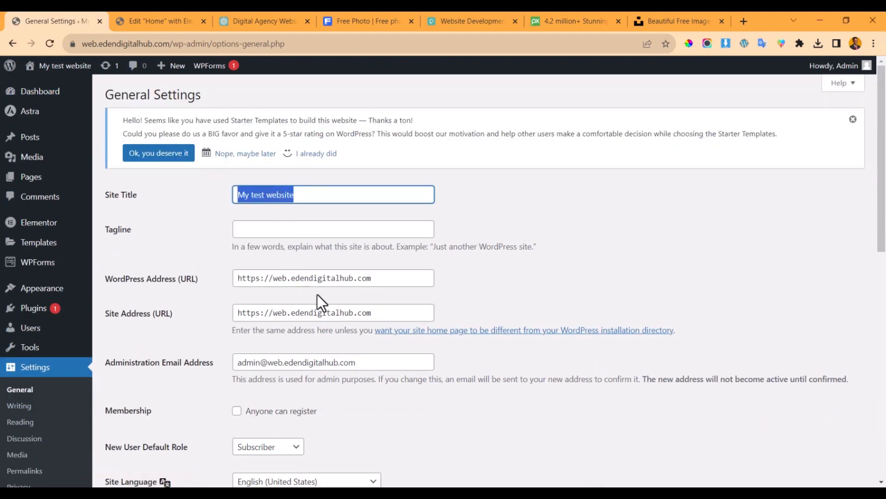